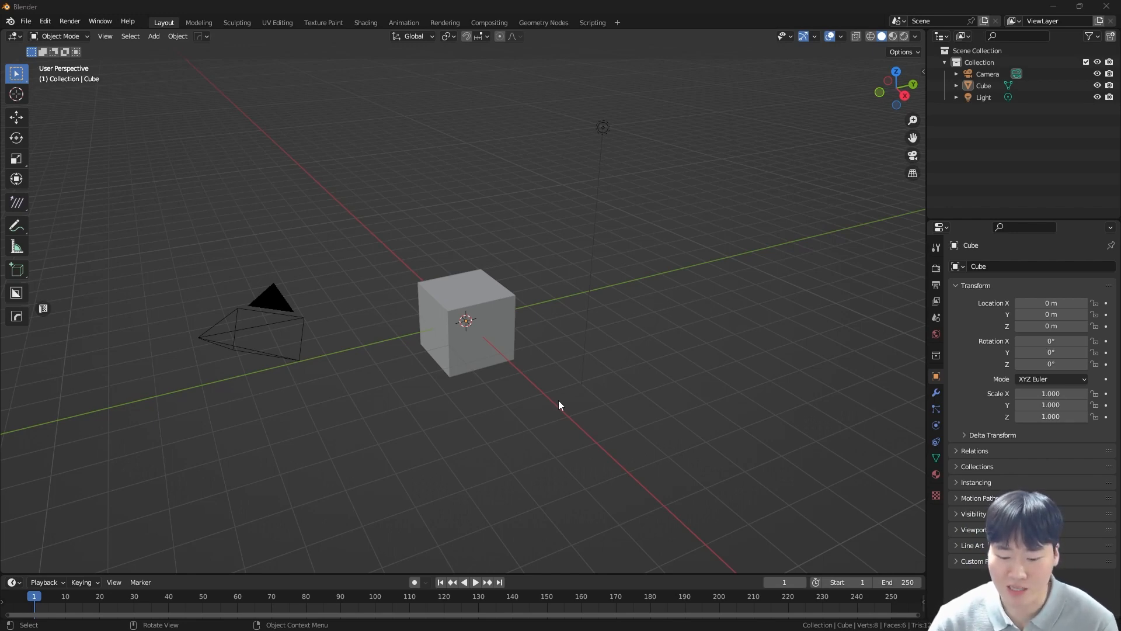
- Delete the default cube and the light from the scene, leaving the camera
middle_click_drag(510, 370, 565, 345)
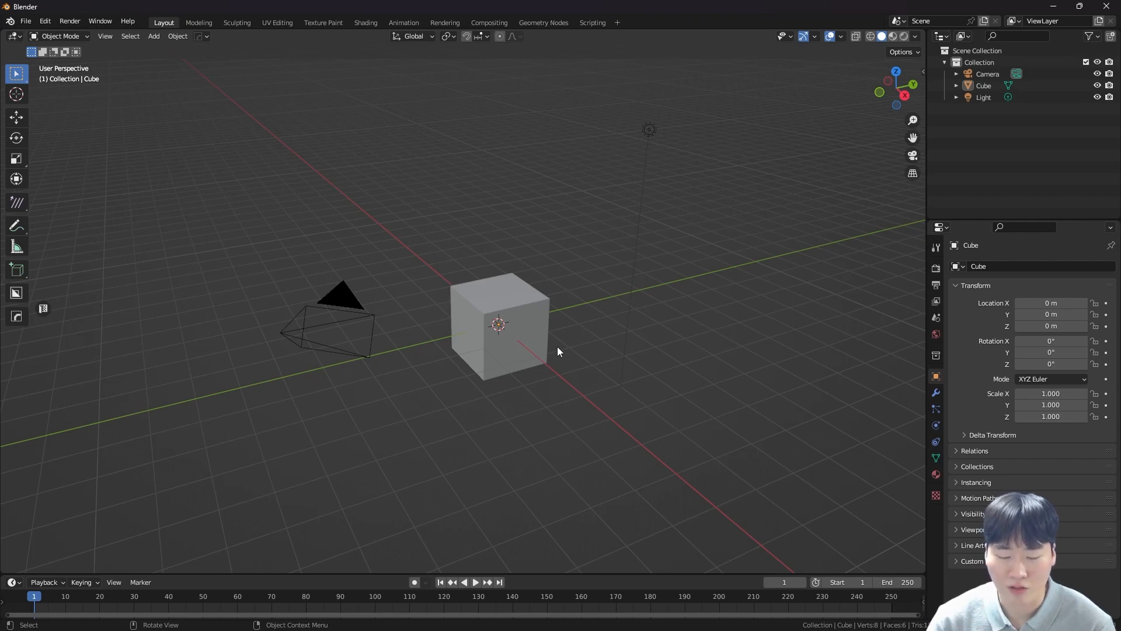
left_click(540, 321)
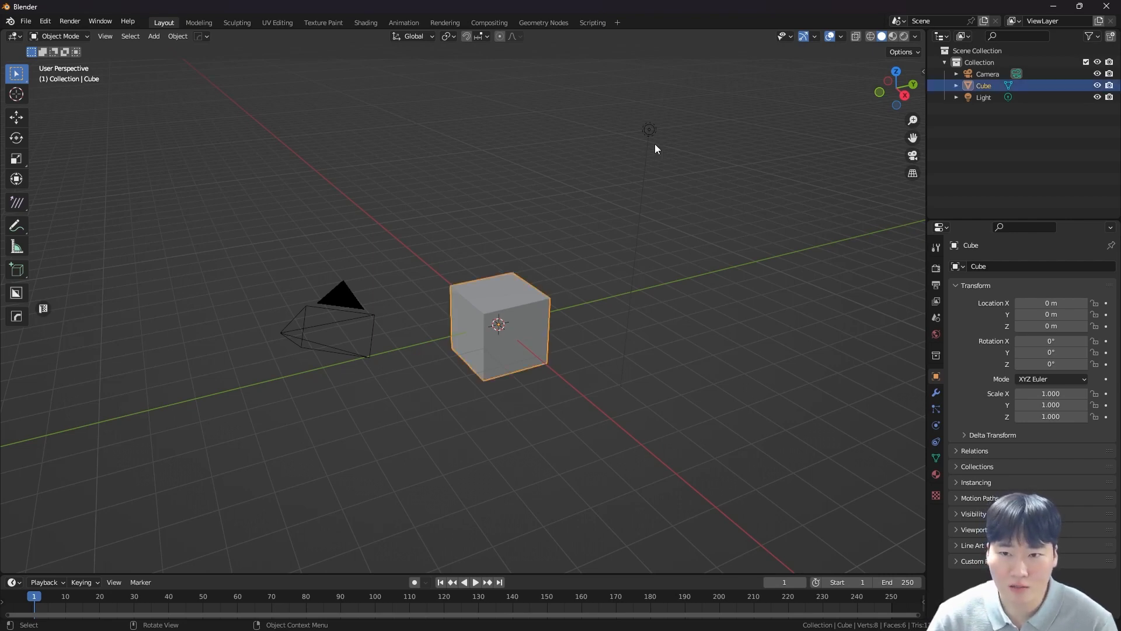
left_click(654, 144)
key("x")
left_click(654, 145)
left_click(538, 327)
key("Delete")
mouse_move(521, 349)
middle_mouse_down()
mouse_move(508, 323)
mouse_move(523, 334)
middle_mouse_up()
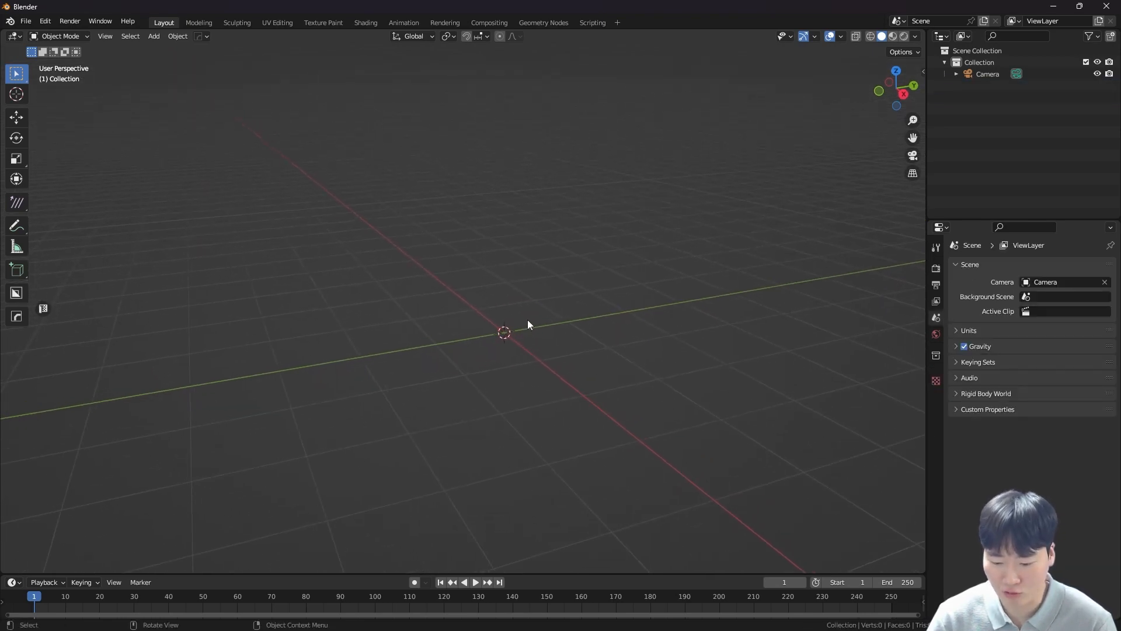
- Add a UV sphere at the origin and enter Edit Mode on it
key("shift+a")
mouse_move(518, 306)
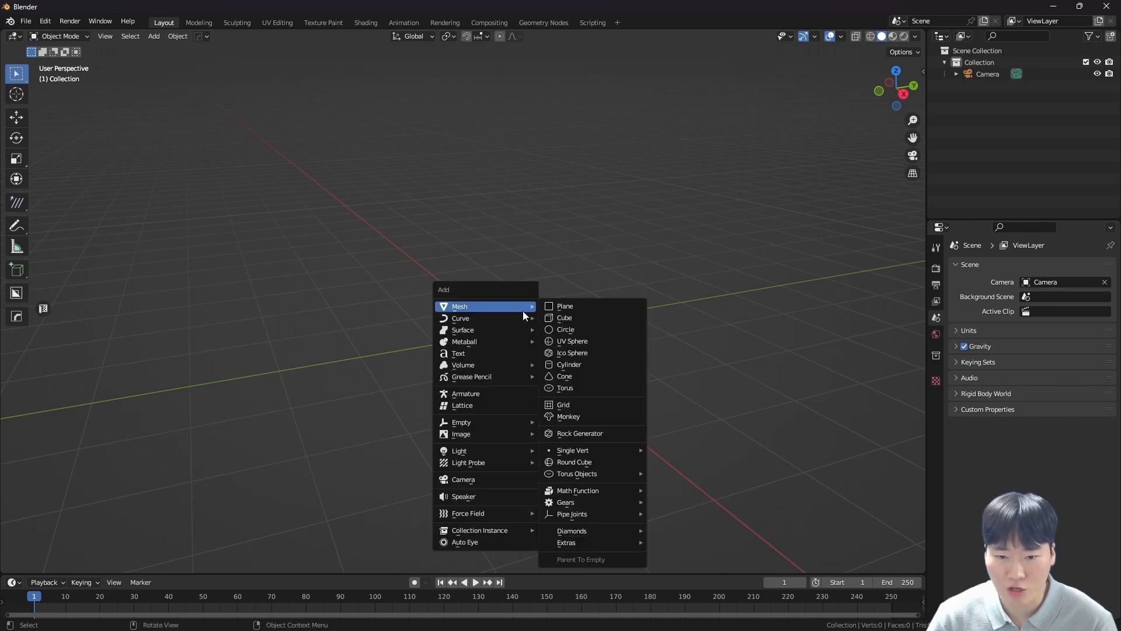
left_click(587, 342)
scroll(546, 309, "up", 3)
middle_click_drag(589, 335, 558, 292)
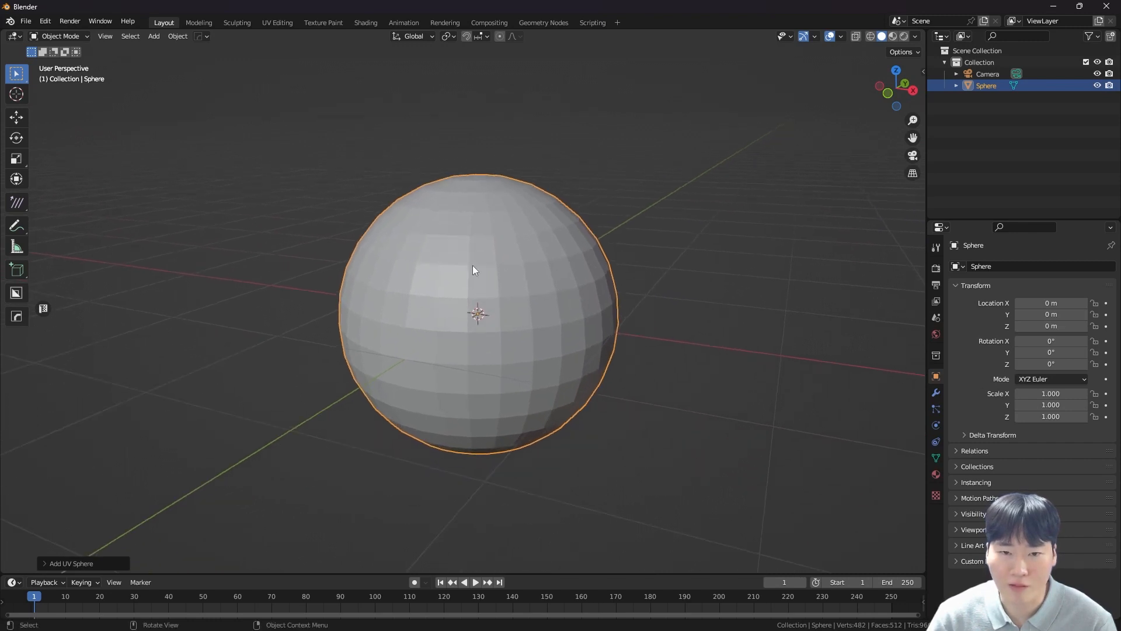
middle_click_drag(475, 257, 482, 247)
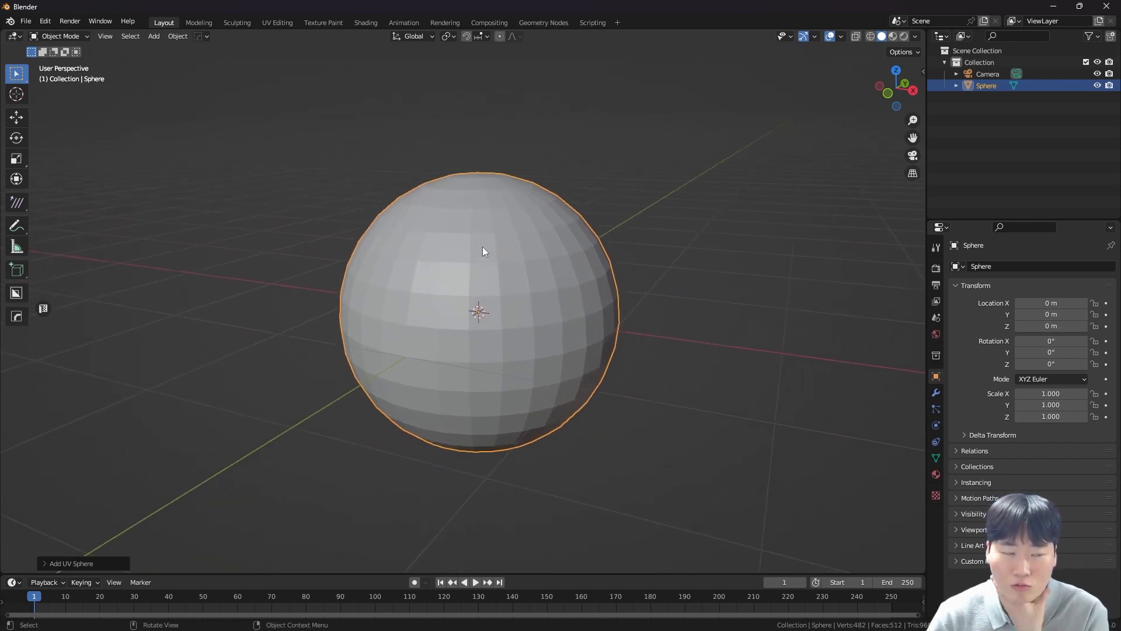
middle_click_drag(482, 246, 537, 245)
key("Tab")
key("s")
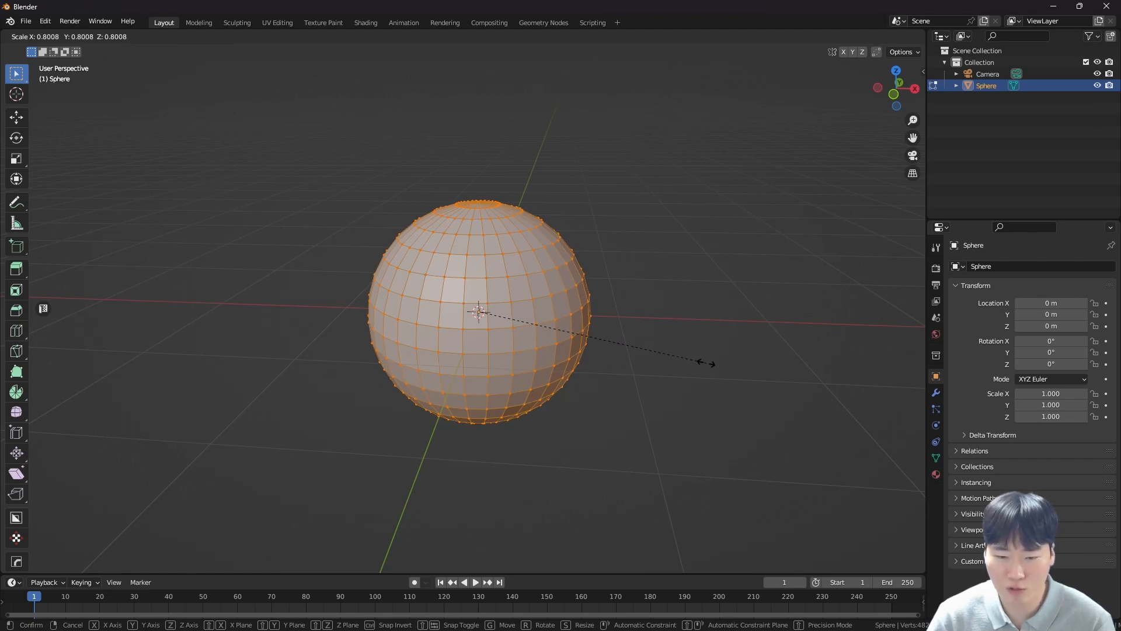
key("shift+z")
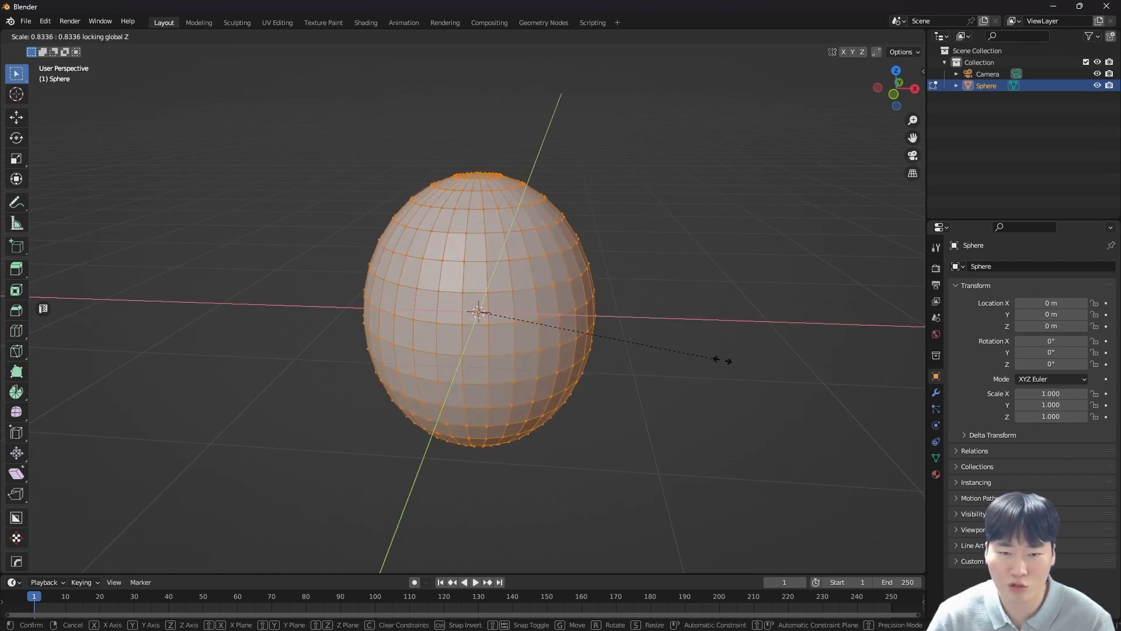
key("Escape")
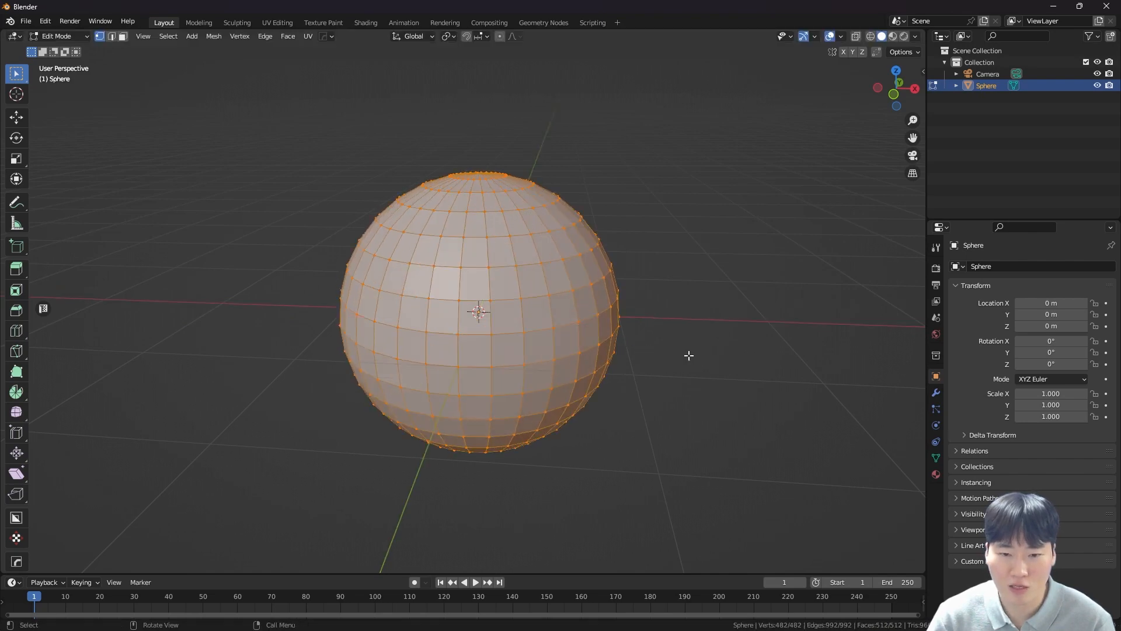
middle_click_drag(681, 356, 658, 328)
key("shift+a")
key("Escape")
- Scale the whole sphere mesh inward on X and Y only, excluding Z, to form an upright egg shape
key("n")
key("s")
key("x")
key("shift+z")
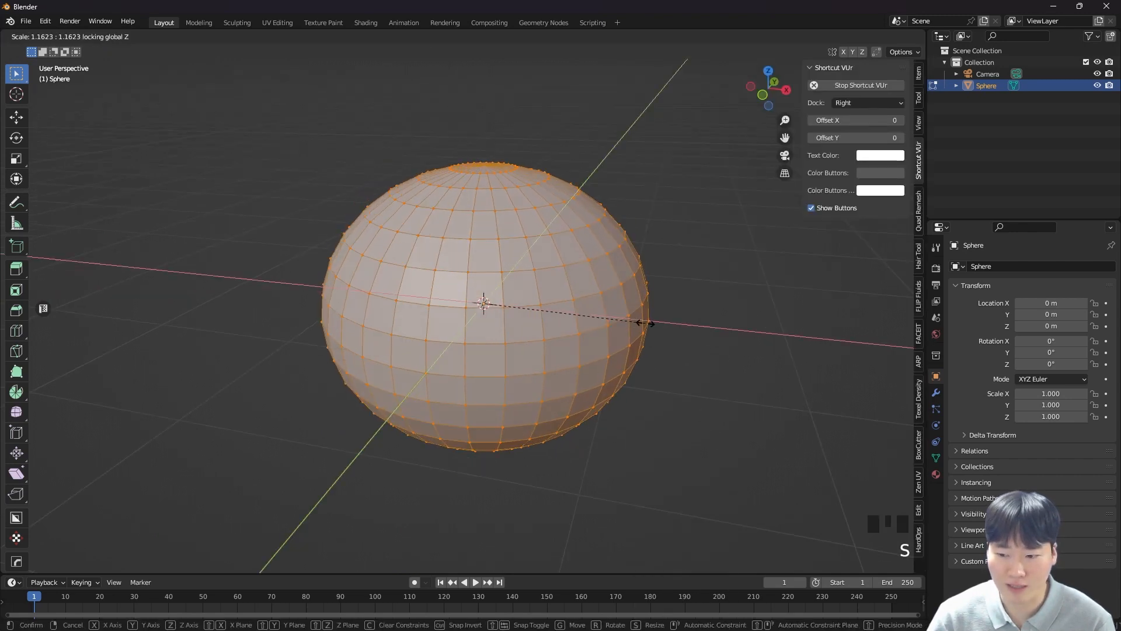
left_click(587, 301)
middle_click_drag(595, 302, 535, 341, "shift")
scroll(521, 248, "up", 3)
key("Tab")
scroll(481, 355, "down", 5)
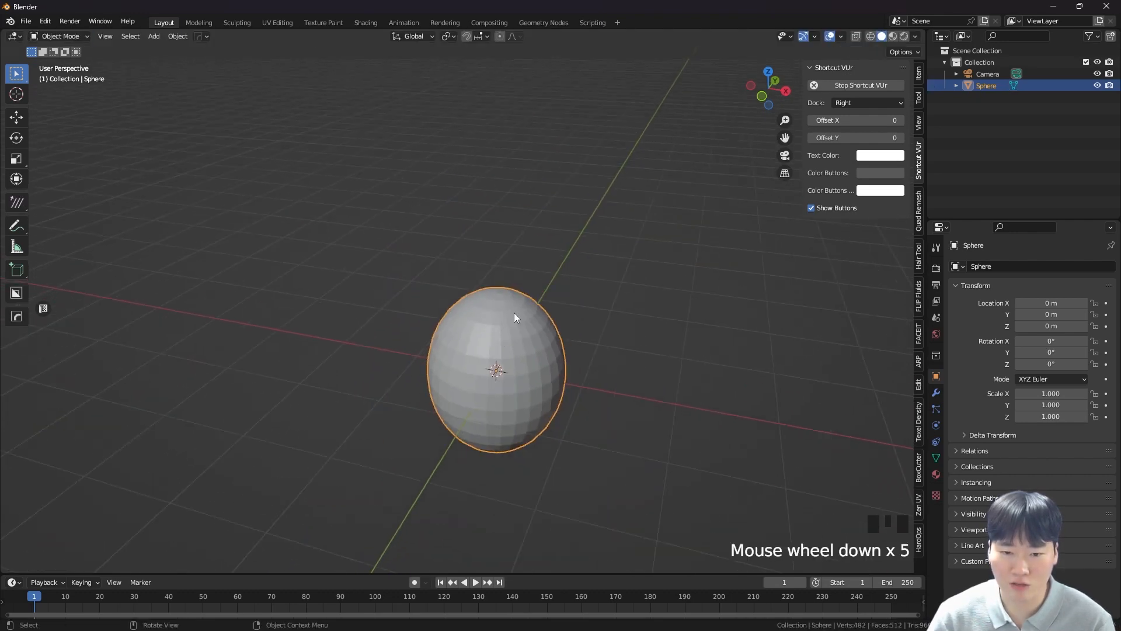
- Add an edge loop around the top of the egg, between the first and second rings below the pole
scroll(514, 313, "up", 5)
key("Tab")
left_click(475, 337)
middle_click_drag(475, 338, 514, 350)
scroll(571, 355, "up", 2)
key("ctrl+r")
left_click(600, 377)
key("g")
left_click(601, 371)
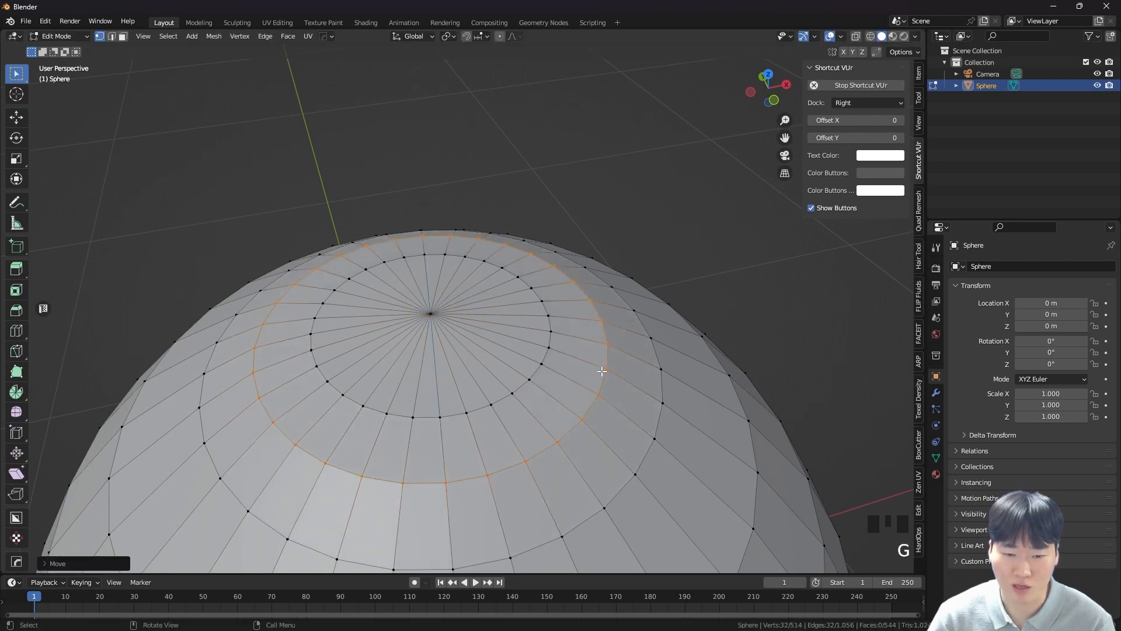
- Lower the egg's top pole vertex along Z and shrink the ring around it to form a small central pit
left_click(435, 320)
key("g")
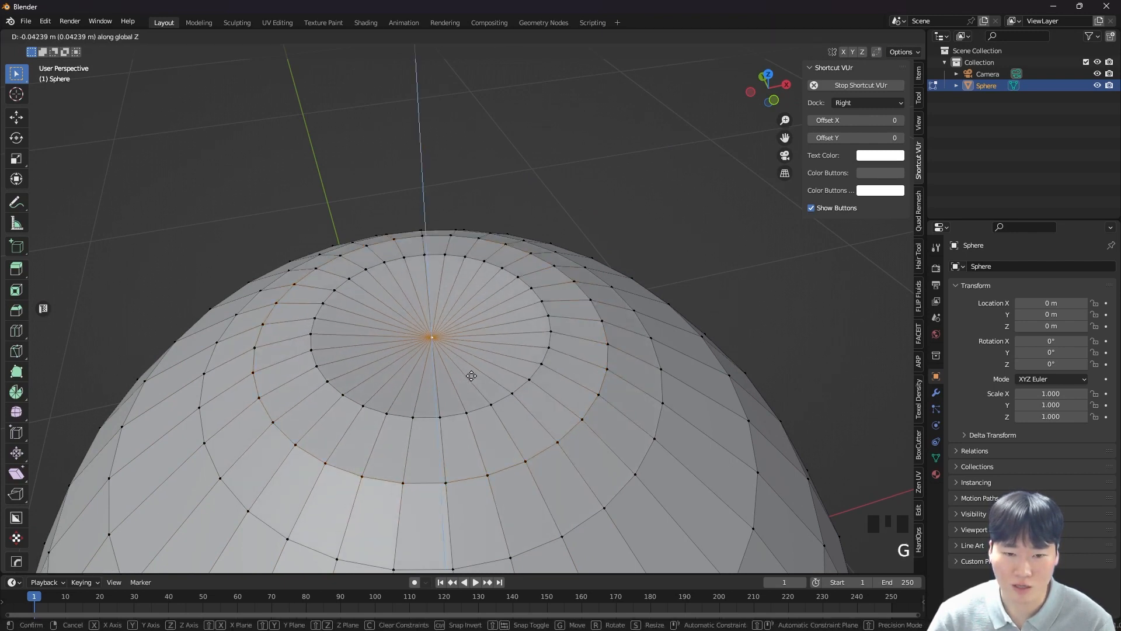
left_click(473, 380)
left_click(550, 325, "alt")
key("s")
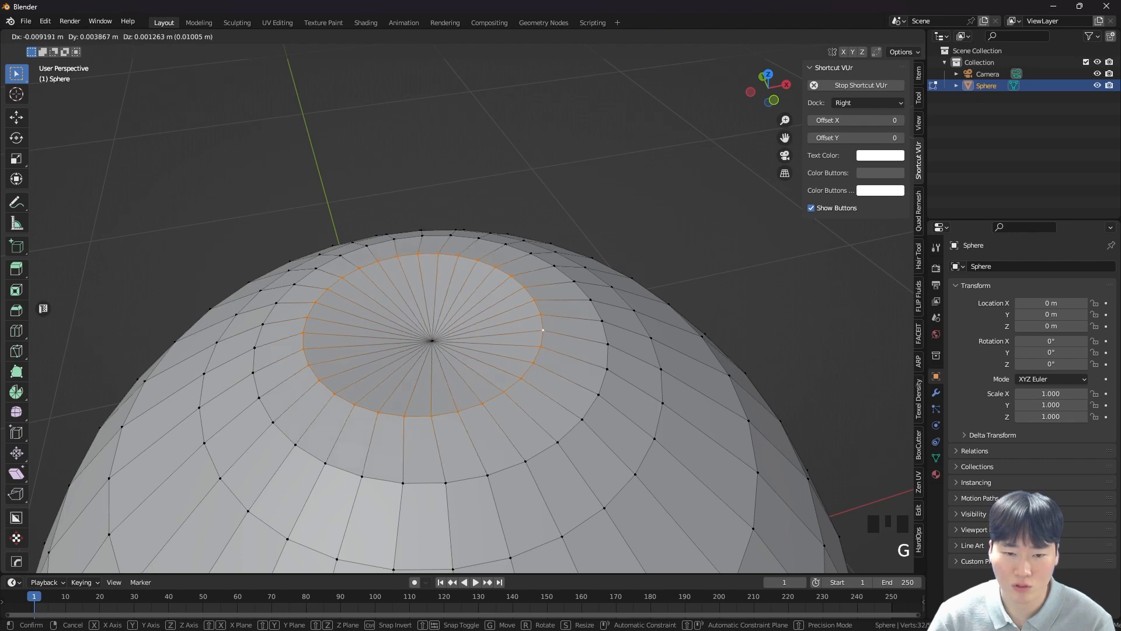
left_click(475, 341)
key("ctrl+r")
left_click(528, 353)
middle_click_drag(528, 354, 532, 354)
key("g")
key("z")
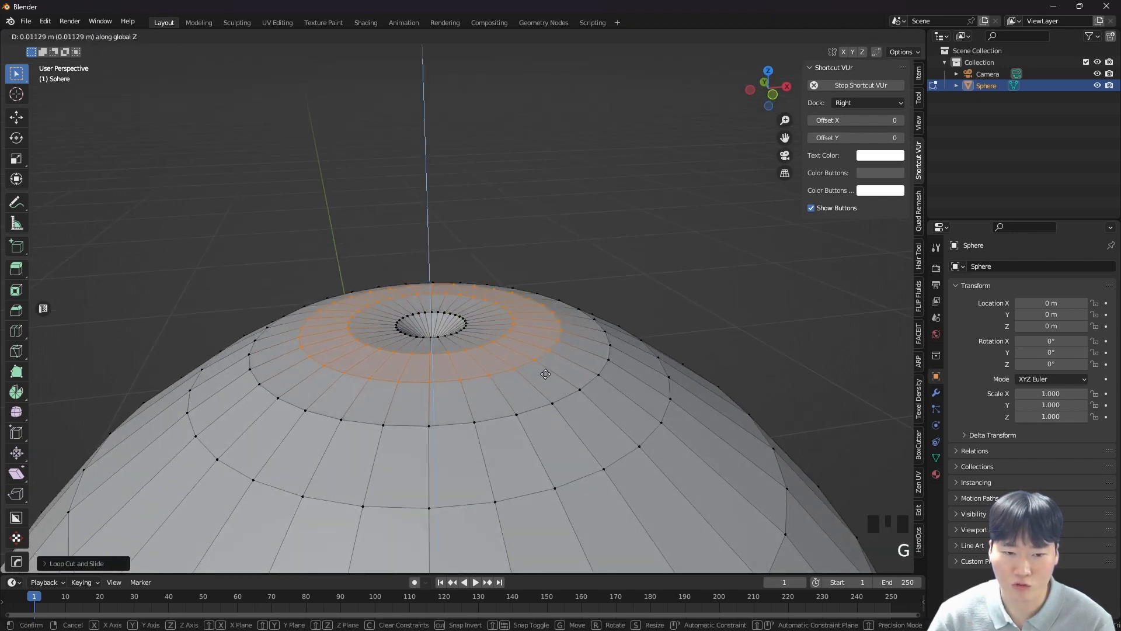
right_click(546, 375)
key("ctrl+z")
- Add two evenly spaced edge loops between the small pit ring and the next ring outward
middle_click_drag(535, 370, 517, 365)
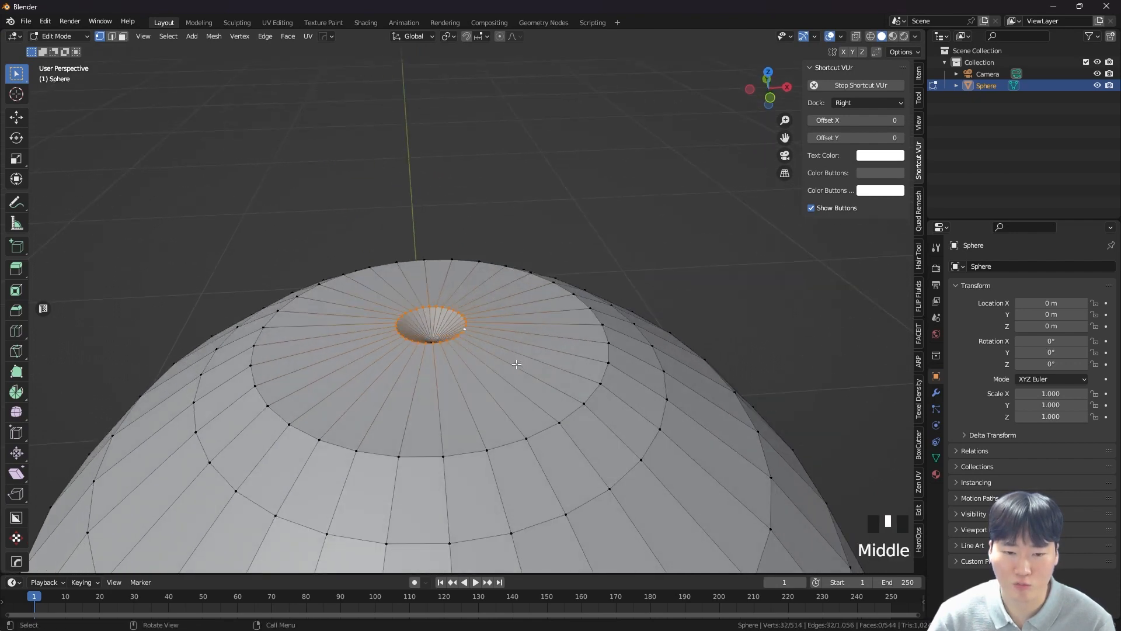
key("ctrl+r")
scroll(515, 353, "up", 1)
left_click(515, 354)
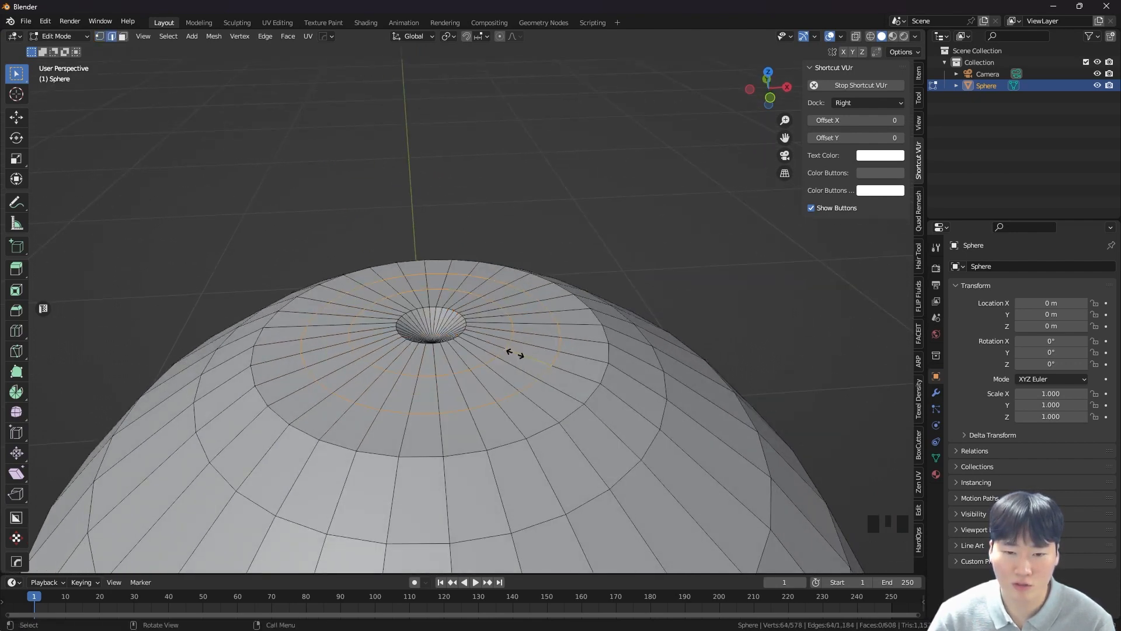
right_click(515, 353)
middle_click_drag(515, 370, 514, 374)
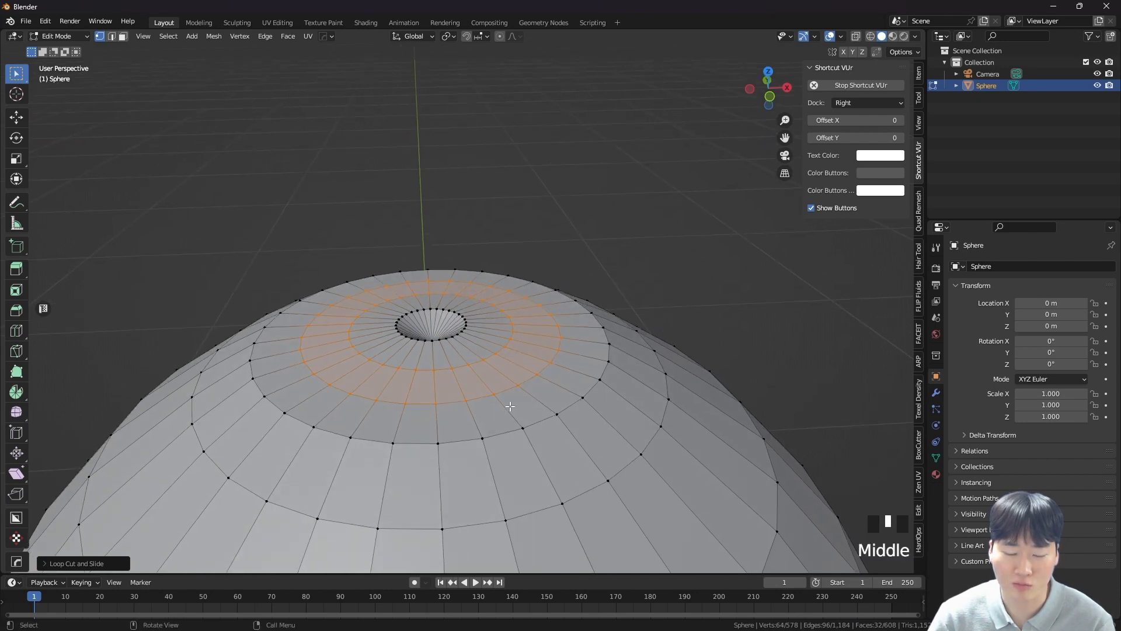
- Raise the two new edge loops about 0.02 m along Z to form a lip around the pit
key("g")
key("z")
key("z")
key("z")
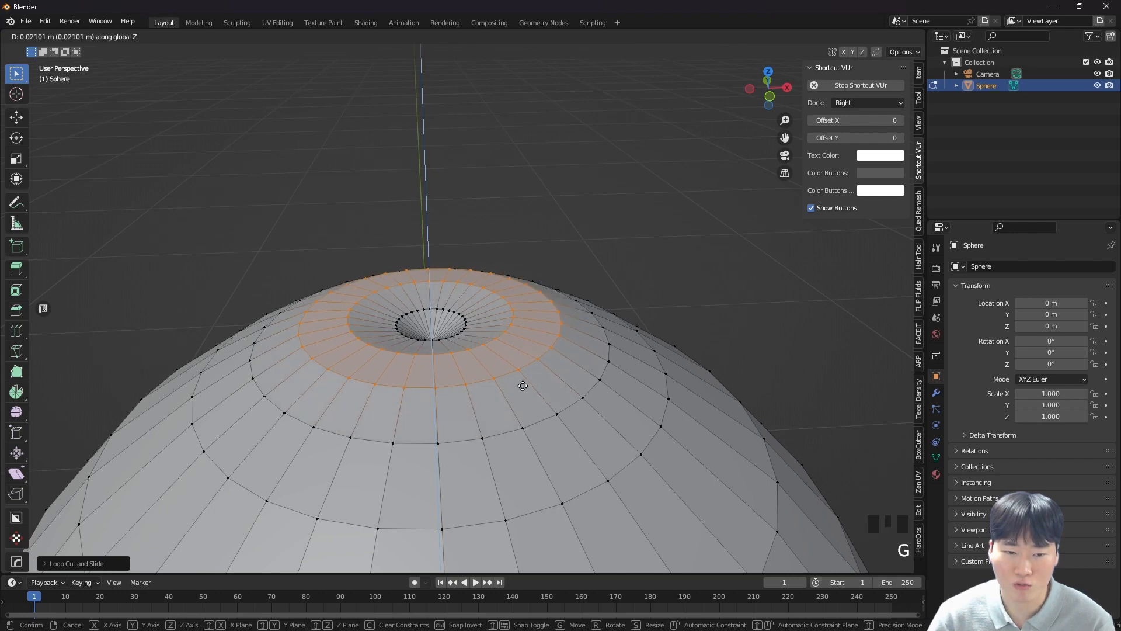
left_click(524, 384)
scroll(524, 384, "down", 6)
key("Tab")
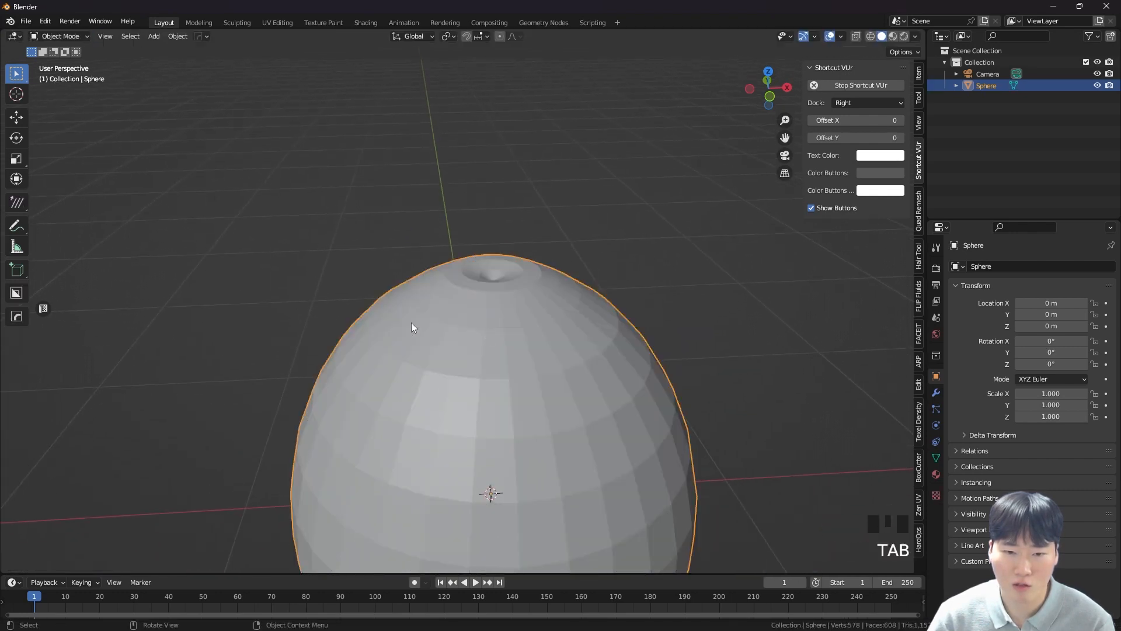
- Select the vertex at the centre of the pit in Edit Mode and move it along Z to adjust the pit's depth
middle_click_drag(529, 348, 494, 382)
key("Tab")
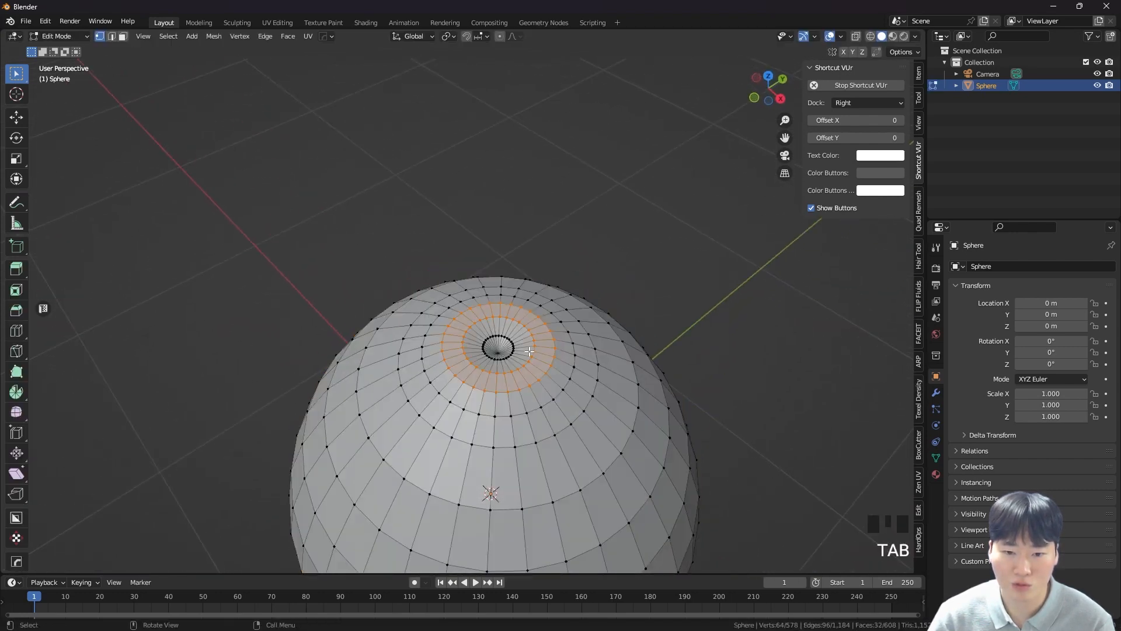
scroll(493, 383, "up", 5)
key("g")
right_click(494, 377)
left_click(477, 357)
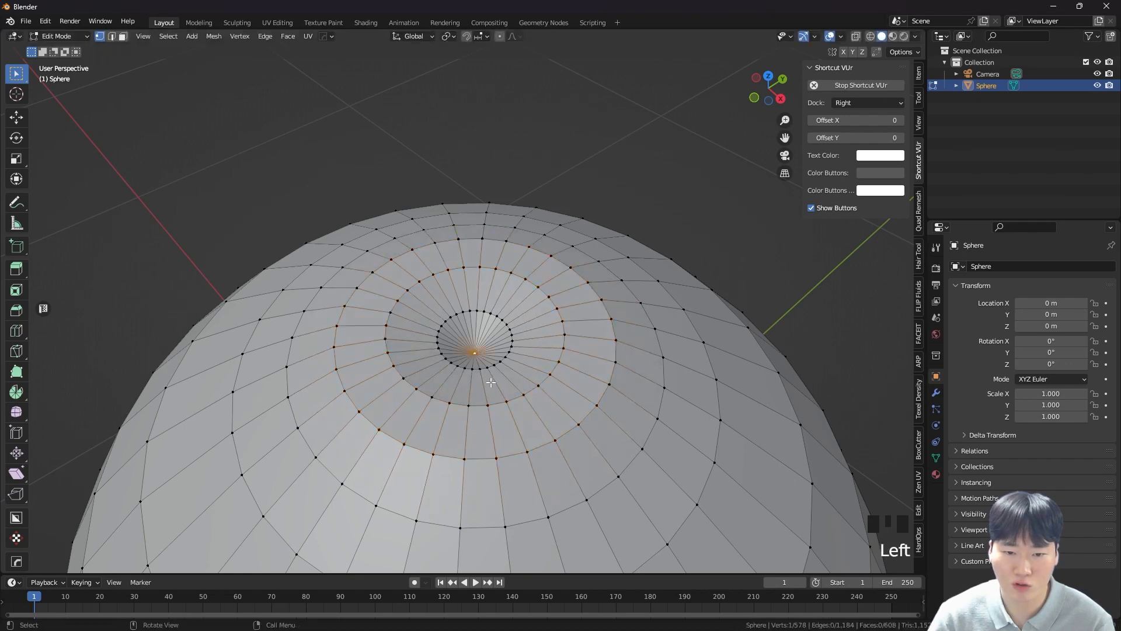
key("g")
key("z")
left_click(496, 374)
key("Tab")
- Examine the egg's profile and the vertices at its bottom tip, starting from the front view
scroll(466, 383, "down", 4)
key("grave")
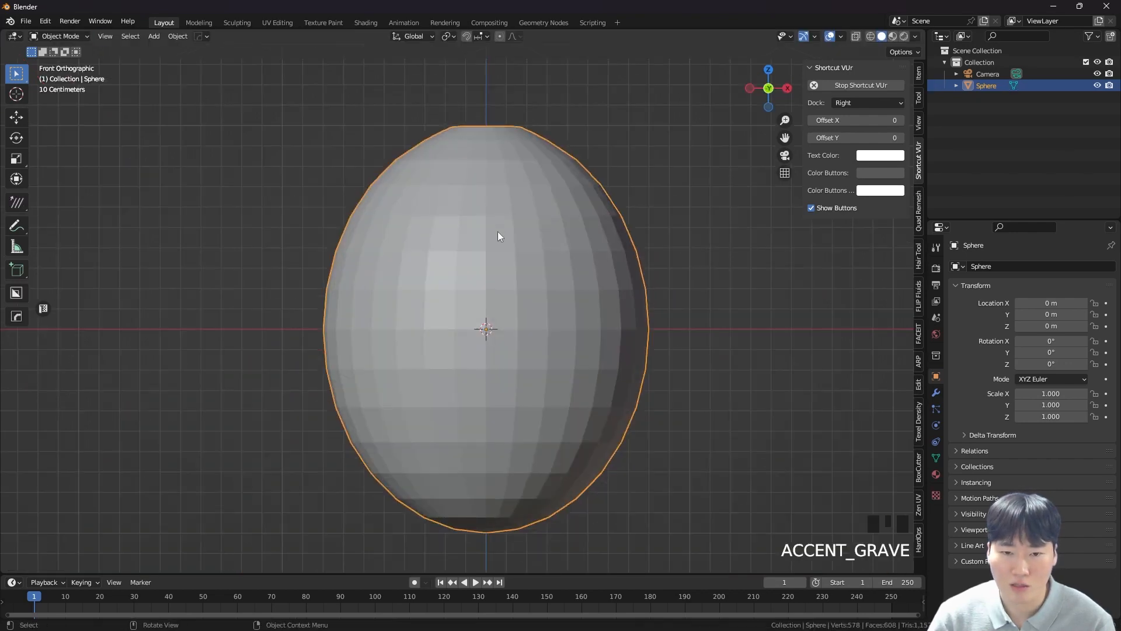
middle_click_drag(507, 185, 520, 289, "shift")
scroll(519, 289, "down", 3)
key("Tab")
left_click(504, 430)
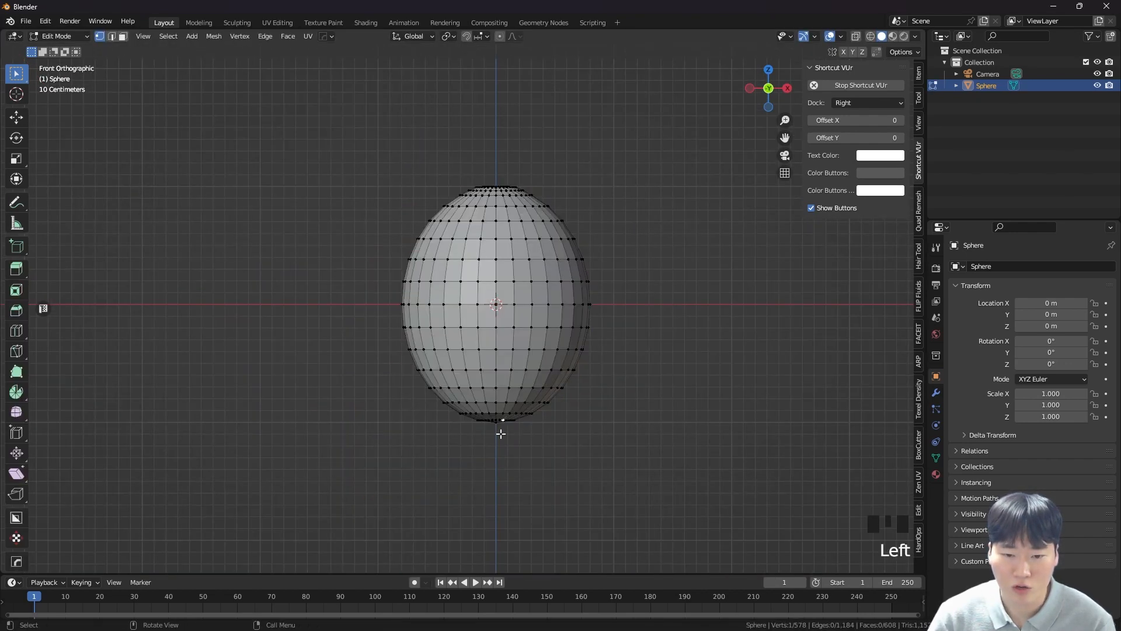
scroll(503, 422, "up", 5)
left_click(522, 436)
scroll(521, 437, "down", 3)
middle_click_drag(526, 407, 527, 270, "shift")
scroll(529, 297, "down", 3)
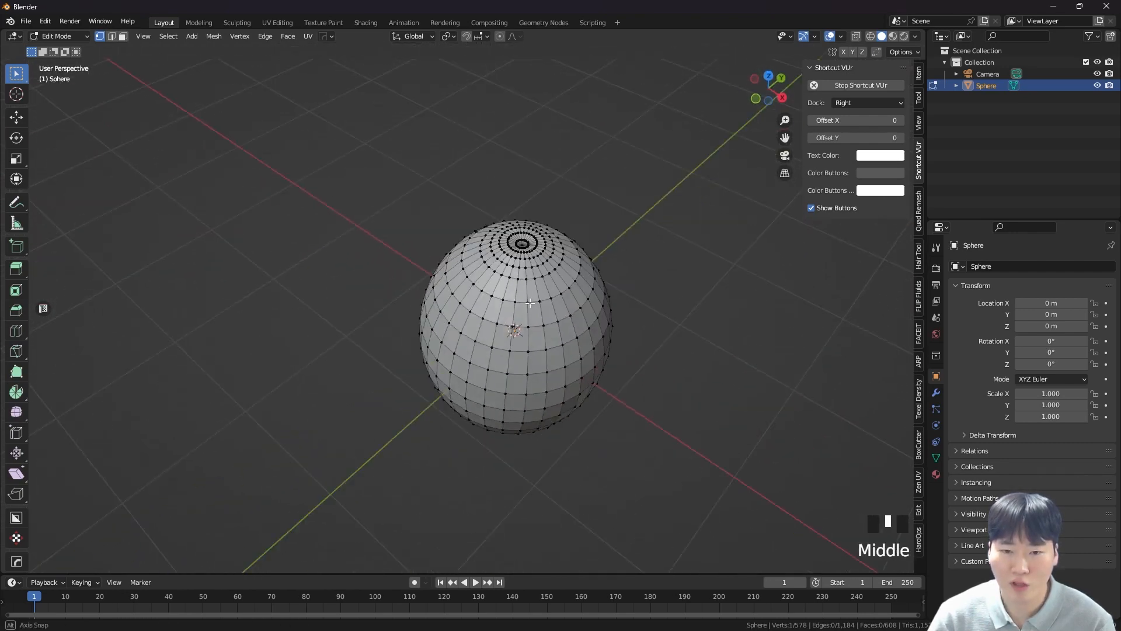
- Switch to the top view and box-select the outer rim vertices just above the positive X axis
key("grave")
middle_click_drag(578, 238, 517, 276, "shift")
scroll(536, 285, "up", 3)
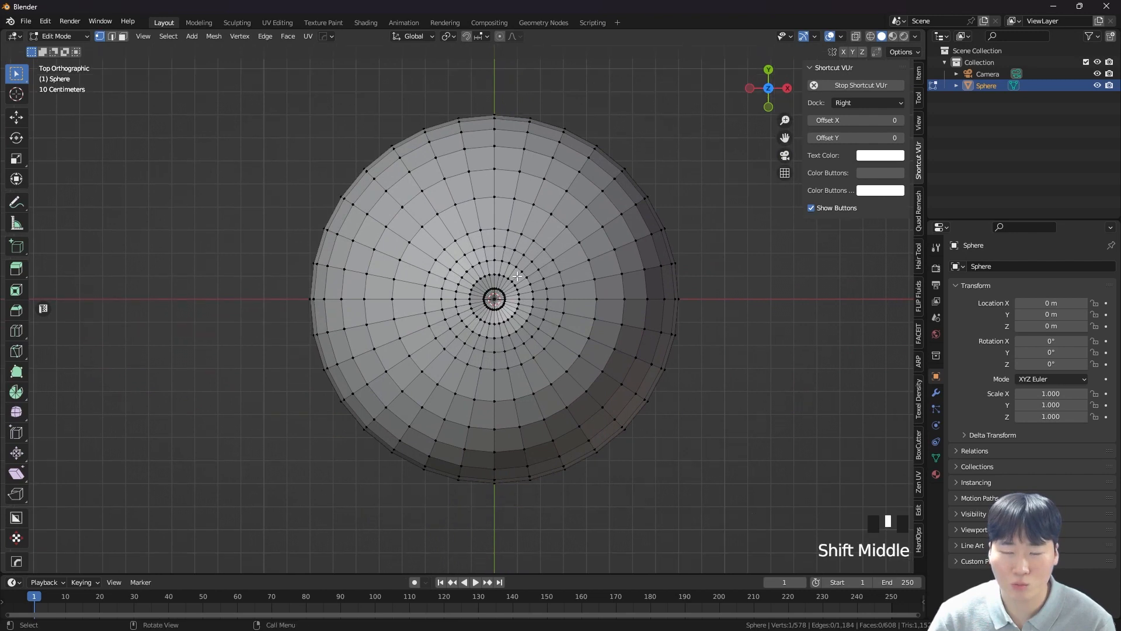
left_click(502, 36)
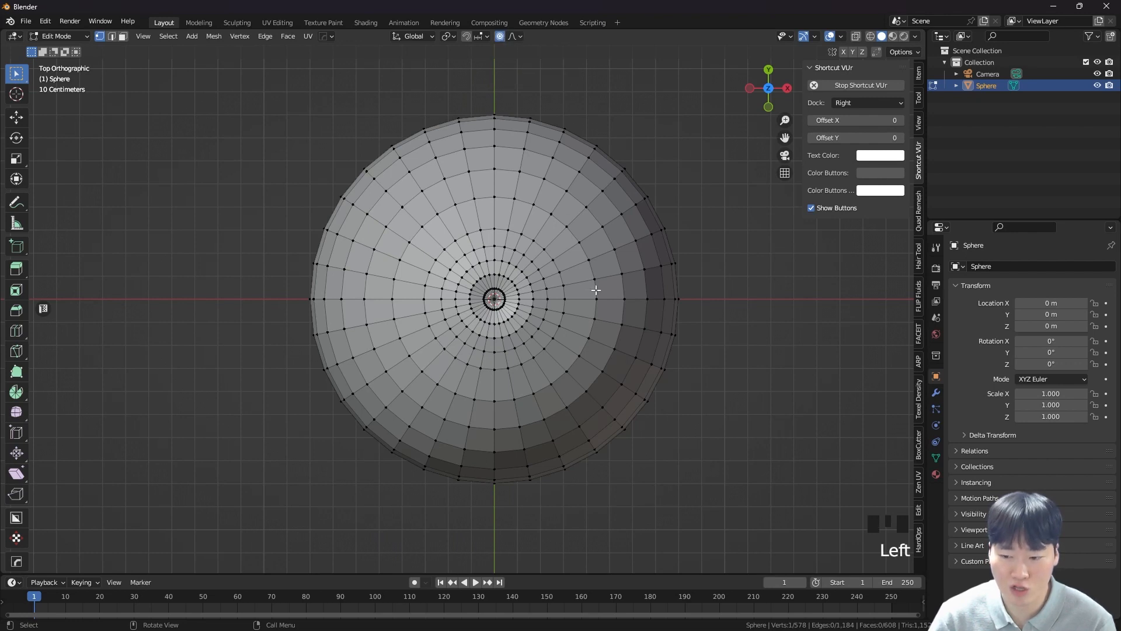
key("o")
left_click_drag(664, 253, 688, 276)
key("grave")
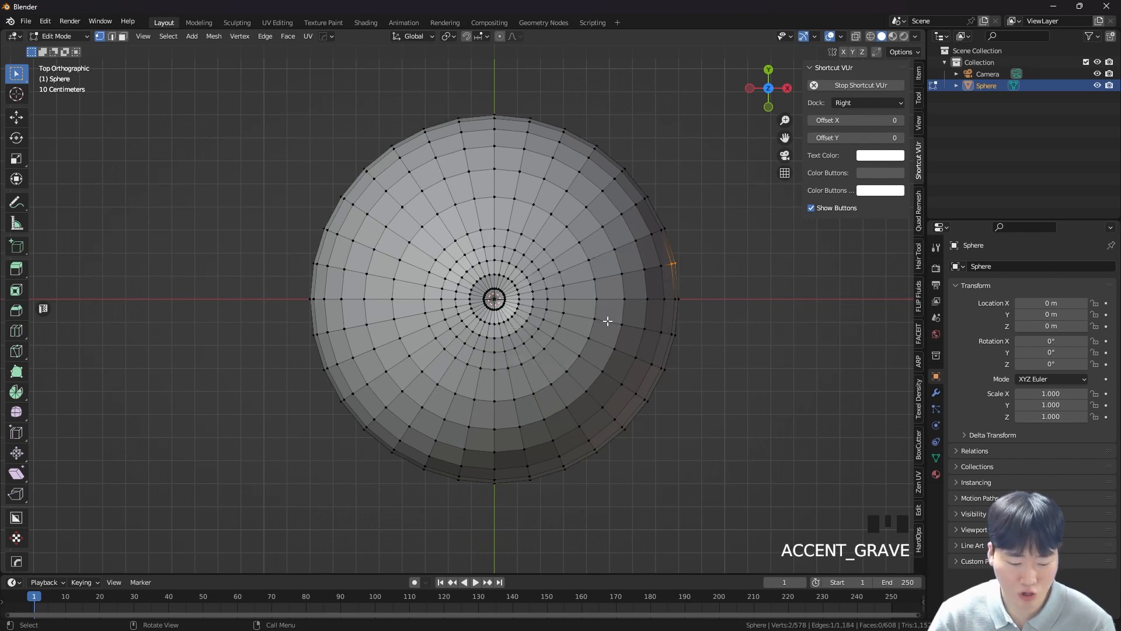
key("grave")
left_click(616, 269)
left_click_drag(668, 246, 690, 282)
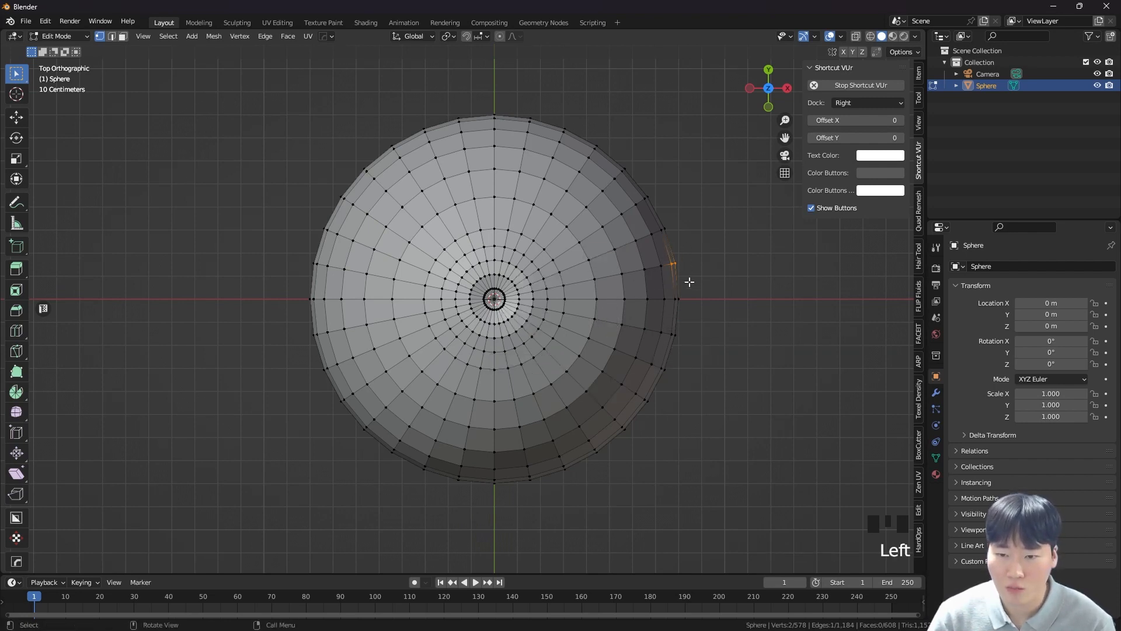
scroll(690, 282, "down", 1)
middle_click_drag(687, 280, 608, 278, "shift")
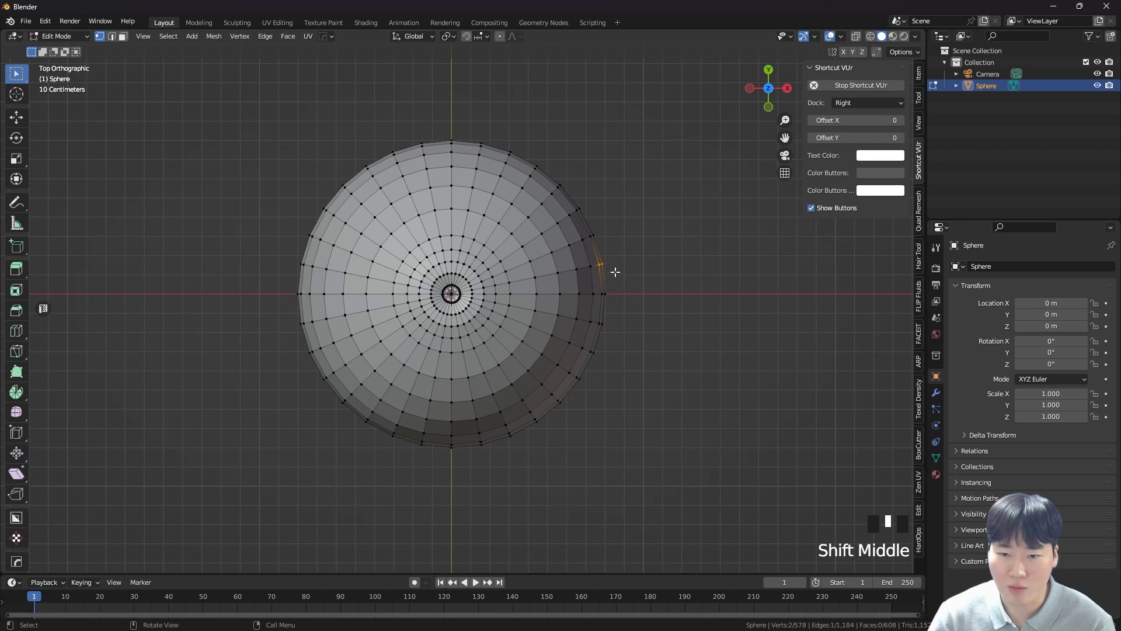
key("g")
left_click(613, 274)
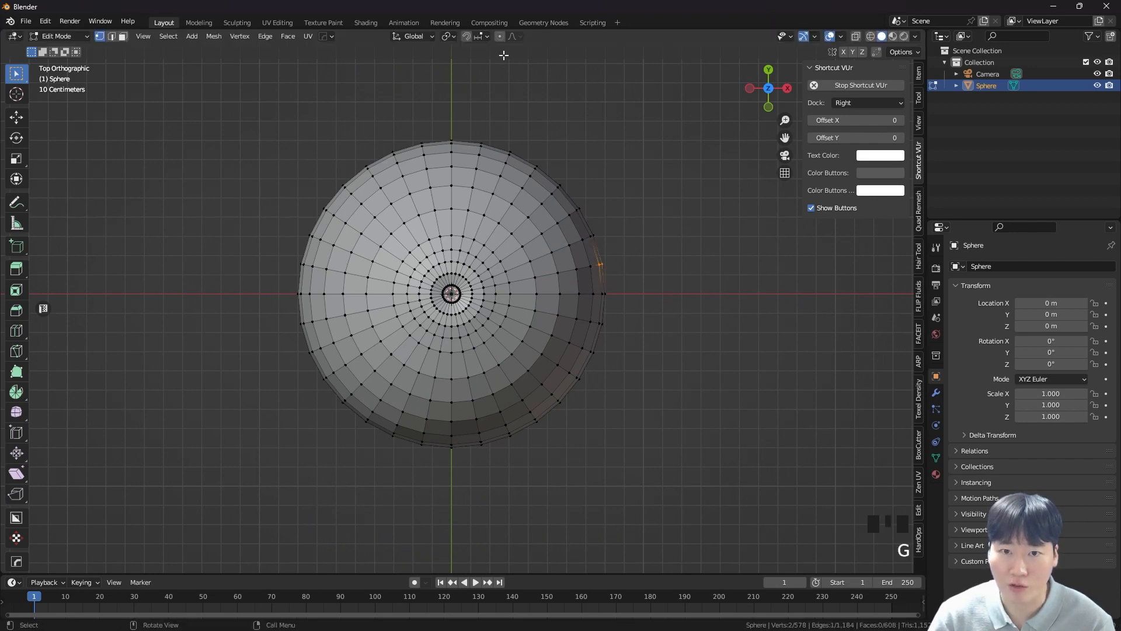
- Enable proportional editing and adjust its influence size while test-moving the selected rim vertices
left_click(499, 37)
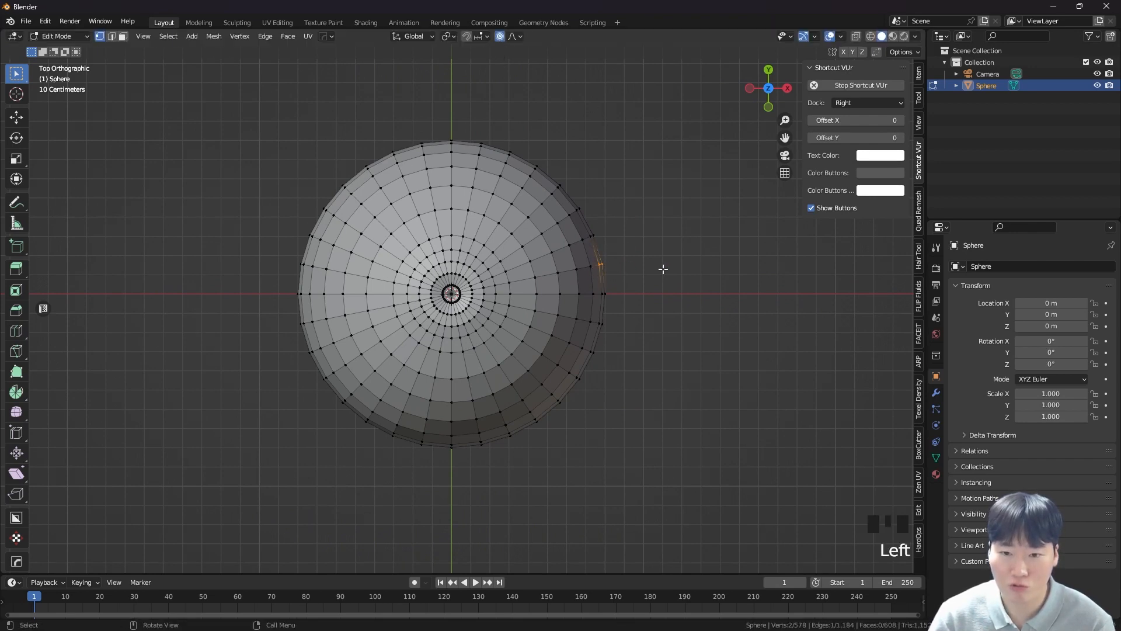
key("g")
scroll(657, 269, "up", 6)
scroll(656, 269, "down", 6)
scroll(655, 269, "up", 1)
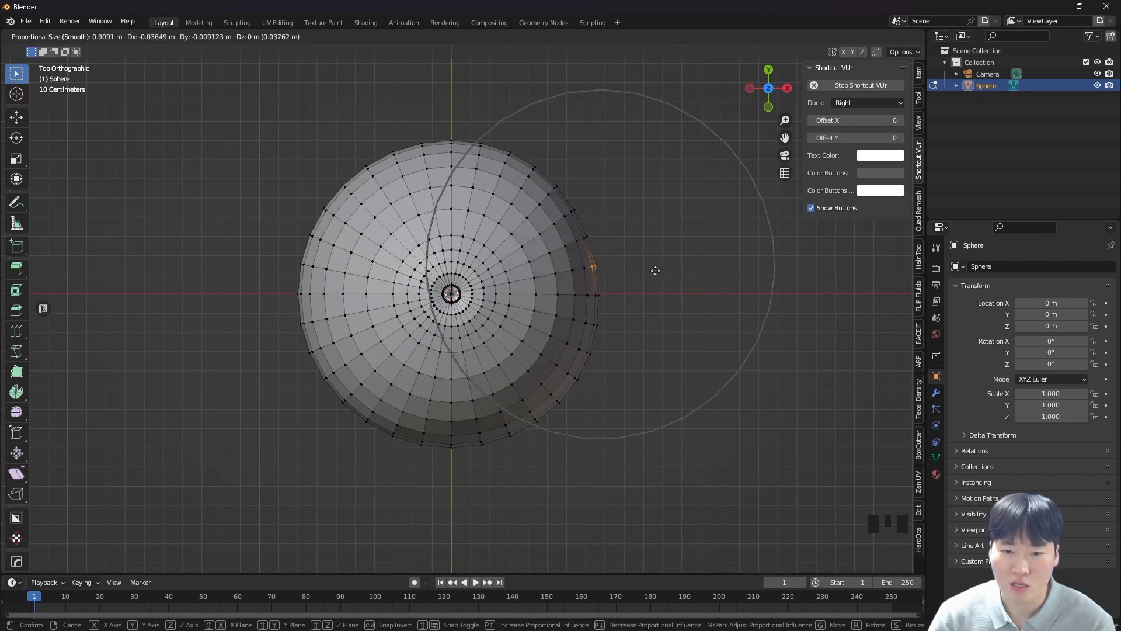
scroll(640, 275, "down", 2)
right_click(639, 276)
- Move the outer rim vertices near the positive X axis slightly inward with smooth proportional editing
left_click(599, 260)
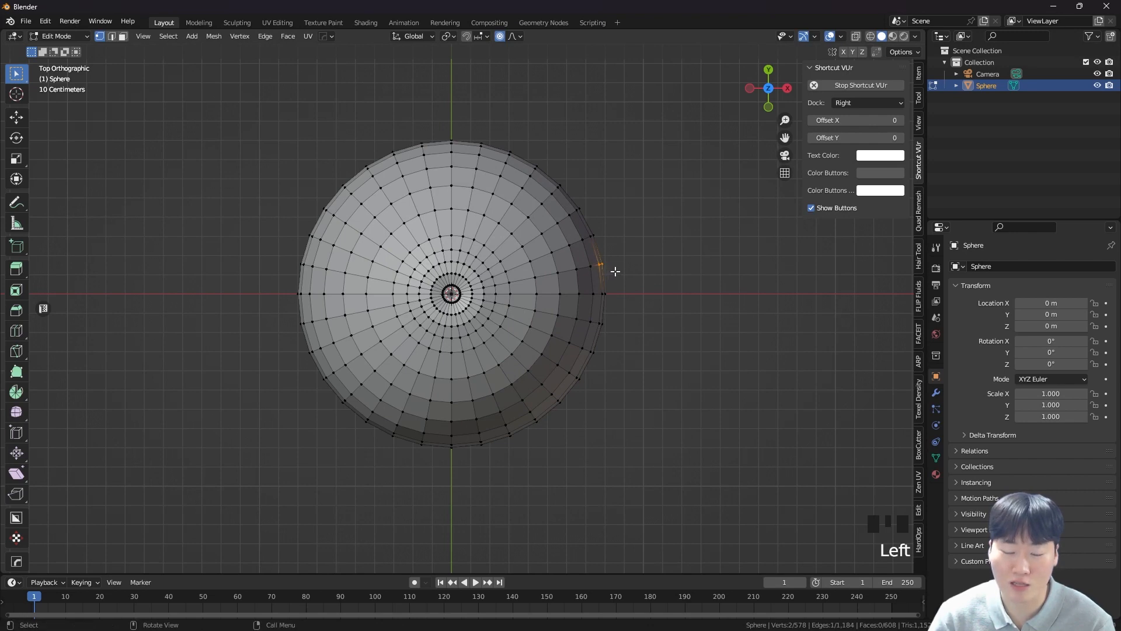
key("g")
right_click(627, 270)
key("g")
left_click(671, 261)
- Move the rim vertices at the upper left and lower edge of the top-view outline slightly inward with proportional editing
left_click_drag(311, 174, 354, 222)
key("g")
left_click(367, 235)
left_click(421, 436)
left_click(421, 438)
key("g")
left_click(446, 452)
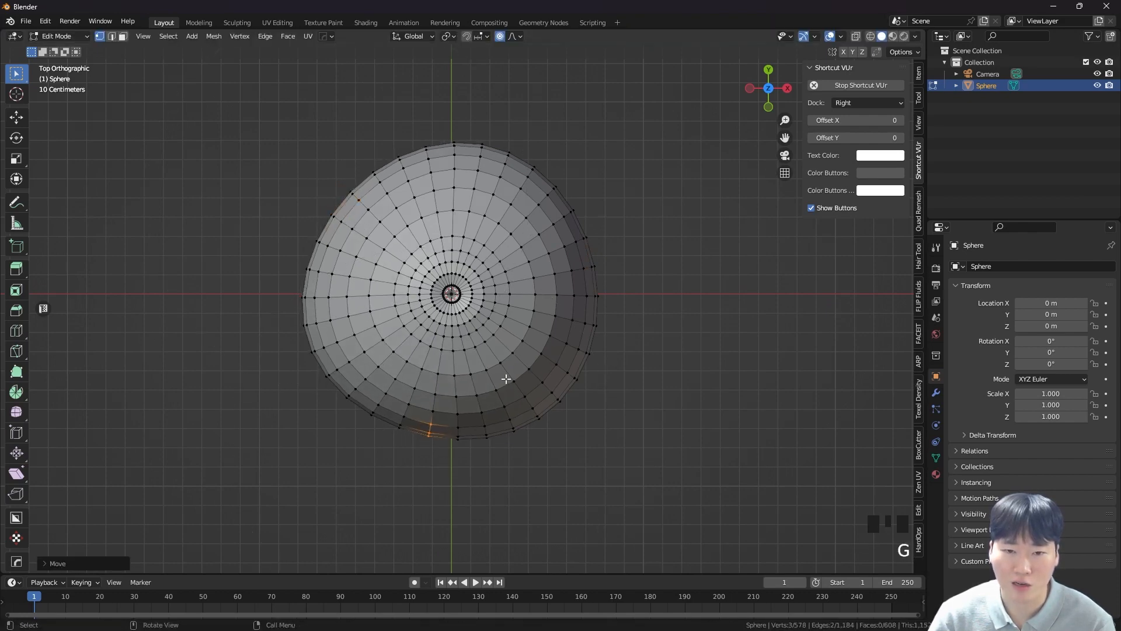
- In the front view, box-select the vertices on the mesh's lower-right outline and move them slightly inward with proportional editing
scroll(506, 375, "down", 2)
key("grave")
middle_click_drag(445, 265, 536, 228, "shift")
left_click_drag(581, 358, 628, 416)
key("g")
left_click(619, 410)
- Move the vertices on the lower-left outline inward in the front view, and slightly adjust a vertex on the lower-right edge
left_click_drag(389, 355, 425, 388)
key("g")
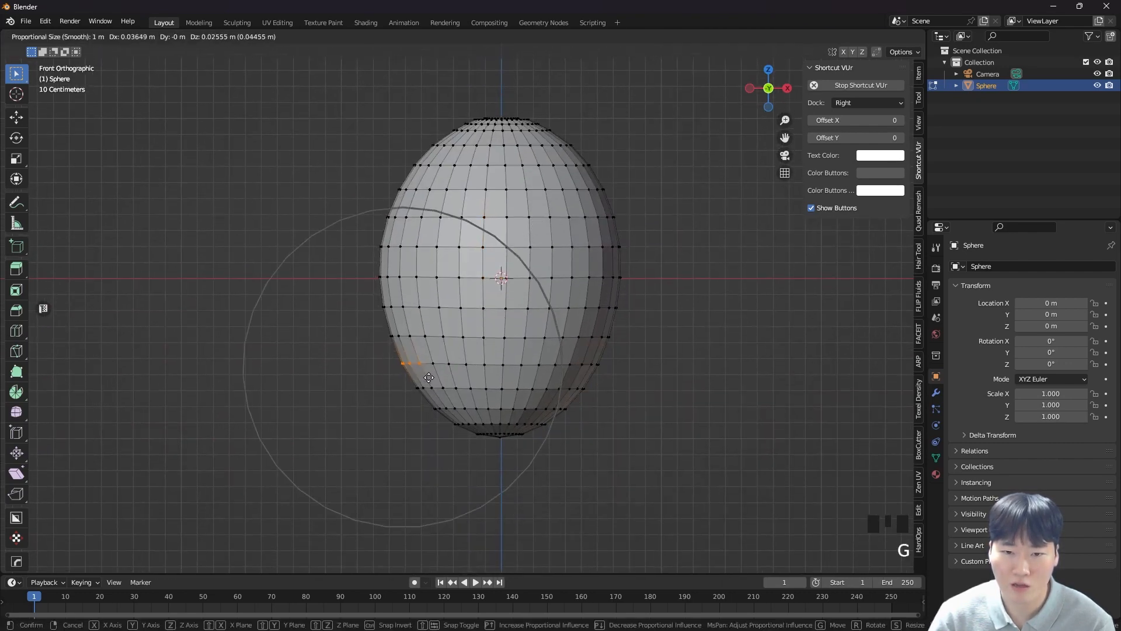
left_click(449, 380)
left_click(582, 393)
key("g")
left_click(585, 394)
- In the right view, move one vertex on each side of the mesh's lower outline slightly with proportional editing
key("grave")
left_click(502, 371)
key("g")
left_click(513, 373)
left_click(709, 387)
key("g")
left_click(708, 384)
- Move a left-side vertex inward and an upper-right vertex downward in the right view with proportional editing
left_click(462, 228)
key("g")
left_click(487, 228)
left_click(688, 195)
key("g")
left_click(689, 245)
middle_click_drag(569, 354, 559, 322, "shift")
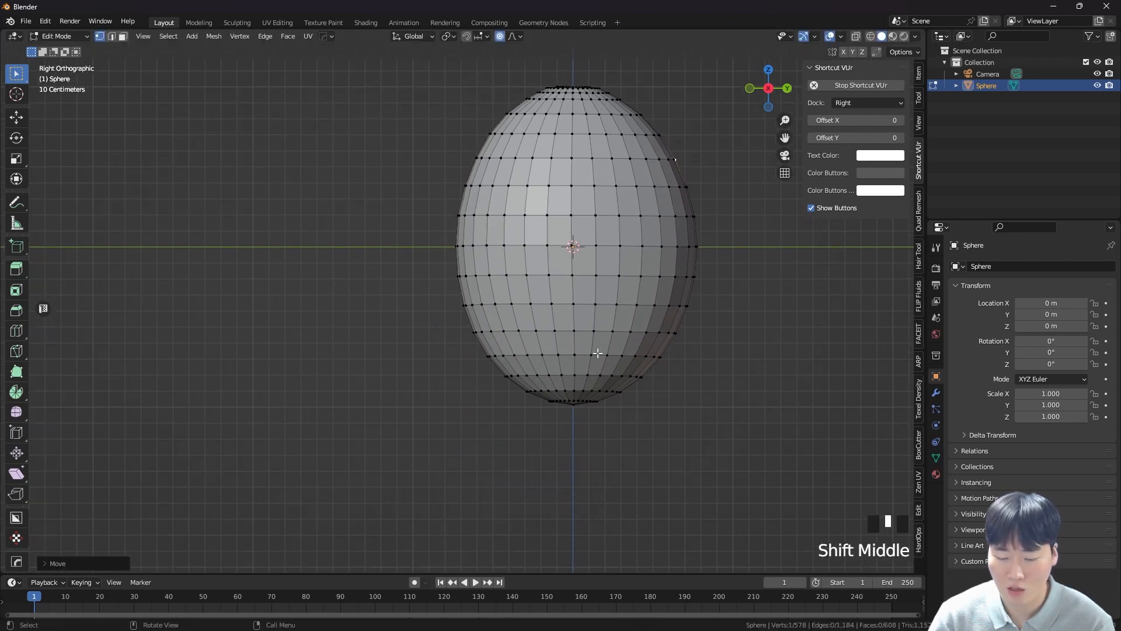
- In the front view, select the horizontal edge loop around the mesh's middle and scale it down slightly with proportional editing
key("grave")
left_click(473, 152)
double_click(549, 246)
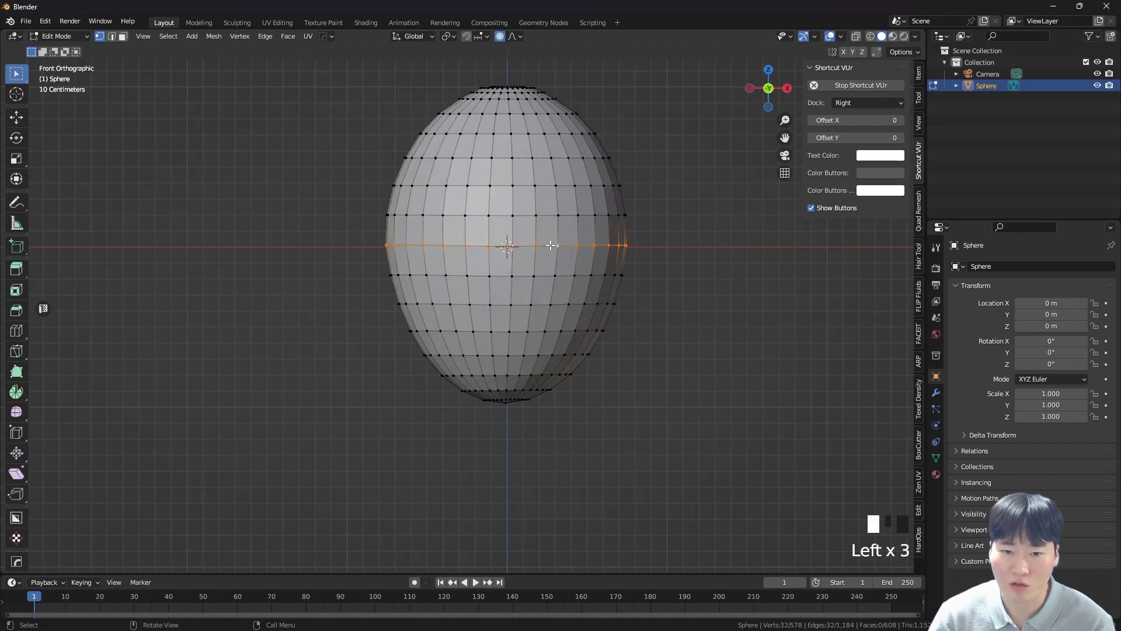
left_click(547, 249)
double_click(553, 246)
left_click(552, 246)
double_click(552, 246)
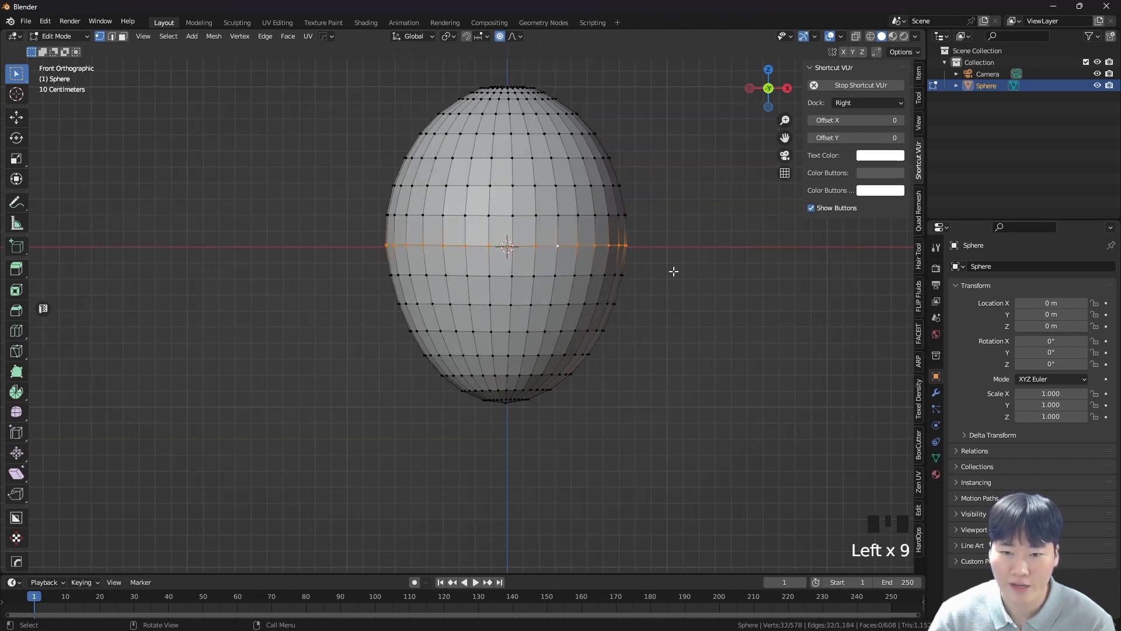
key("s")
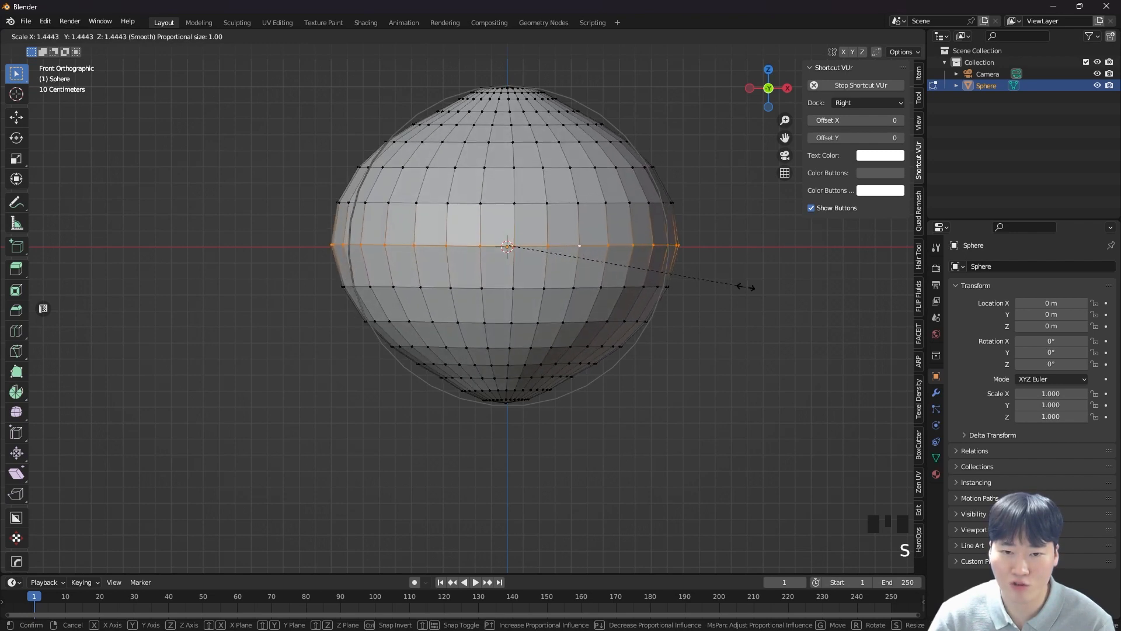
left_click(656, 260)
- Select the upper-right front vertices and move them slightly inward in the top view, with a proportional size of about 0.68 m
left_click_drag(583, 131, 607, 170)
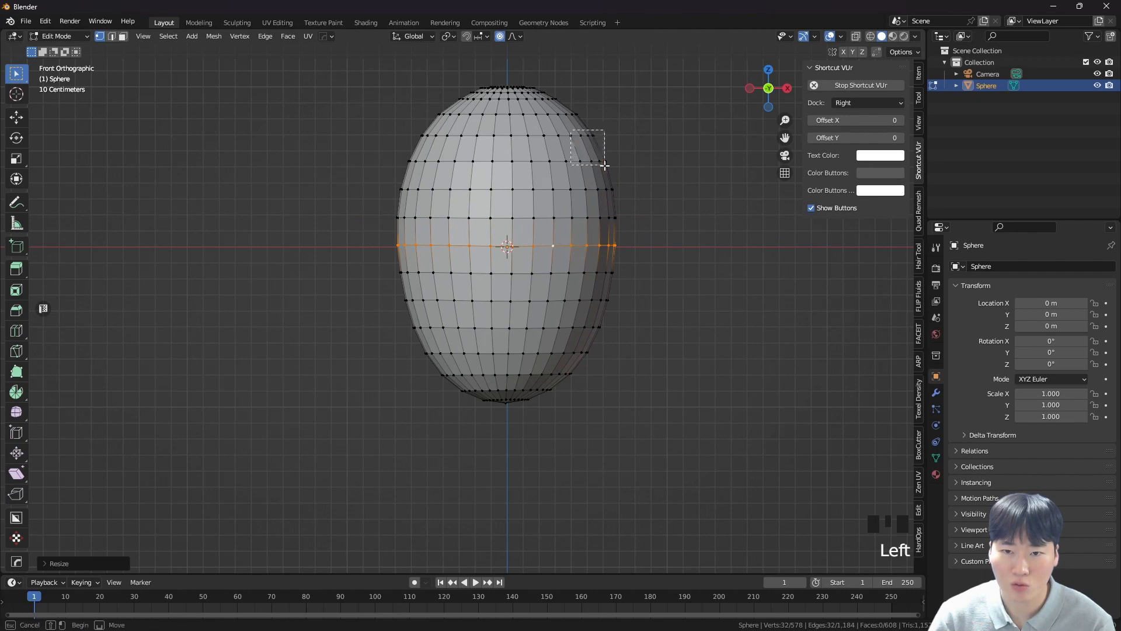
key("grave")
middle_click_drag(581, 300, 581, 280, "shift")
key("g")
right_click(600, 316)
key("g")
scroll(597, 315, "up", 4)
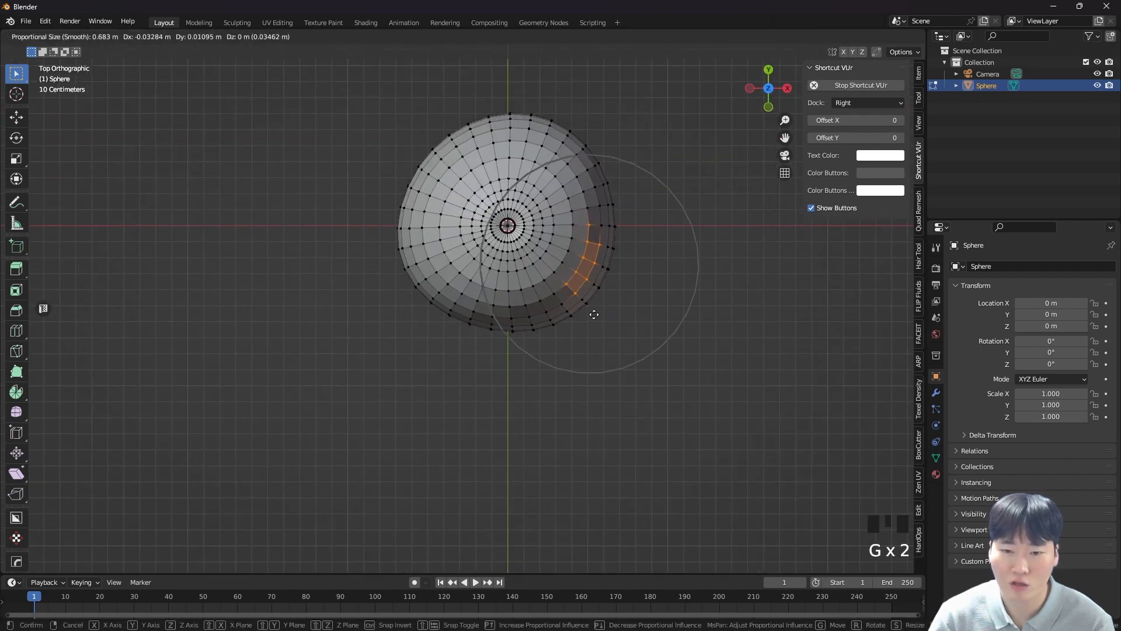
left_click(591, 314)
- Return to Object Mode and show the model from the front in Material Preview shading
key("Tab")
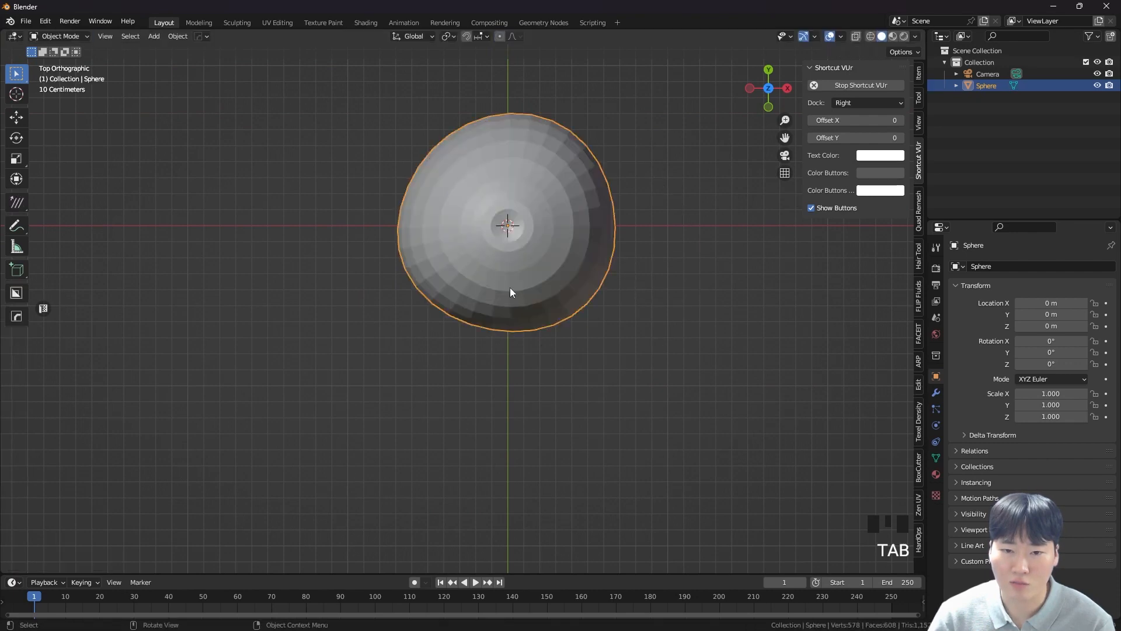
key("grave")
scroll(492, 237, "down", 6)
middle_click_drag(493, 237, 560, 309, "shift")
middle_click_drag(567, 316, 514, 293, "shift")
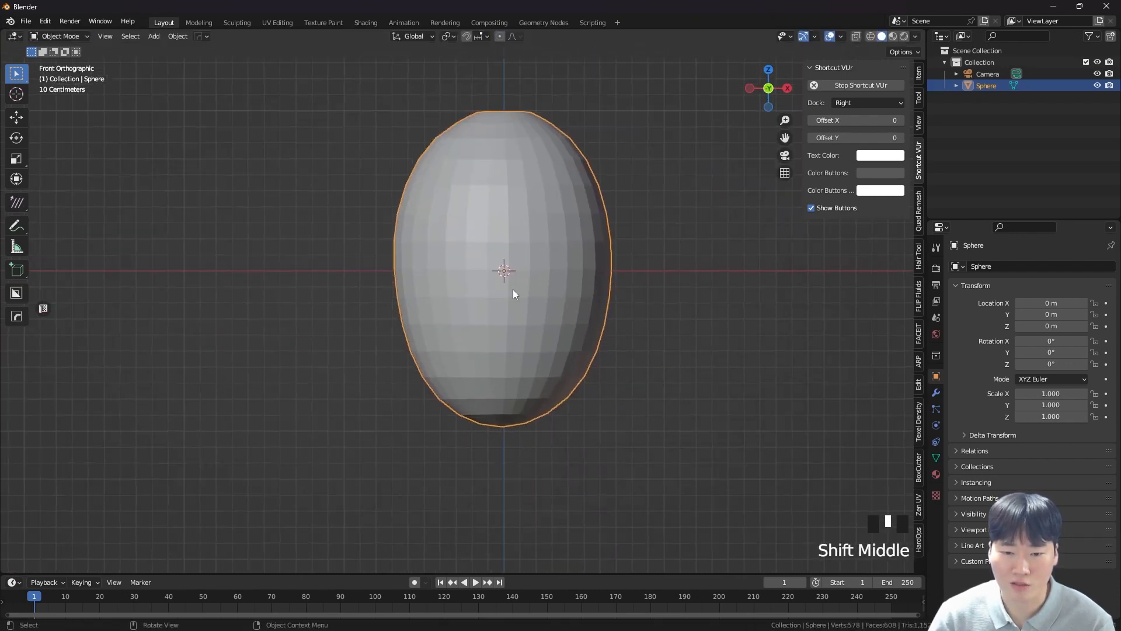
scroll(526, 310, "up", 1, "shift")
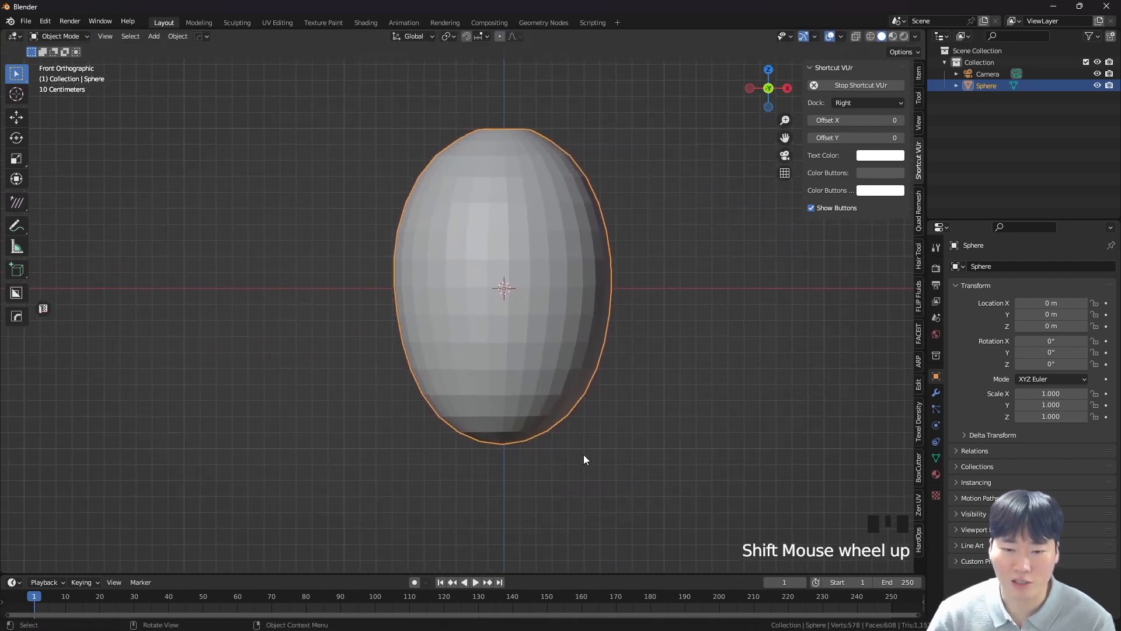
middle_click_drag(586, 453, 548, 580, "shift")
mouse_move(549, 286)
middle_mouse_down("shift")
mouse_move(563, 373)
mouse_move(545, 246)
middle_mouse_up("shift")
key("z")
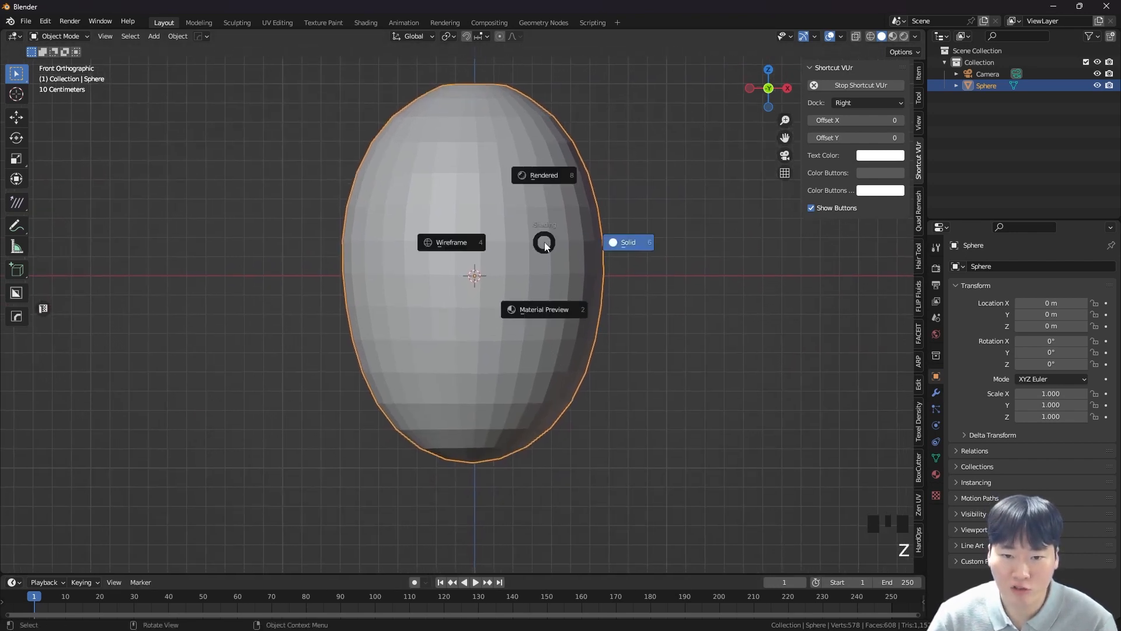
left_click(538, 318)
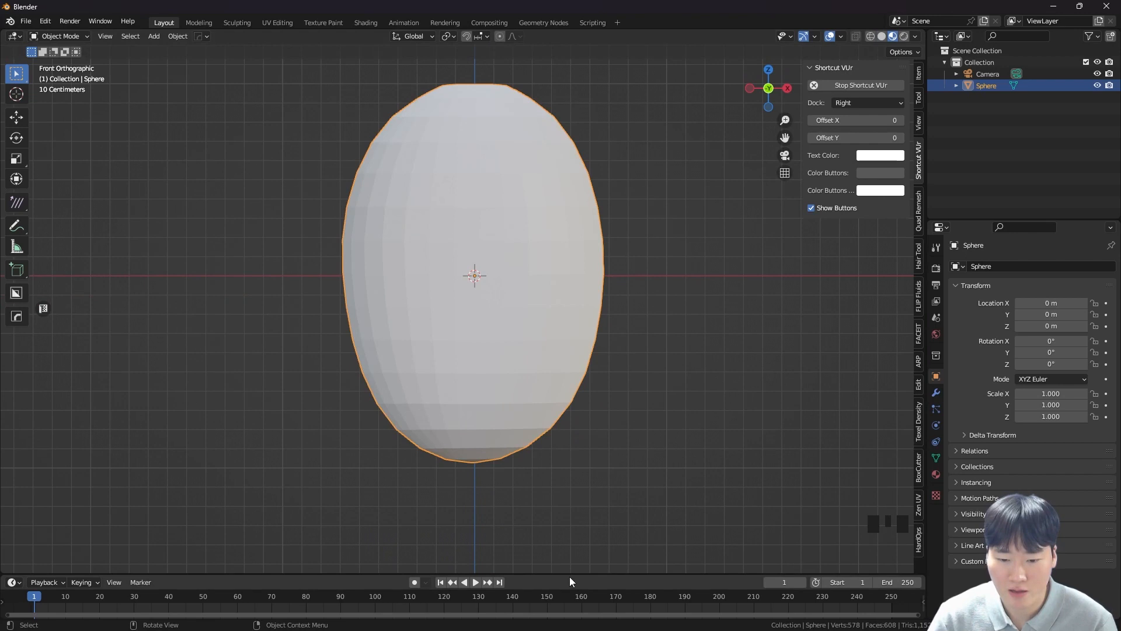
- Enlarge the timeline area to about half the window height and change it to the Shader Editor
left_click_drag(570, 573, 596, 299)
middle_click_drag(523, 239, 509, 216, "shift")
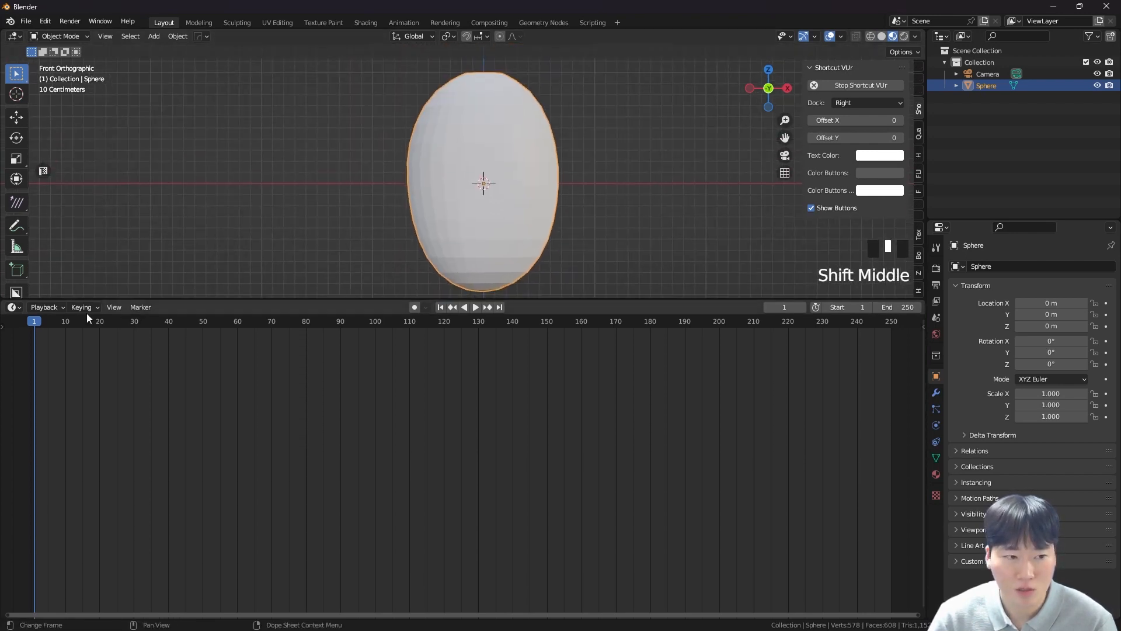
left_click(15, 309)
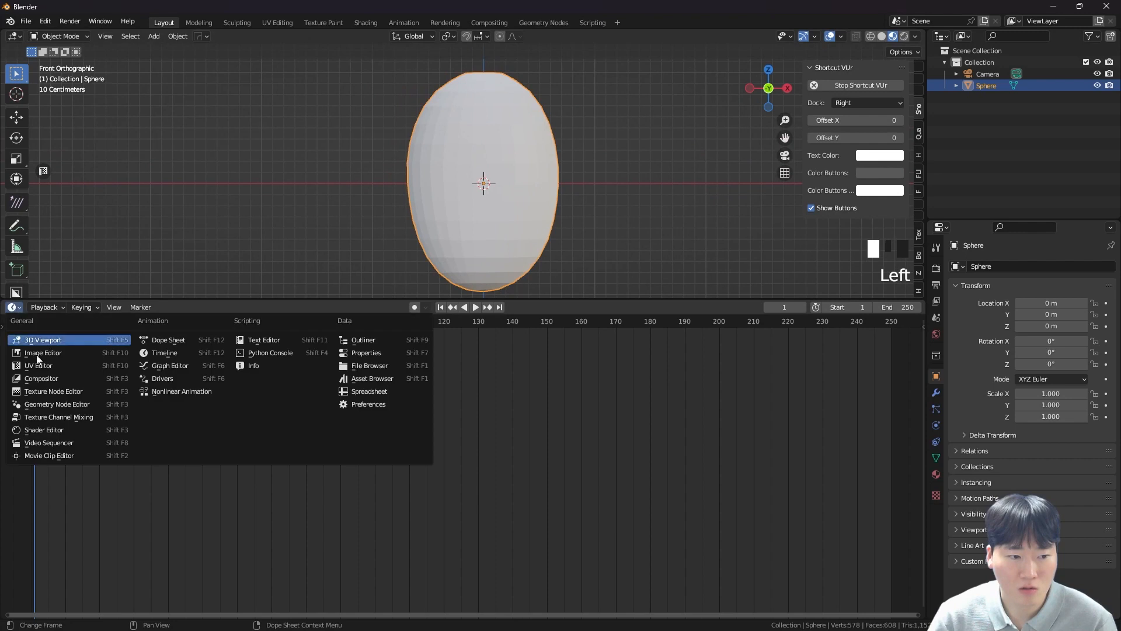
left_click(47, 432)
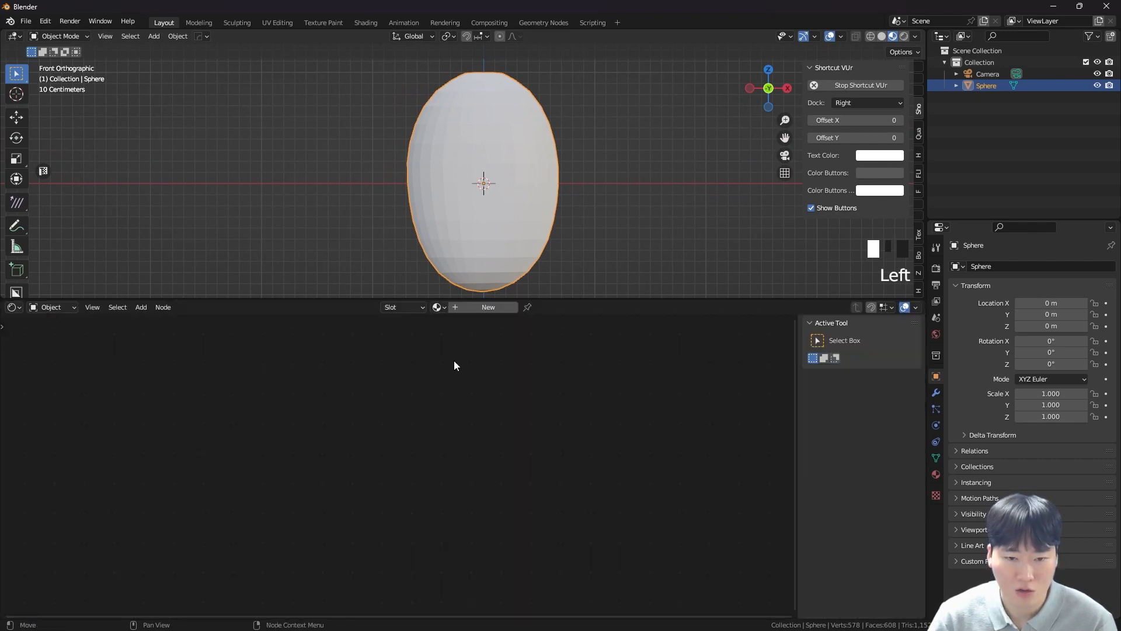
- Create a new material named grape for the sphere and shift its Principled BSDF node slightly
left_click(492, 310)
middle_click_drag(399, 497, 434, 486)
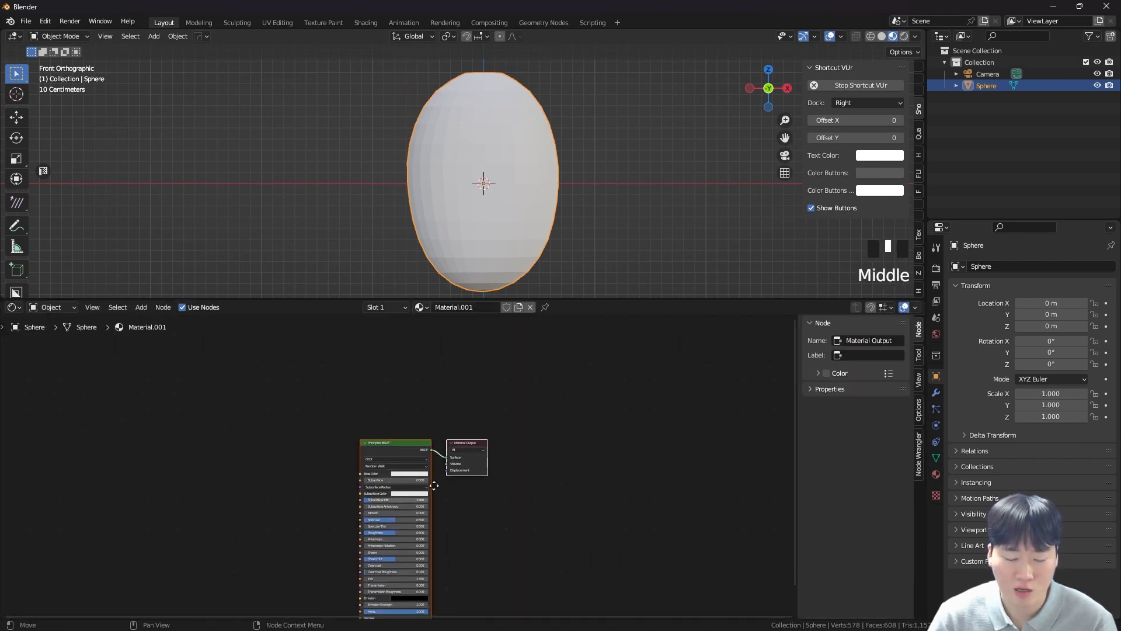
scroll(434, 486, "up", 6)
left_click(465, 306)
type("grap")
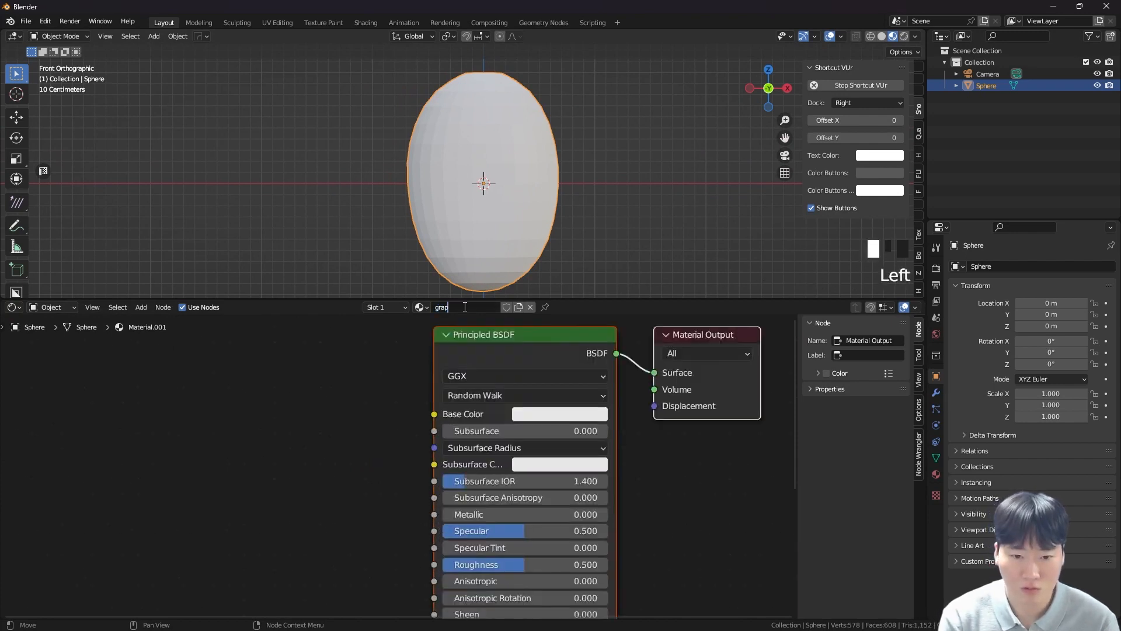
type("e")
key("Return")
left_click(459, 348)
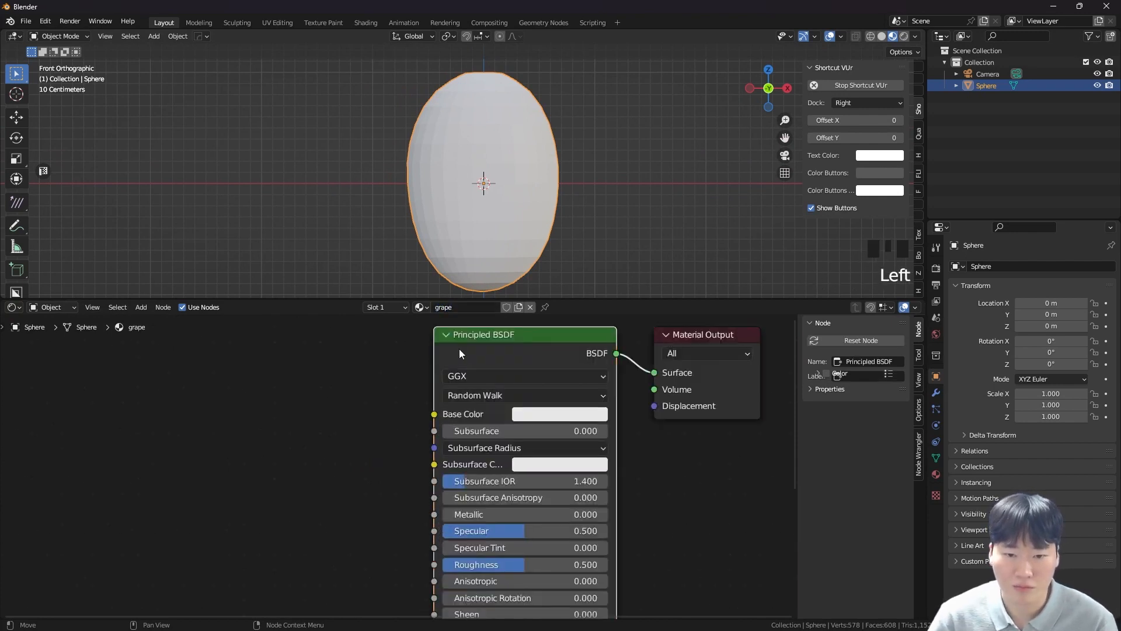
left_click_drag(560, 347, 563, 354)
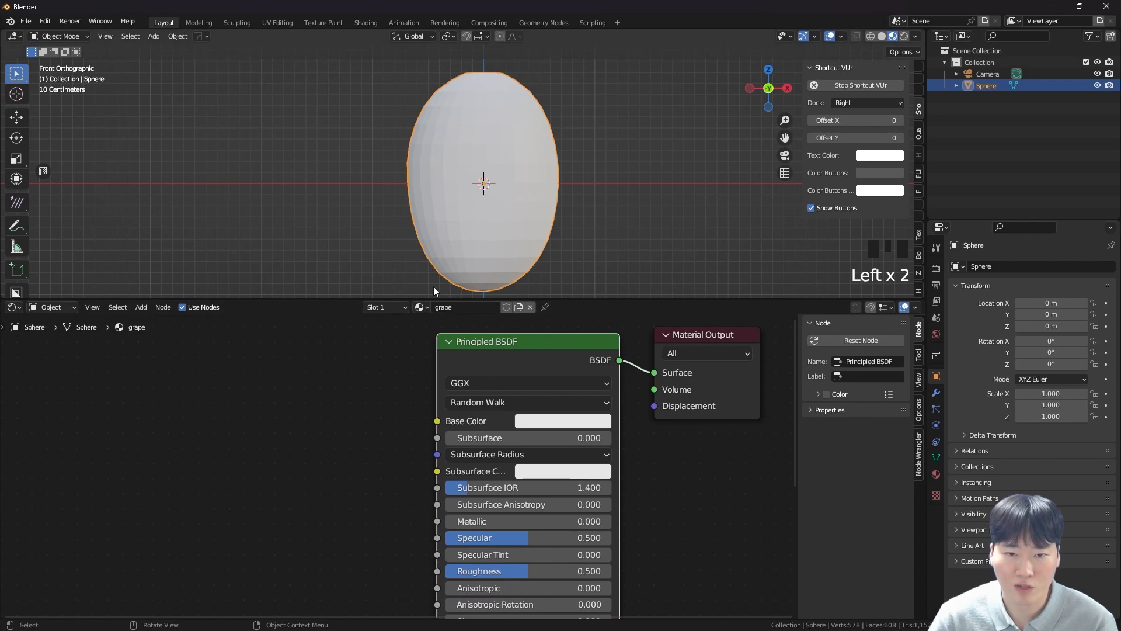
middle_click_drag(325, 392, 390, 402)
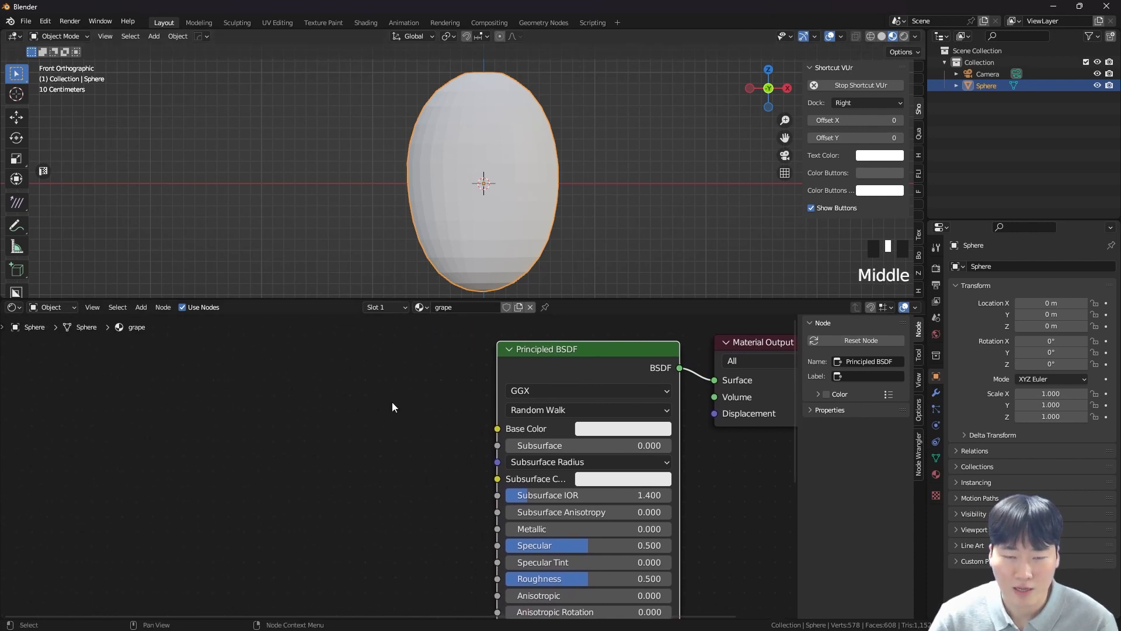
- Split the 3D viewport into two side-by-side areas and orbit the larger one to a perspective view of the model
left_click_drag(1, 294, 408, 277)
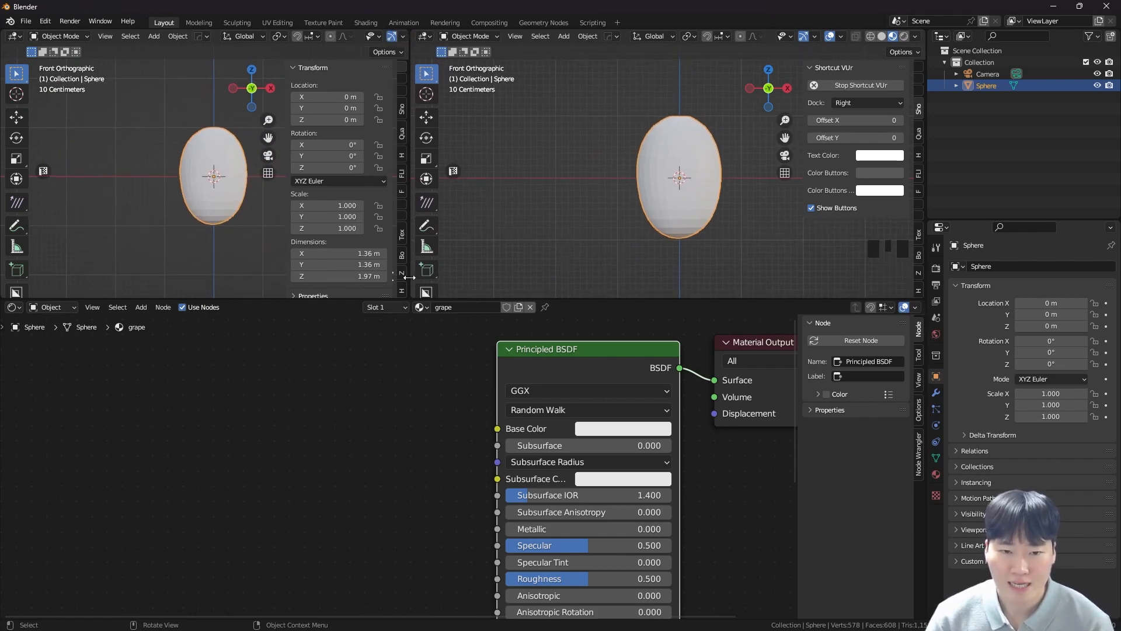
middle_click_drag(737, 194, 673, 190)
scroll(695, 178, "up", 3)
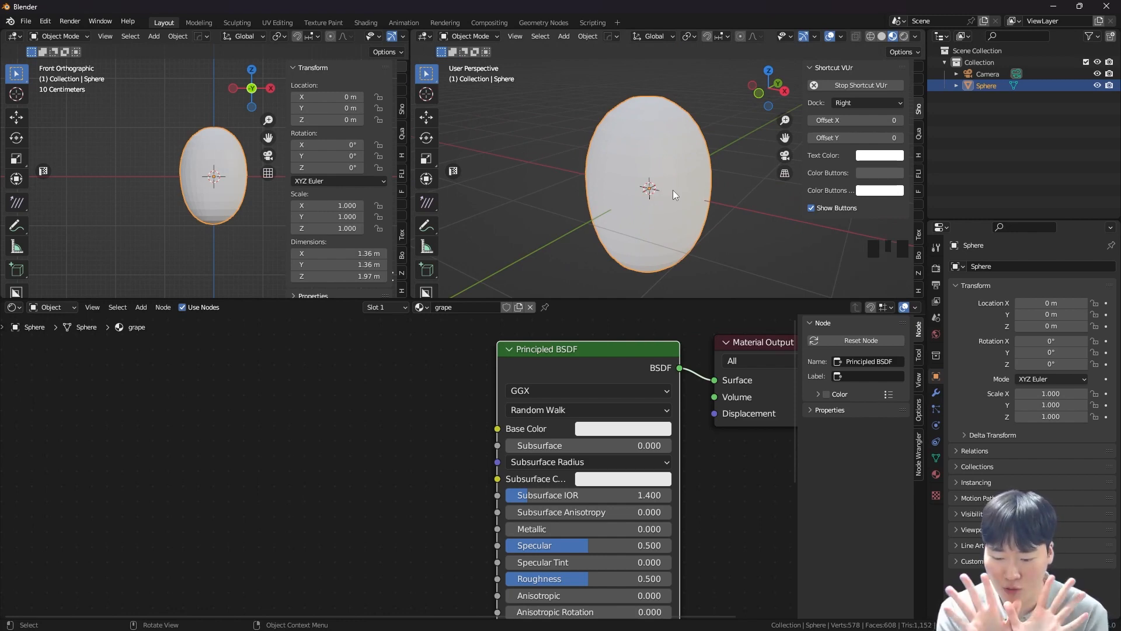
- In Edit Mode, select a vertical edge loop running from the top to the base of the mesh and mark it as a seam
key("Tab")
scroll(672, 191, "up", 3)
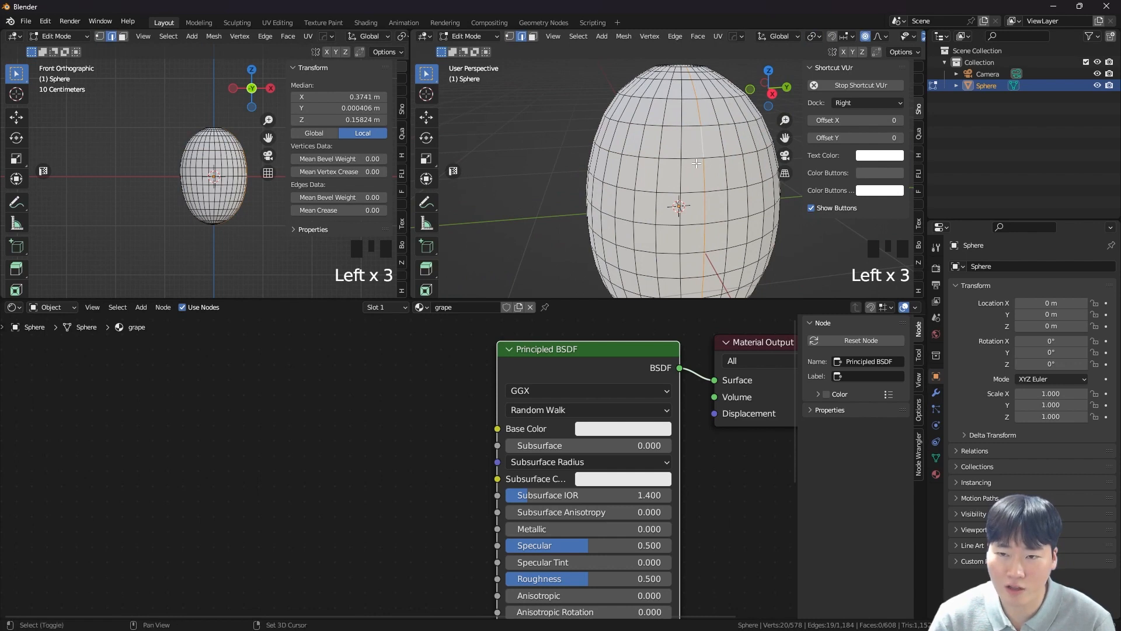
scroll(658, 155, "down", 2)
key("u")
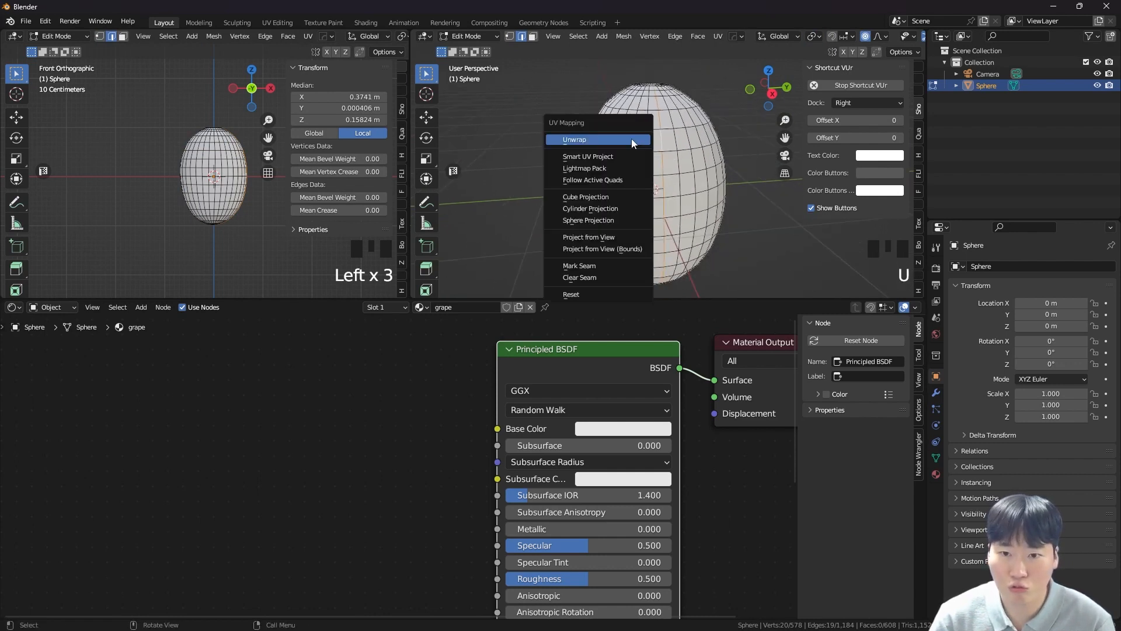
left_click(610, 265)
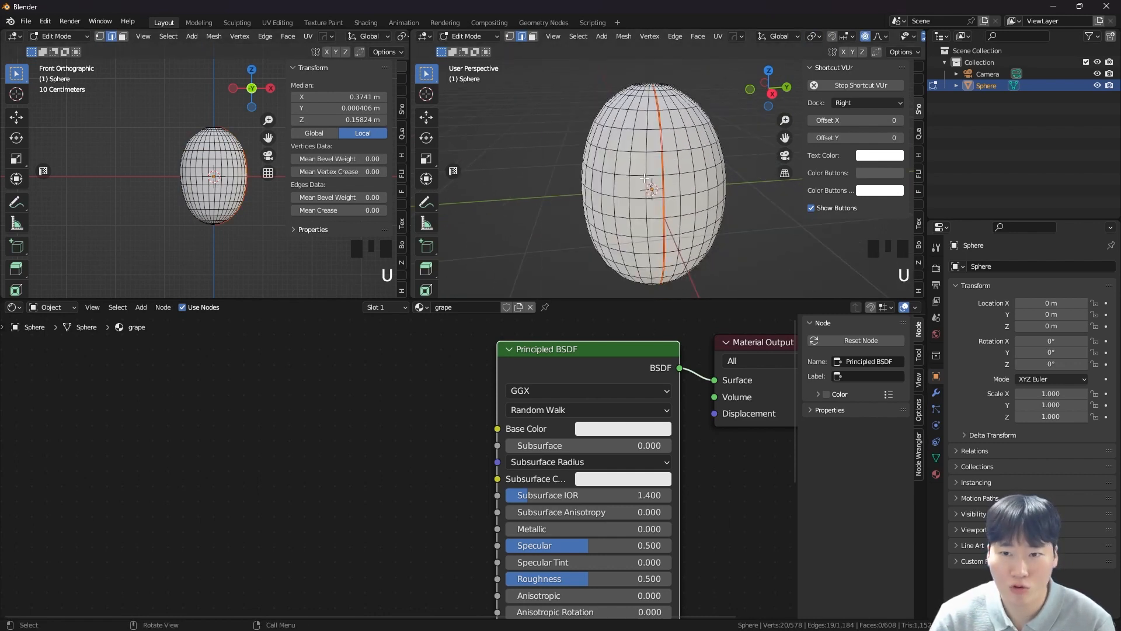
- Select the whole mesh and unwrap it along the marked seam
key("a")
key("u")
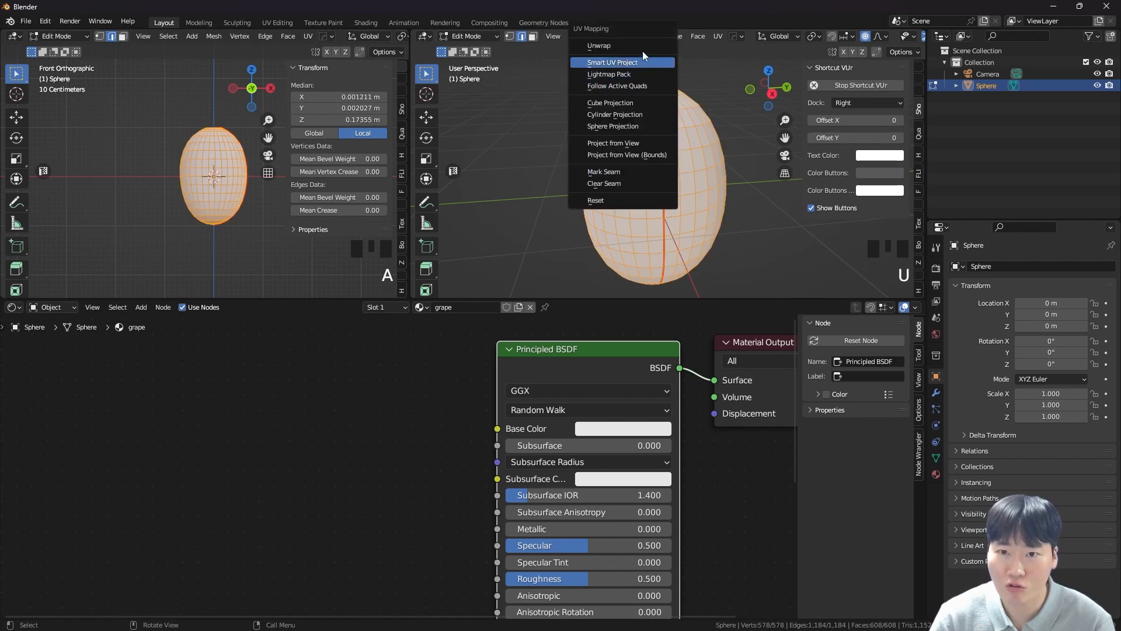
left_click(619, 47)
- Change the smaller of the two 3D viewports to the UV Editor and select all UVs of the mesh
left_click(14, 36)
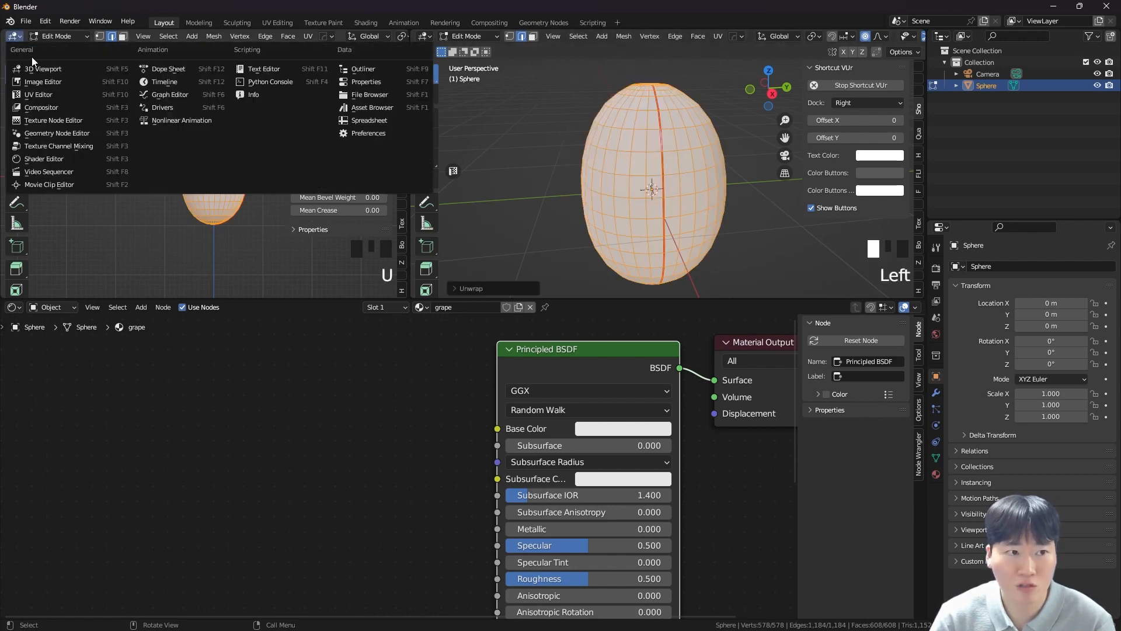
left_click(41, 94)
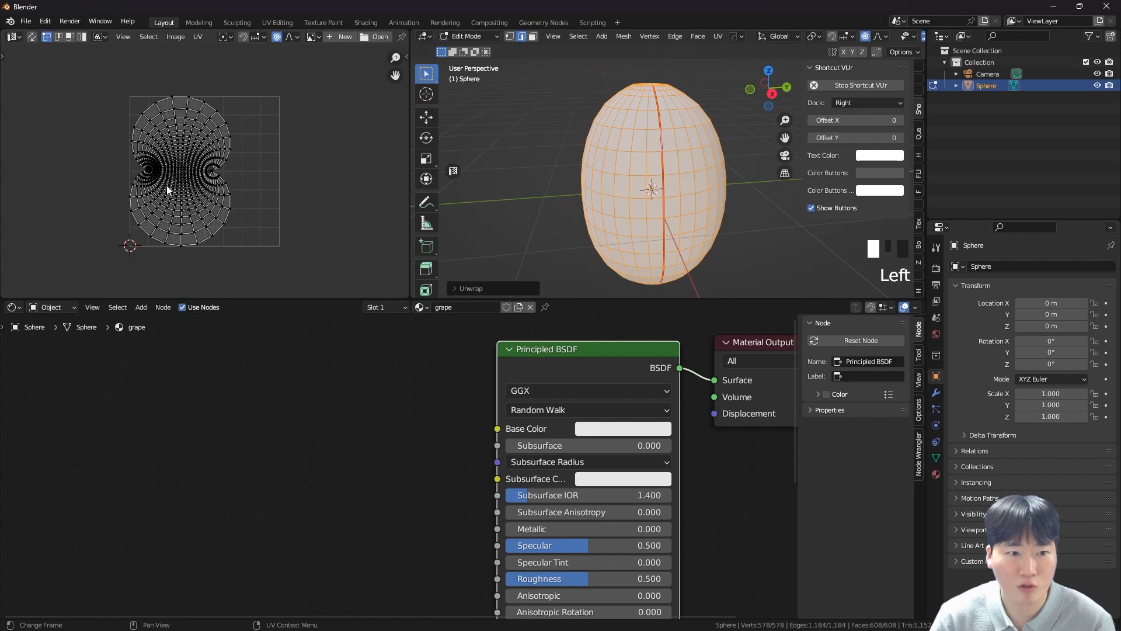
scroll(175, 181, "up", 3)
middle_click_drag(240, 182, 270, 185, "shift")
key("a")
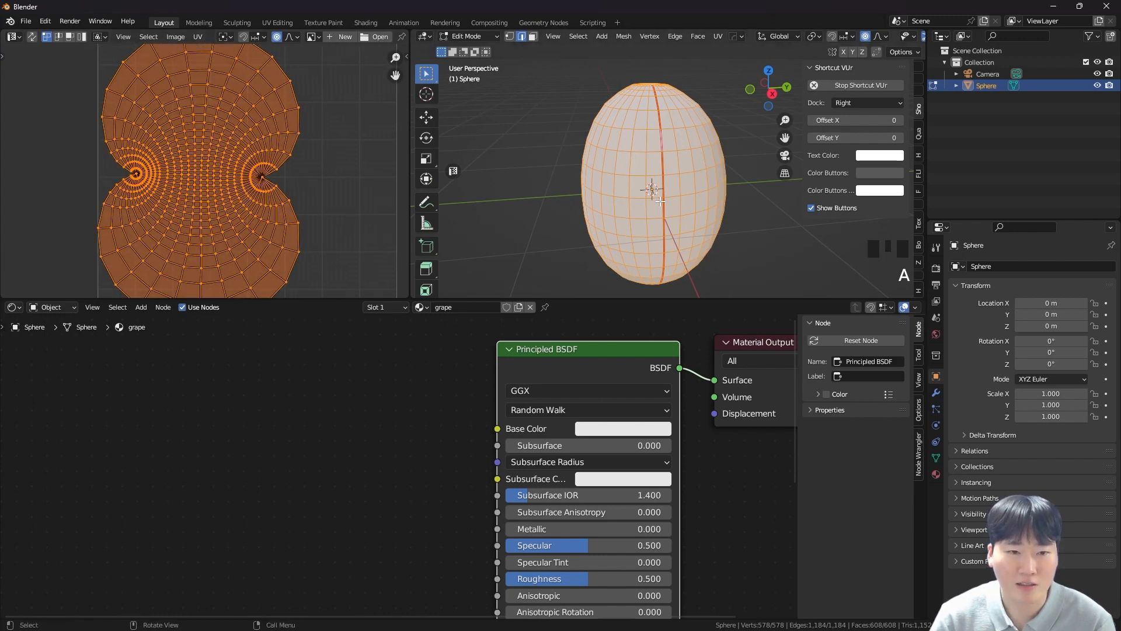
- Undo the UV selection and the unwrap to restore the sphere's original grid-like UV layout
key("ctrl+z")
key("ctrl+z")
scroll(257, 191, "down", 2)
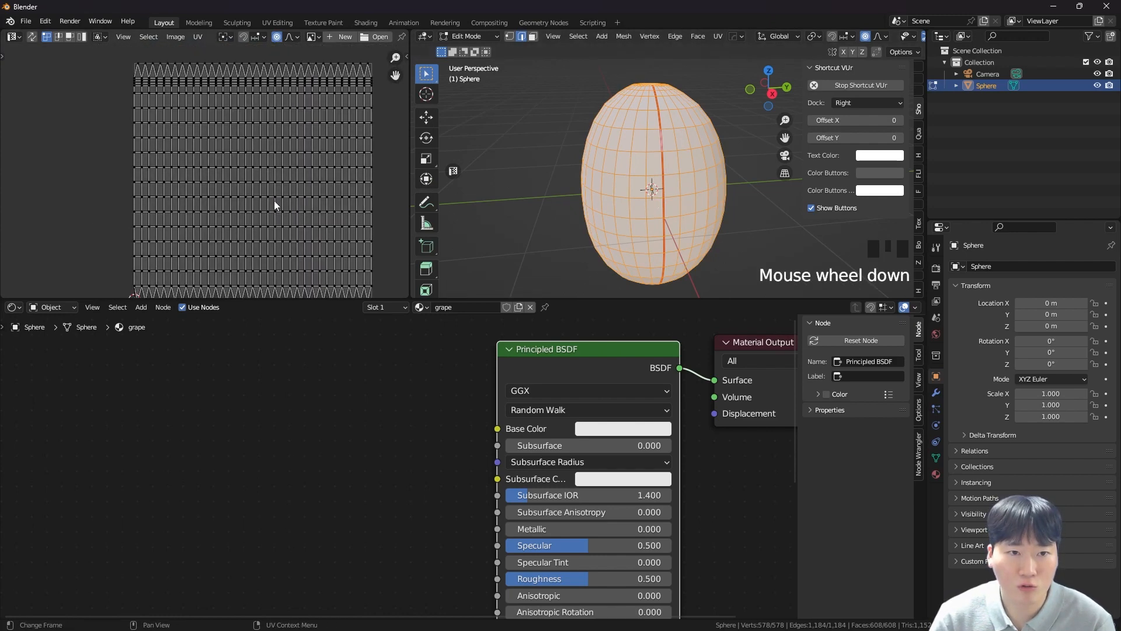
middle_click_drag(257, 192, 267, 182, "shift")
middle_click_drag(625, 225, 590, 226)
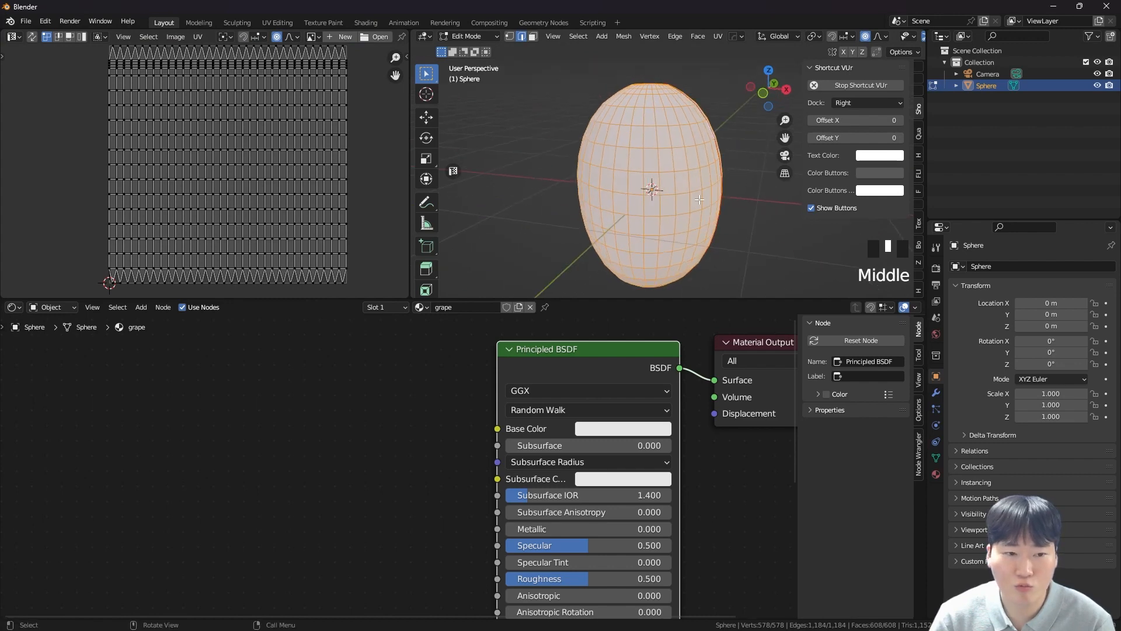
scroll(243, 65, "up", 1)
scroll(260, 105, "down", 2)
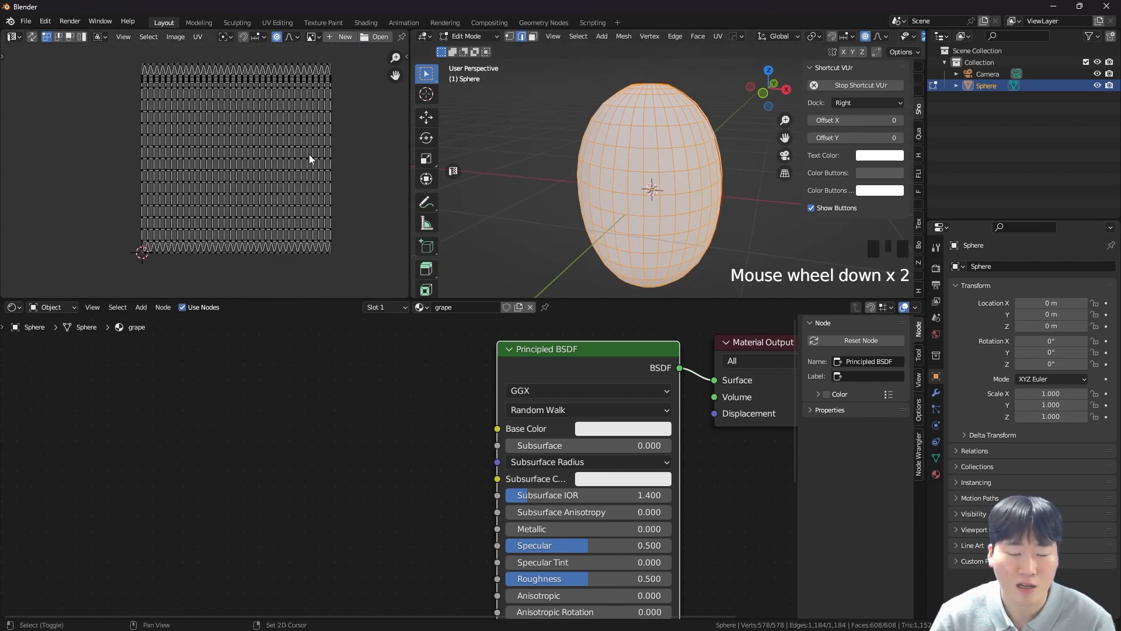
middle_click_drag(260, 106, 275, 126, "shift")
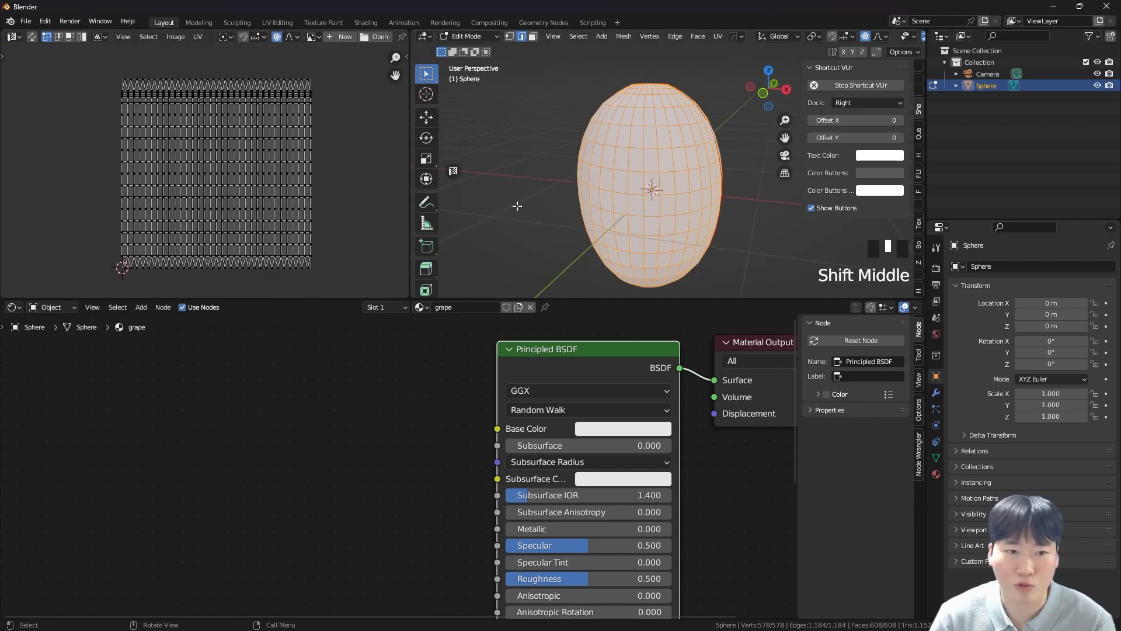
- Clear the vertical seam from the fully selected mesh
middle_click_drag(639, 196, 699, 178)
key("u")
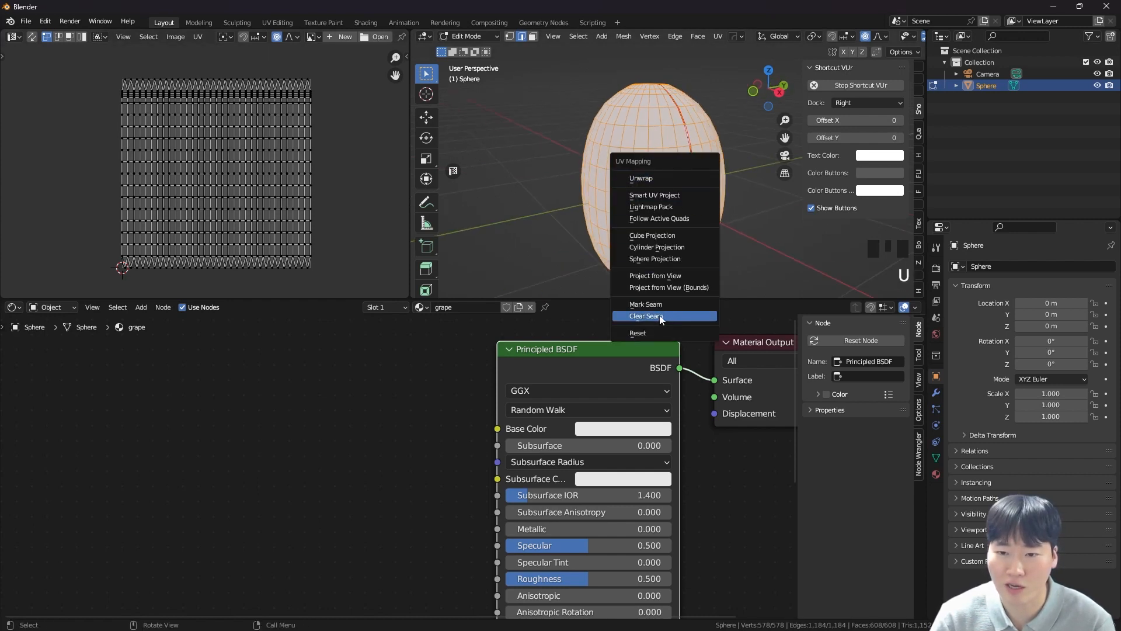
left_click(701, 316)
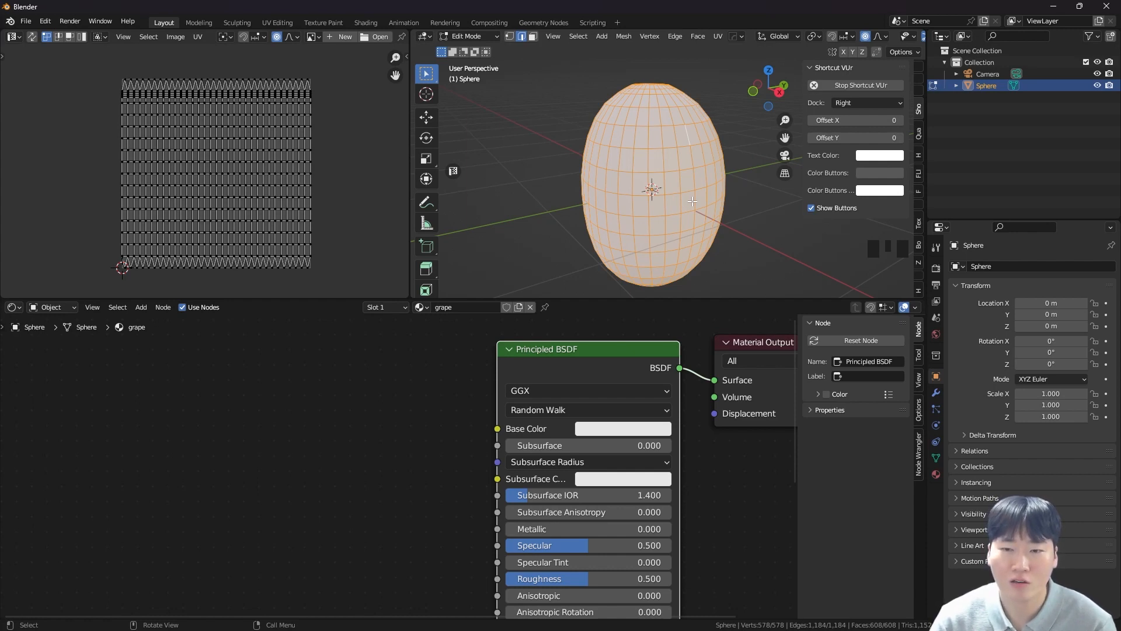
- Mark a vertical edge loop on the sphere as a seam and try to unwrap the whole mesh
left_click(696, 159, "alt")
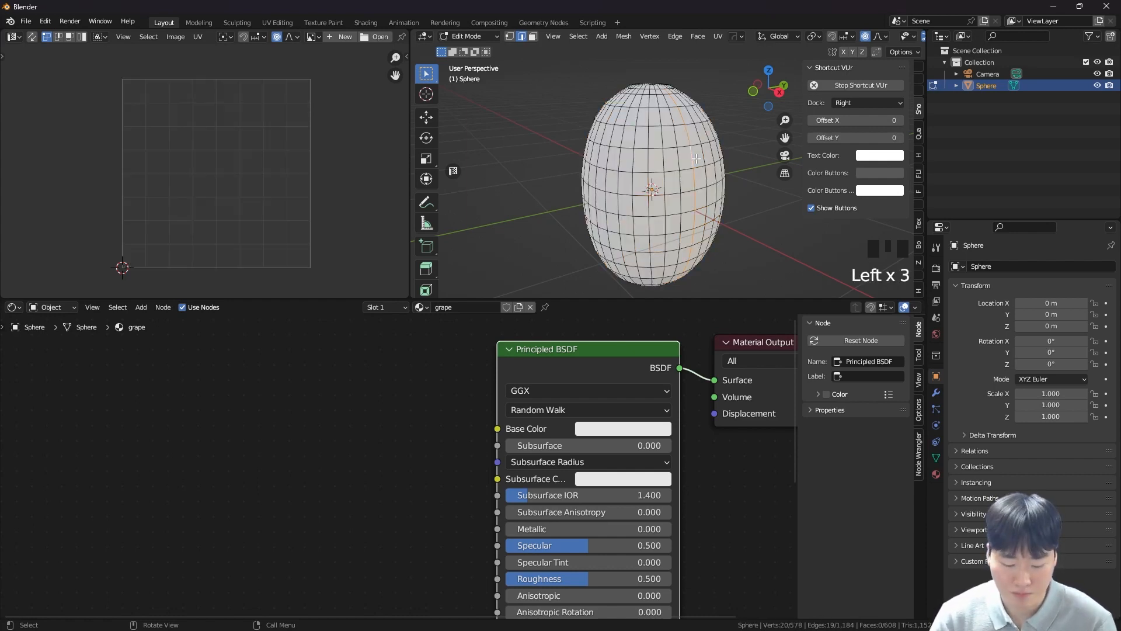
key("u")
left_click(685, 171)
key("a")
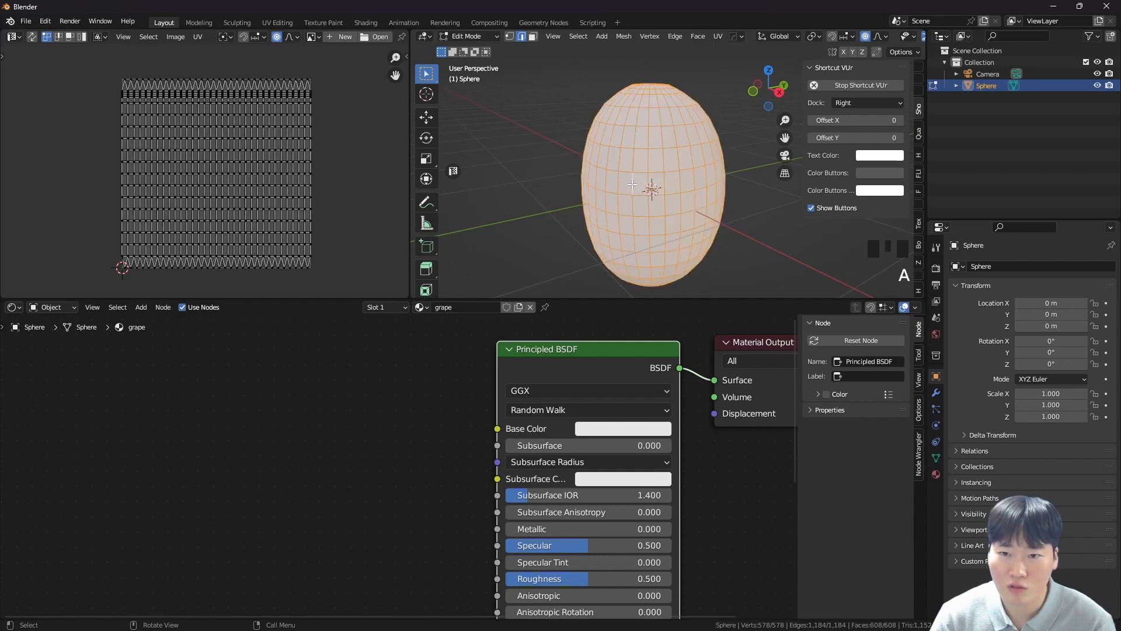
key("u")
left_click(624, 44)
key("alt+a")
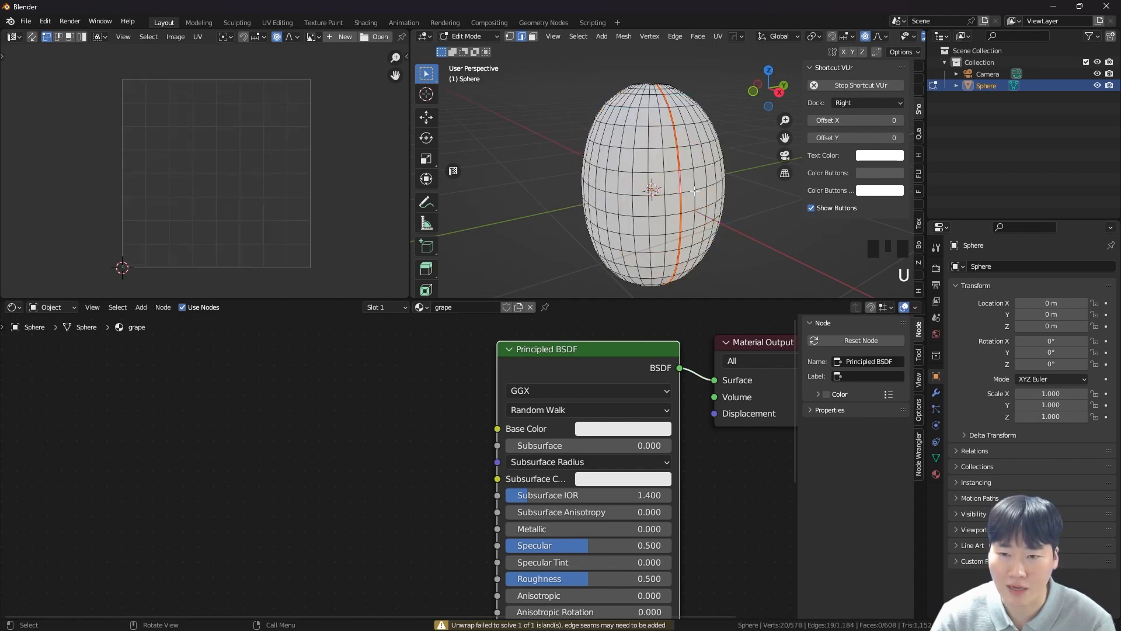
- Reselect the vertical edge loop to set its seam, then select all and unwrap the whole mesh along it
key("a")
key("u")
left_click(666, 202)
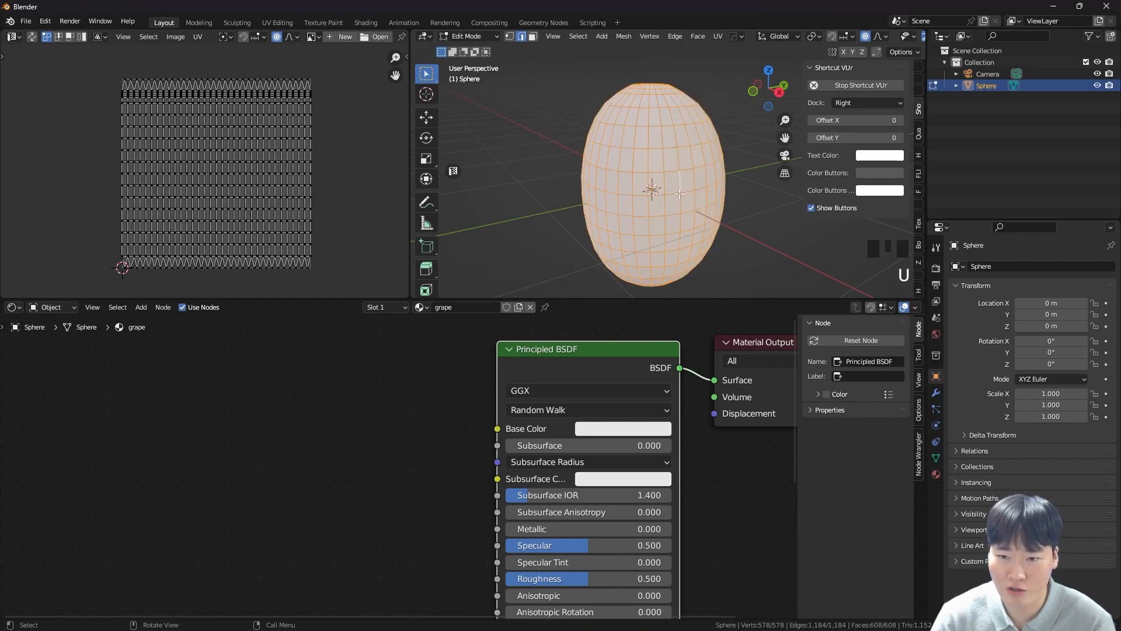
left_click(679, 184, "alt")
left_click(679, 185, "alt")
key("a")
key("u")
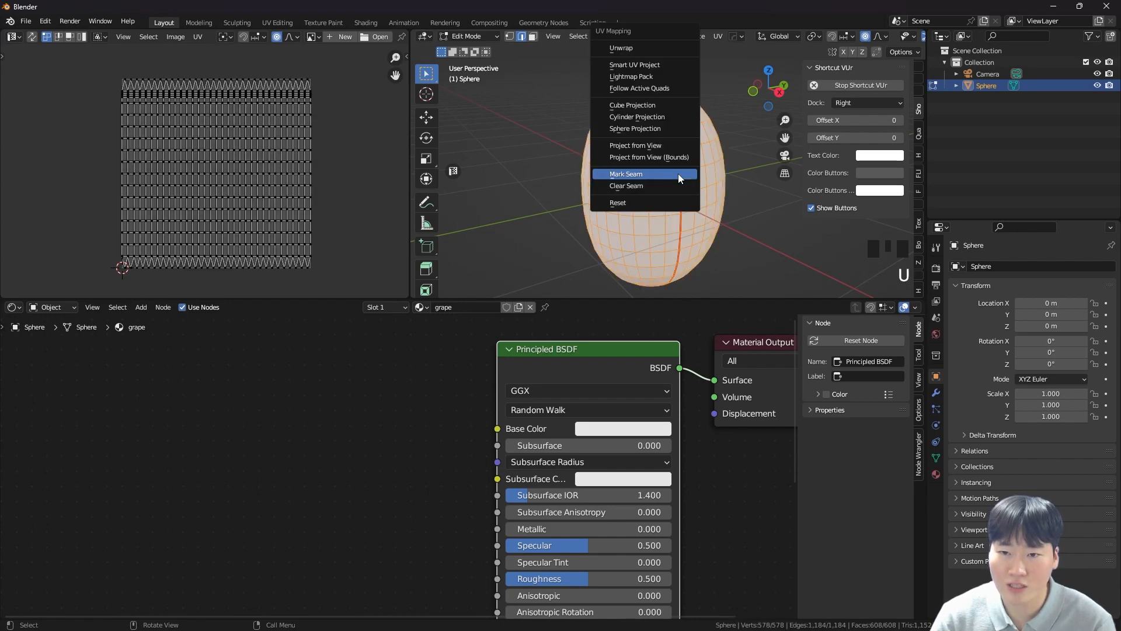
left_click(654, 47)
- Mark the vertical edge loop on the opposite side as a second seam and unwrap the whole mesh again
middle_click_drag(576, 225, 775, 224)
left_click(644, 144, "alt")
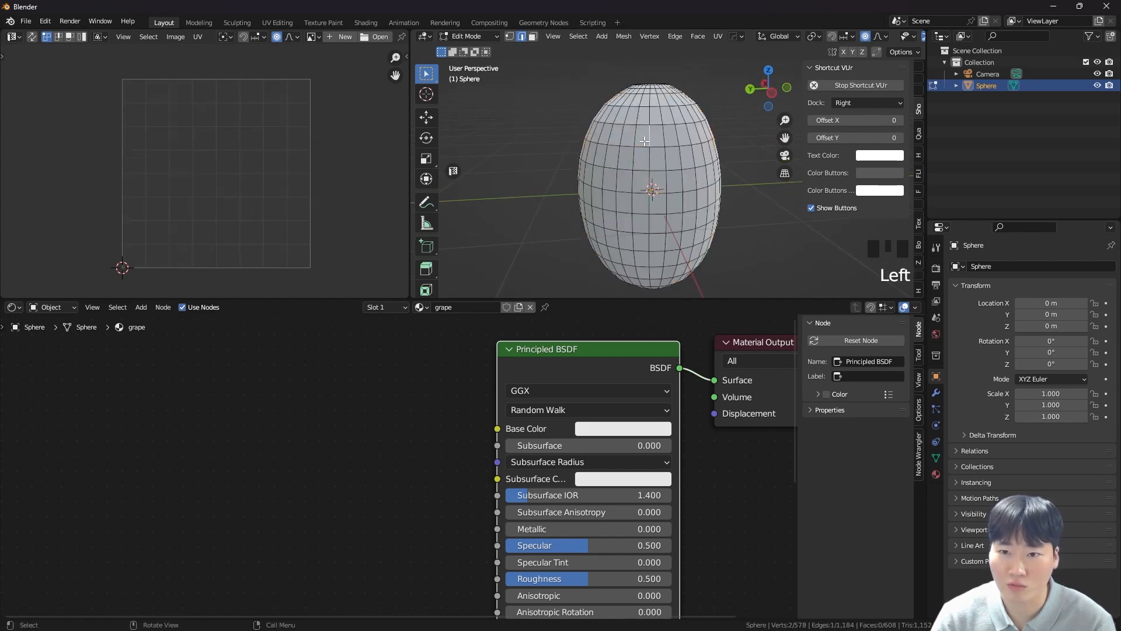
key("u")
left_click(592, 267)
key("a")
key("u")
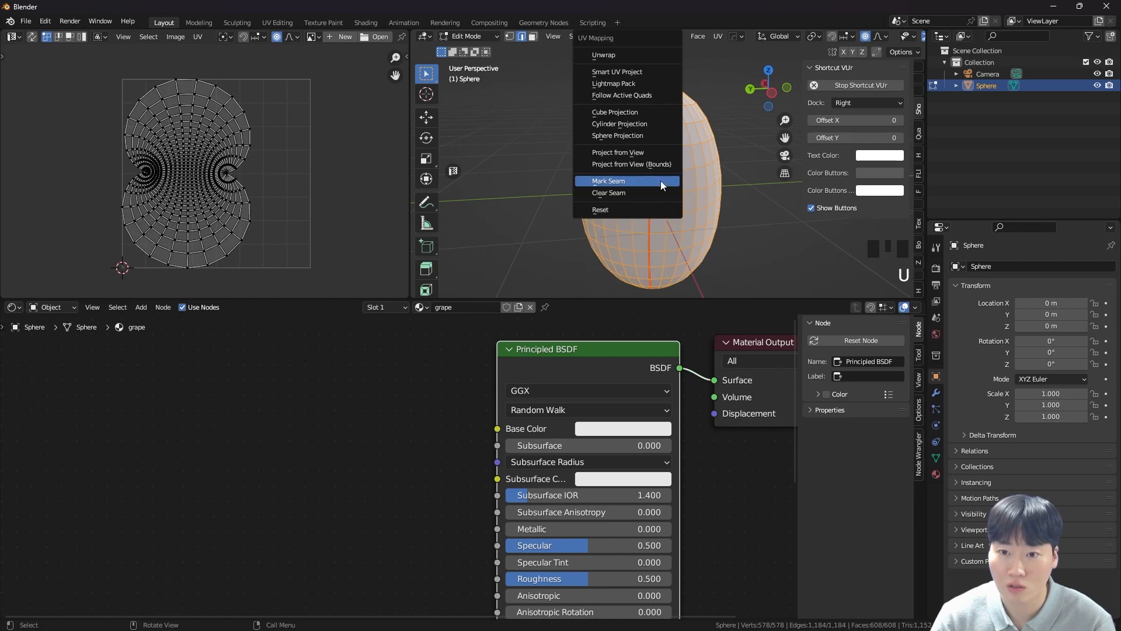
left_click(621, 57)
- Select the UVs and examine the two unwrapped islands in a maximized UV Editor
left_click_drag(76, 121, 349, 289)
scroll(184, 192, "up", 2)
scroll(250, 219, "down", 1)
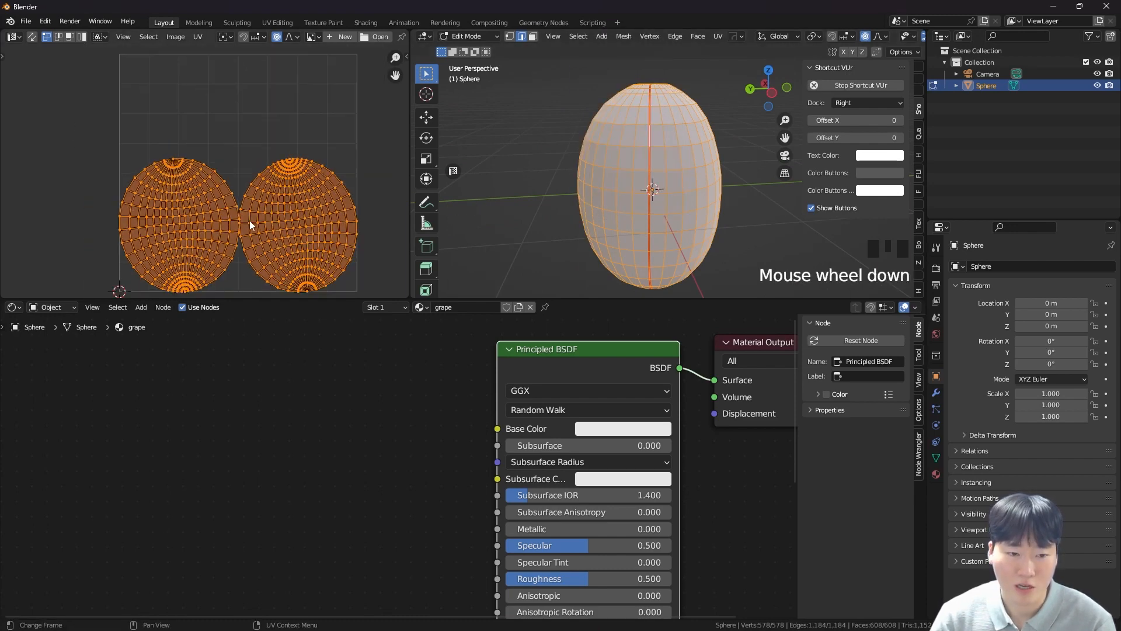
key("ctrl+space")
scroll(615, 391, "up", 2)
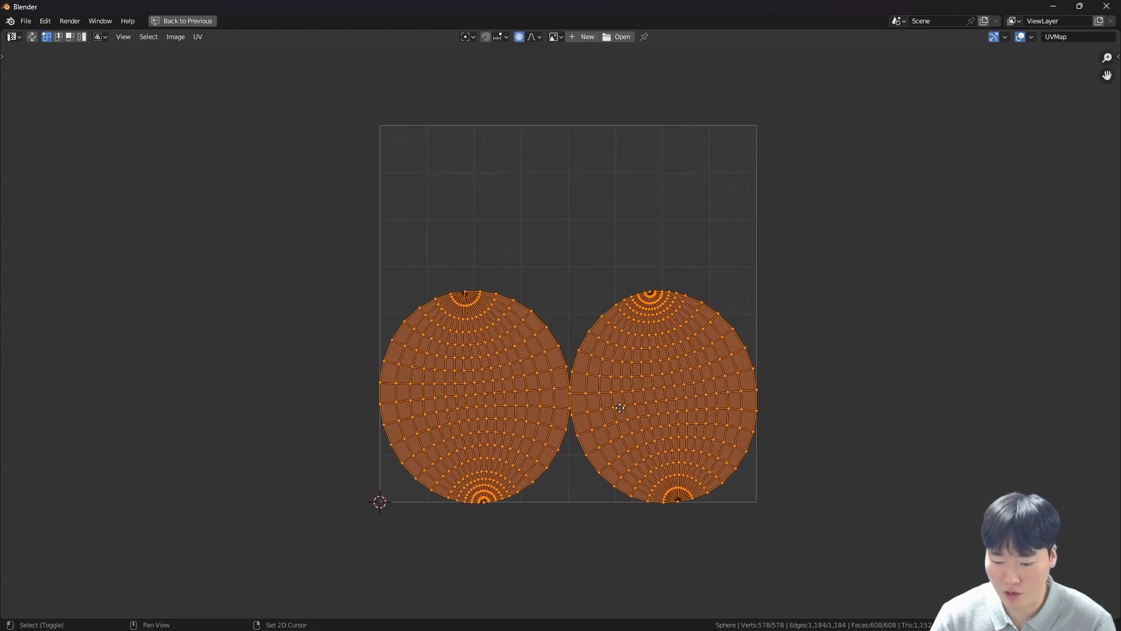
scroll(615, 408, "up", 1)
left_click_drag(342, 75, 764, 258)
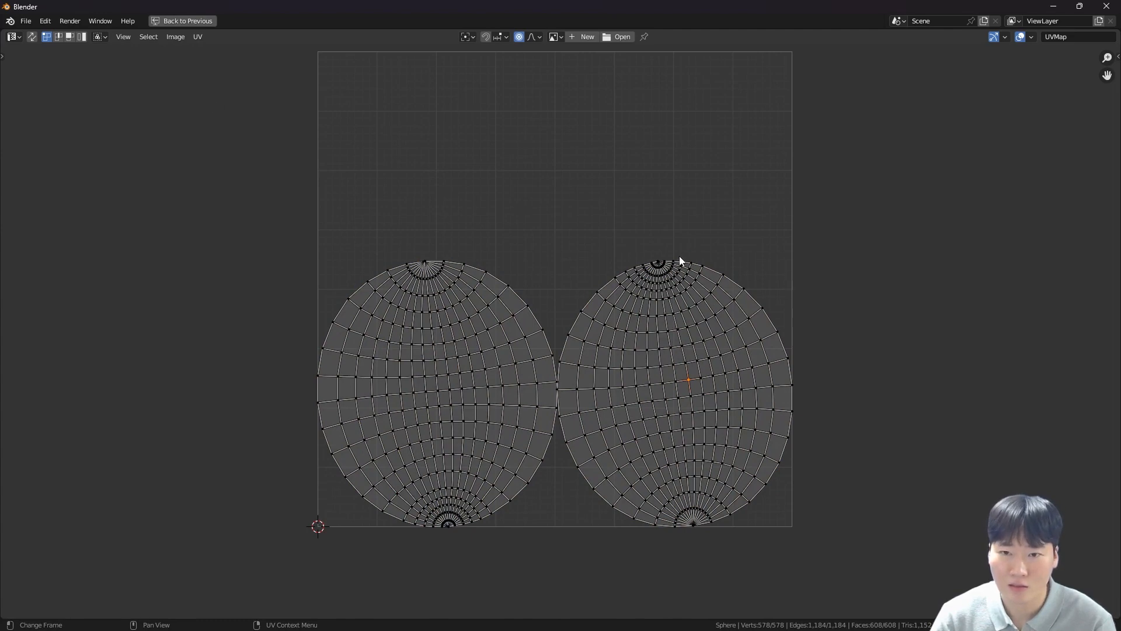
- Restore the split layout and undo the unwraps and seams back to the sphere's original grid-like UVs
key("ctrl+space")
key("ctrl+z")
key("ctrl+z")
key("ctrl+z")
key("ctrl+z")
key("ctrl+z")
key("ctrl+z")
key("ctrl+z")
key("ctrl+z")
key("ctrl+z")
key("ctrl+z")
key("ctrl+z")
key("ctrl+z")
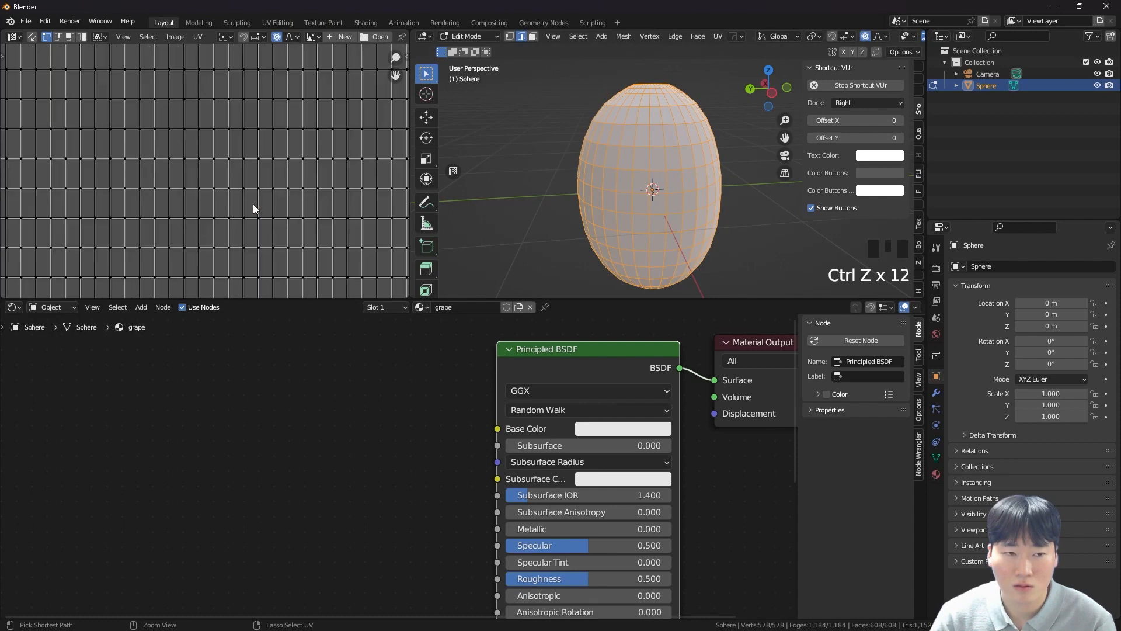
- Select all UVs of the original grid layout and examine them in a maximized UV Editor
key("ctrl+space")
scroll(614, 383, "up", 4)
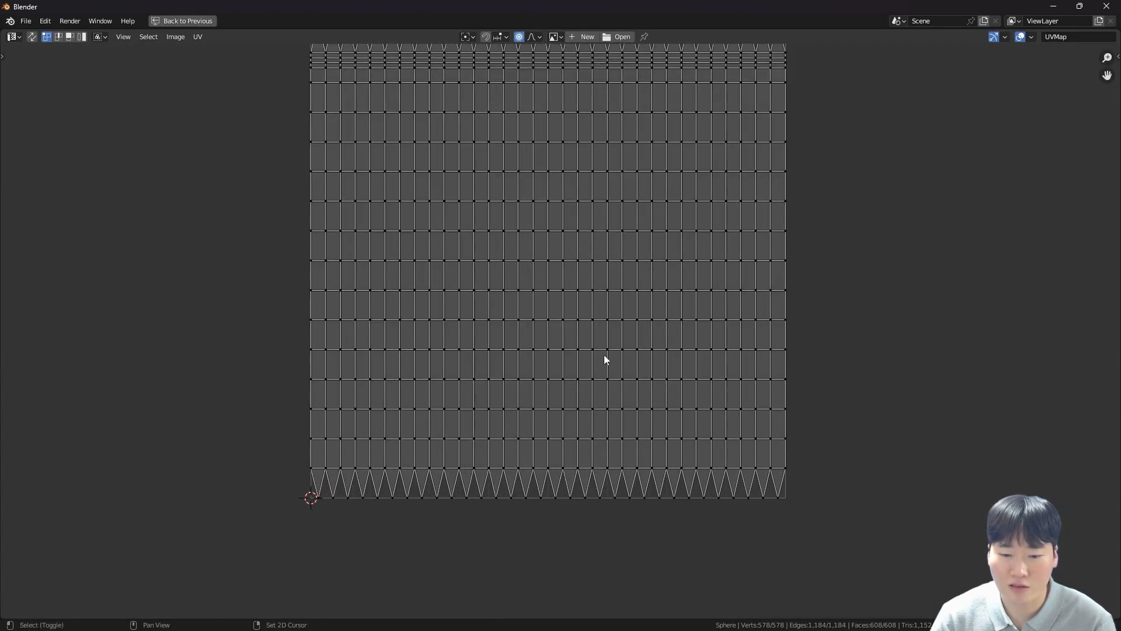
middle_click_drag(611, 374, 612, 464)
left_click_drag(247, 96, 854, 611)
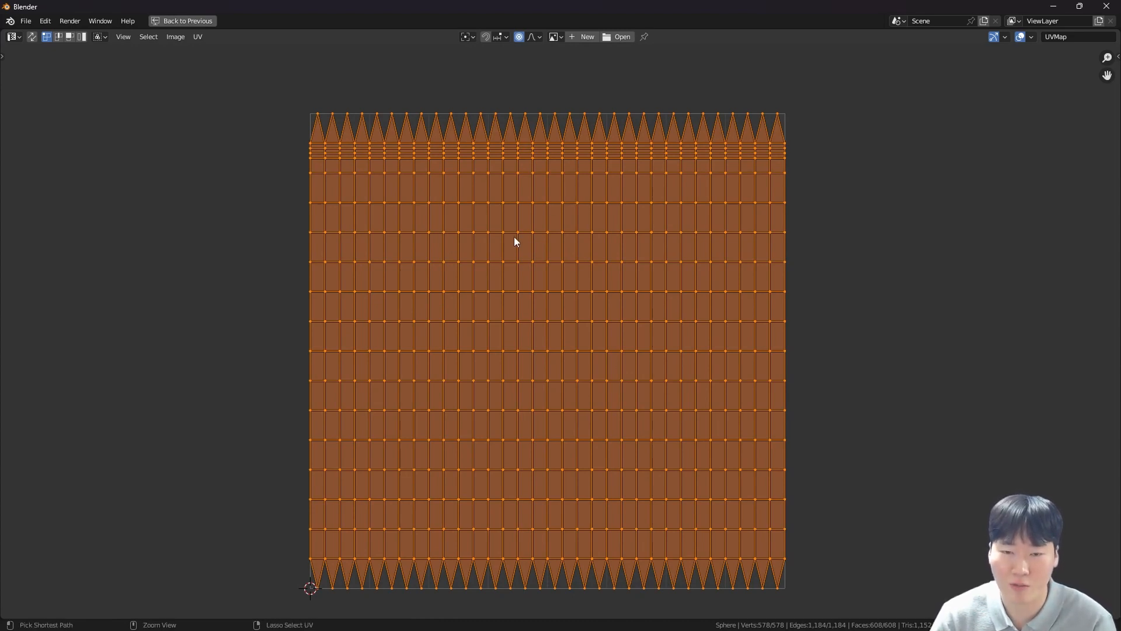
key("ctrl+space")
scroll(345, 243, "down", 2)
middle_click_drag(344, 244, 305, 193)
scroll(275, 186, "up", 2)
- Return the sphere to Object Mode and view it from the front
key("Tab")
middle_click_drag(618, 228, 643, 229)
key("grave")
scroll(642, 175, "down", 2)
middle_click_drag(642, 174, 622, 157, "shift")
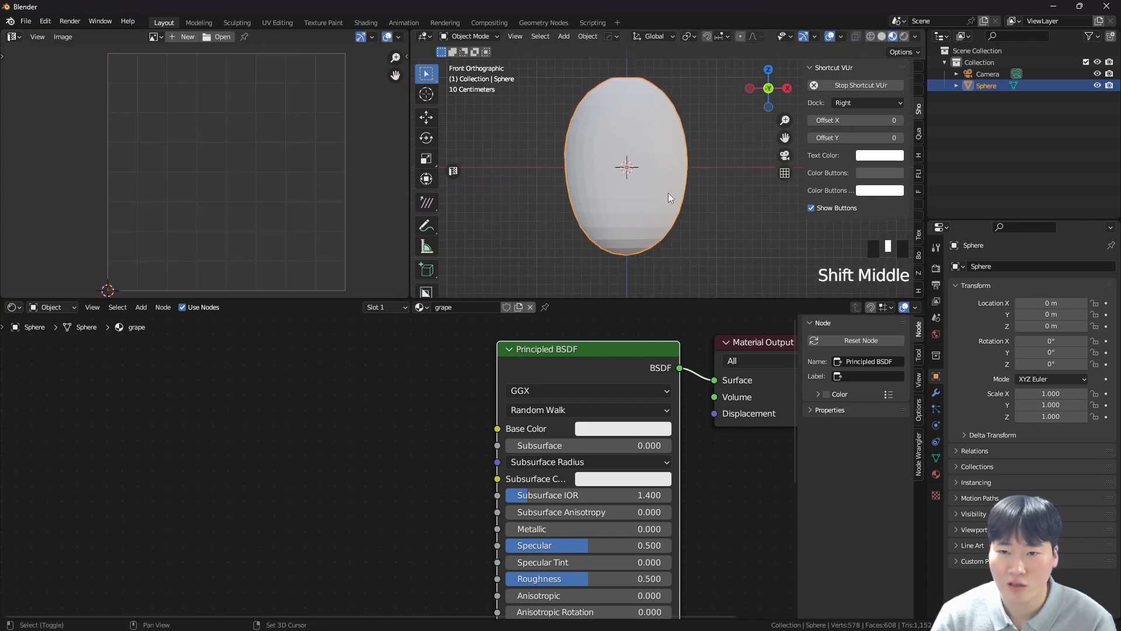
middle_click_drag(655, 197, 656, 215, "shift")
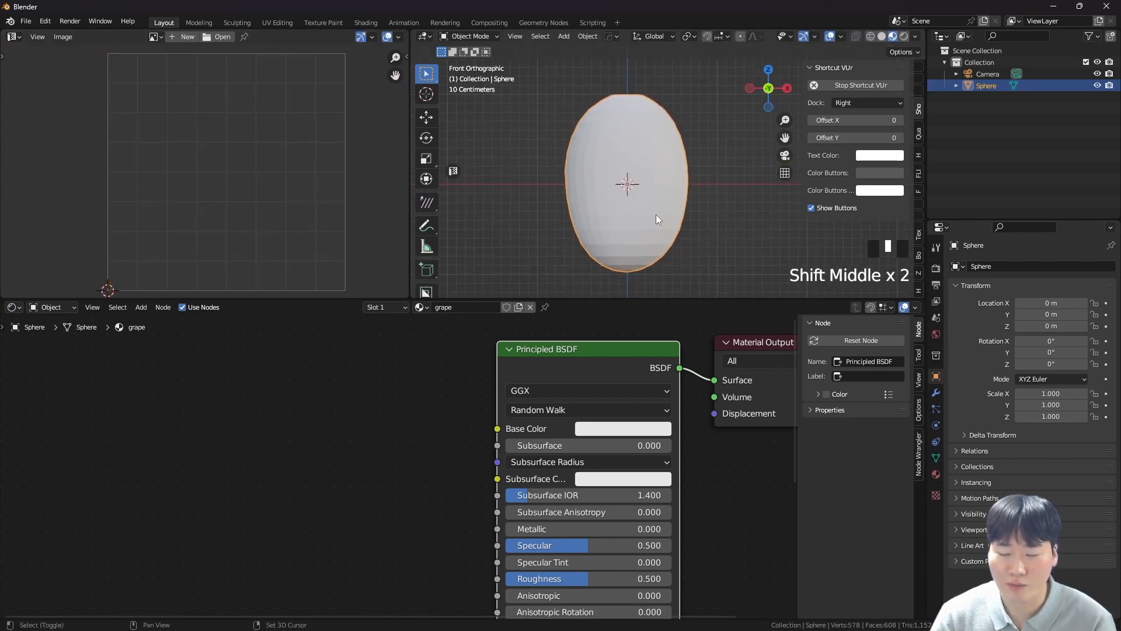
- Add an Image Texture node beside the Principled BSDF node in the grape material
left_click(598, 370)
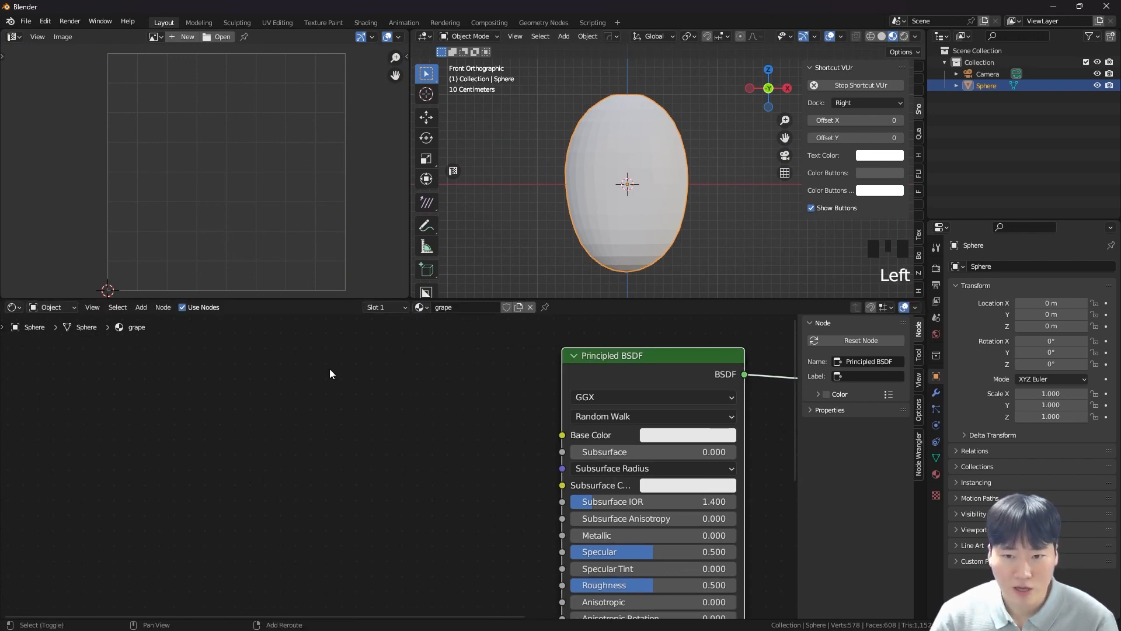
key("shift+a")
left_click(329, 369)
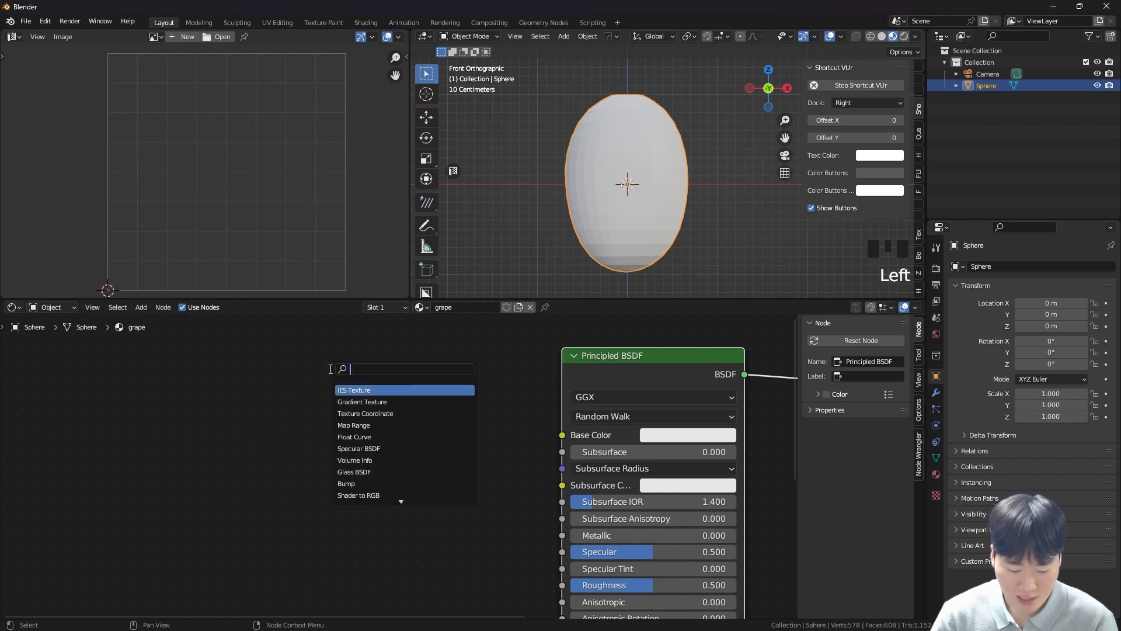
type("image")
key("Return")
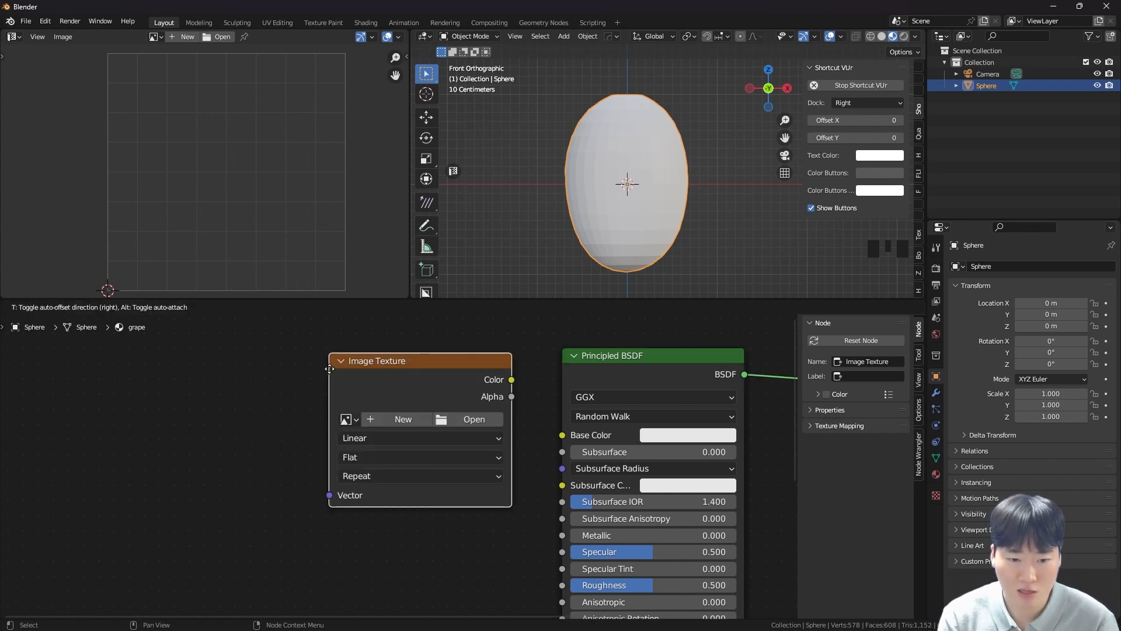
left_click(330, 369)
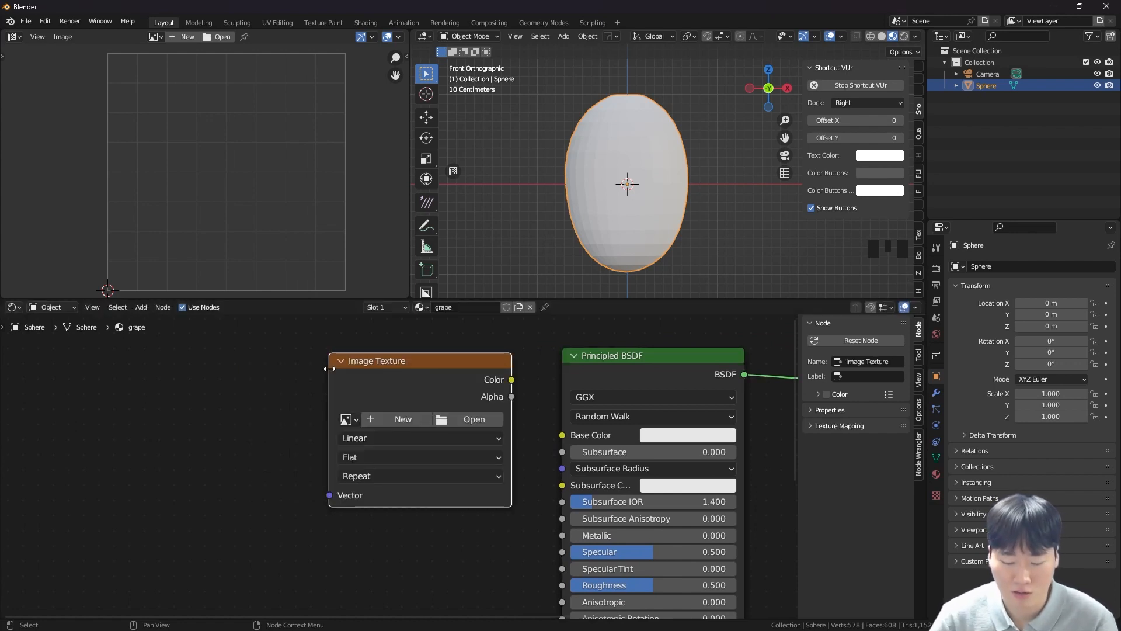
- Create a 2048 × 2048 px image named "grape tex" in the Image Texture node and connect its Color output to Base Color
left_click(397, 425)
left_click(418, 445)
type("grape")
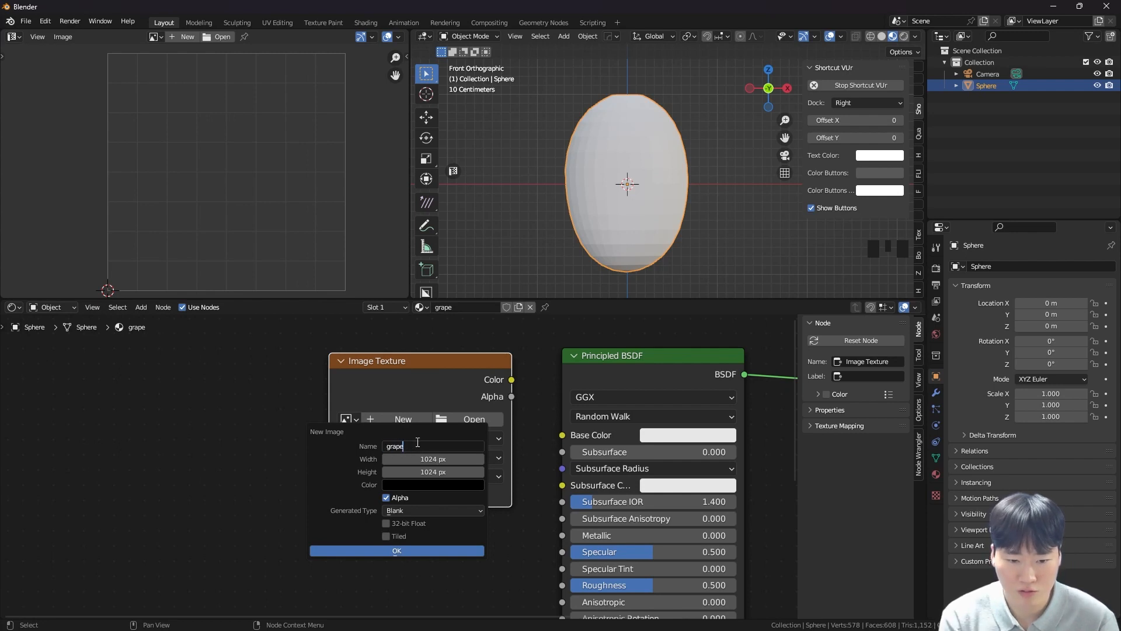
type("_tes")
key("BackSpace")
type("x")
left_click_drag(439, 458, 444, 470)
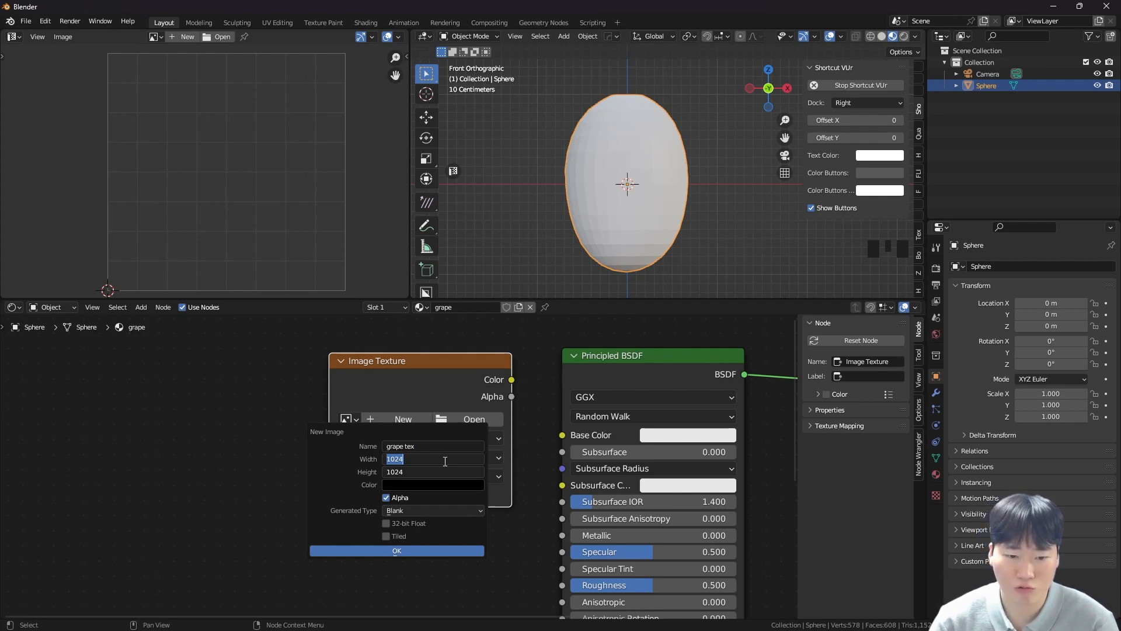
type("2048")
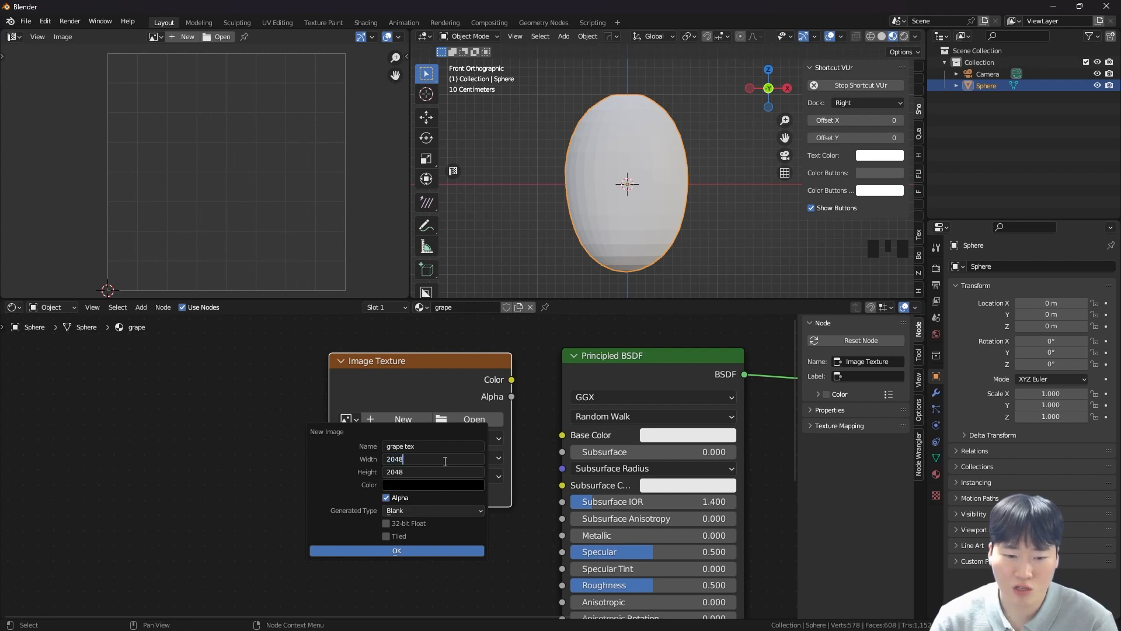
key("Return")
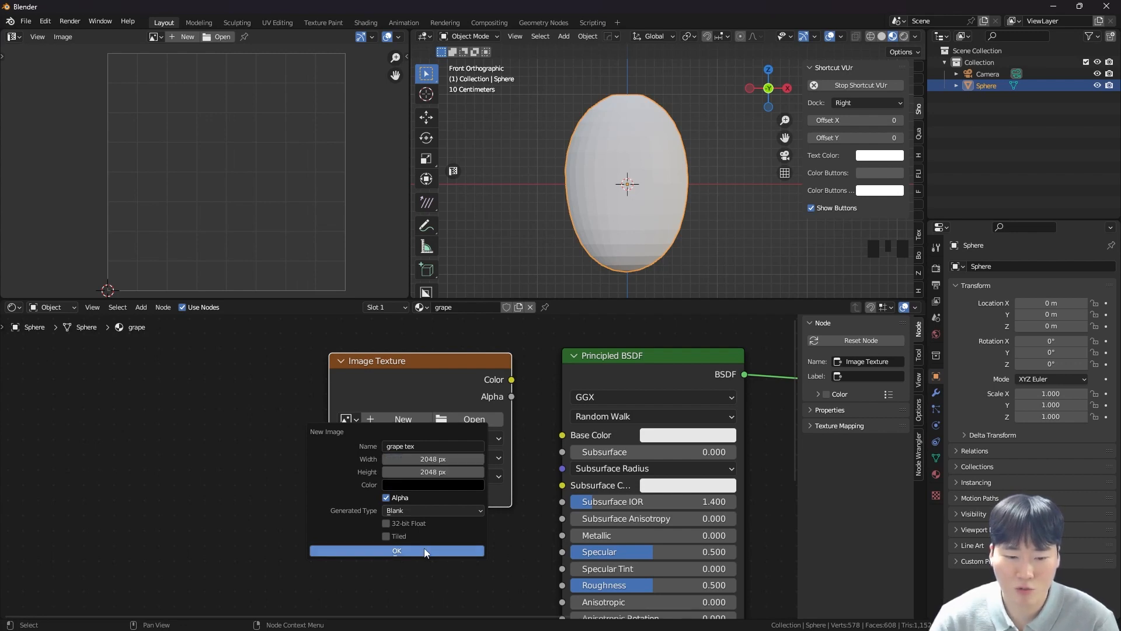
left_click(425, 550)
left_click_drag(474, 372, 562, 435)
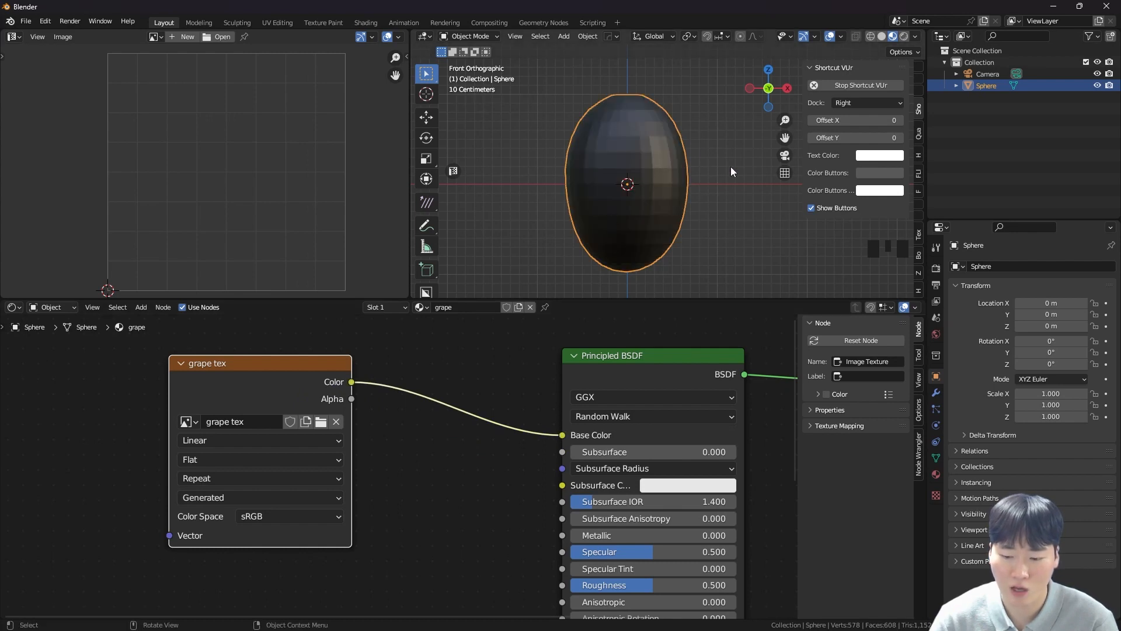
- Enlarge the 3D viewport's height and switch the sphere to Texture Paint mode
left_click_drag(649, 297, 642, 351)
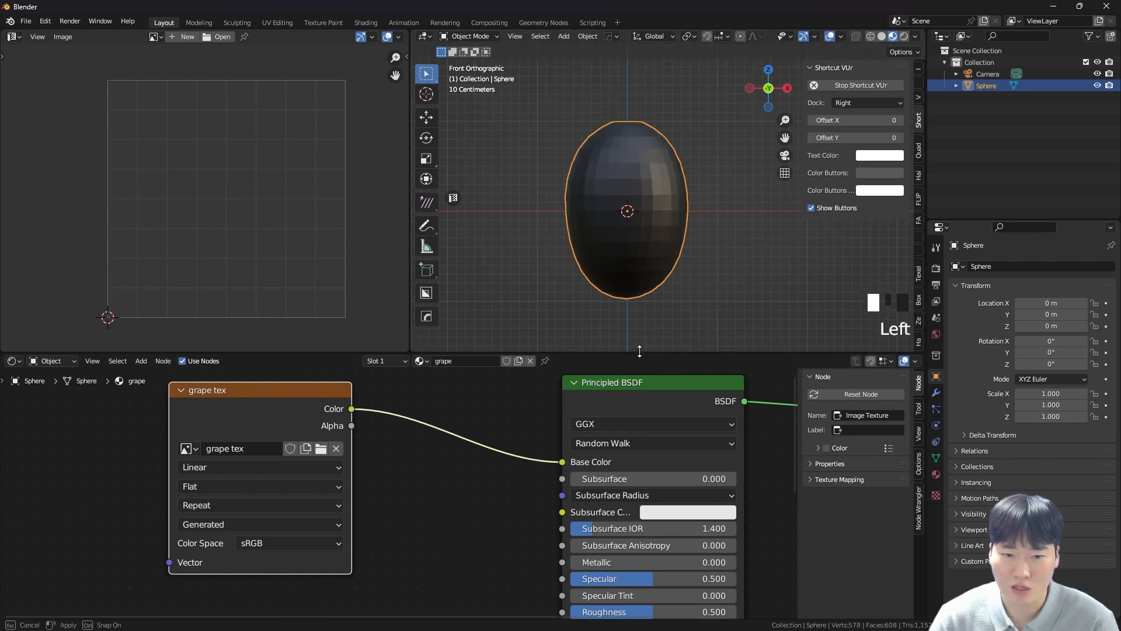
key("ctrl+Tab")
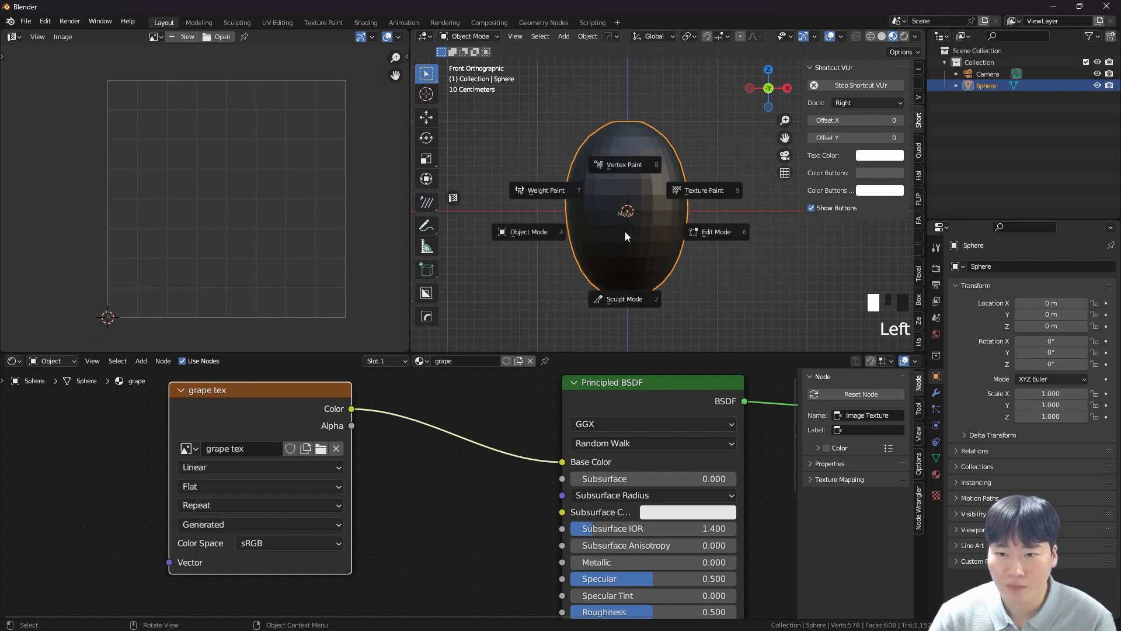
left_click(721, 186)
key("ctrl+Tab")
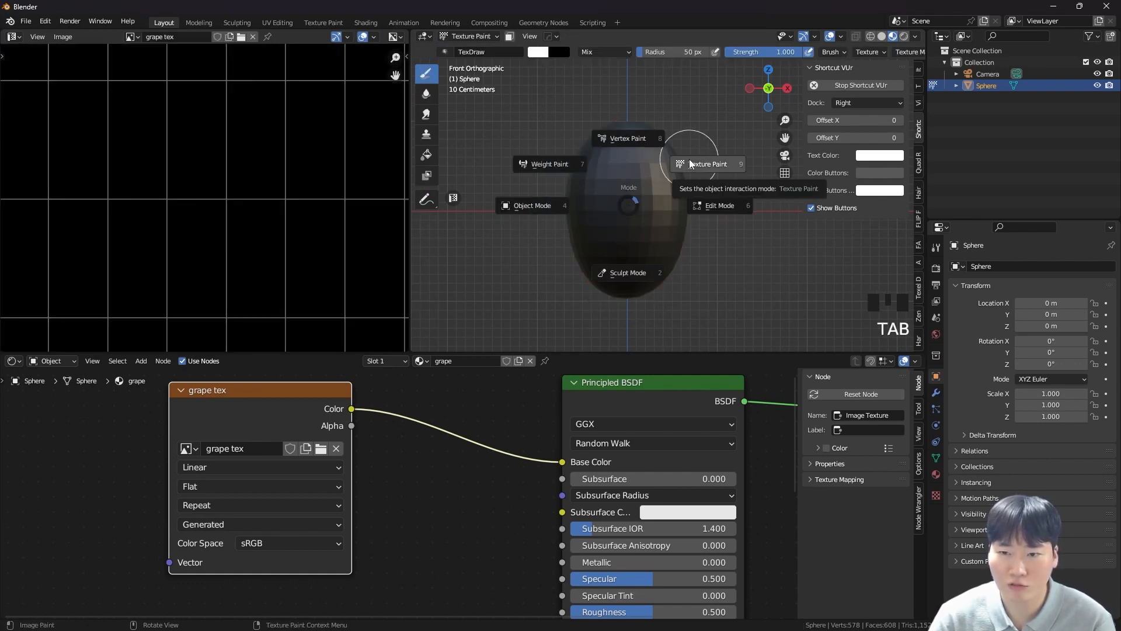
scroll(642, 175, "up", 2)
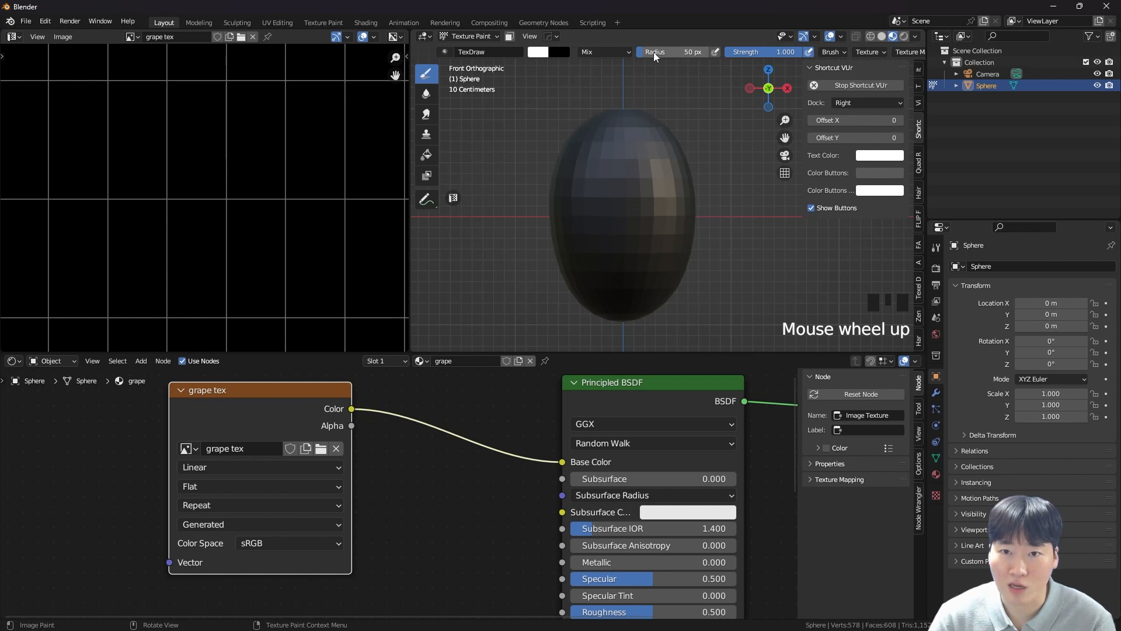
key("x")
key("x")
key("x")
key("x")
key("x")
key("x")
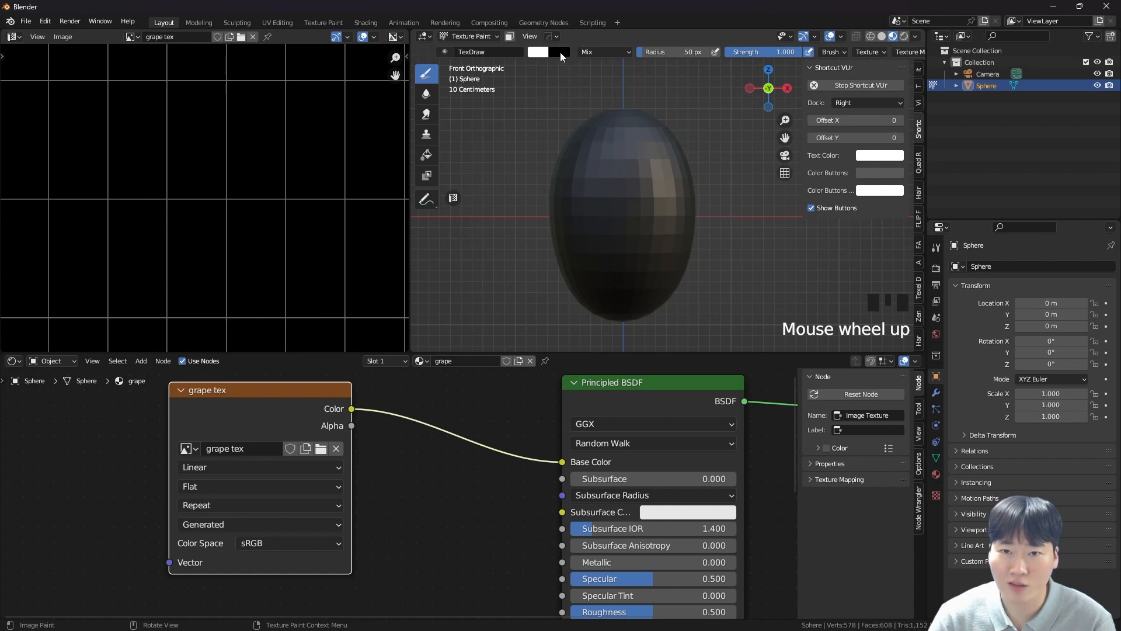
right_click(586, 38)
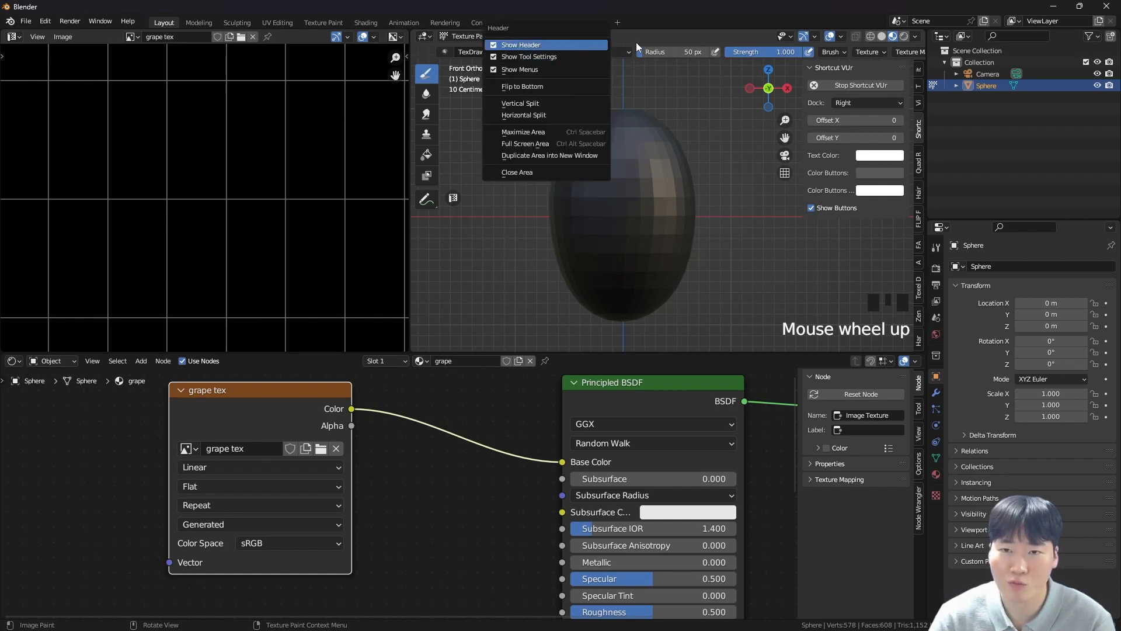
- Paint a slightly slanted white stroke down the grape's front with the TexDraw brush, undoing and repainting it once
left_click_drag(617, 140, 594, 288)
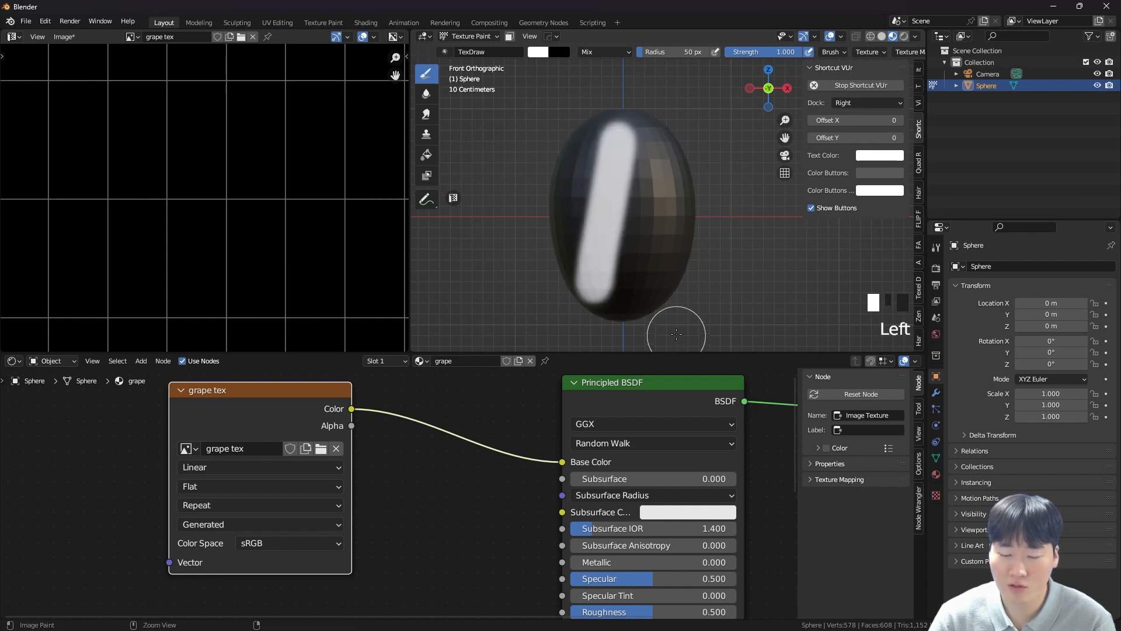
key("ctrl+z")
left_click_drag(629, 132, 605, 292)
scroll(243, 258, "down", 8)
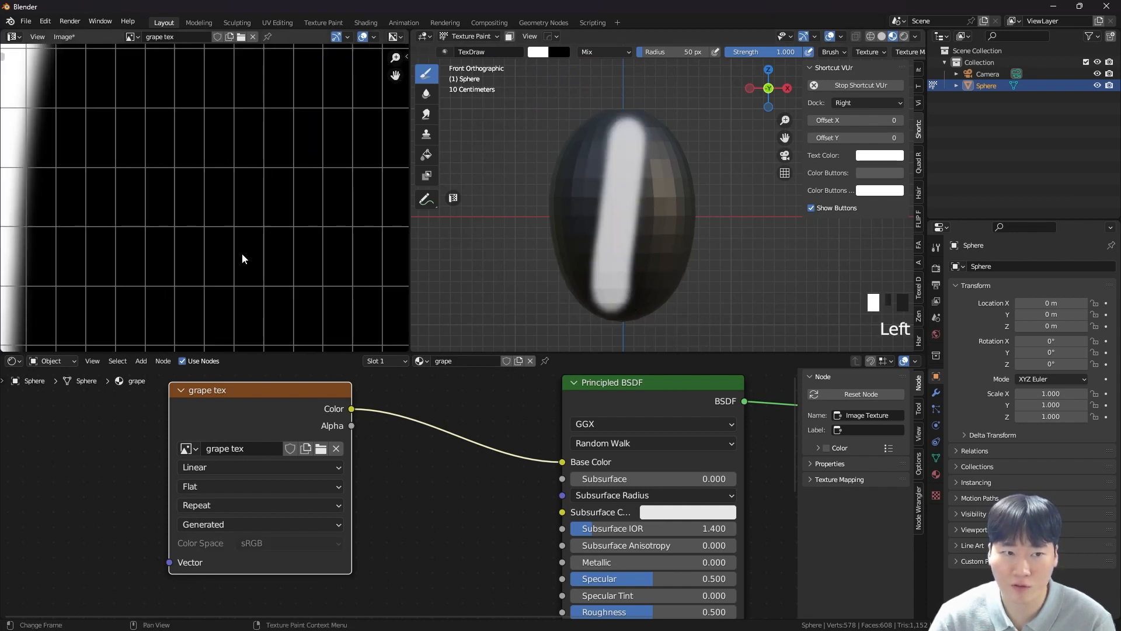
middle_click_drag(243, 258, 233, 217)
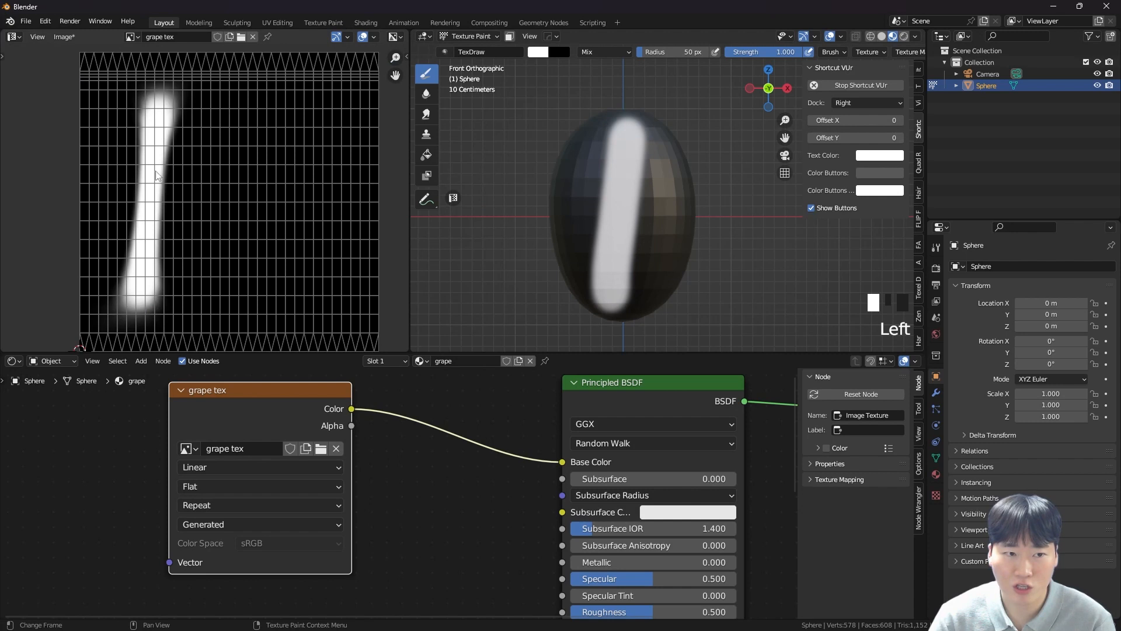
- Paint a second, shorter vertical white stroke on the side of the grape
middle_click_drag(664, 207, 577, 207)
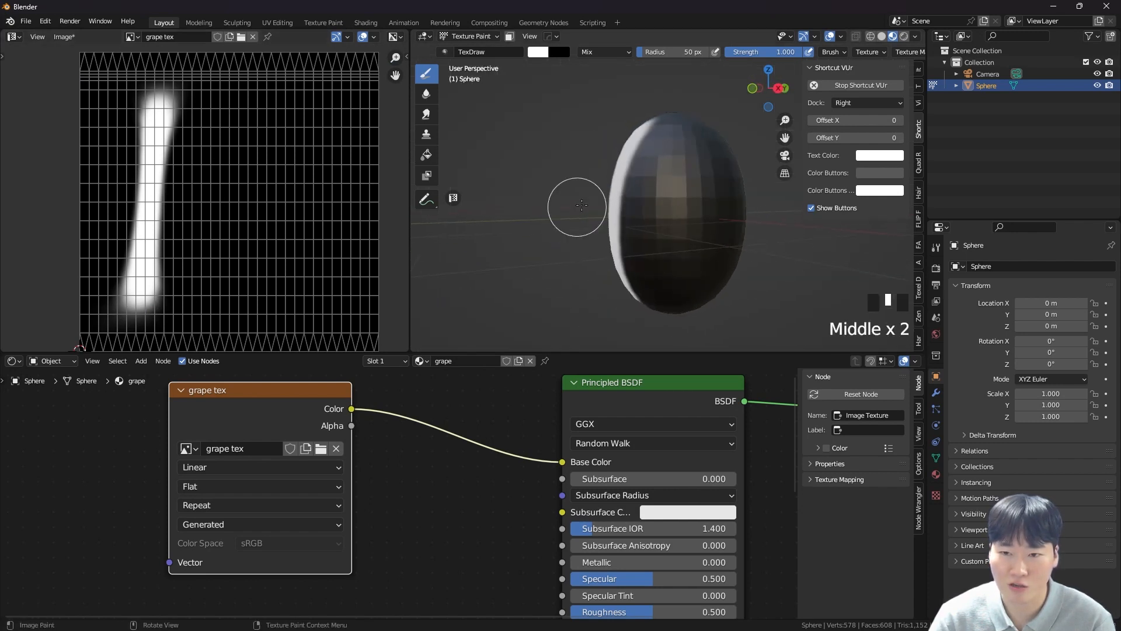
left_click_drag(672, 233, 670, 255)
middle_click_drag(720, 230, 709, 188)
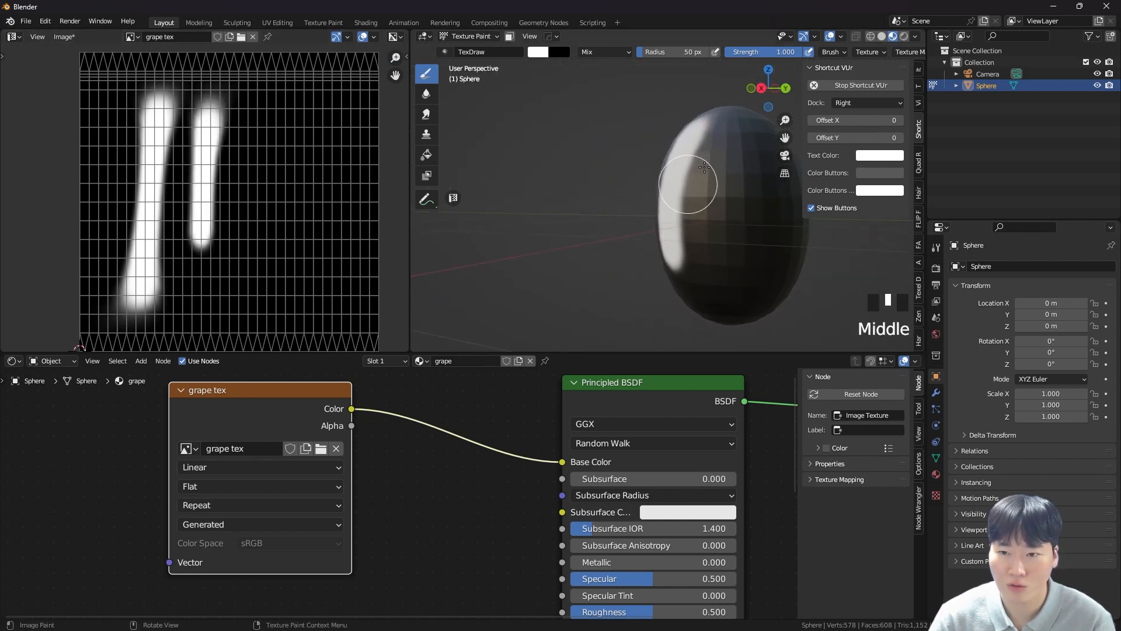
- Paint another white stroke beside the second one and cover it with blue at hue 0.667 and saturation 0.830
left_click_drag(709, 187, 684, 243)
left_click(538, 51)
left_click(563, 132)
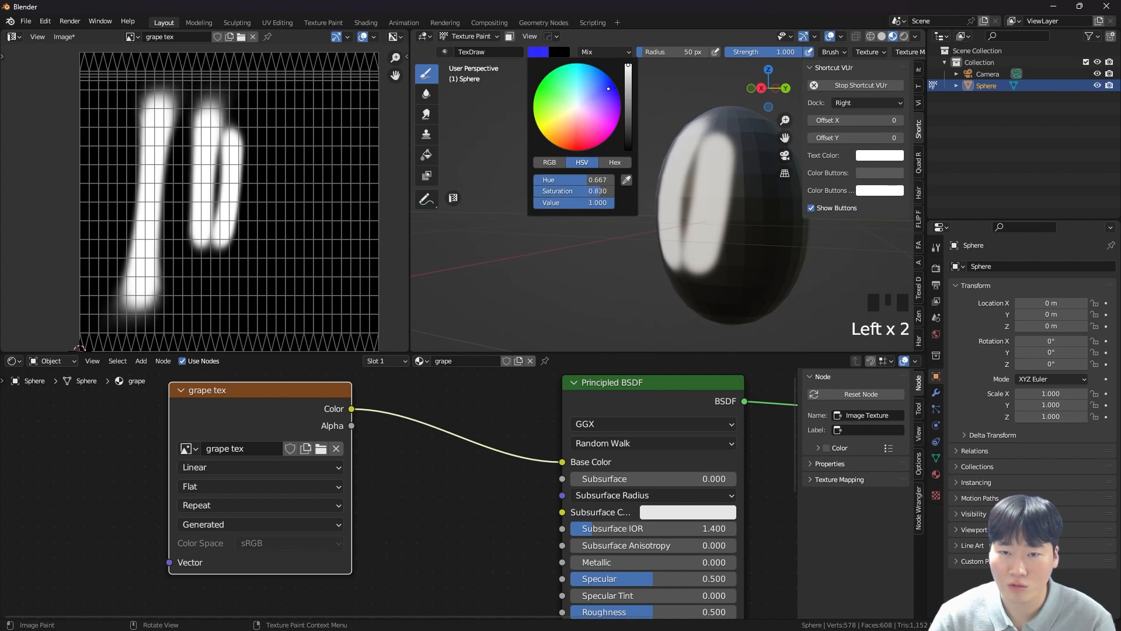
left_click_drag(722, 150, 671, 250)
- Paint a blue stroke on the other side of the second white stroke and overlapping slanted blue strokes over the long white front stroke
middle_click_drag(671, 250, 708, 200)
left_click_drag(708, 200, 642, 275)
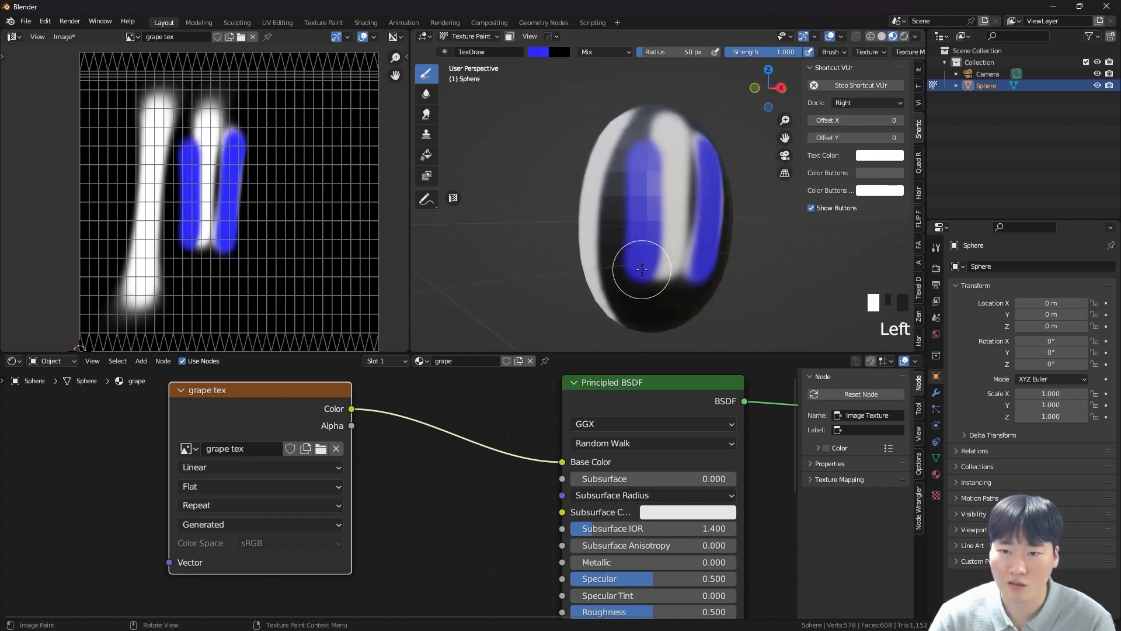
middle_click_drag(642, 274, 654, 213)
mouse_move(613, 117)
left_mouse_down()
mouse_move(533, 220)
mouse_move(526, 213)
left_mouse_up()
middle_click_drag(623, 242, 613, 192, "shift")
key("grave")
scroll(625, 200, "down", 2)
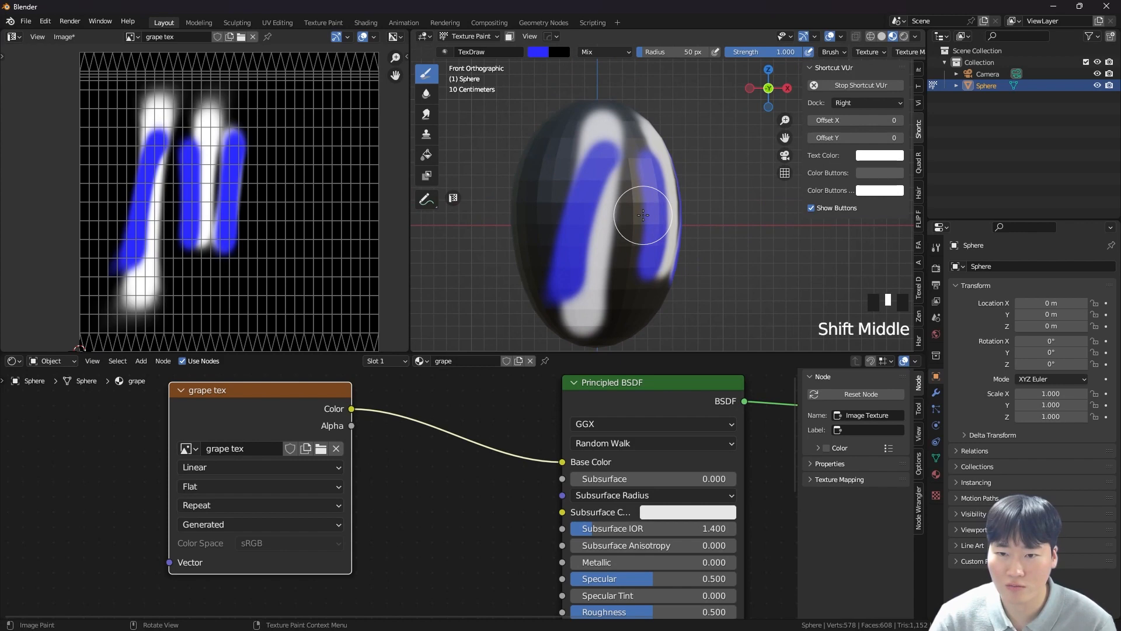
left_click_drag(578, 289, 610, 147)
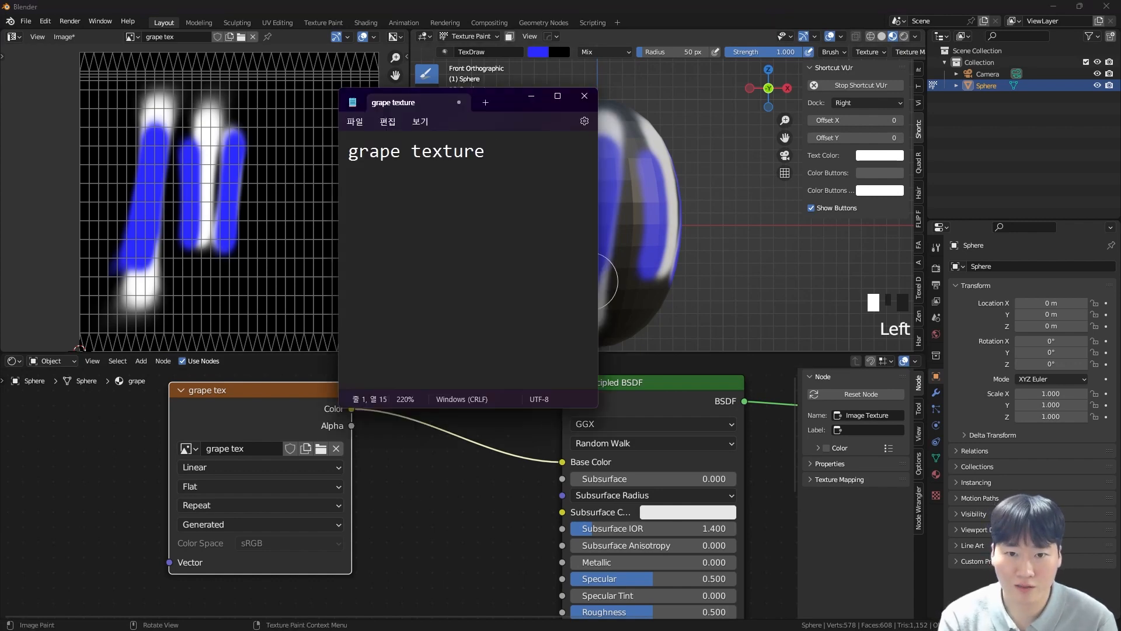
type("map")
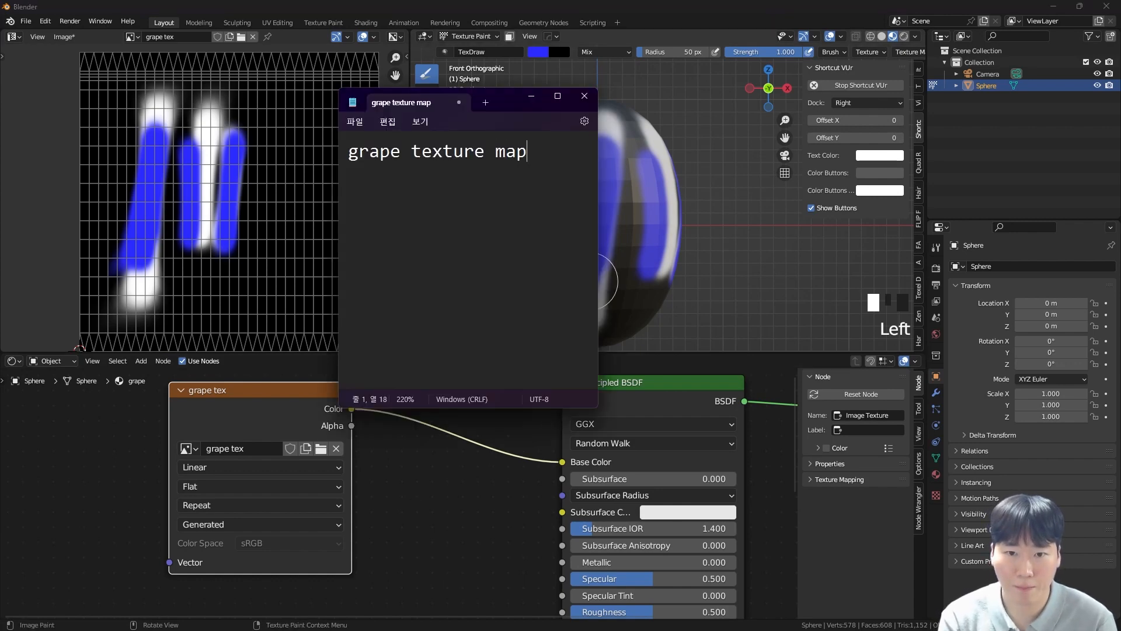
key("BackSpace")
key("BackSpace")
key("BackSpace")
type("image")
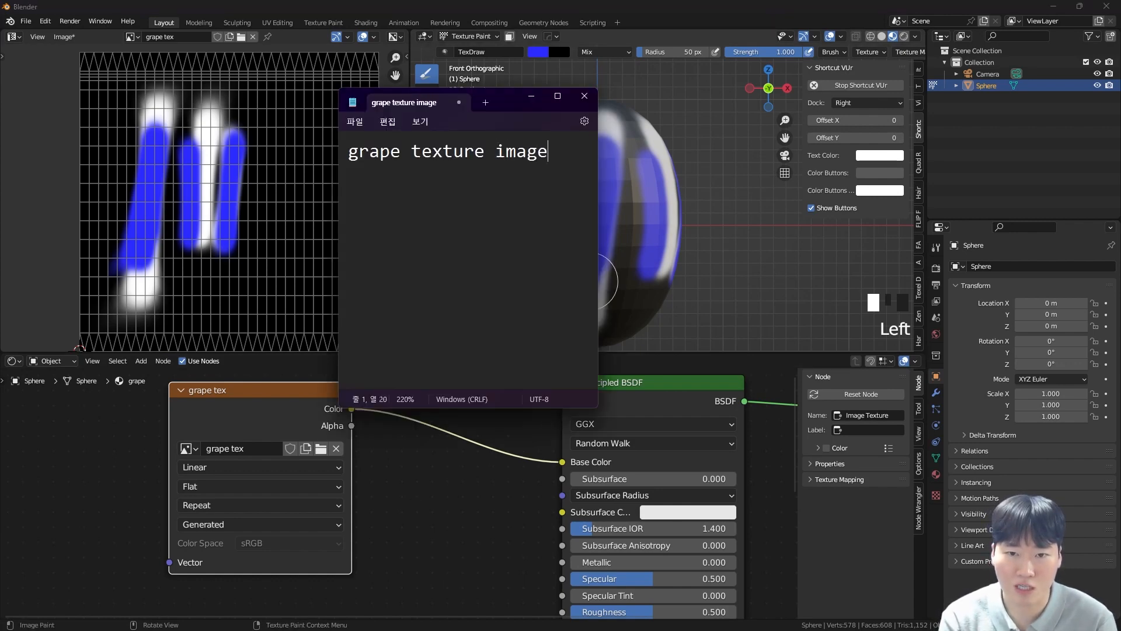
key("BackSpace")
key("BackSpace")
key("BackSpace")
key("BackSpace")
key("BackSpace")
key("BackSpace")
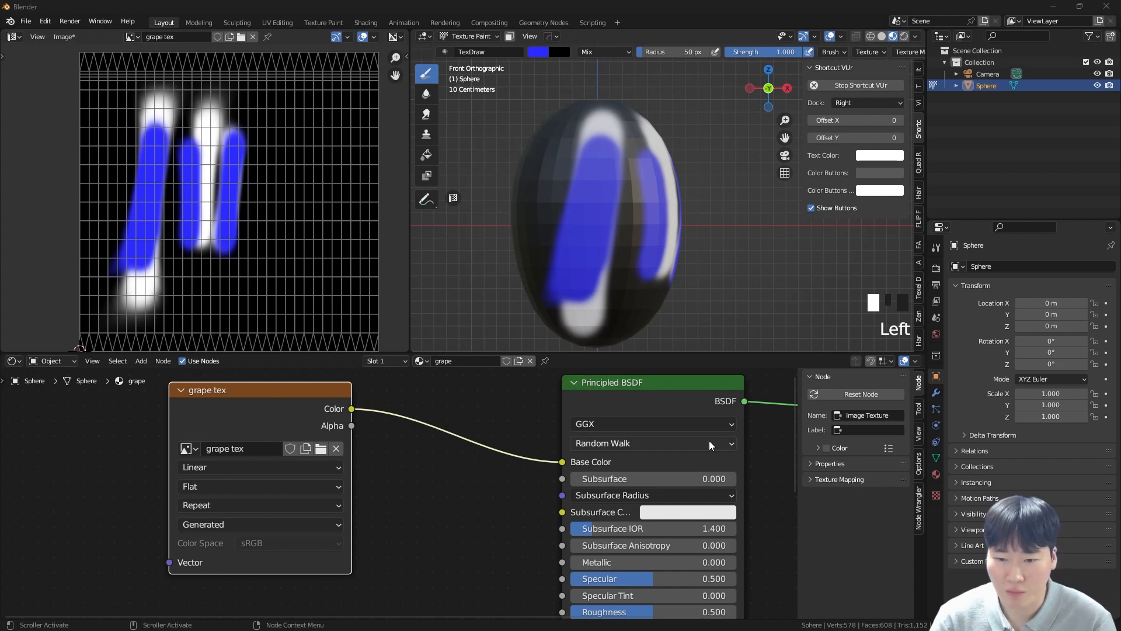
- Move the grape tex image node closer to the Principled BSDF node
middle_click_drag(776, 444, 666, 438)
left_click_drag(146, 383, 336, 411)
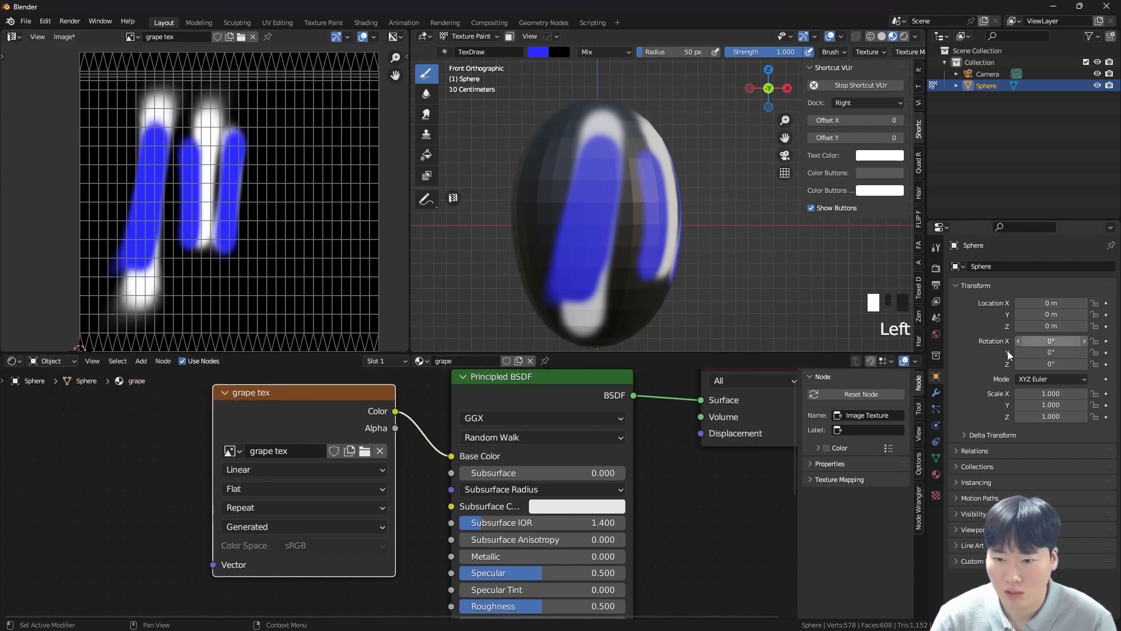
- Switch to the image viewer, examine the grape tex.jpg skin texture and close the viewer
key("alt+Tab")
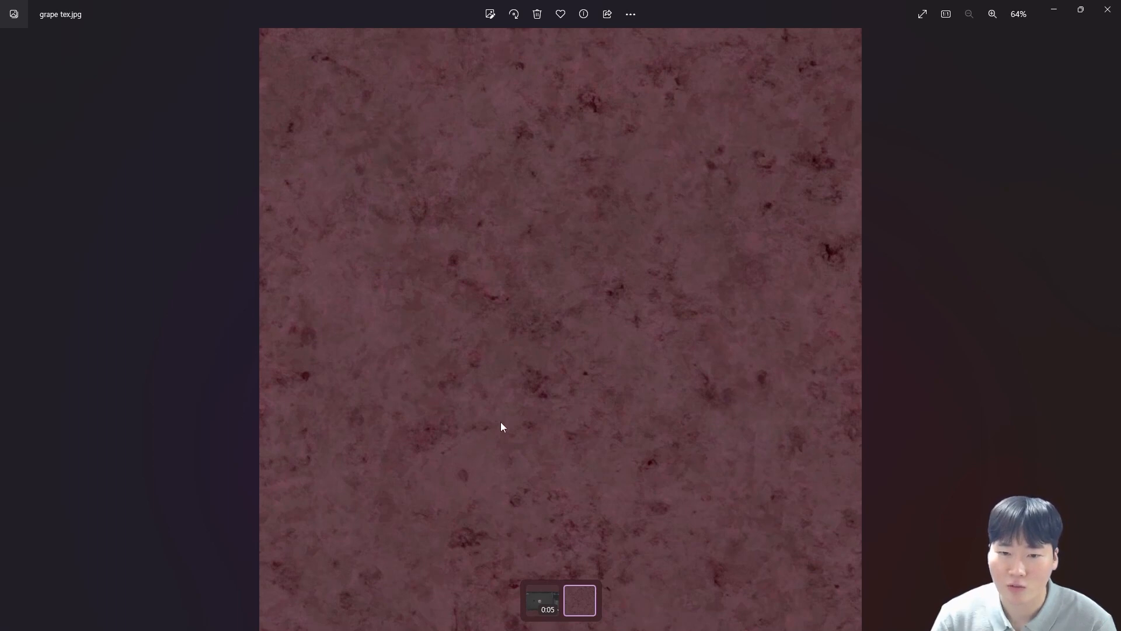
left_click(1107, 10)
- Show the Draw tool's brush settings and set the brush color to white with RGB values of 1.0
middle_click_drag(560, 252, 583, 254, "shift")
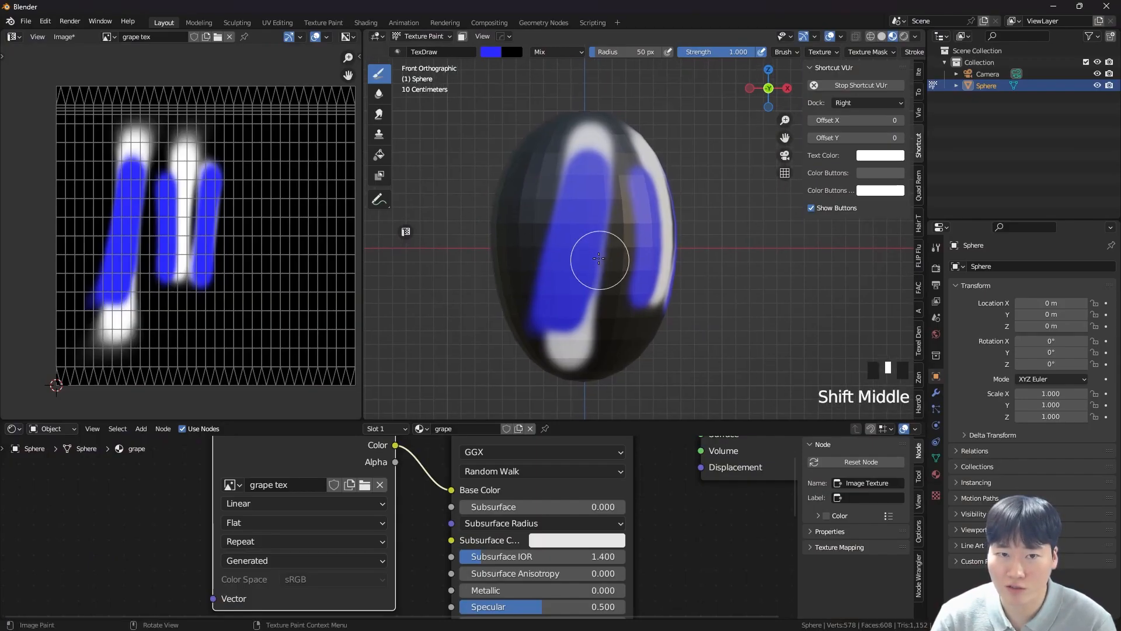
left_click(382, 82)
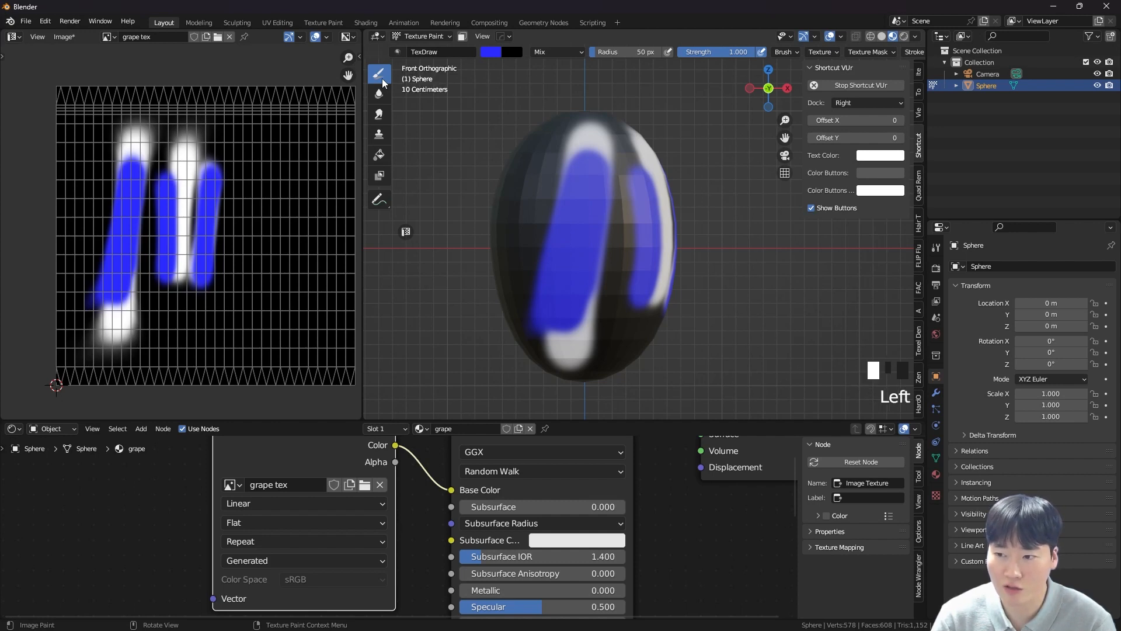
left_click(937, 248)
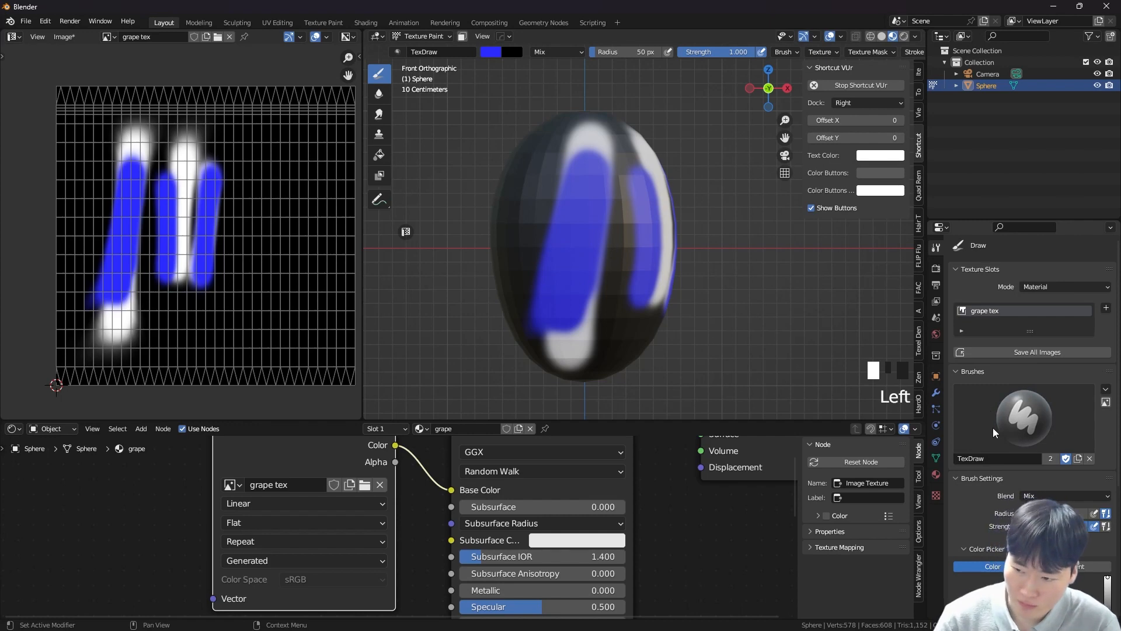
scroll(993, 427, "down", 8)
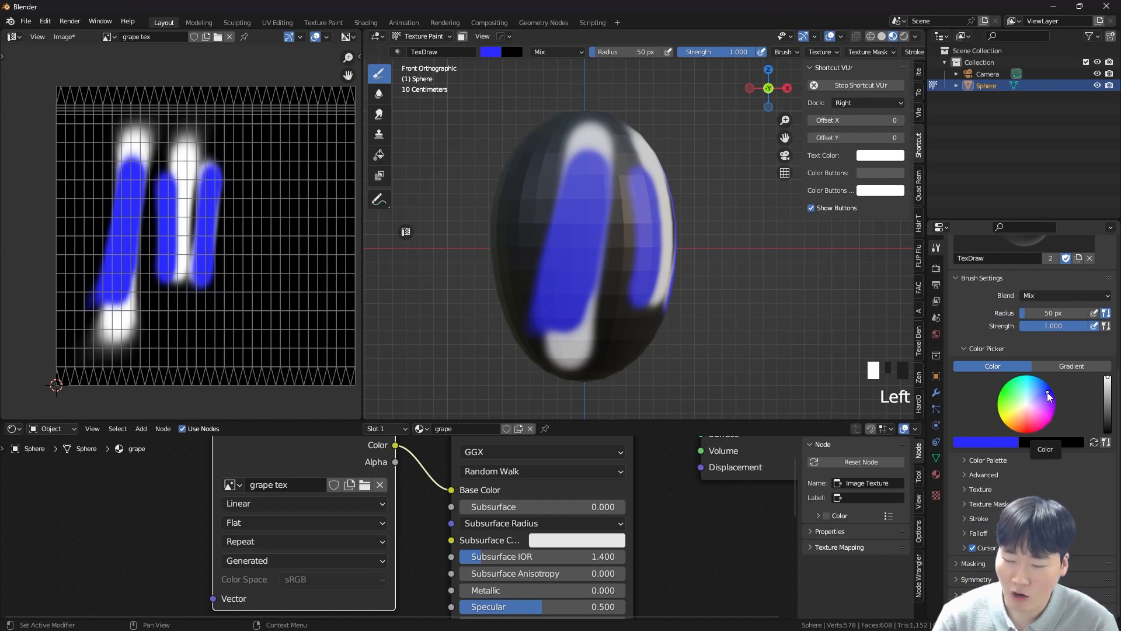
left_click_drag(1048, 397, 1027, 404)
left_click(998, 442)
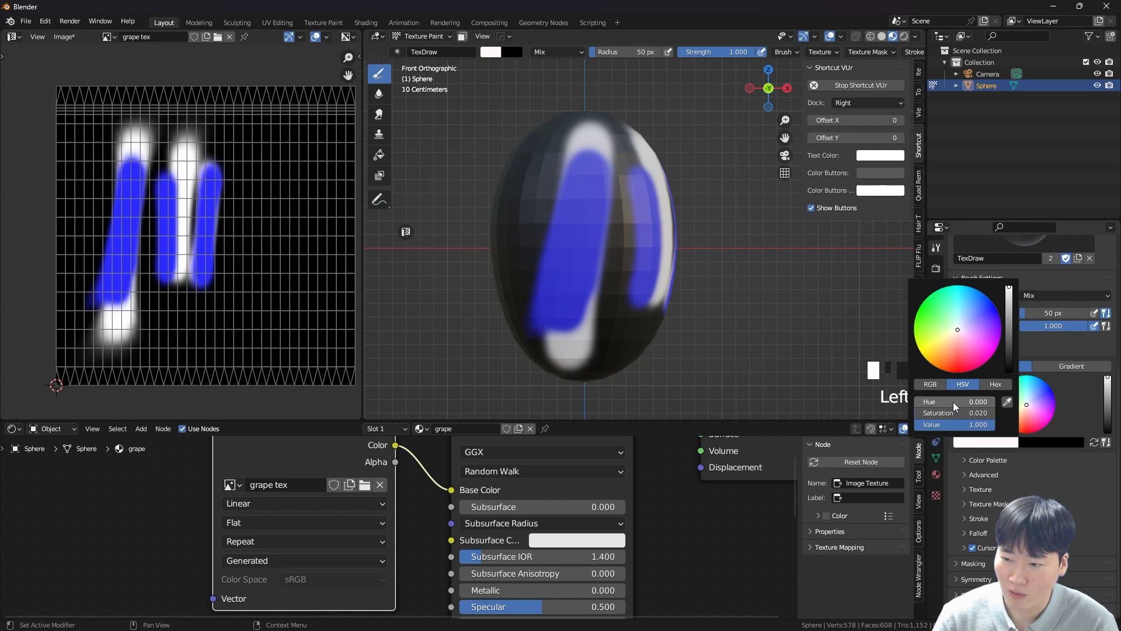
left_click(930, 385)
left_click(955, 402)
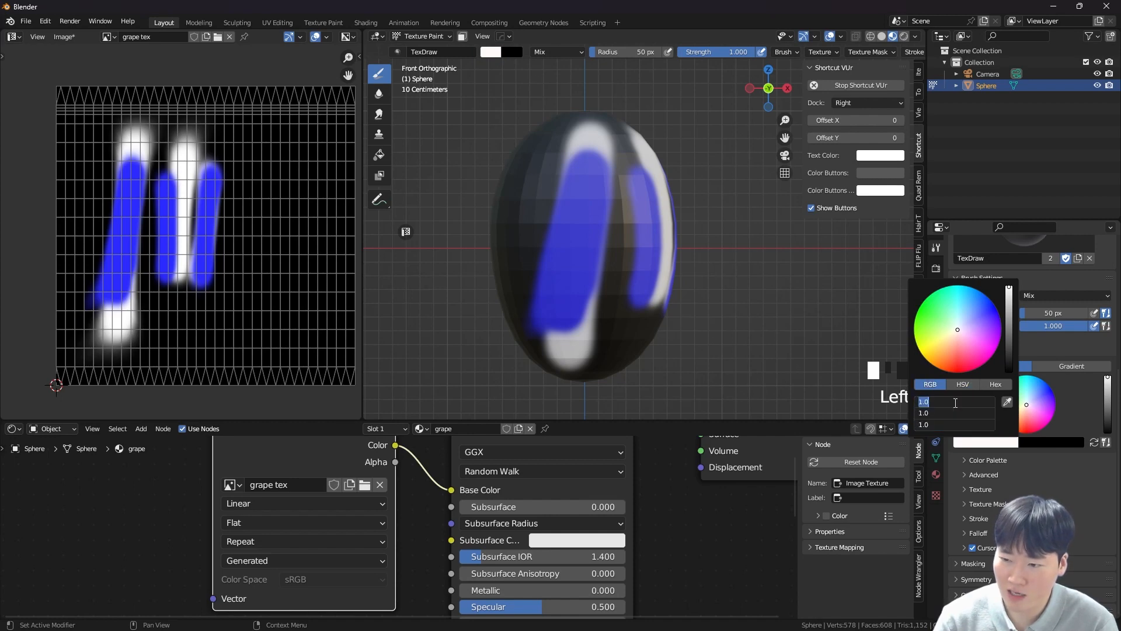
left_click(956, 403)
left_click(1044, 478)
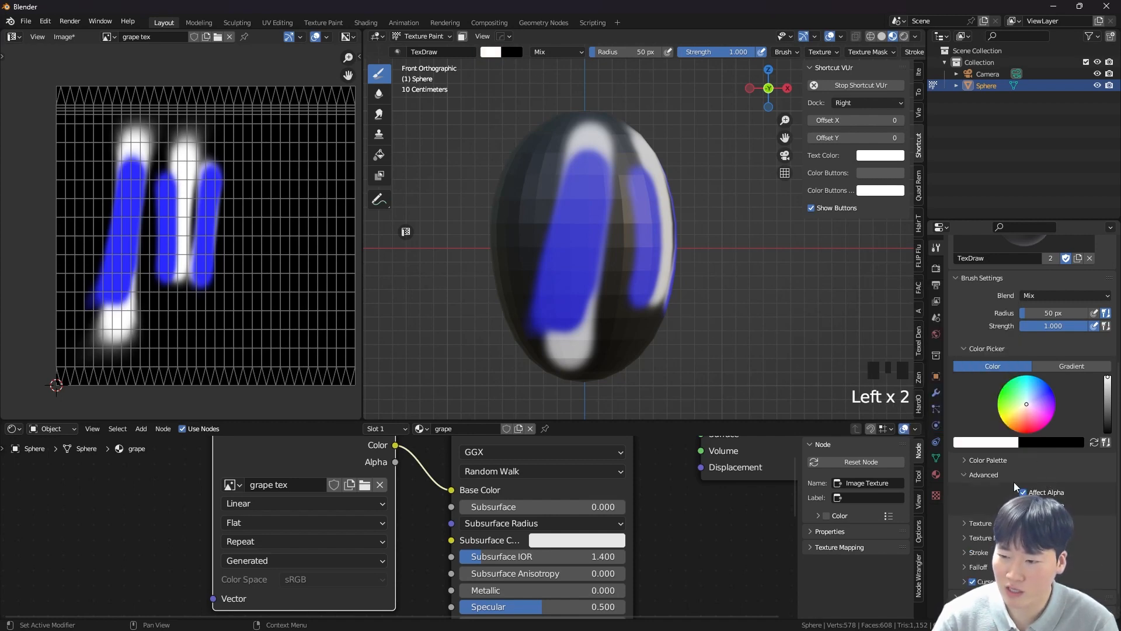
left_click(989, 476)
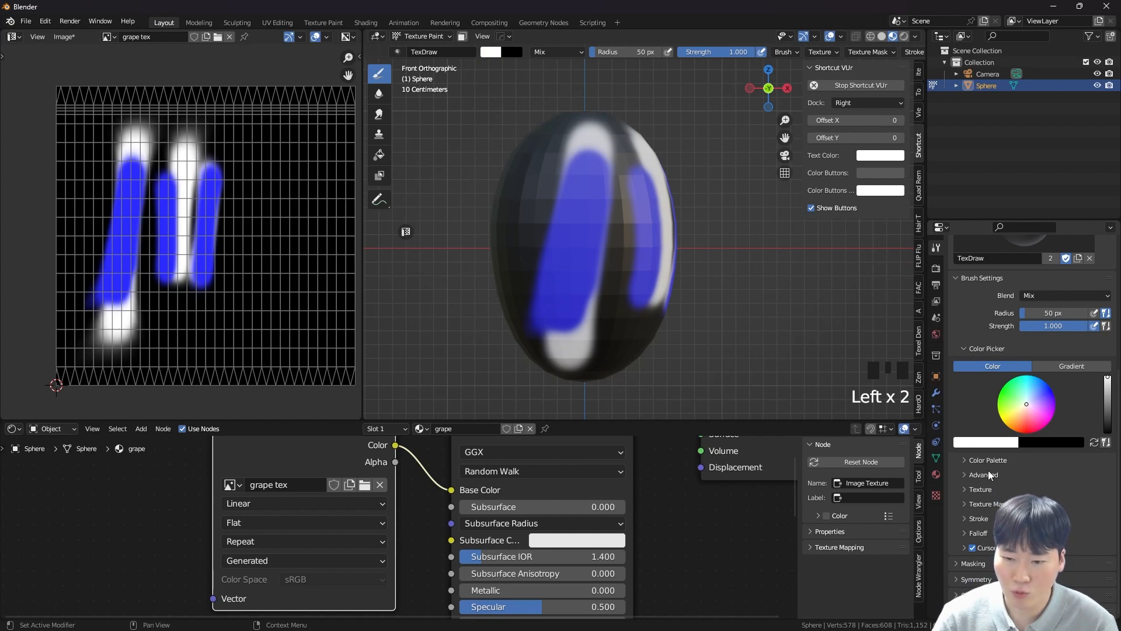
- Try a blue brush color and return the brush to white
left_click(1052, 393)
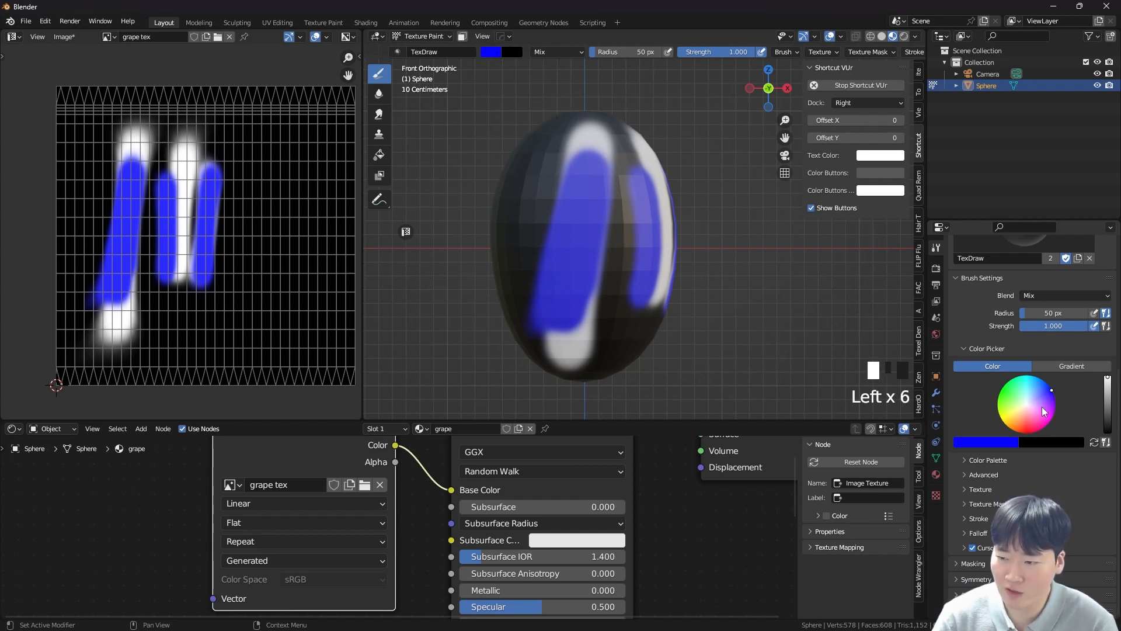
key("ctrl+z")
left_click(1026, 401)
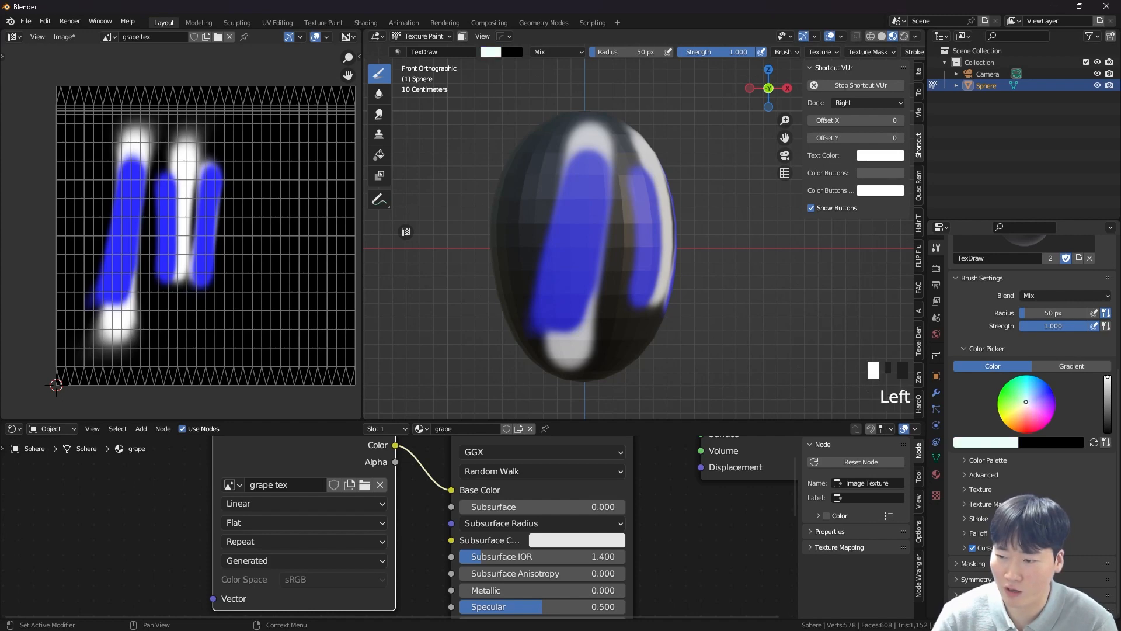
left_click(976, 442)
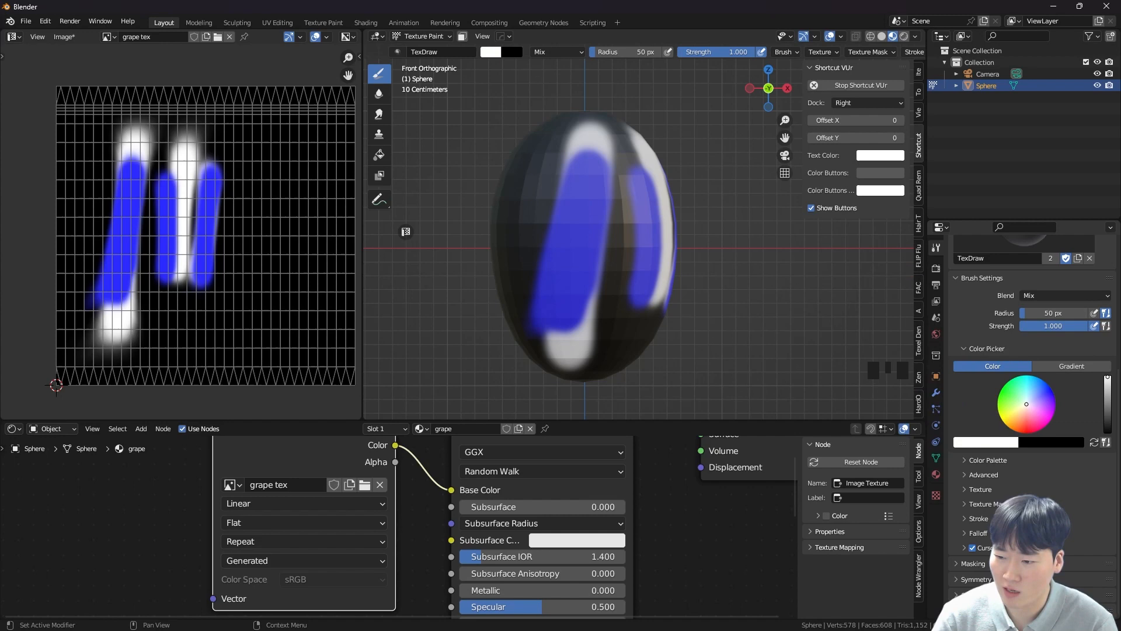
- Add a new texture to the TexDraw brush and load the grape tex.jpg image into it
left_click(980, 489)
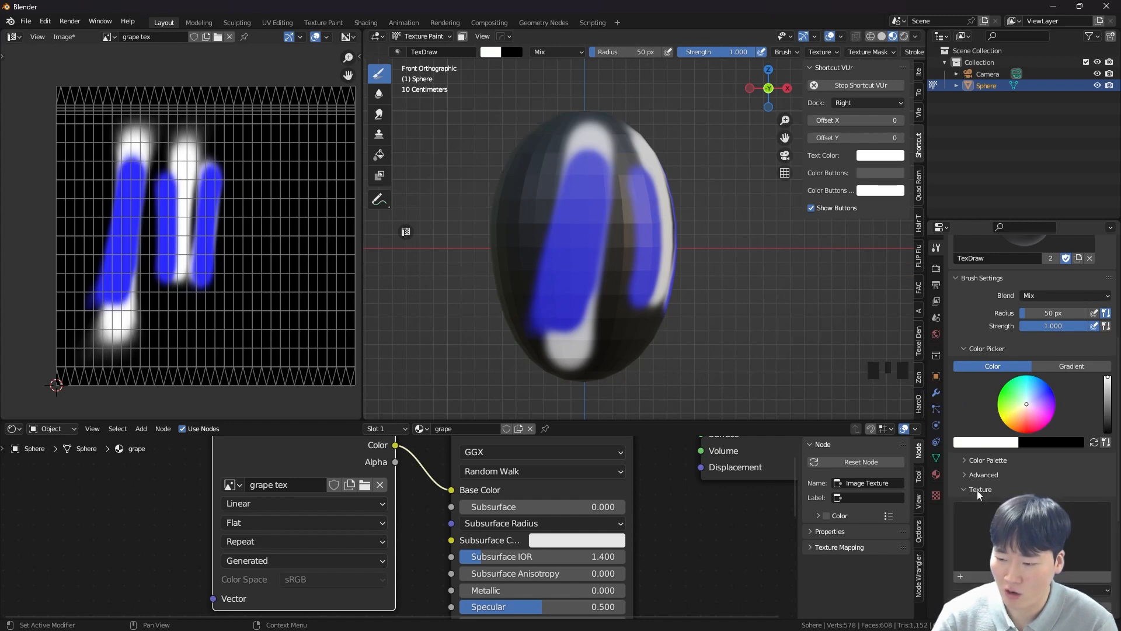
scroll(982, 509, "down", 8)
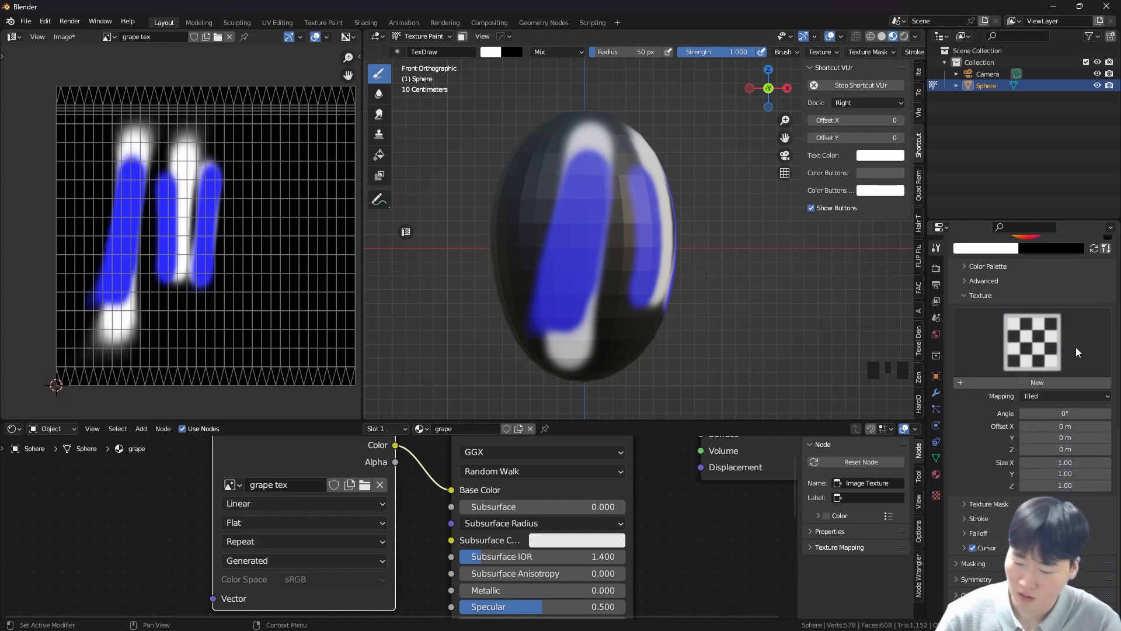
left_click(1045, 382)
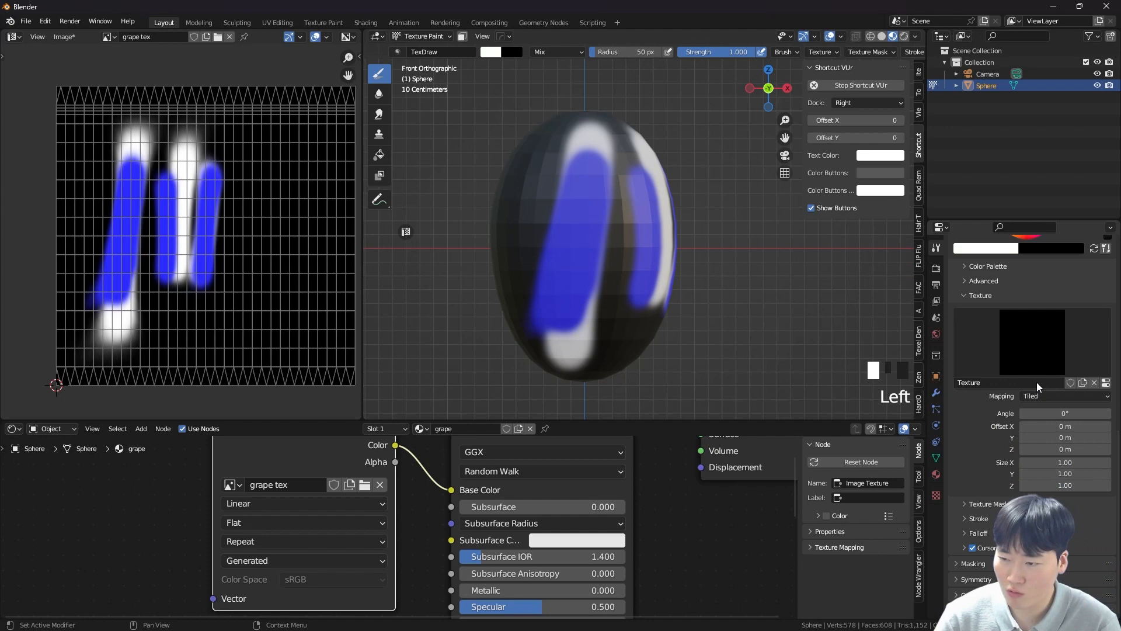
left_click(1106, 383)
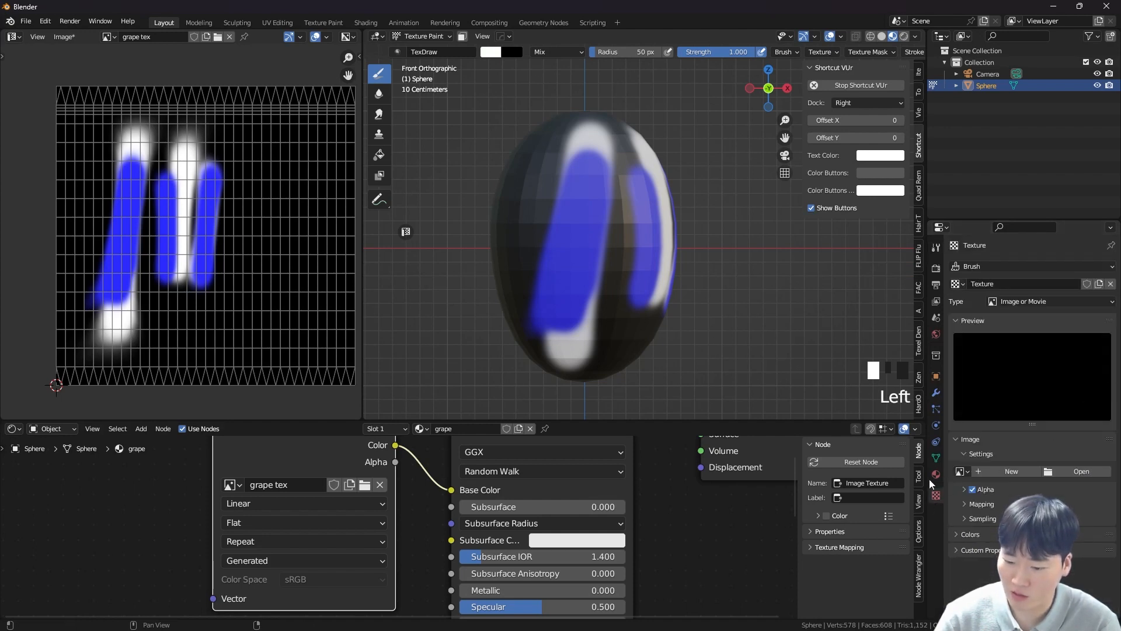
left_click(1080, 472)
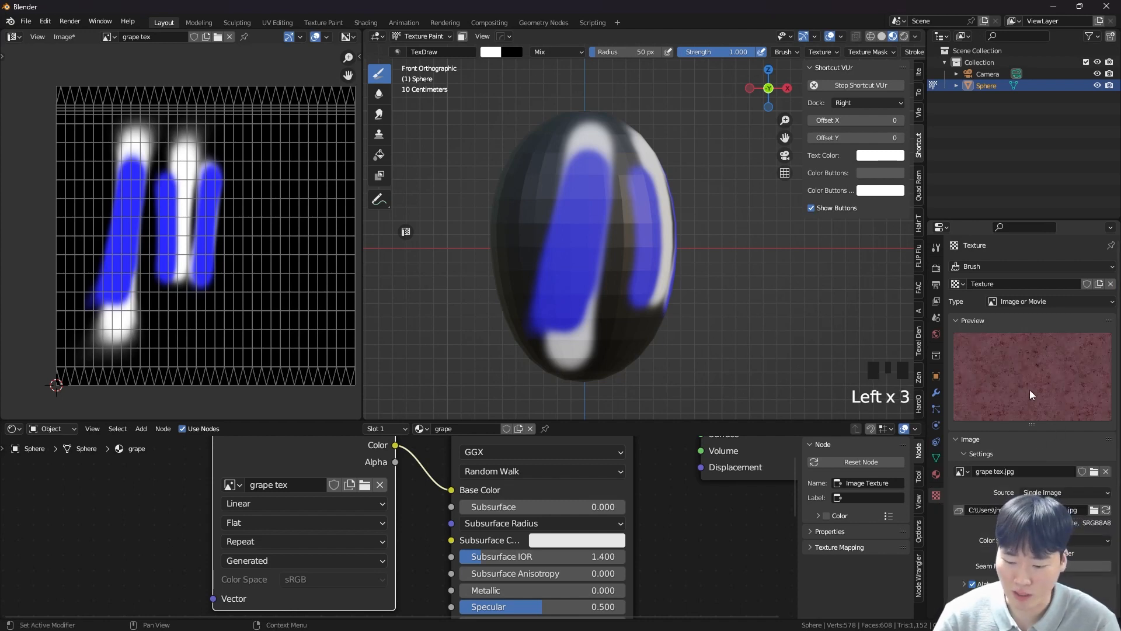
- Set the brush texture's mapping to Stencil and place the stencil over the grape
left_click(936, 248)
left_click(938, 247)
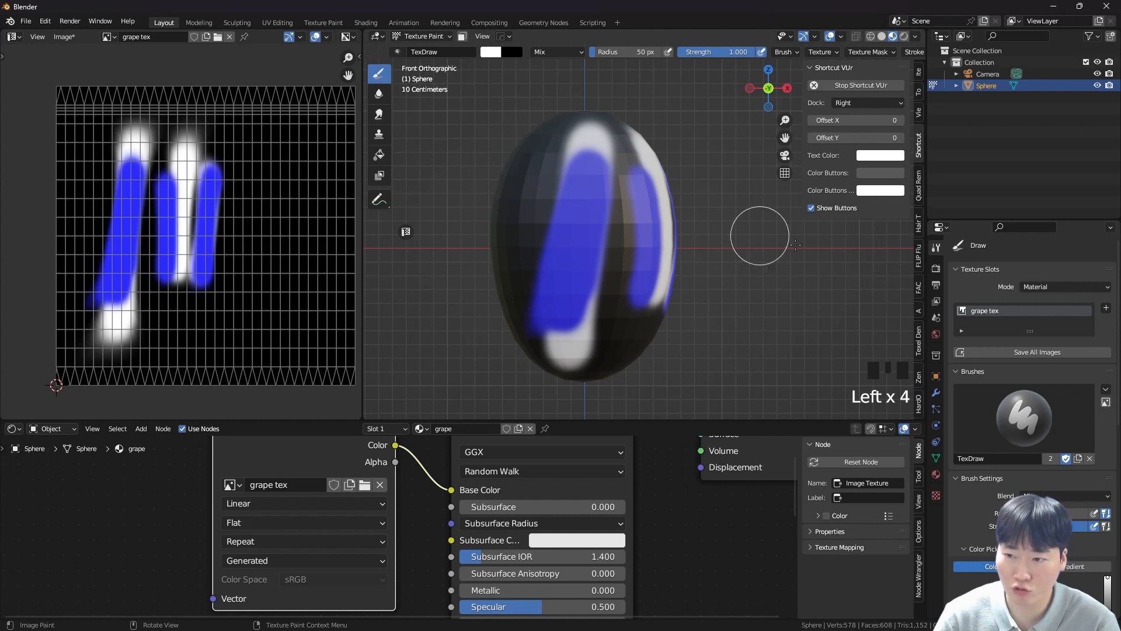
scroll(1016, 434, "down", 10)
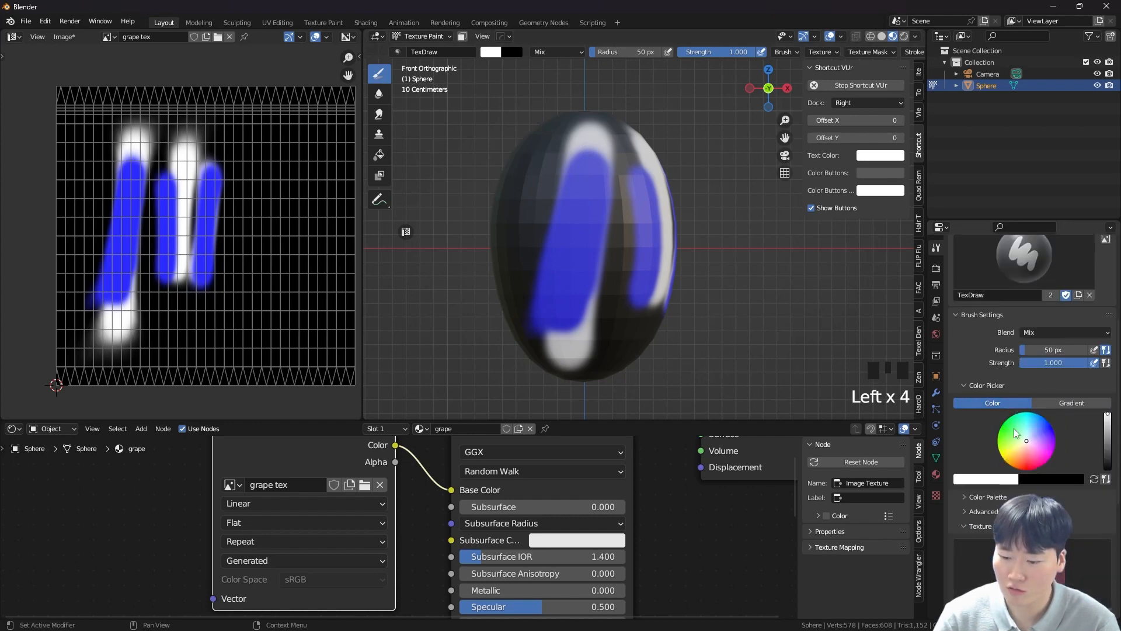
scroll(1014, 432, "down", 2)
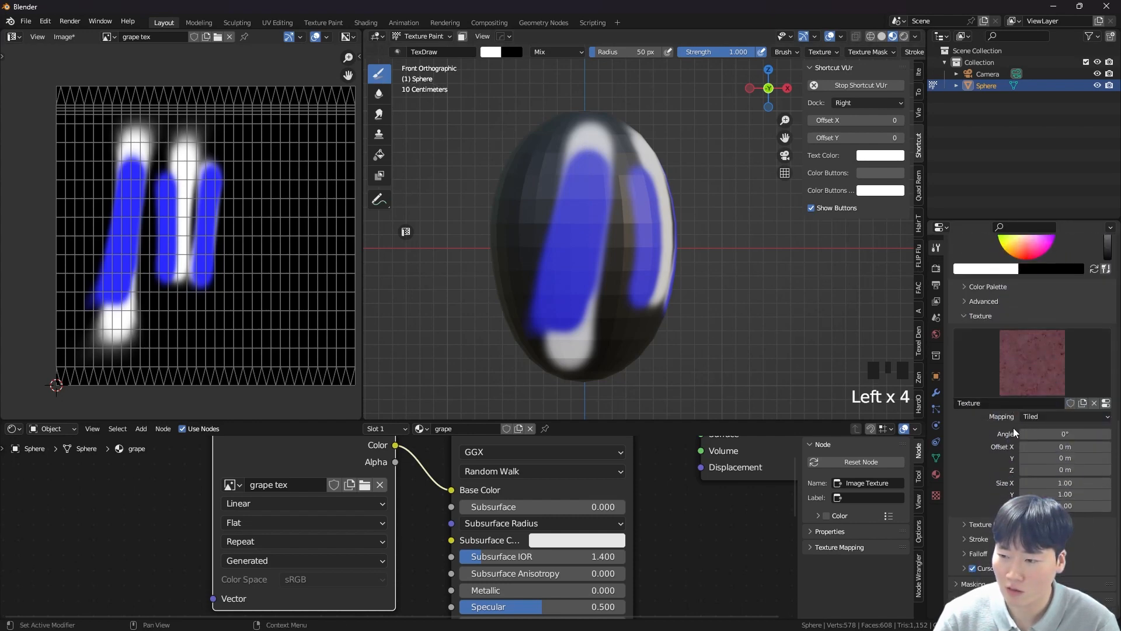
left_click(1042, 418)
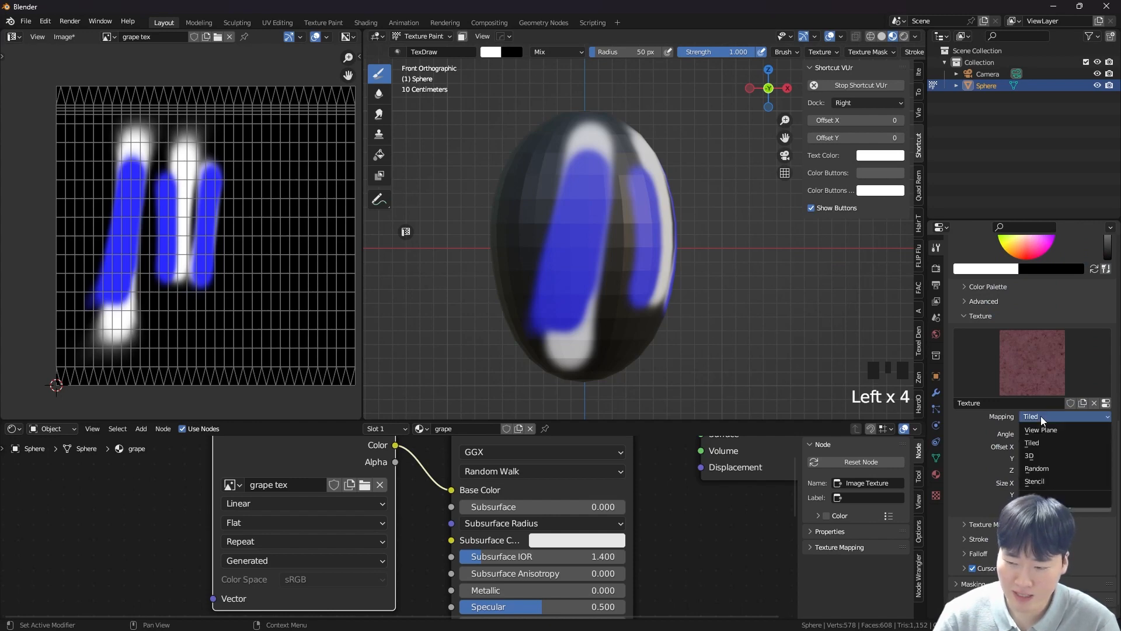
left_click(1042, 482)
right_click_drag(540, 291, 662, 284)
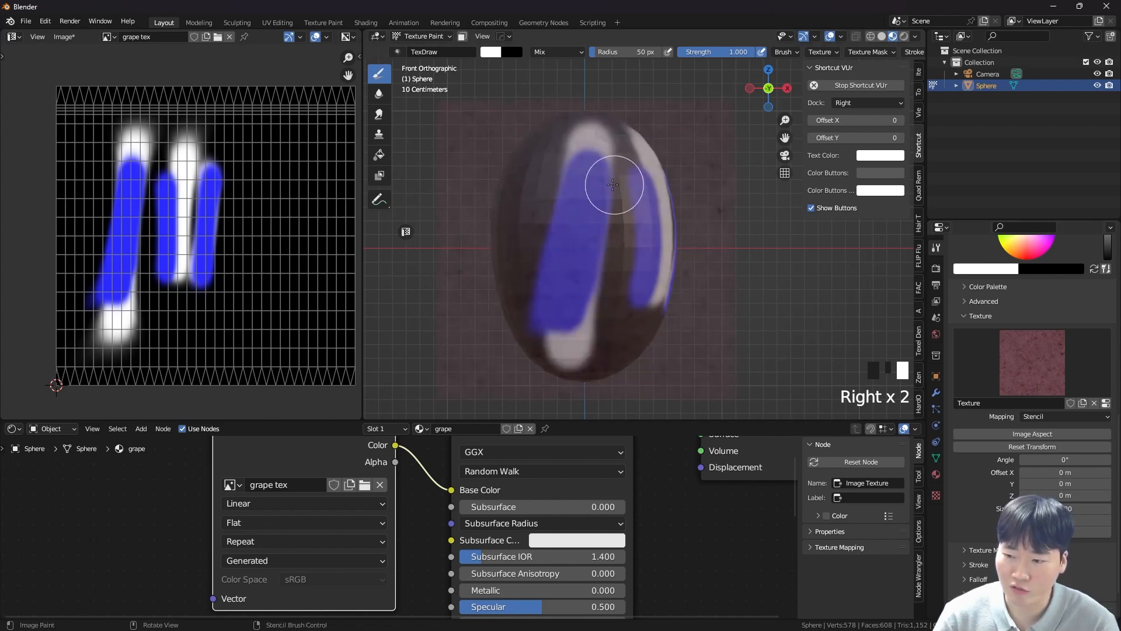
left_click(1059, 442)
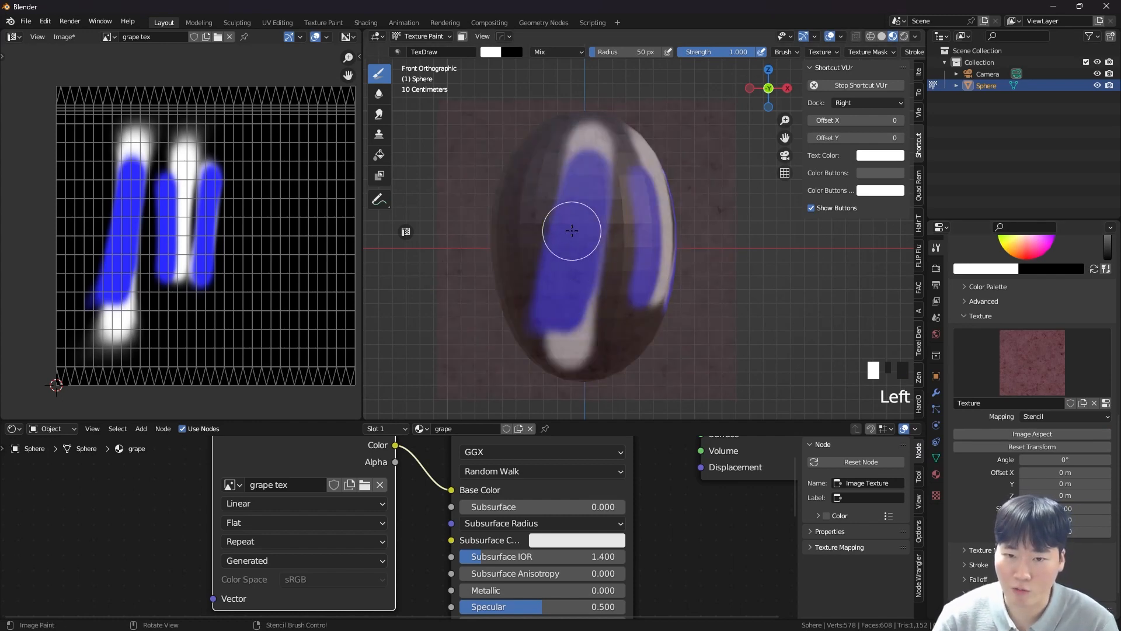
- Enlarge the brush radius to 145 px and paint the stencil texture down the grape's front
key("f")
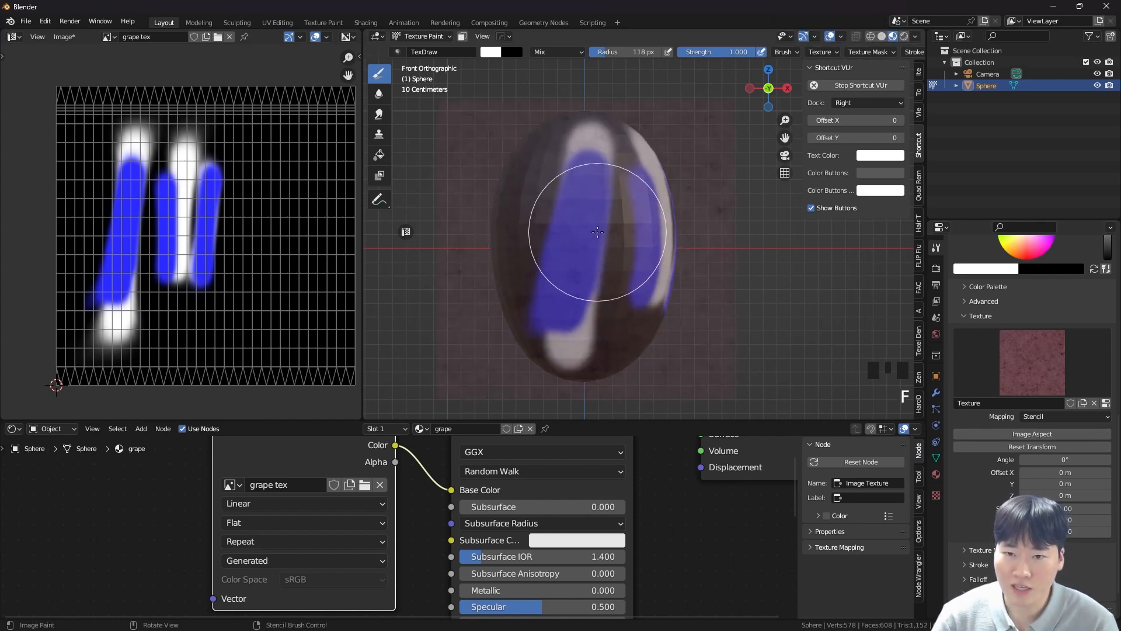
mouse_move(550, 212)
right_mouse_down()
mouse_move(405, 230)
mouse_move(751, 230)
mouse_move(556, 246)
mouse_move(643, 244)
mouse_move(628, 249)
mouse_move(695, 187)
mouse_move(613, 257)
mouse_move(663, 235)
mouse_move(639, 244)
right_mouse_up()
key("f")
left_click(593, 223)
left_click_drag(585, 181, 576, 303)
- Move the stencil off the grape to examine the painted skin texture up close, and bring the stencil back over the grape
right_click_drag(584, 273, 791, 271)
scroll(581, 246, "up", 5)
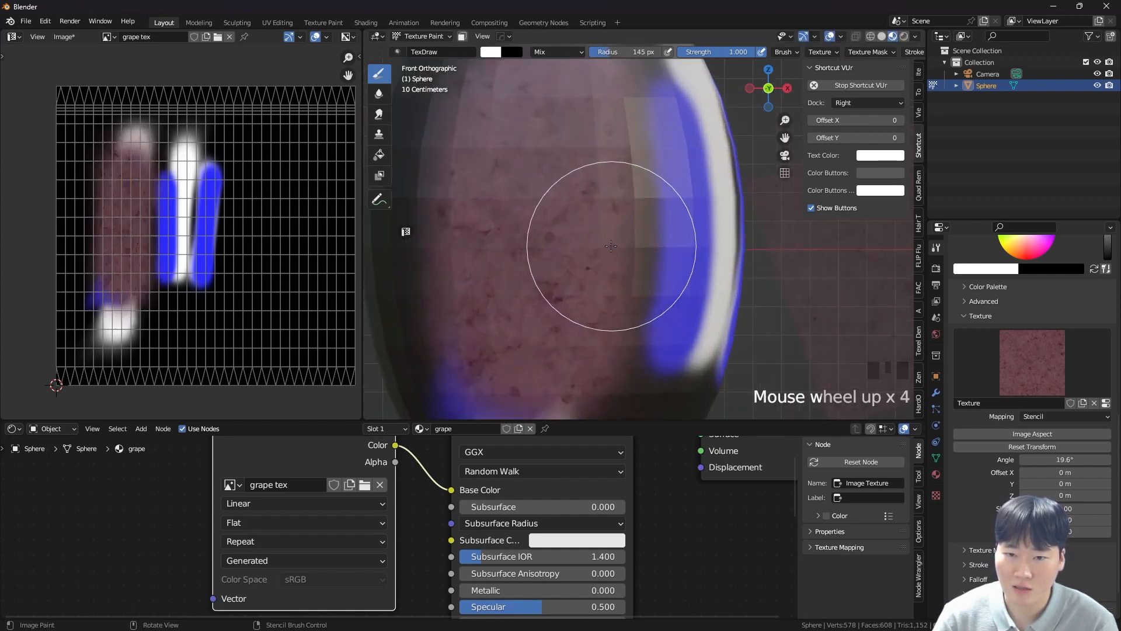
scroll(564, 248, "down", 4)
scroll(564, 249, "down", 2)
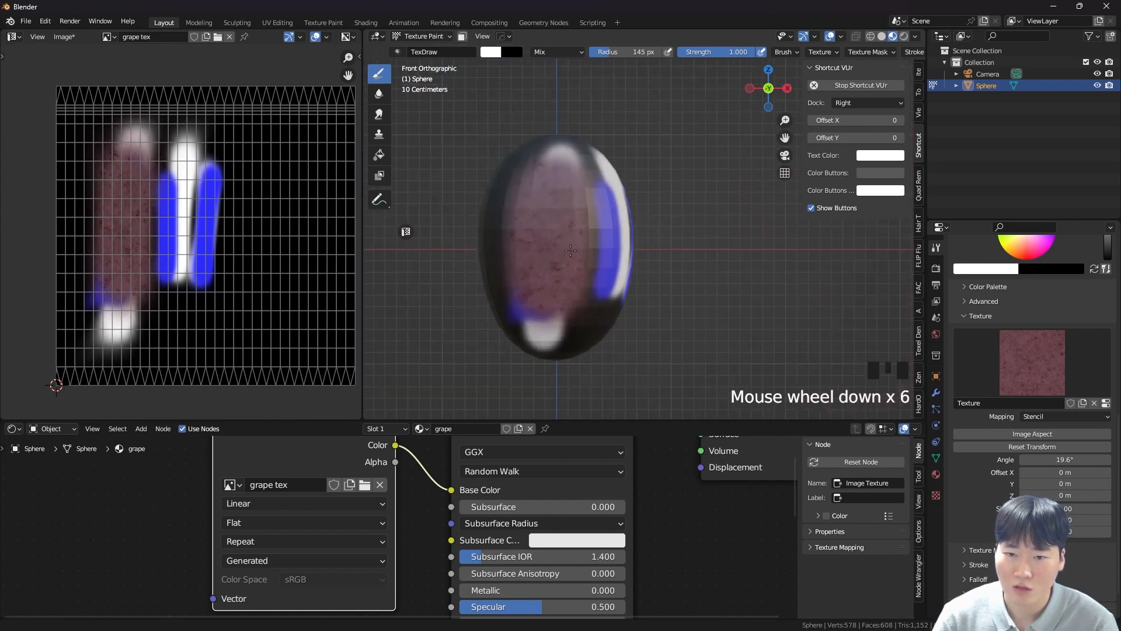
middle_click_drag(571, 249, 582, 250, "shift")
right_click_drag(820, 274, 520, 245)
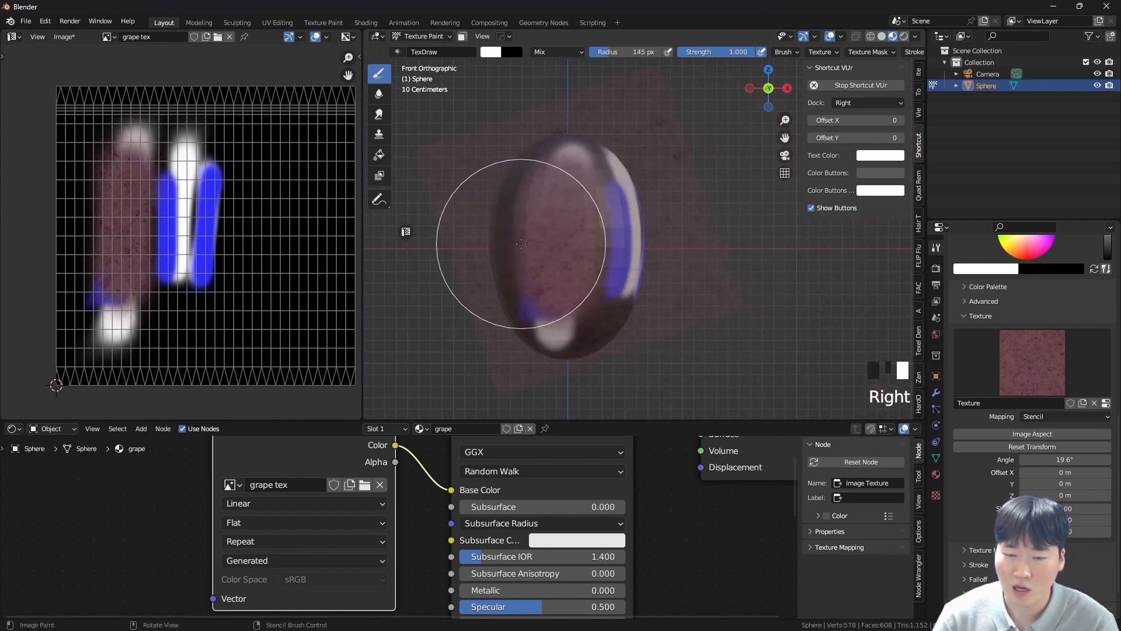
- Enlarge the stencil beyond the grape's outline and paint the skin texture down the grape's front
right_click_drag(633, 253, 656, 260, "shift")
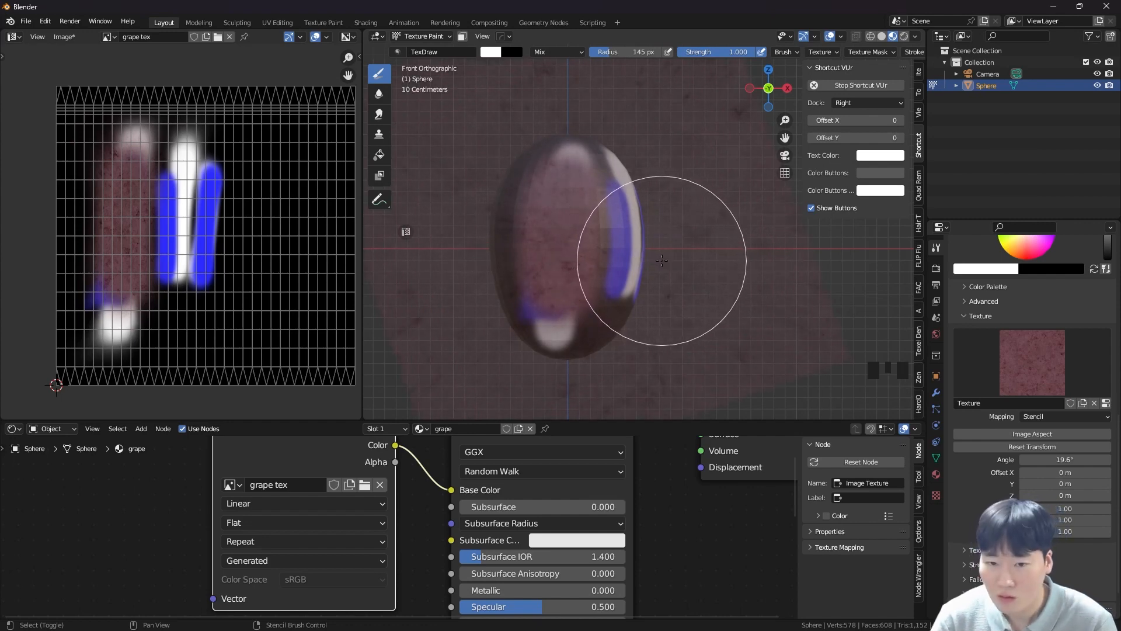
right_click(625, 240)
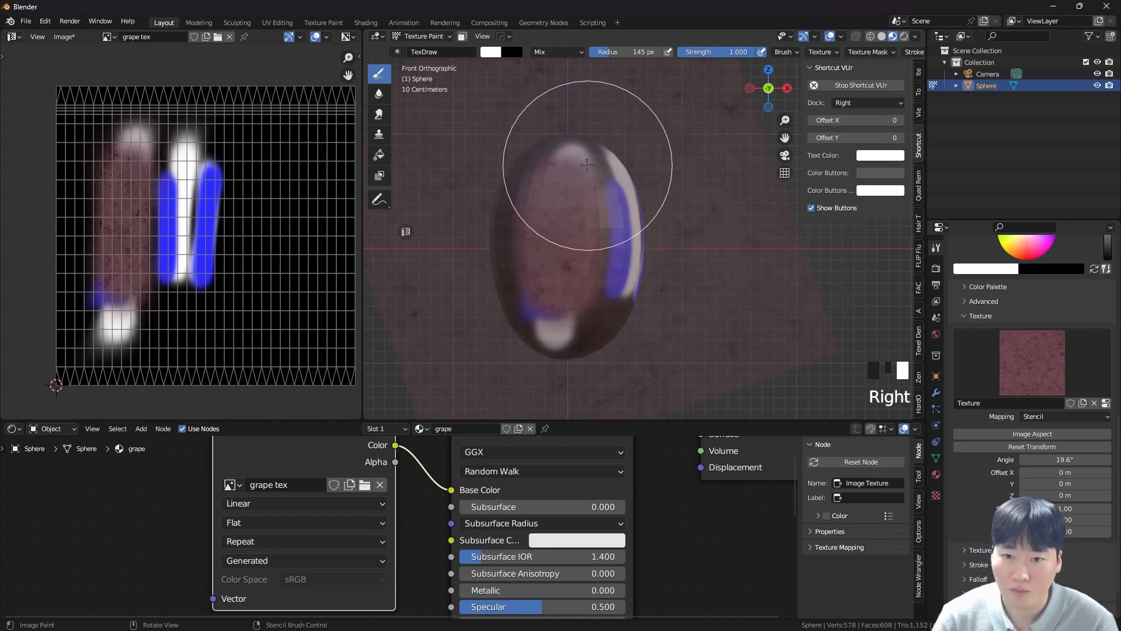
left_click(575, 209)
left_click_drag(575, 209, 570, 325)
- Reposition the stencil on the adjacent side of the grape, set the brush radius to 76 px and paint the texture down it
middle_click_drag(570, 325, 507, 255)
mouse_move(508, 255)
right_mouse_down()
mouse_move(614, 243)
mouse_move(601, 225)
right_mouse_up()
key("f")
left_click(617, 174)
left_click_drag(618, 174, 621, 331)
- Shift the stencil over the following unpainted side of the grape and paint the skin texture down its full height
middle_click_drag(621, 331, 601, 260)
scroll(675, 250, "down", 2)
middle_click_drag(676, 251, 613, 160, "shift")
mouse_move(613, 160)
right_mouse_down()
mouse_move(663, 212)
mouse_move(700, 225)
right_mouse_up()
mouse_move(618, 182)
left_mouse_down()
mouse_move(600, 264)
mouse_move(612, 315)
left_mouse_up()
left_click_drag(626, 192, 665, 260)
- Place the stencil over the grape's back and paint down it with the blue brush color
middle_click_drag(666, 260, 633, 236, "shift")
middle_click_drag(634, 236, 545, 235)
right_click_drag(700, 239, 597, 229)
middle_click_drag(638, 182, 631, 192)
mouse_move(620, 139)
left_mouse_down()
mouse_move(595, 170)
mouse_move(642, 175)
left_mouse_up()
scroll(1007, 320, "up", 4)
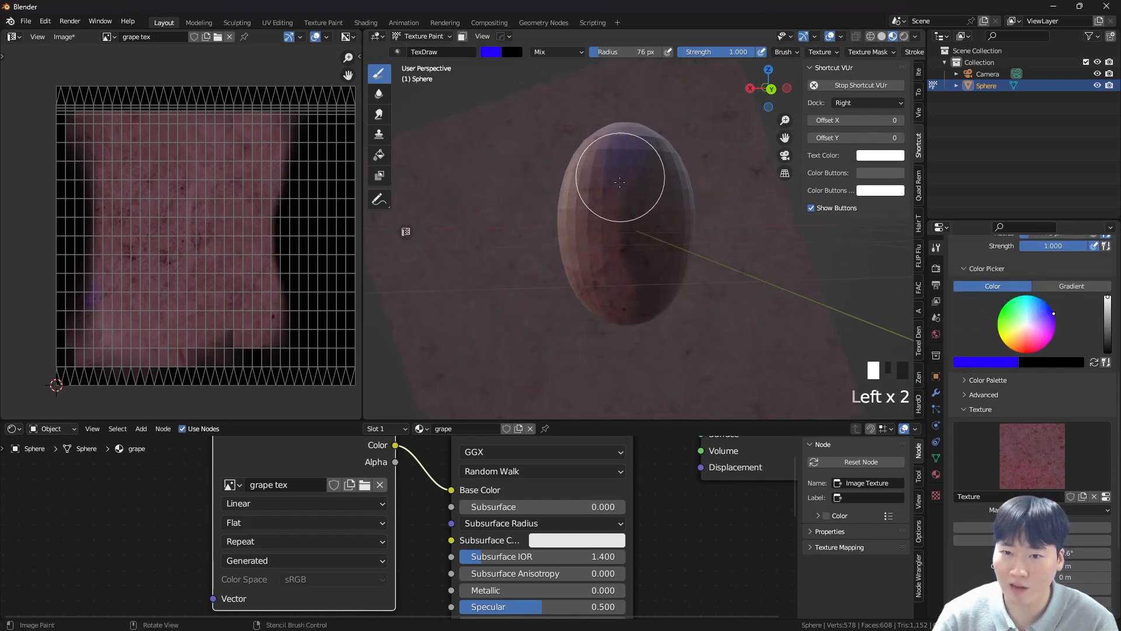
left_click_drag(629, 301, 630, 305)
- Move the stencil off the grape and reset the brush color to white
right_click_drag(561, 234, 776, 303)
scroll(671, 237, "up", 3)
mouse_move(671, 238)
middle_mouse_down()
mouse_move(627, 238)
mouse_move(687, 241)
middle_mouse_up()
left_click(1007, 363)
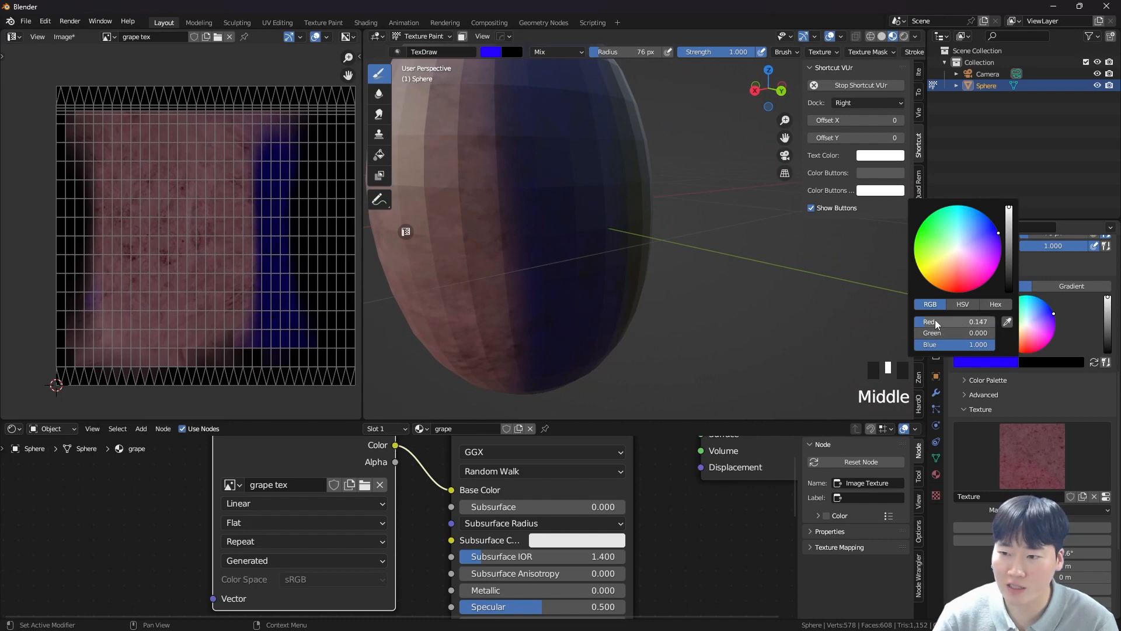
left_click_drag(964, 322, 995, 325)
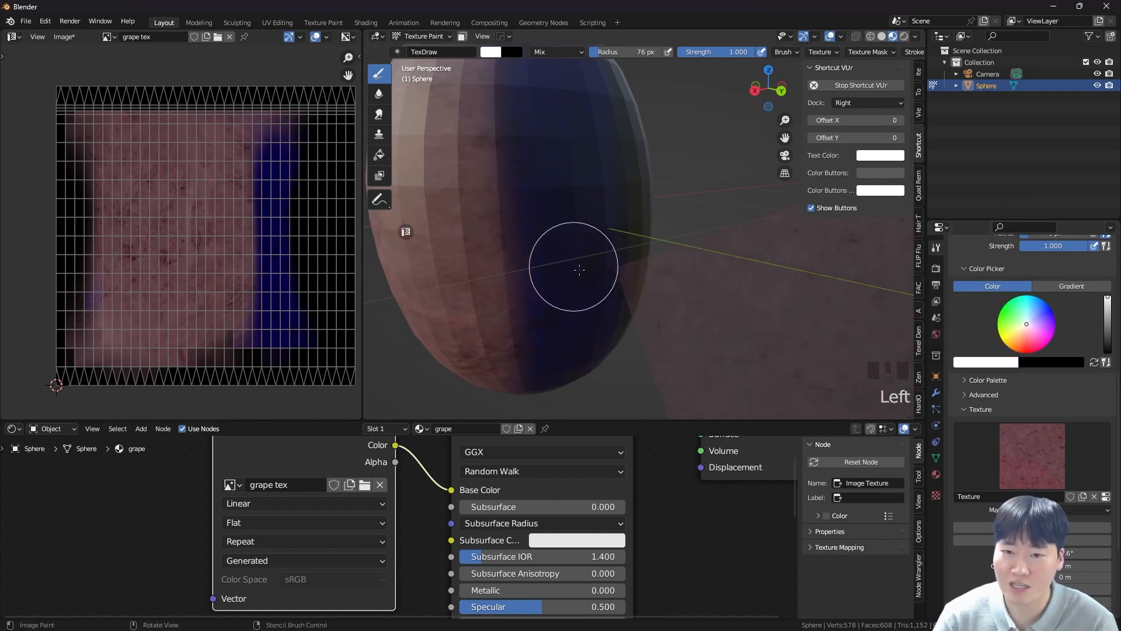
- Bring the stencil back over the grape and paint the skin texture over the blue-tinted area
scroll(569, 264, "down", 4)
middle_click_drag(538, 250, 553, 218)
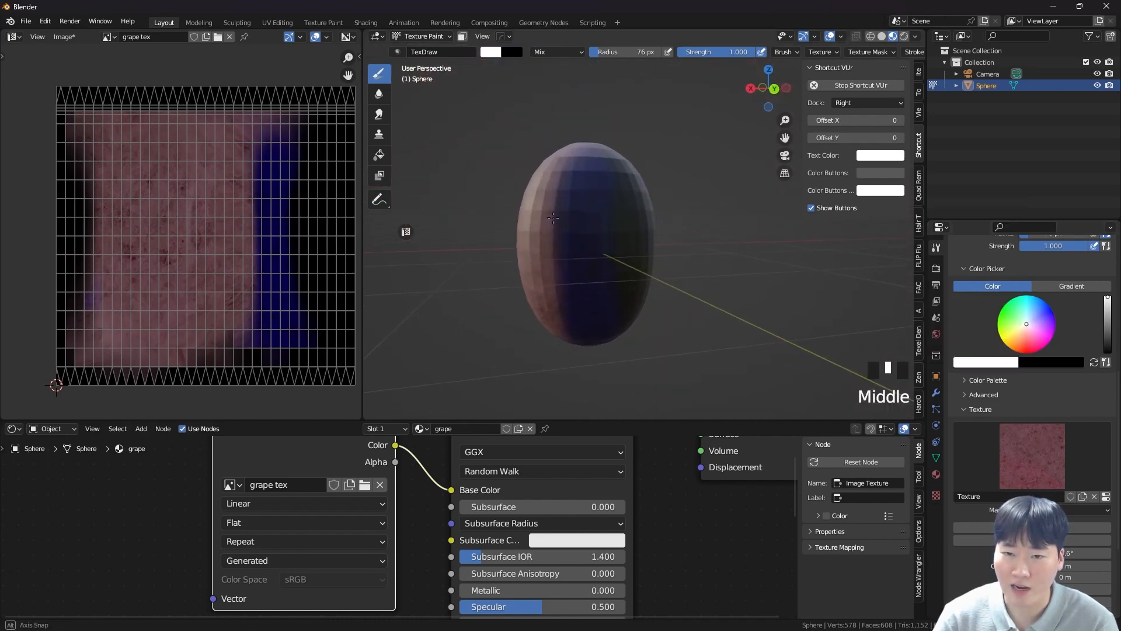
right_click(606, 246)
left_click_drag(584, 176, 578, 169)
left_click_drag(575, 296, 601, 208)
- Reposition the stencil and continue painting the skin texture onto the unpainted area beside the former blue strip
mouse_move(601, 208)
middle_mouse_down()
mouse_move(634, 274)
mouse_move(625, 233)
middle_mouse_up()
scroll(634, 274, "down", 2)
right_click(622, 221)
right_click(623, 221)
mouse_move(591, 178)
left_mouse_down()
mouse_move(590, 272)
mouse_move(615, 226)
left_mouse_up()
- Paint the stencil texture down the remaining dark strip on the grape's X-facing side
mouse_move(666, 228)
middle_mouse_down()
mouse_move(622, 226)
mouse_move(641, 223)
middle_mouse_up()
right_click(643, 222)
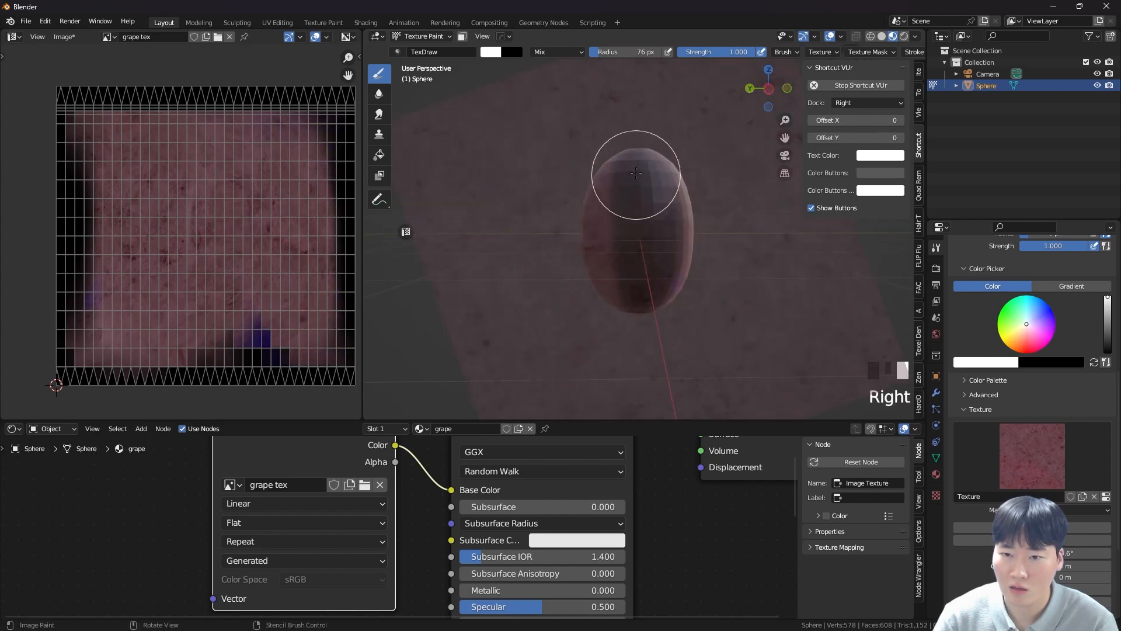
left_click_drag(653, 180, 672, 297)
mouse_move(674, 299)
right_mouse_down()
mouse_move(686, 220)
mouse_move(698, 249)
right_mouse_up()
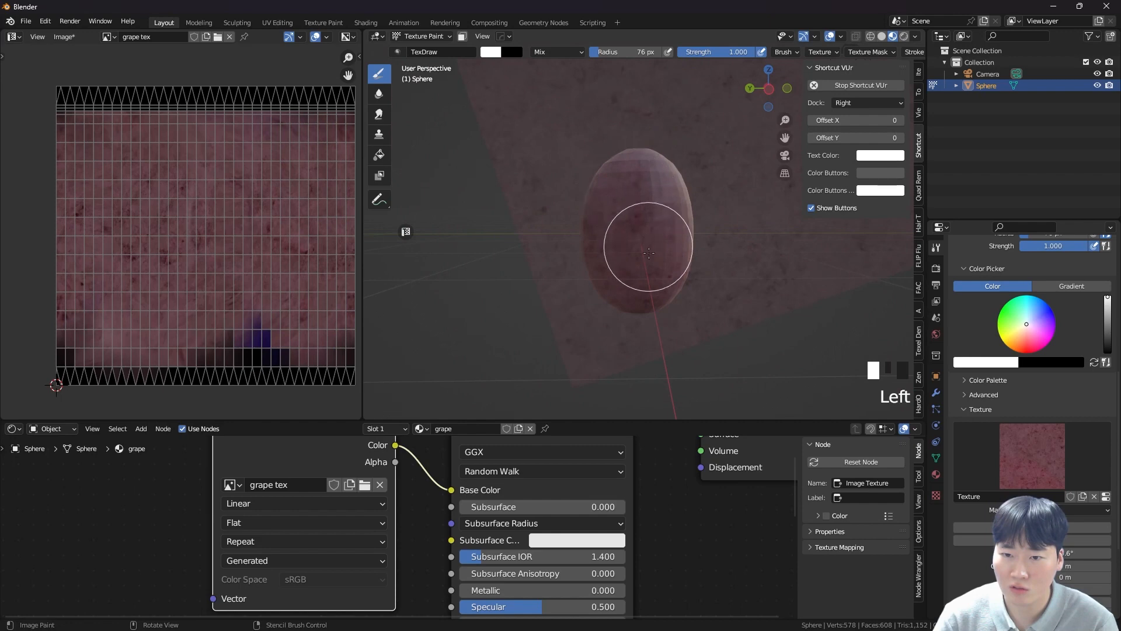
- Realign the stencil and paint the skin texture over the grape's upper end
right_click_drag(647, 287, 686, 257)
middle_click_drag(658, 187, 676, 306)
right_click_drag(693, 268, 654, 223)
mouse_move(619, 167)
left_mouse_down()
mouse_move(613, 150)
mouse_move(638, 180)
mouse_move(588, 163)
mouse_move(630, 261)
left_mouse_up()
- Place the stencil over the grape's underside and paint the skin texture onto its dark bottom end
middle_click_drag(630, 261, 633, 328)
scroll(634, 302, "down", 2)
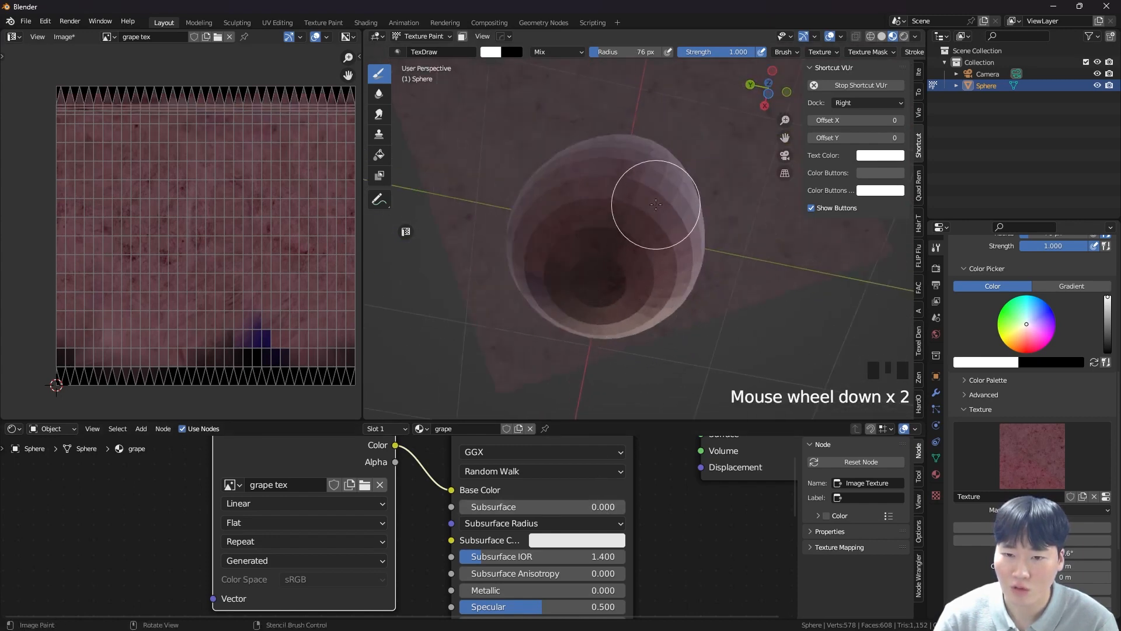
right_click_drag(655, 205, 658, 265)
mouse_move(625, 286)
left_mouse_down()
mouse_move(599, 250)
mouse_move(585, 281)
mouse_move(637, 245)
left_mouse_up()
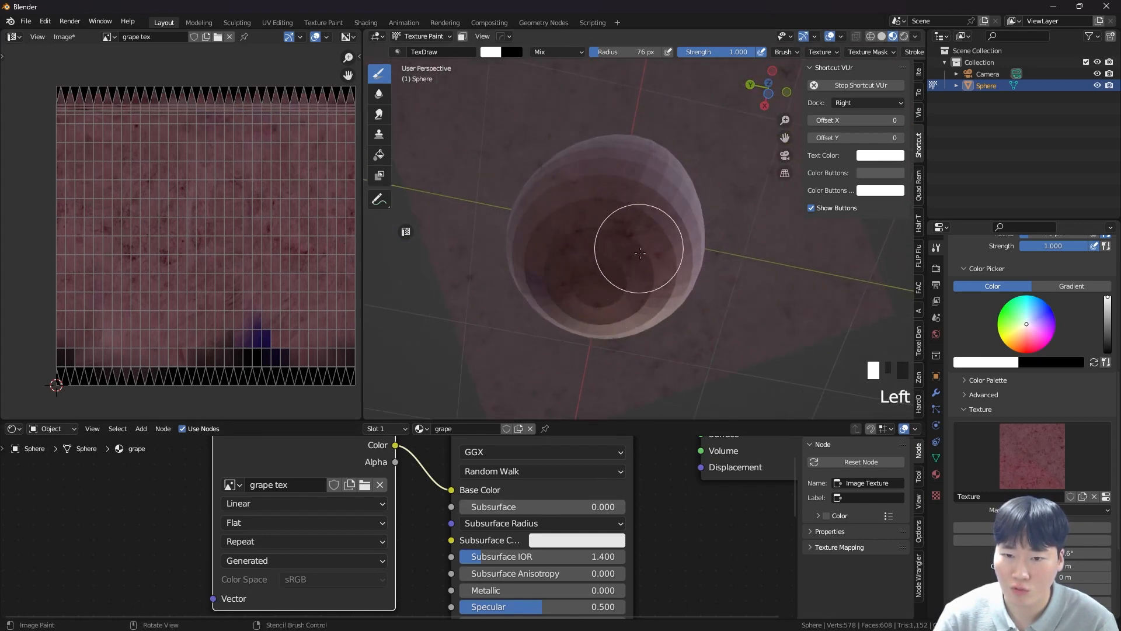
- Paint the skin texture around the rest of the grape's lower end and undo the last stroke
middle_click_drag(598, 219, 621, 243)
right_click(621, 243)
left_click_drag(621, 243, 543, 175)
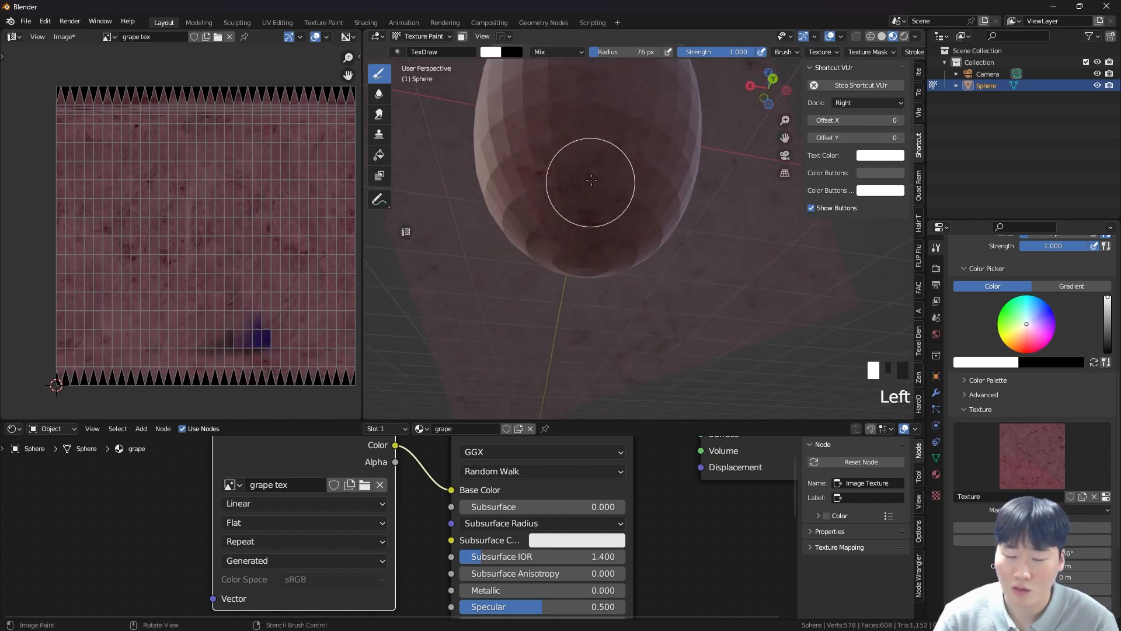
key("ctrl+z")
- Return to Object Mode and examine the painted grape and its image for leftover unpainted patches
scroll(596, 176, "down", 1)
mouse_move(596, 177)
middle_mouse_down("shift")
mouse_move(593, 167)
mouse_move(657, 301)
middle_mouse_up("shift")
scroll(657, 301, "down", 2)
middle_click_drag(646, 258, 675, 200)
key("Tab")
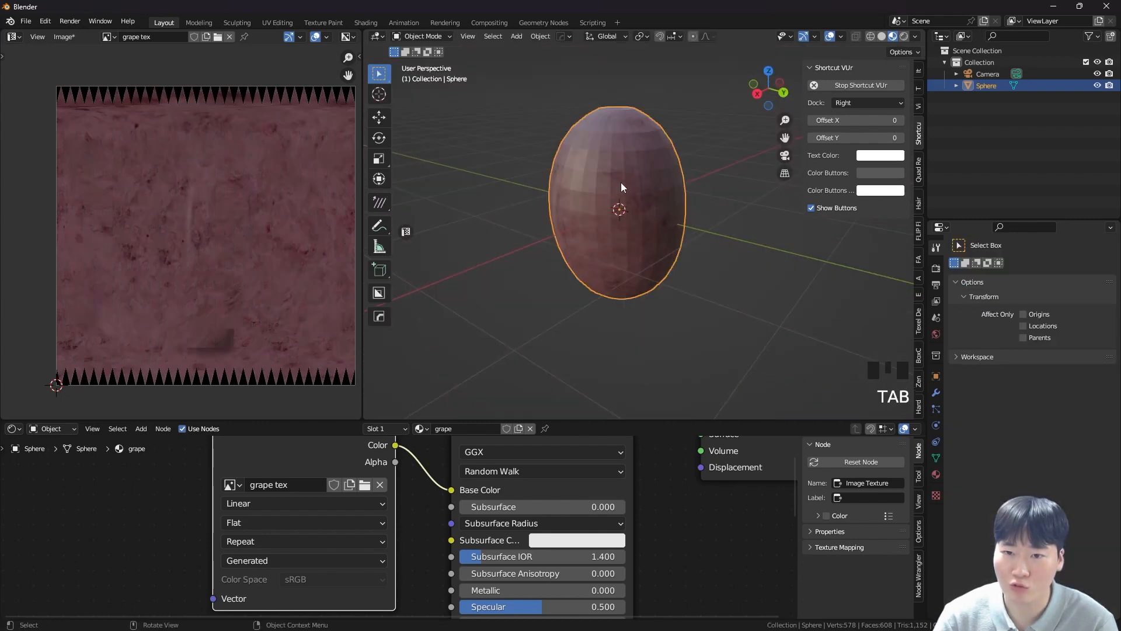
middle_click_drag(584, 205, 558, 235)
scroll(642, 193, "up", 2)
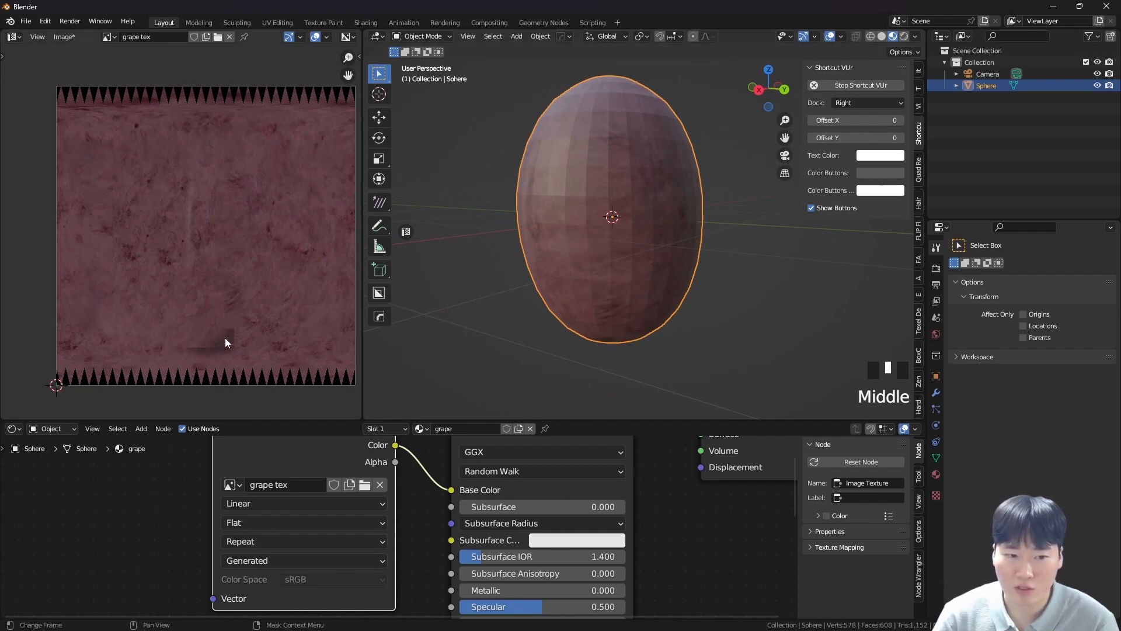
middle_click_drag(599, 251, 661, 256)
- Re-enter Texture Paint mode, paint over the dark patch near the grape's lower end and move the stencil aside
key("ctrl+Tab")
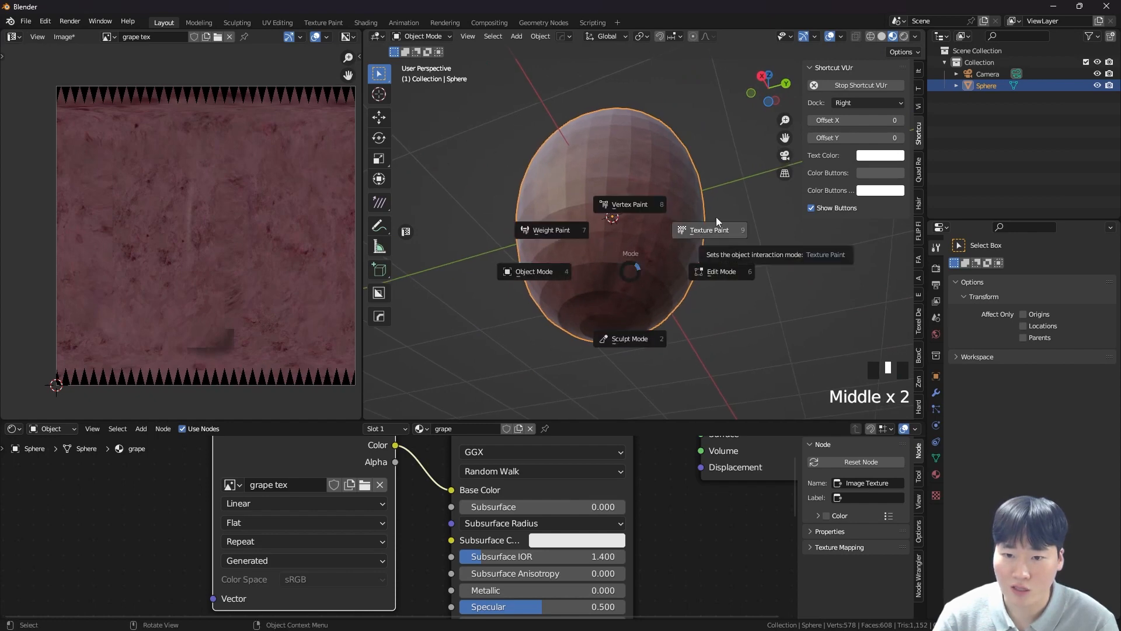
left_click(715, 216)
left_click(601, 272)
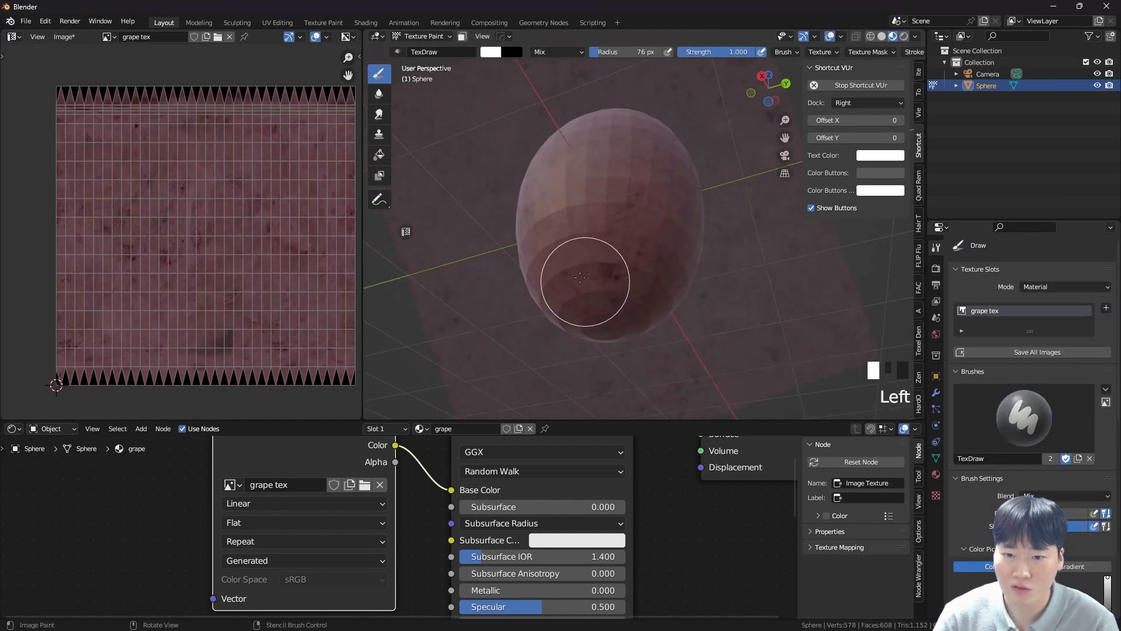
right_click(763, 275)
- Switch back to Object Mode, apply Shade Smooth to the grape and inspect its skin up close
middle_click_drag(652, 254, 711, 280)
scroll(580, 200, "down", 3)
middle_click_drag(579, 200, 676, 246, "shift")
key("ctrl+Tab")
left_click(581, 251)
middle_click_drag(581, 251, 692, 177)
right_click(636, 152)
left_click(636, 152)
scroll(623, 183, "up", 6)
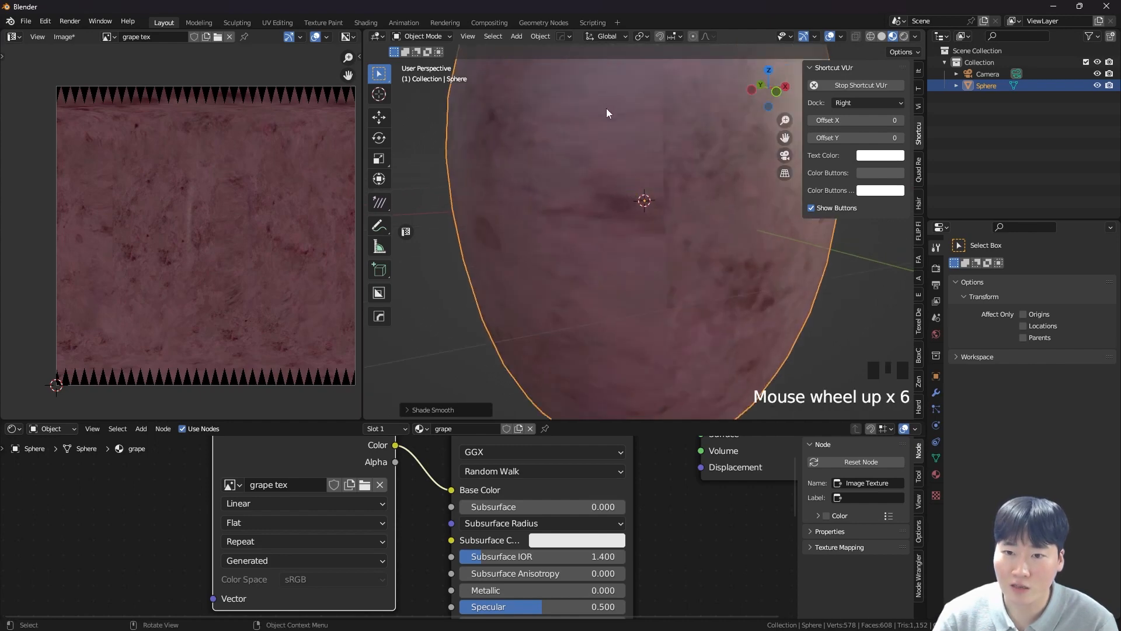
scroll(606, 215, "down", 6)
- Return to Texture Paint mode and paint the stencil texture down the blurry, stretched area of the skin
key("ctrl+Tab")
left_click(654, 181)
right_click_drag(586, 217, 562, 210)
mouse_move(617, 127)
left_mouse_down()
mouse_move(624, 282)
mouse_move(655, 268)
left_mouse_up()
- Reposition the stencil over another side of the grape, reduce the brush radius to 65 px and repaint that side
right_click_drag(568, 226, 900, 251)
mouse_move(643, 226)
middle_mouse_down()
mouse_move(799, 235)
mouse_move(817, 222)
mouse_move(698, 260)
mouse_move(806, 290)
middle_mouse_up()
right_click_drag(806, 291, 595, 266)
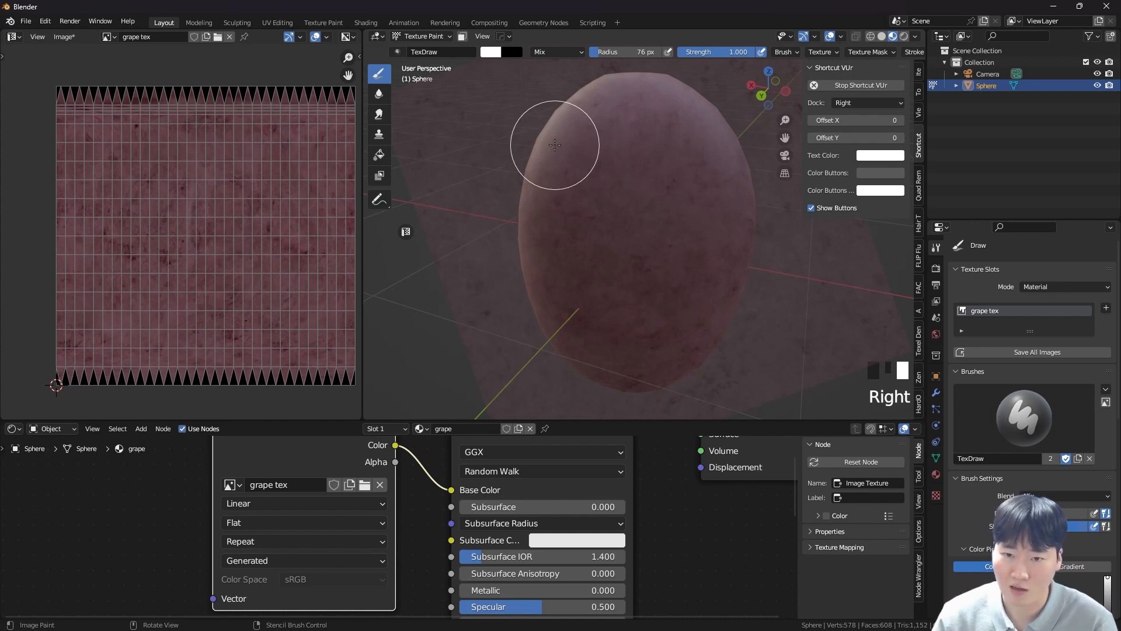
key("f")
left_click(621, 162)
left_click_drag(632, 131, 629, 226)
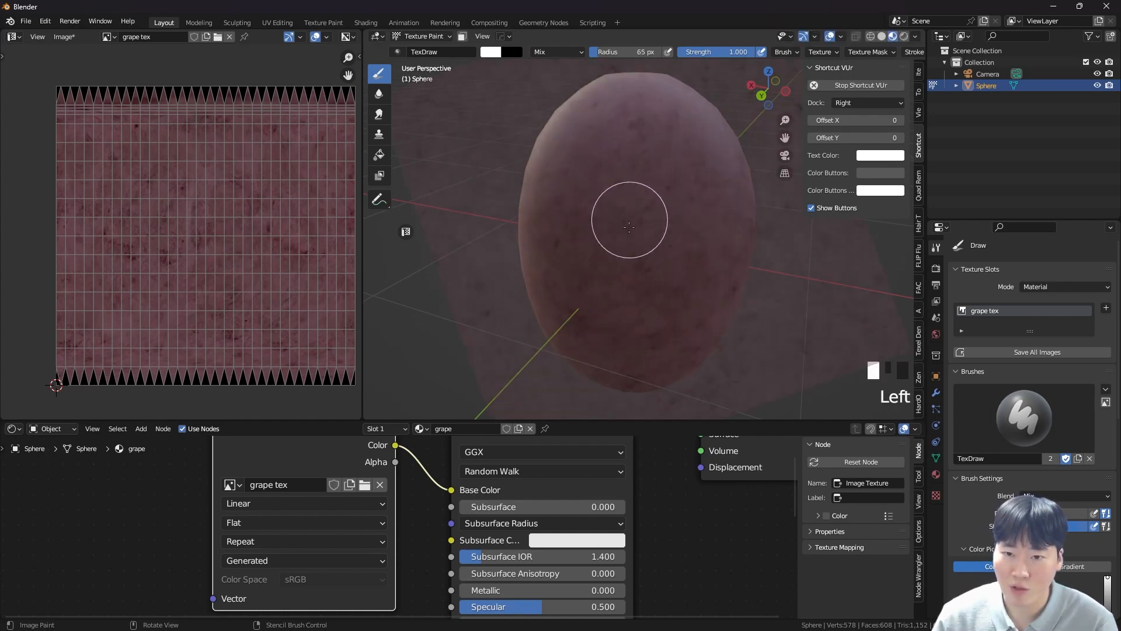
- Place the stencil over the grape's X-facing side and repaint the skin texture near its upper end
middle_click_drag(625, 348, 642, 274)
key("grave")
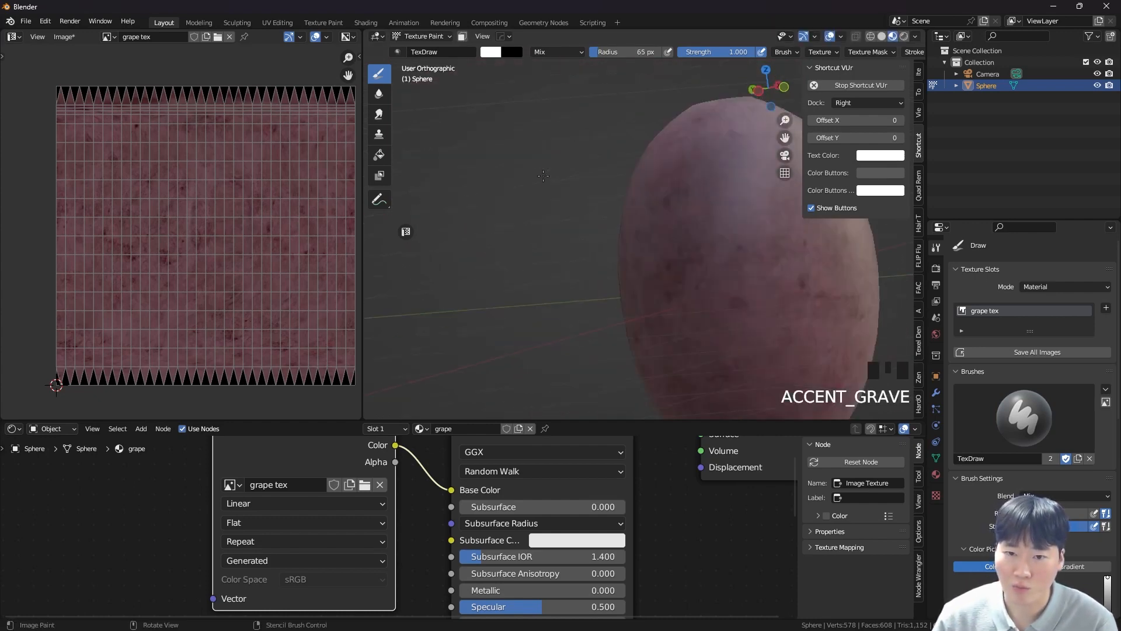
scroll(655, 232, "down", 2)
middle_click_drag(654, 232, 611, 208, "shift")
scroll(610, 209, "down", 2, "shift")
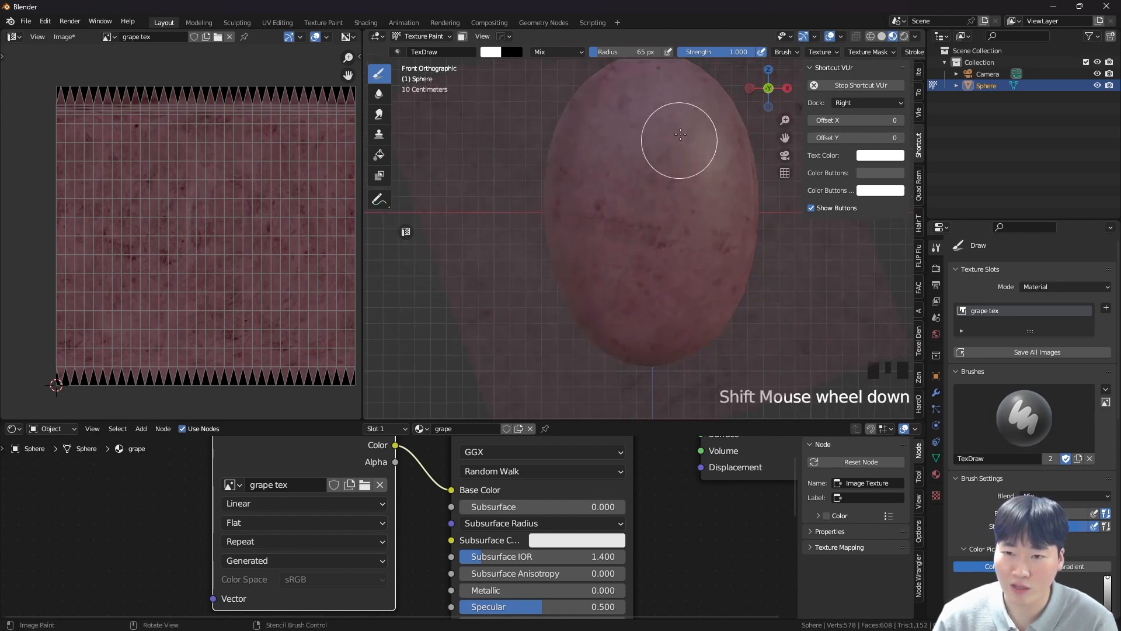
mouse_move(679, 177)
middle_mouse_down()
mouse_move(608, 175)
mouse_move(603, 185)
middle_mouse_up()
right_click(619, 192)
right_click_drag(604, 185, 583, 170)
left_click_drag(583, 153, 583, 145)
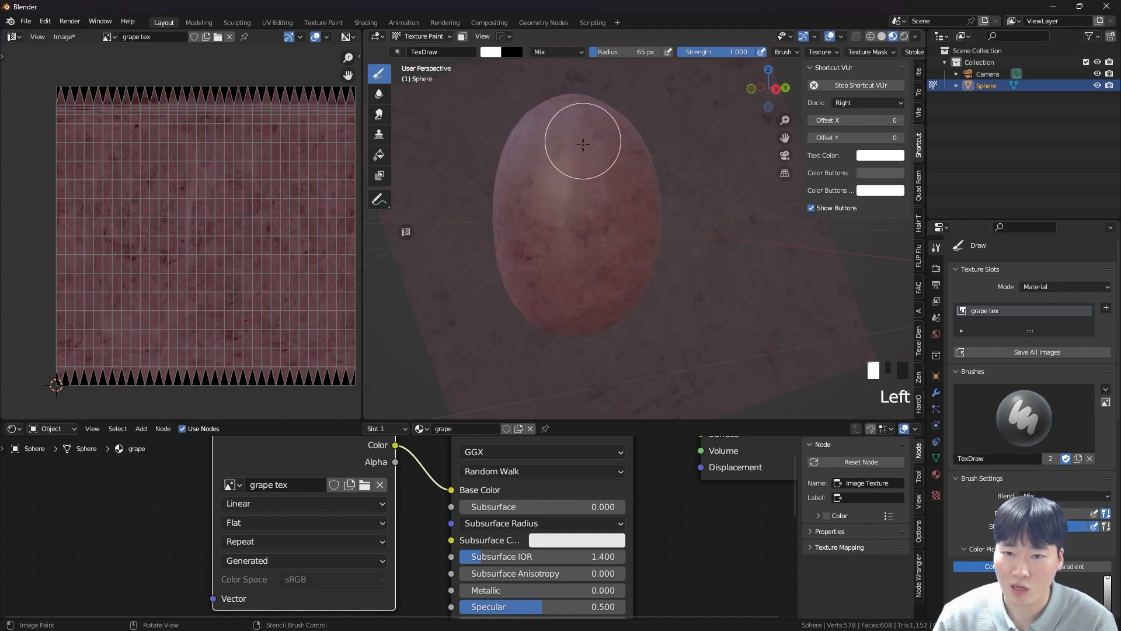
- Widen the UV editor area, change it to an Image Editor and set its mode to Paint
left_click_drag(363, 243, 619, 258)
scroll(233, 283, "up", 1)
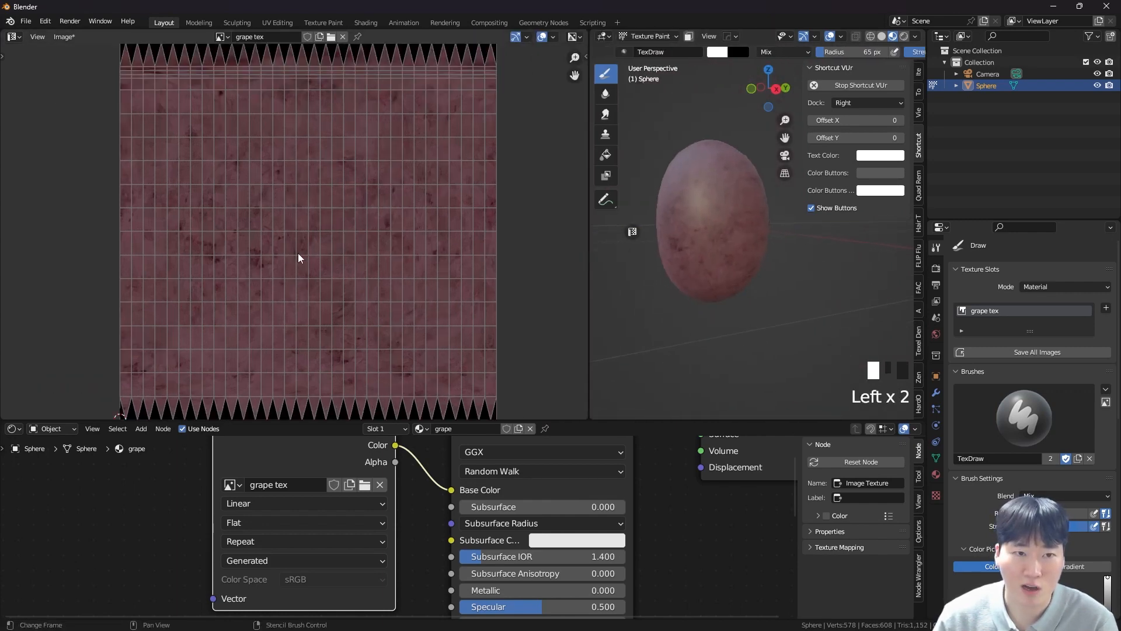
left_click(13, 36)
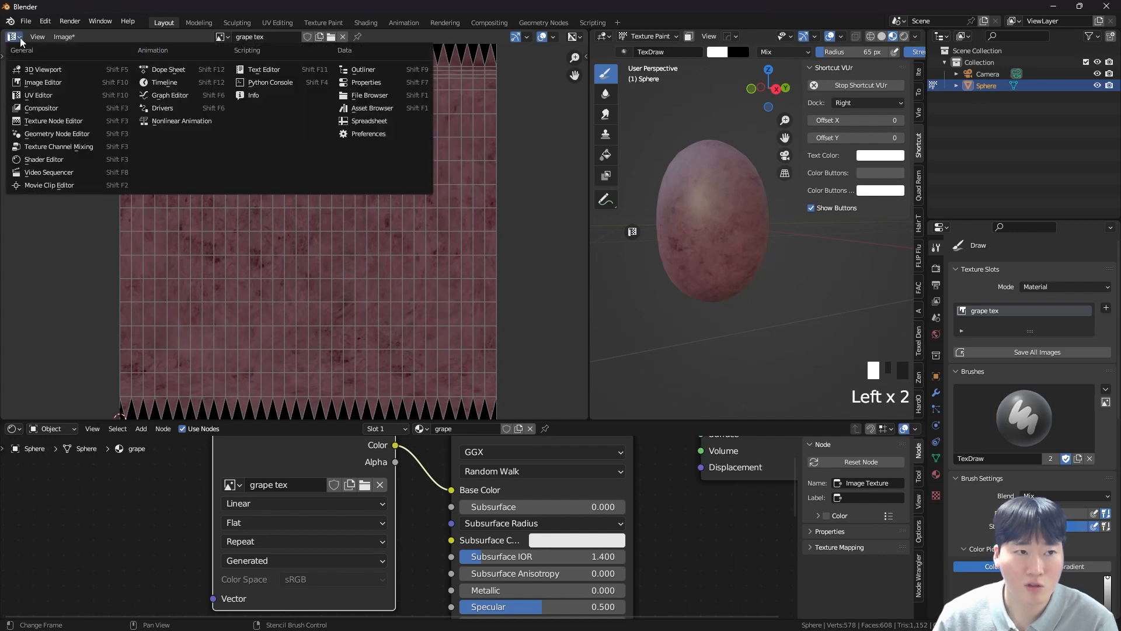
left_click(42, 83)
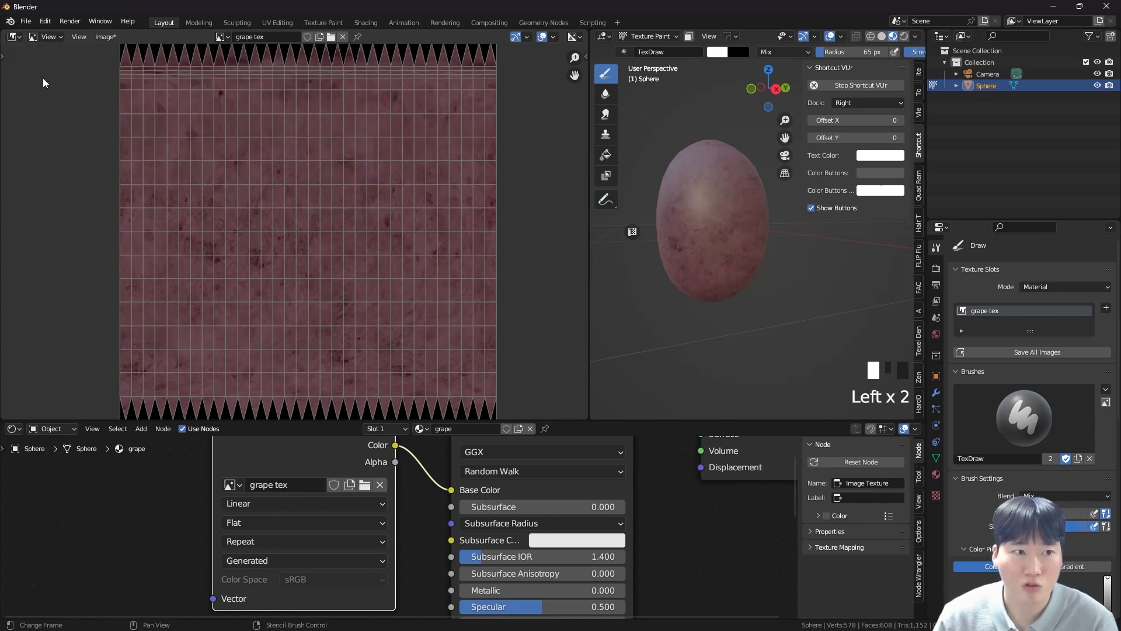
left_click(49, 37)
left_click(53, 63)
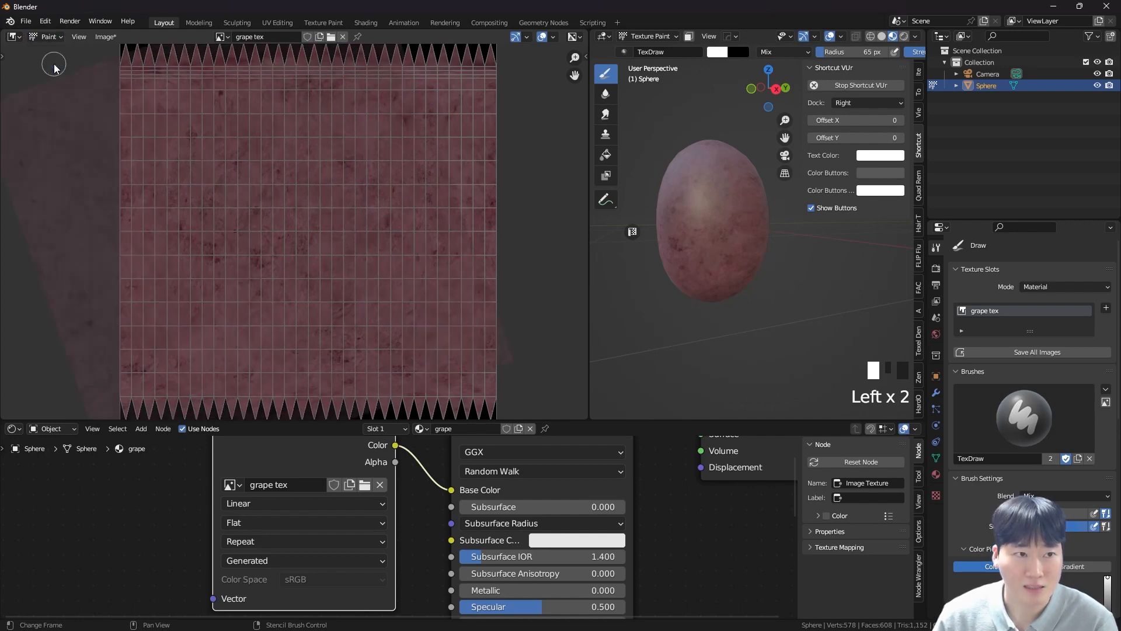
- Enlarge the brush radius to 266 px and fit the stencil over the whole grape tex image
right_click(180, 130)
key("f")
left_click(230, 133)
mouse_move(342, 145)
right_mouse_down()
mouse_move(448, 160)
mouse_move(450, 218)
mouse_move(393, 193)
mouse_move(405, 192)
right_mouse_up()
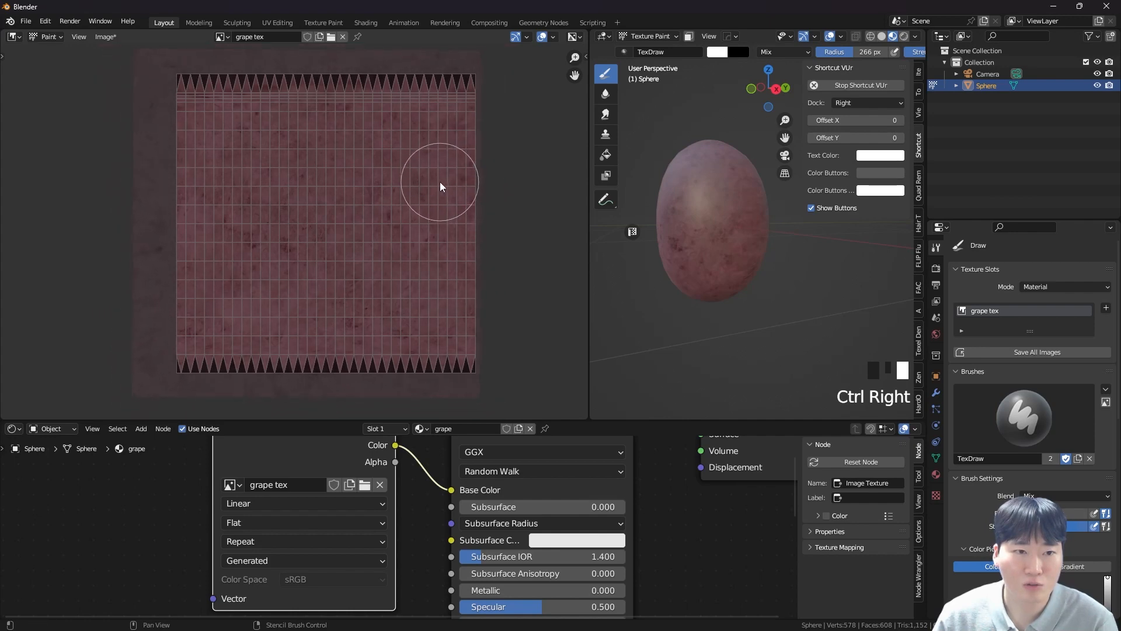
right_click_drag(437, 182, 380, 161, "shift")
- Paint the stencil texture across the entire grape tex image in the Image Editor, including its jagged edges
mouse_move(209, 111)
left_mouse_down()
mouse_move(220, 100)
mouse_move(435, 115)
left_mouse_up()
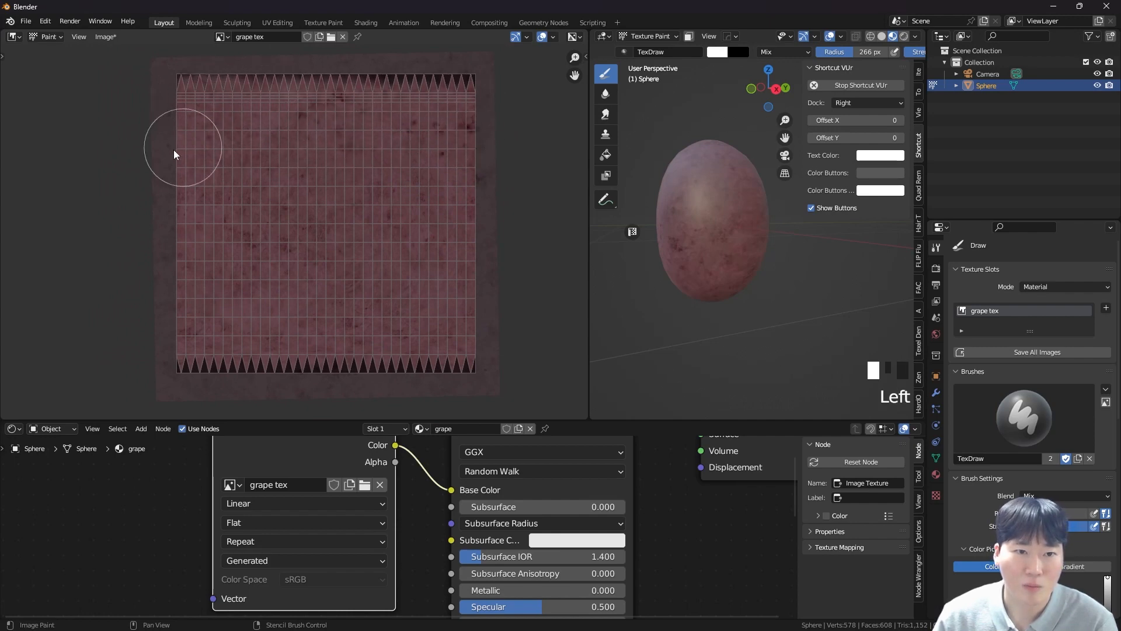
left_click_drag(309, 198, 190, 215)
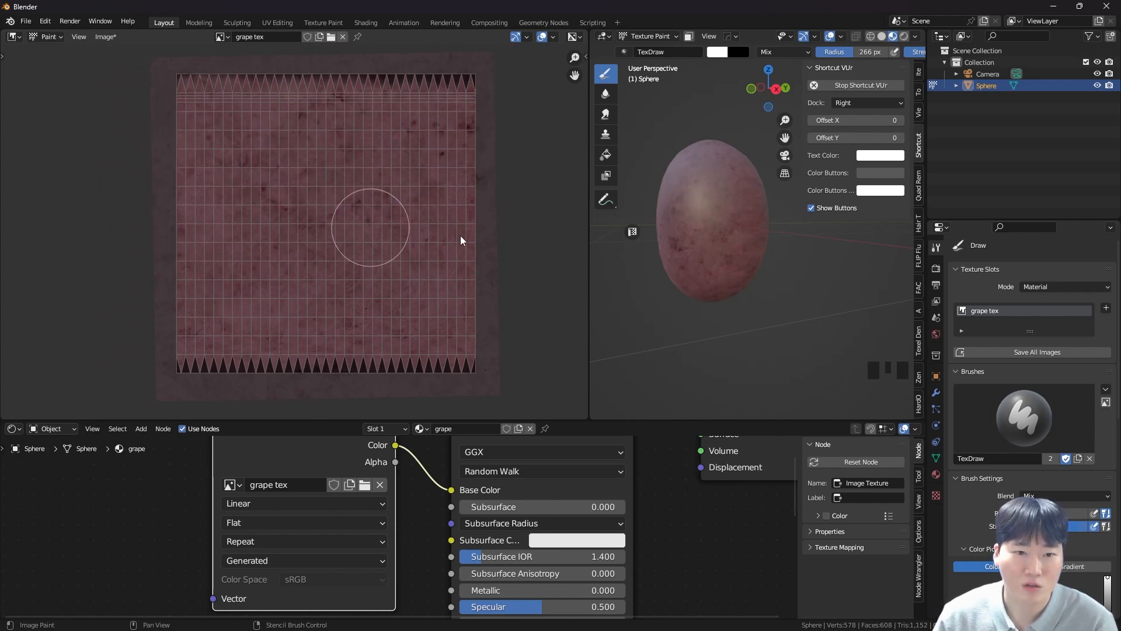
mouse_move(224, 328)
left_mouse_down()
mouse_move(488, 347)
mouse_move(156, 357)
mouse_move(177, 350)
left_mouse_up()
- Move the stencil off the image and examine the UV seam on the grape
right_click_drag(611, 247, 562, 230)
middle_click_drag(695, 248, 818, 256)
scroll(697, 220, "up", 4)
middle_click_drag(697, 220, 789, 228)
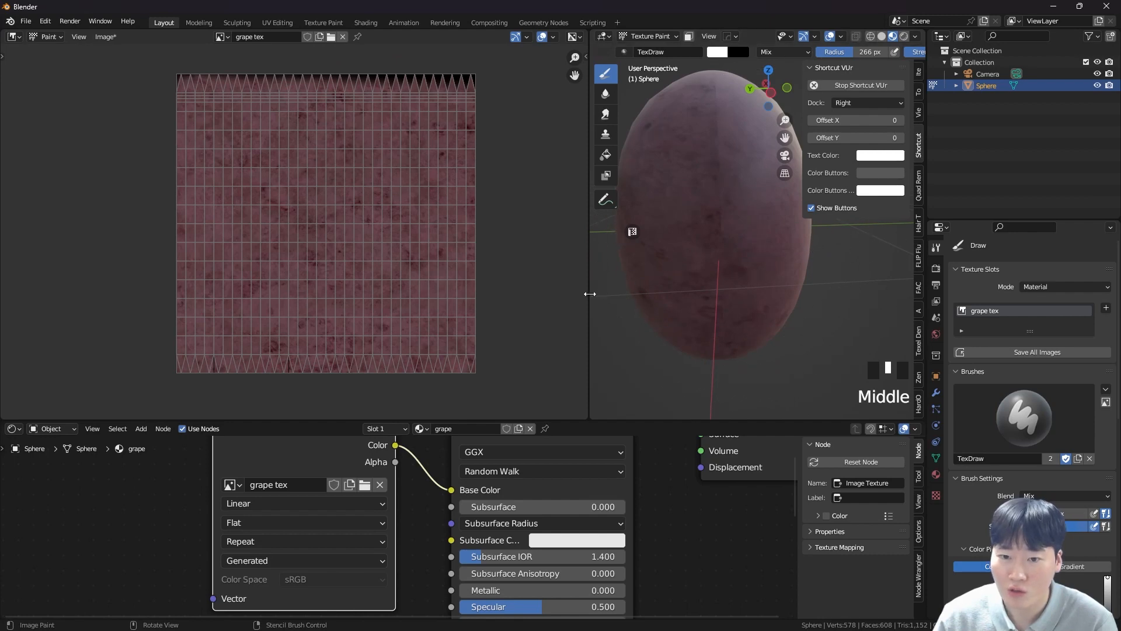
- Widen the 3D viewport and fit the stencil over the grape's seam side
left_click_drag(590, 294, 291, 294)
scroll(596, 225, "down", 2)
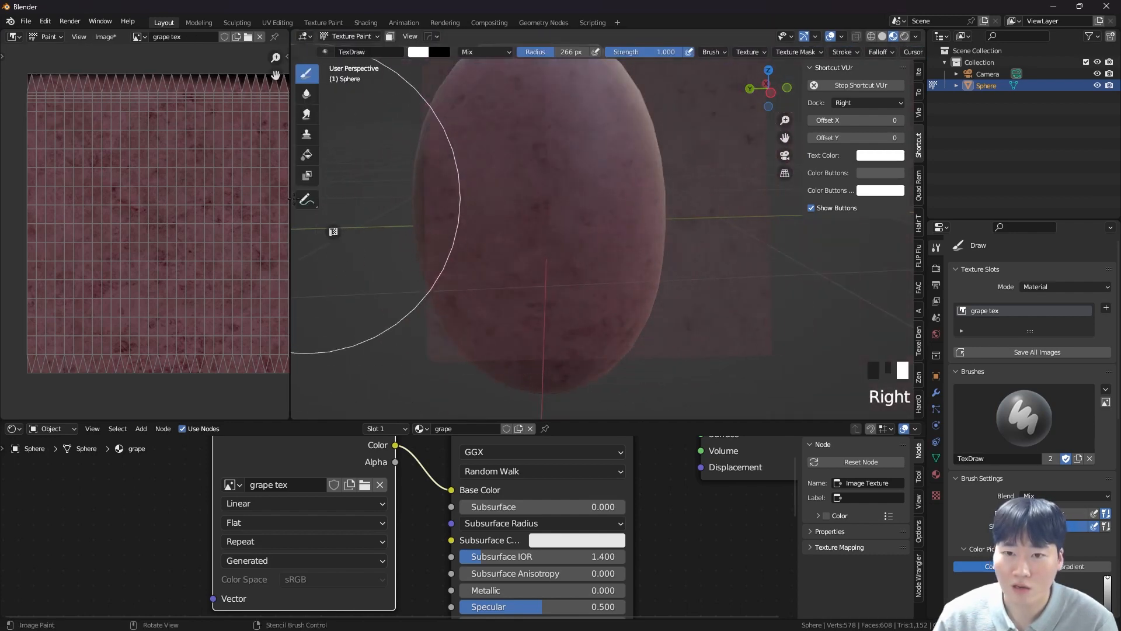
scroll(552, 222, "down", 2)
right_click_drag(595, 222, 608, 228, "ctrl")
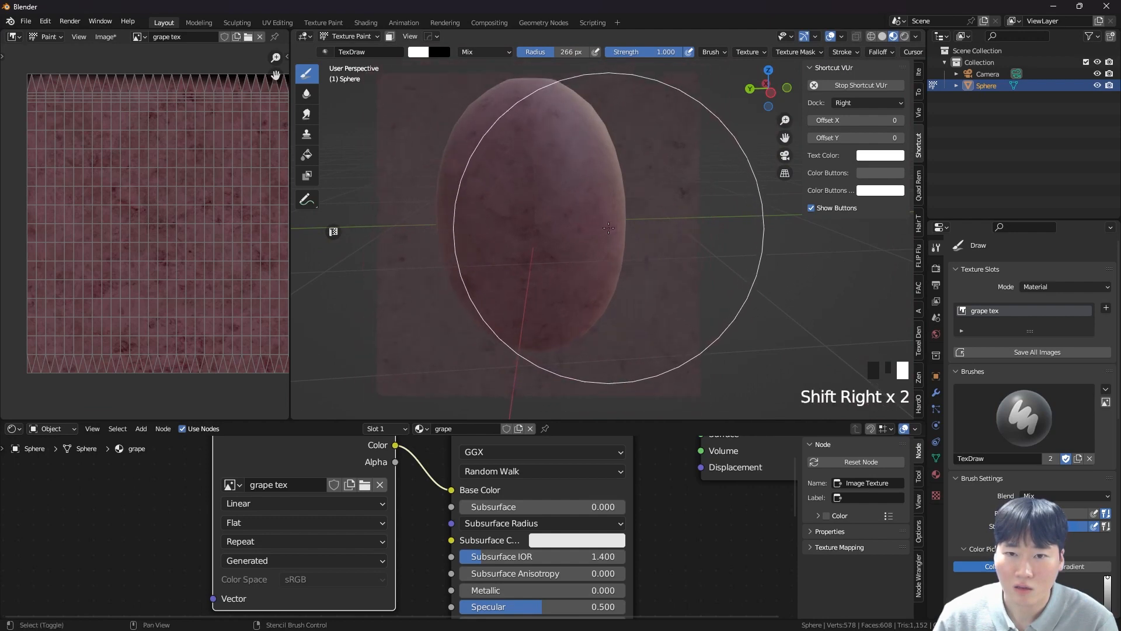
- Reduce the brush radius to 62 px, paint the skin texture down the seam and move the stencil aside
key("f")
left_click(528, 130)
key("f")
left_click(532, 181)
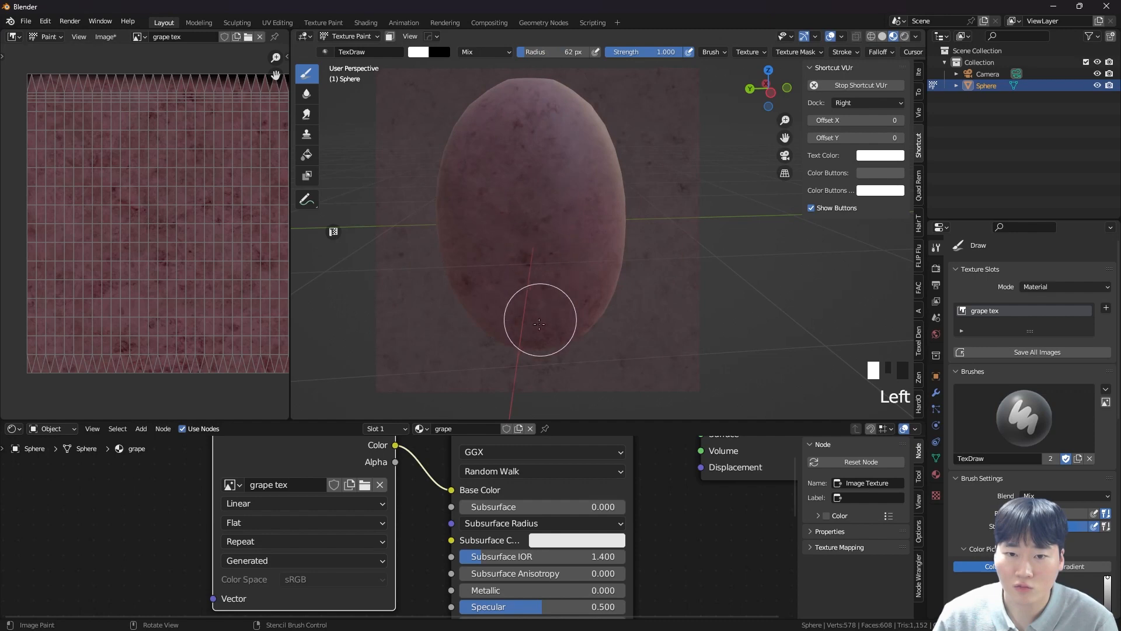
right_click_drag(551, 293, 746, 230)
- Examine the pinched texture around the grape's upper pole
middle_click_drag(746, 230, 656, 239)
scroll(551, 195, "down", 2)
scroll(583, 175, "up", 6)
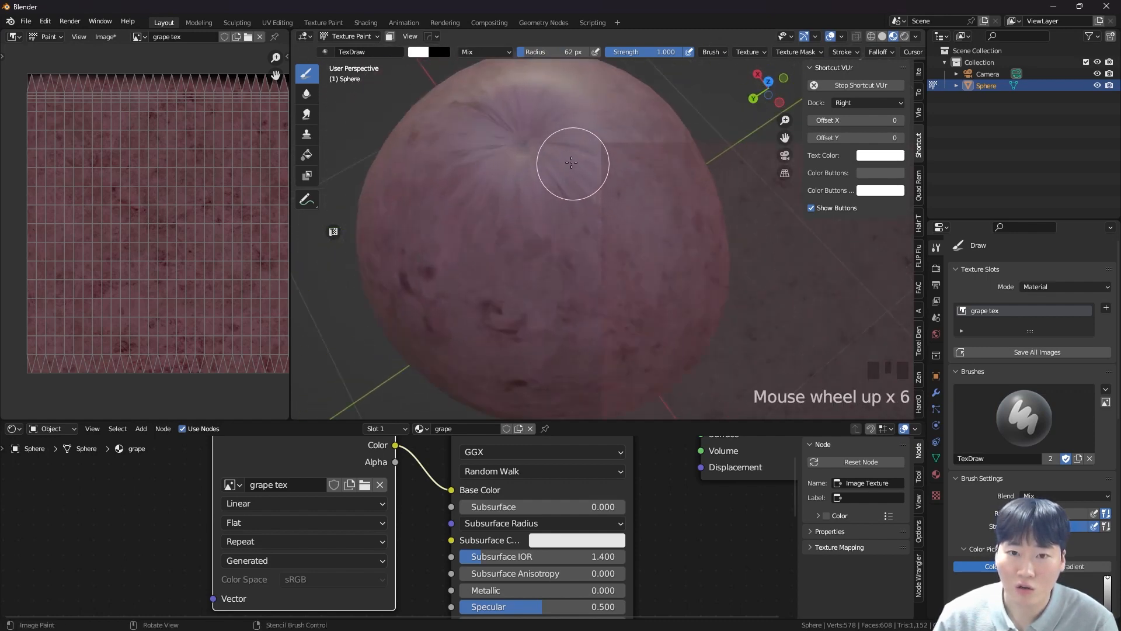
scroll(558, 166, "up", 4)
scroll(535, 179, "down", 5)
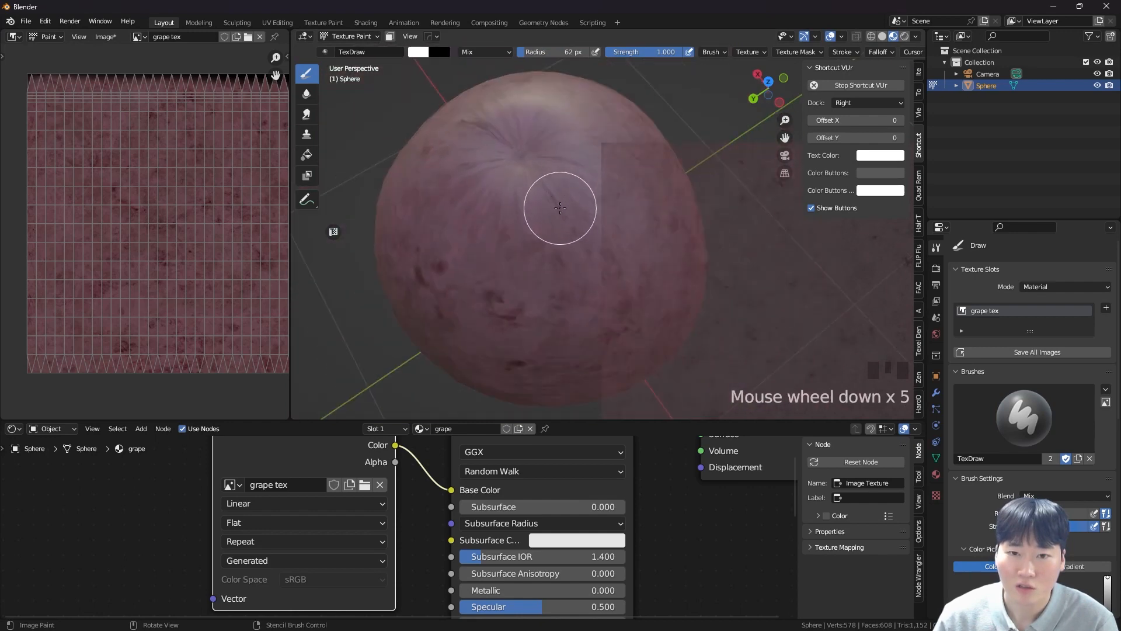
scroll(560, 207, "down", 3)
- Place the stencil over the grape's underside, paint over the lower pole and move the stencil off the grape
middle_click_drag(549, 240, 592, 226)
scroll(543, 195, "down", 3)
right_click(556, 250)
scroll(562, 260, "up", 2)
left_click(555, 214)
left_click_drag(527, 196, 578, 251)
right_click_drag(578, 251, 782, 272)
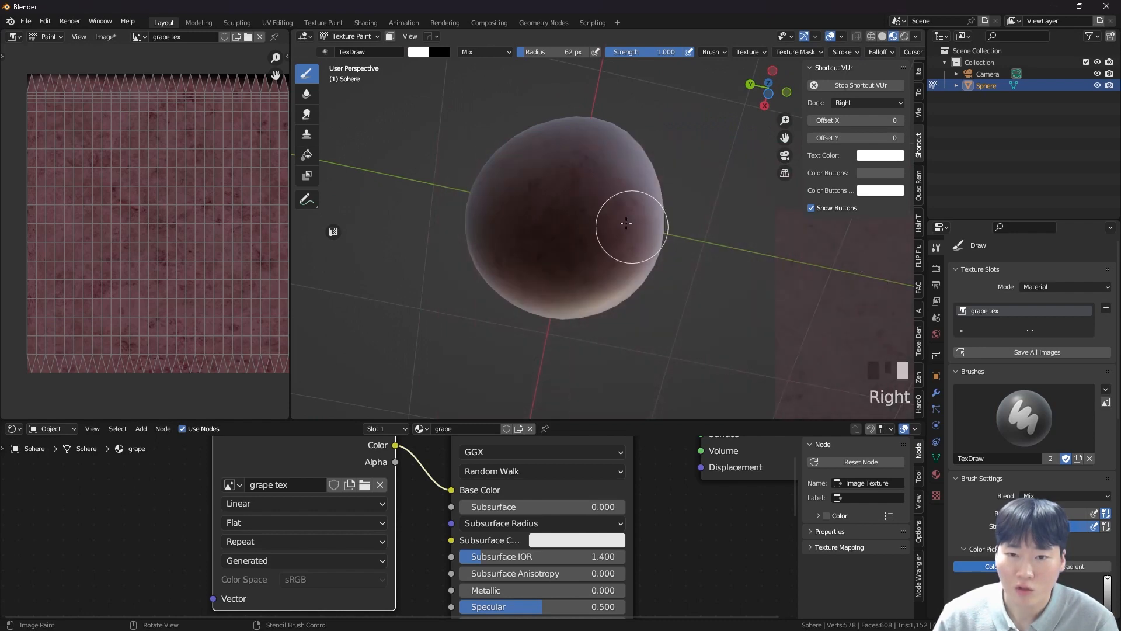
- Switch the grape to Object Mode and inspect its painted skin from the side
middle_click_drag(632, 227, 626, 275)
key("ctrl+Tab")
scroll(545, 188, "down", 5)
middle_click_drag(545, 188, 586, 254, "shift")
scroll(577, 204, "up", 4)
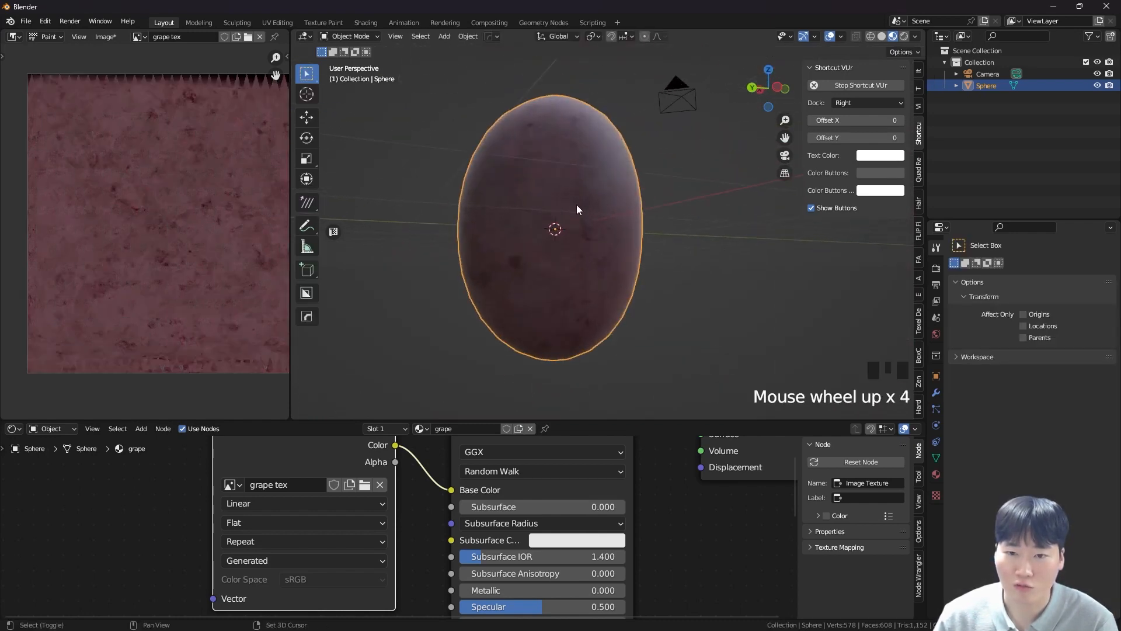
middle_click_drag(577, 205, 592, 201, "shift")
- Show the toolbar and tool settings in the image editor, return the grape to Texture Paint mode and widen the 3D viewport
left_click(4, 57)
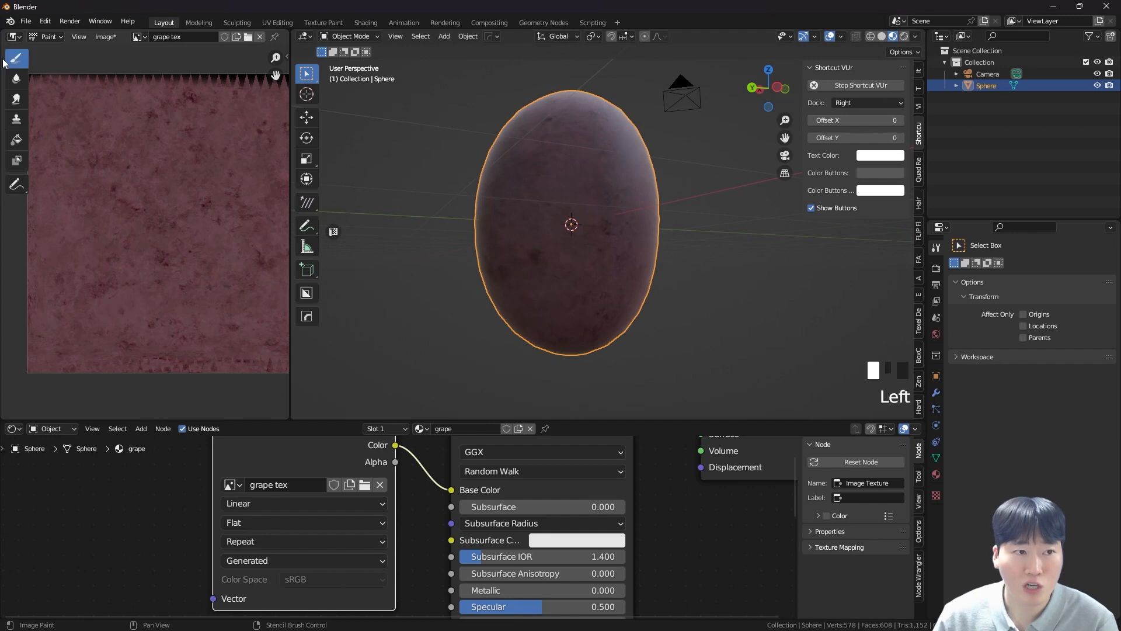
left_click_drag(290, 105, 480, 106)
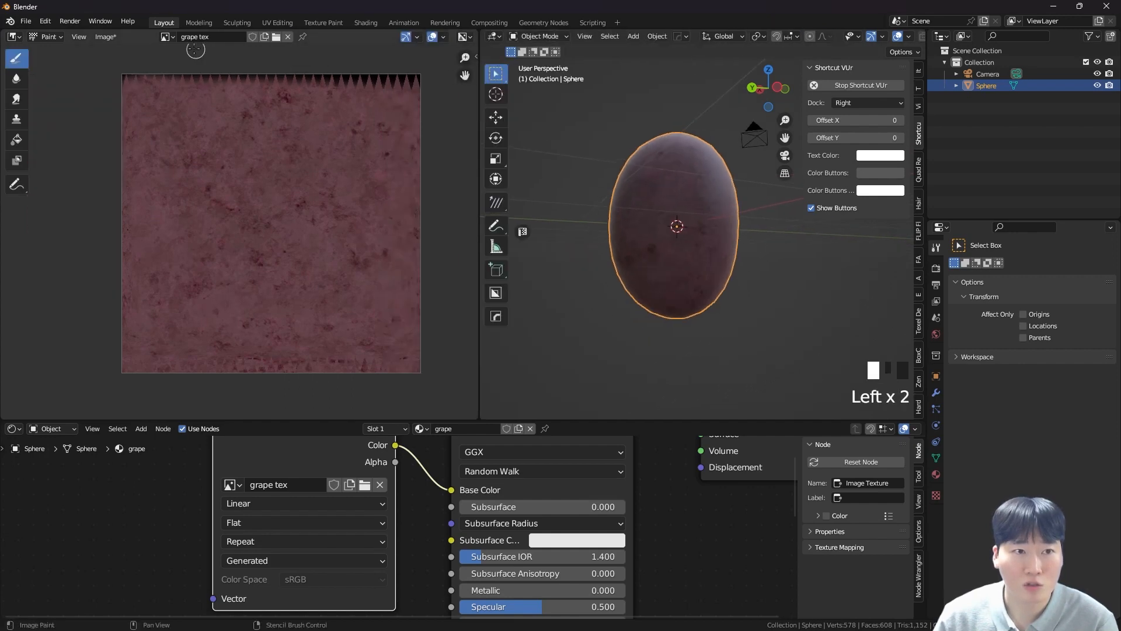
right_click(138, 38)
left_click(136, 58)
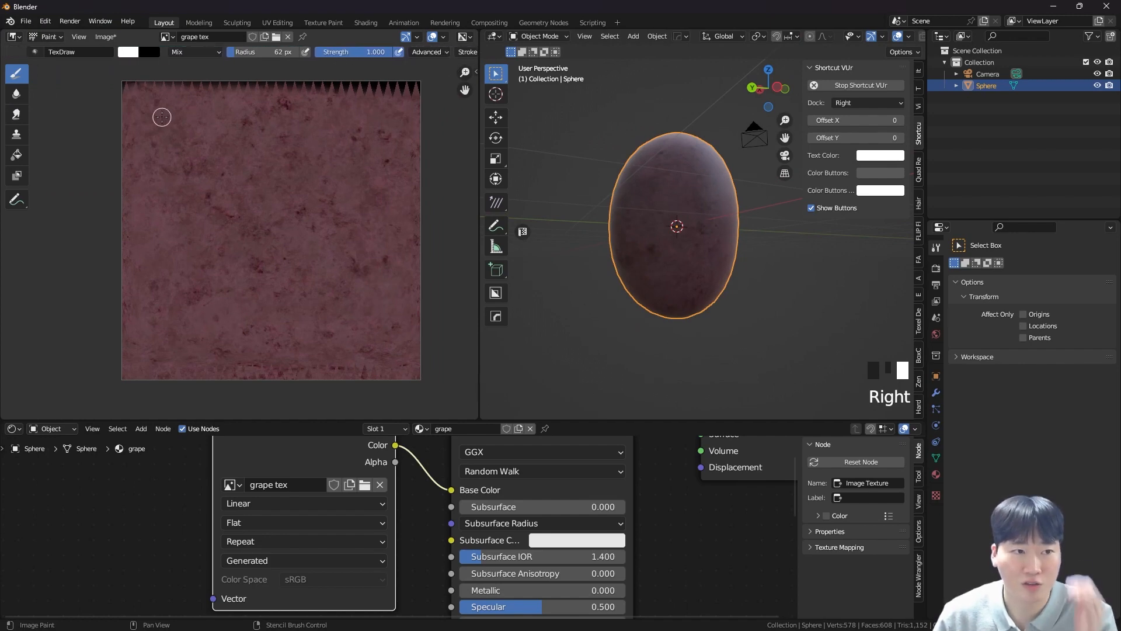
key("Tab")
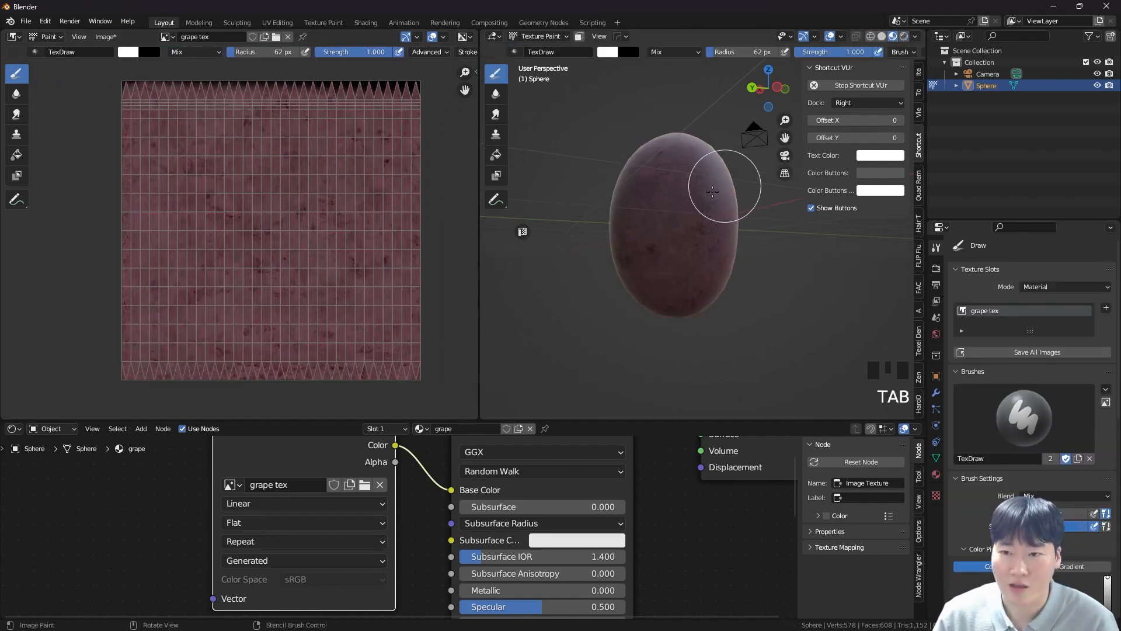
left_click_drag(462, 228, 245, 222)
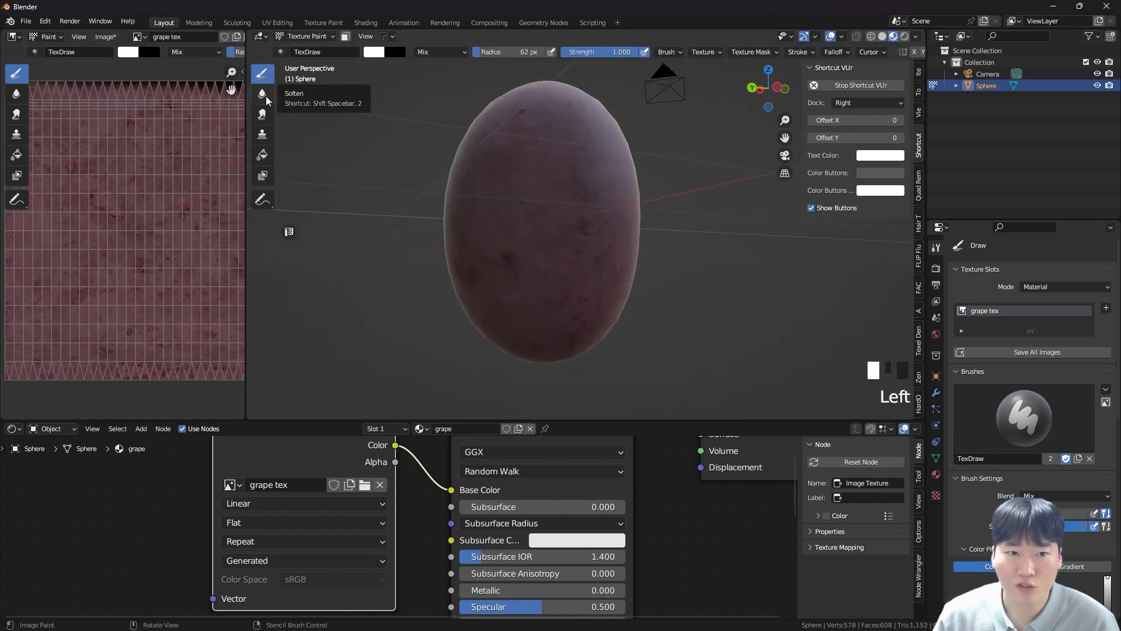
- Try the Soften tool on the dark spot in the grape's skin and undo the stroke
scroll(520, 137, "up", 7)
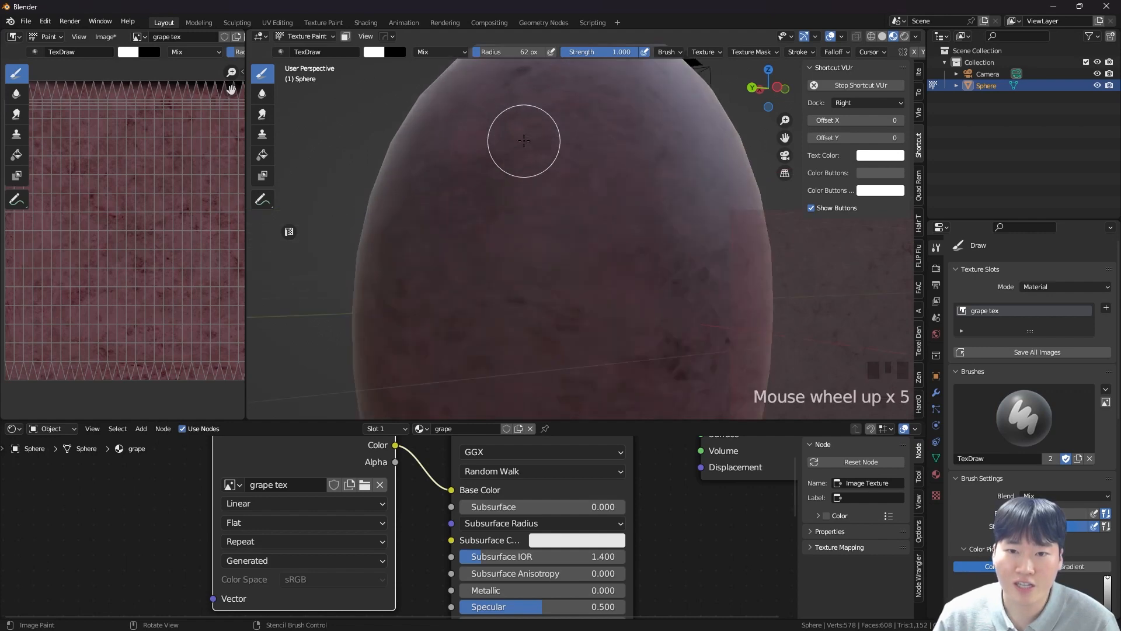
mouse_move(527, 138)
middle_mouse_down()
mouse_move(582, 175)
mouse_move(540, 176)
middle_mouse_up()
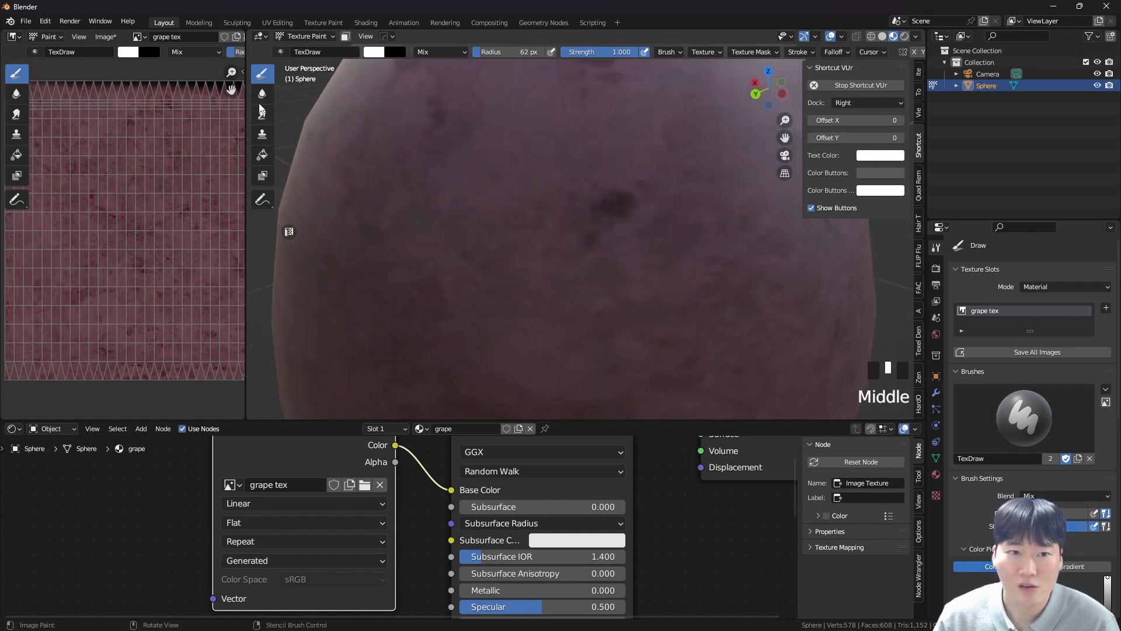
left_click(263, 94)
left_click_drag(605, 210, 626, 200)
scroll(623, 207, "up", 5)
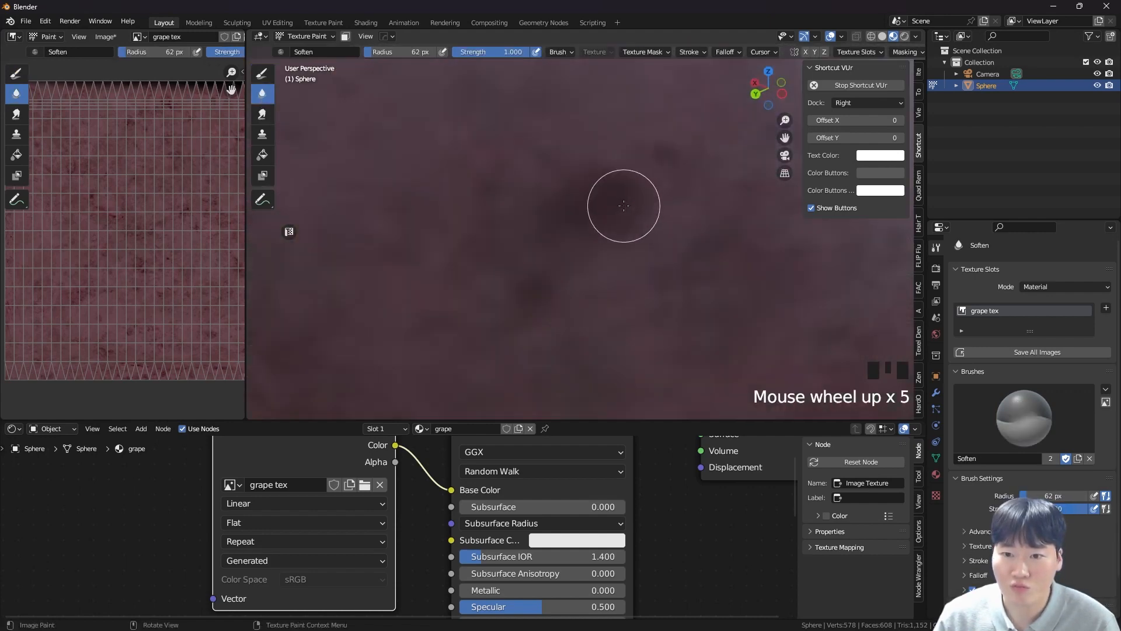
key("ctrl+z")
scroll(602, 212, "down", 2)
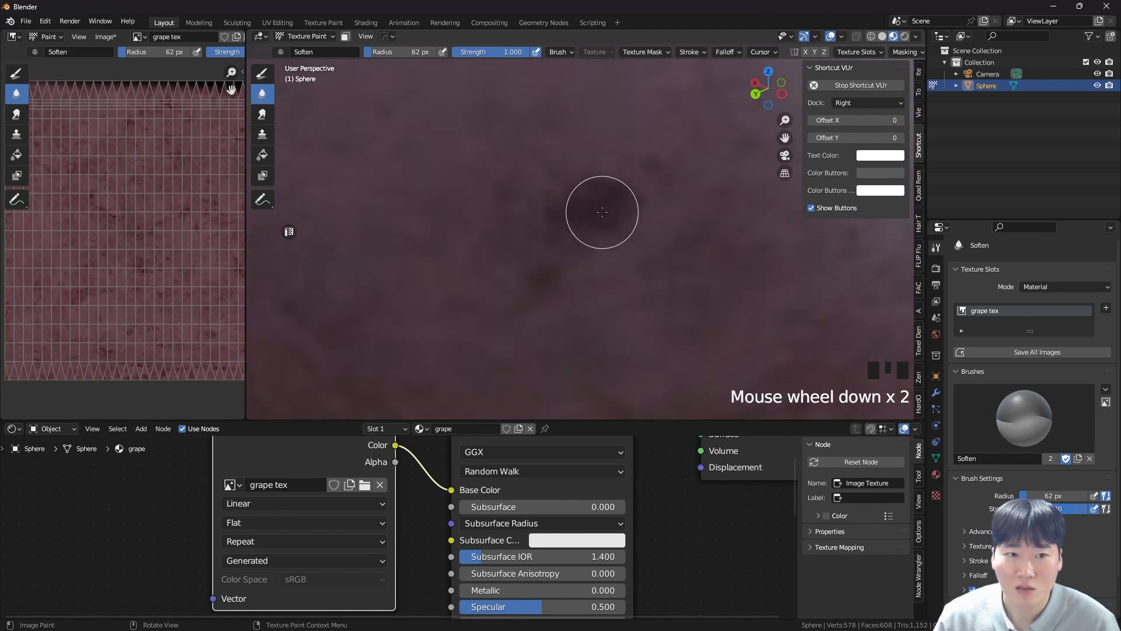
- Try the Smear tool with a sideways stroke from the dark spot and undo it
left_click(262, 114)
left_click_drag(575, 203, 347, 220)
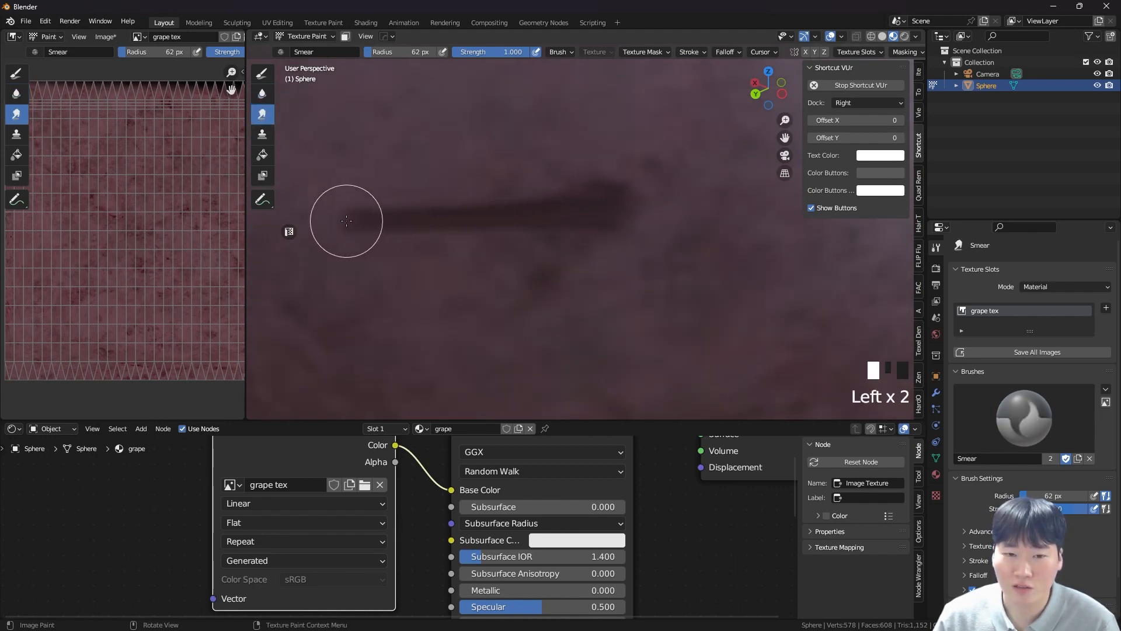
key("ctrl+z")
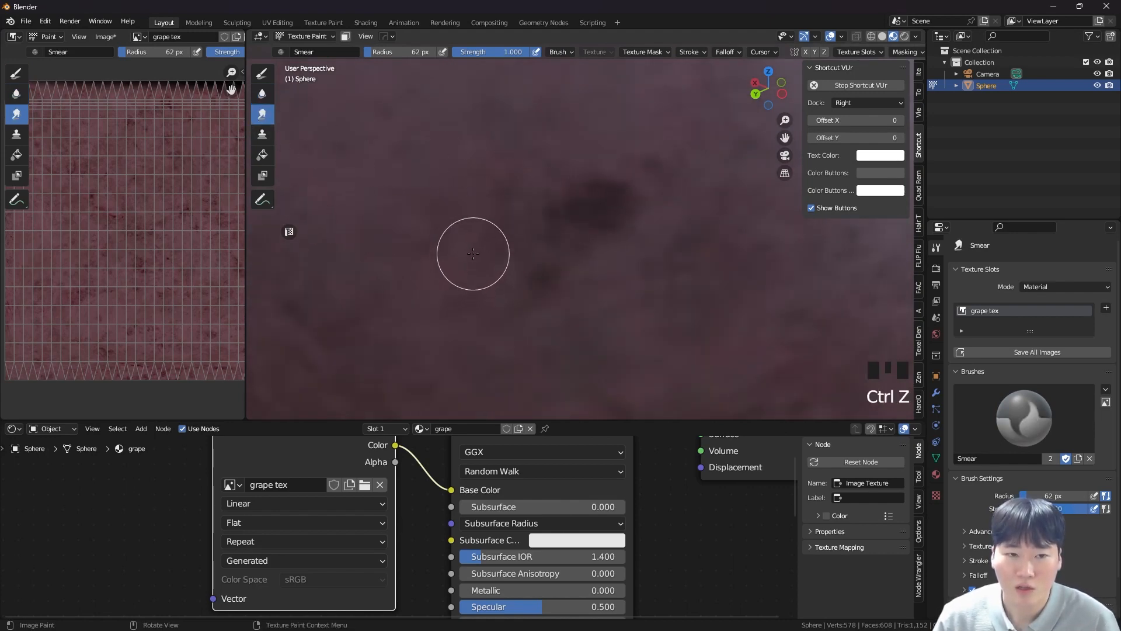
- With the Clone tool, sample the dark spot on the grape and stamp test copies, keeping only one below and beside the original
left_click(263, 134)
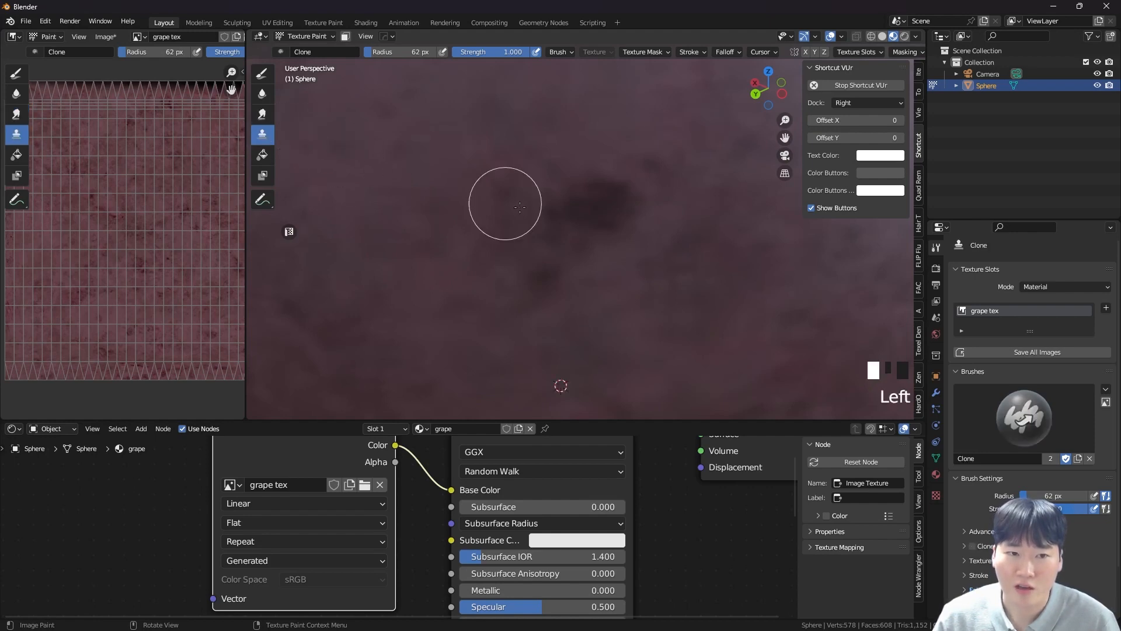
scroll(613, 234, "down", 7)
right_click(490, 288, "shift")
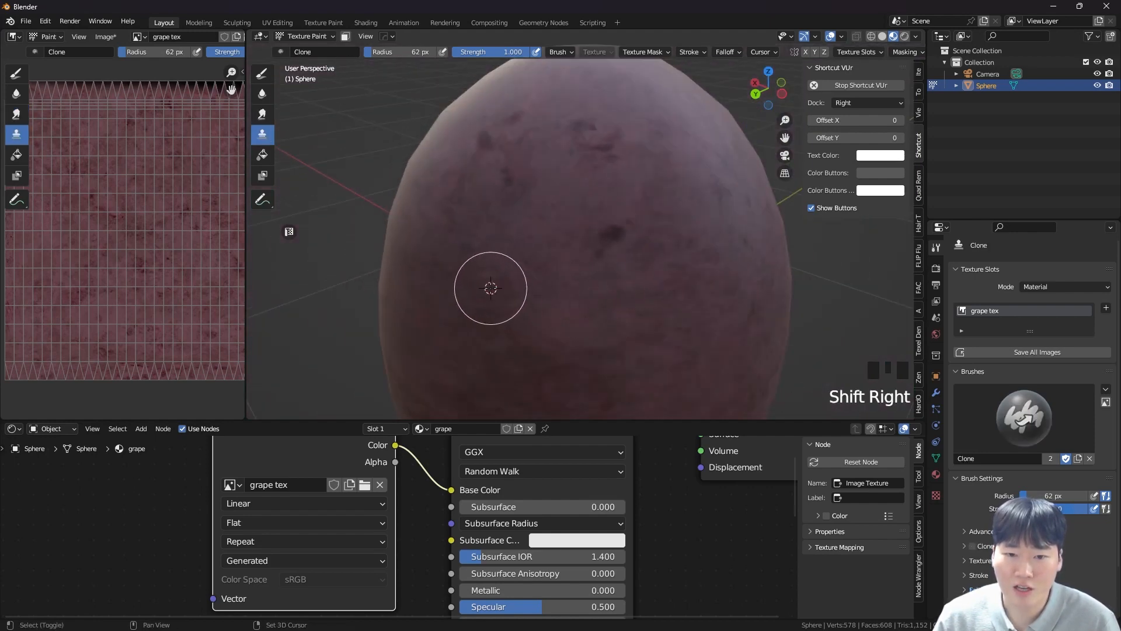
right_click(613, 233, "shift")
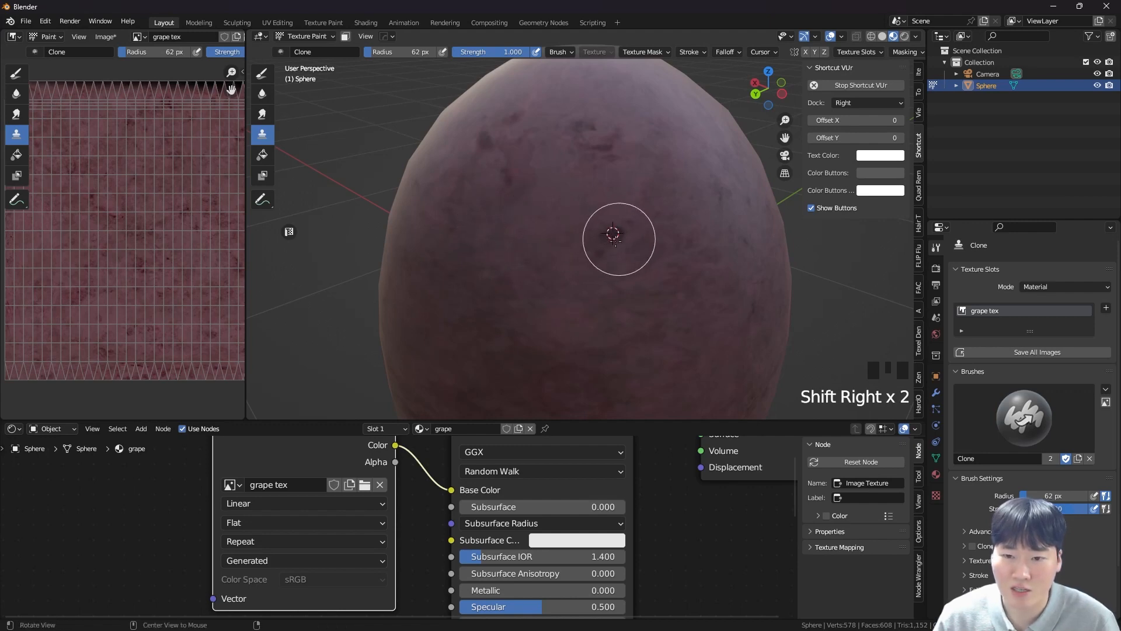
left_click(479, 231)
key("ctrl+z")
left_click(659, 169)
key("ctrl+z")
left_click(522, 231)
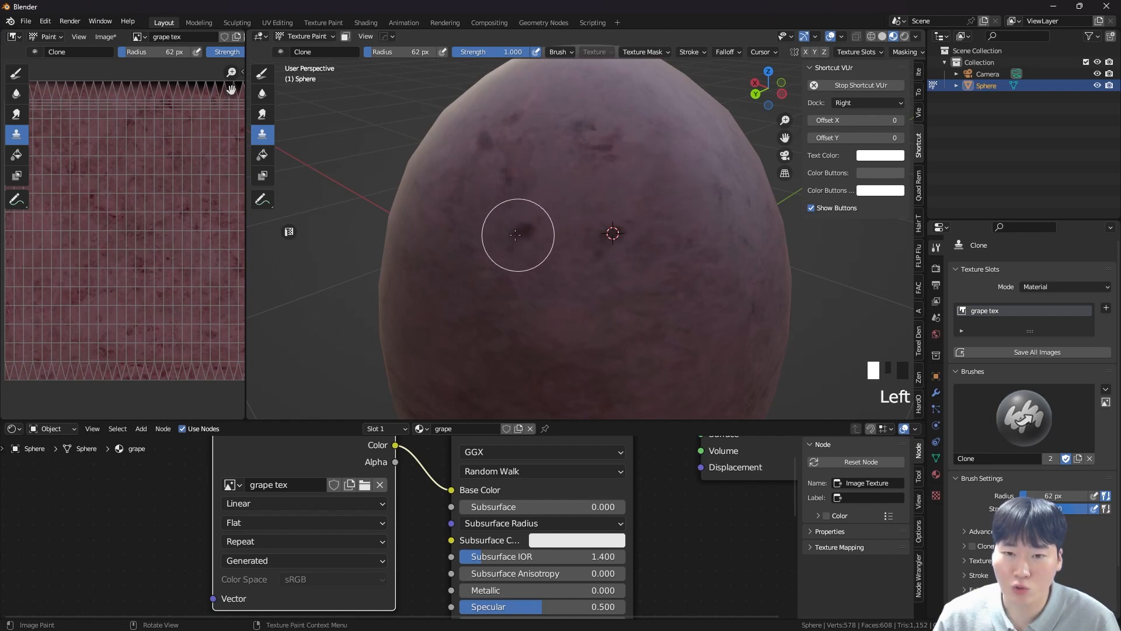
key("ctrl+z")
left_click(682, 290)
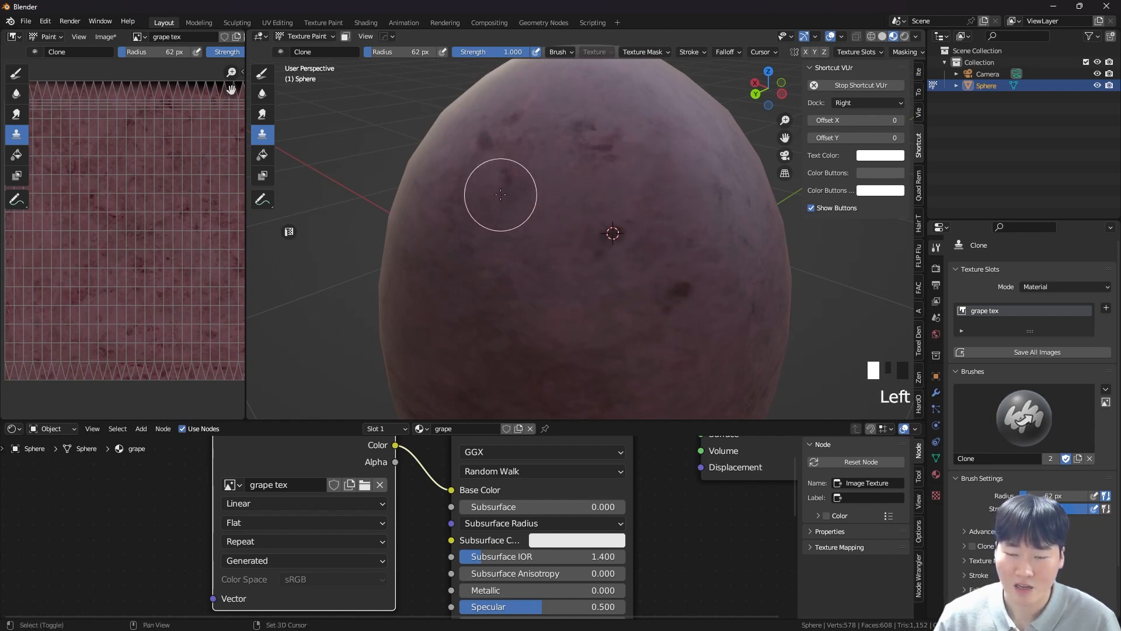
- Sample other skin areas near the top of the grape and clone them over the two dark spots
right_click(492, 145, "shift")
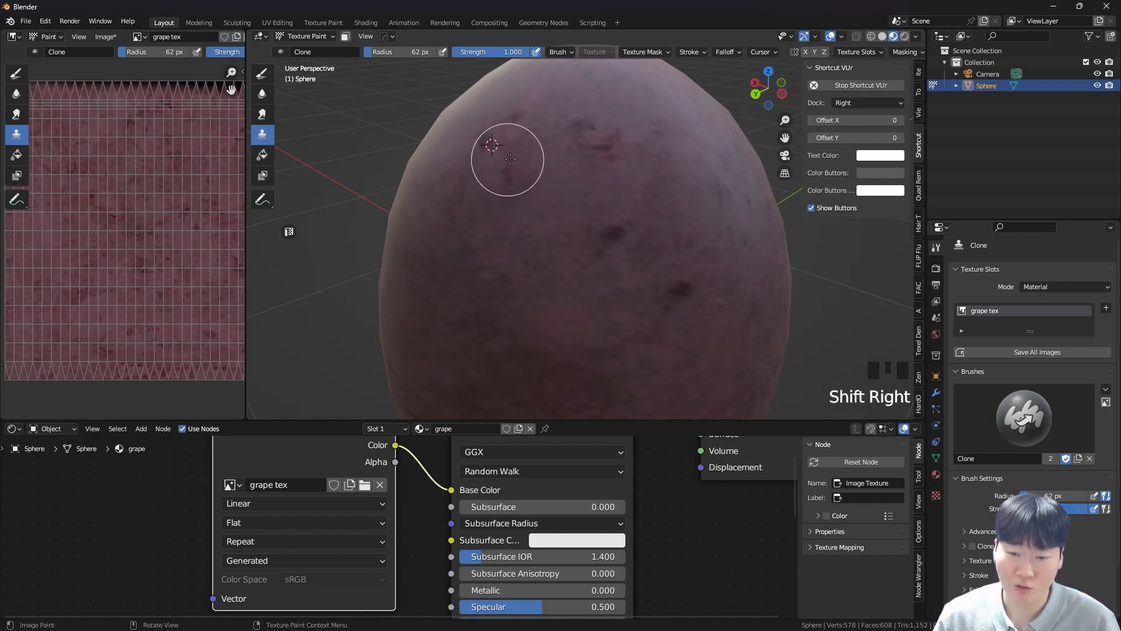
left_click_drag(624, 242, 611, 239)
right_click(539, 220, "shift")
left_click_drag(671, 292, 691, 321)
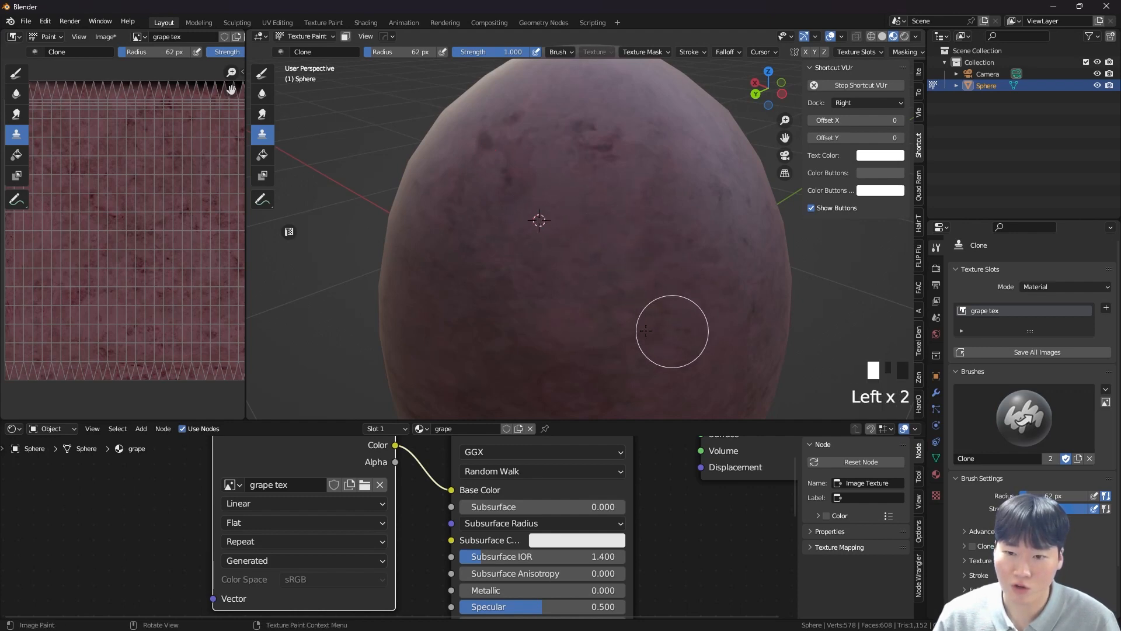
middle_click_drag(513, 189, 621, 231)
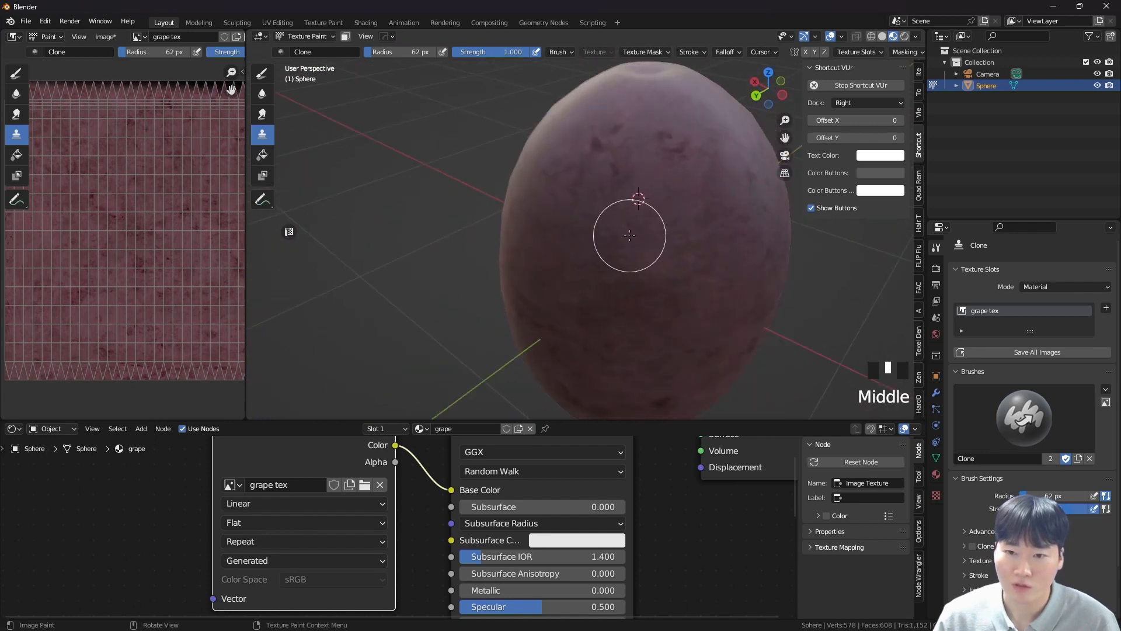
- In Edit Mode, select the faces across the middle of the grape's front side
key("ctrl+Tab")
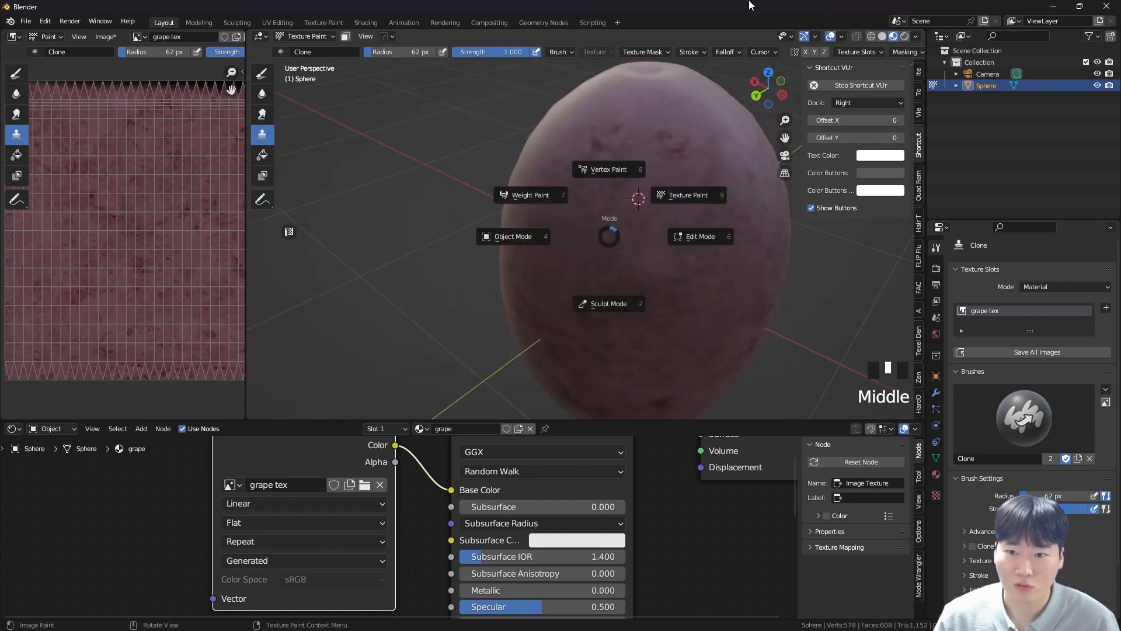
left_click(683, 194)
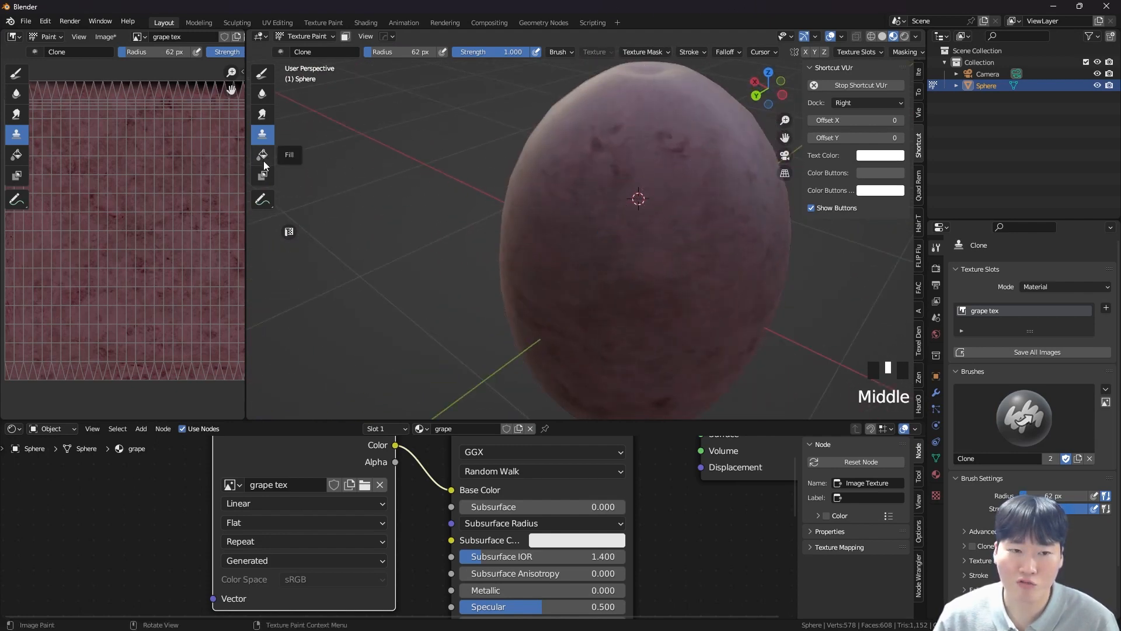
key("Tab")
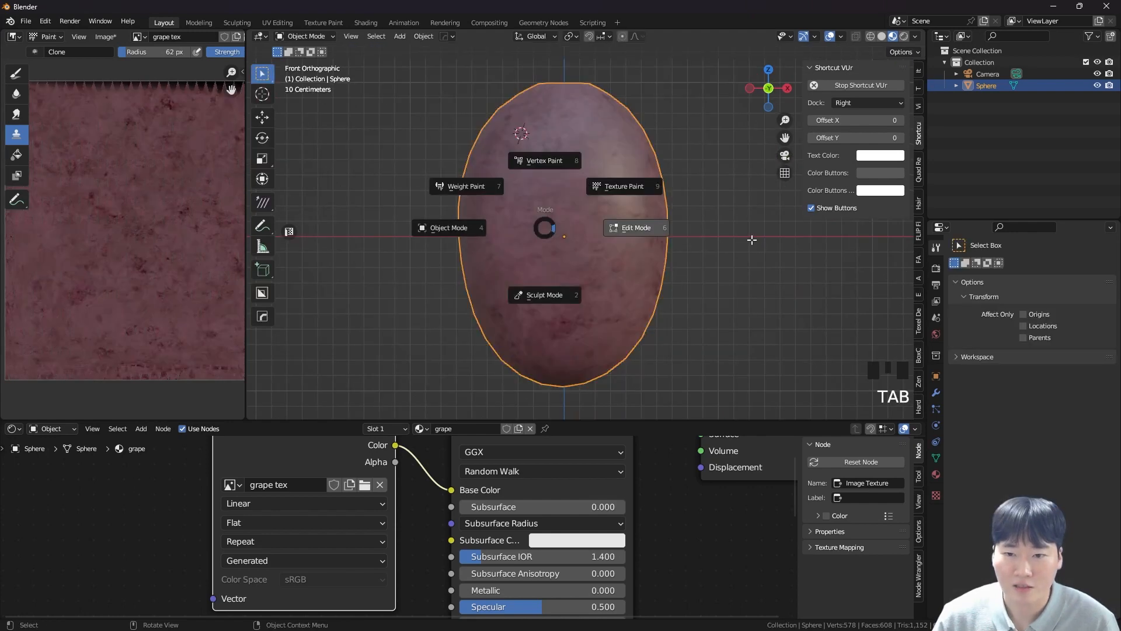
key("Tab")
key("alt+z")
key("alt+z")
left_click_drag(499, 144, 629, 328)
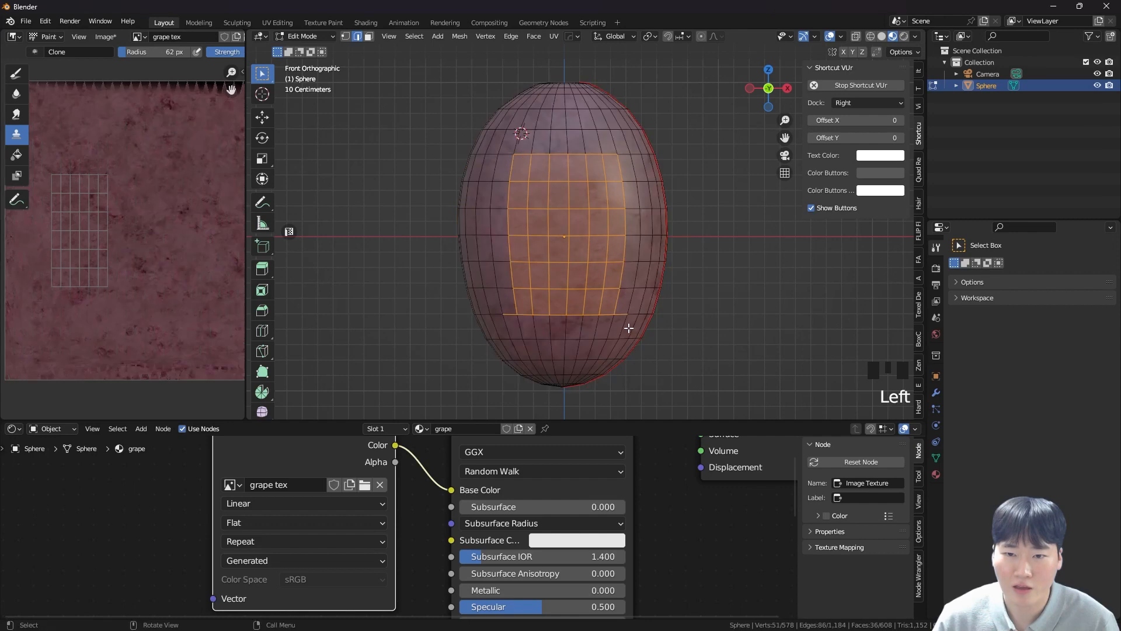
left_click_drag(502, 143, 624, 327)
- Return to Texture Paint mode and enable the paint mask to limit painting to the selected faces
key("ctrl+Tab")
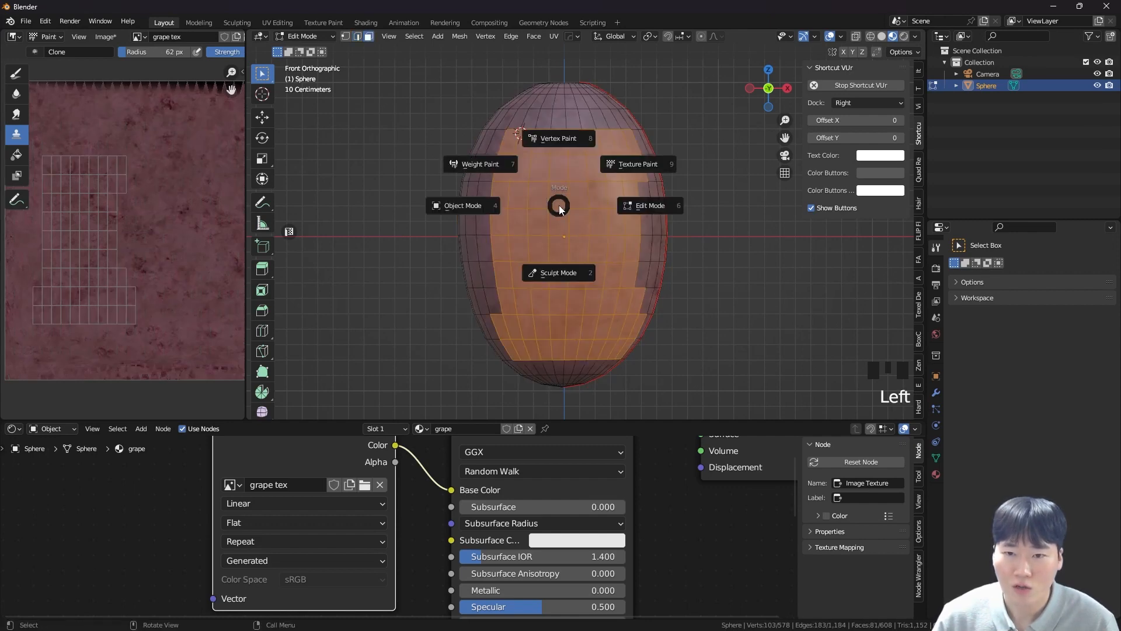
left_click(619, 170)
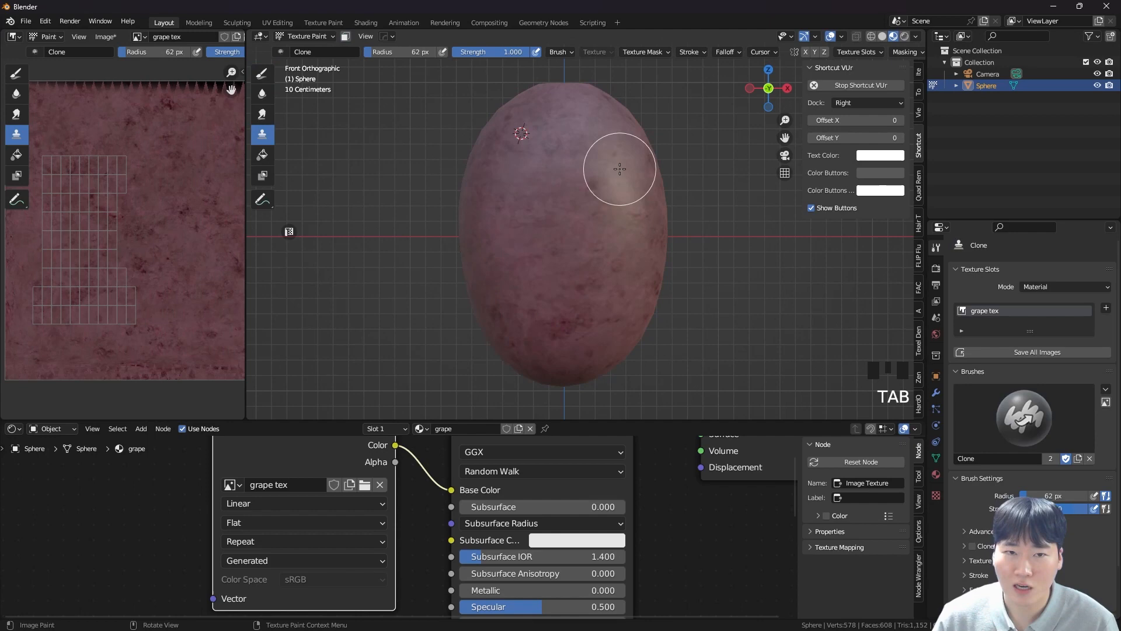
left_click(345, 37)
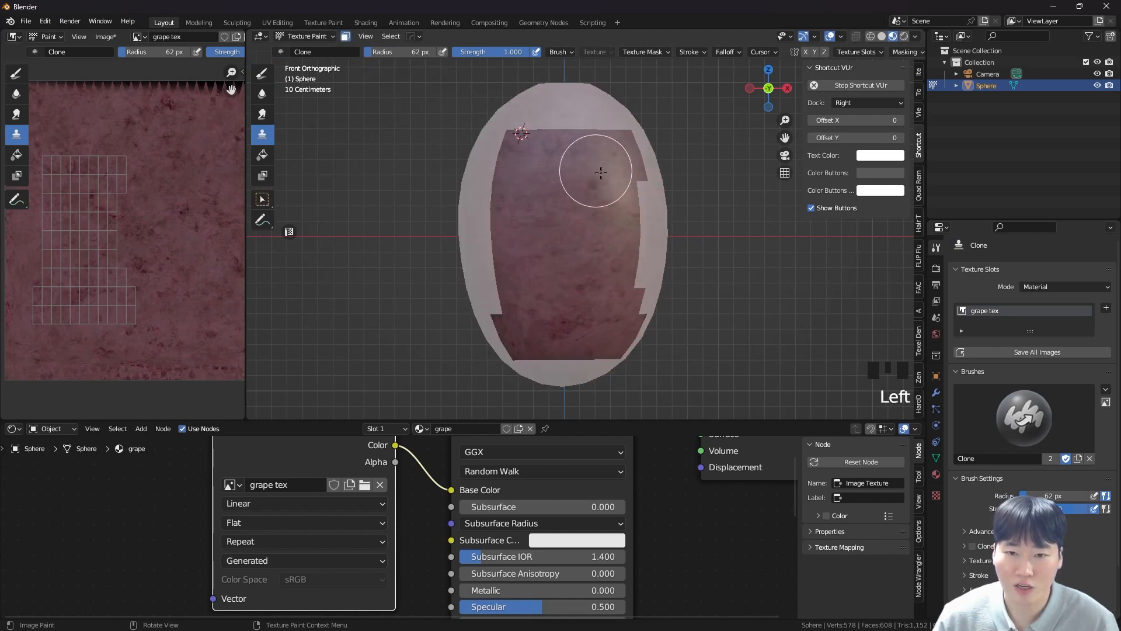
- Switch to the Draw brush and remove its stencil texture
left_click(263, 73)
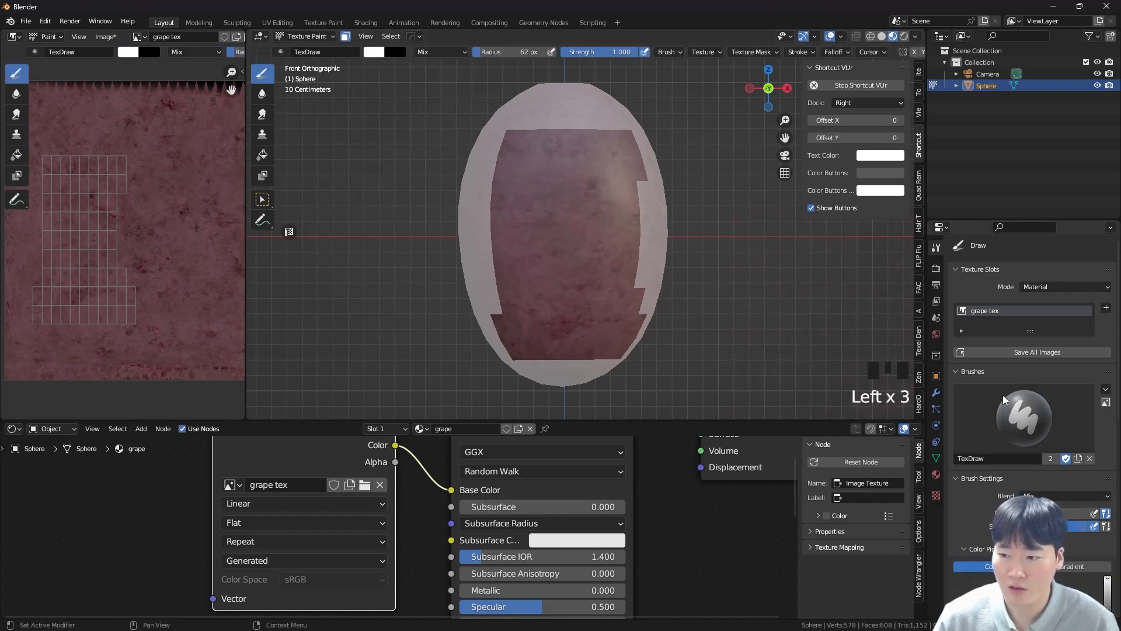
scroll(1013, 424, "down", 1)
scroll(1012, 425, "down", 15)
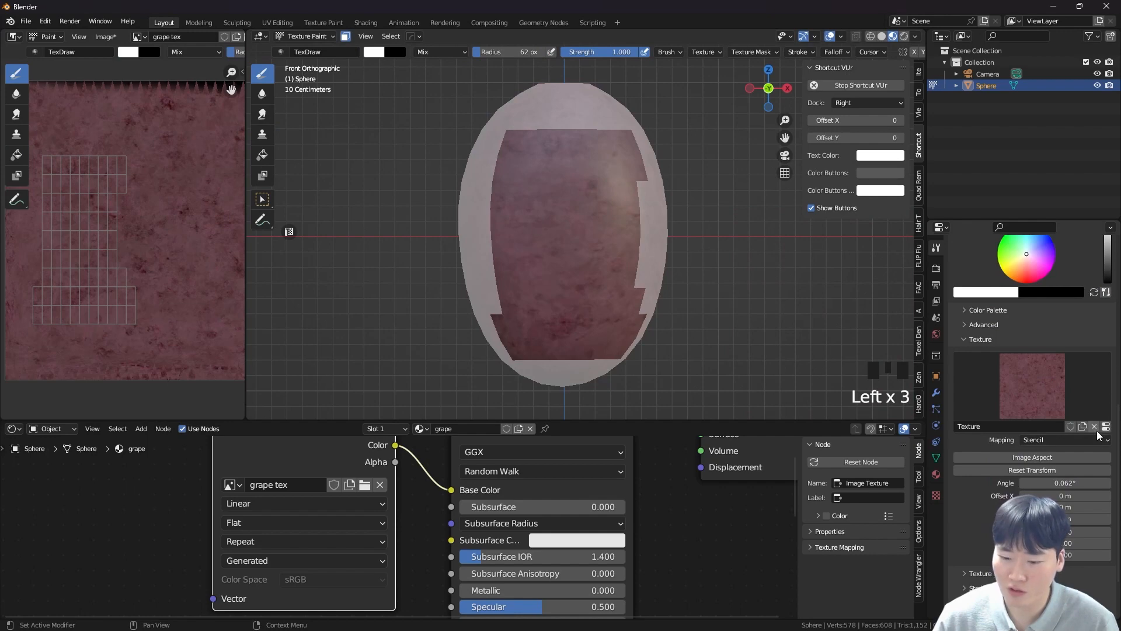
left_click(1094, 426)
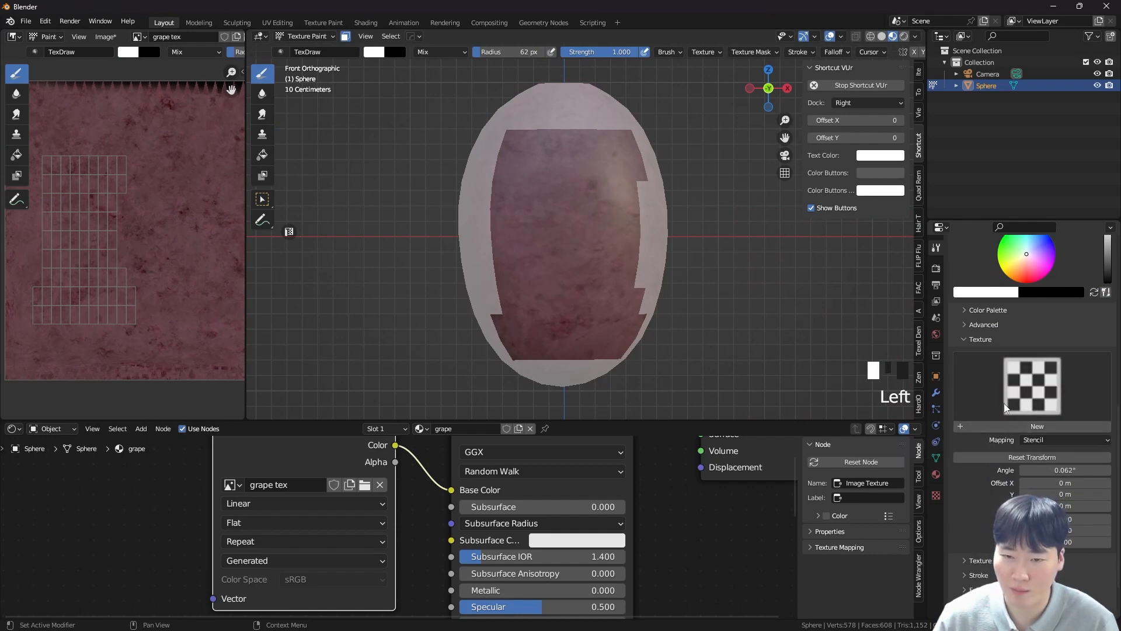
- Try a horizontal white stroke across the masked faces, view it from other angles and undo it
left_click_drag(488, 238, 755, 243)
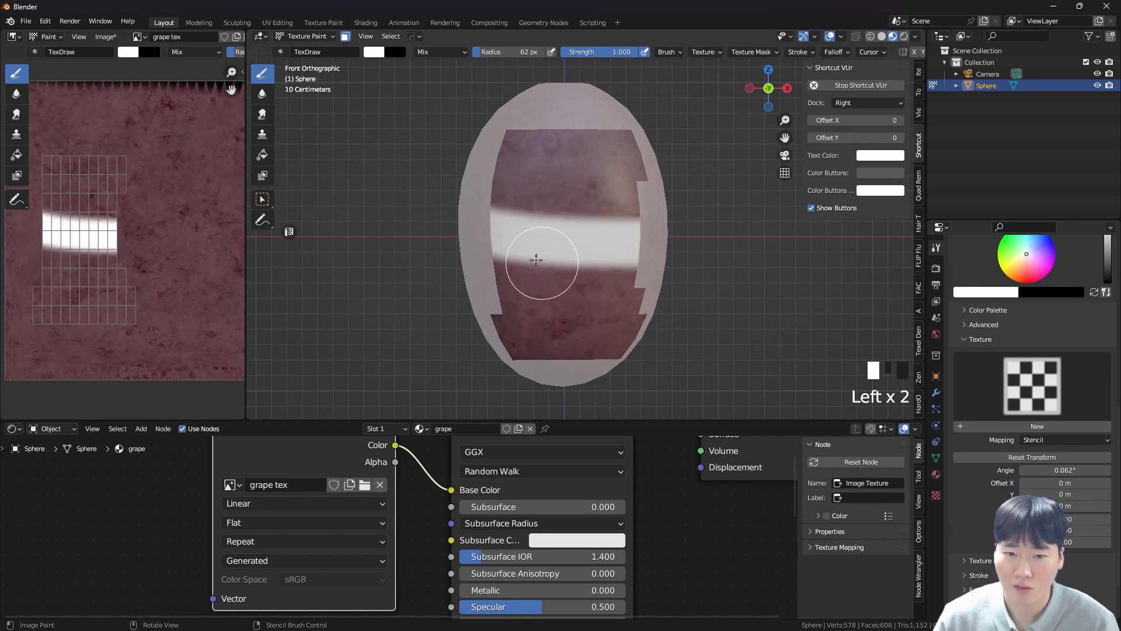
middle_click_drag(548, 265, 504, 177)
mouse_move(392, 80)
middle_mouse_down()
mouse_move(389, 91)
mouse_move(506, 238)
middle_mouse_up()
key("ctrl+z")
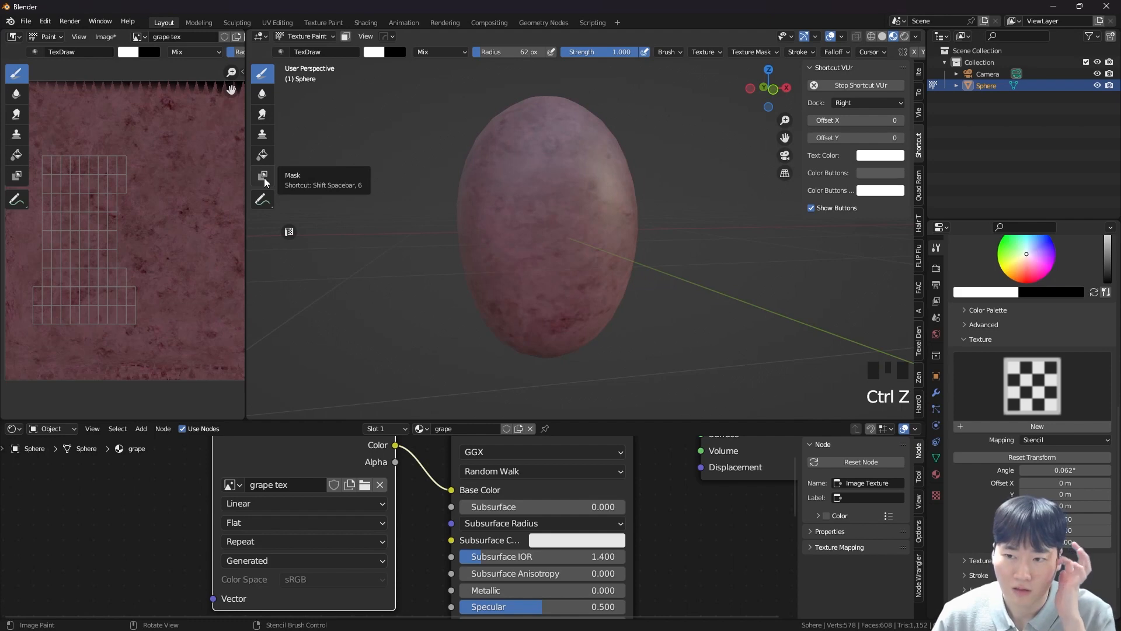
- Return to Object Mode in the front view and lower the grape material's Roughness to 0.000
middle_click_drag(536, 263, 595, 228)
scroll(555, 253, "down", 3)
middle_click_drag(595, 228, 586, 238, "shift")
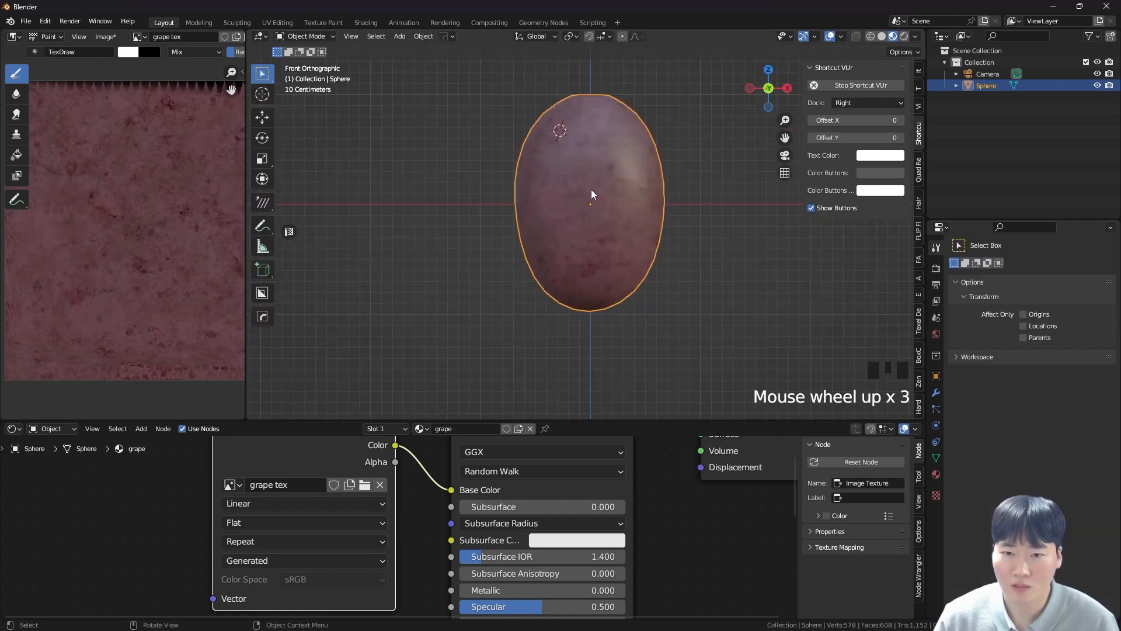
scroll(591, 189, "up", 1)
middle_click_drag(591, 189, 562, 222, "shift")
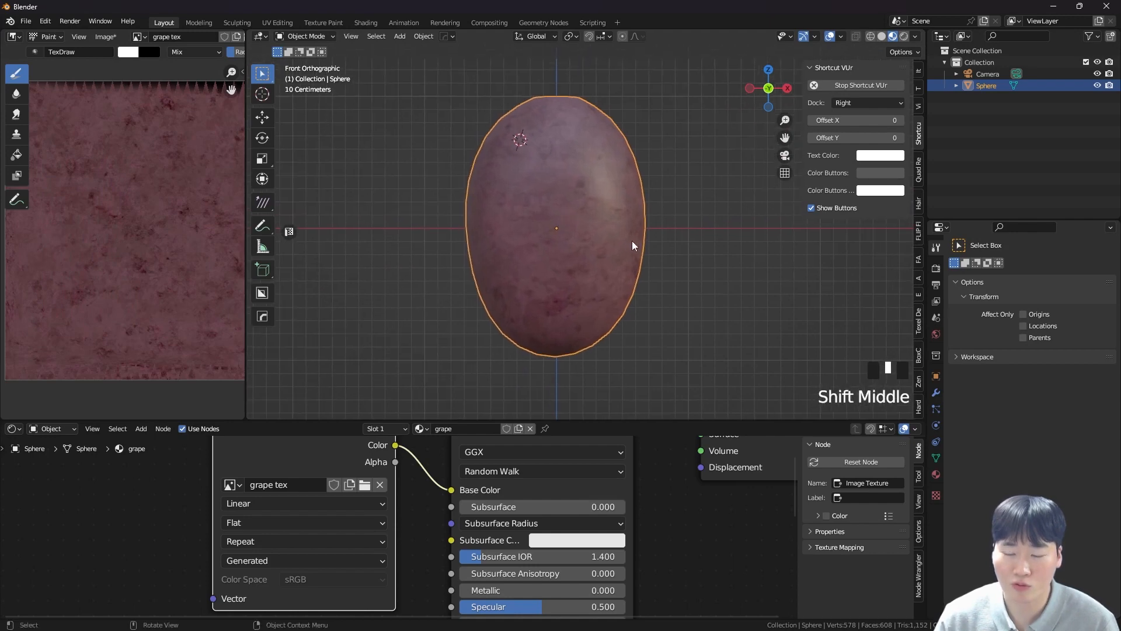
middle_click_drag(572, 502, 598, 402, "shift")
left_click_drag(575, 539, 486, 540)
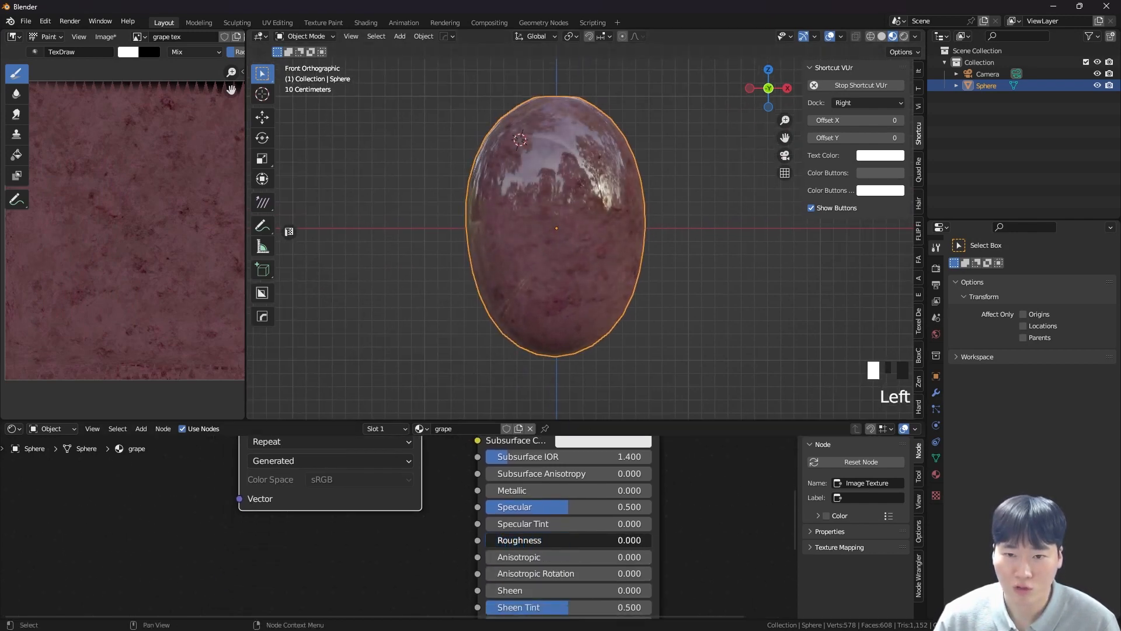
- Raise the grape material's Roughness to 0.305 and check the softened reflection on the grape
scroll(565, 209, "up", 4)
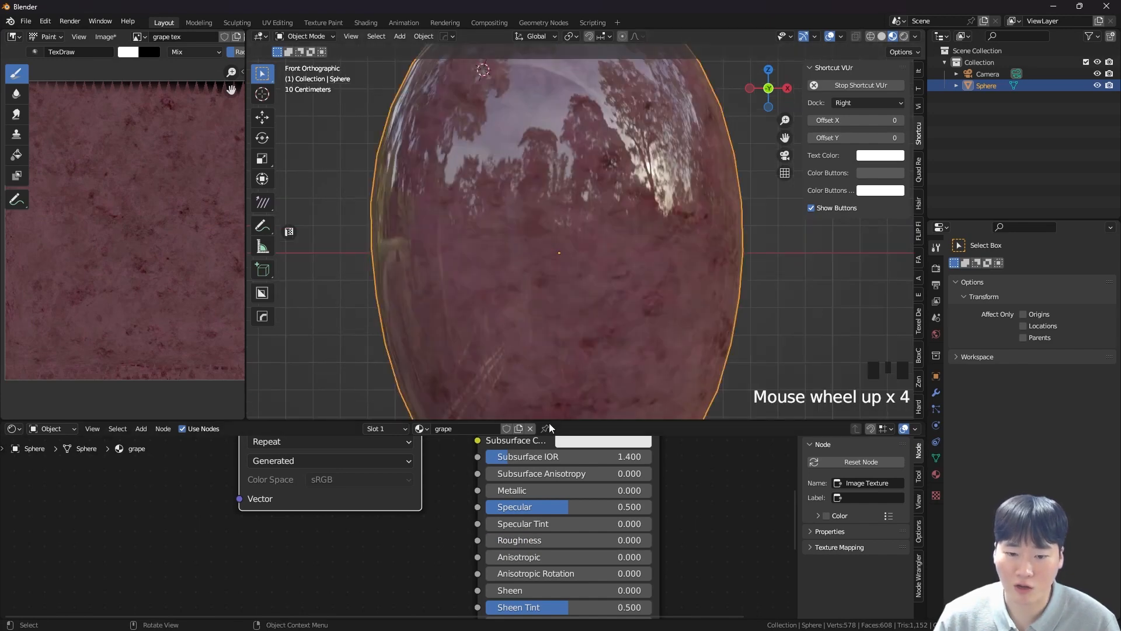
left_click_drag(503, 539, 535, 539)
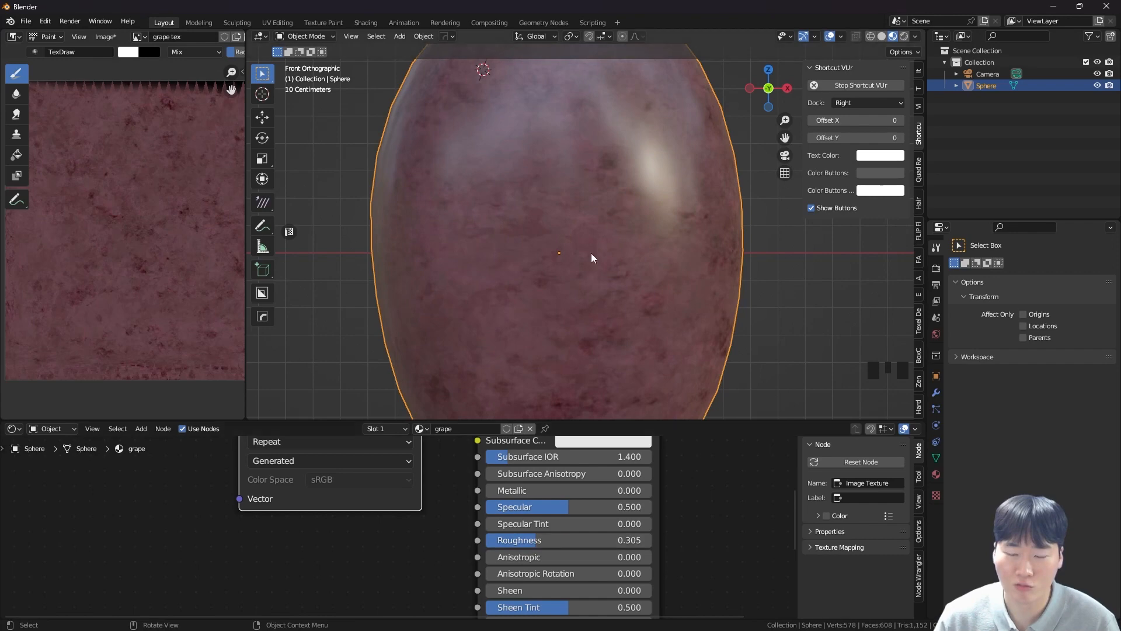
scroll(594, 275, "down", 5)
middle_click_drag(590, 238, 615, 241, "shift")
- Add a ColorRamp node beside the grape tex node and connect the texture's Color to its Fac
middle_click_drag(468, 495, 483, 521, "shift")
left_click_drag(482, 537, 322, 480)
middle_click_drag(414, 512, 355, 503)
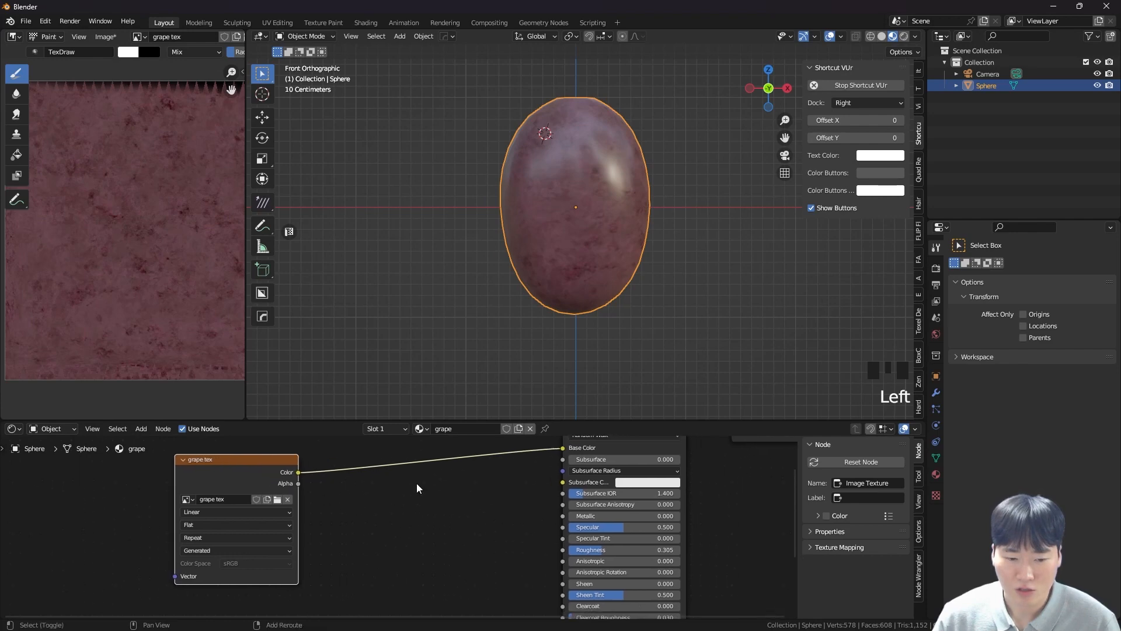
key("shift+a")
type("ramp")
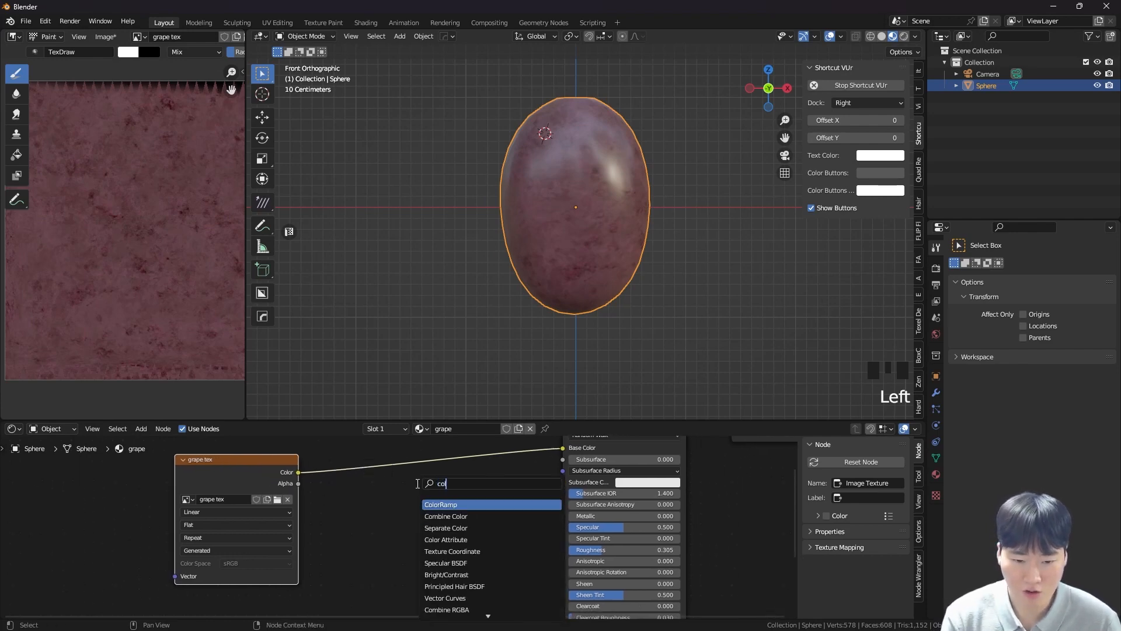
key("Return")
left_click(376, 495)
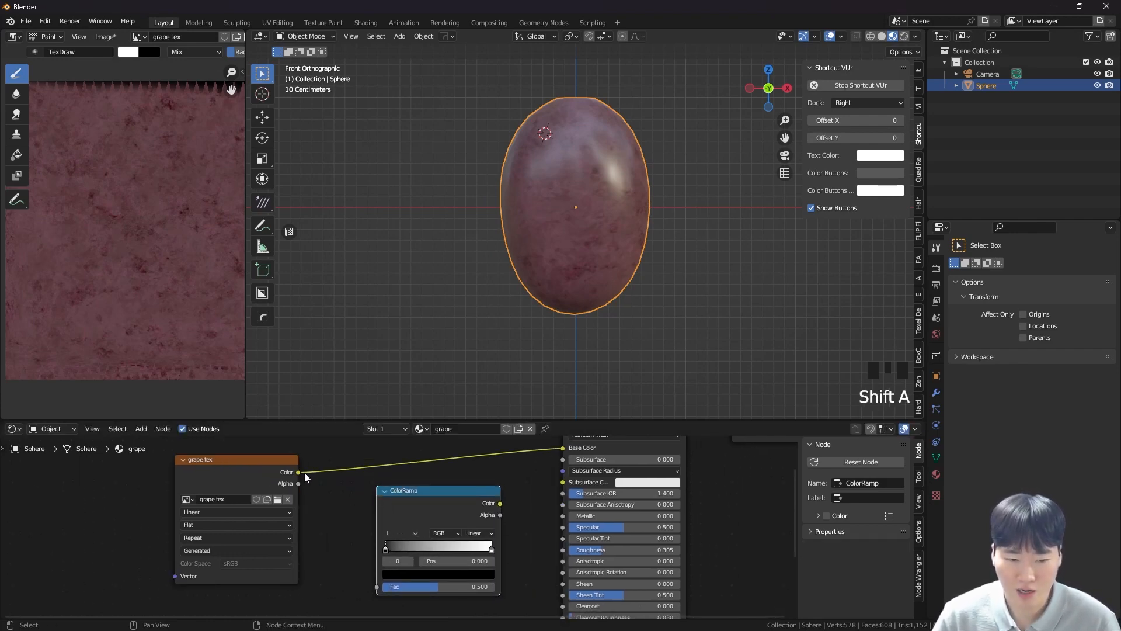
left_click_drag(306, 474, 337, 529)
left_click_drag(384, 590, 382, 589)
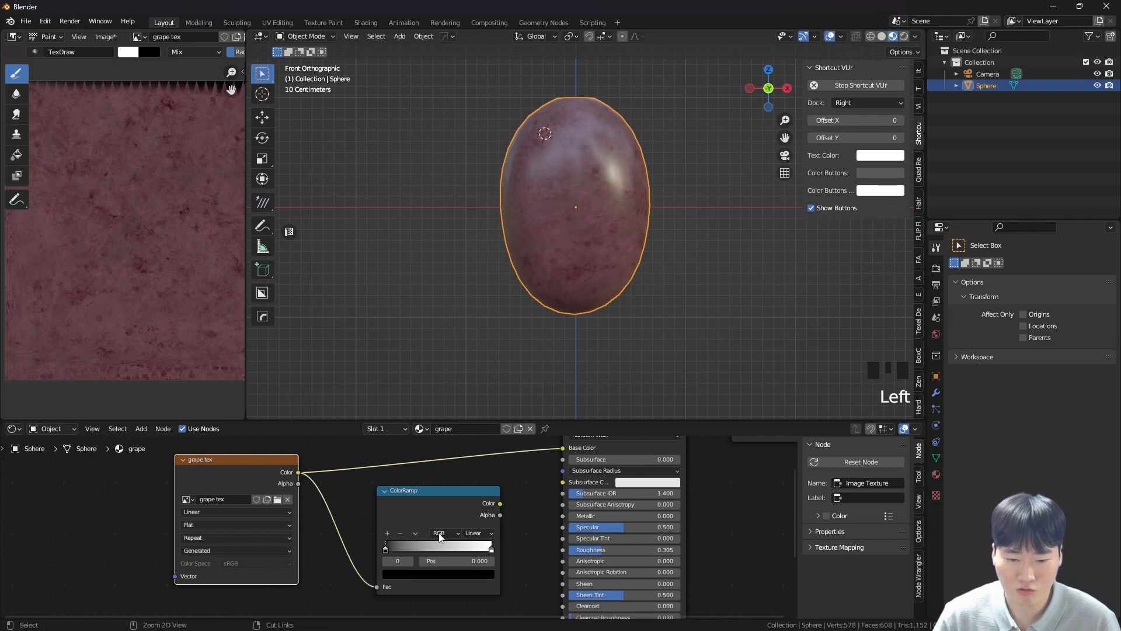
- Preview the ColorRamp output on the grape and examine its light and dark areas up close
left_click(461, 507, "ctrl+shift")
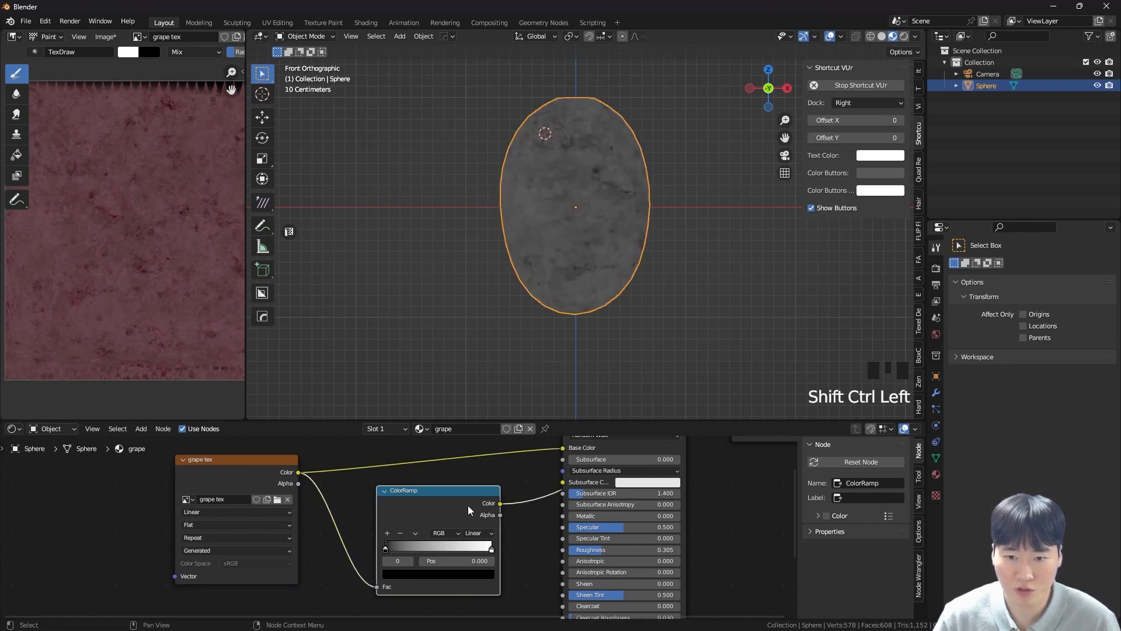
scroll(572, 283, "up", 4)
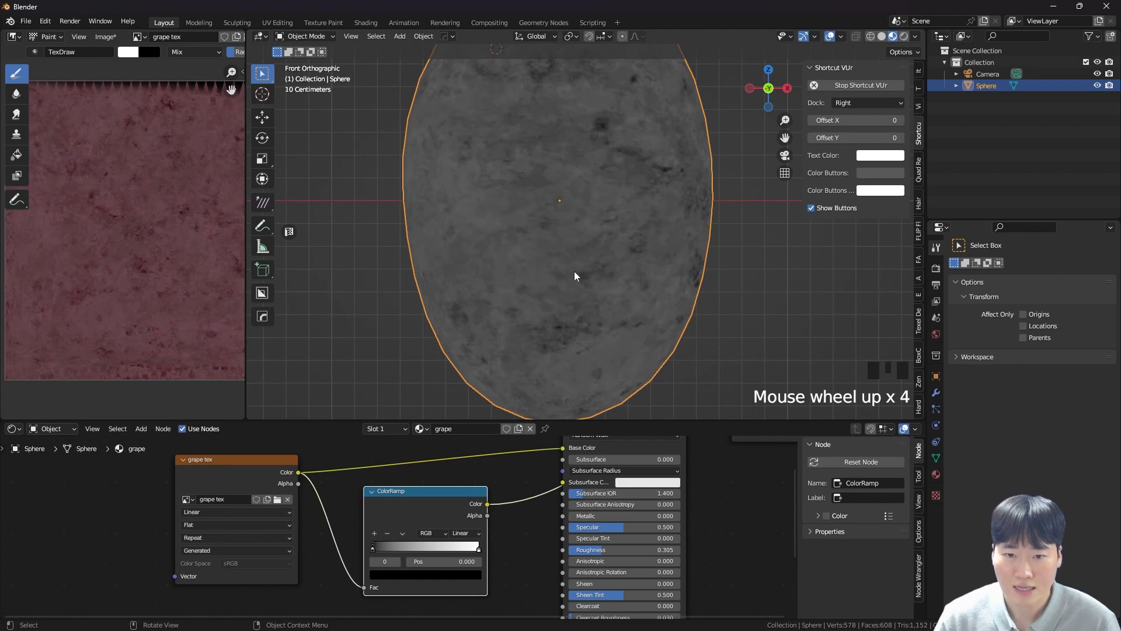
left_click_drag(487, 505, 440, 508)
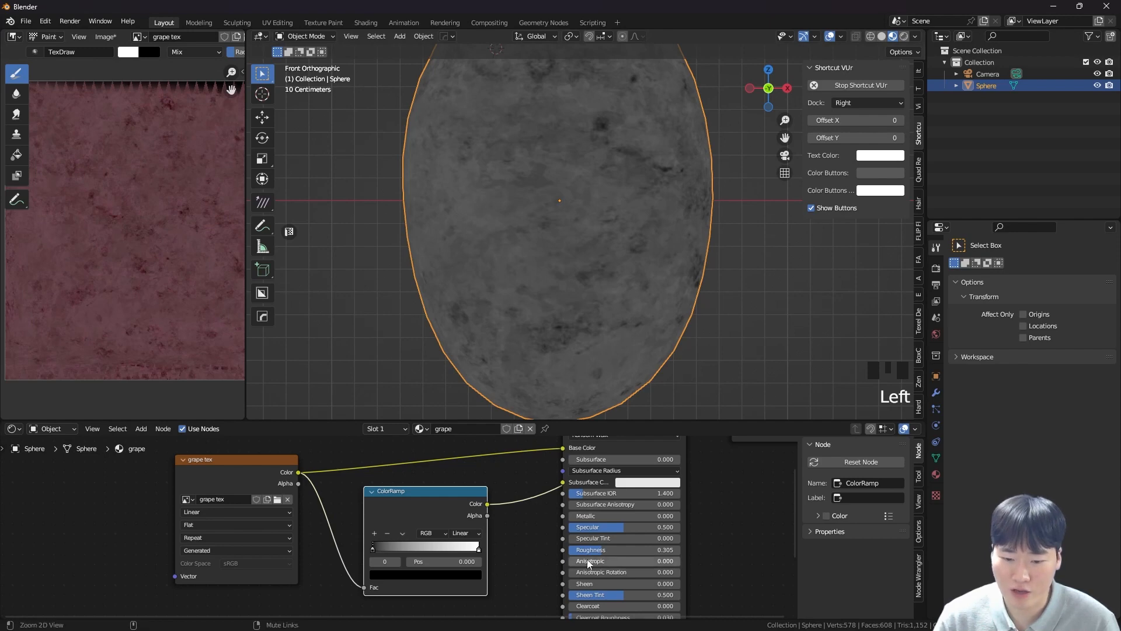
scroll(587, 558, "up", 3)
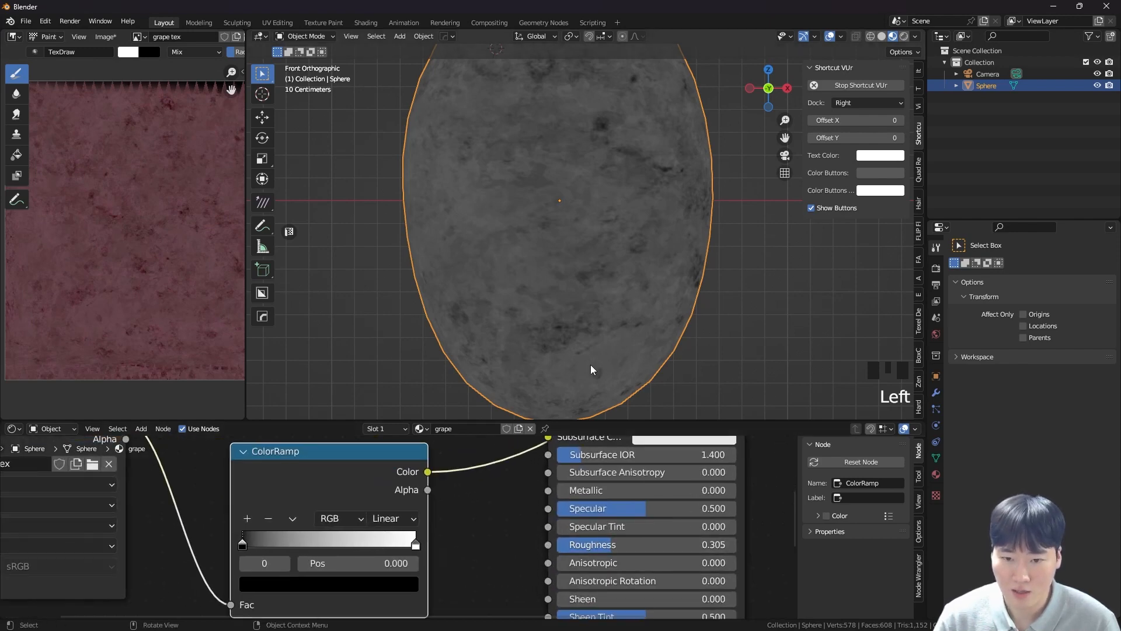
scroll(619, 122, "up", 13)
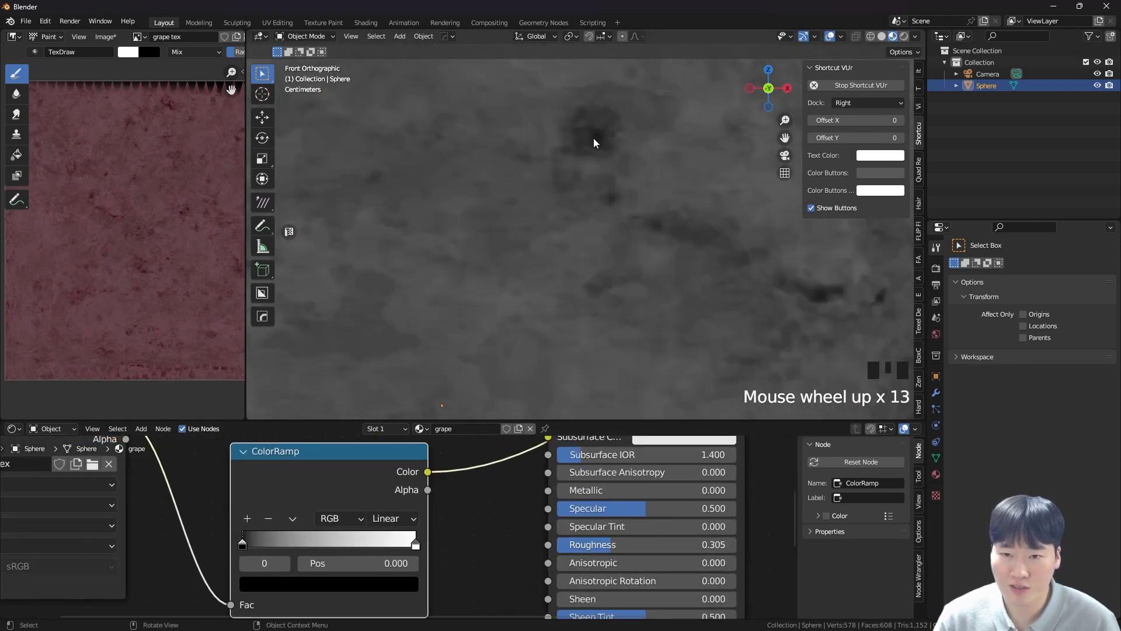
scroll(551, 279, "down", 4)
middle_click_drag(552, 279, 605, 241, "shift")
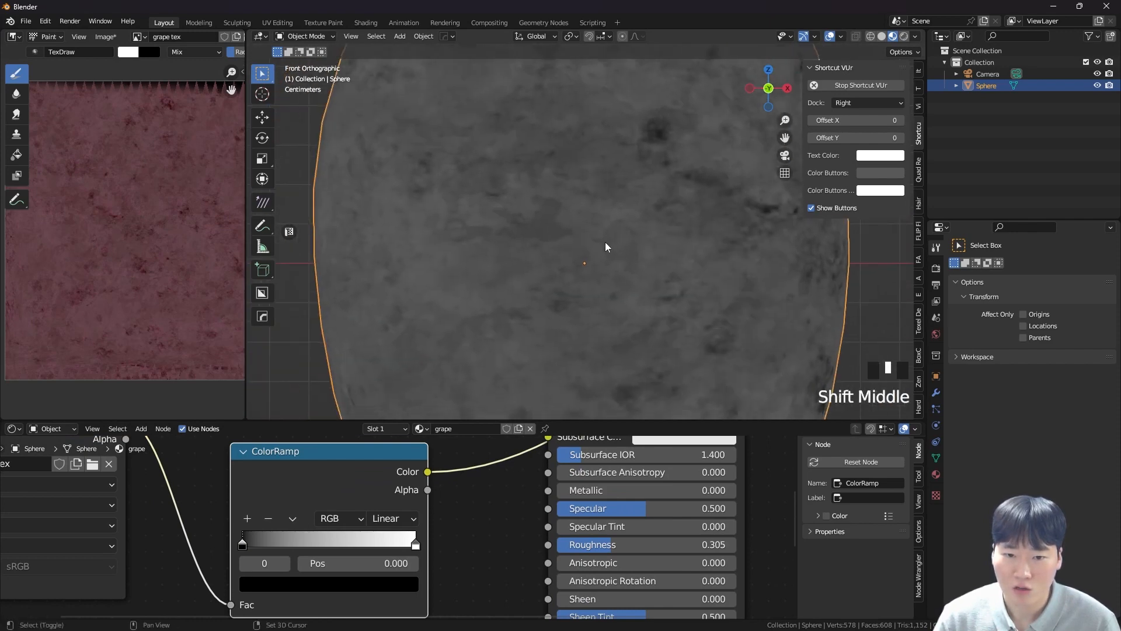
scroll(605, 216, "up", 4)
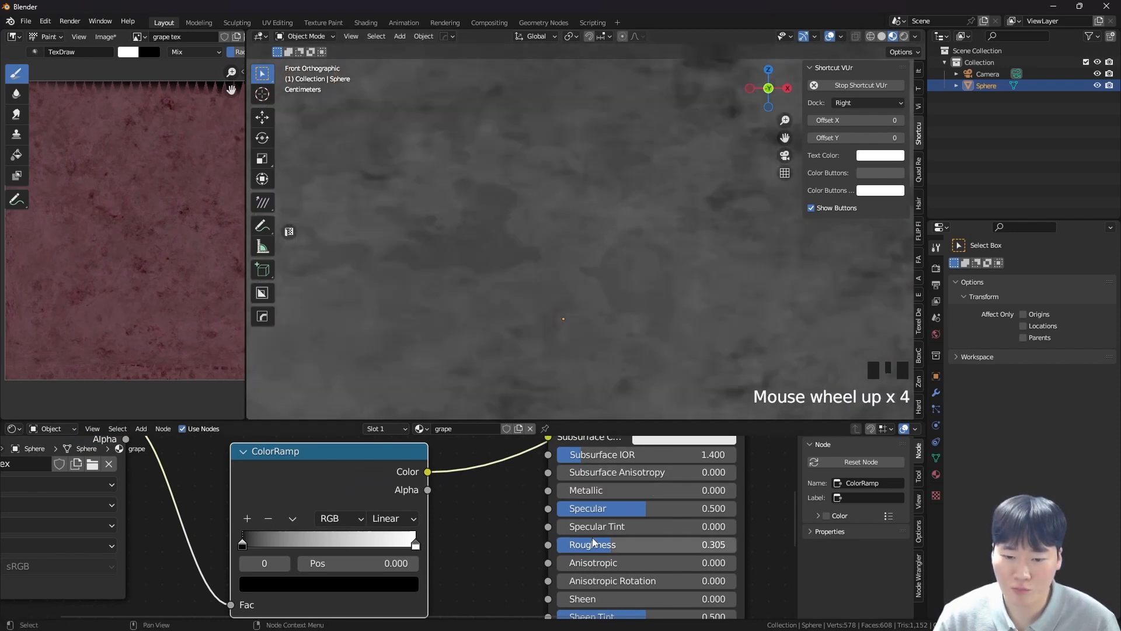
- Connect the ColorRamp's Color to the Principled BSDF's Roughness and reconnect the shader to the material output
left_click_drag(434, 473, 553, 546)
scroll(550, 514, "down", 6)
middle_click_drag(602, 476, 583, 553)
left_click(596, 463, "ctrl+shift")
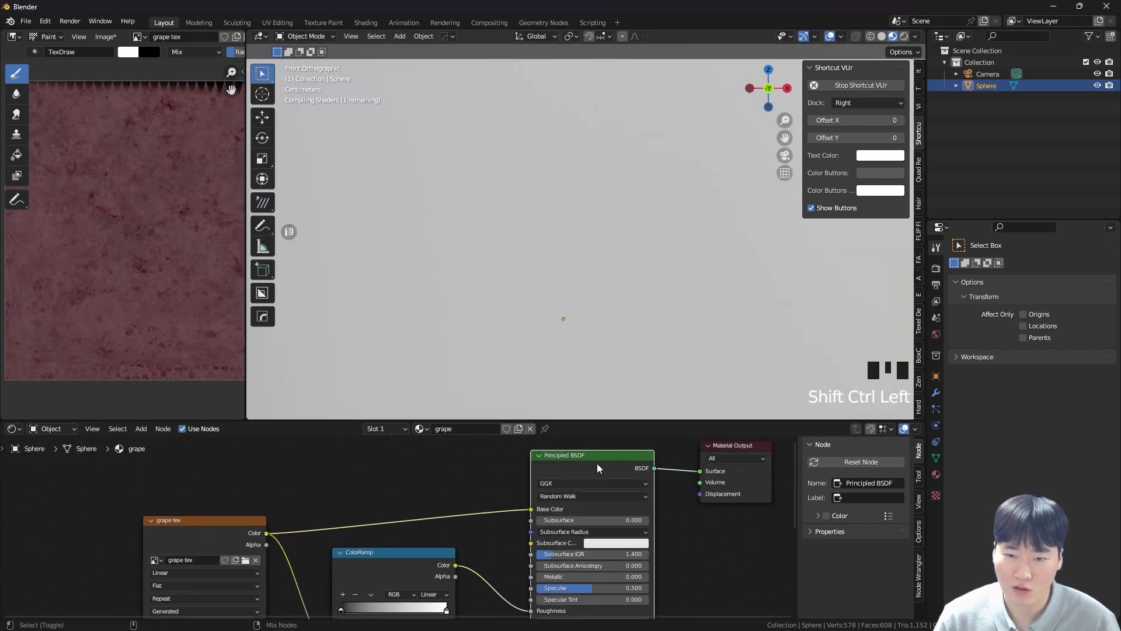
scroll(588, 300, "down", 5)
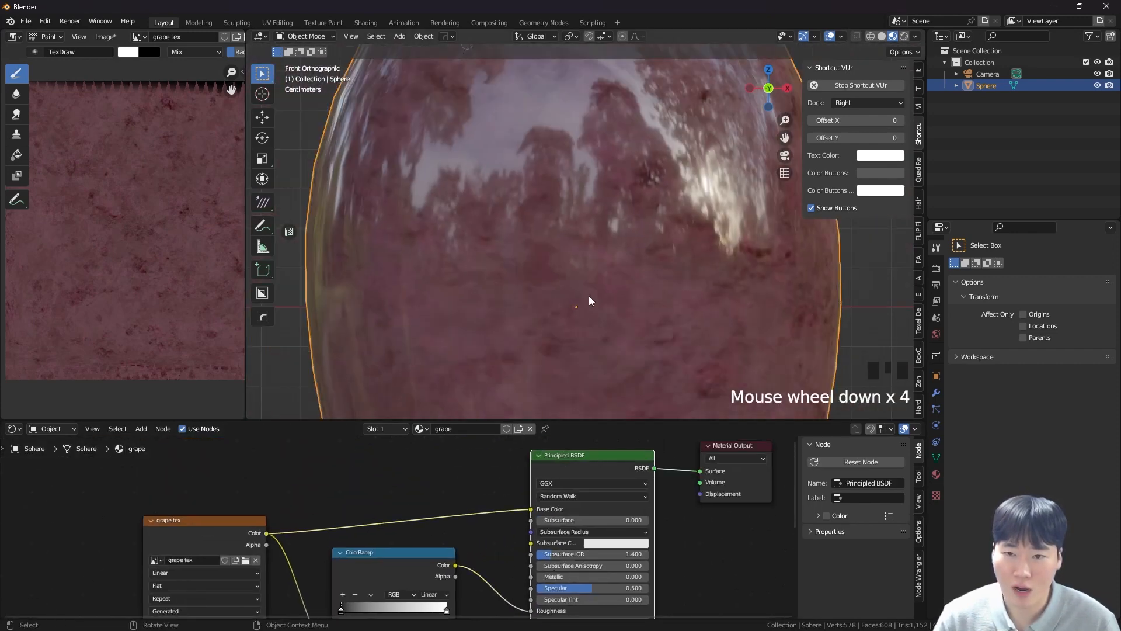
middle_click_drag(585, 316, 596, 263, "shift")
- Try a high-contrast roughness ramp with the black stop at 0.059 and the white stop close by, comparing mask and shaded grape
middle_click_drag(423, 530, 448, 468)
left_click_drag(489, 541, 363, 541)
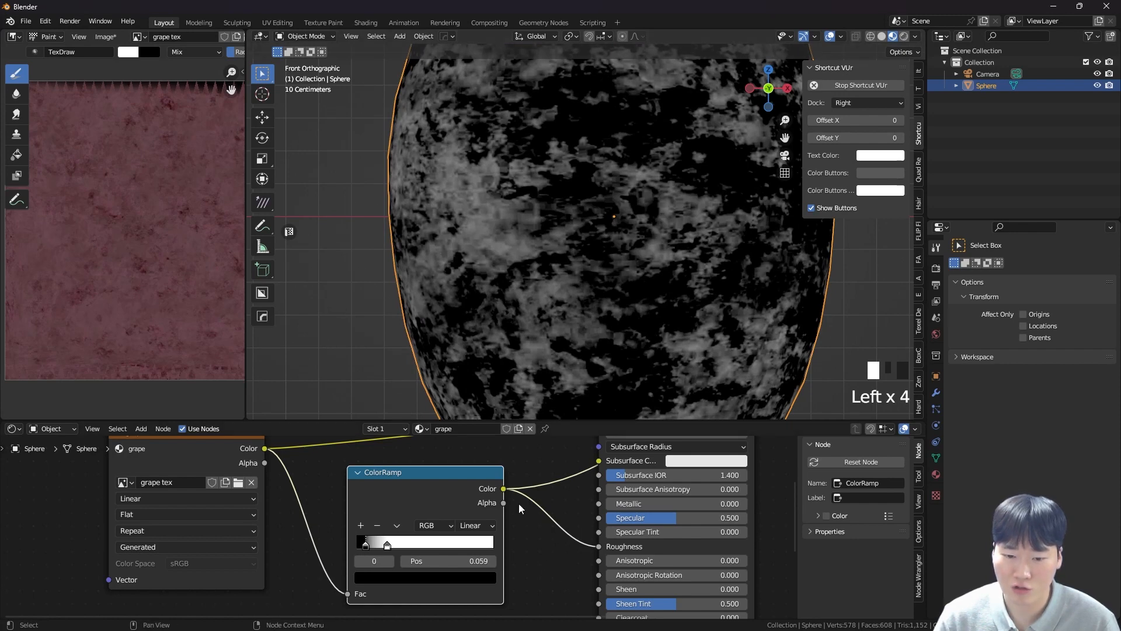
scroll(610, 518, "down", 2)
left_click(643, 460, "ctrl+shift")
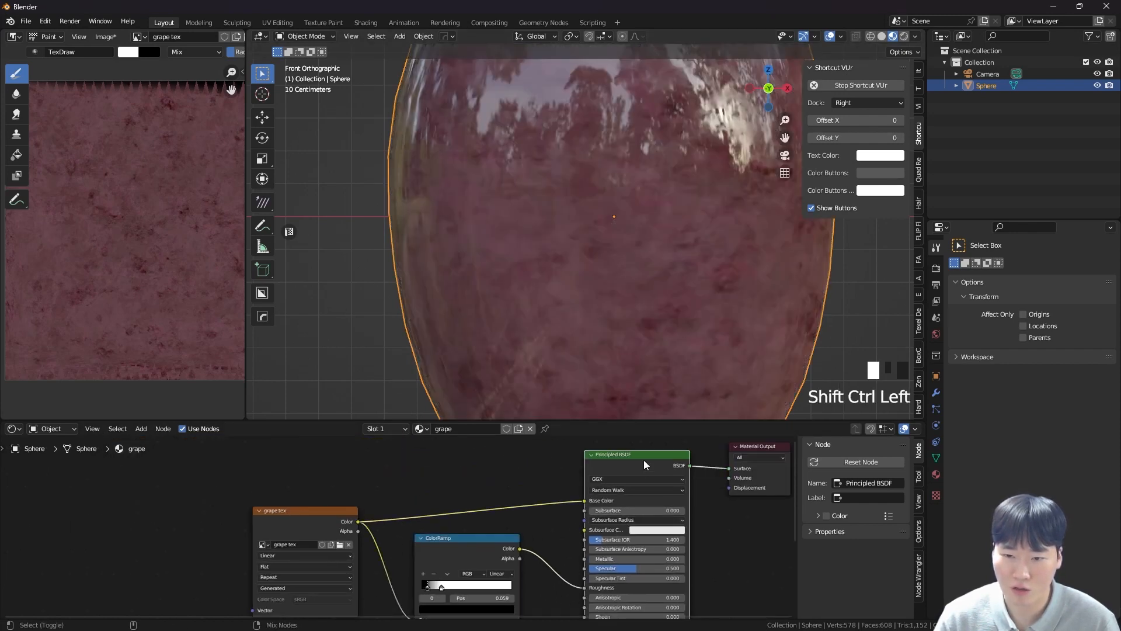
middle_click_drag(620, 251, 701, 190)
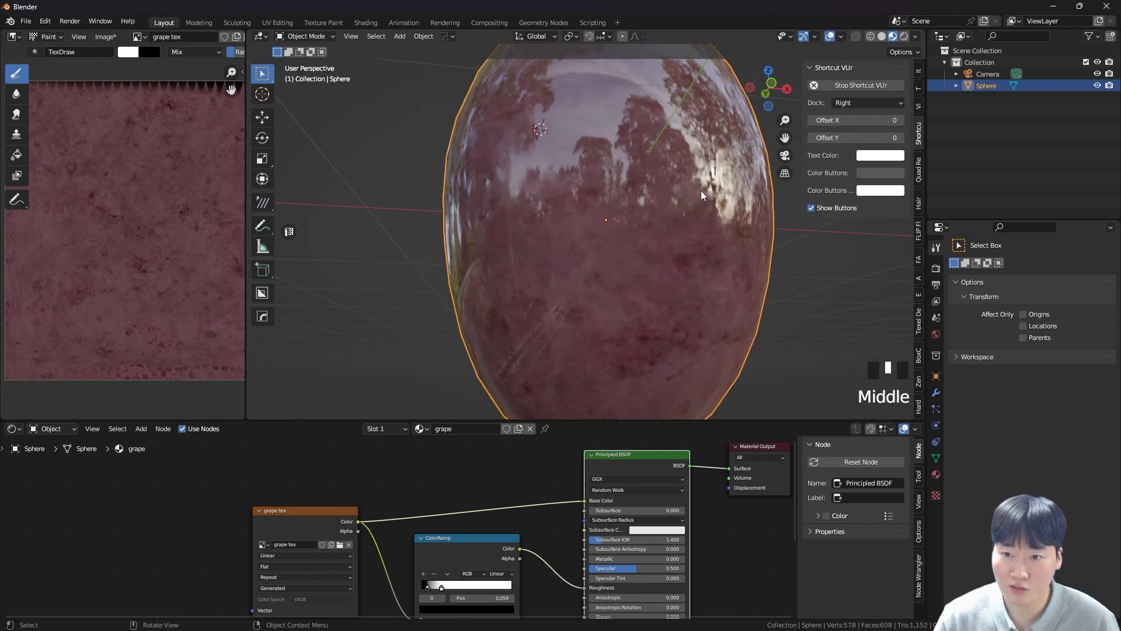
scroll(720, 170, "up", 4)
scroll(719, 170, "up", 6)
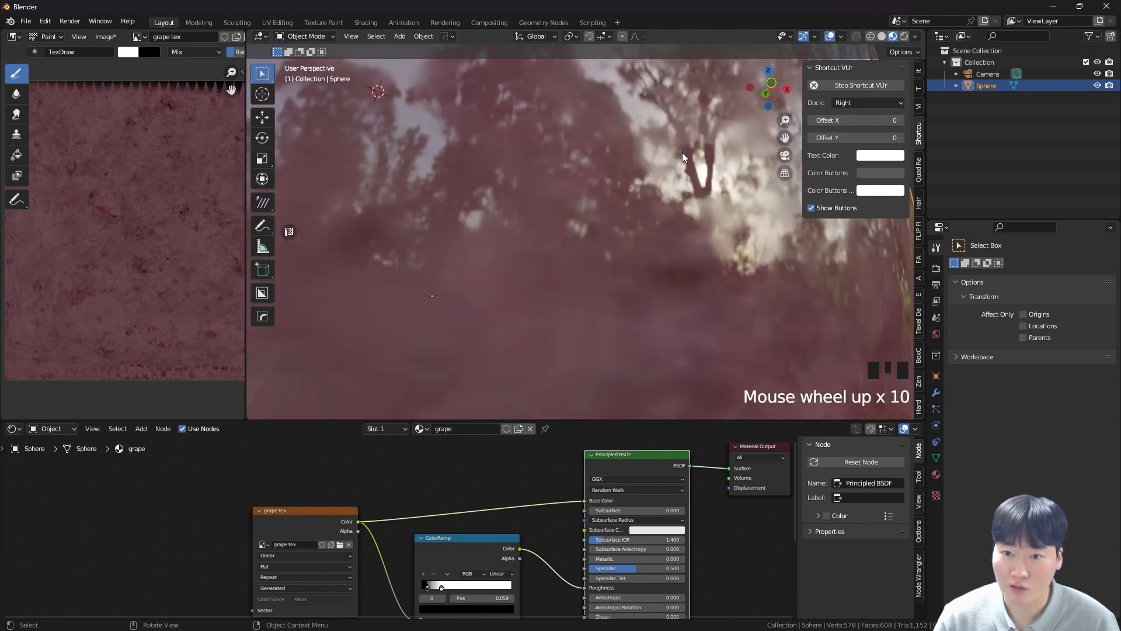
left_click(462, 538, "ctrl+shift")
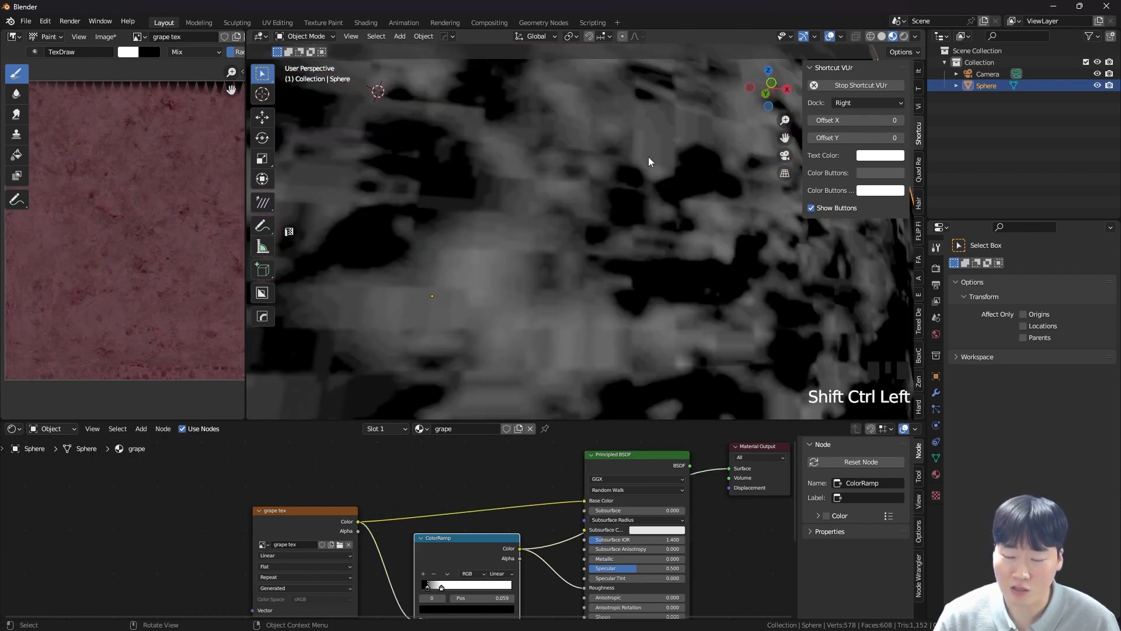
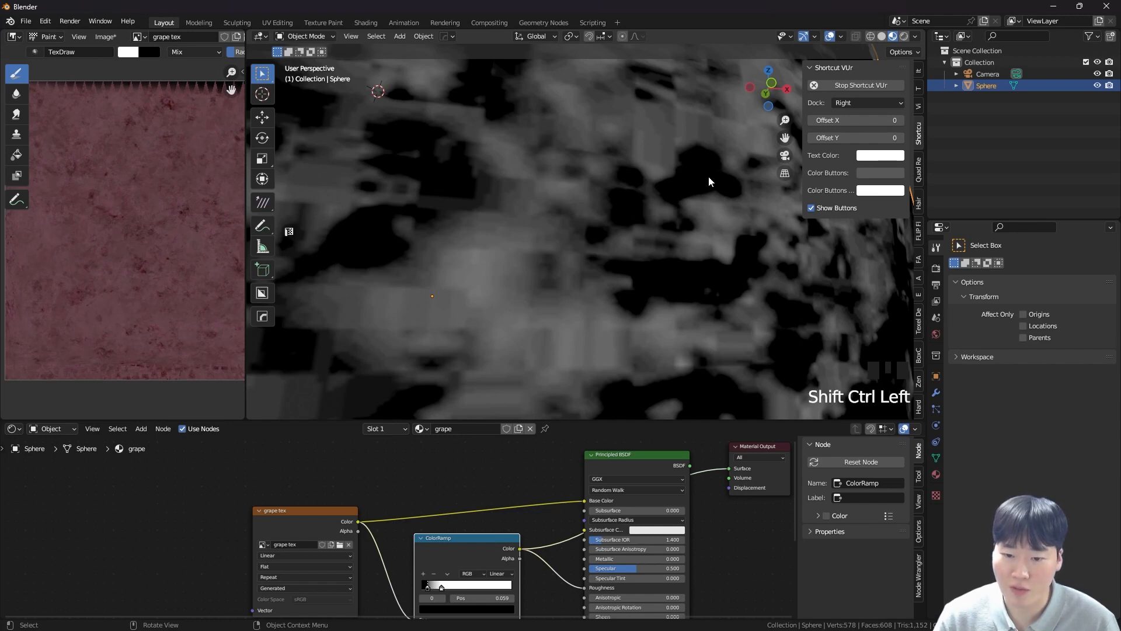
left_click(669, 464, "ctrl+shift")
middle_click_drag(726, 243, 703, 191)
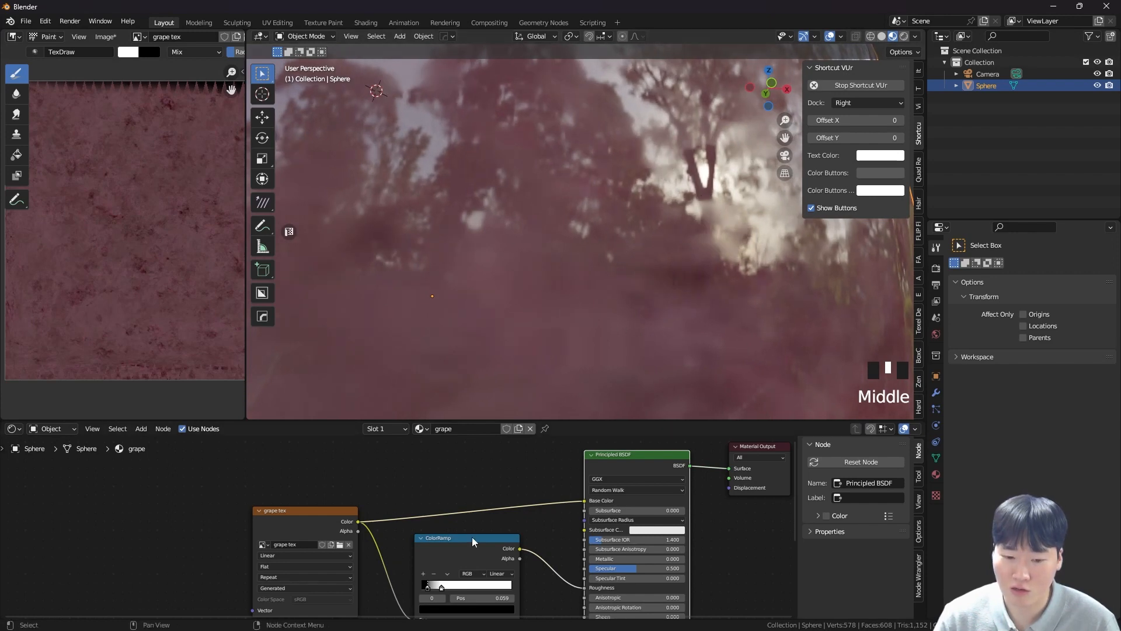
- Move the roughness ramp's white stop to about 0.8 and view the shaded grape
left_click_drag(440, 586, 488, 586)
scroll(576, 510, "down", 1)
left_click(640, 470, "ctrl+shift")
scroll(674, 269, "down", 8)
middle_click_drag(660, 230, 619, 256)
scroll(474, 524, "up", 3)
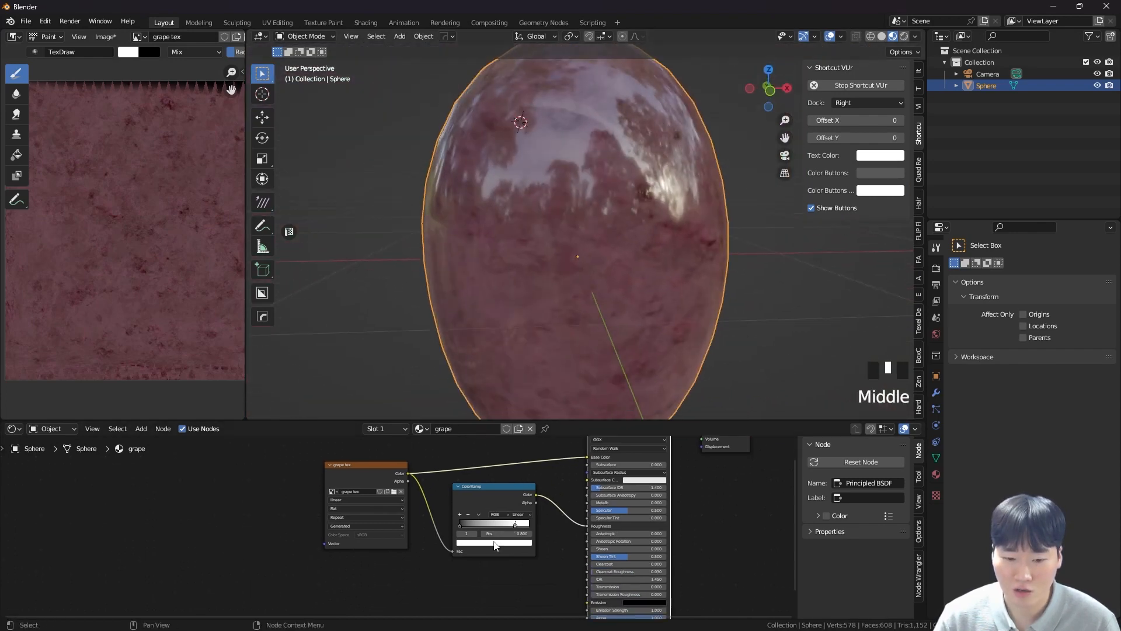
- Place the roughness ramp's dark stop at 0.000, lighten it to grey 0.094 and inspect the grape's highlights
scroll(475, 523, "up", 2)
left_click_drag(461, 527, 411, 536)
left_click(514, 575)
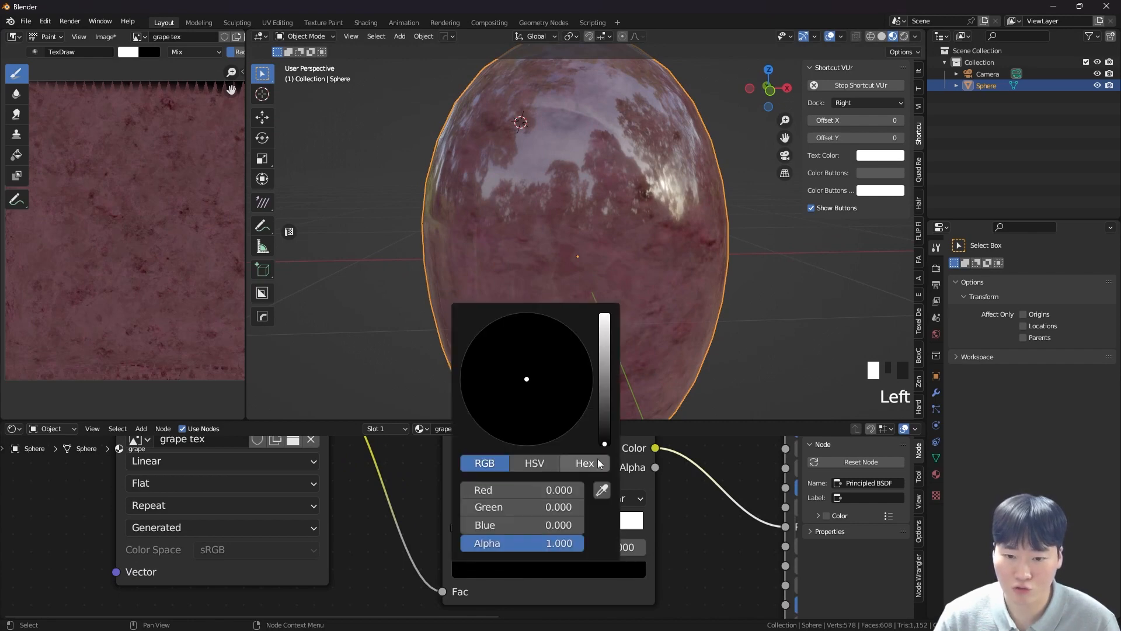
left_click_drag(605, 441, 605, 401)
middle_click_drag(660, 247, 561, 206)
scroll(587, 195, "up", 5)
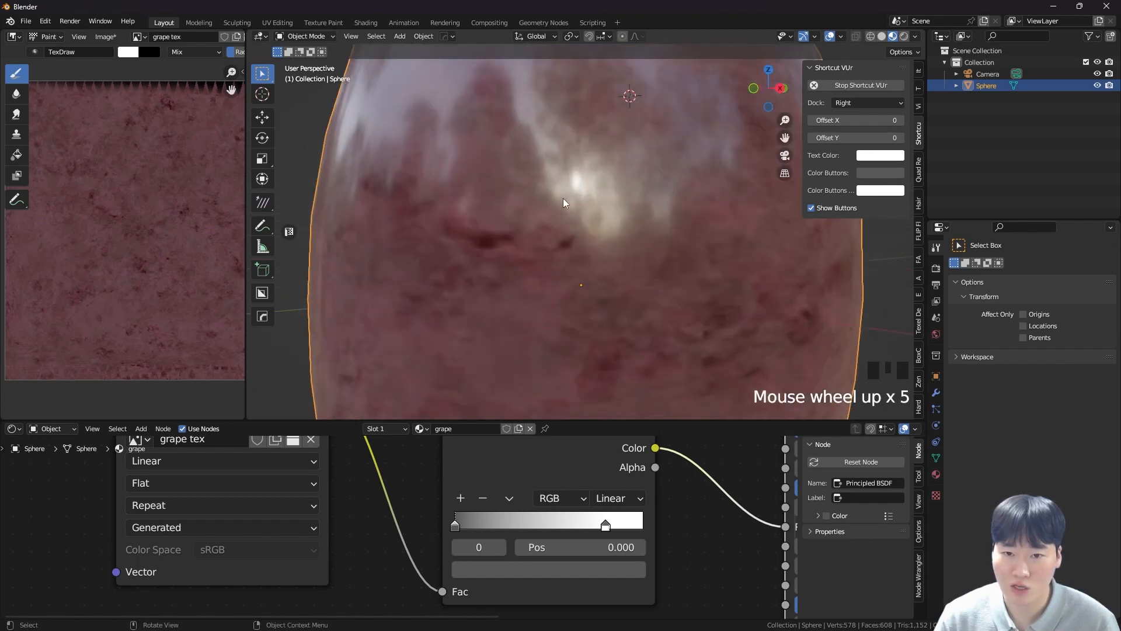
- Duplicate the ColorRamp node with its texture connection kept and place the copy below the original
scroll(563, 198, "down", 5)
scroll(548, 487, "down", 7)
left_click_drag(403, 455, 346, 453)
left_click(547, 484)
middle_click_drag(568, 480, 583, 447)
scroll(583, 447, "down", 1)
key("ctrl+shift+d")
left_click(552, 538)
- Maximize the node editor and set the duplicated ramp to run from black to white at 1.000, placing it clear of the original
key("ctrl+space")
left_click(510, 404)
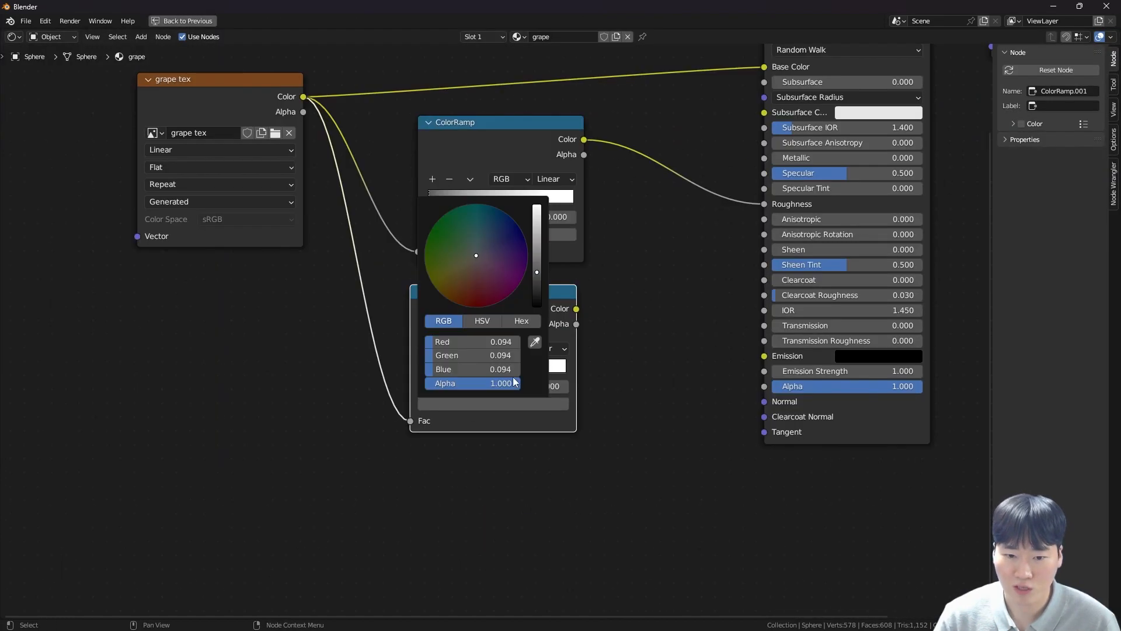
left_click_drag(537, 271, 537, 304)
left_click_drag(545, 369, 575, 371)
left_click_drag(519, 297, 445, 306)
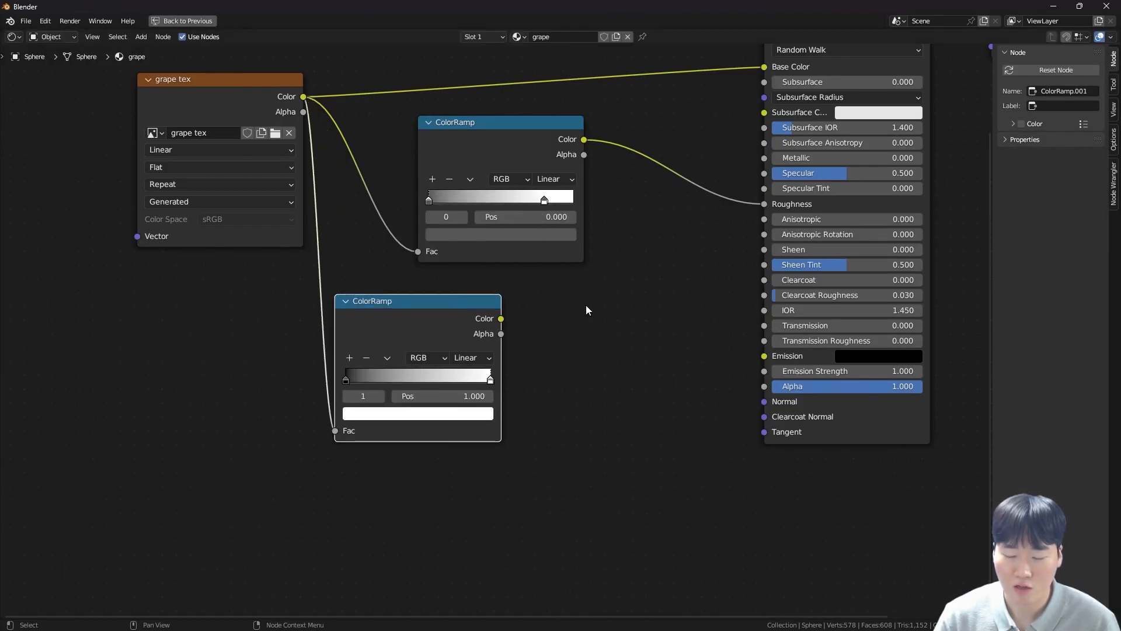
- Add a Bump node between the duplicated ColorRamp and the Principled BSDF
key("shift+a")
left_click(587, 304)
type("bump")
key("Return")
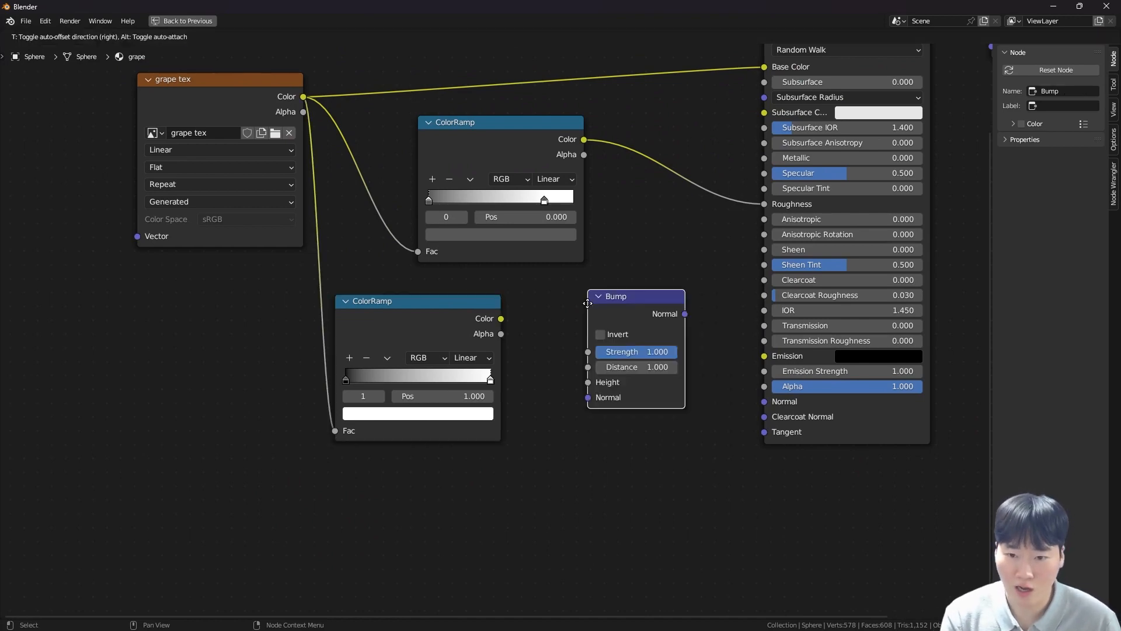
left_click(588, 303)
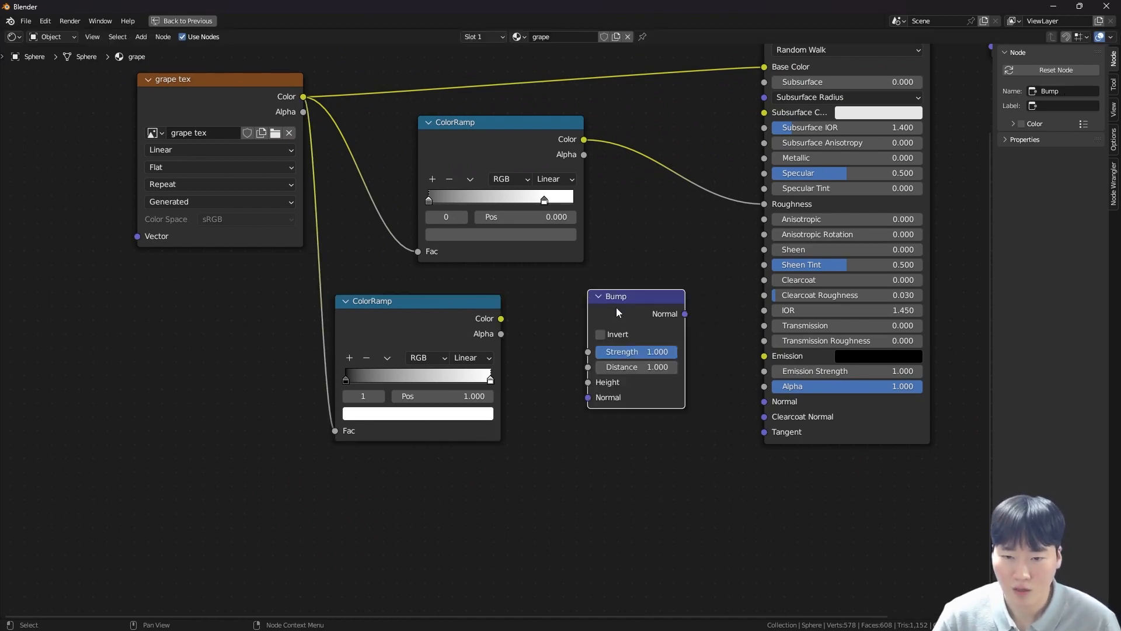
- Restore the editor layout, then connect the second ramp's Color to the Bump Height and the Bump's Normal to the shader's Normal
key("ctrl+alt+space")
left_click(408, 520, "ctrl+shift")
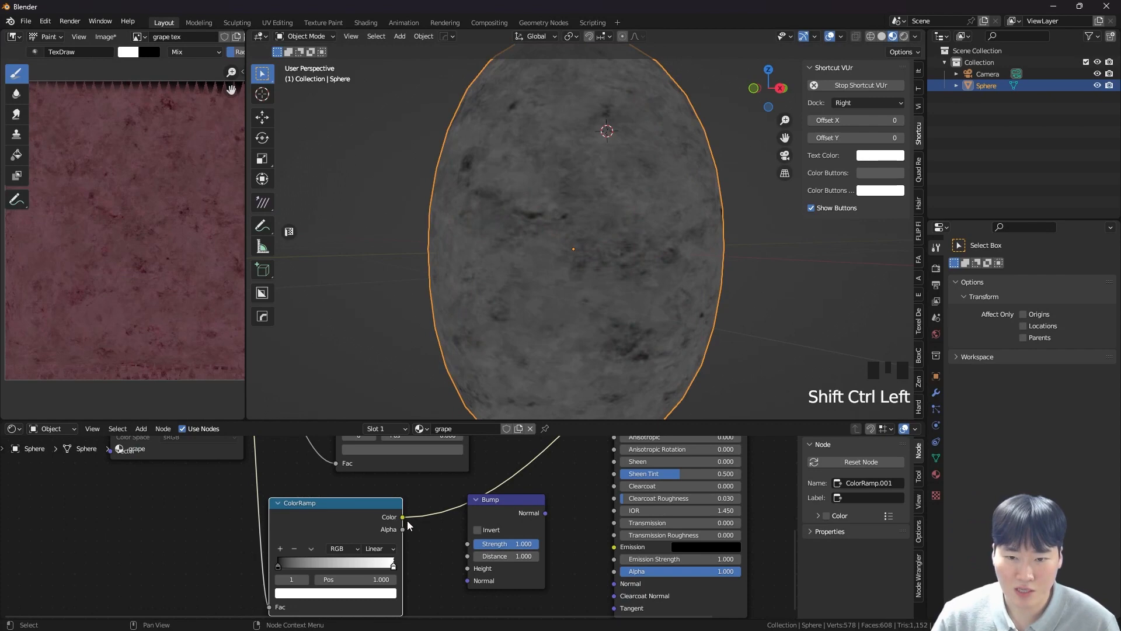
left_click_drag(406, 527, 409, 527)
left_click_drag(471, 569, 469, 568)
left_click_drag(547, 513, 617, 584)
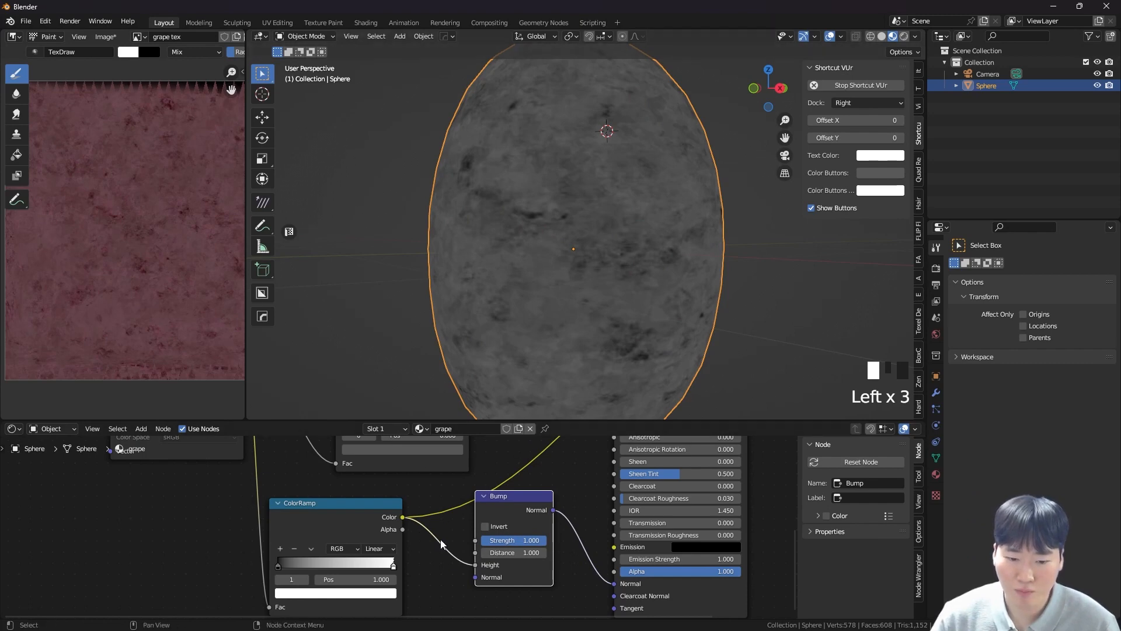
scroll(465, 572, "up", 4)
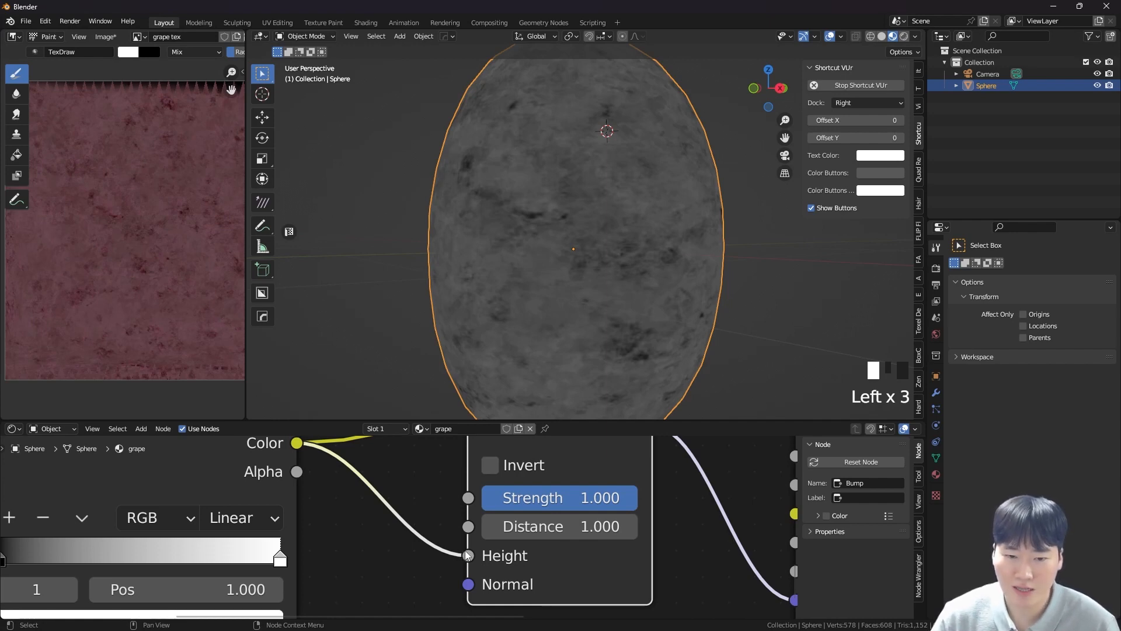
scroll(467, 550, "down", 2)
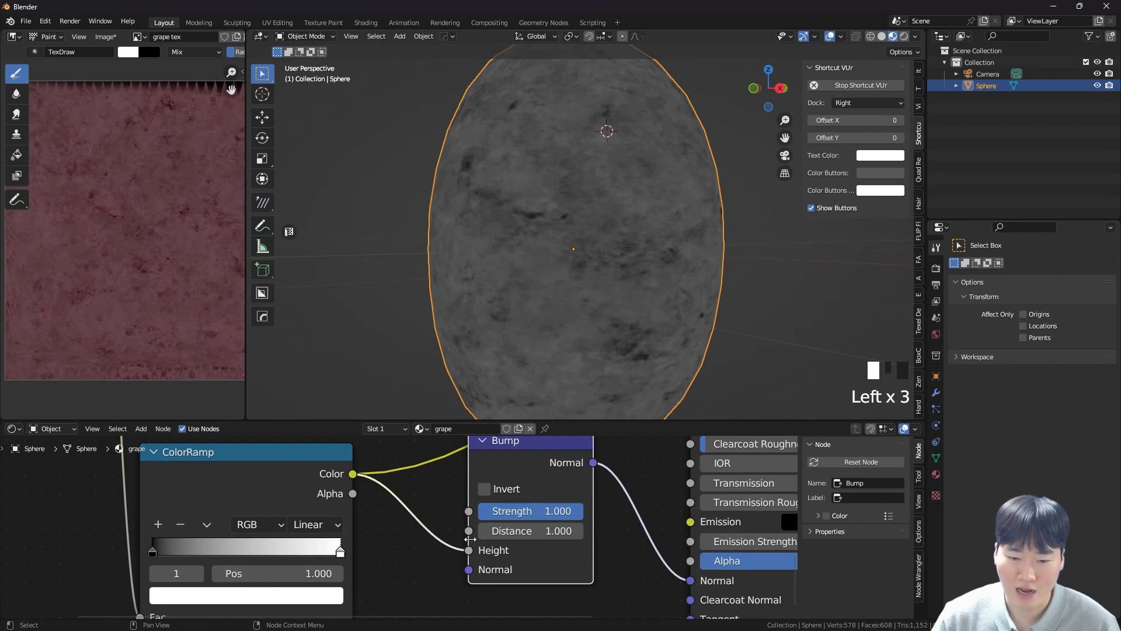
scroll(472, 540, "down", 2)
left_click_drag(508, 497, 501, 521)
- Reconnect the Principled BSDF to the Material Output to show the grape fully shaded with the bump
scroll(510, 515, "down", 6)
middle_click_drag(563, 472, 568, 507)
middle_click_drag(598, 451, 626, 503)
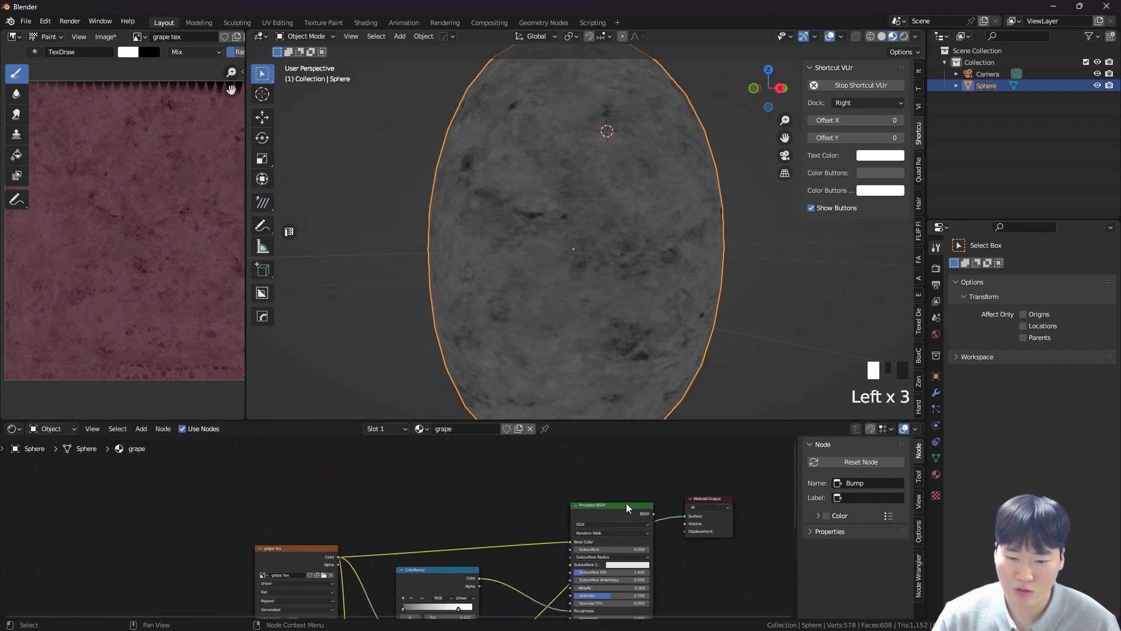
left_click(629, 509, "ctrl+shift")
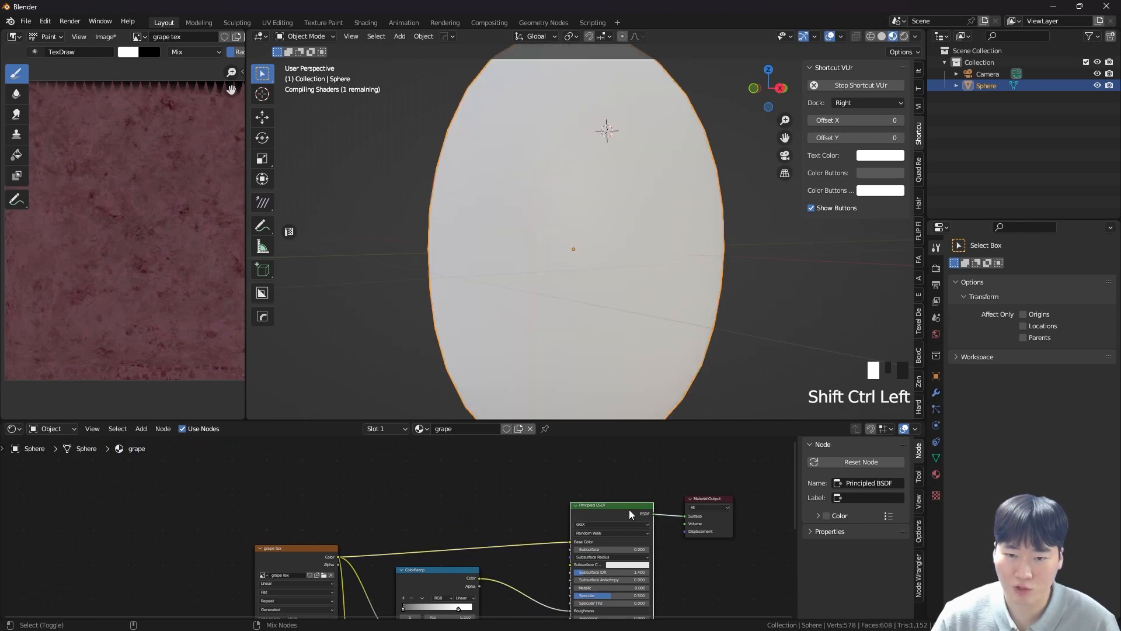
- Reduce the Bump node's Strength to 0.042, and refine it to 0.033 after checking the grape's surface up close
middle_click_drag(580, 282, 617, 226)
scroll(601, 182, "up", 6)
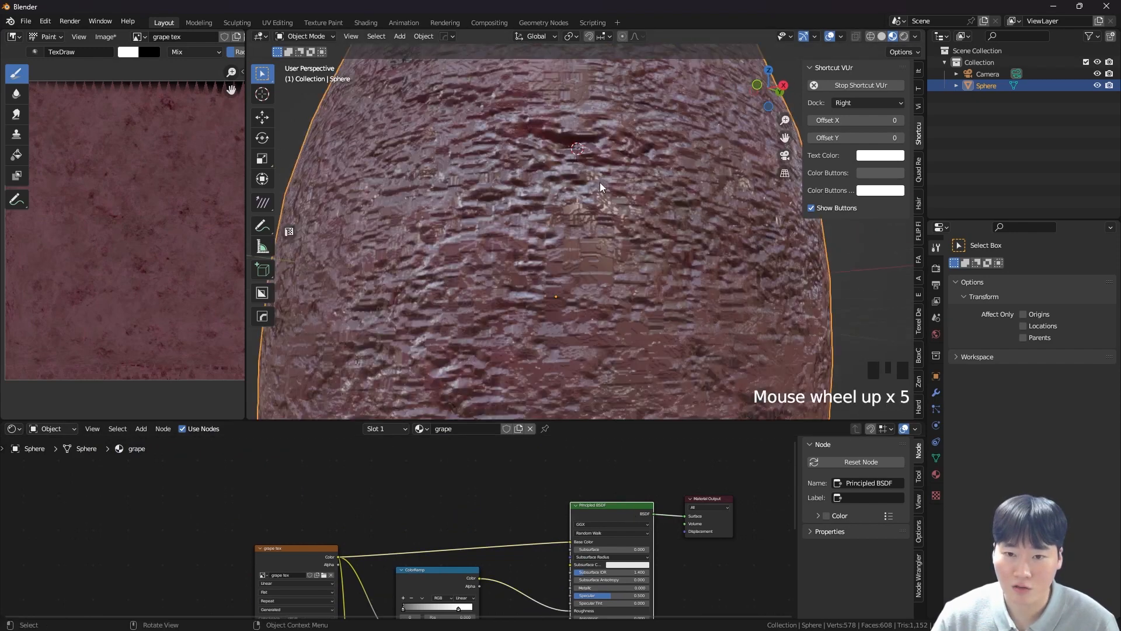
middle_click_drag(504, 556, 543, 483)
scroll(551, 509, "up", 6)
left_click_drag(543, 508, 432, 508)
scroll(576, 280, "down", 4)
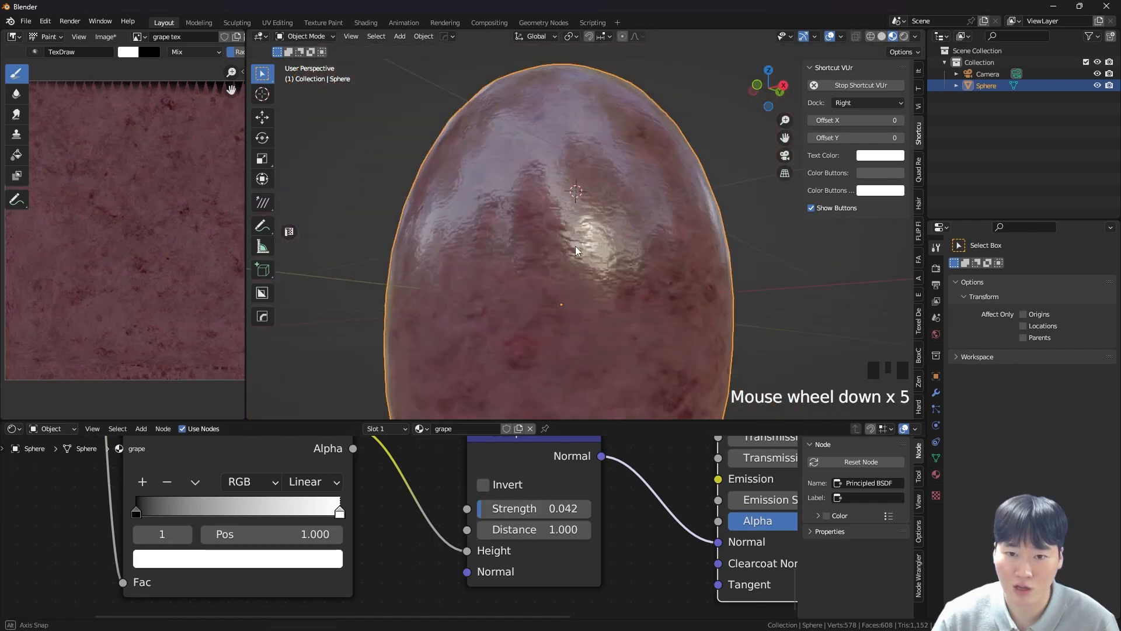
middle_click_drag(575, 250, 615, 269)
scroll(607, 286, "up", 5)
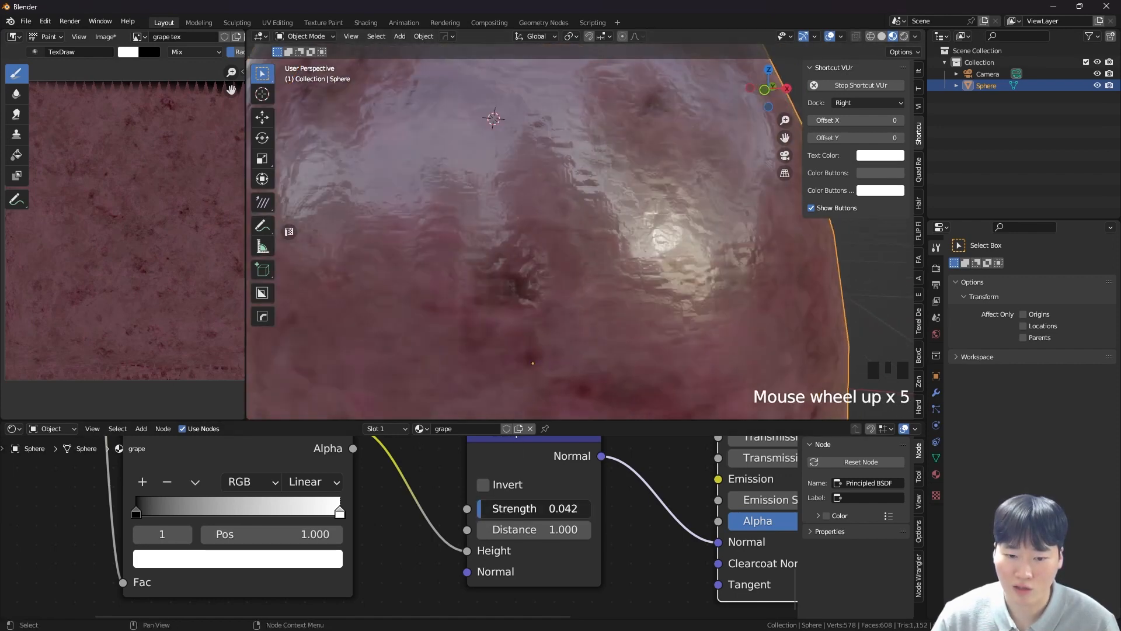
left_click(482, 508)
left_click(334, 558)
left_click(367, 461)
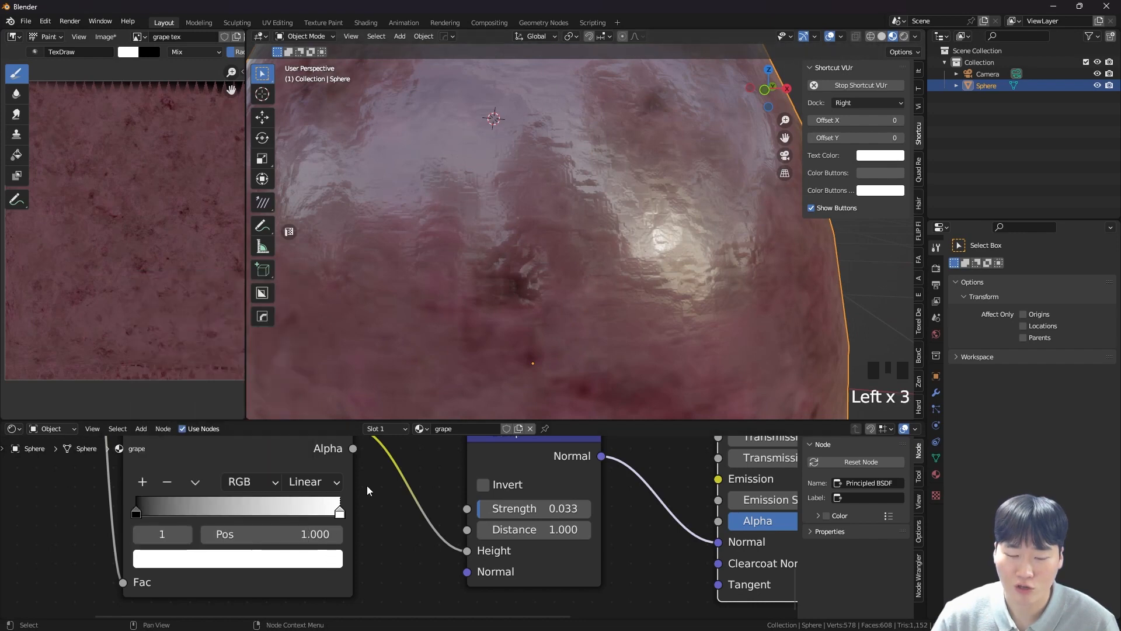
- Try a Bump Strength of 1.000 with varied brightness on the second ramp's white stop, and return to white and 0.033
left_click(322, 558)
mouse_move(298, 288)
left_mouse_down()
mouse_move(298, 404)
mouse_move(299, 281)
left_mouse_up()
left_click_drag(500, 509, 613, 509)
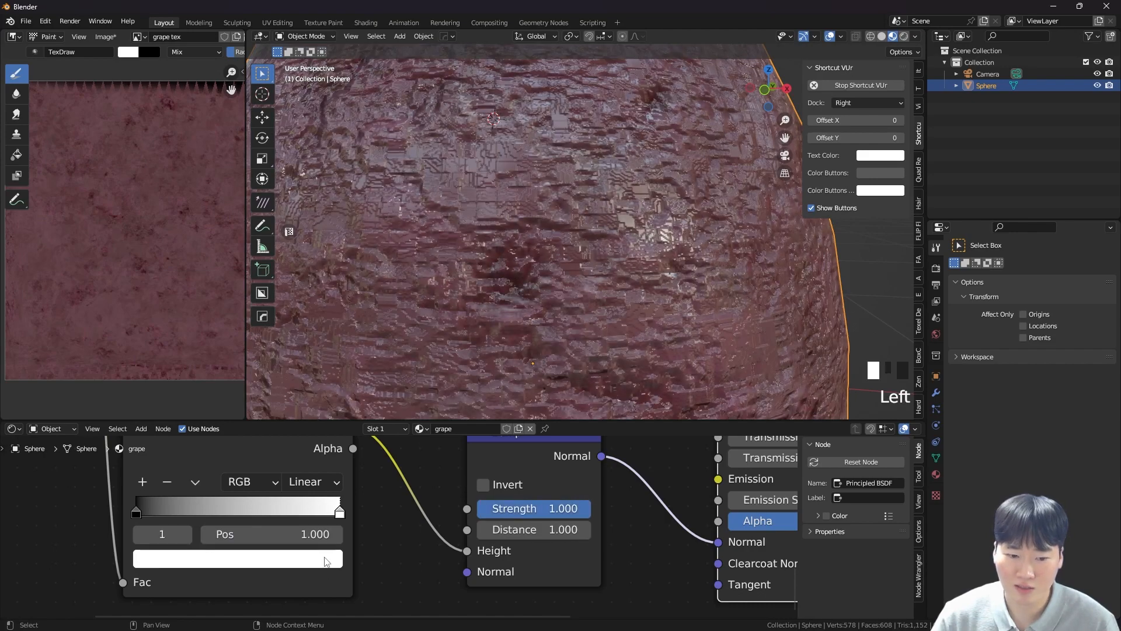
left_click(328, 559)
left_click(170, 558)
left_click(299, 369)
left_click_drag(298, 368, 298, 285)
left_click_drag(589, 513, 479, 512)
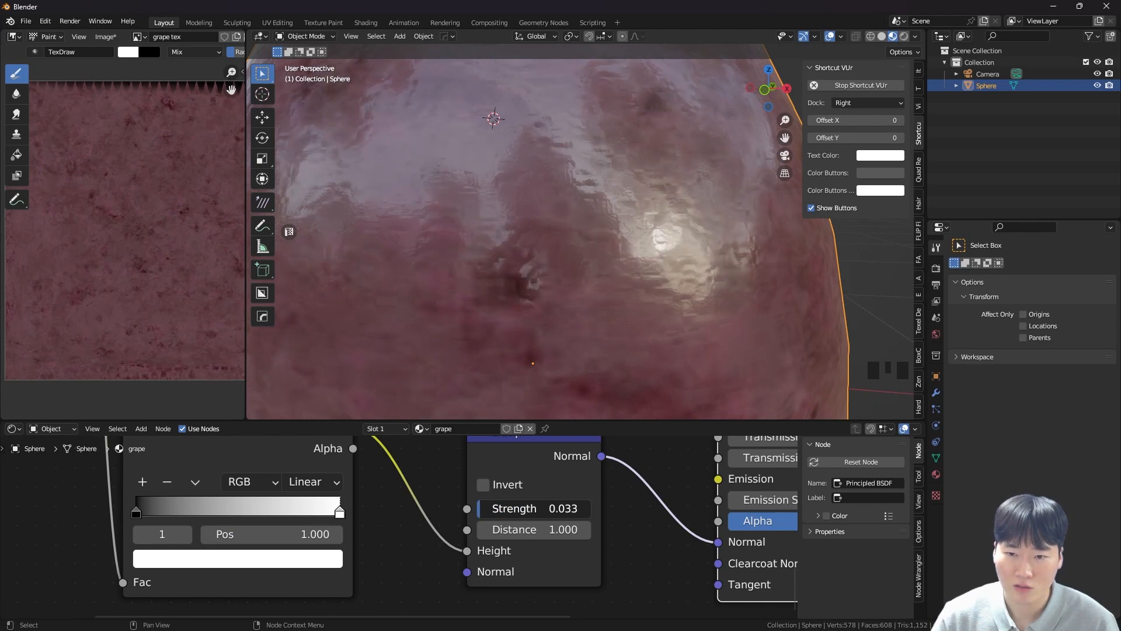
- Delete the Layer Weight node placed above the grape texture node
scroll(535, 284, "down", 9)
middle_click_drag(530, 334, 587, 246)
left_click_drag(316, 485, 256, 515)
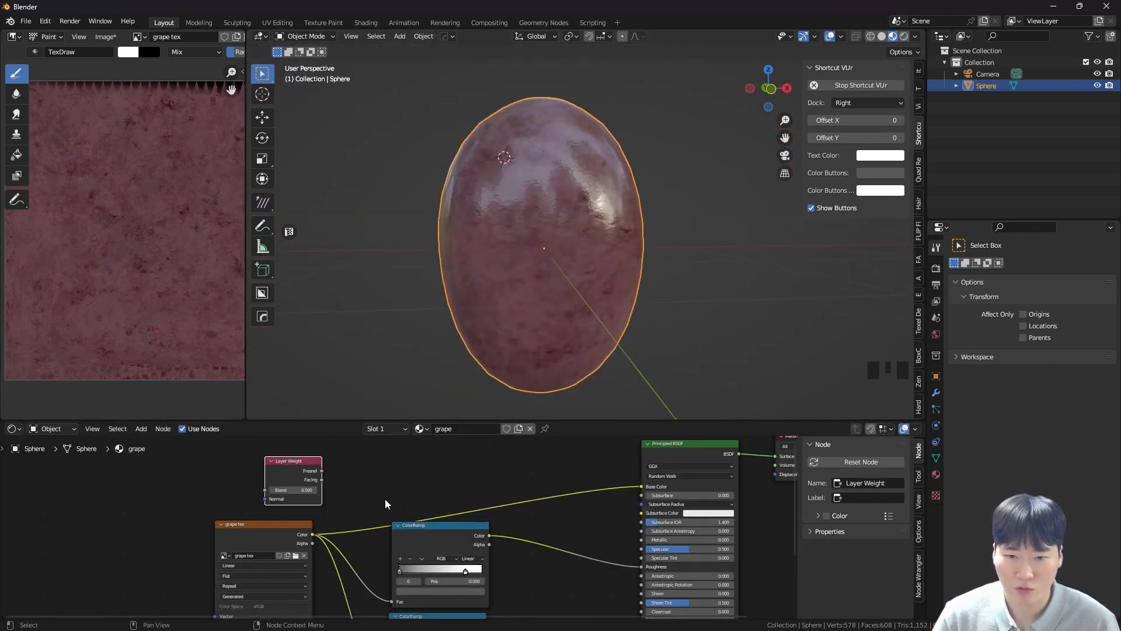
key("x")
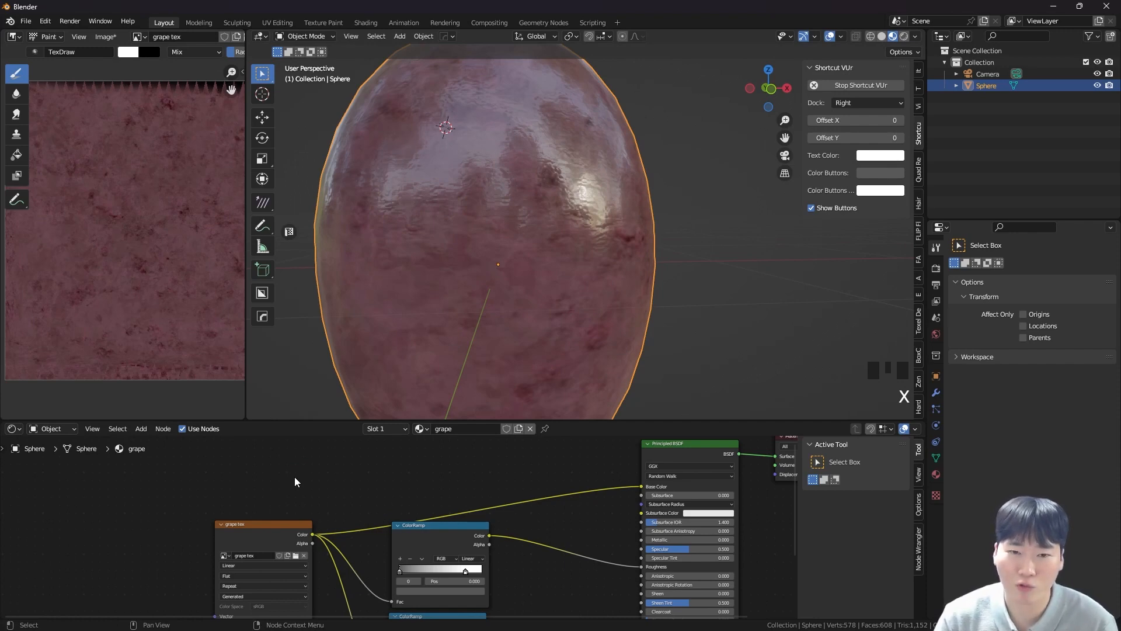
- Preview the roughness ColorRamp on the grape, review the roughness and bump node chains, and restore the Principled BSDF output
left_click(282, 534)
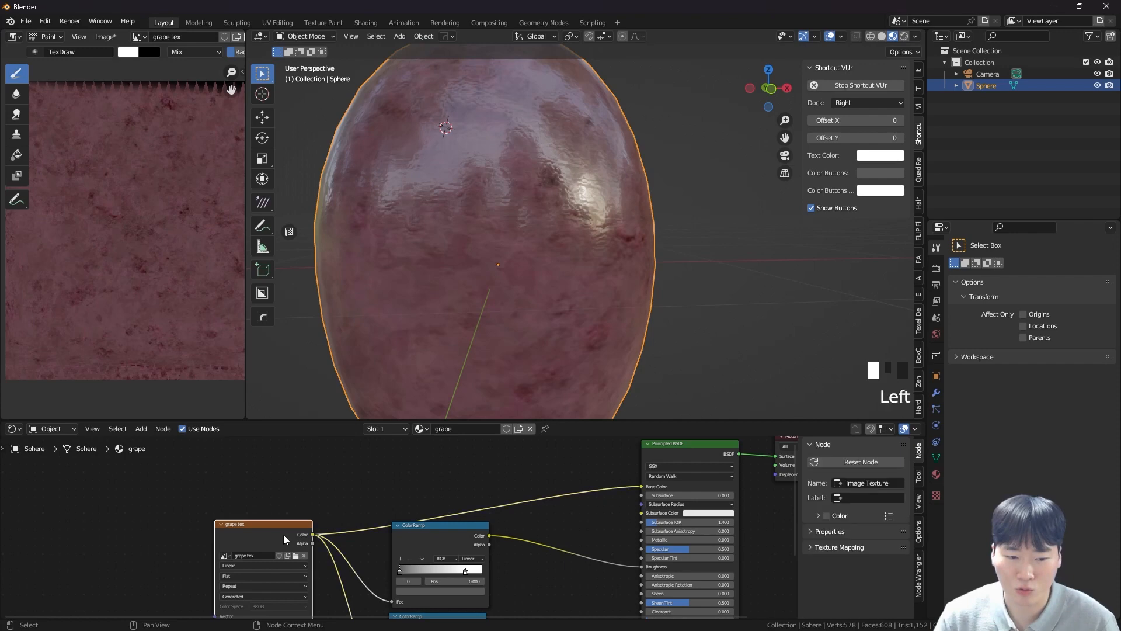
key("KP_Decimal")
scroll(542, 273, "down", 1)
middle_click_drag(647, 541, 513, 494)
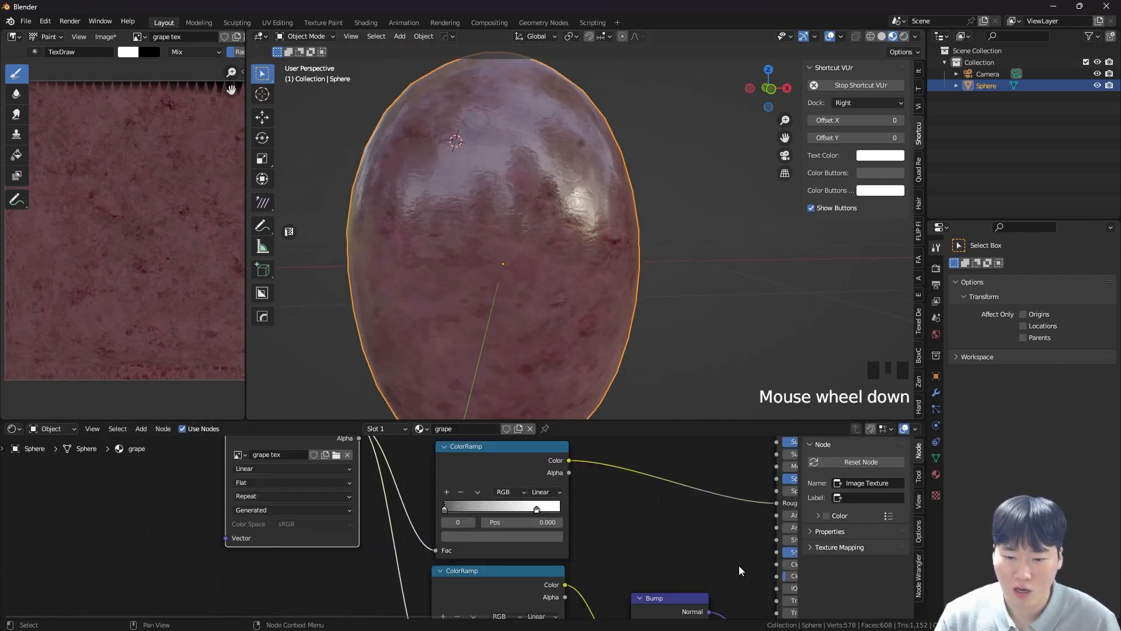
left_click(502, 467, "ctrl+shift")
middle_click_drag(607, 528, 461, 512)
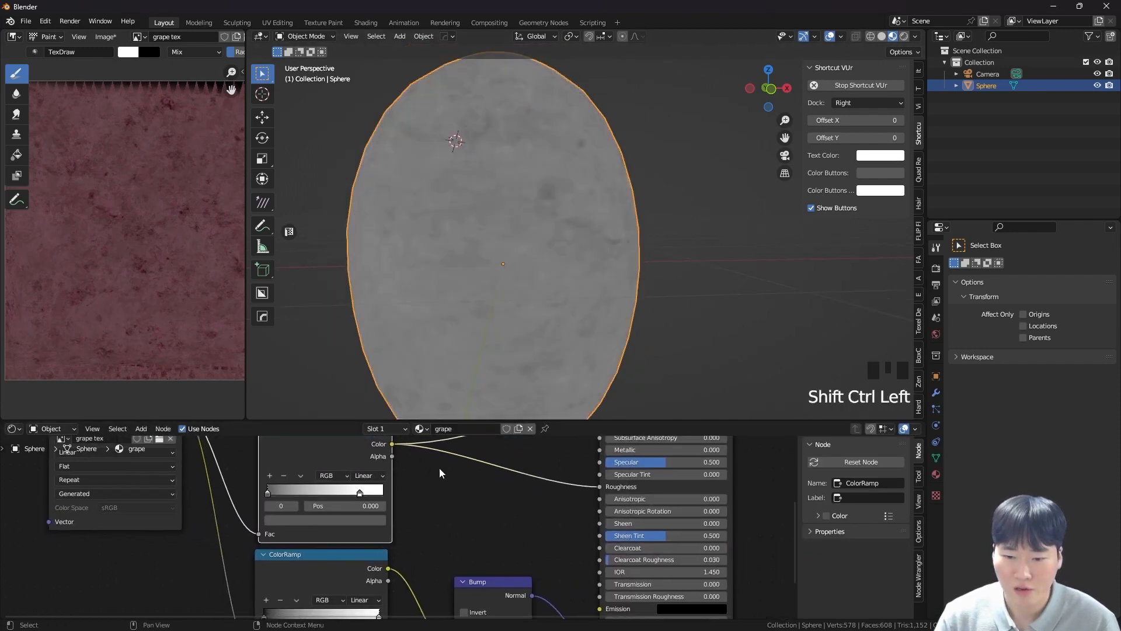
middle_click_drag(566, 563, 563, 474)
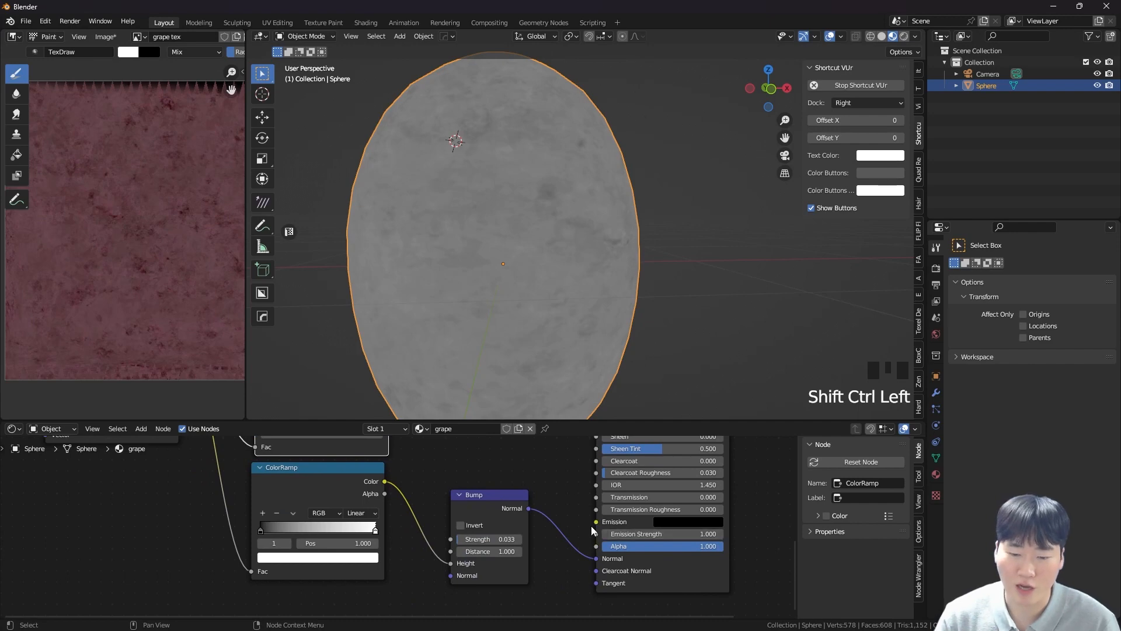
scroll(497, 520, "down", 2)
left_click(447, 548)
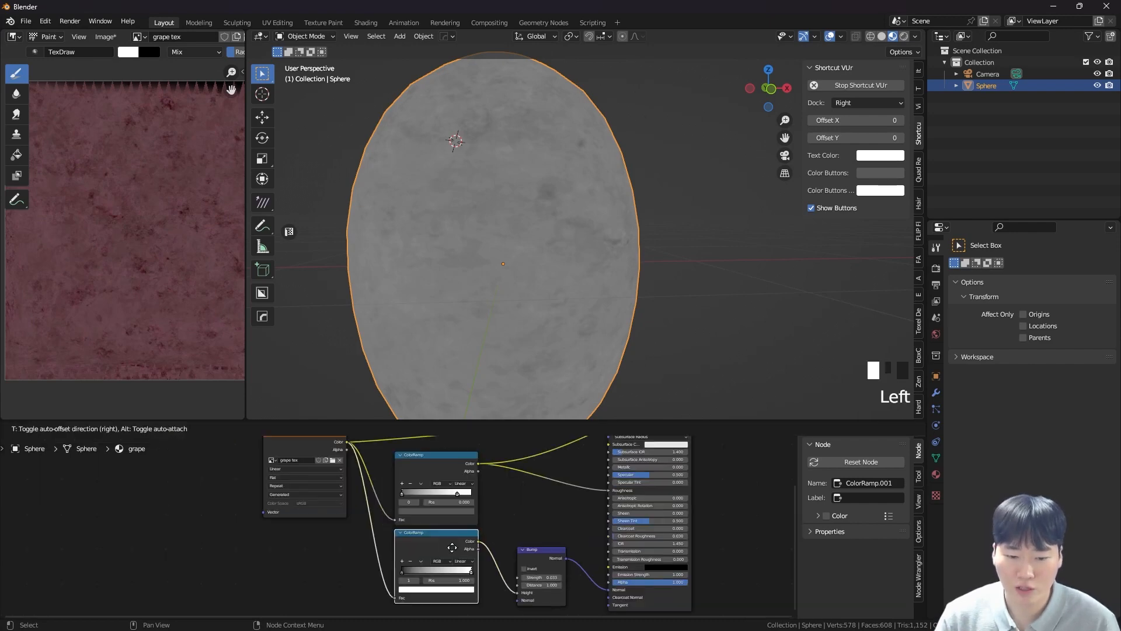
left_click(605, 514)
- Switch the grape to Texture Paint mode and assign the grape skin texture as the brush texture
mouse_move(584, 304)
middle_mouse_down()
mouse_move(604, 271)
mouse_move(577, 271)
middle_mouse_up()
key("Tab")
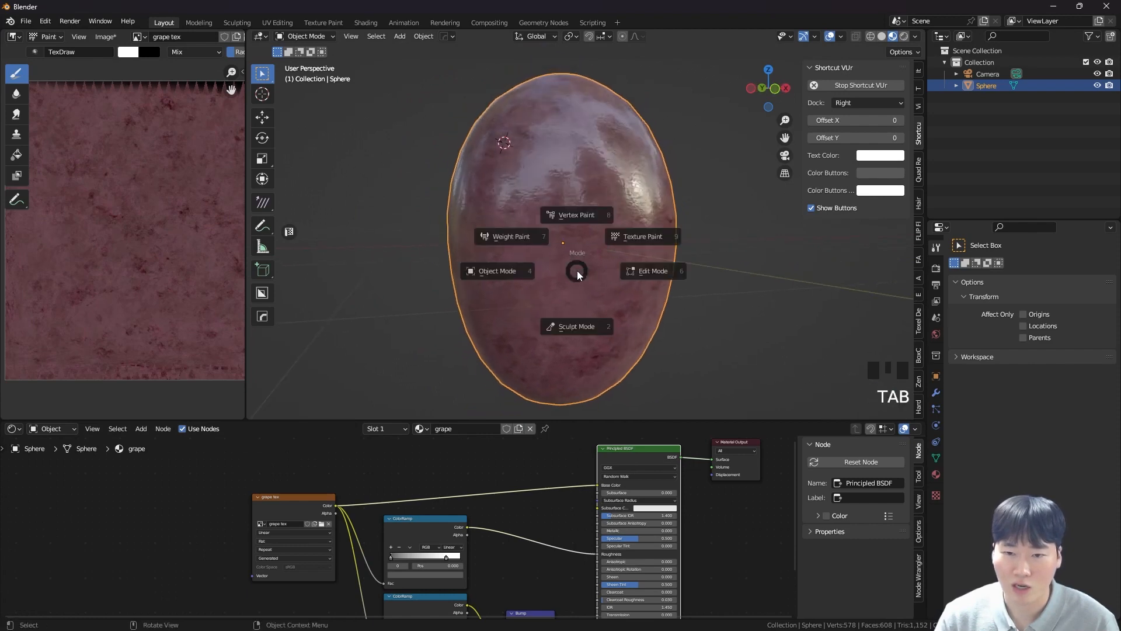
left_click(676, 226)
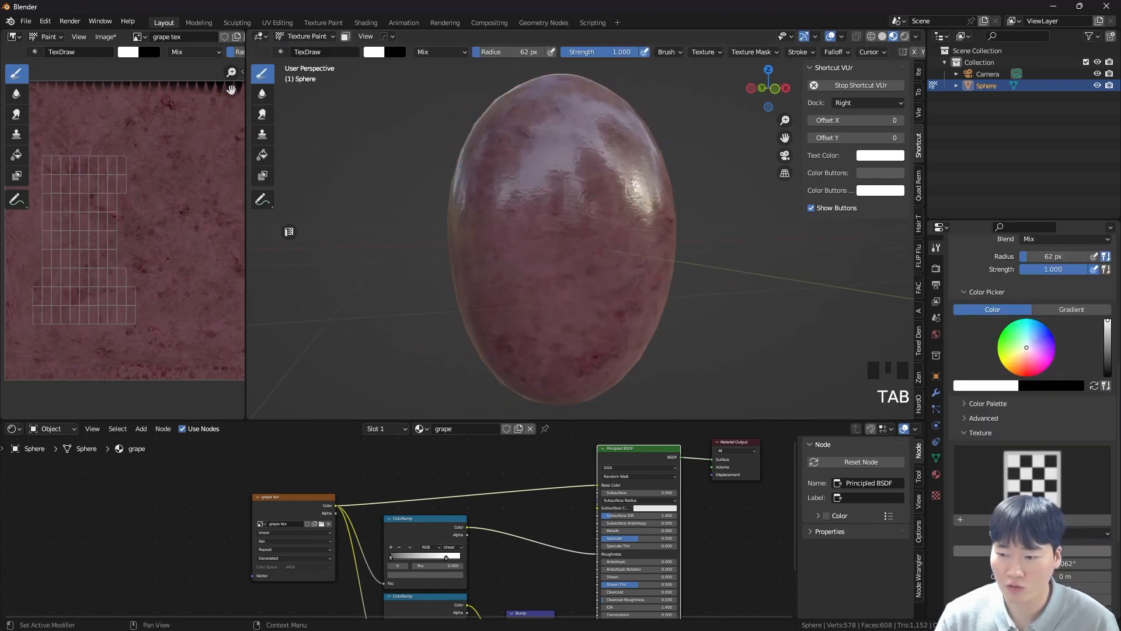
left_click(1033, 476)
left_click(754, 297)
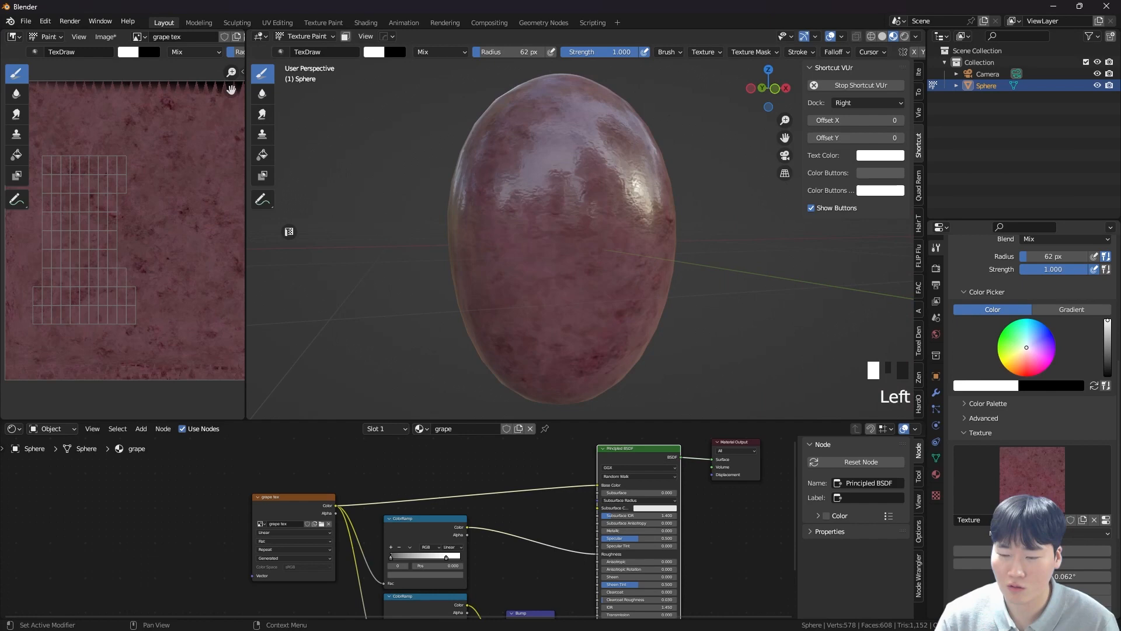
right_click_drag(473, 295, 704, 266)
mouse_move(705, 265)
middle_mouse_down()
mouse_move(427, 286)
mouse_move(413, 230)
middle_mouse_up()
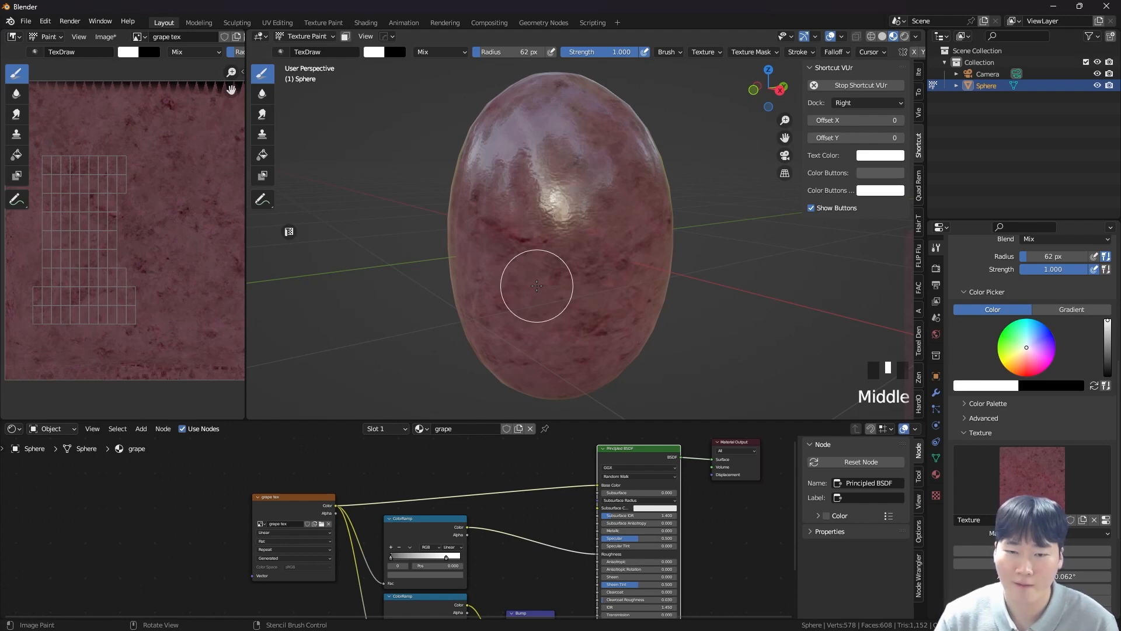
key("grave")
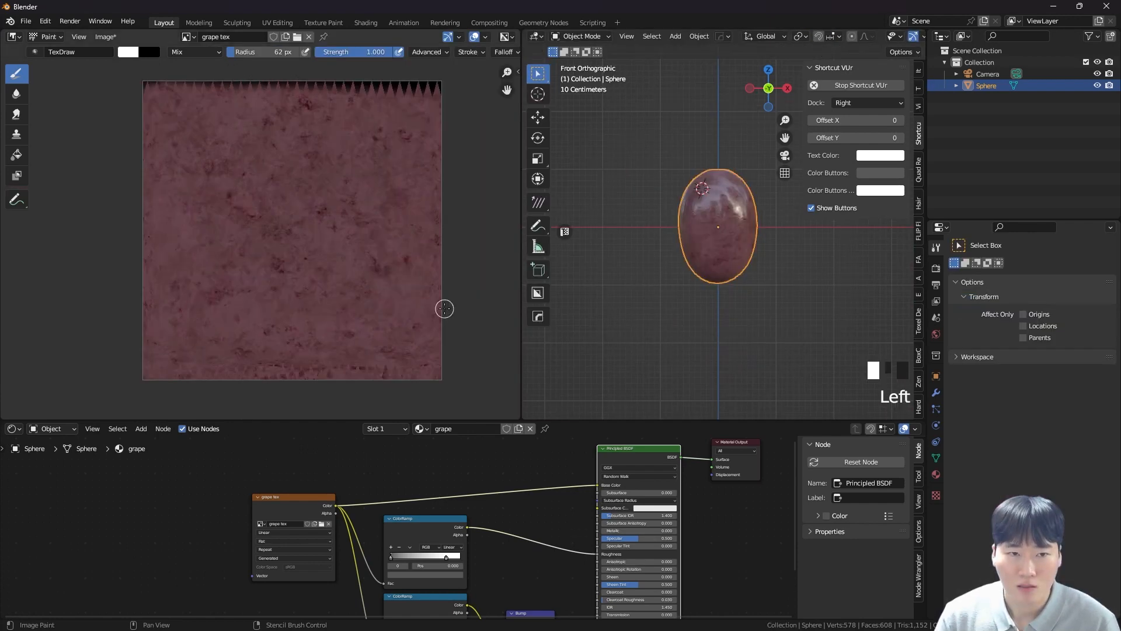
- Save the painted grape tex image and protect it with a fake user
left_click(111, 37)
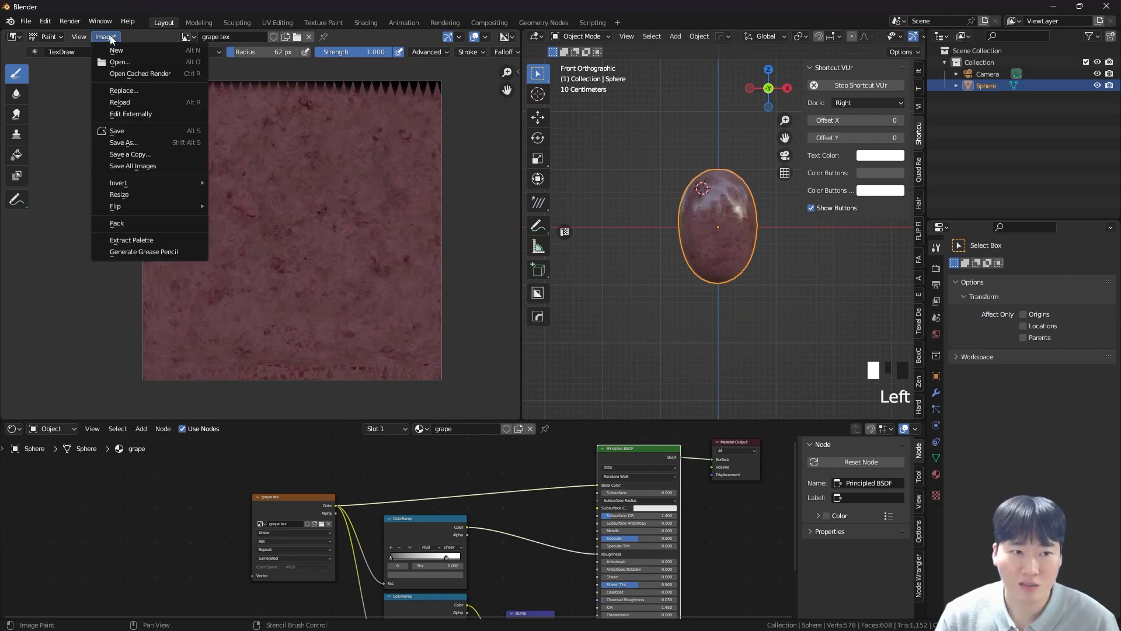
left_click(128, 130)
key("Return")
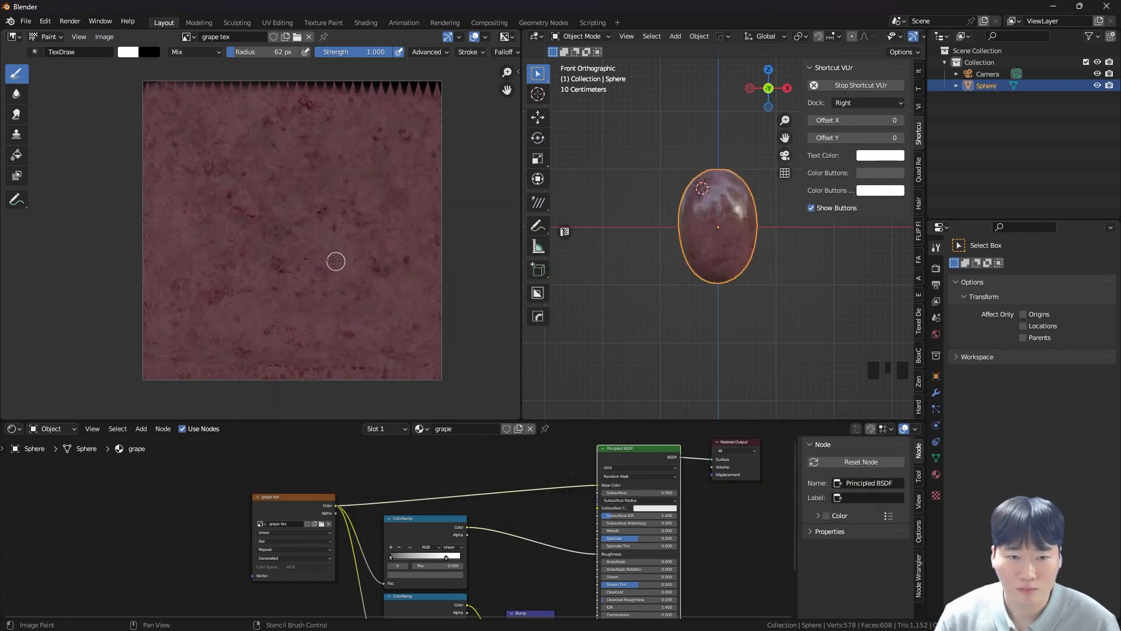
left_click(111, 39)
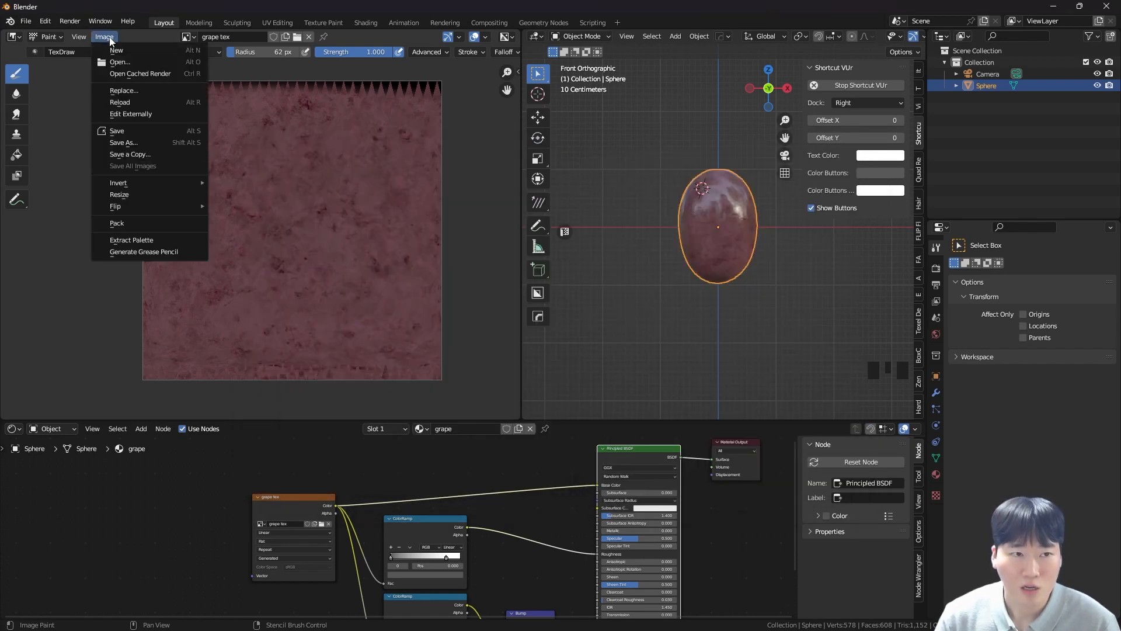
left_click(273, 37)
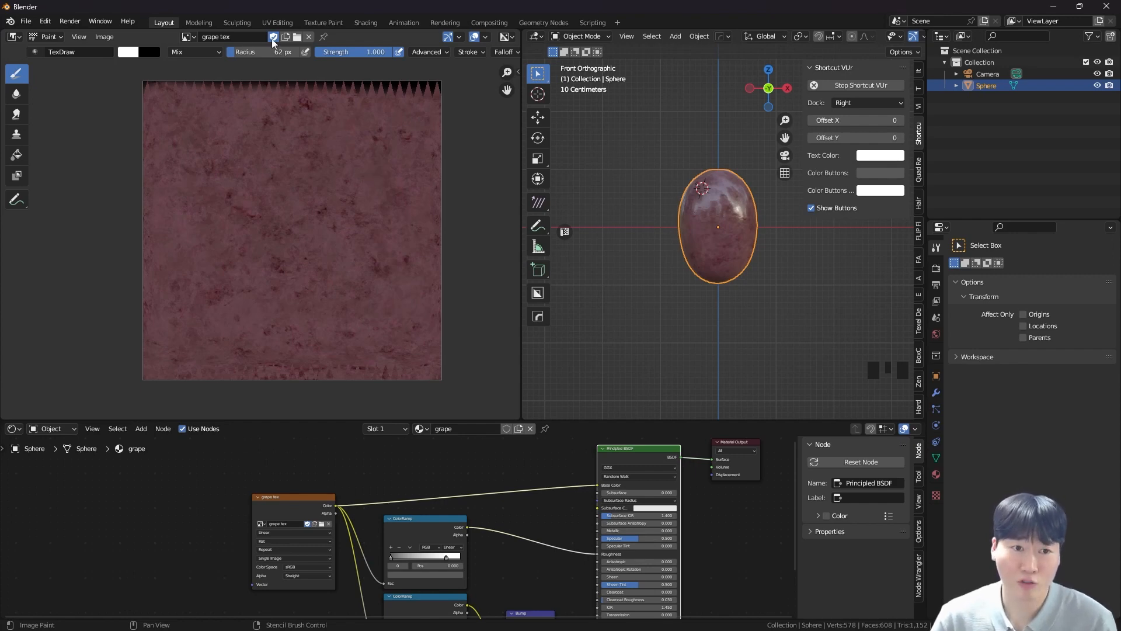
- Narrow the image editor to enlarge the 3D view, and shift the grape tex node slightly upward
left_click_drag(519, 225, 387, 233)
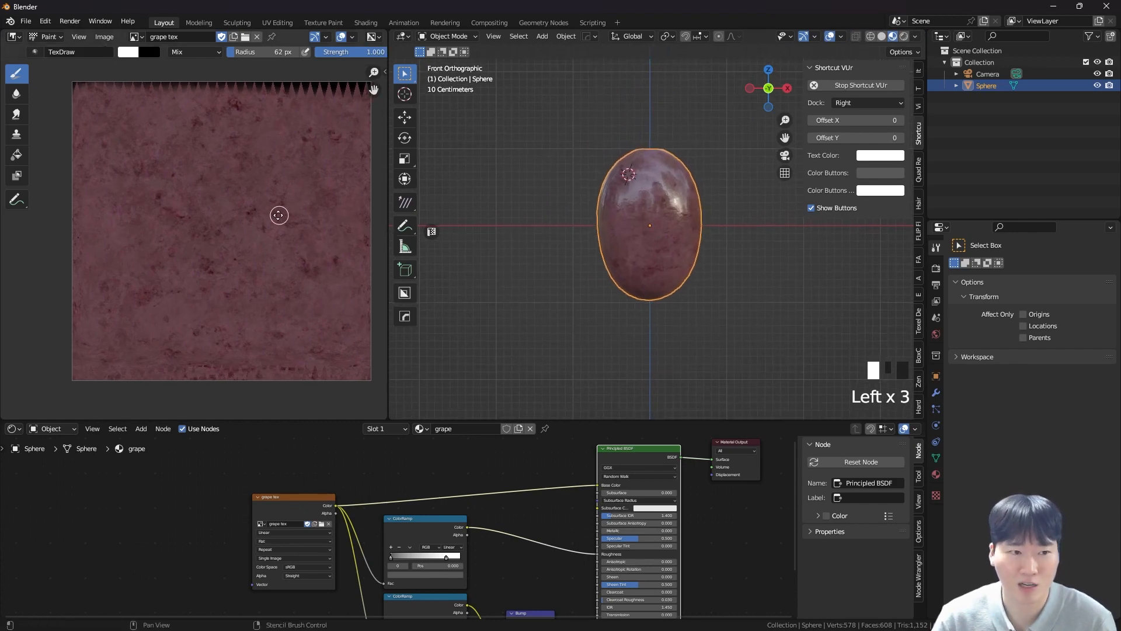
left_click_drag(296, 497, 299, 486)
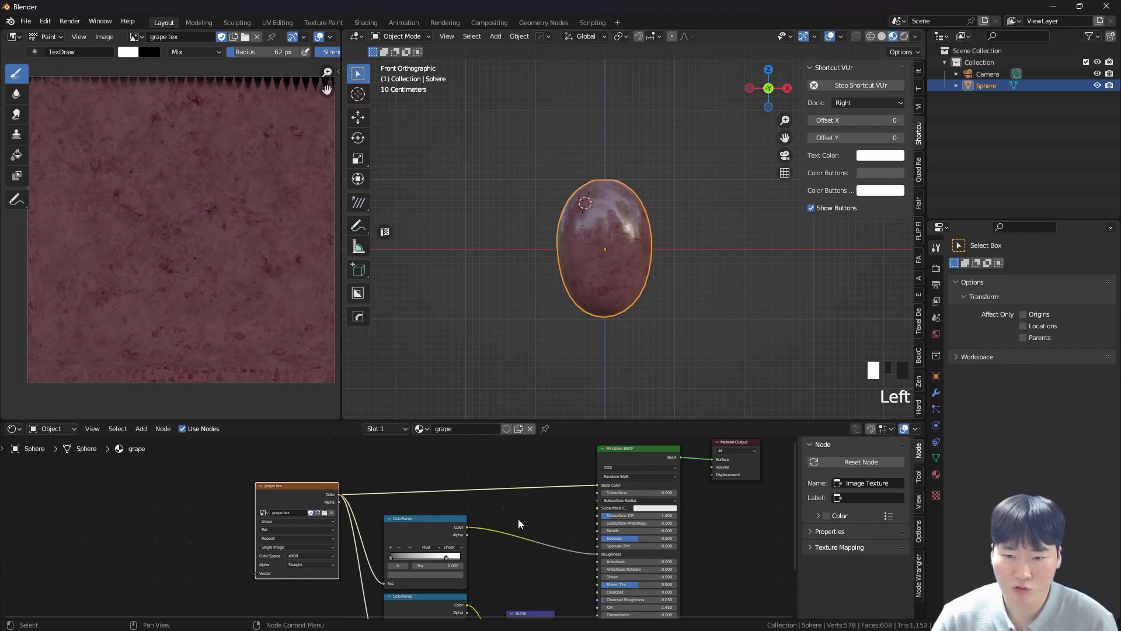
key("r")
key("r")
left_click(670, 264)
key("shift+d")
right_click(672, 143)
key("ctrl+z")
key("r")
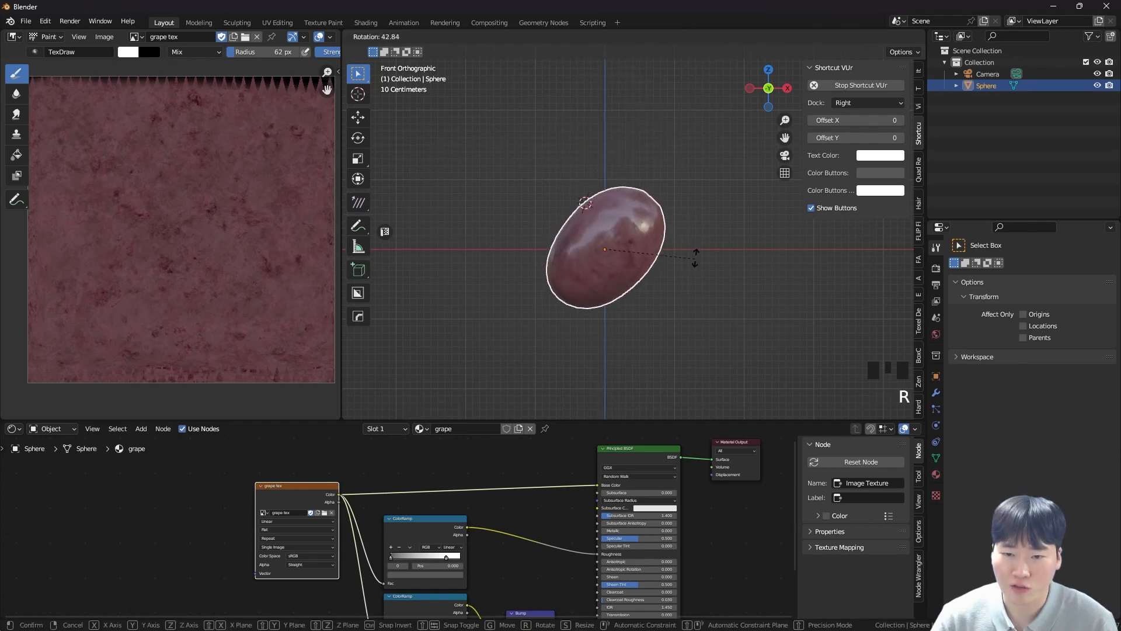
right_click(685, 181)
- Rotate the upright grape freely into a diagonal tilt
key("r")
key("r")
key("r")
left_click(669, 296)
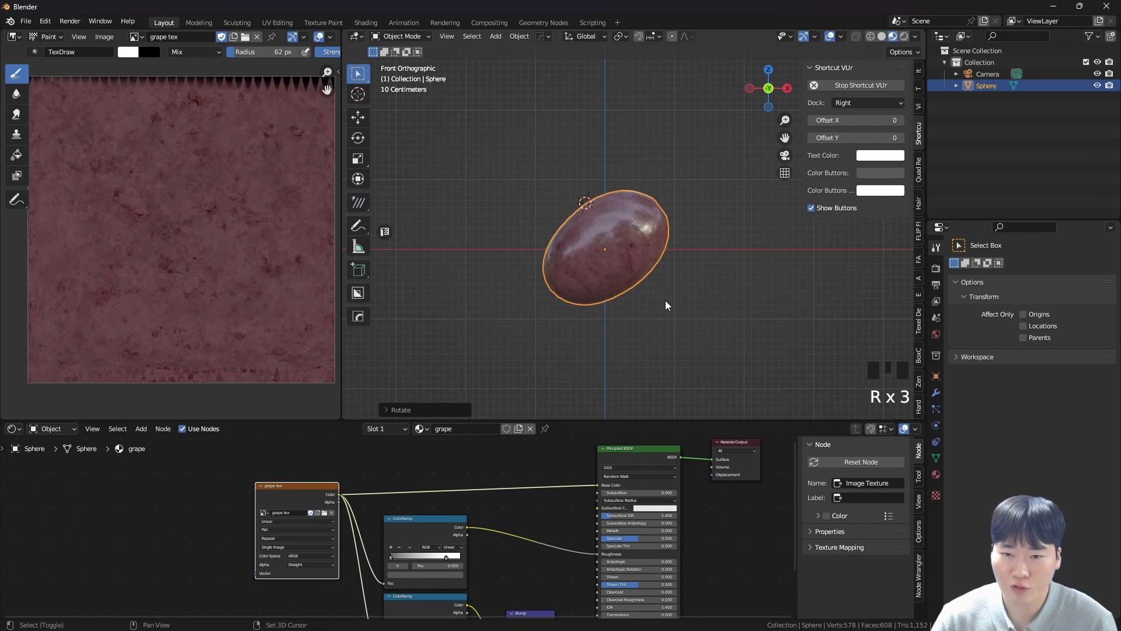
- Duplicate the tilted grape straight up along global Z so the copy sits just above the original
key("shift+d")
key("z")
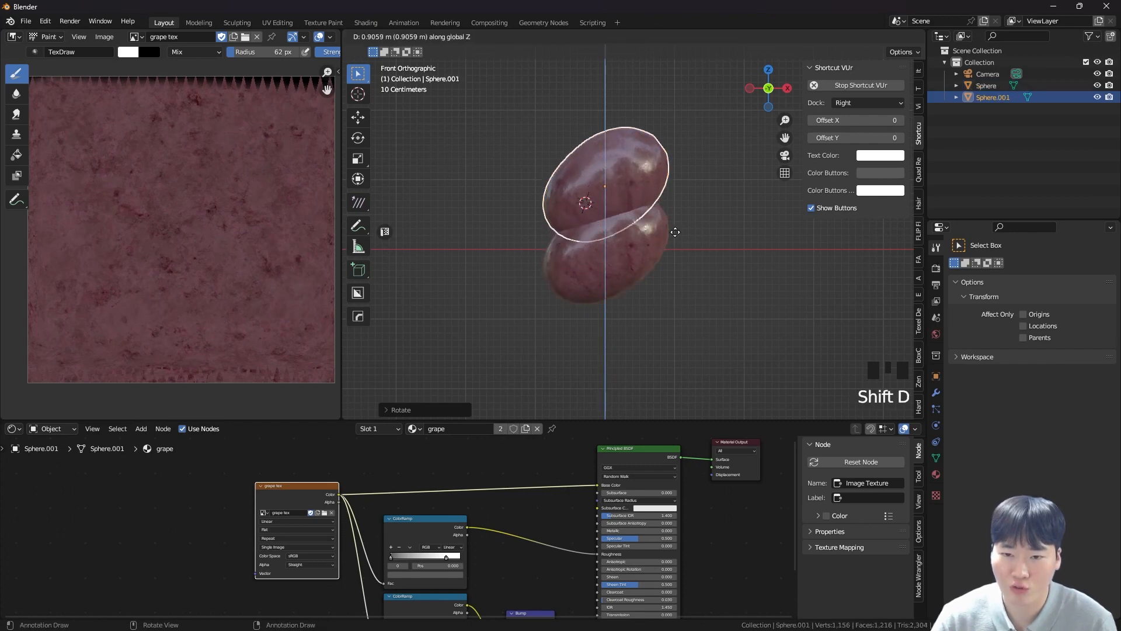
left_click(678, 194)
- Rotate the duplicated grape around its local Z axis to vary the visible skin pattern
scroll(634, 206, "down", 2)
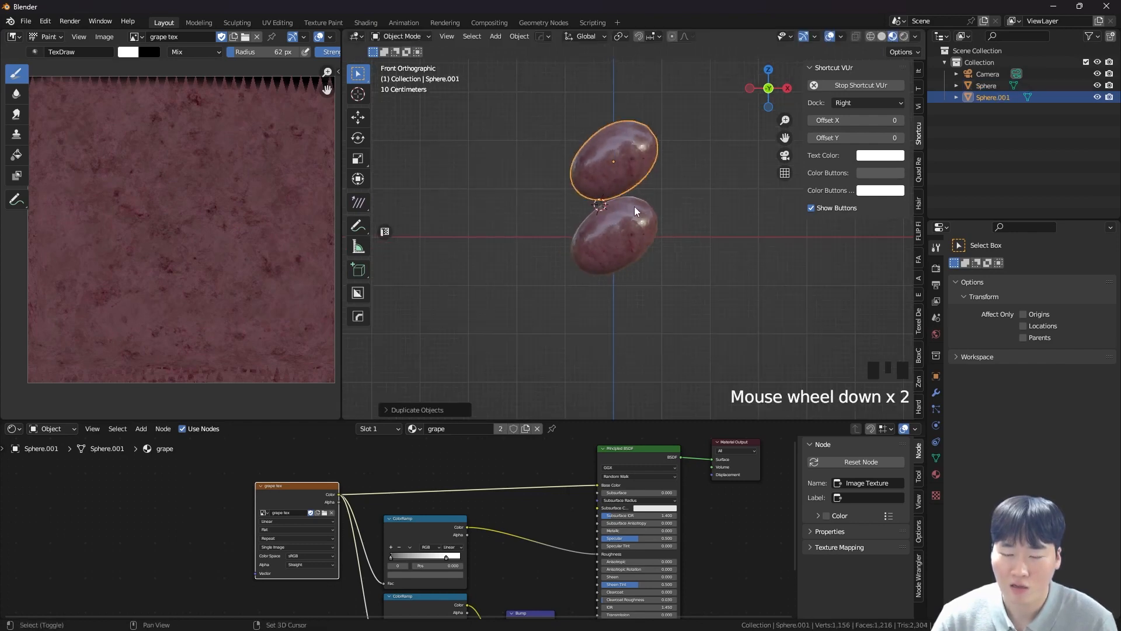
middle_click_drag(635, 205, 636, 297, "shift")
scroll(637, 291, "up", 1)
key("r")
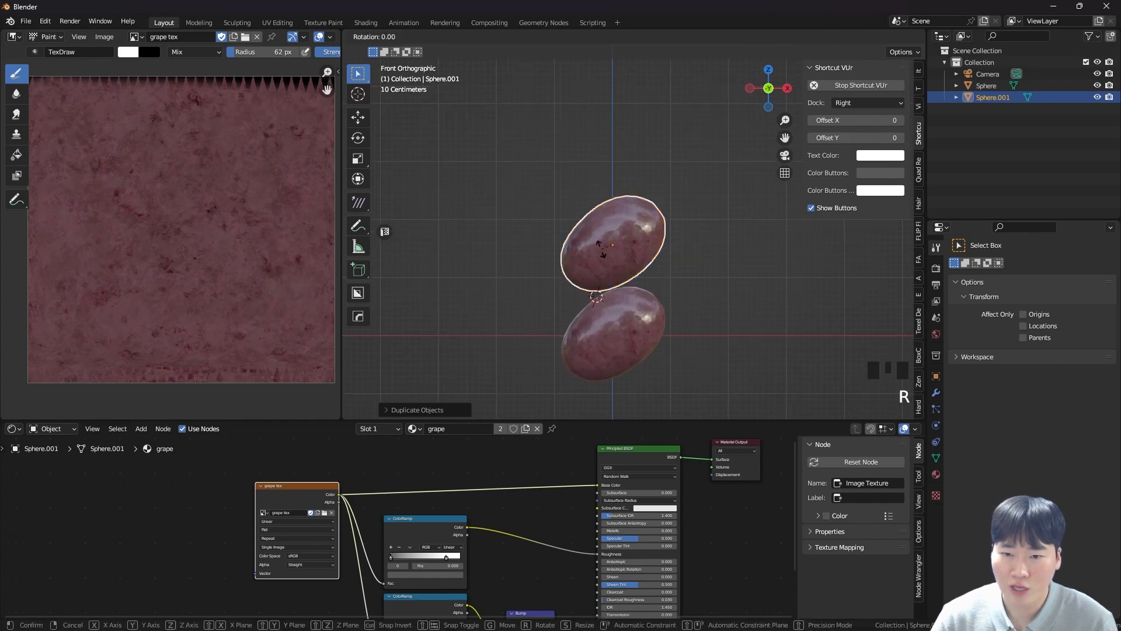
key("z")
key("z")
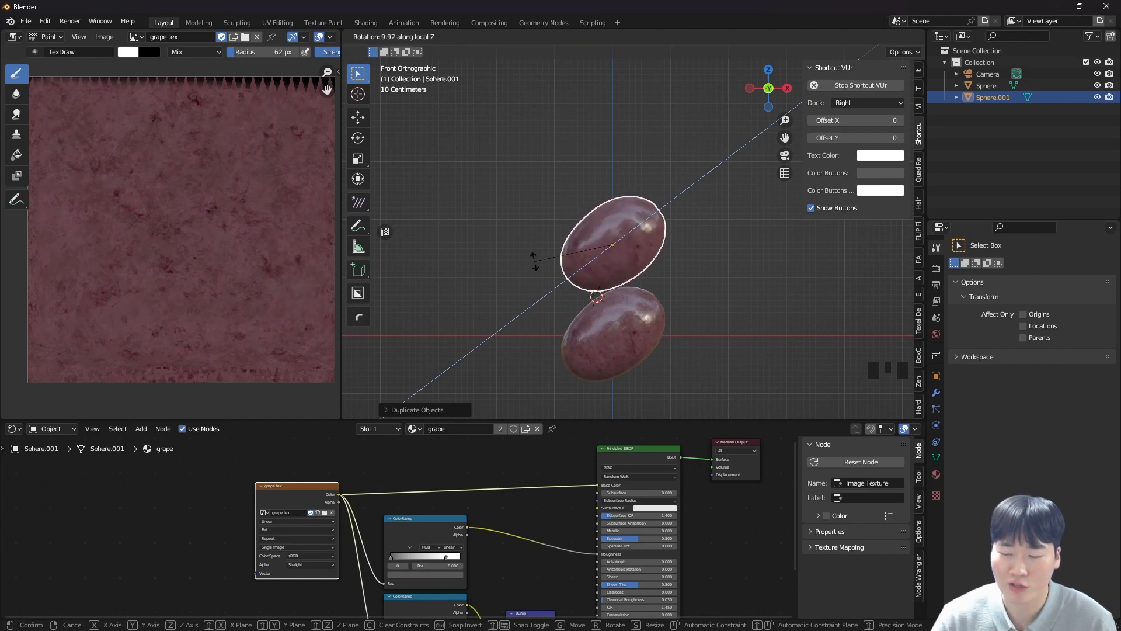
left_click(647, 289)
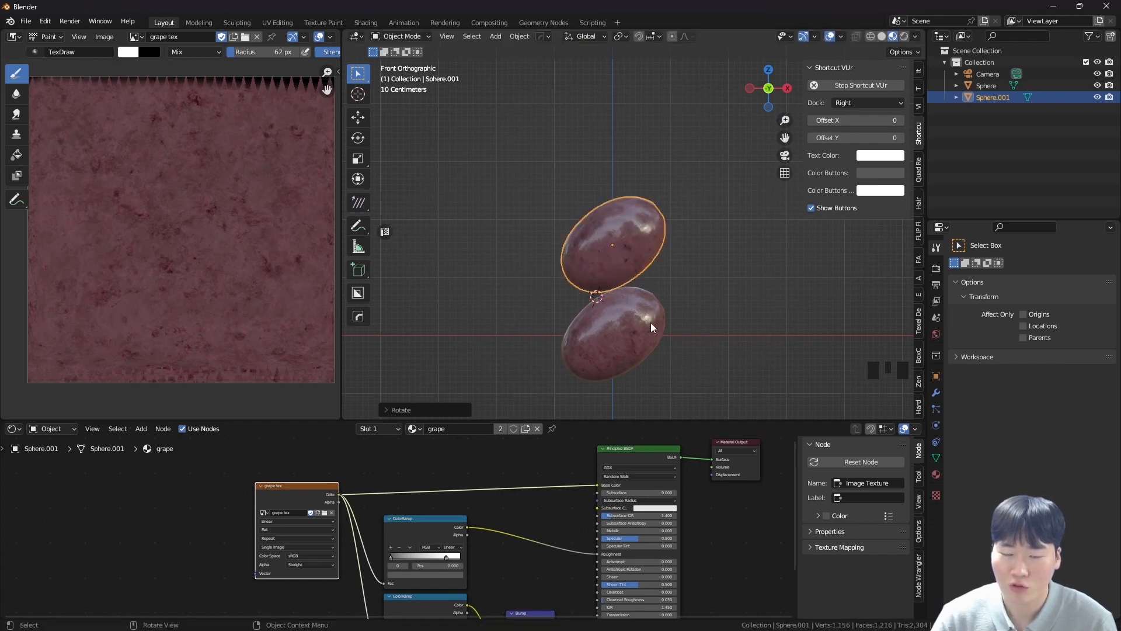
- Duplicate the upper grape about 1.52 m up along global Z to add a third grape to the stack
key("shift+d")
key("z")
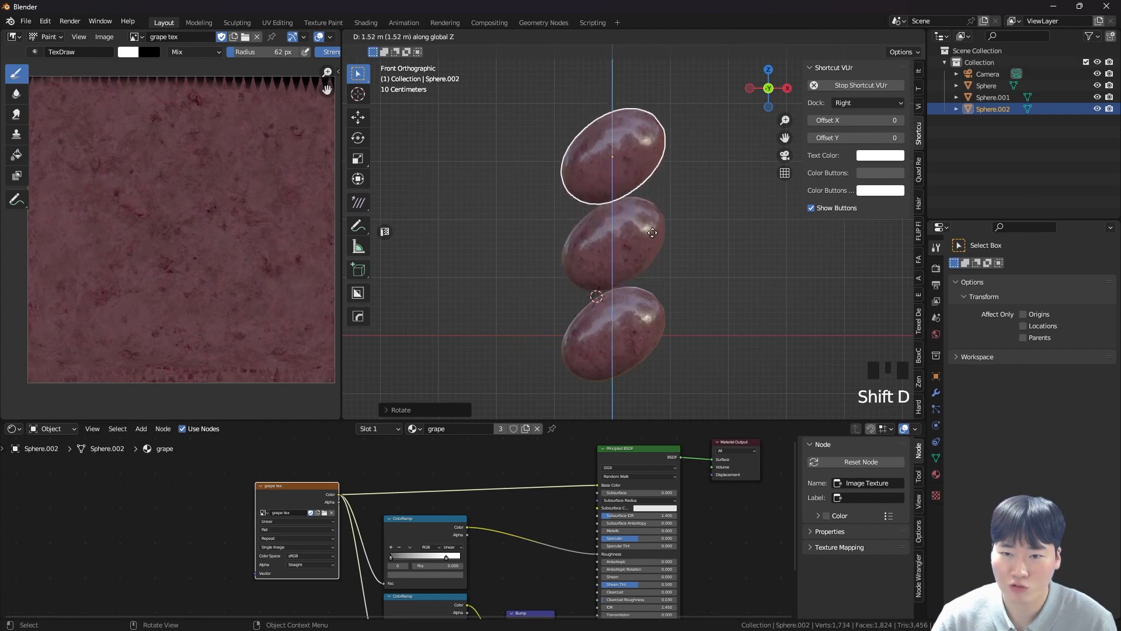
left_click(652, 232)
- Rotate the third grape about 140° around its local Z axis to show a different part of its skin
middle_click_drag(619, 199, 617, 209, "shift")
scroll(622, 223, "up", 2)
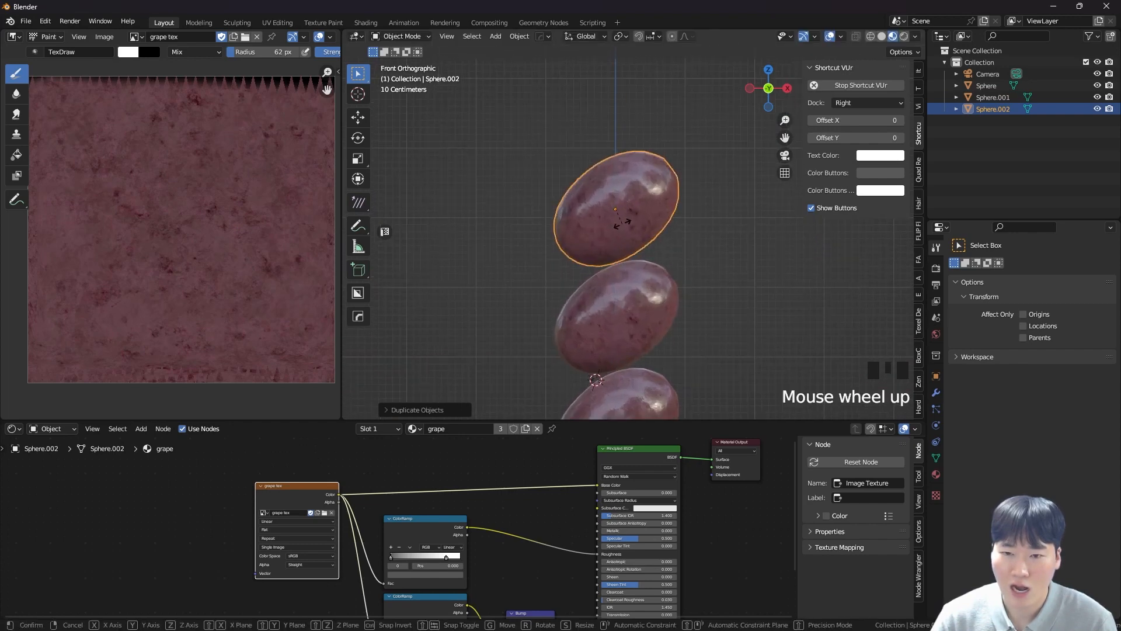
key("r")
key("z")
key("z")
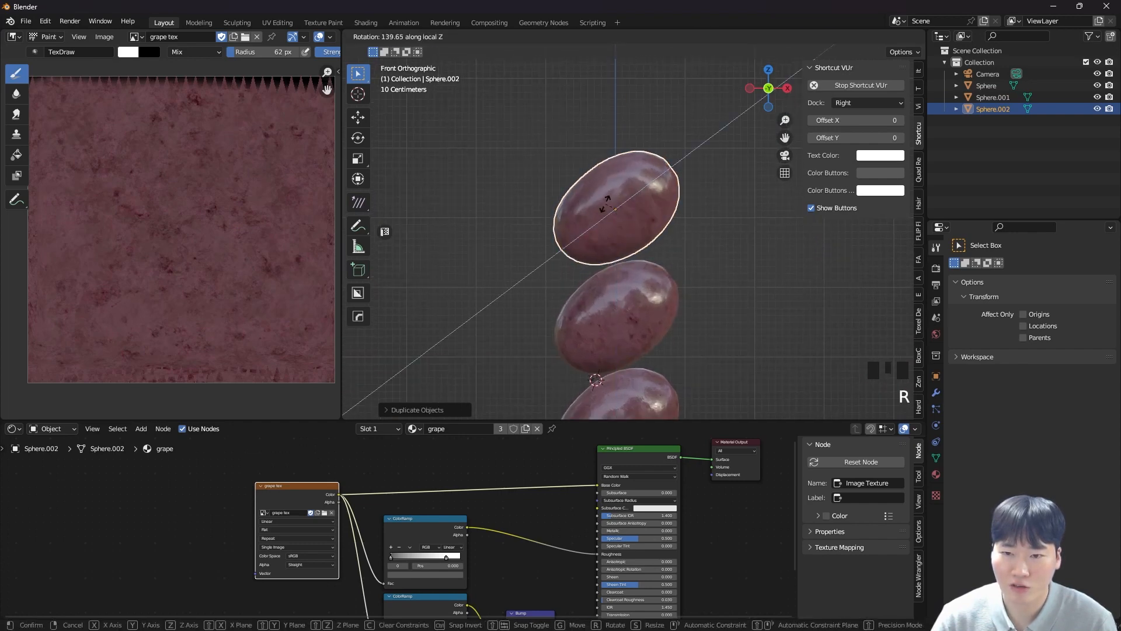
left_click(607, 208)
scroll(618, 236, "down", 3)
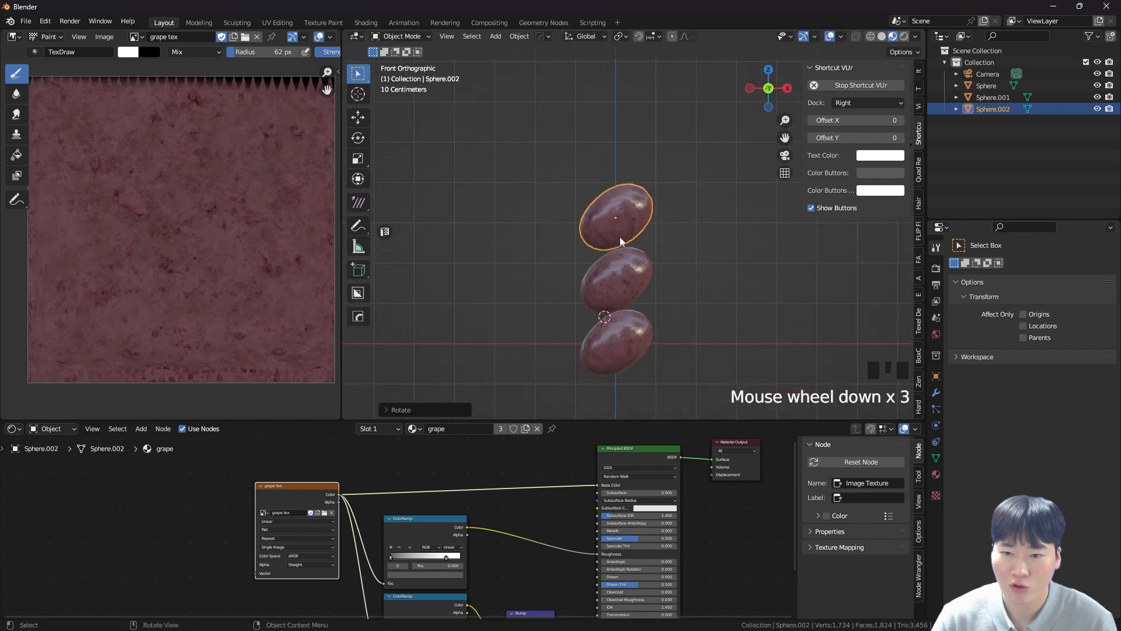
- Duplicate the top grape straight up along global Z and rotate the copy around its local Z axis to vary its visible skin
key("shift+d")
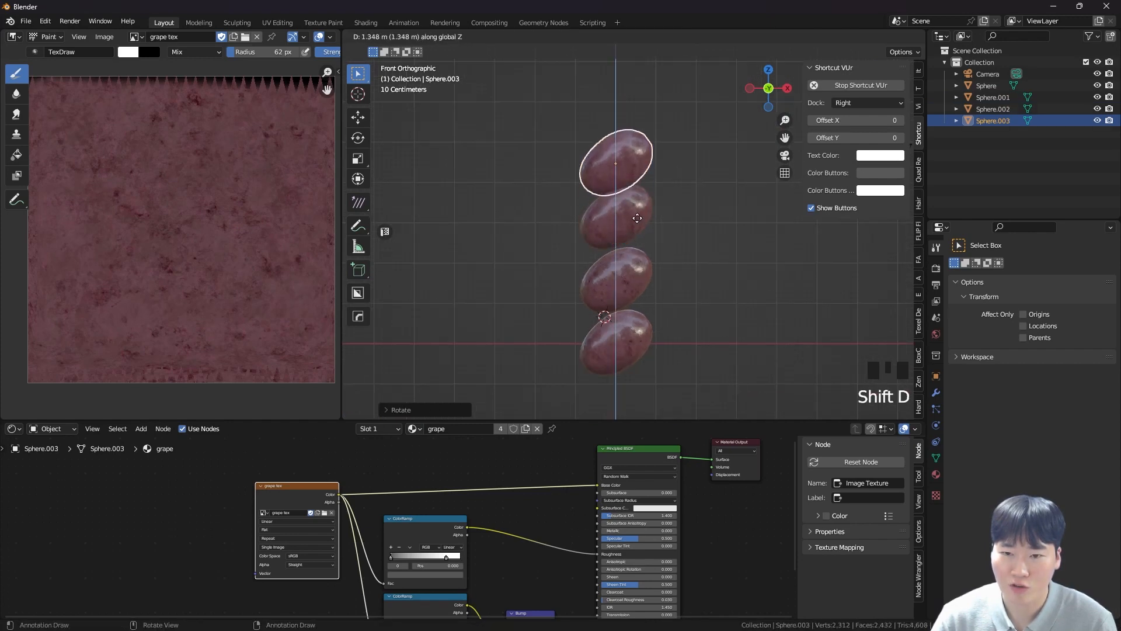
left_click(636, 209)
scroll(613, 167, "up", 4)
middle_click_drag(613, 167, 598, 221, "shift")
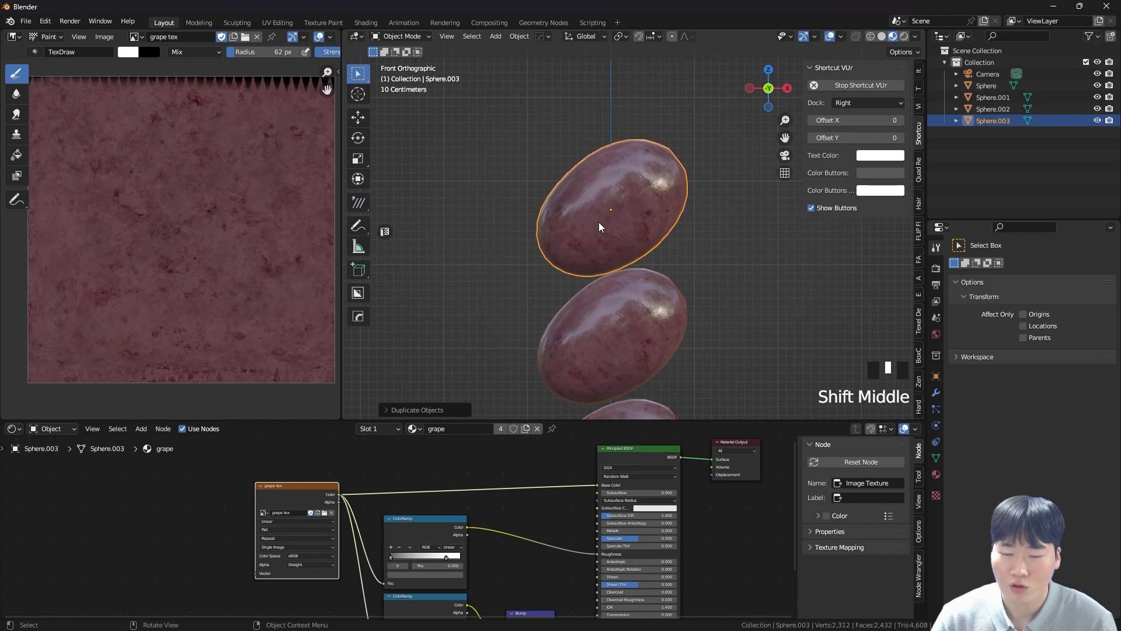
key("r")
key("z")
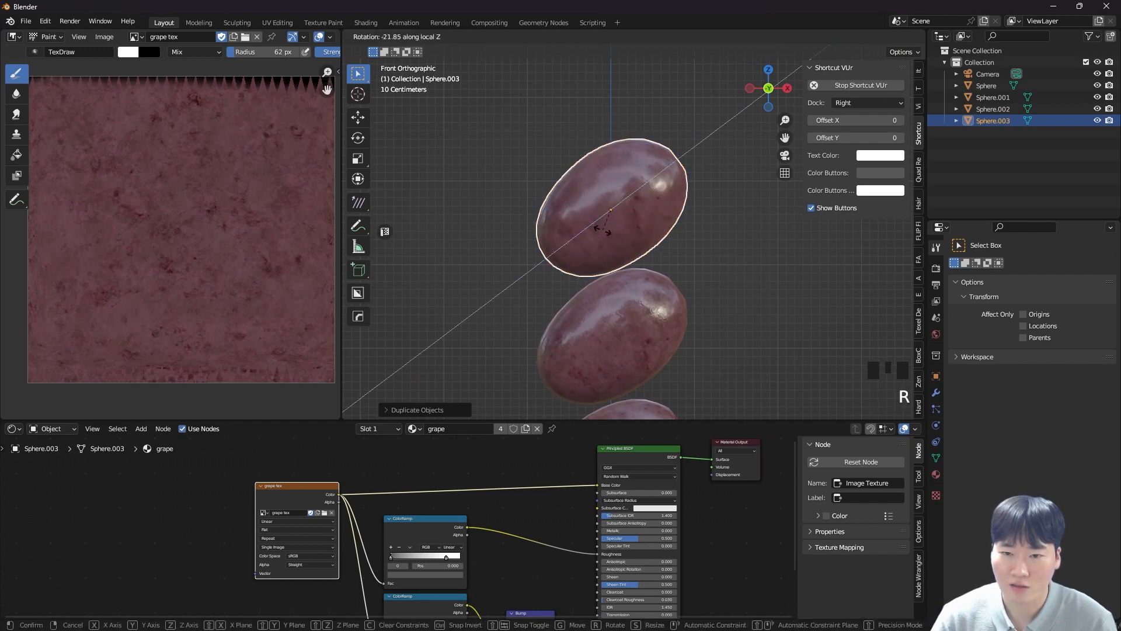
left_click(619, 239)
- Duplicate the lowest grape about 1.55 m down along global Z to add a fifth grape to the column, and deselect everything
key("shift+d")
key("z")
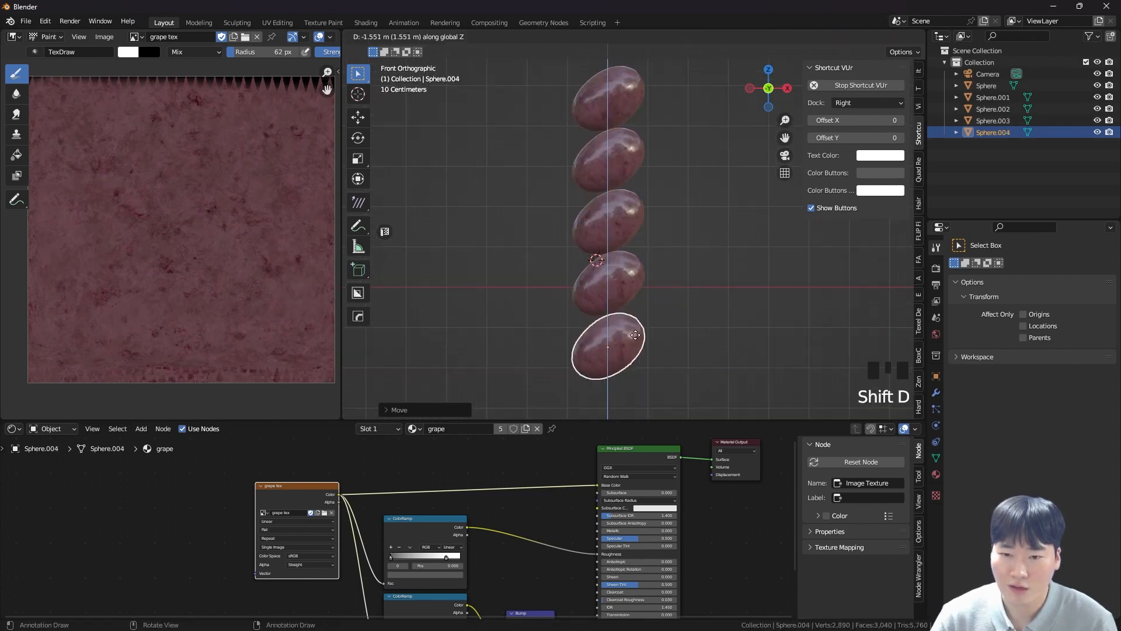
left_click(635, 334)
scroll(642, 327, "down", 2)
middle_click_drag(652, 318, 594, 285, "shift")
left_click(630, 285)
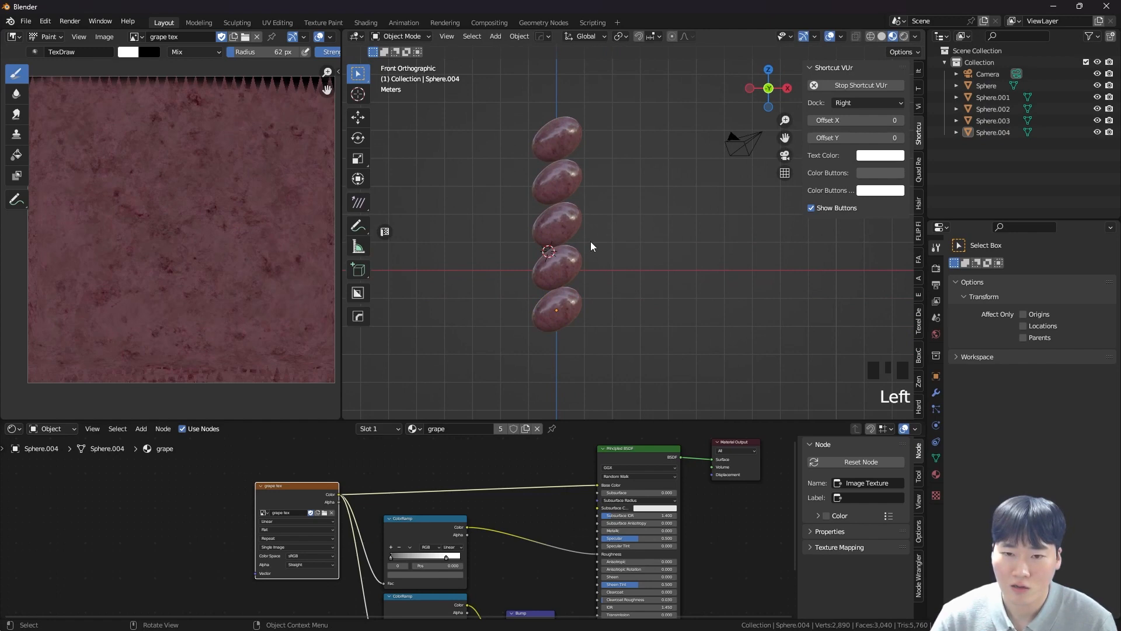
- Select all five grapes and try duplicating the whole column sideways along the X axis
left_click(560, 216)
left_click(566, 233)
left_click(564, 192)
left_click(563, 179)
scroll(563, 179, "up", 2)
middle_click_drag(563, 180, 567, 180, "shift")
left_click_drag(519, 92, 613, 397)
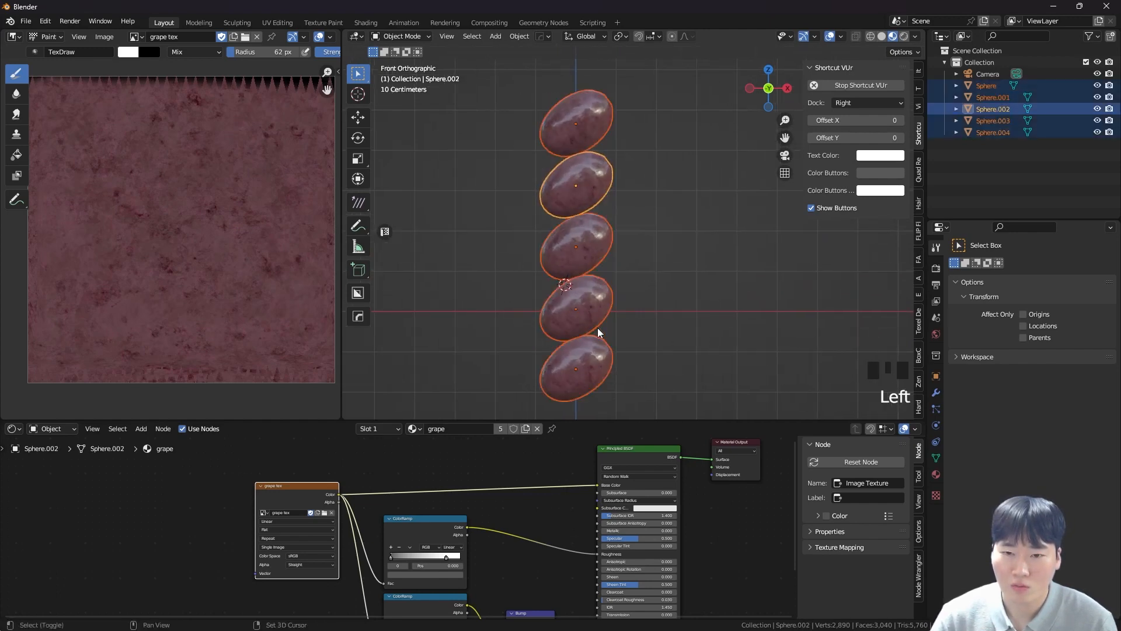
key("shift+d")
key("x")
left_click(708, 334)
- Undo the sideways duplication of the grape column
left_click_drag(530, 89, 616, 403)
left_click_drag(646, 117, 729, 387)
key("ctrl+z")
key("ctrl+z")
key("ctrl+z")
key("ctrl+z")
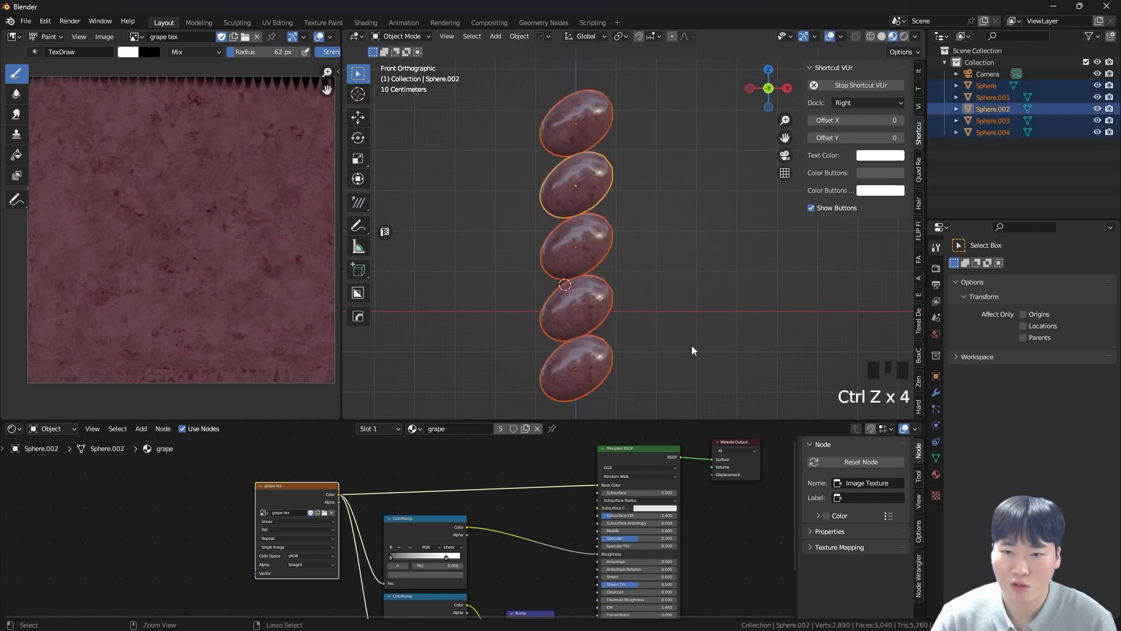
- Select only the second grape from the top of the column
left_click(601, 173)
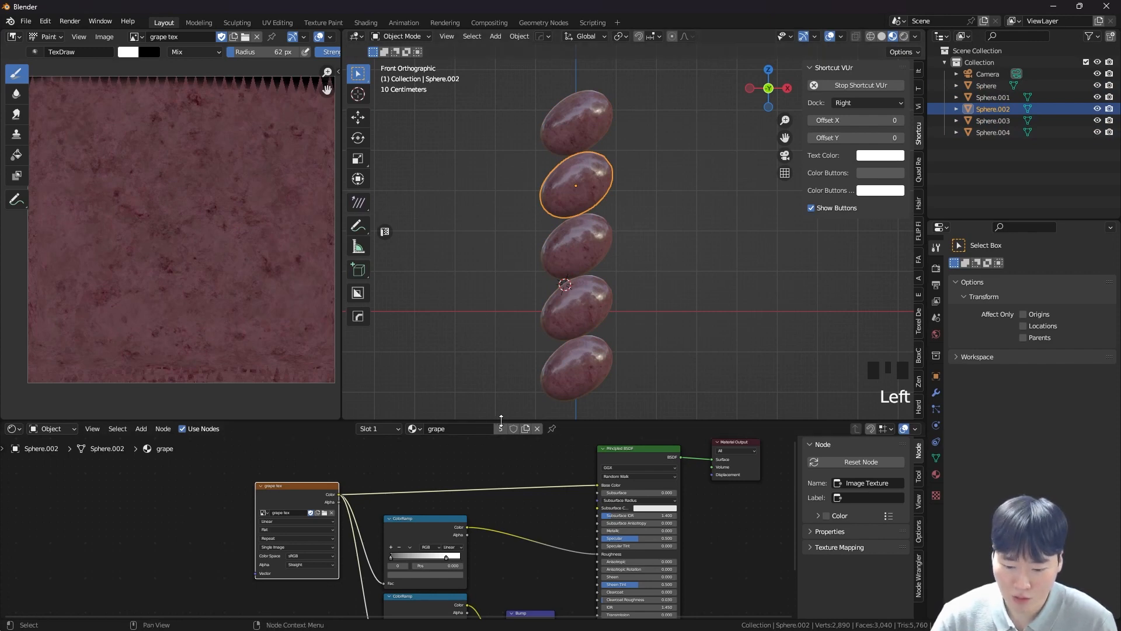
left_click(562, 367)
left_click(590, 306)
left_click(593, 242)
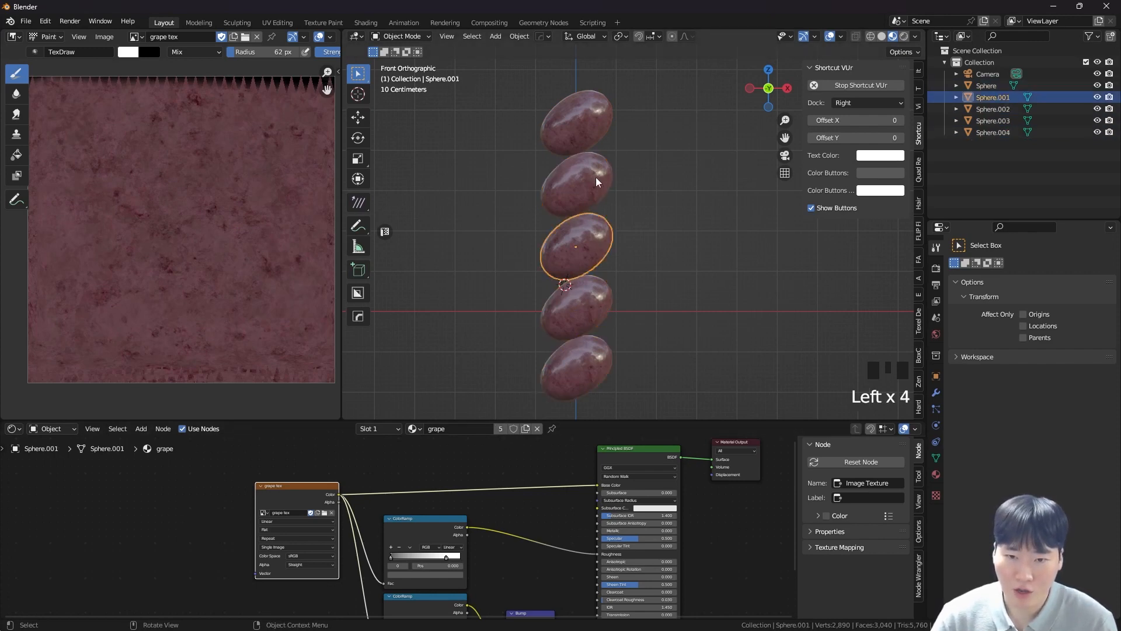
left_click(596, 178)
left_click(597, 124)
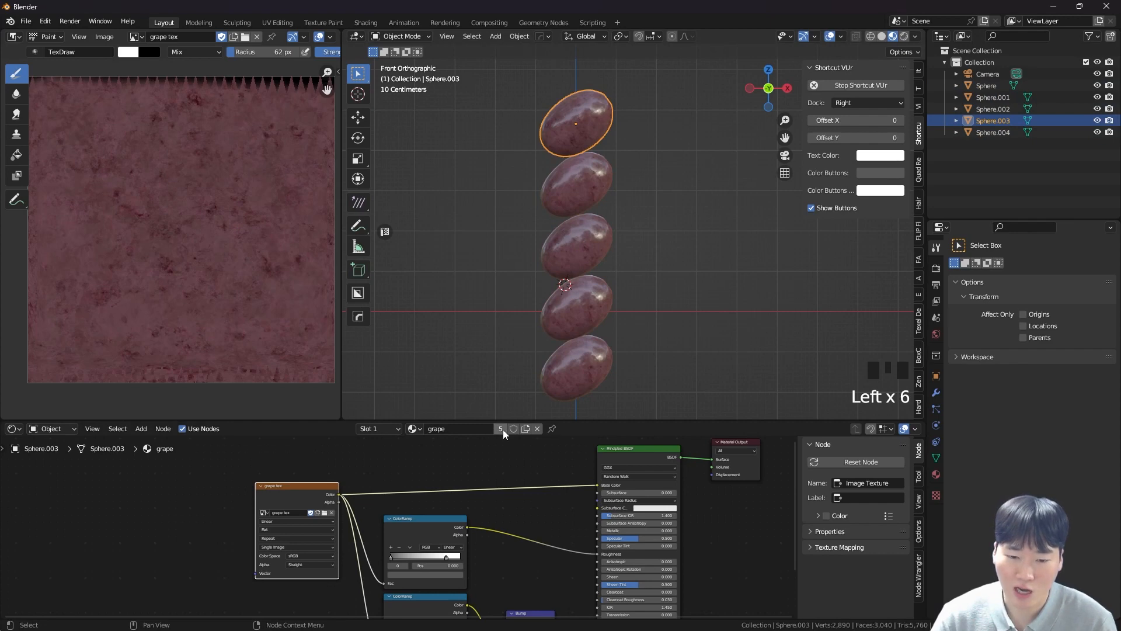
- Give the second grape from the top its own single-user copy of the grape material
left_click(596, 184)
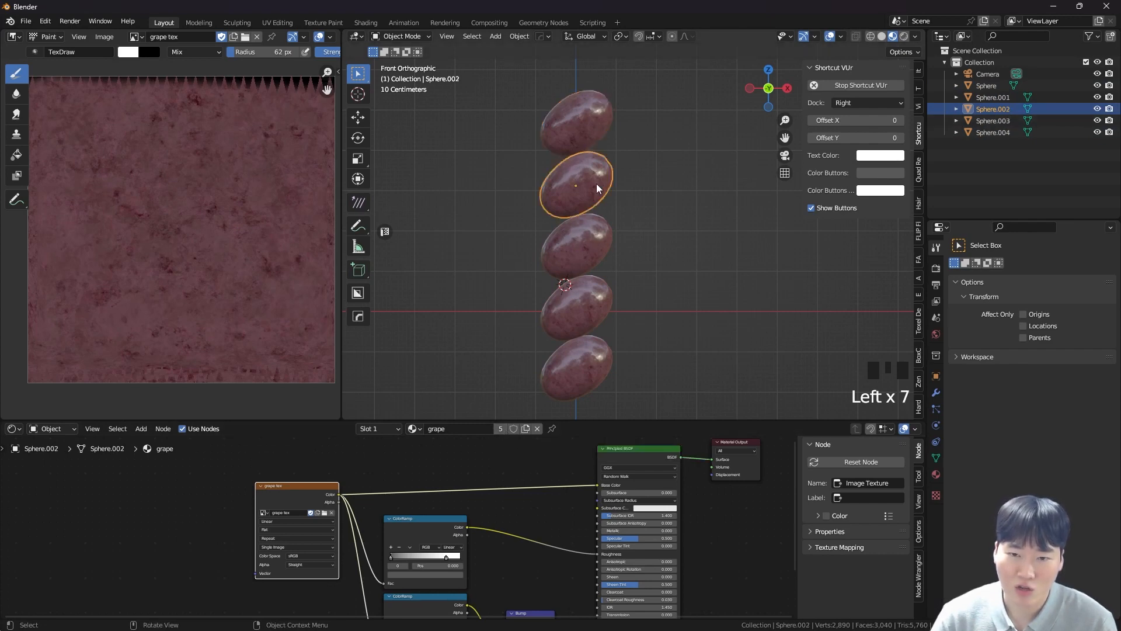
left_click(504, 429)
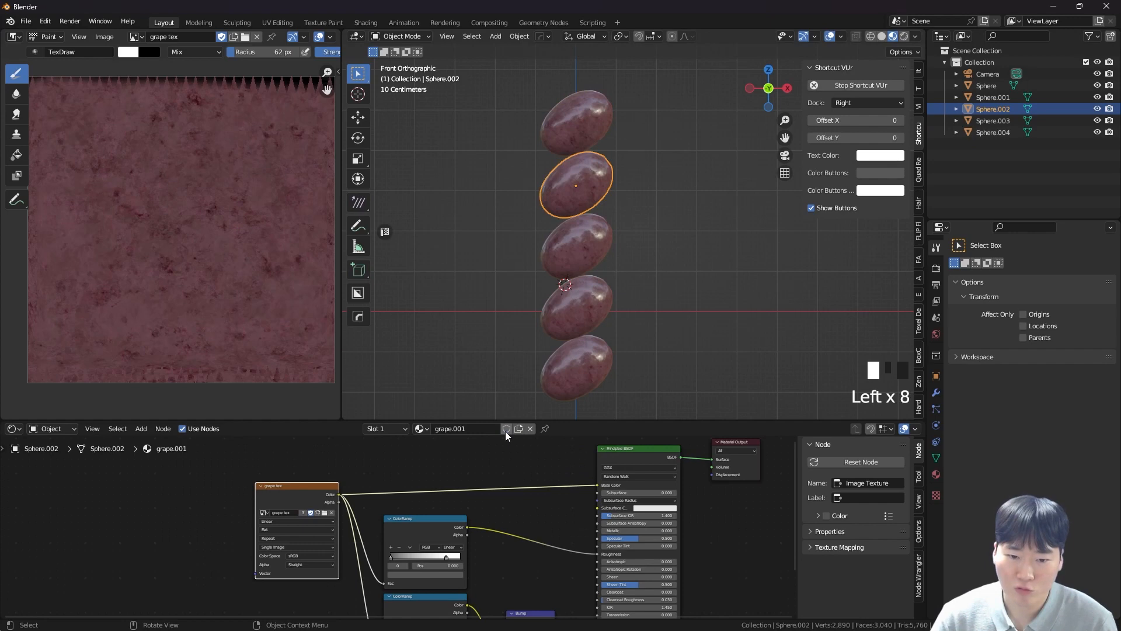
left_click(446, 429)
left_click(469, 429)
left_click(482, 462)
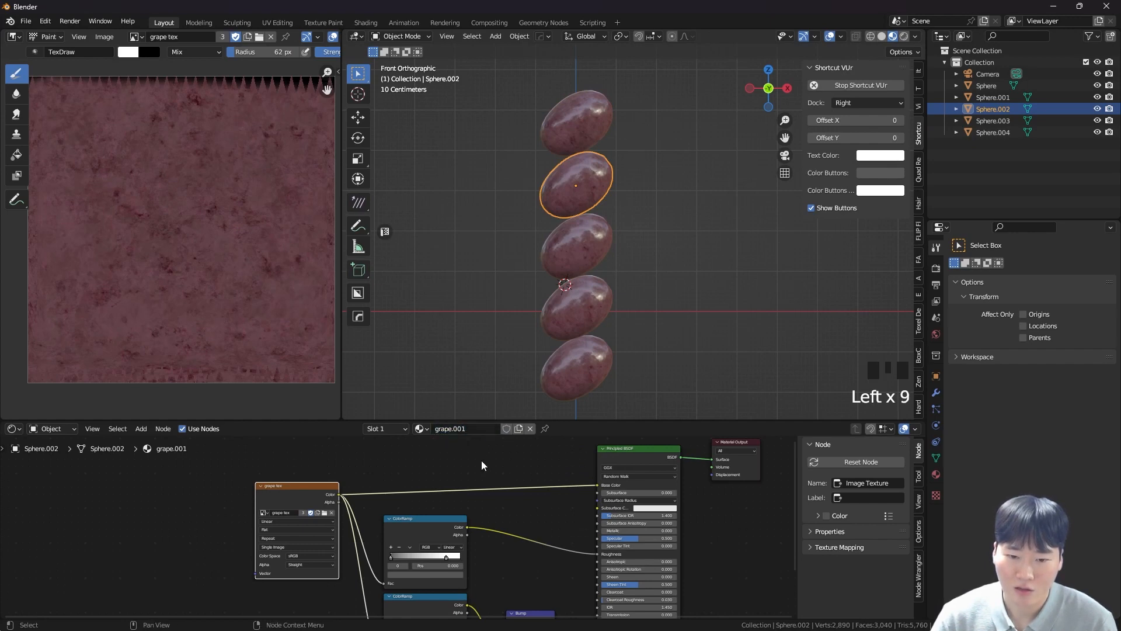
- Insert a Hue Saturation Value node between the grape tex image and the Principled BSDF's Base Color
key("shift+a")
key("shift+a")
type("hue")
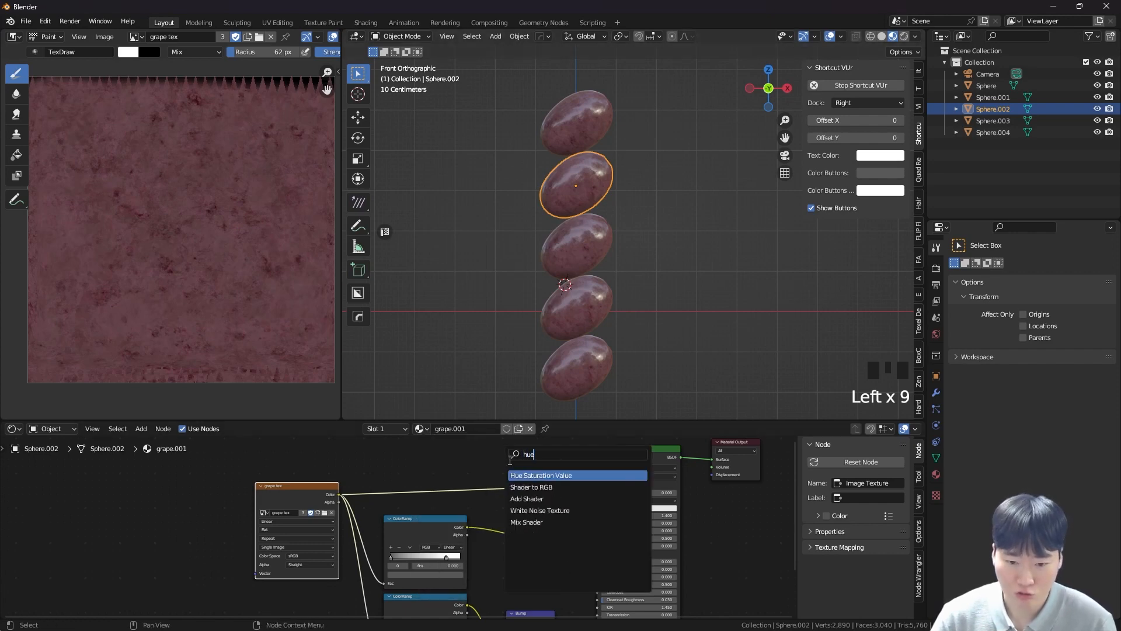
left_click(525, 474)
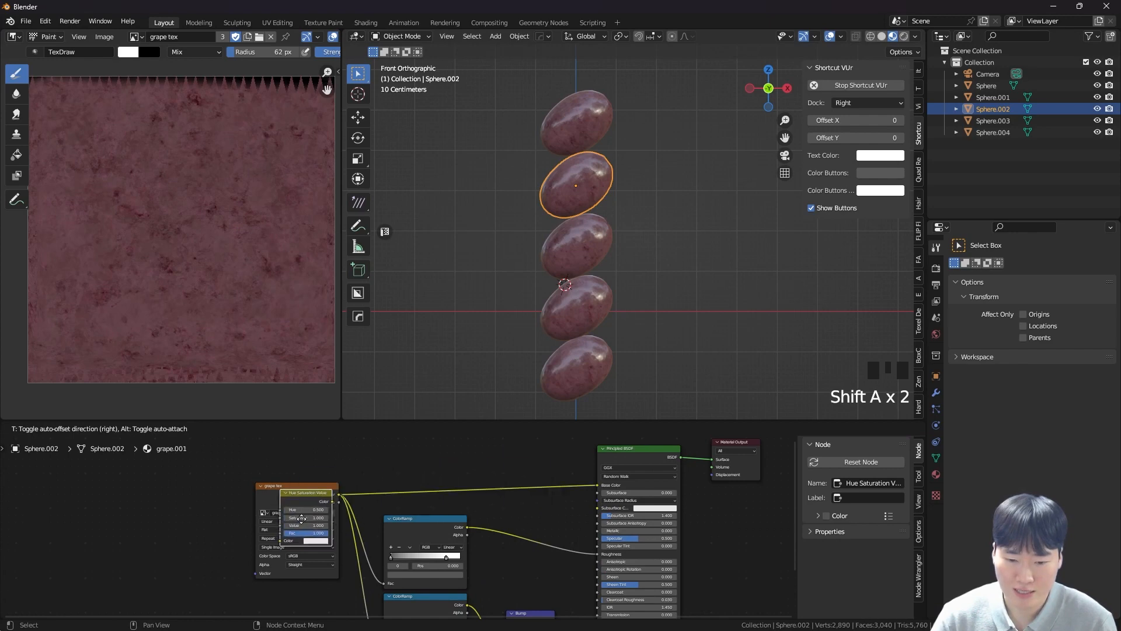
left_click(522, 487)
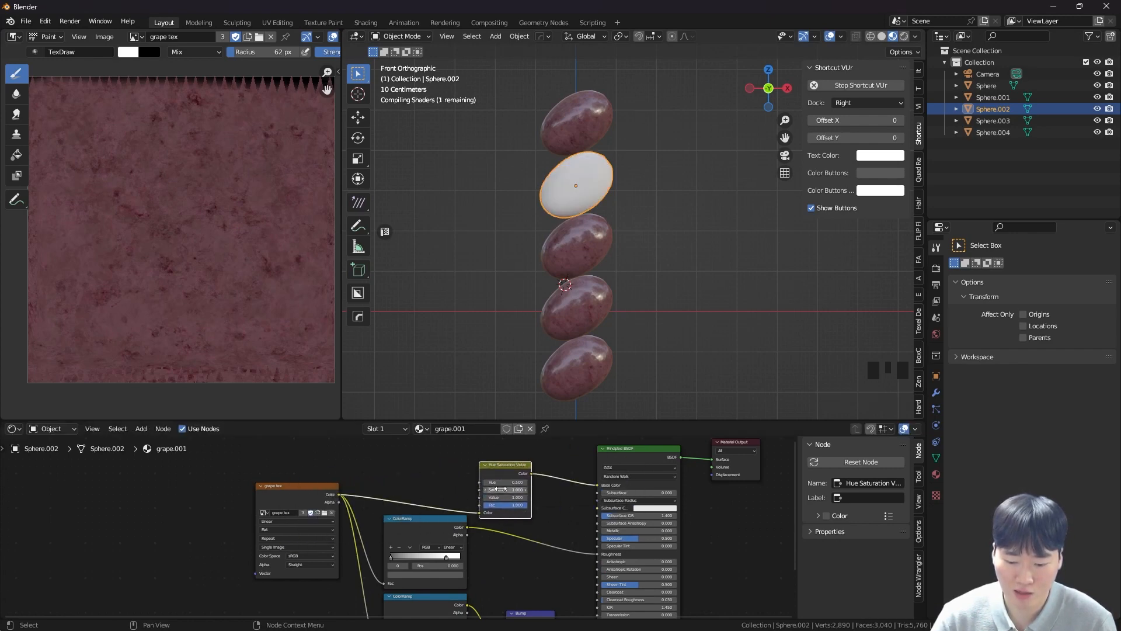
- Raise the Hue of the Hue Saturation Value node to 0.740 to turn the selected grape green
scroll(497, 489, "up", 4)
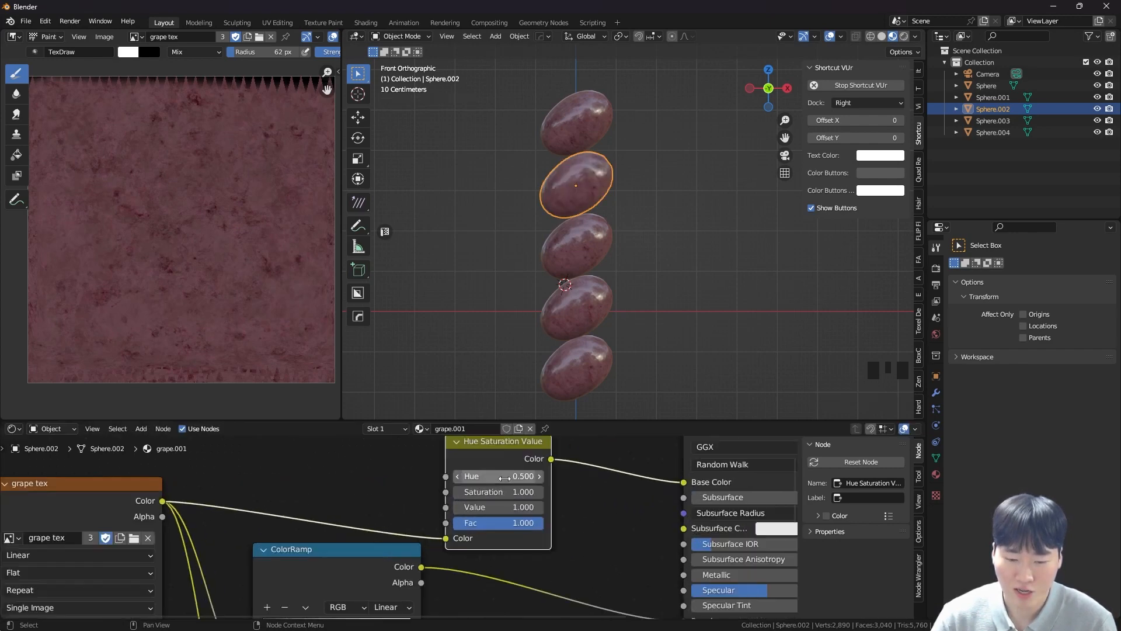
middle_click_drag(497, 477, 502, 493)
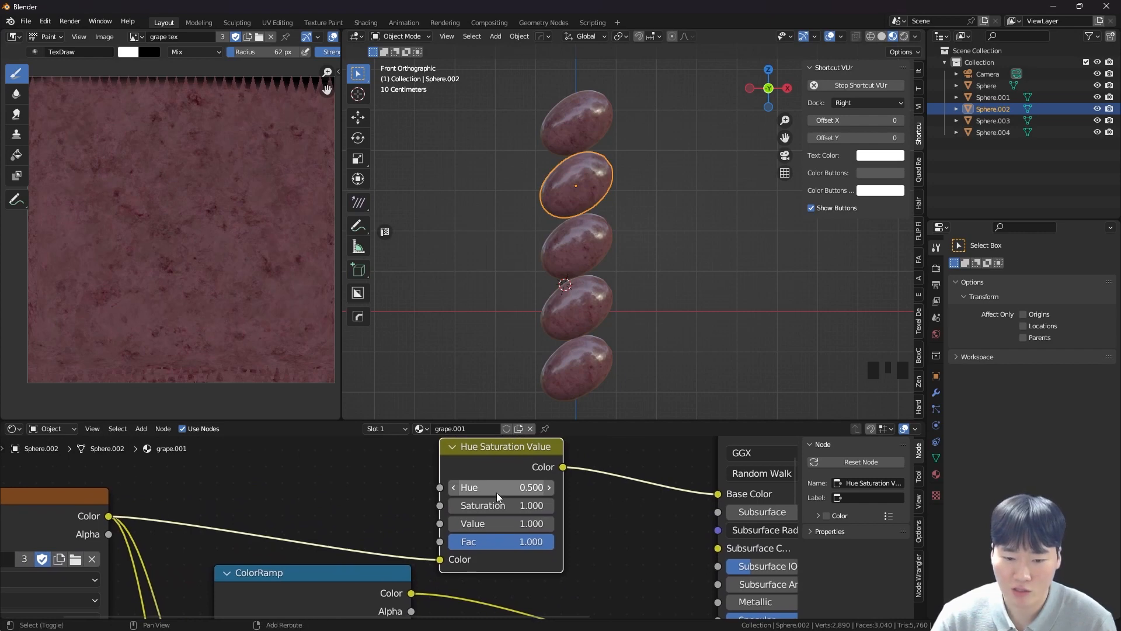
mouse_move(502, 487)
left_mouse_down("shift")
mouse_move(584, 487)
mouse_move(508, 487)
left_mouse_up("shift")
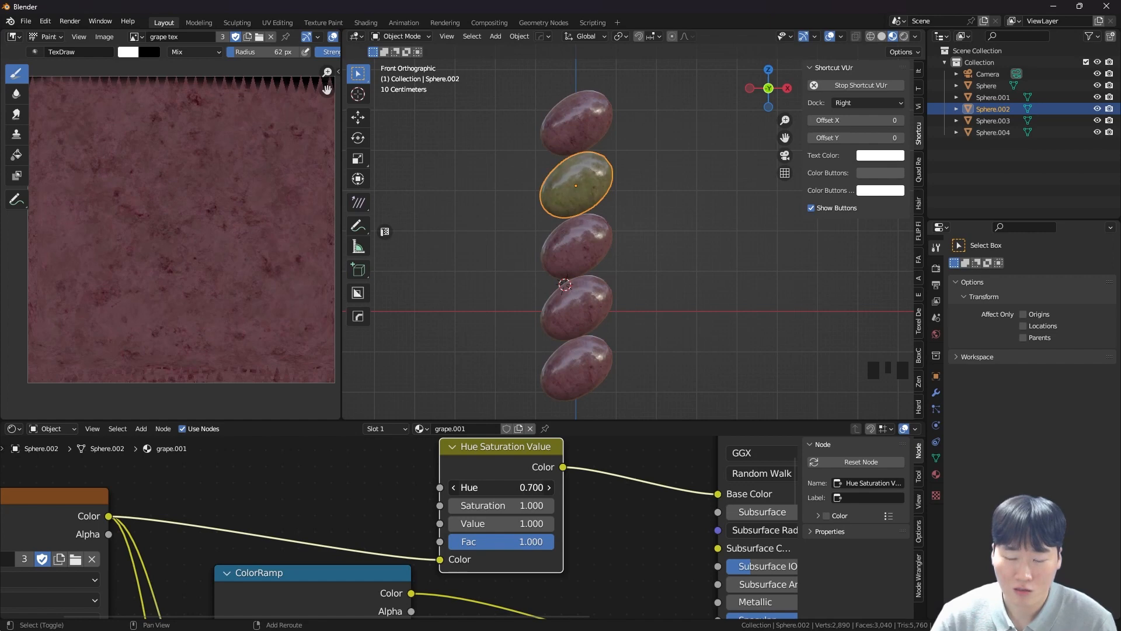
scroll(584, 182, "up", 8)
middle_click_drag(584, 183, 563, 289, "shift")
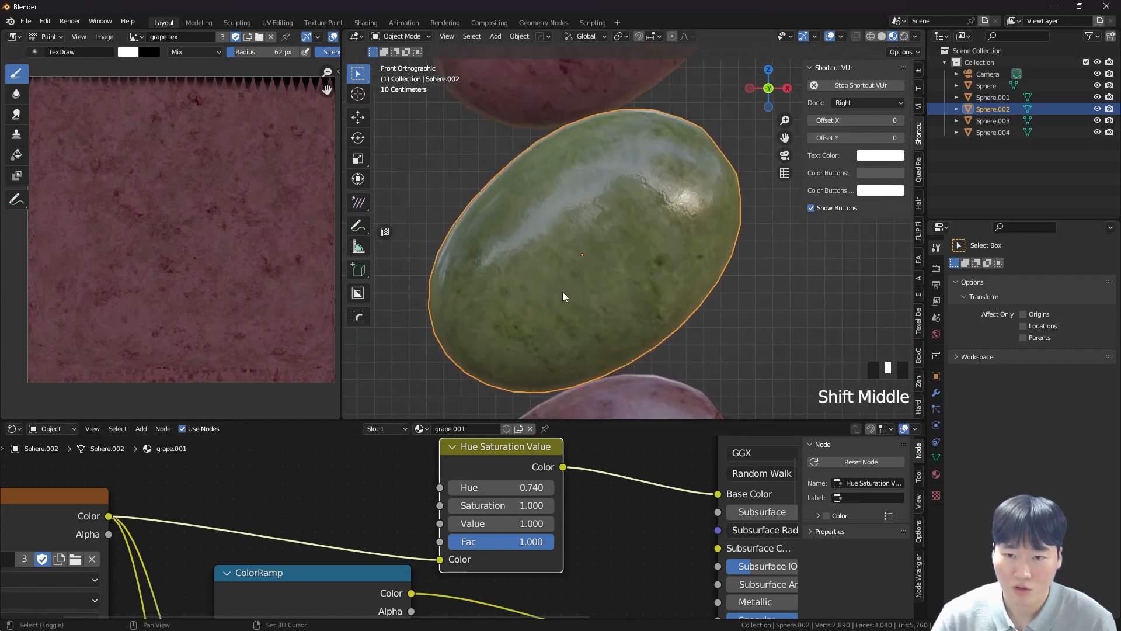
- Fine-tune the green colour by setting the node's Value to 1.440 and its Hue to 0.710
left_click_drag(484, 487, 432, 487, "shift")
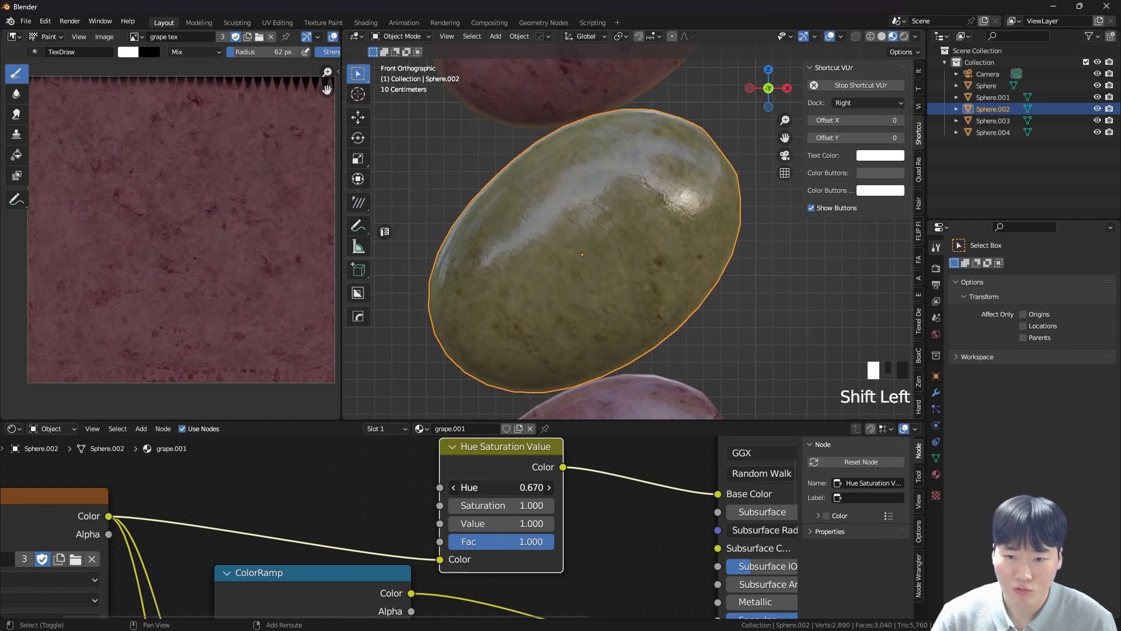
left_click_drag(502, 523, 517, 523, "shift")
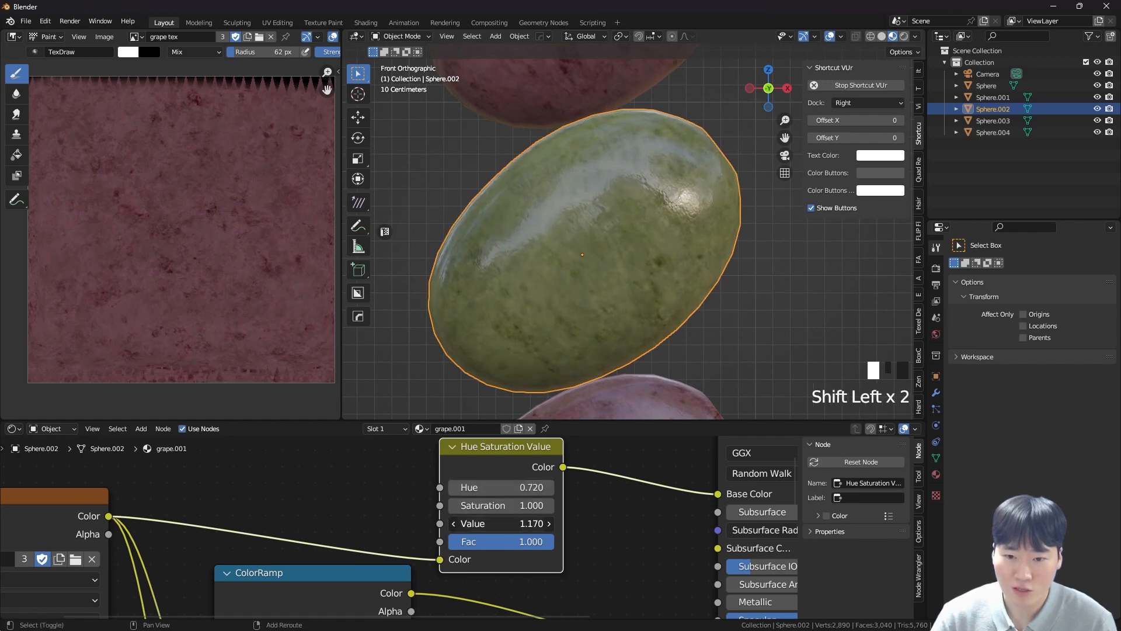
left_click_drag(497, 487, 508, 487, "shift")
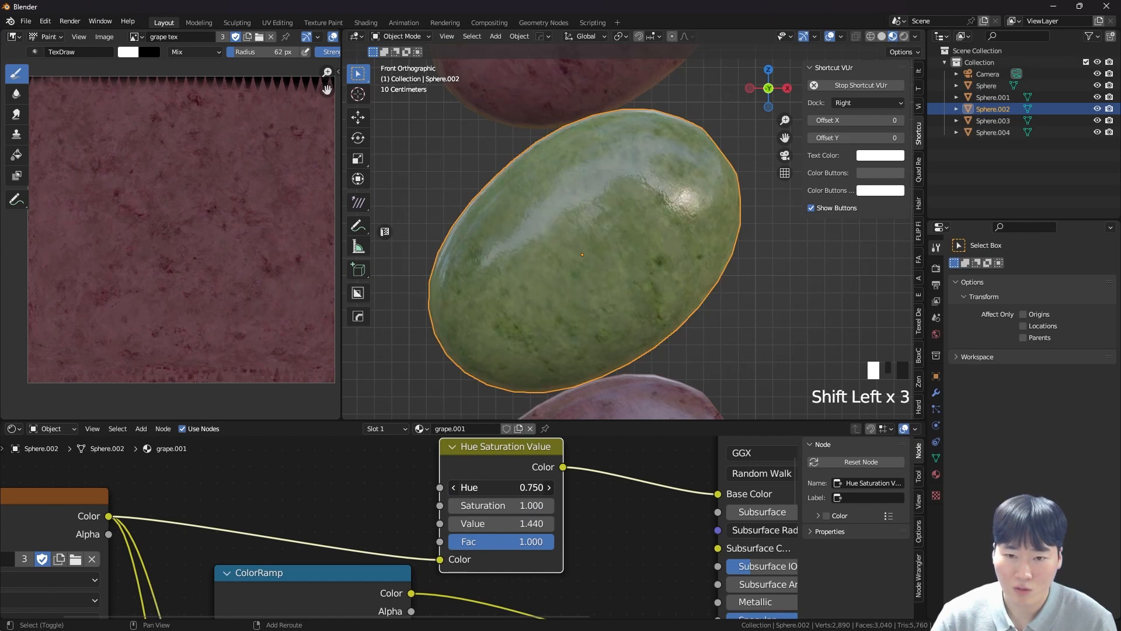
left_click_drag(502, 487, 508, 487, "shift")
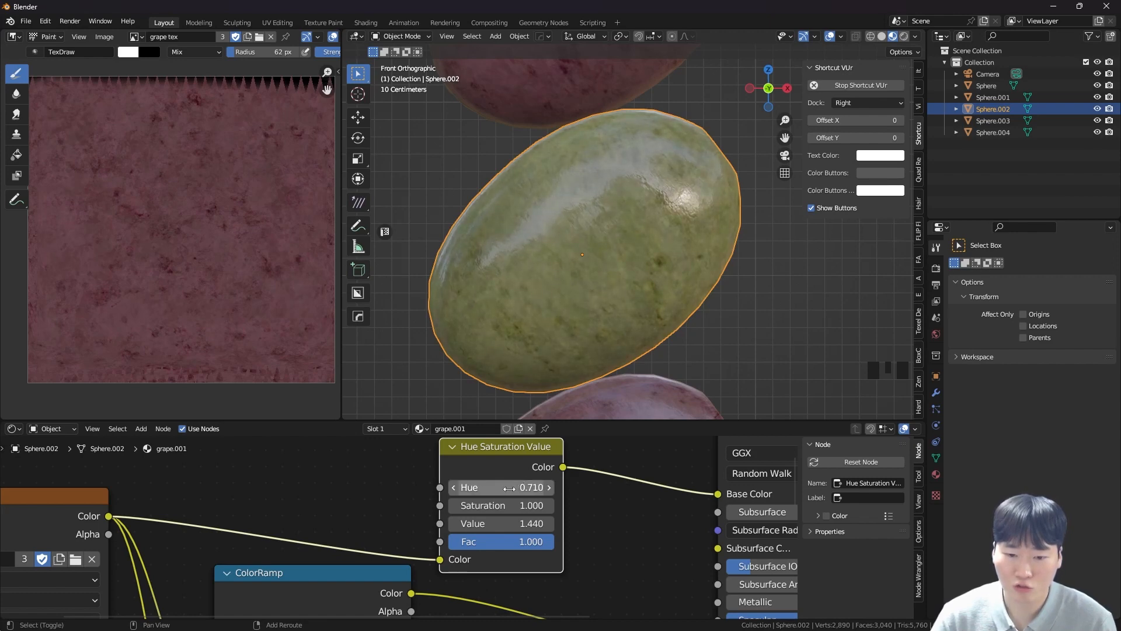
left_click_drag(508, 487, 479, 487, "shift")
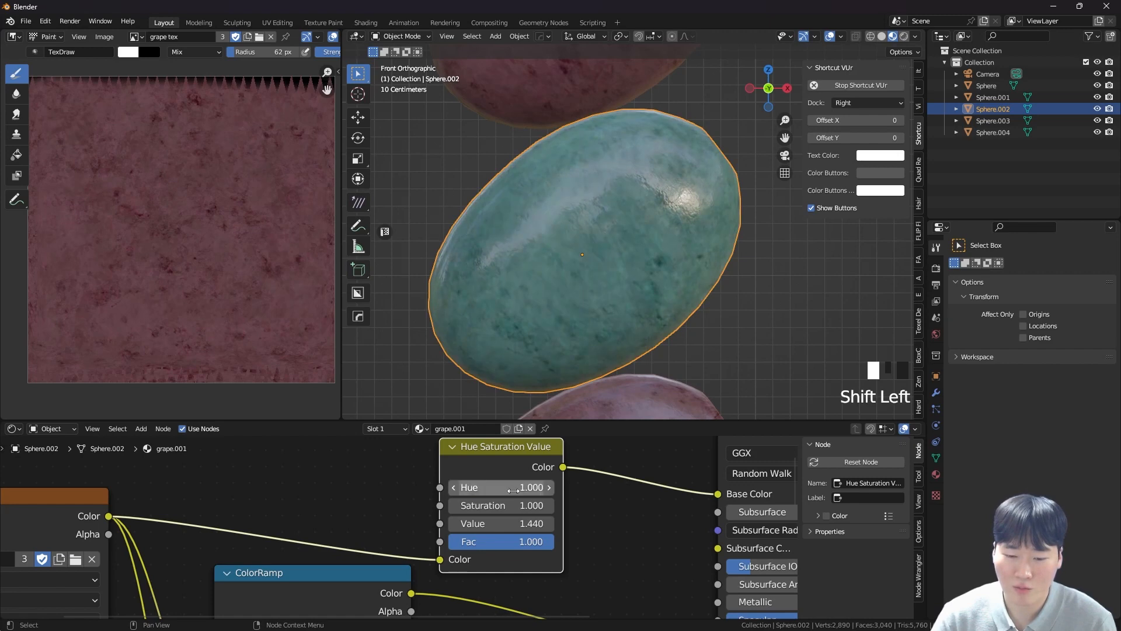
key("ctrl+z")
left_click_drag(516, 493, 508, 492, "shift")
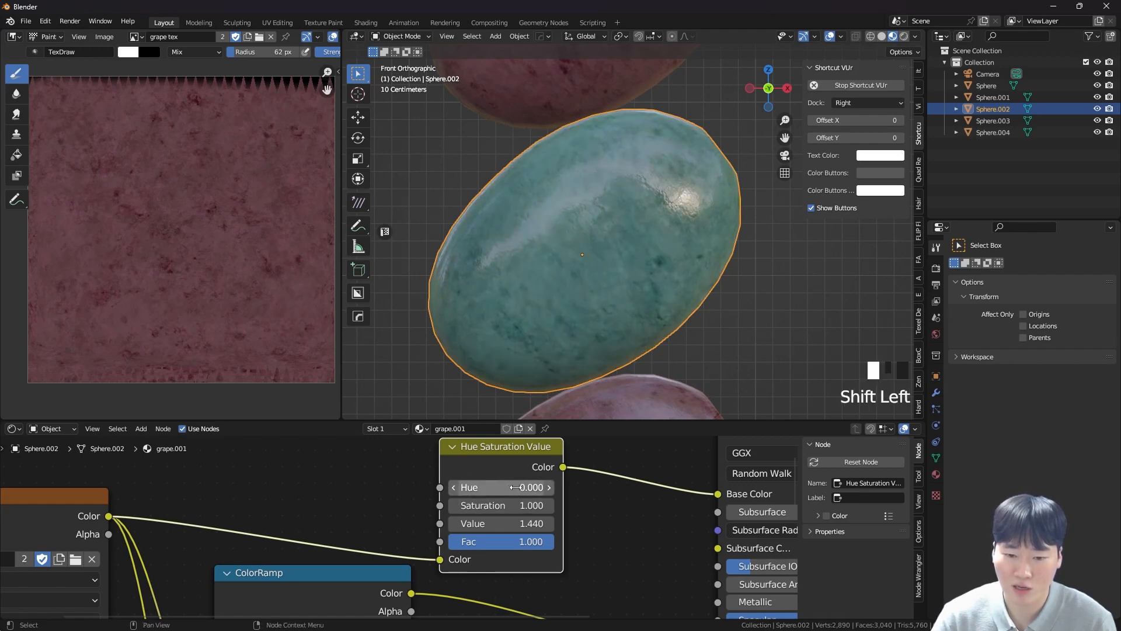
- Reset the Hue to 0.5 and raise it to 0.710 for a green grape
left_click(508, 488)
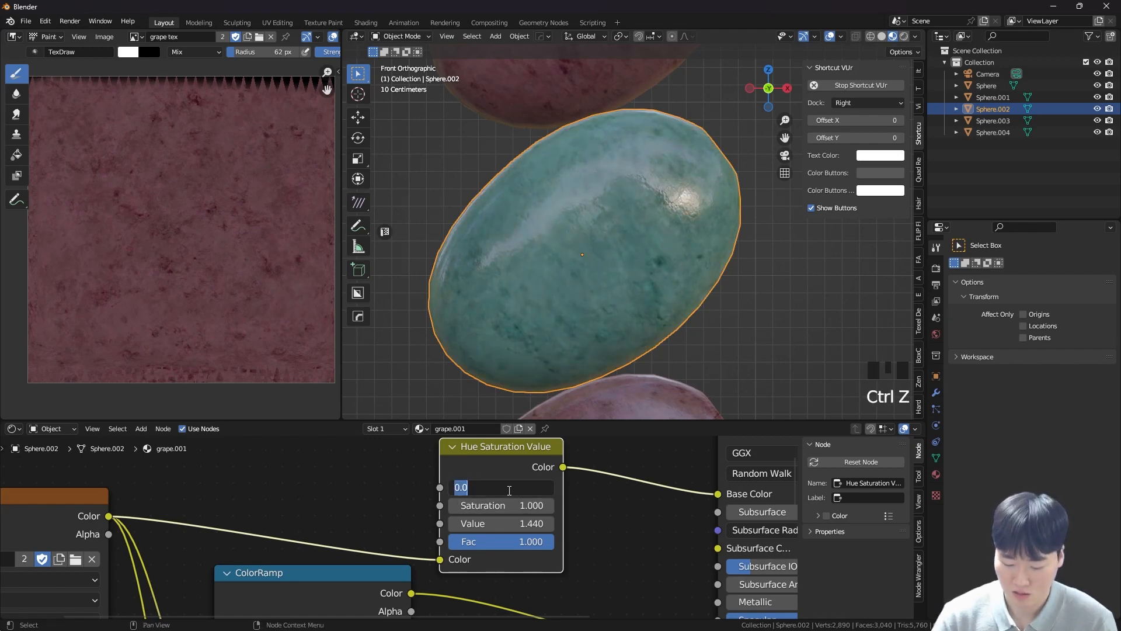
type(".5")
key("Return")
left_click_drag(509, 490, 548, 491, "shift")
- Assign the grape.001 material to the second grape from the bottom
scroll(647, 317, "down", 5)
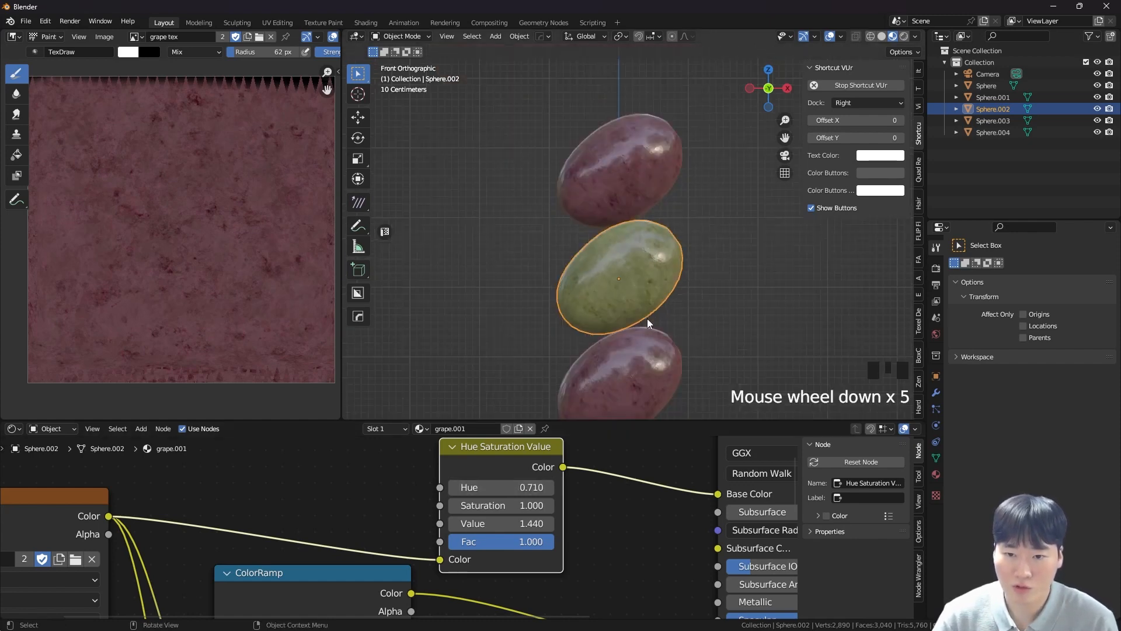
scroll(650, 317, "up", 1)
scroll(654, 310, "up", 1)
scroll(660, 318, "down", 9)
middle_click_drag(663, 332, 641, 286, "shift")
scroll(636, 283, "up", 5)
left_click(636, 283)
left_click(417, 429)
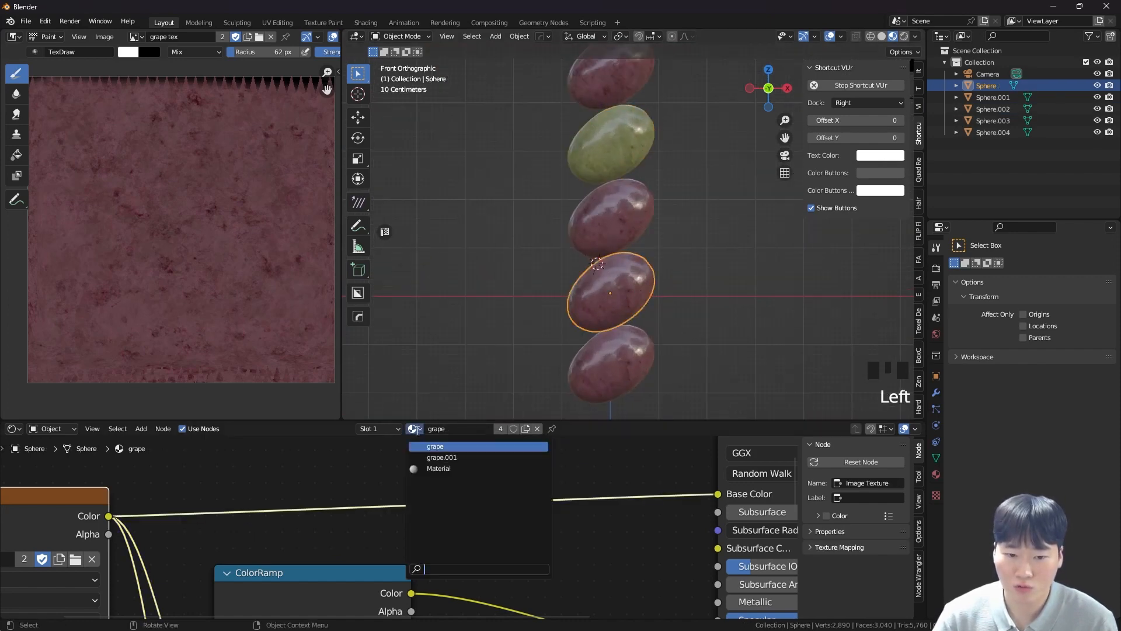
left_click(437, 457)
left_click(712, 272)
- Select the upper green grape and set its Hue Saturation Value node's Value to 1.740
scroll(713, 272, "down", 5)
middle_click_drag(706, 273, 608, 274, "shift")
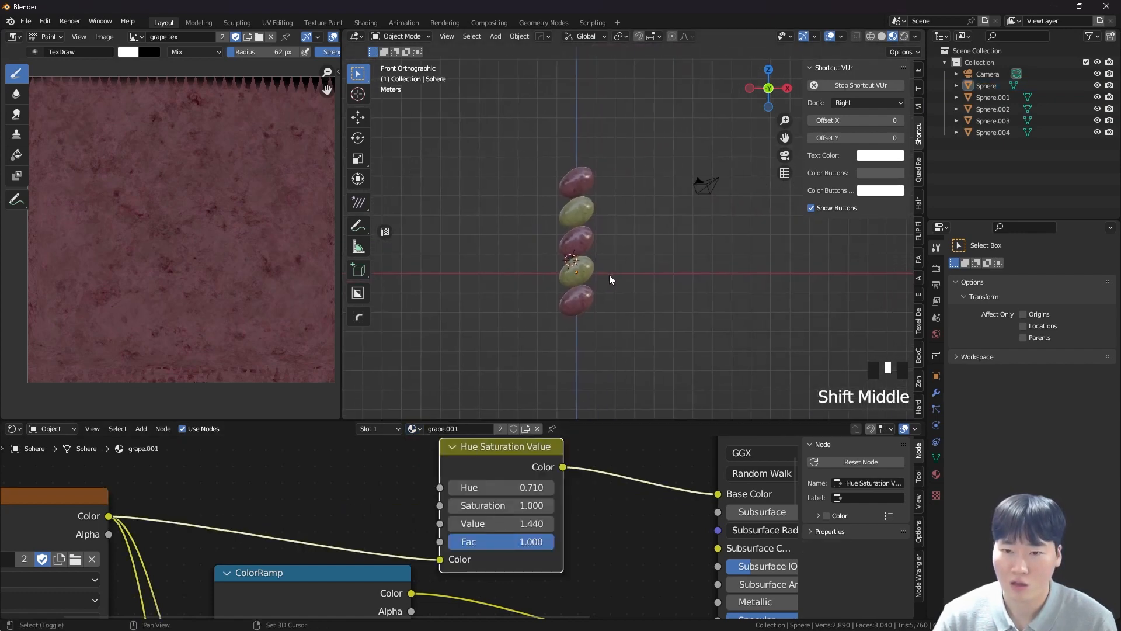
scroll(577, 237, "up", 4)
left_click(575, 195)
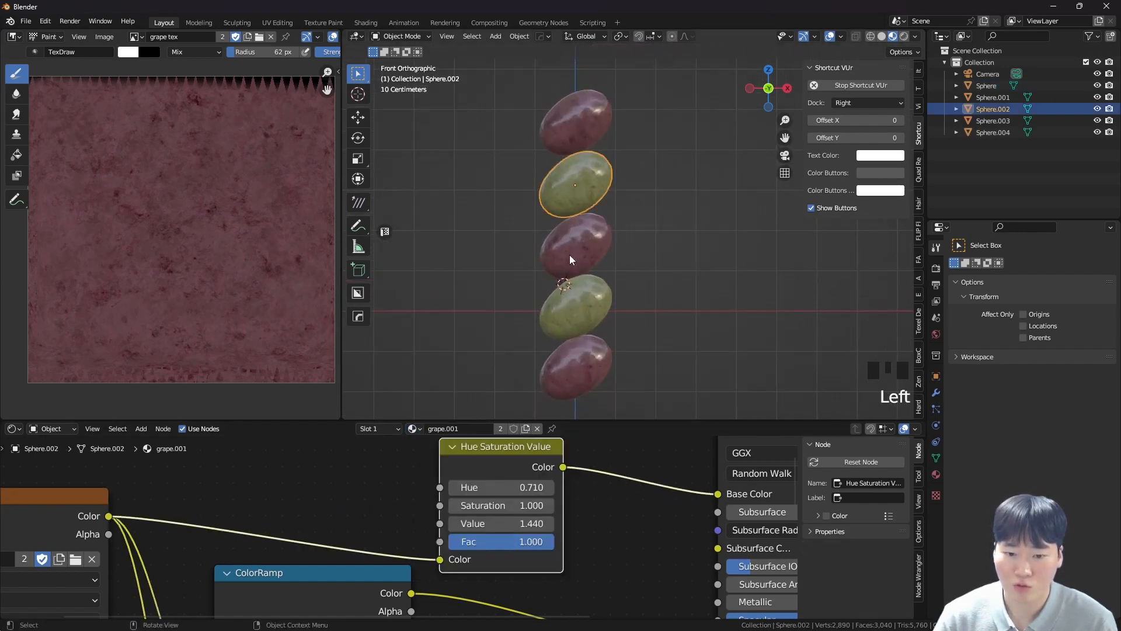
left_click_drag(497, 526, 529, 526)
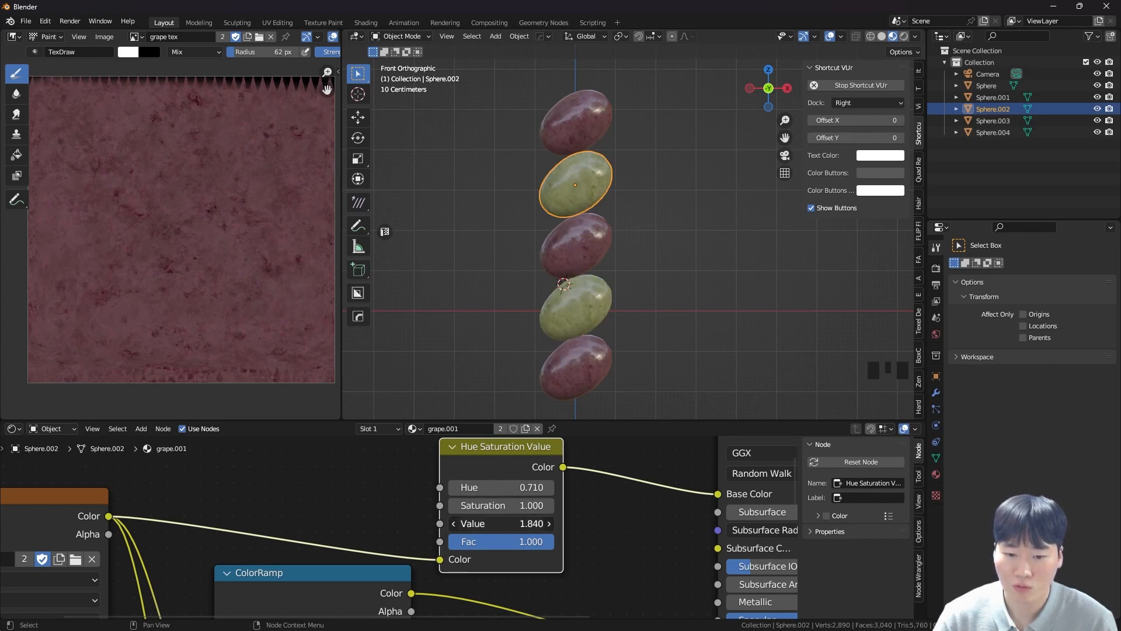
- Insert an RGB Curves node between the Hue Saturation Value node and the Principled BSDF's Base Color
middle_click_drag(701, 473, 555, 477)
key("shift+a")
mouse_move(548, 541)
left_click(503, 478)
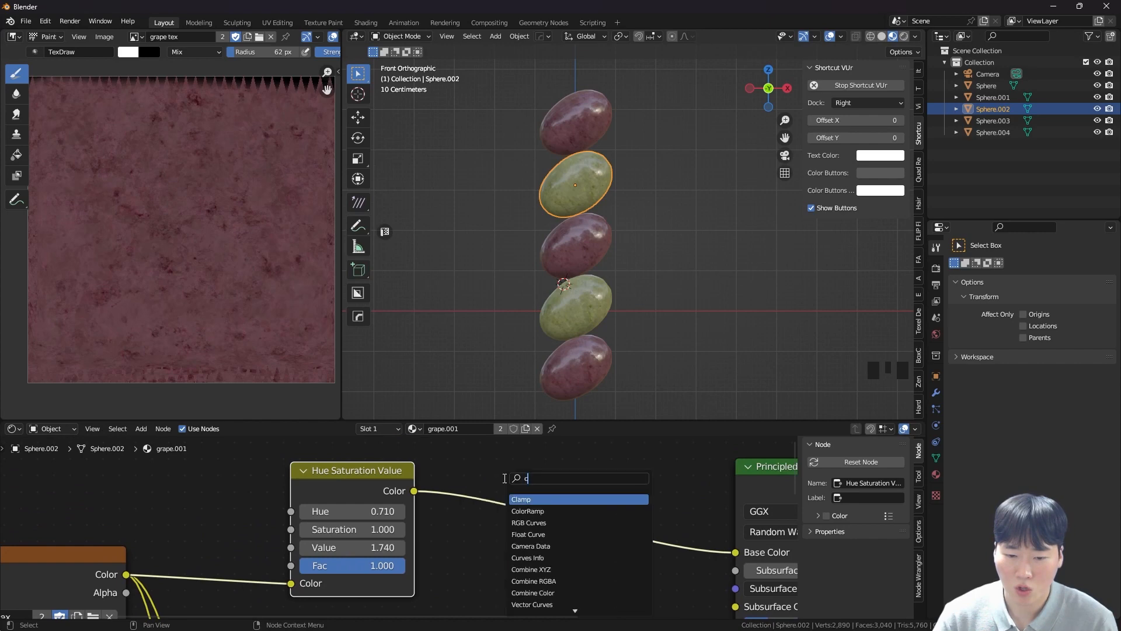
type("cur")
left_click(553, 498)
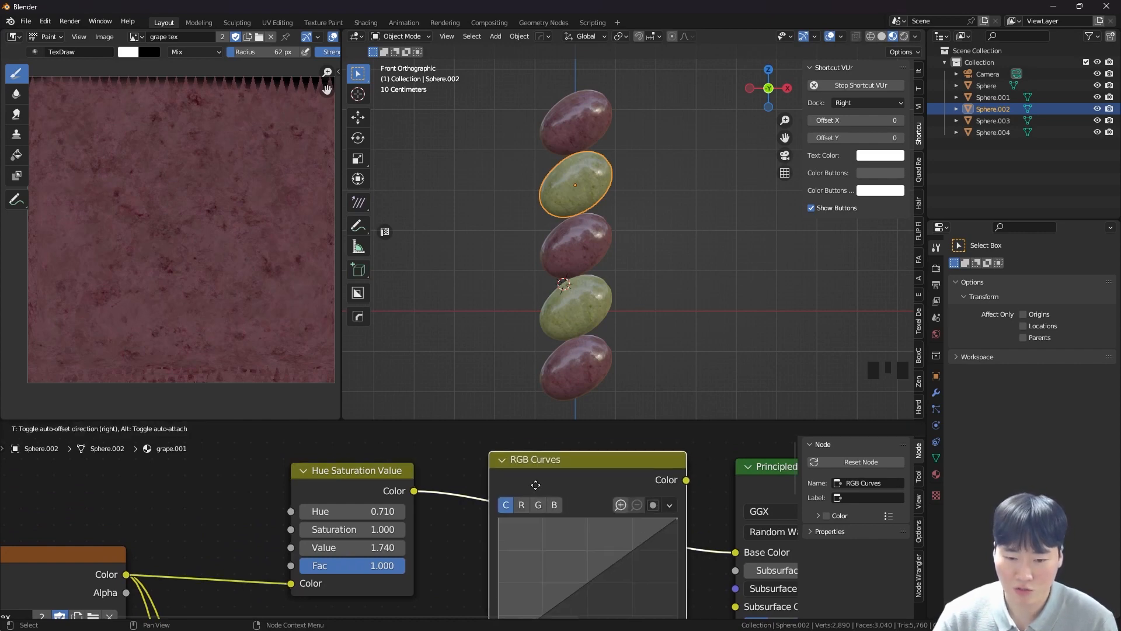
left_click(539, 506)
scroll(584, 578, "down", 2)
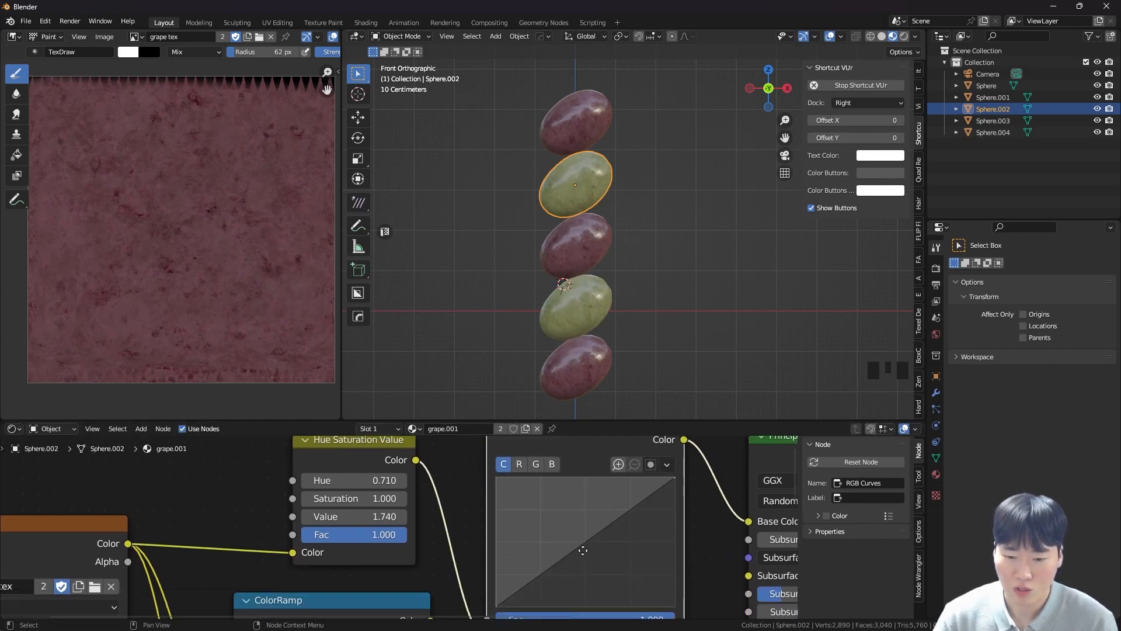
- Brighten the green by raising the middle of the RGB curve to about 0.455, 0.556, and reposition the RGB Curves node
mouse_move(584, 544)
left_mouse_down()
mouse_move(562, 520)
mouse_move(581, 539)
left_mouse_up()
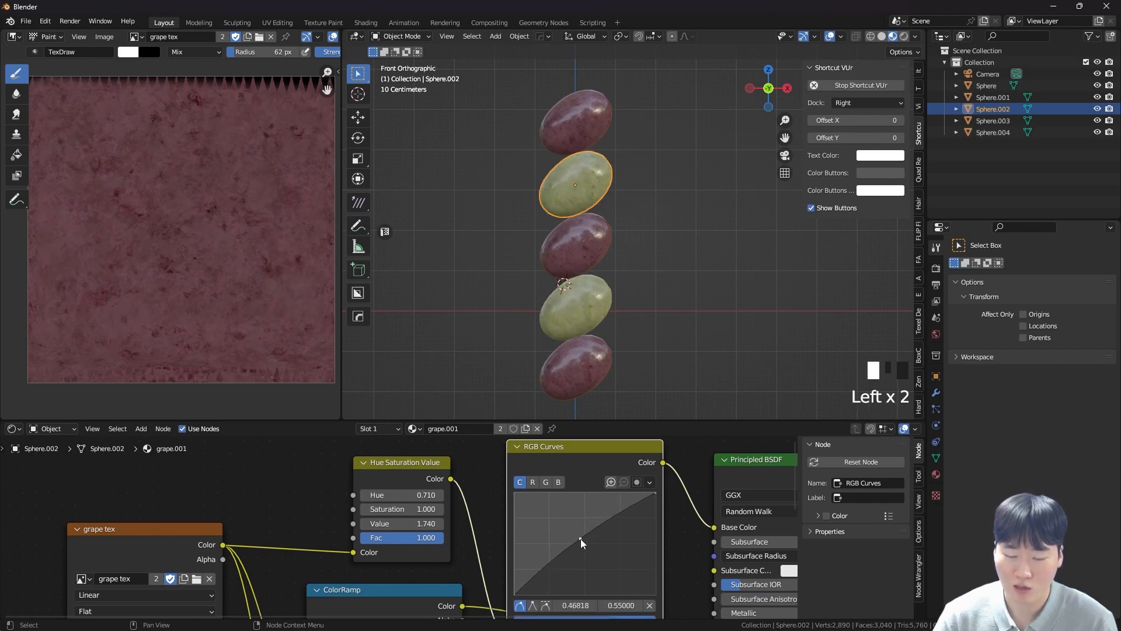
scroll(550, 200, "up", 4)
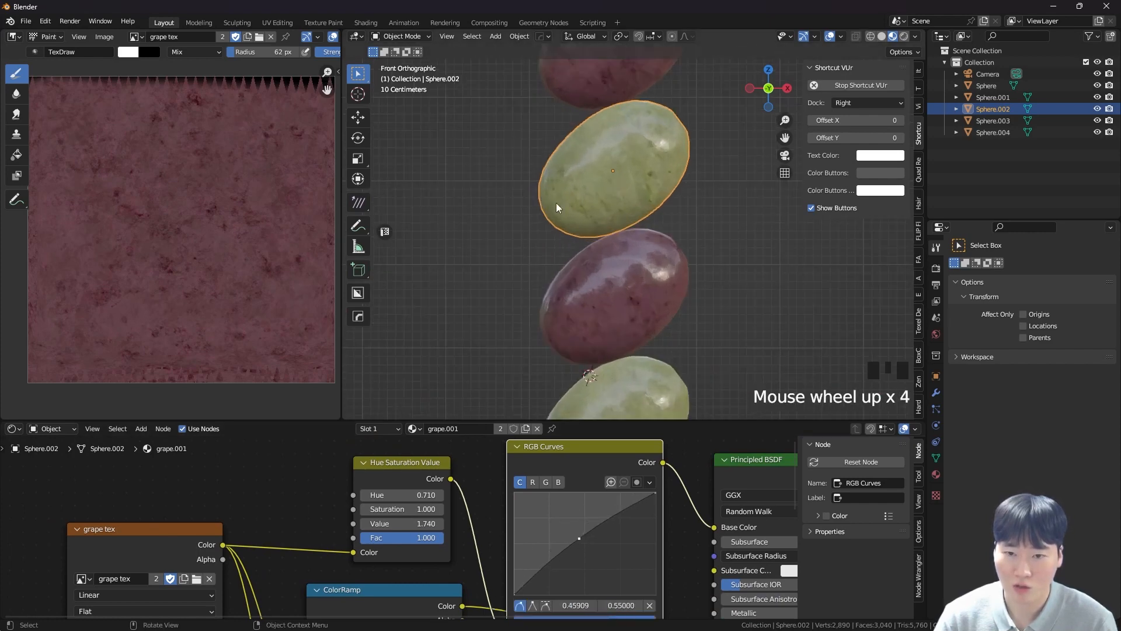
left_click(577, 537)
scroll(655, 303, "down", 6)
middle_click_drag(656, 303, 573, 252, "shift")
scroll(569, 236, "up", 3)
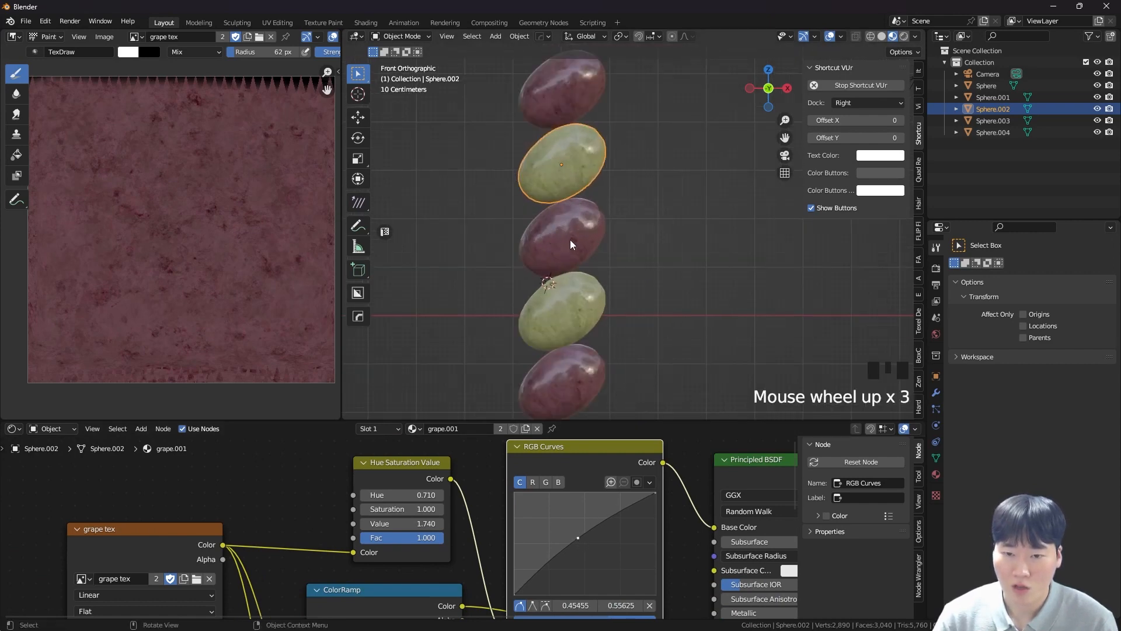
scroll(569, 236, "down", 1)
scroll(599, 485, "down", 4)
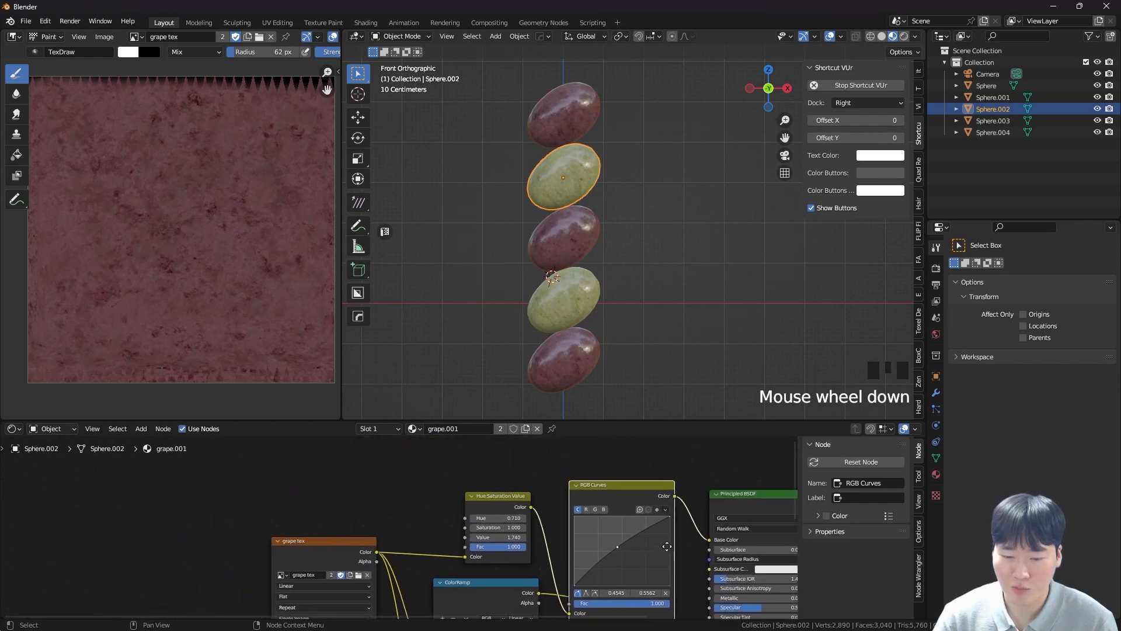
left_click_drag(615, 492, 591, 469)
left_click(598, 255)
scroll(539, 155, "up", 3)
left_click_drag(540, 155, 618, 331)
middle_click_drag(600, 252, 620, 243, "shift")
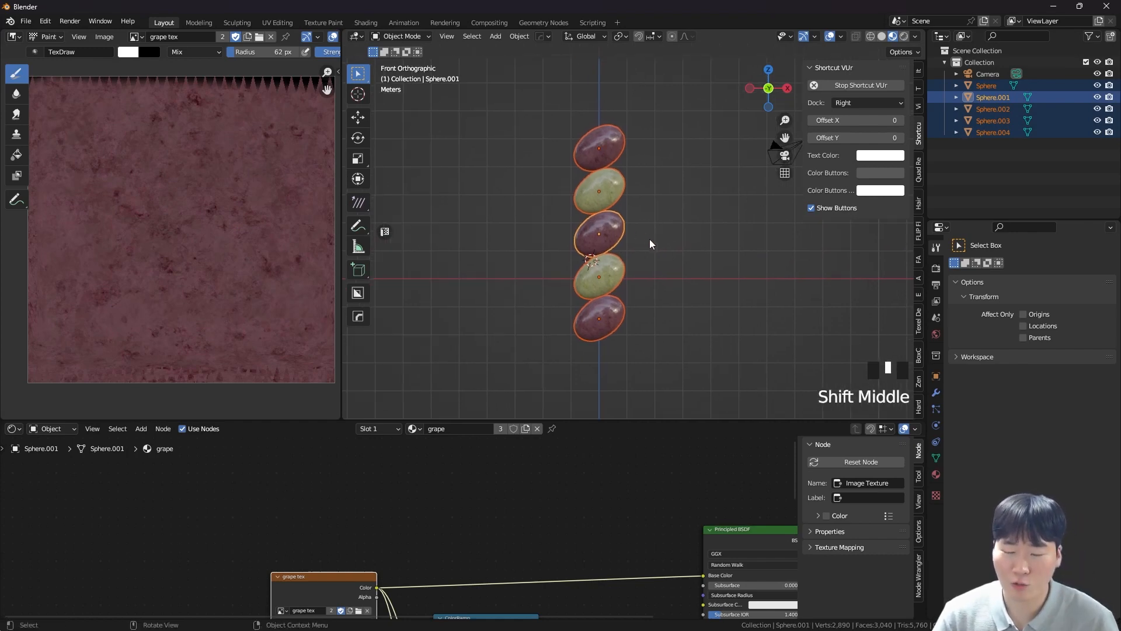
scroll(601, 248, "up", 4)
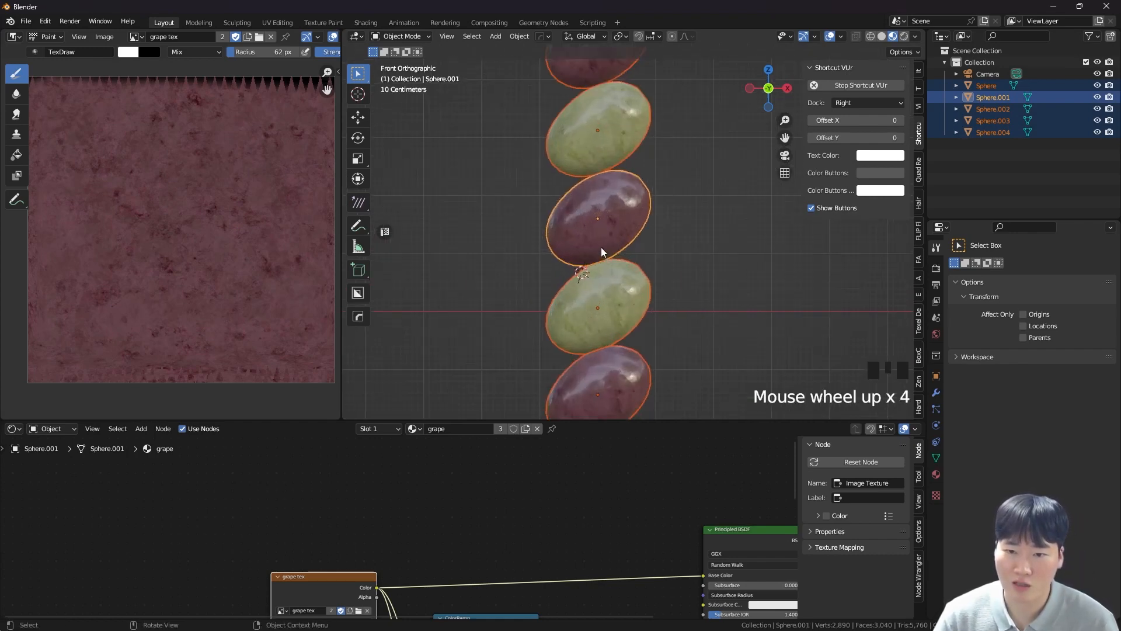
double_click(669, 237)
- Select the lower green grape and set its Hue Saturation Value node's Hue to 0.75
scroll(671, 296, "down", 3)
middle_click_drag(670, 296, 608, 279, "shift")
left_click(590, 270)
scroll(540, 553, "up", 4)
left_click(510, 509)
type(".")
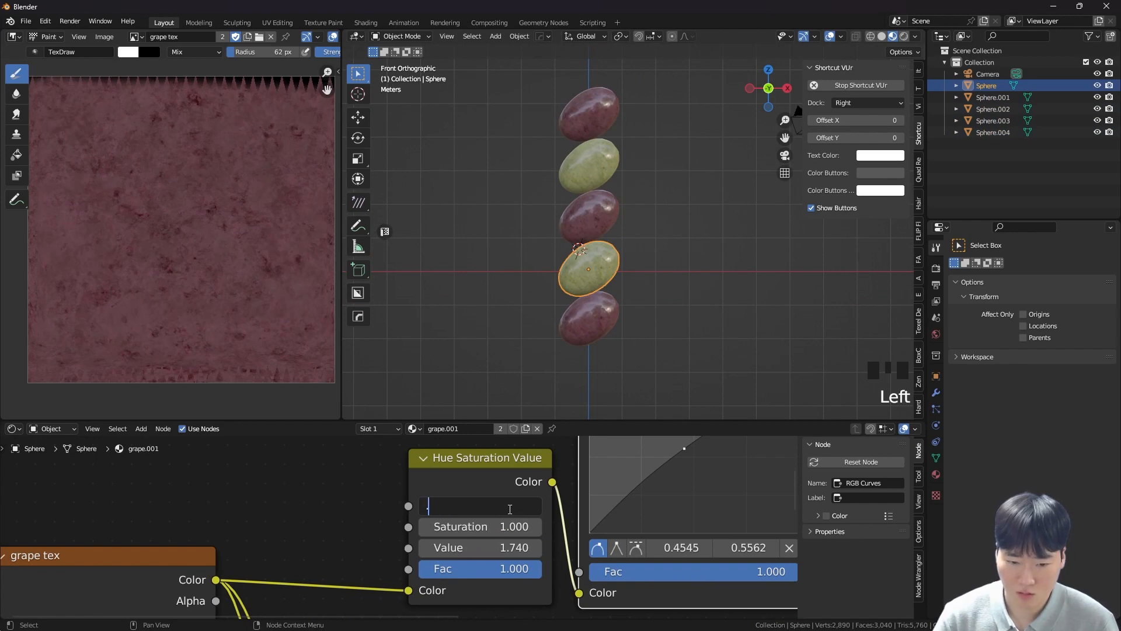
type("75")
key("Return")
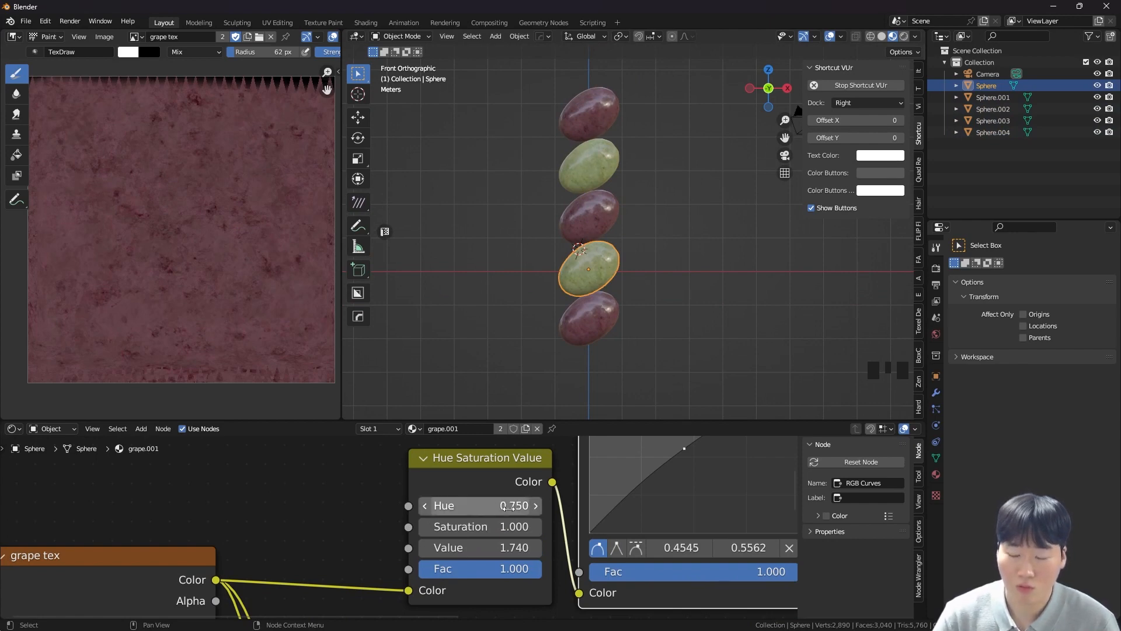
- Set the lower green grape's Hue Saturation Value node to Hue 0.690 and Value 1.400
left_click(471, 508)
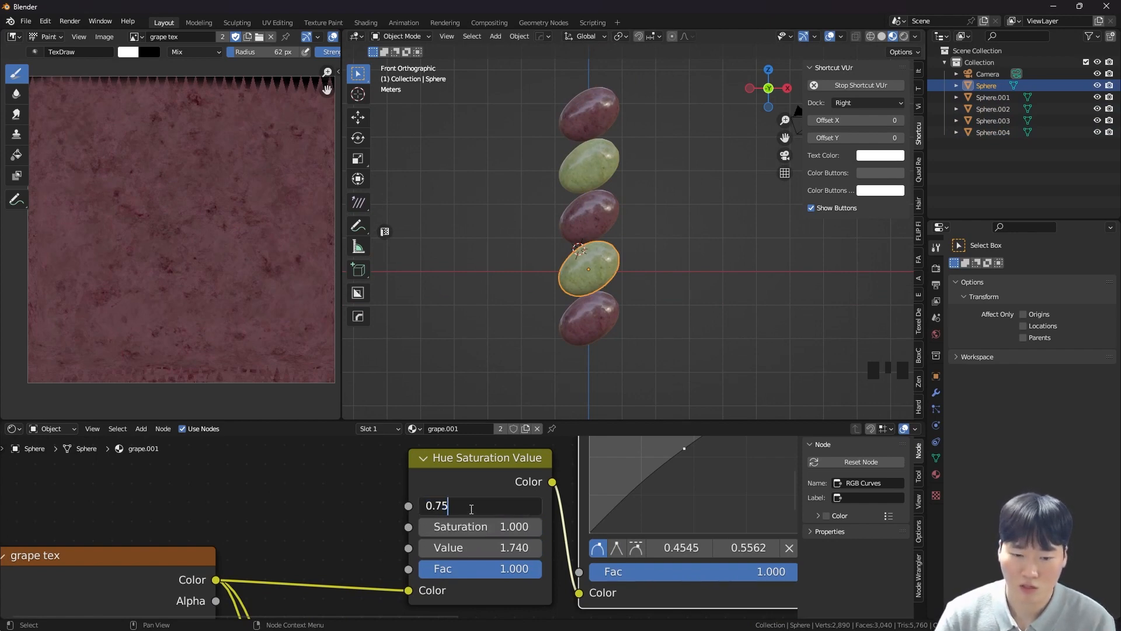
key("Return")
left_click(472, 508)
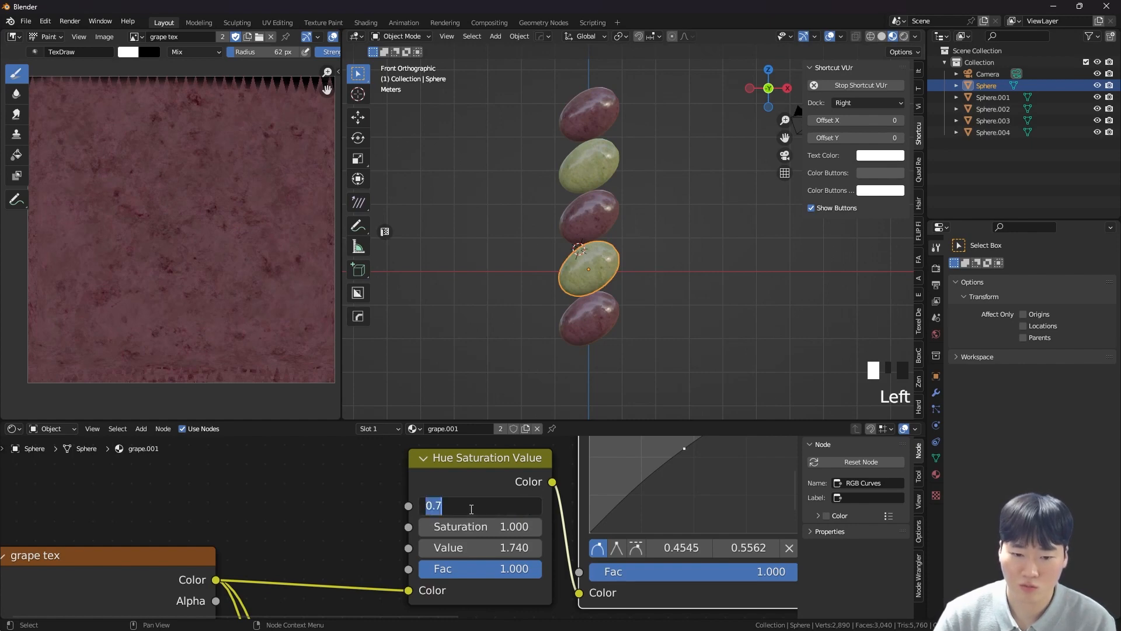
key("Return")
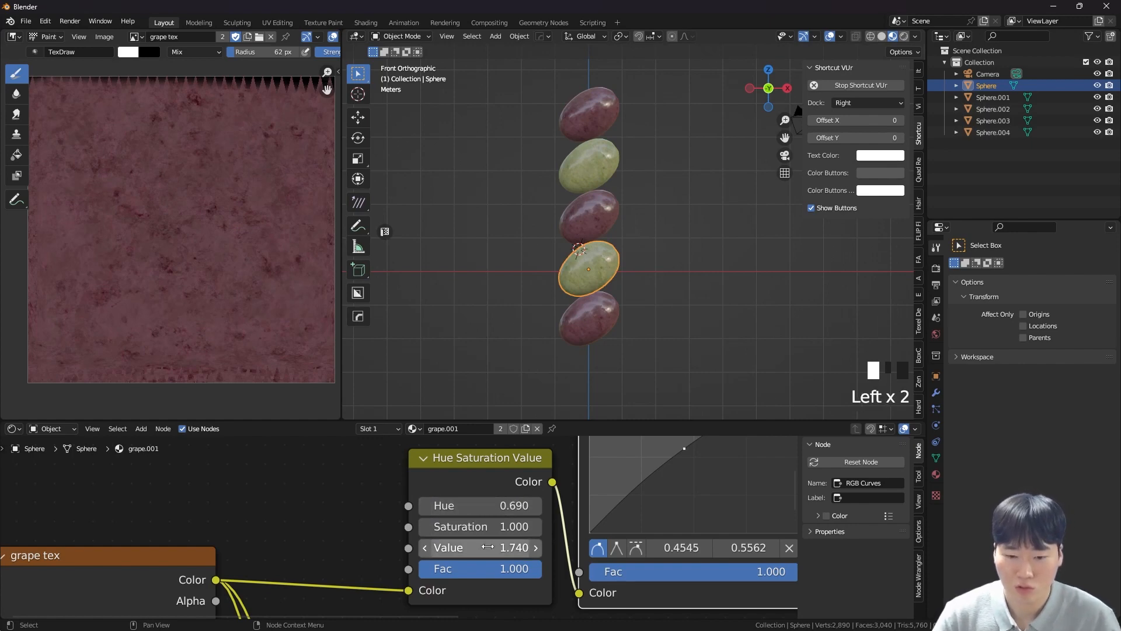
left_click_drag(487, 546, 470, 547, "shift")
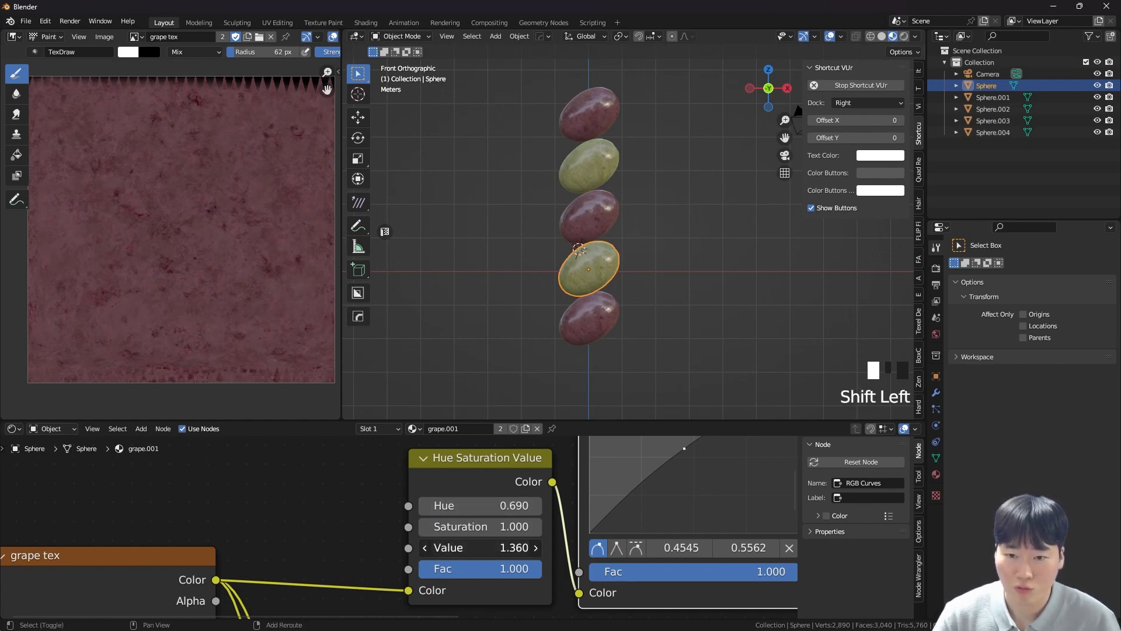
- Lower the middle point of the green material's RGB curve to about 0.464, 0.538, and deselect the grape
left_click_drag(685, 448, 685, 450)
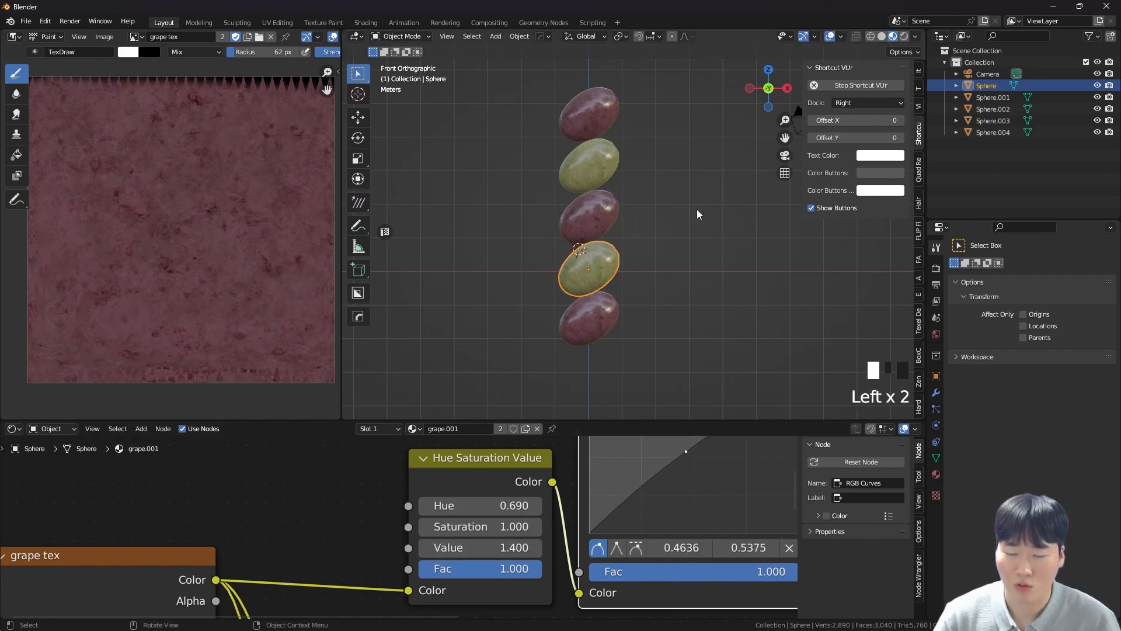
scroll(635, 218, "up", 1)
middle_click_drag(635, 219, 653, 232, "shift")
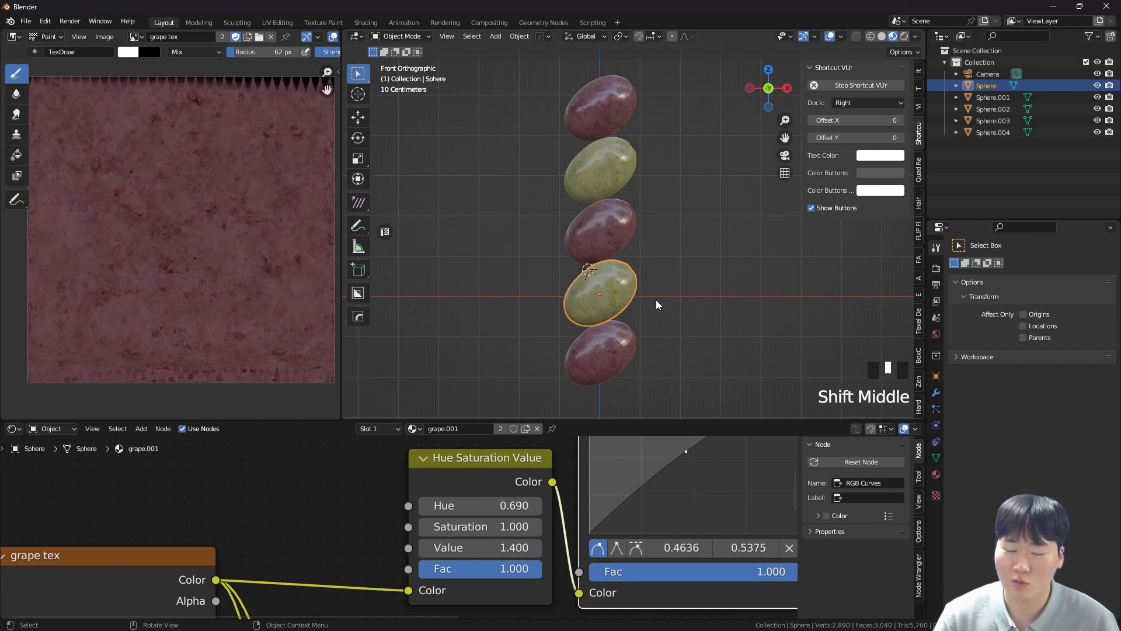
left_click(688, 286)
scroll(650, 284, "down", 3)
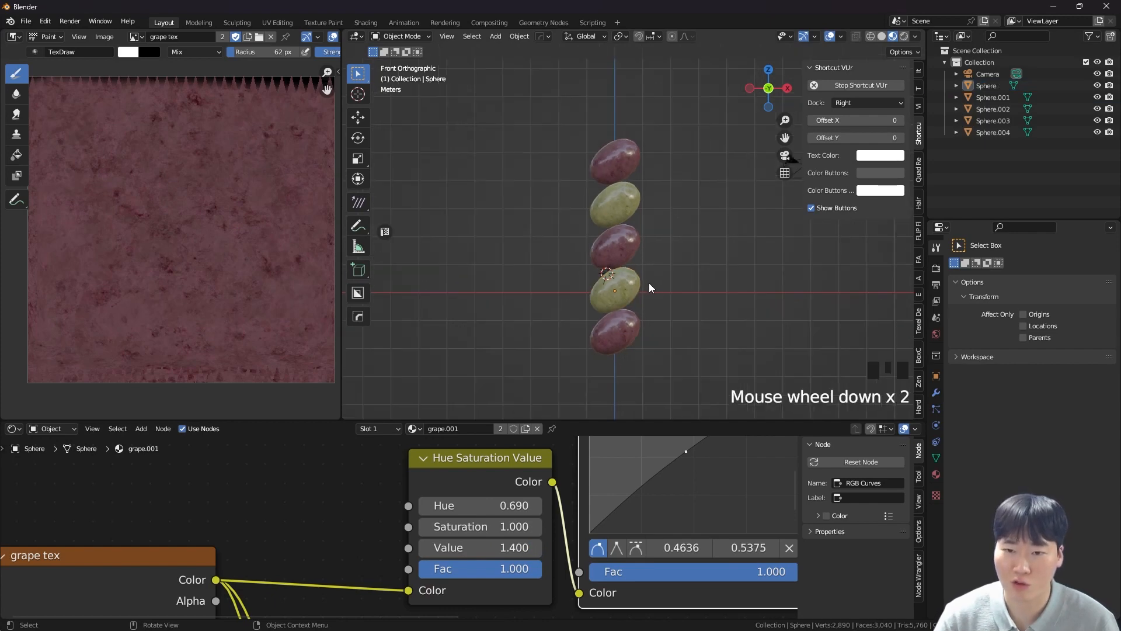
middle_click_drag(648, 305, 675, 255, "shift")
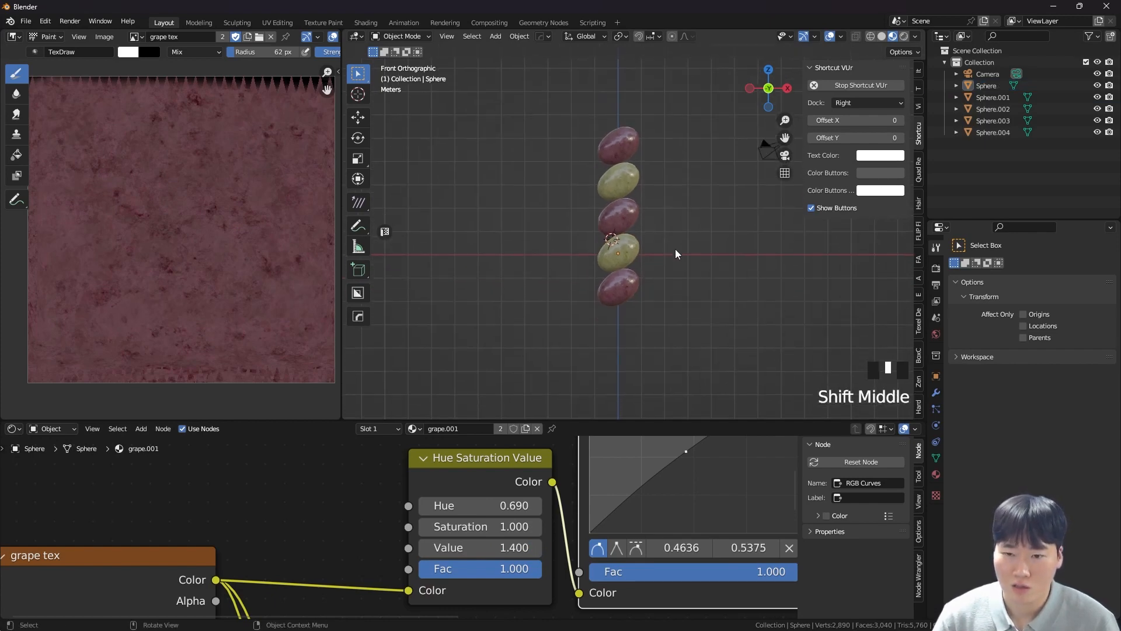
key("shift+a")
key("x")
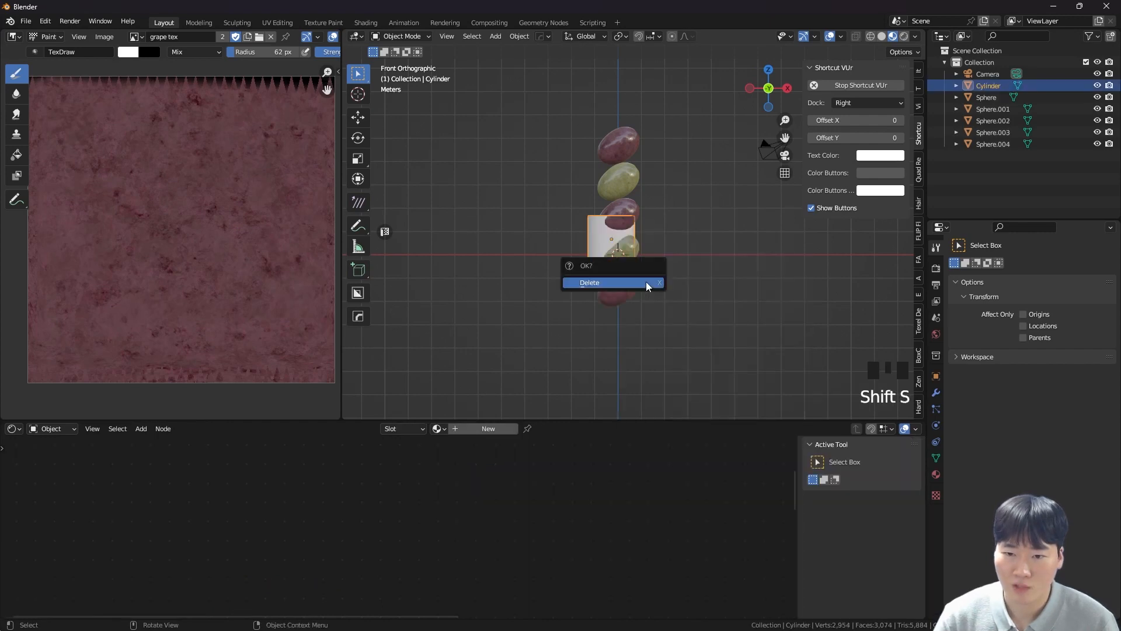
left_click(646, 283)
- Snap the 3D cursor to the world origin
key("shift+a")
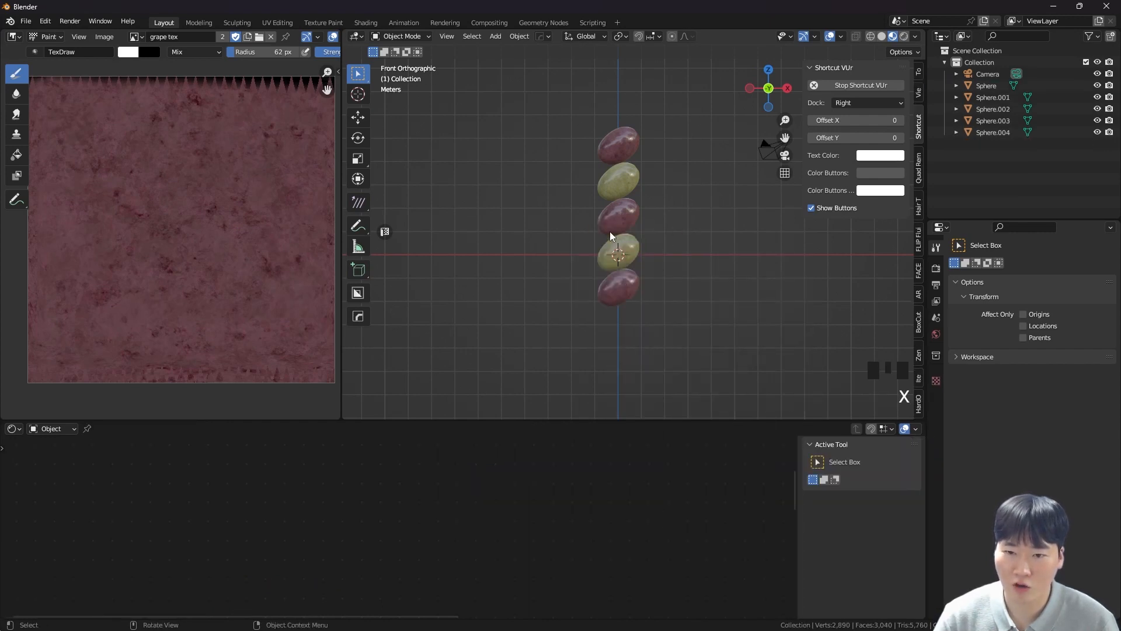
key("shift+s")
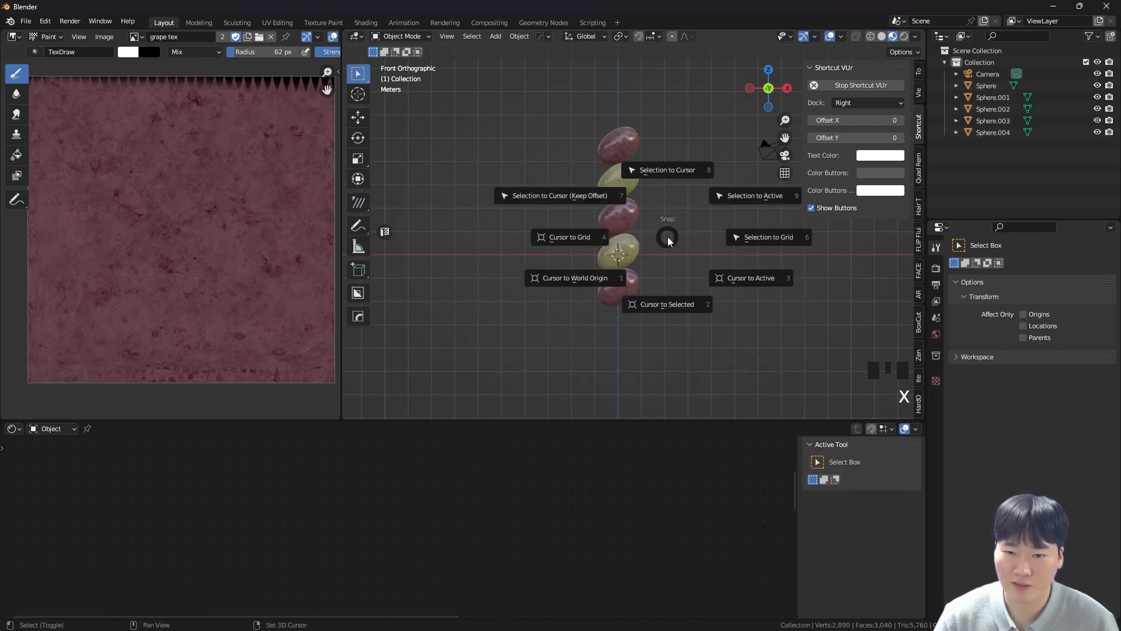
left_click(602, 284)
scroll(610, 272, "up", 3)
right_click(478, 165, "shift")
key("shift+s")
left_click(575, 257)
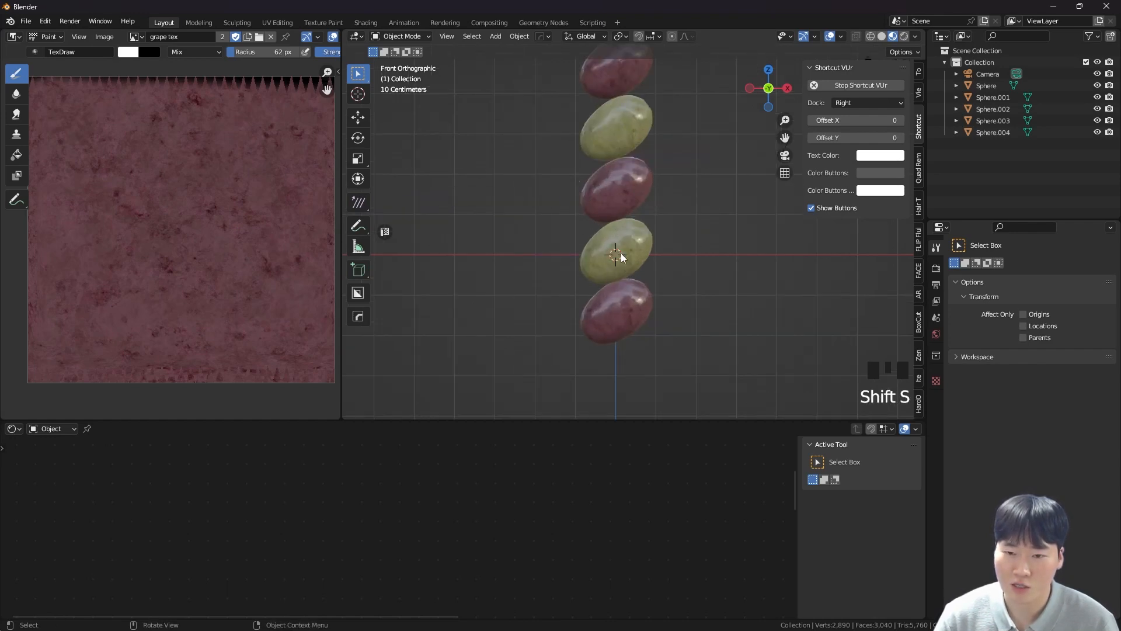
- Add a cylinder mesh at the world origin
scroll(621, 257, "down", 5)
middle_click_drag(615, 264, 604, 264, "shift")
key("shift+a")
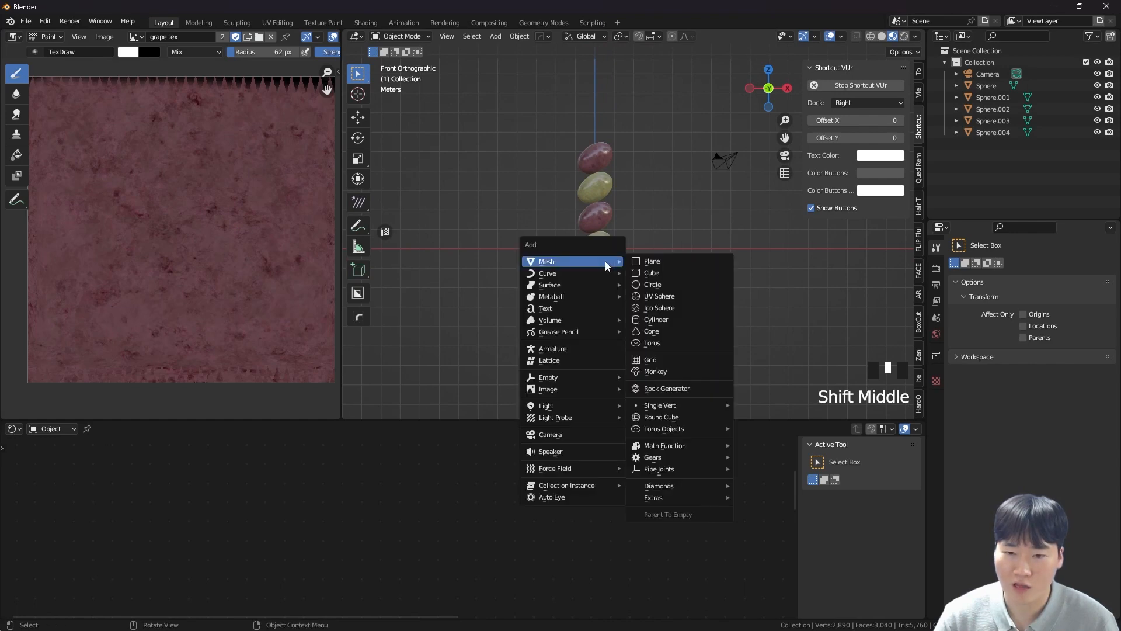
left_click(650, 318)
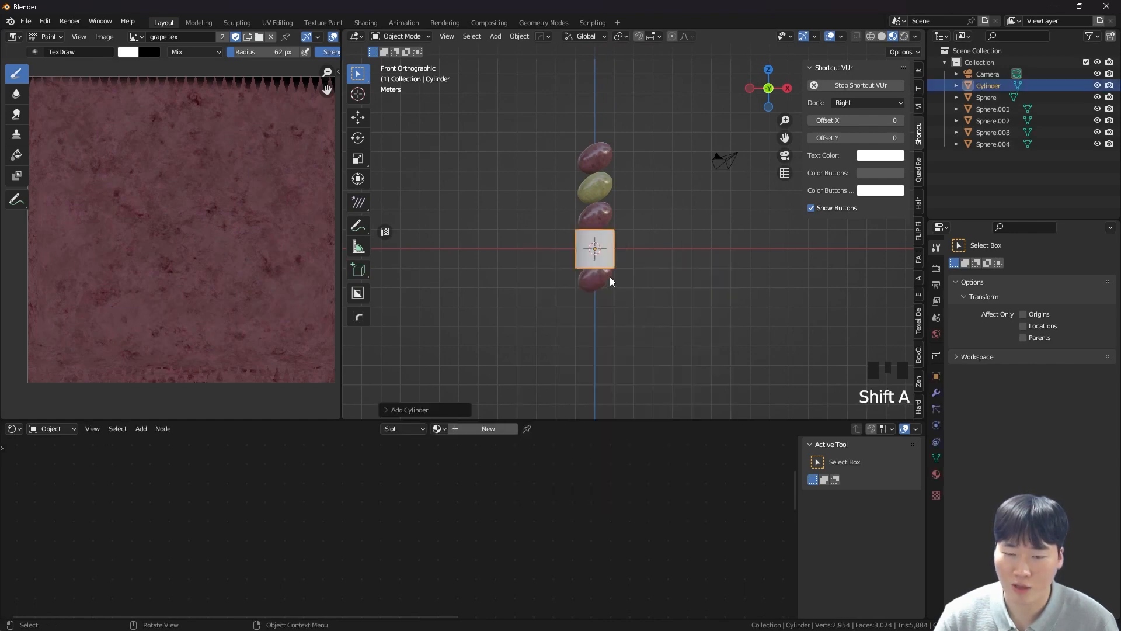
- In Edit Mode, scale the cylinder down to a small block at the lower green grape's centre and enable X-ray
key("Tab")
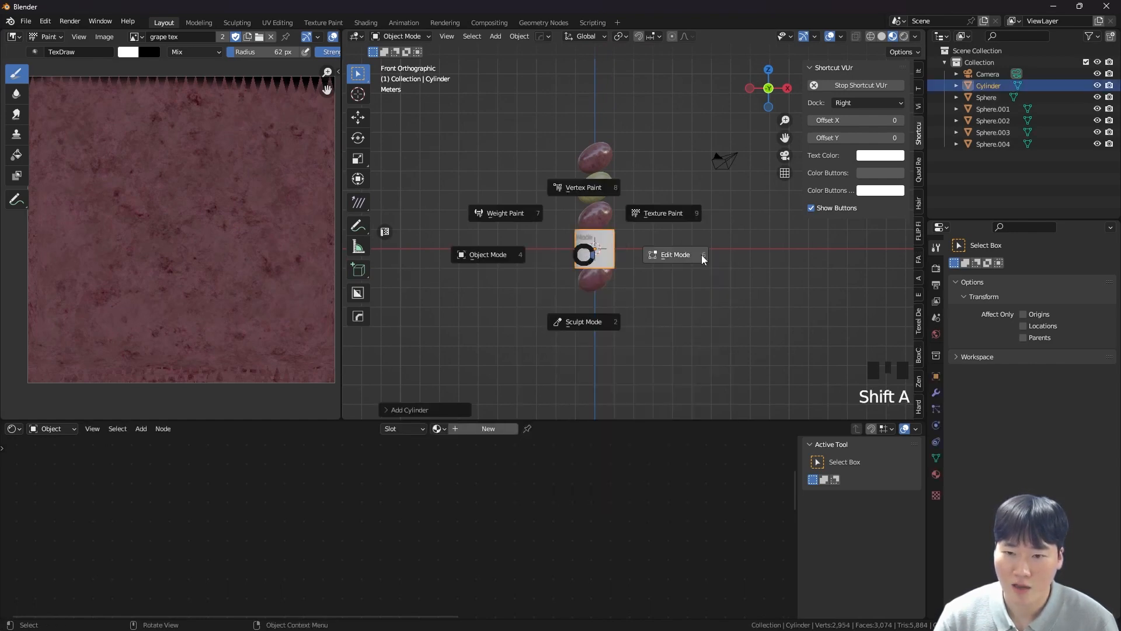
key("s")
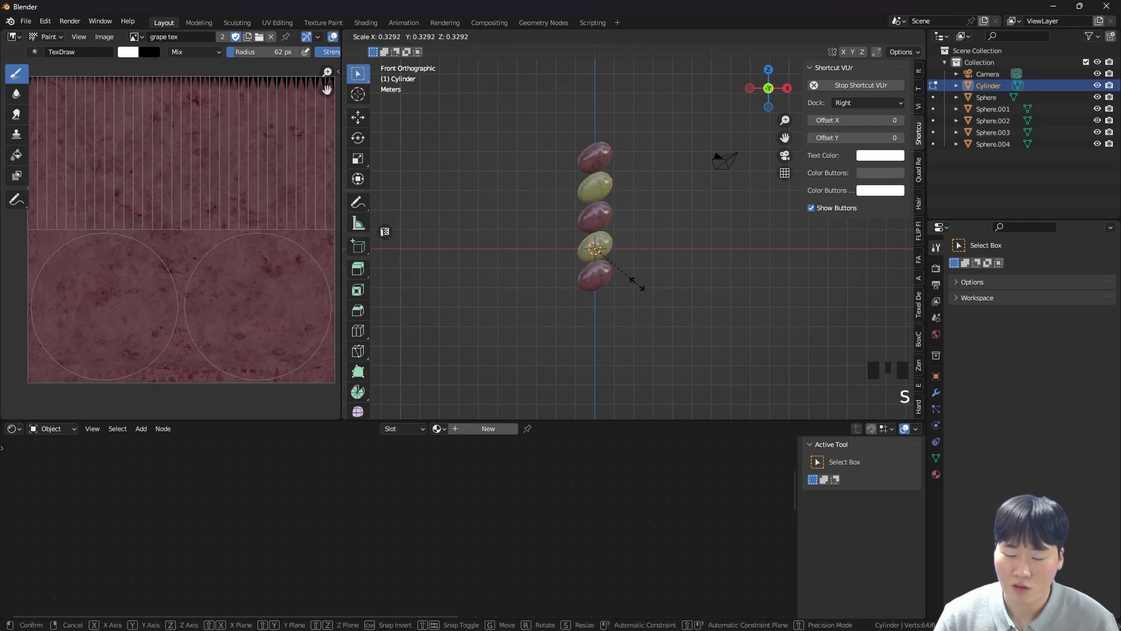
left_click(606, 264)
scroll(605, 264, "up", 7)
key("alt+z")
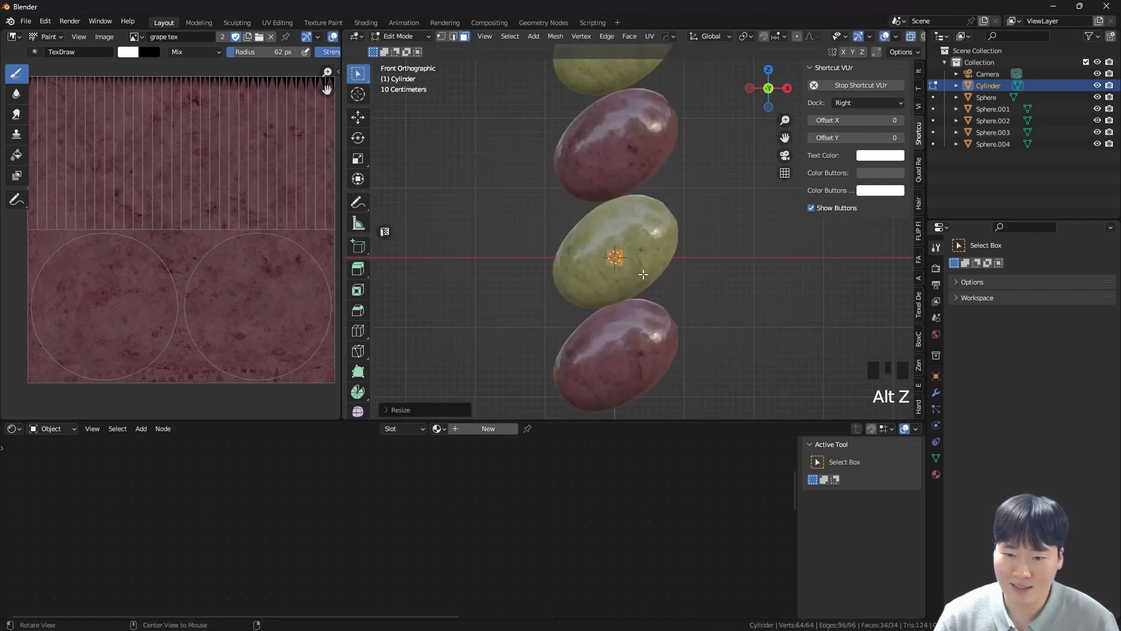
scroll(642, 275, "up", 5)
scroll(642, 275, "down", 10)
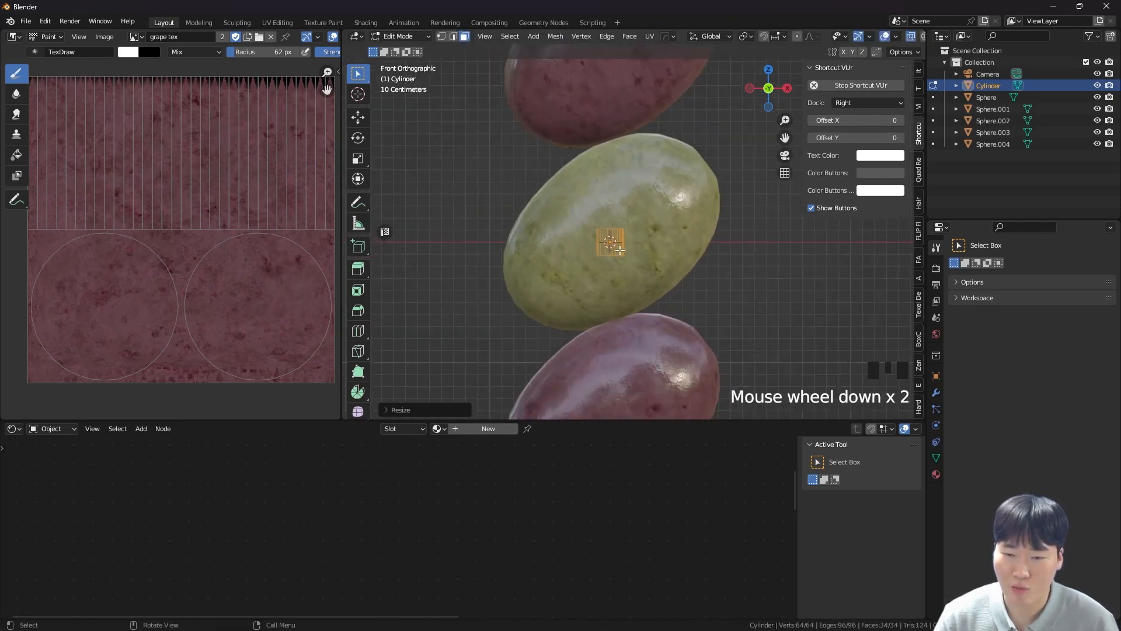
middle_click_drag(619, 249, 608, 199, "shift")
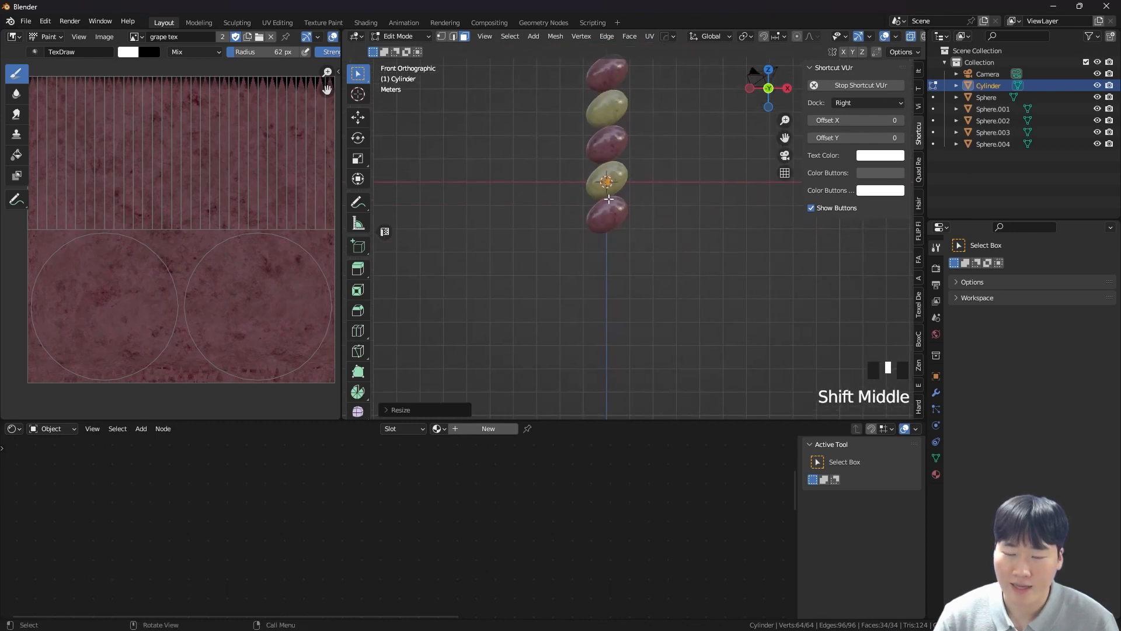
- Stretch the cylinder along Z into a long thin stick and move it down about 0.8 m along Z
key("s")
key("z")
left_click(613, 355)
key("g")
right_click(636, 230)
key("g")
key("z")
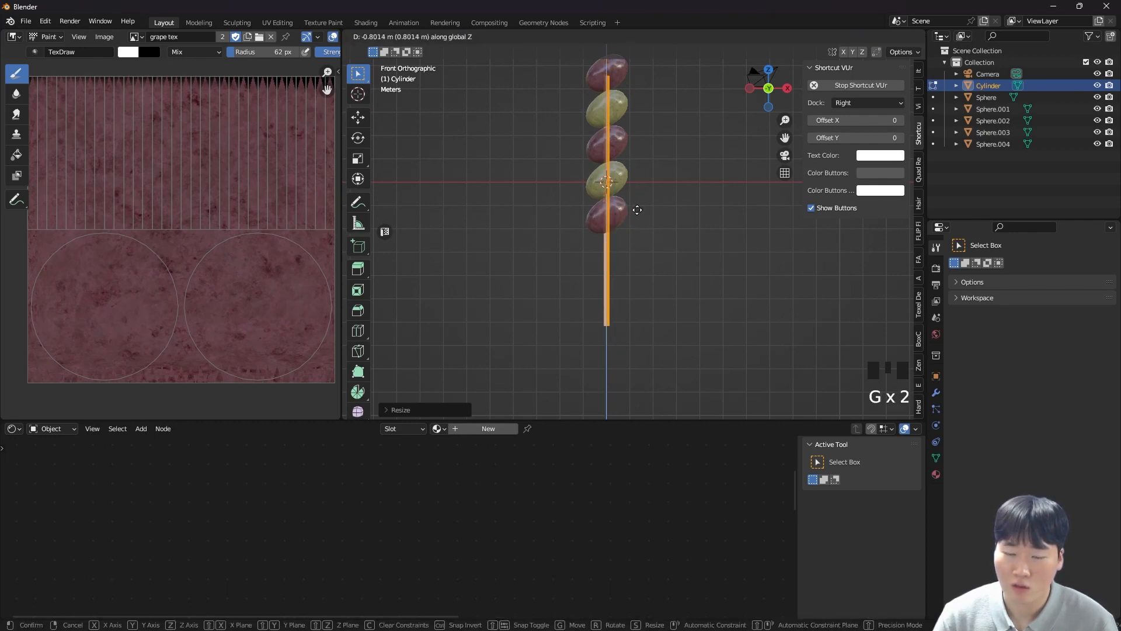
left_click(637, 211)
- Switch the stick mesh to vertex selection in the front view
middle_click_drag(637, 211, 628, 234, "shift")
key("grave")
key("1")
key("alt+z")
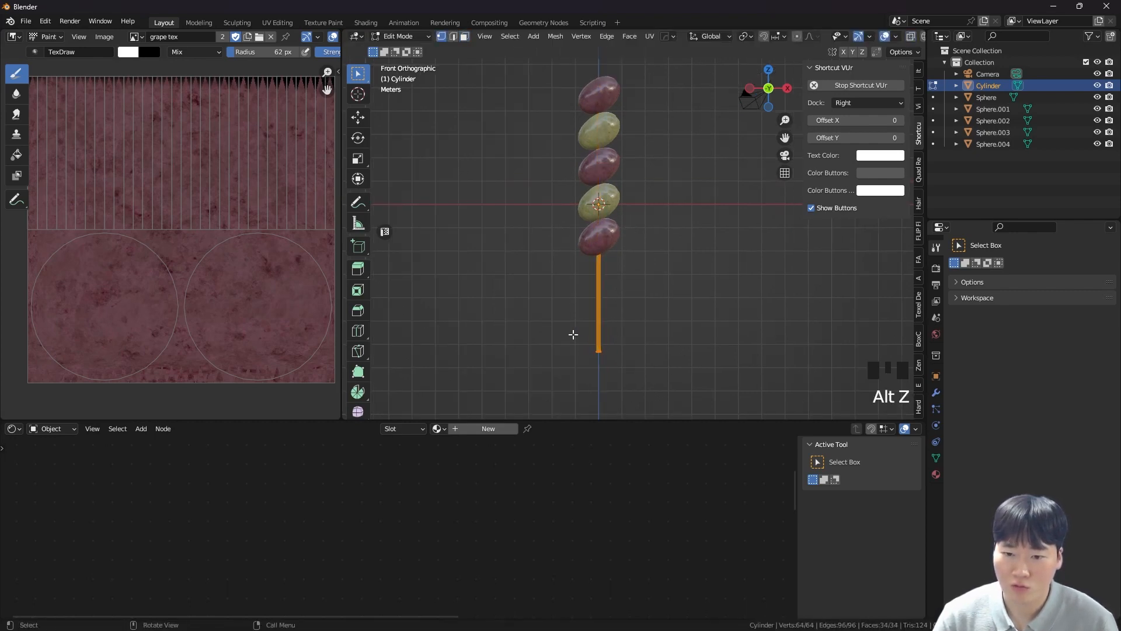
left_click_drag(573, 337, 644, 375)
key("g")
key("z")
right_click(656, 324)
key("alt+z")
- Select all vertices at the stick's bottom end and move them up to shorten the stick
left_click_drag(554, 332, 632, 382)
key("g")
left_click(635, 325)
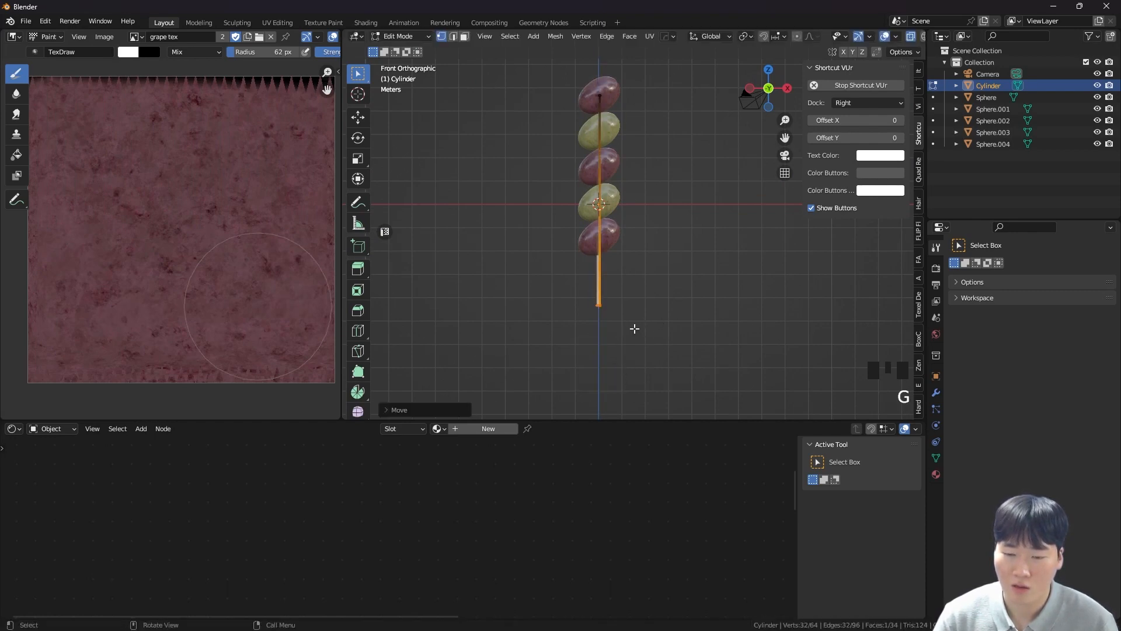
scroll(596, 309, "up", 7)
scroll(603, 305, "up", 1)
scroll(610, 292, "down", 4)
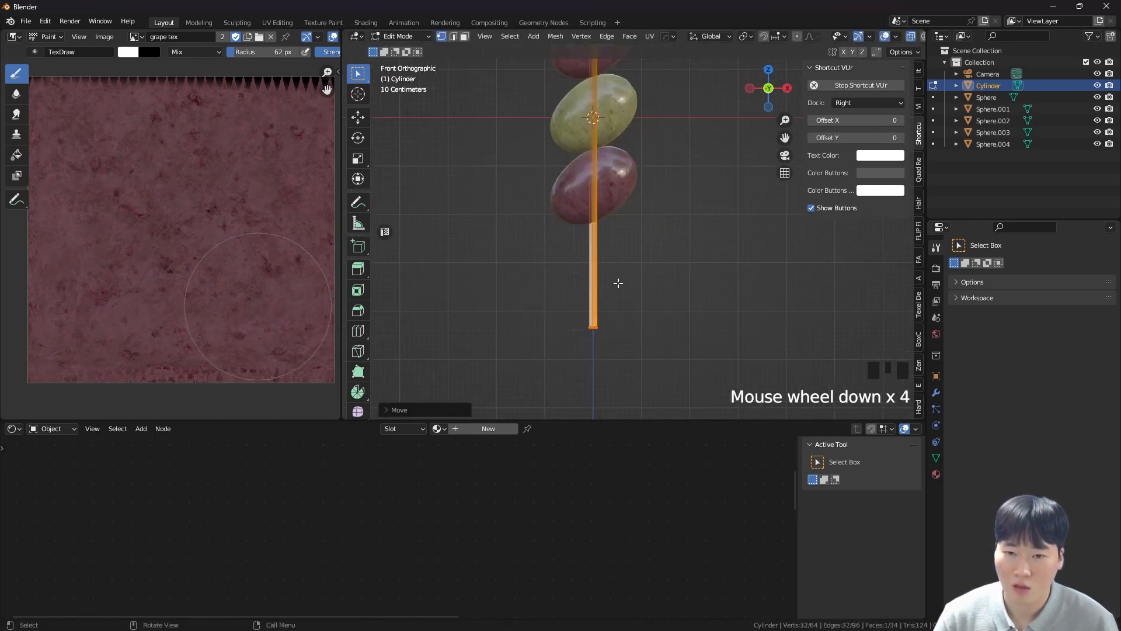
- Select the stick's bottom face and bevel its rim by about 0.005 m with 2 segments, ending in Object Mode
middle_click_drag(608, 292, 612, 318)
scroll(608, 327, "up", 6)
key("Tab")
scroll(611, 316, "down", 4)
scroll(590, 257, "down", 3)
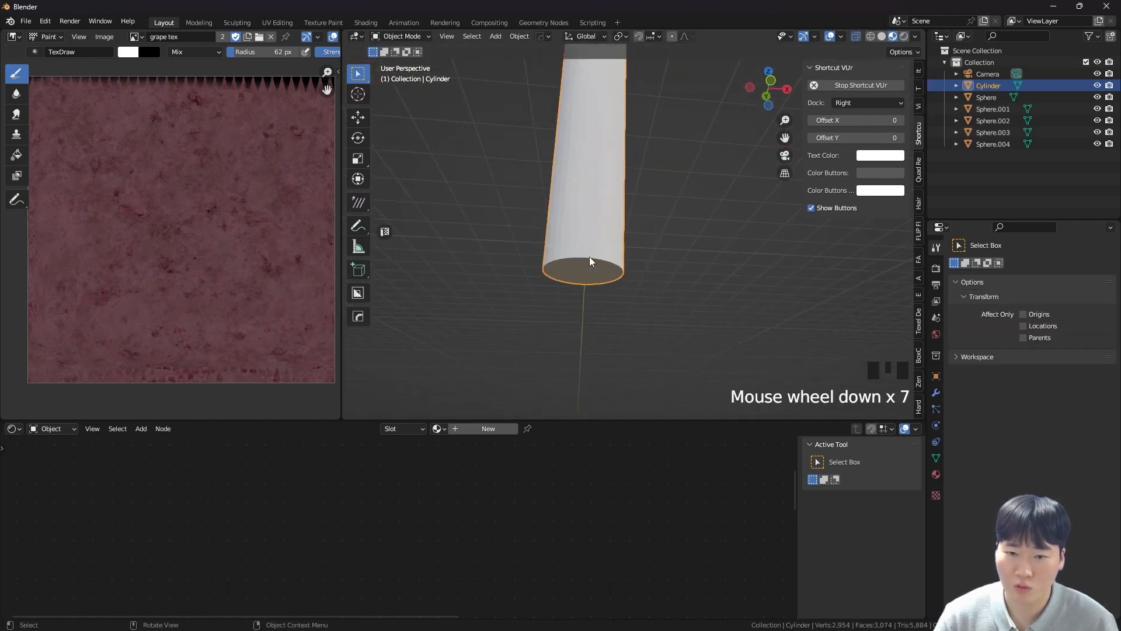
scroll(590, 257, "up", 2)
scroll(562, 261, "up", 1)
key("Tab")
key("3")
left_click(602, 277)
key("ctrl+b")
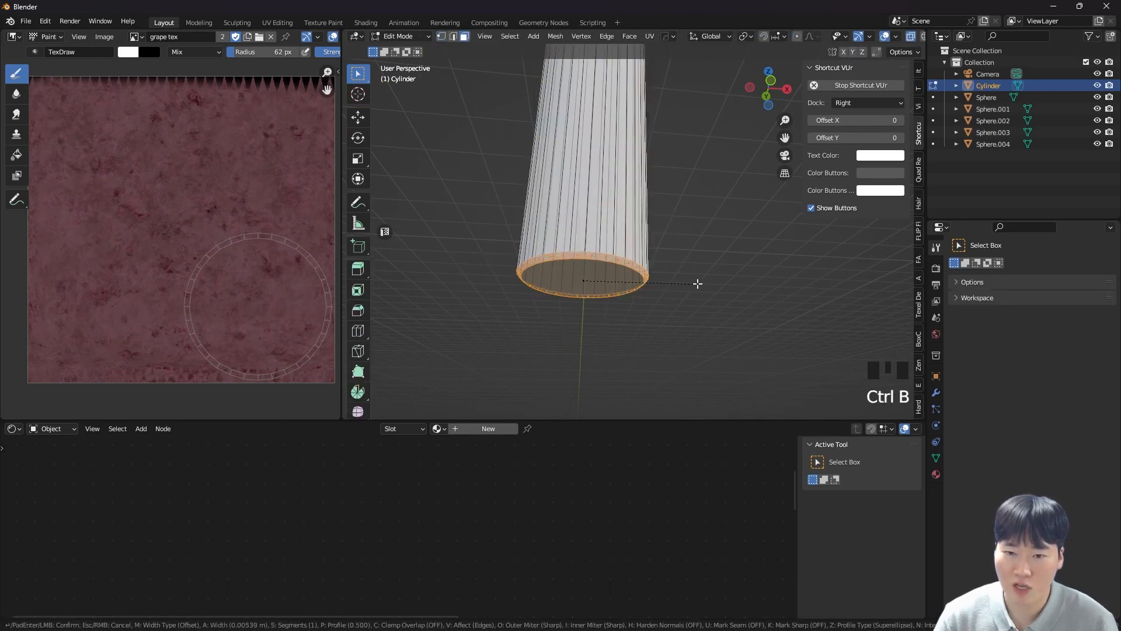
scroll(698, 286, "down", 1)
left_click(700, 285)
scroll(663, 263, "down", 10)
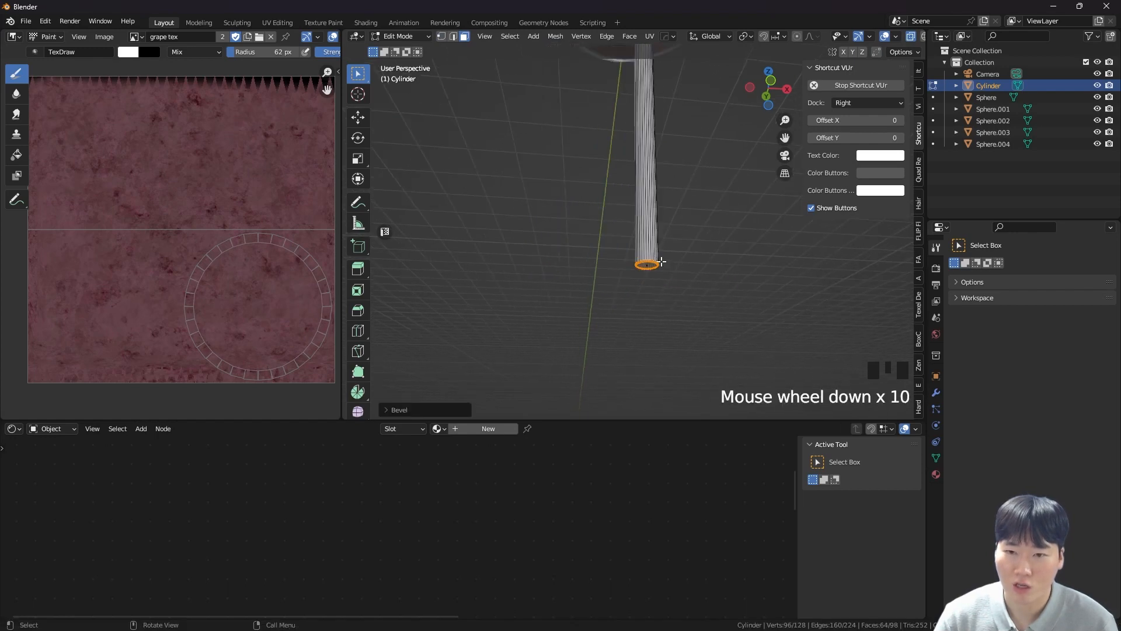
key("Tab")
- Return to the front view and select the stick's entire mesh in Edit Mode
scroll(671, 191, "down", 1)
scroll(672, 190, "down", 2)
middle_click_drag(666, 204, 661, 277, "shift")
key("grave")
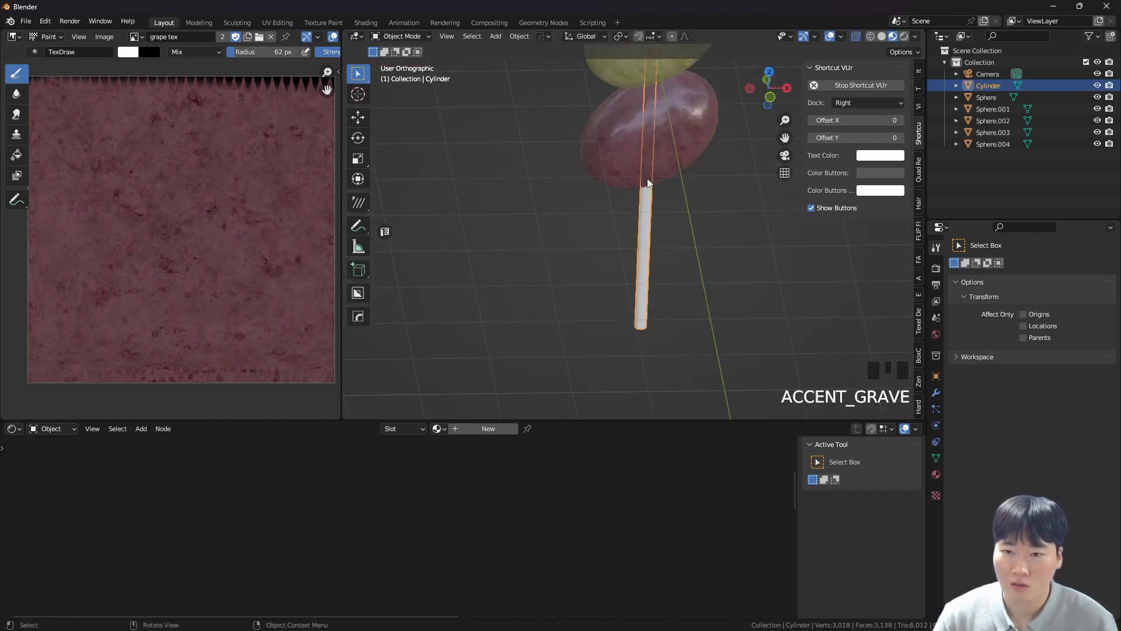
scroll(632, 194, "down", 6)
middle_click_drag(632, 194, 632, 253, "shift")
key("grave")
scroll(613, 180, "up", 1)
key("Tab")
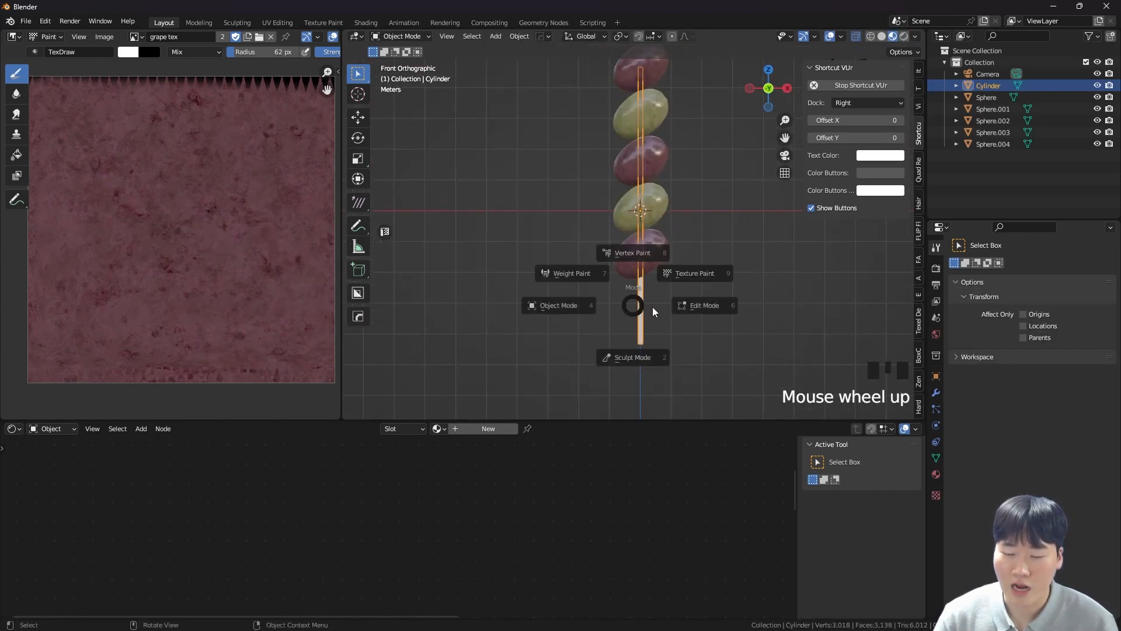
scroll(690, 321, "up", 2)
key("a")
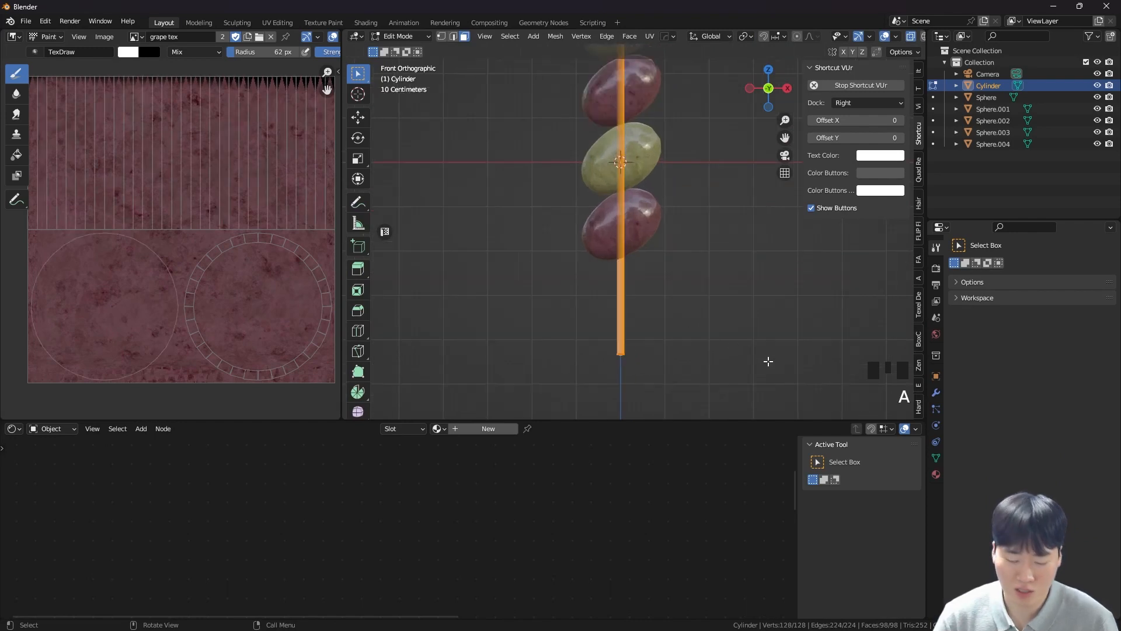
key("shift+z")
key("space")
key("space")
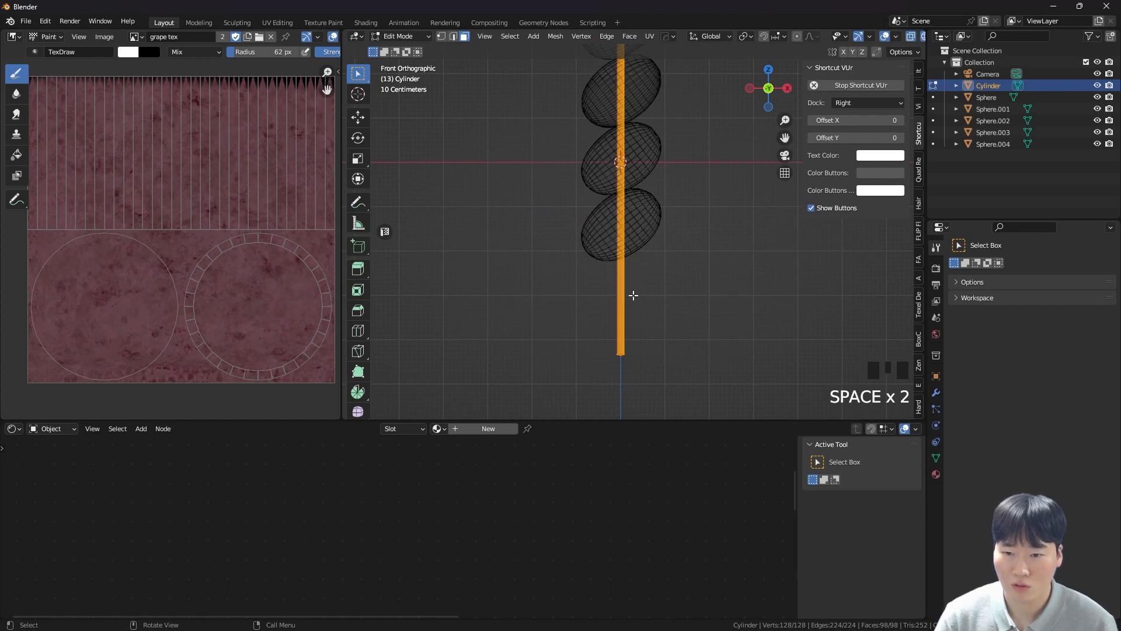
key("alt+z")
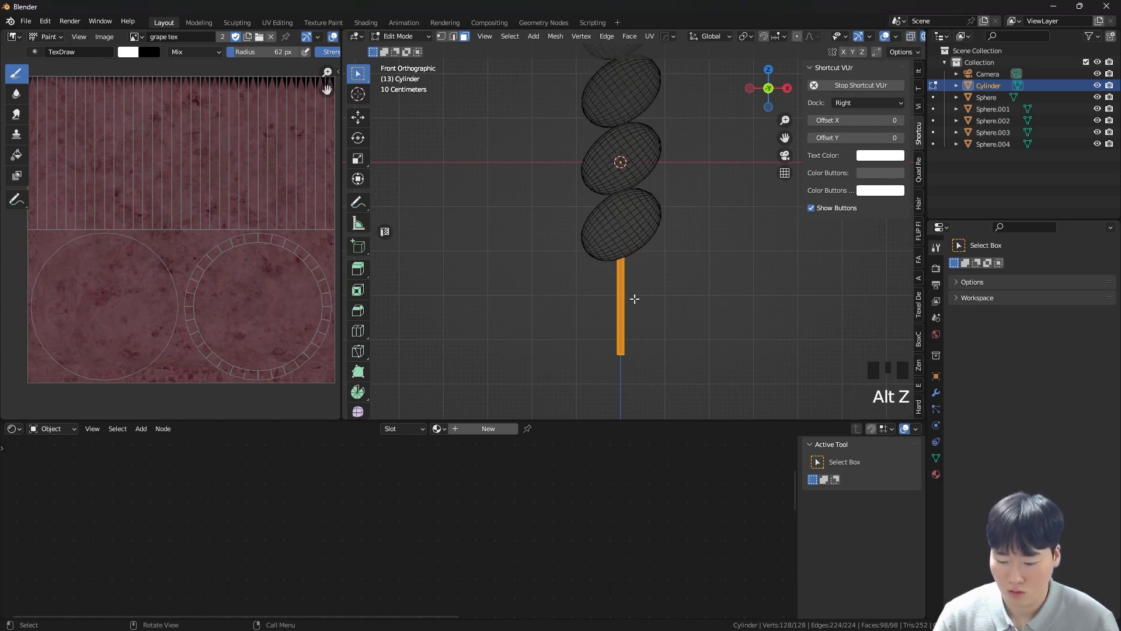
key("z")
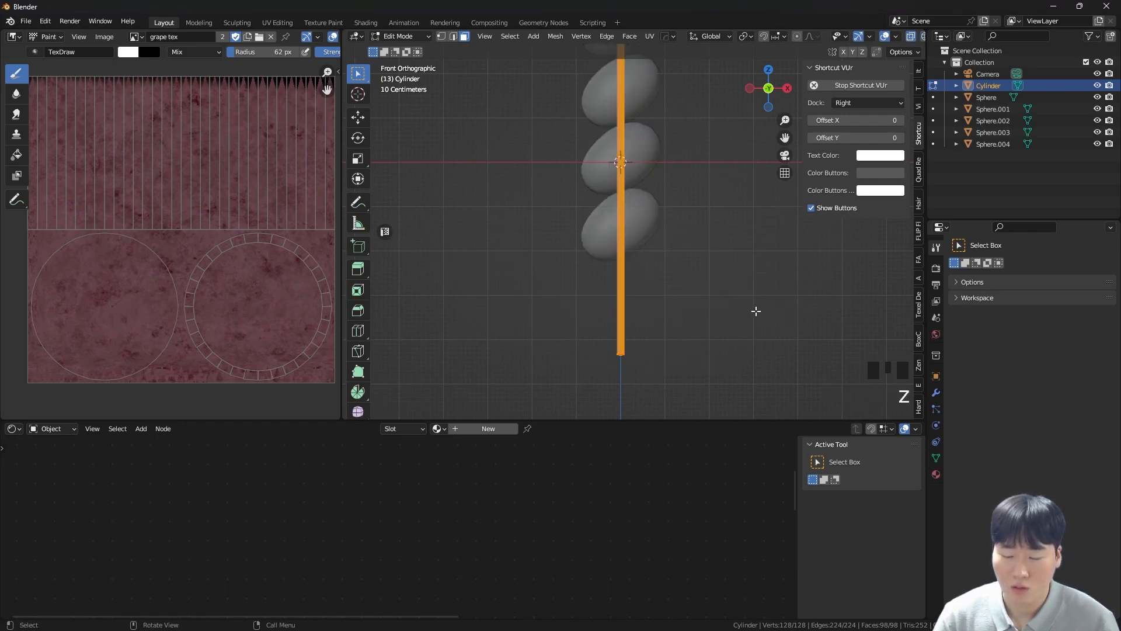
key("z")
- Thin the stick by scaling its mesh in X and Y with Z locked, and return to Object Mode
key("s")
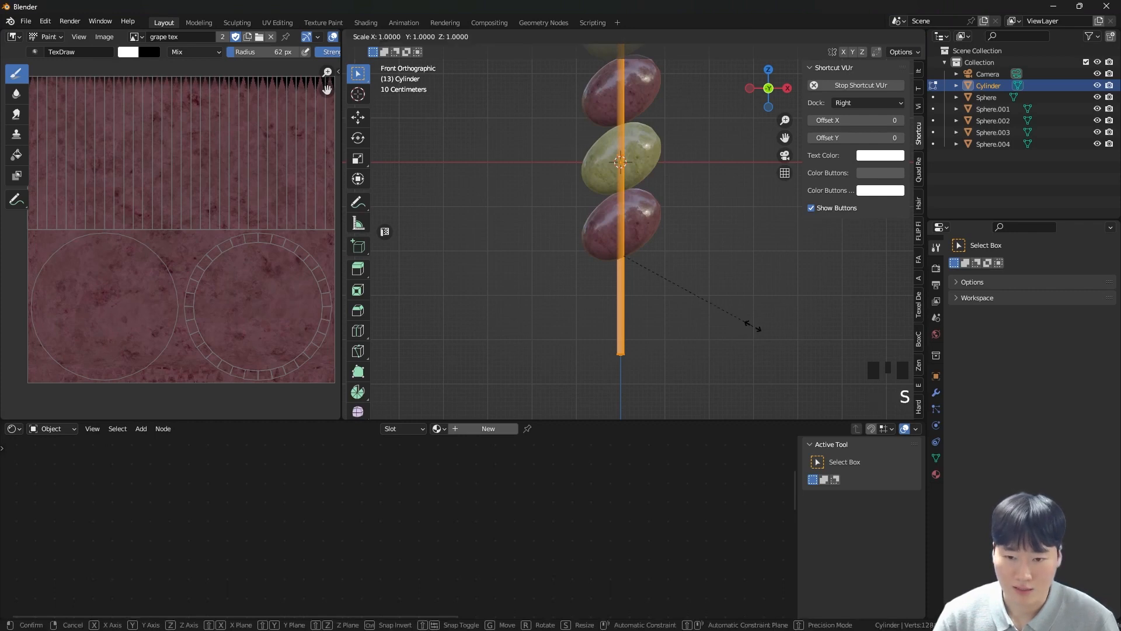
key("shift+z")
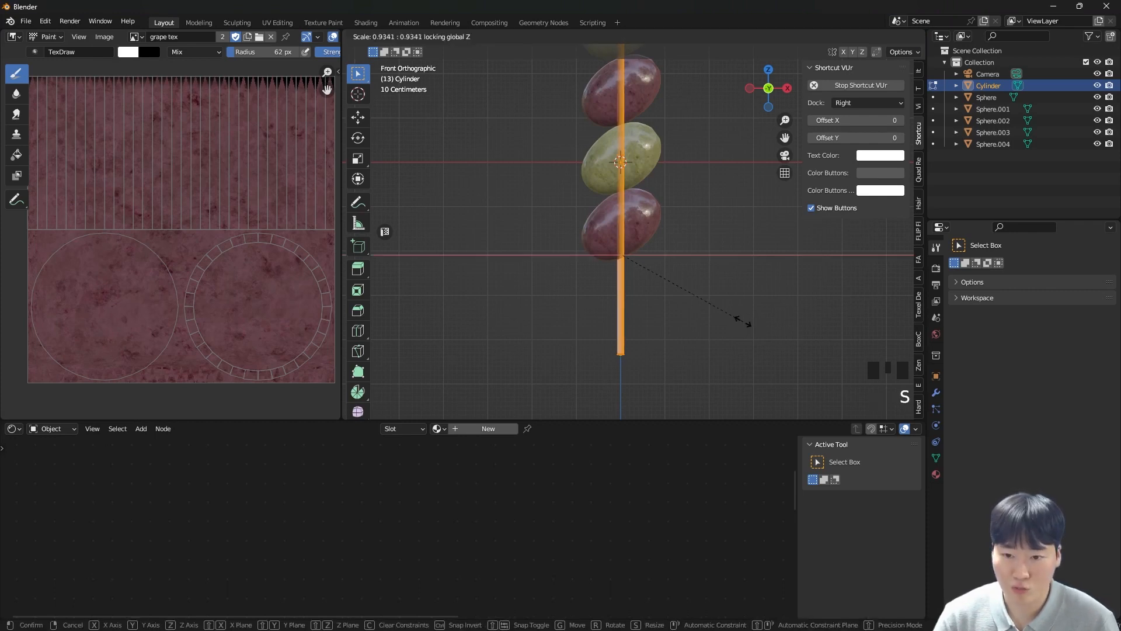
left_click(683, 294)
key("Tab")
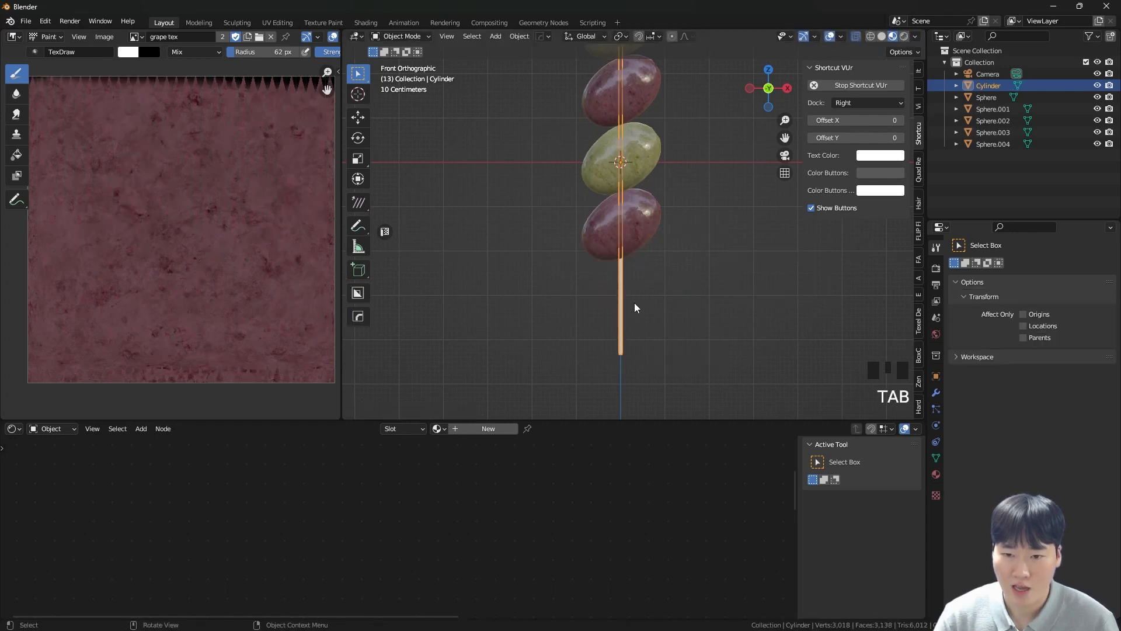
- Create a new material for the stick and set its base color to orange, about RGB 0.800, 0.392, 0.094
left_click(632, 301)
left_click(622, 299)
left_click(494, 428)
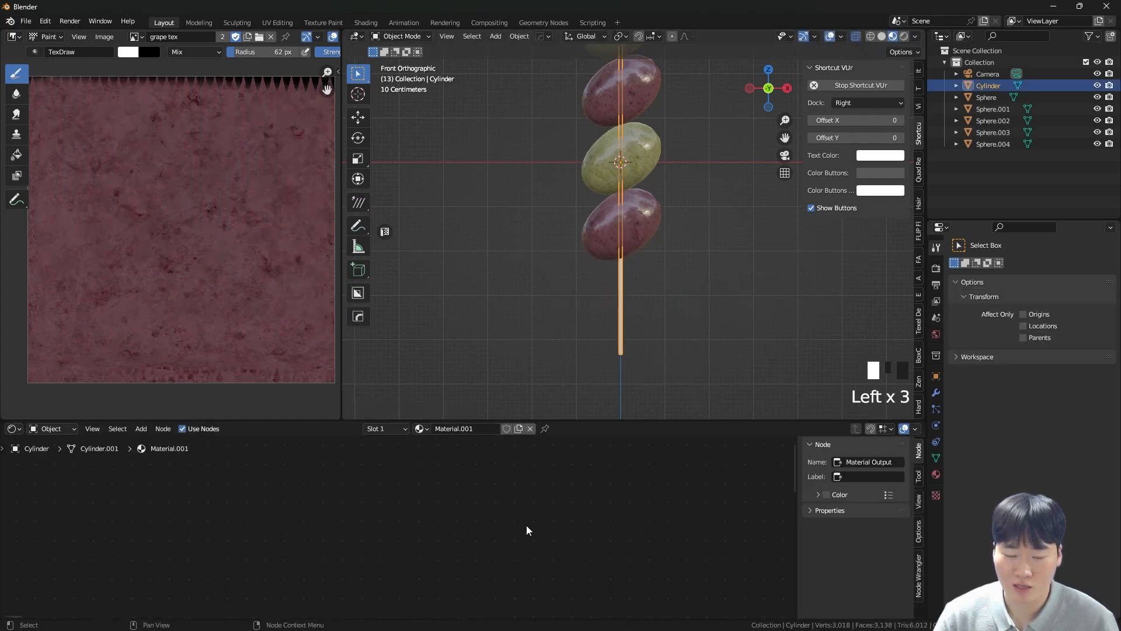
scroll(556, 503, "up", 6)
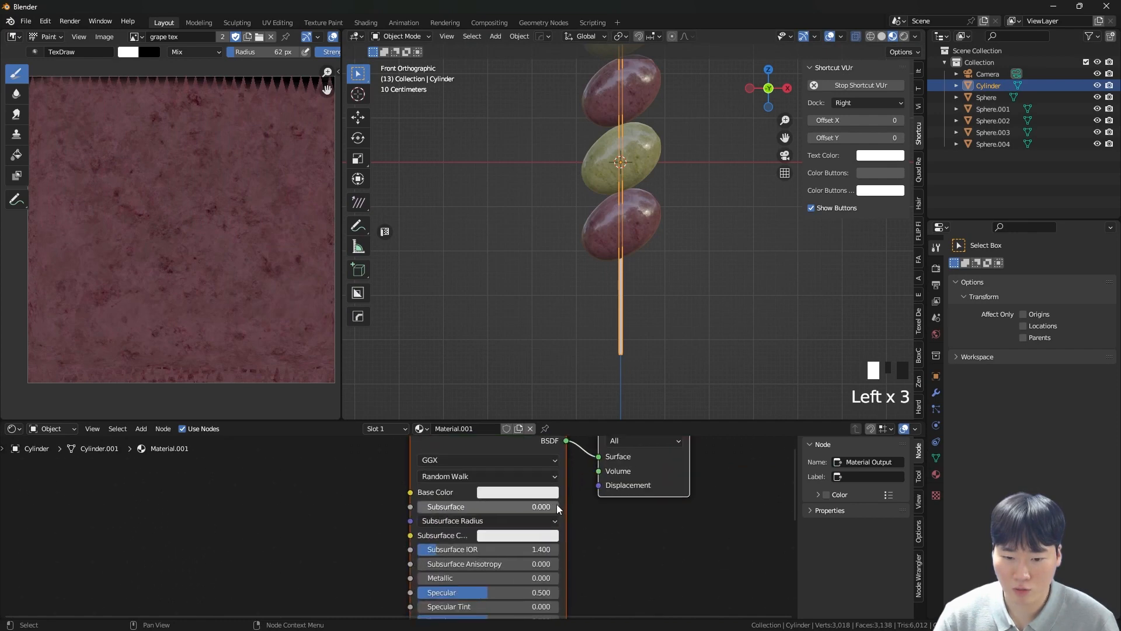
left_click(523, 491)
left_click_drag(526, 310, 508, 321)
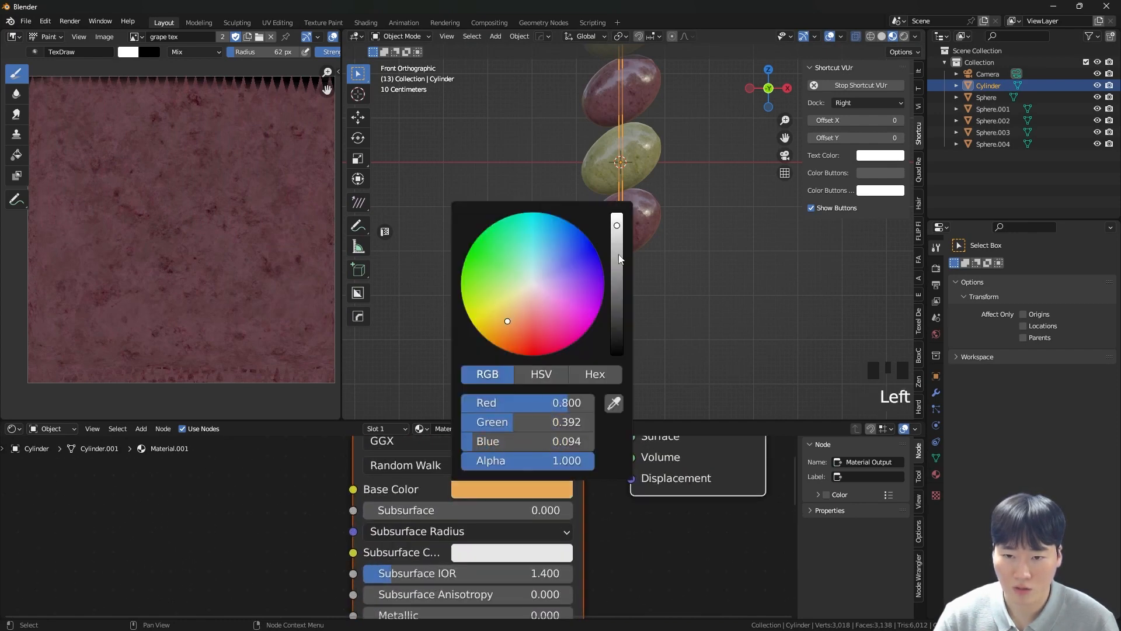
- Fine-tune the stick material's base color to a light orange wood tone and inspect it beneath the grapes
middle_click_drag(706, 275, 747, 266, "shift")
scroll(716, 268, "up", 5)
left_click(521, 490)
left_click(509, 324)
left_click(711, 311)
scroll(672, 280, "up", 6)
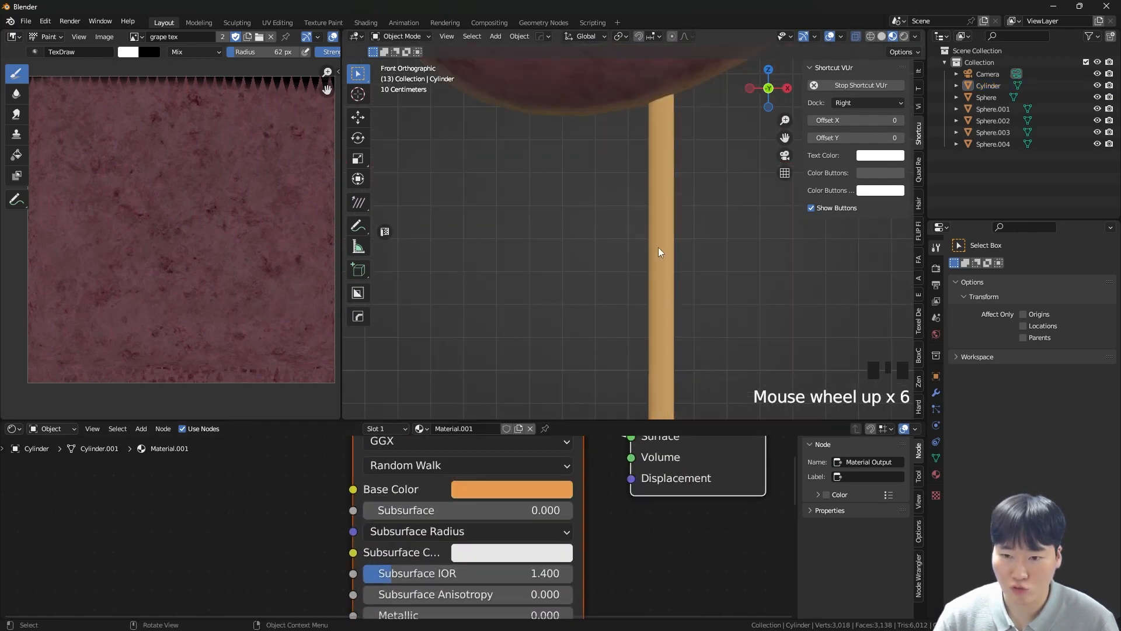
scroll(659, 255, "down", 11)
middle_click_drag(659, 255, 671, 279, "shift")
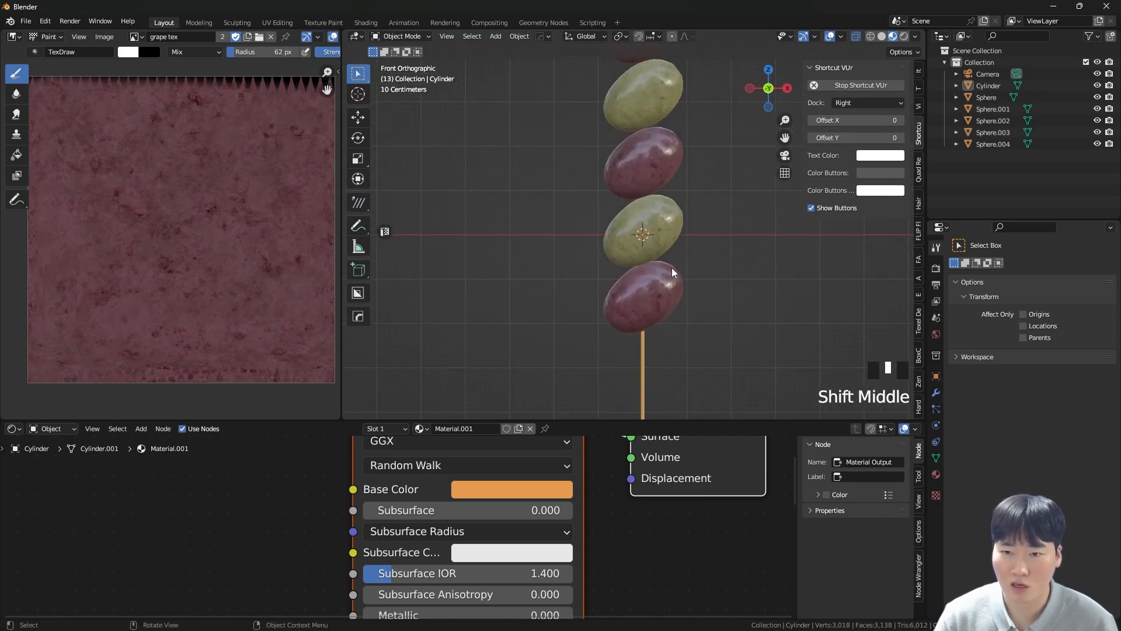
scroll(623, 288, "down", 1)
middle_click_drag(627, 282, 629, 353, "shift")
- Set the roughness of the stick's material to about 0.686
left_click(623, 374)
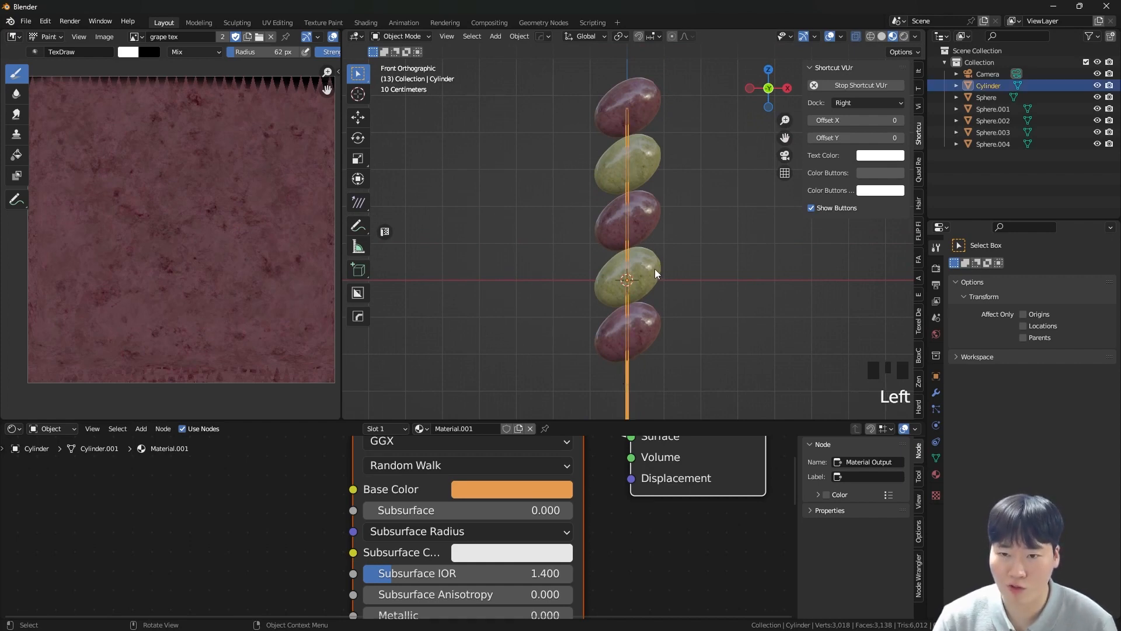
scroll(628, 373, "up", 7)
left_click(683, 350)
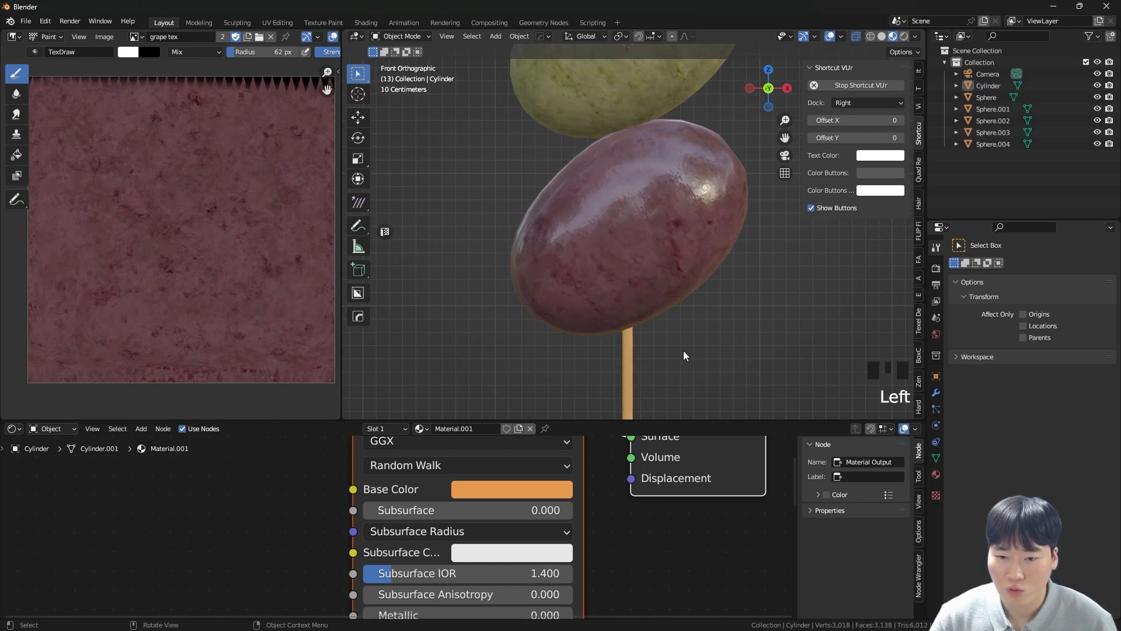
scroll(685, 355, "down", 9)
middle_click_drag(685, 355, 637, 300, "shift")
left_click(624, 309)
left_click_drag(528, 604, 567, 604)
scroll(611, 286, "up", 5)
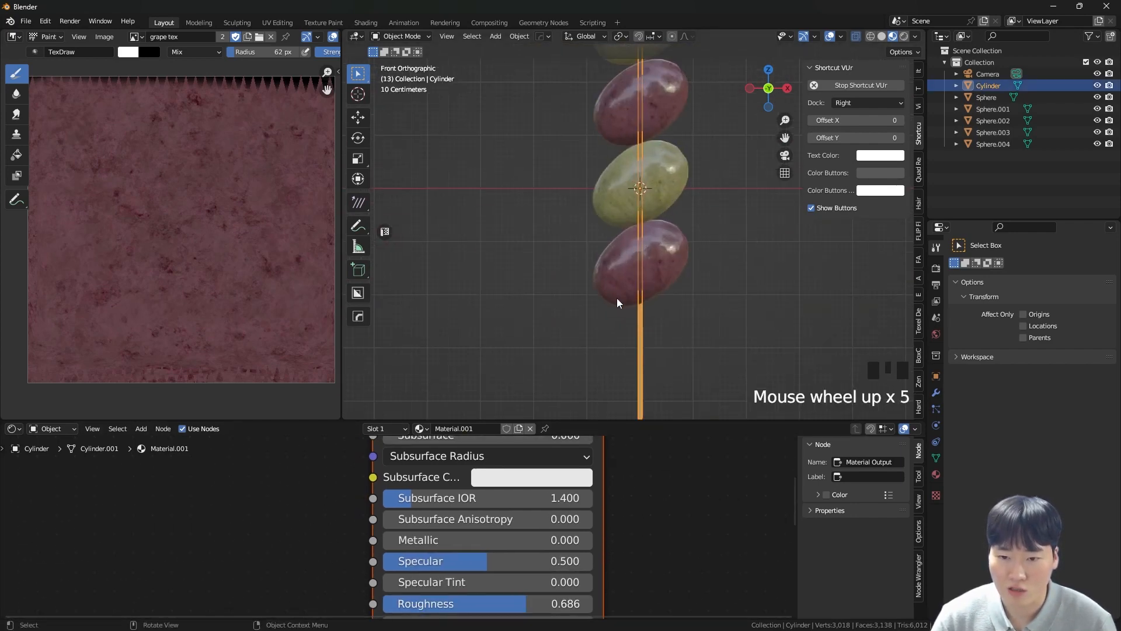
scroll(611, 286, "up", 3)
left_click(703, 326)
- Extend the 3D viewport over the image editor's area to close the texture view
scroll(690, 325, "down", 7)
middle_click_drag(690, 324, 636, 302, "shift")
left_click(625, 302)
left_click(677, 335)
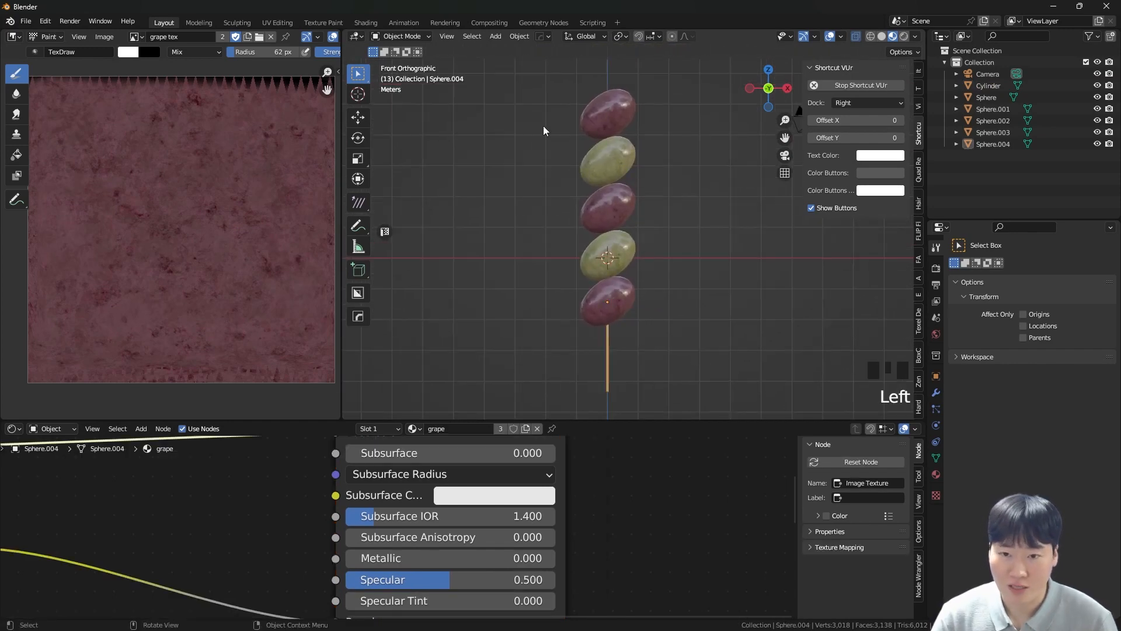
left_click_drag(347, 413, 204, 298)
- Duplicate the lowest red grape and place the copy well to the side of the skewer
scroll(445, 291, "down", 3)
middle_click_drag(445, 291, 552, 280, "shift")
scroll(551, 280, "down", 1)
scroll(552, 280, "up", 3)
middle_click_drag(548, 342, 563, 272, "shift")
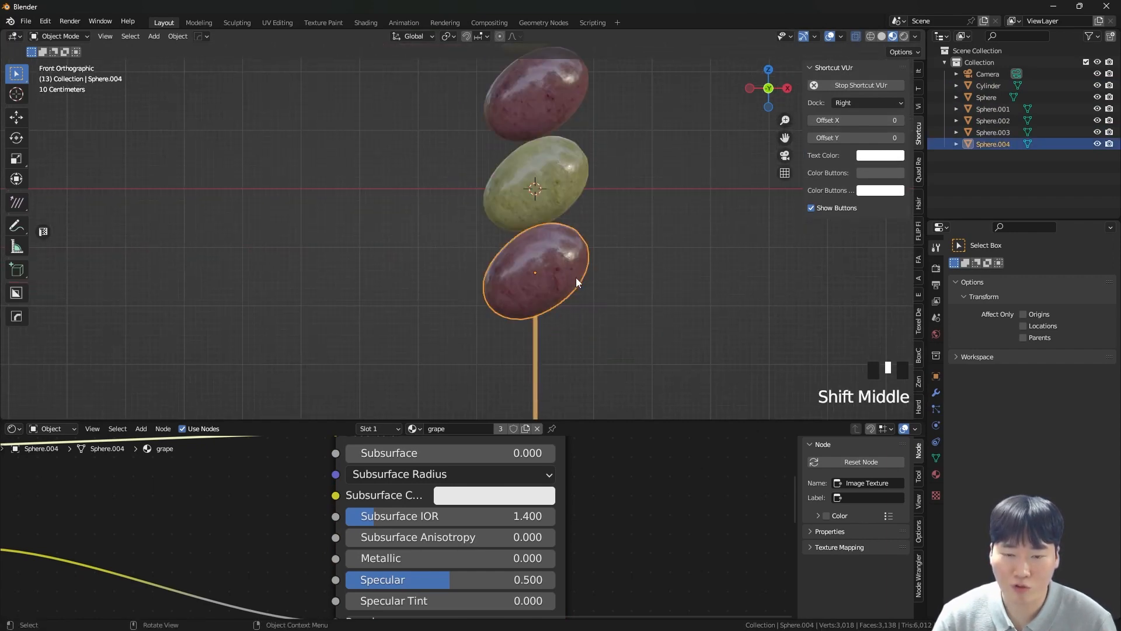
key("shift+d")
left_click(255, 284)
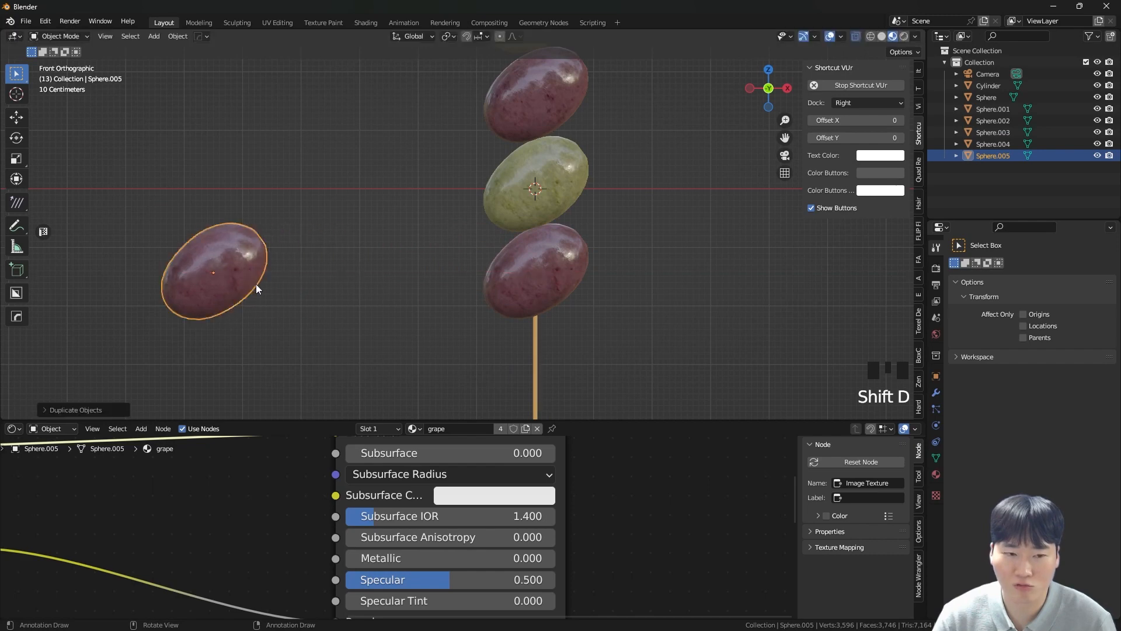
- Put the duplicated grape into Sculpt Mode, widen the brush list to two columns and make the 3D viewport taller
middle_click_drag(256, 284, 563, 296, "shift")
scroll(524, 298, "up", 3)
scroll(567, 212, "up", 1)
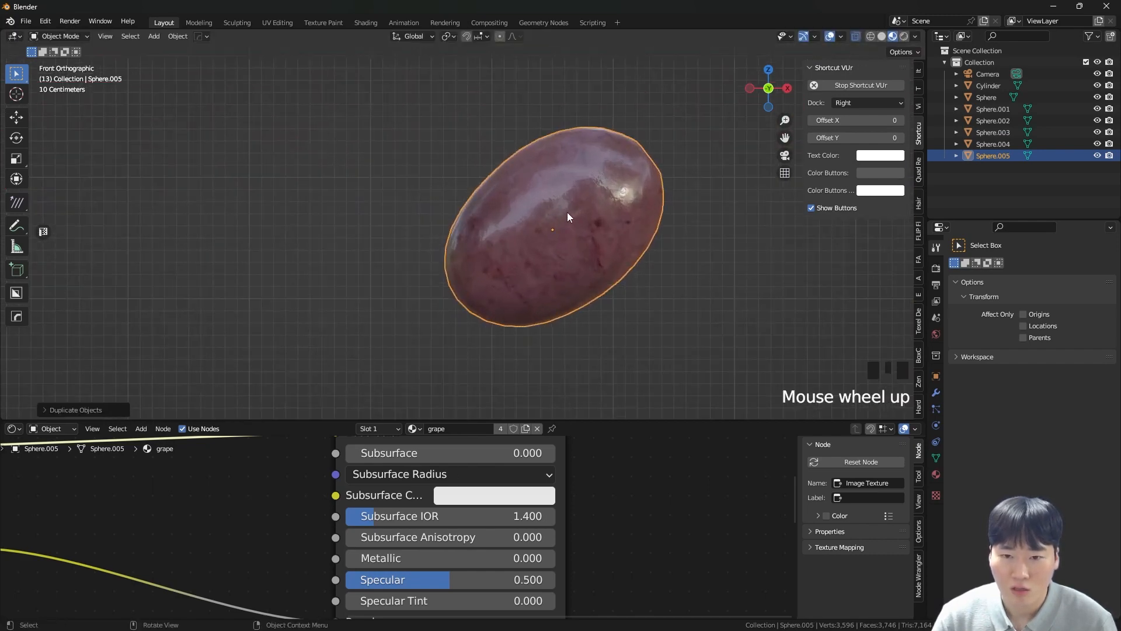
key("ctrl+Tab")
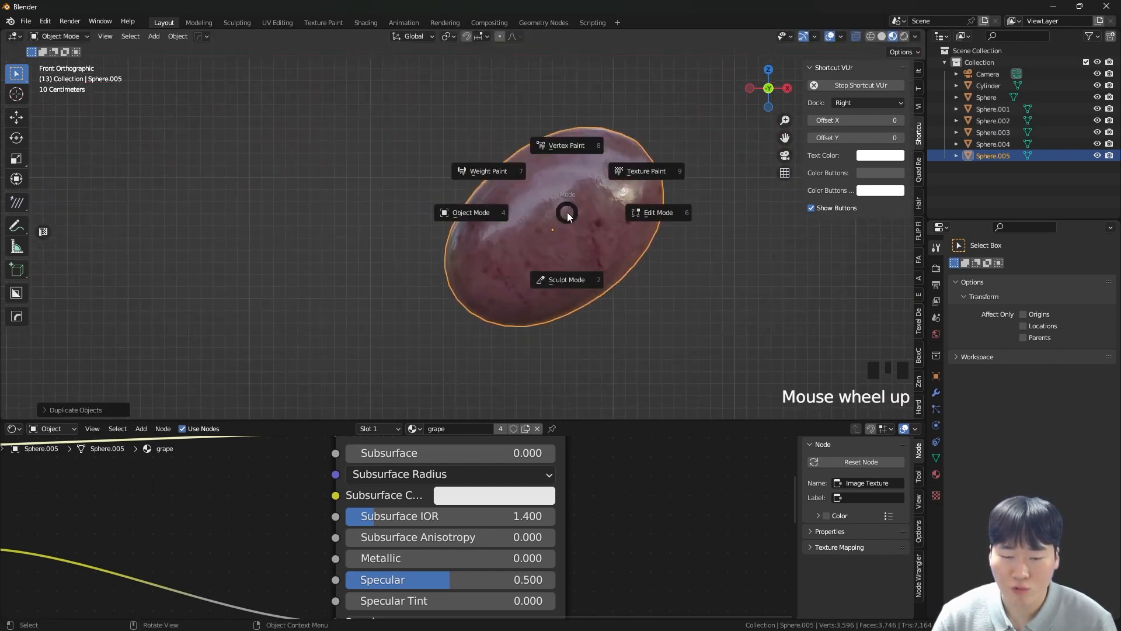
left_click(569, 282)
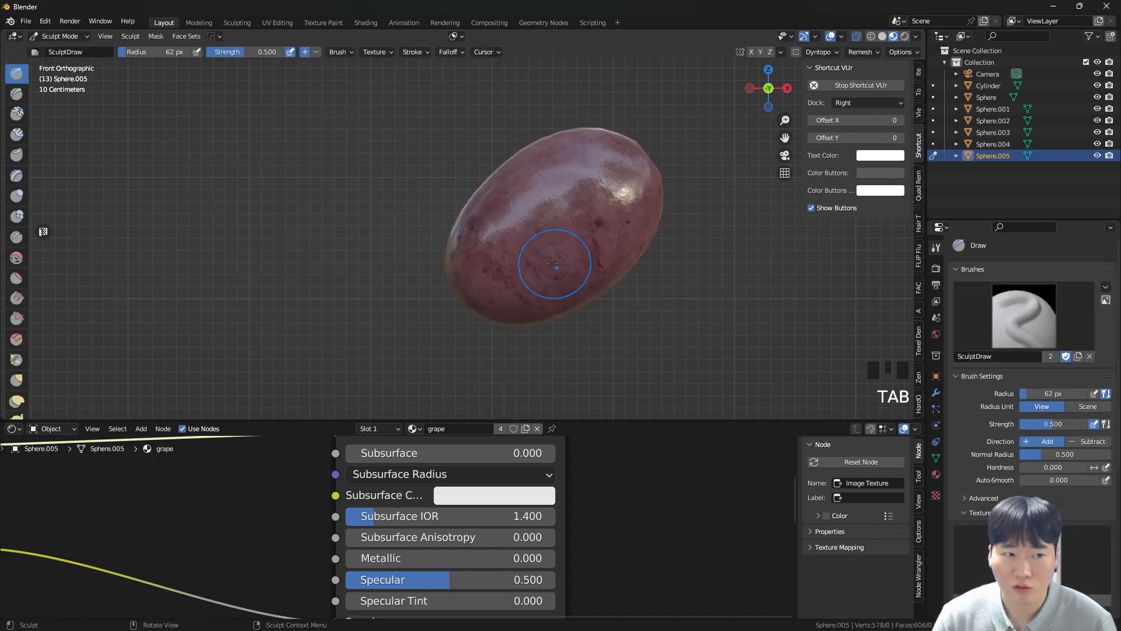
left_click_drag(43, 246, 59, 249)
left_click_drag(263, 419, 263, 518)
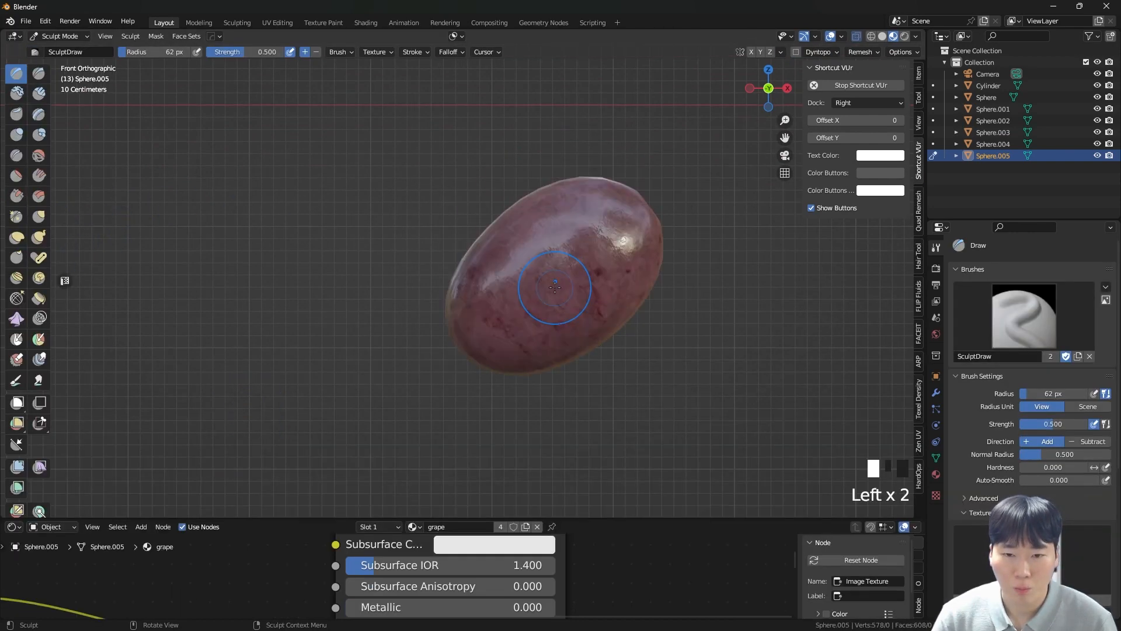
- Display the grape in opaque Solid shading and enlarge the Draw brush radius to 105 px
key("z")
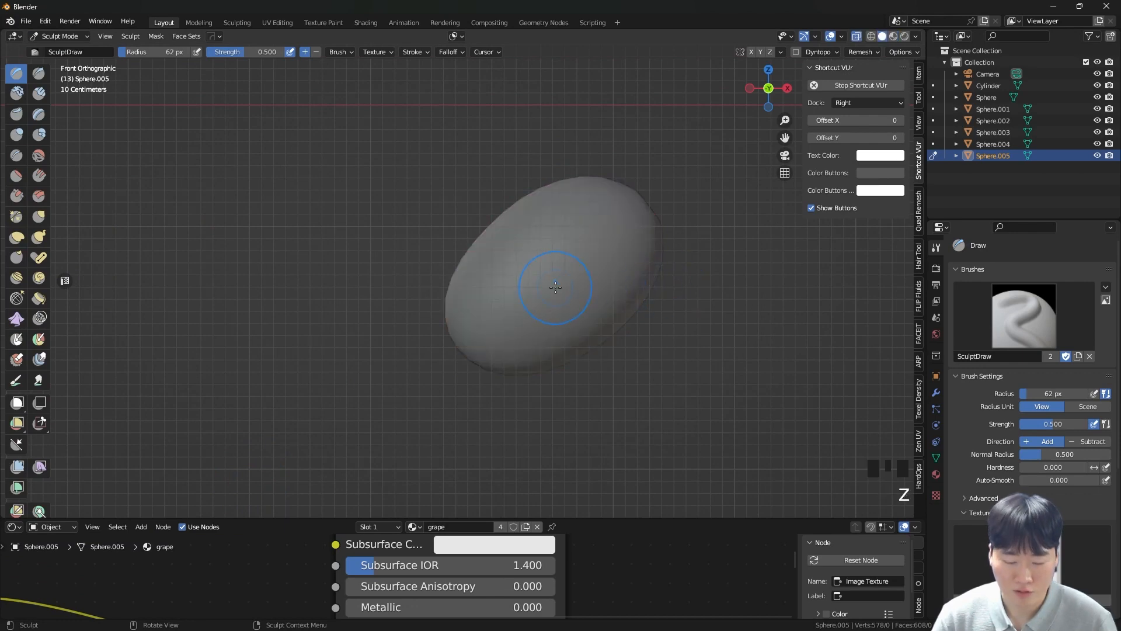
key("alt+z")
key("f")
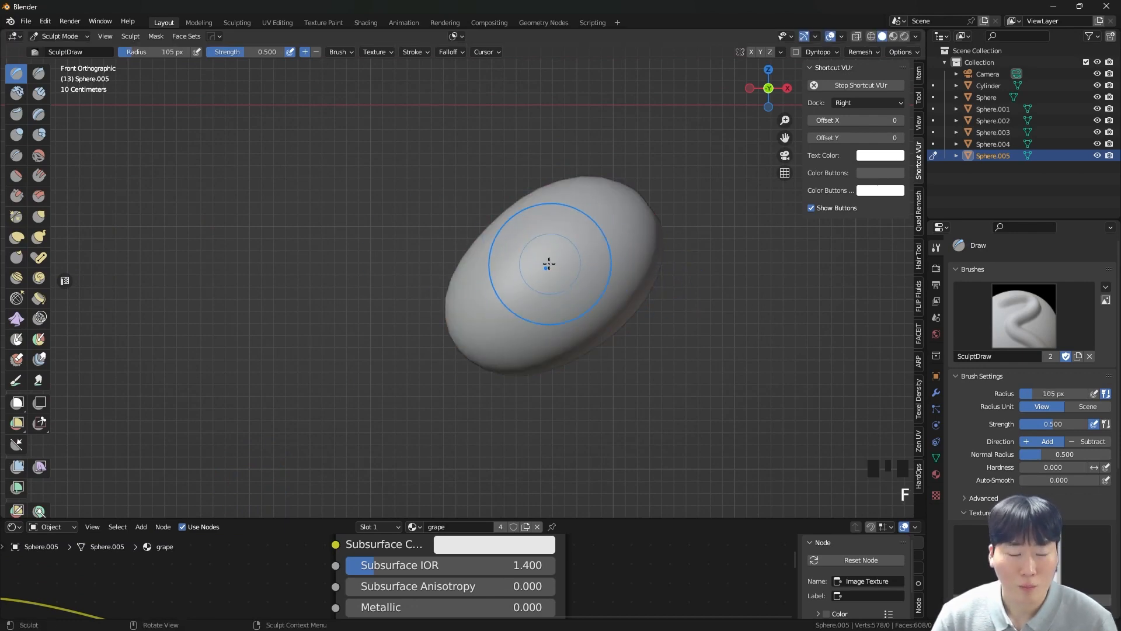
left_click(188, 208)
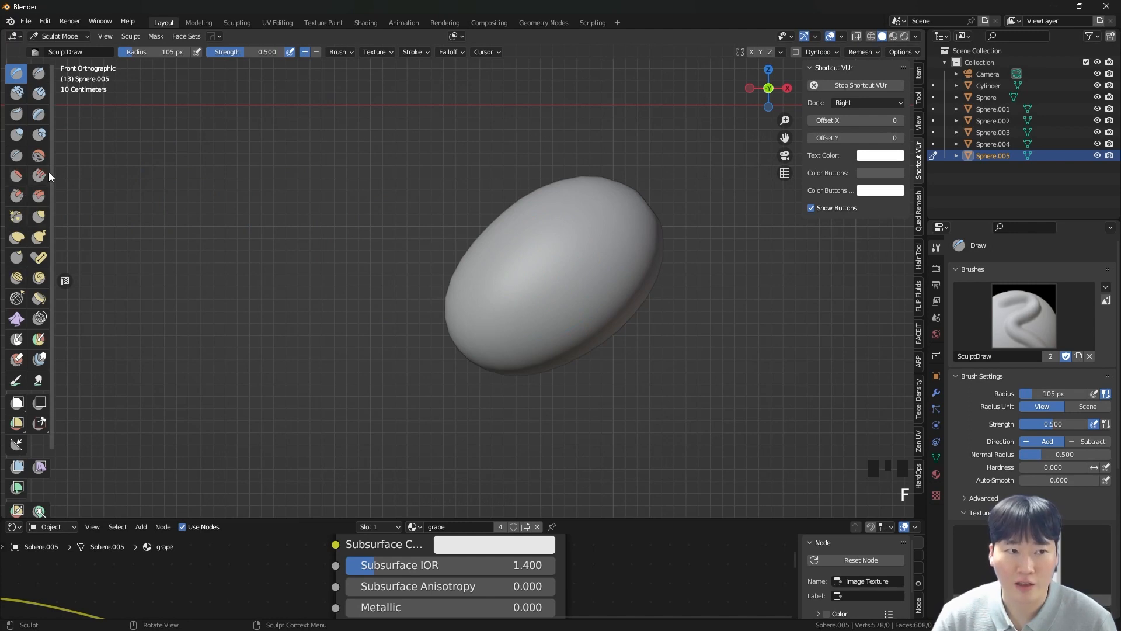
- Try a raised Draw stroke across the duplicated grape with a 76 px brush radius, and undo it
scroll(588, 235, "up", 3)
key("f")
left_click(572, 238)
mouse_move(603, 220)
left_mouse_down()
mouse_move(518, 321)
mouse_move(620, 216)
left_mouse_up()
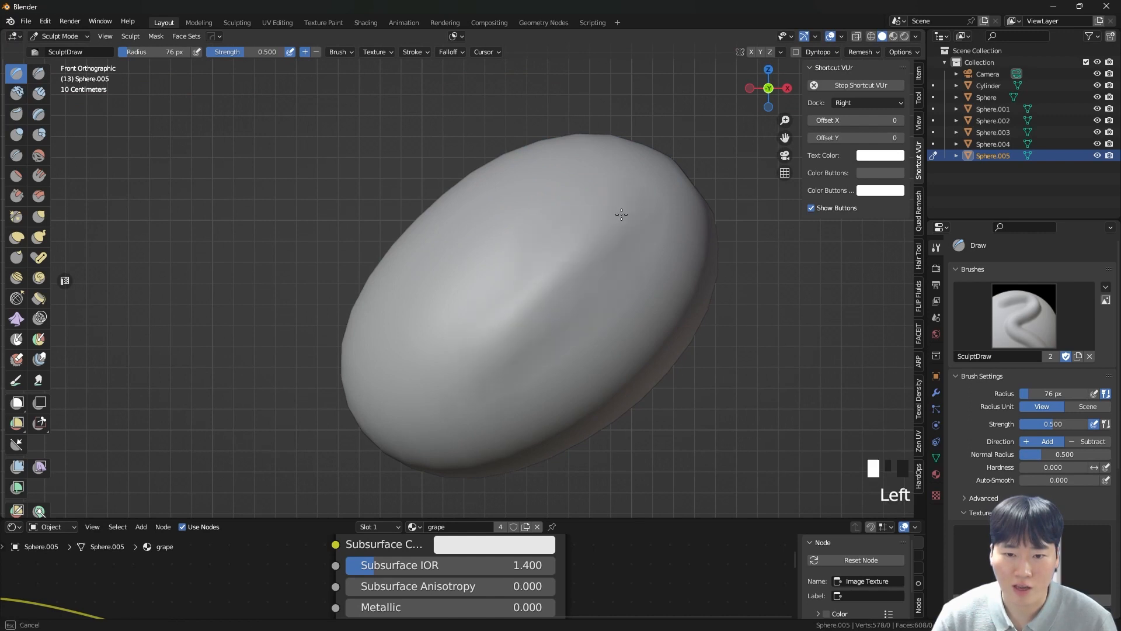
middle_click_drag(593, 230, 570, 257)
key("ctrl+z")
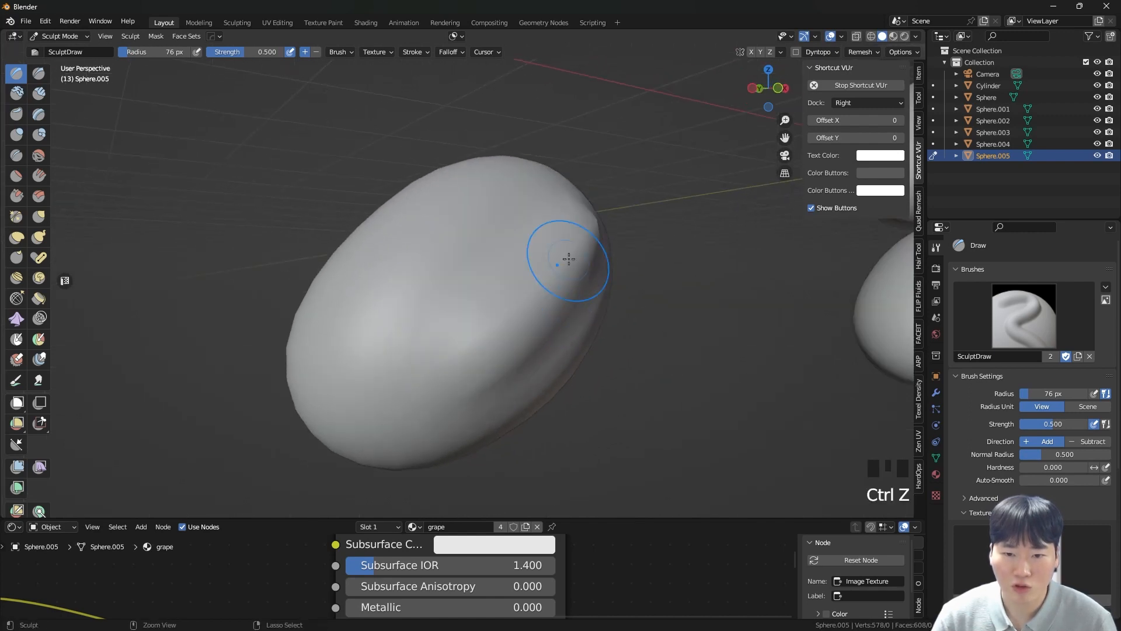
key("ctrl+z")
- Try an inward Draw stroke and a regular Draw stroke on the grape's surface, undoing both
left_click_drag(567, 251, 467, 343, "ctrl")
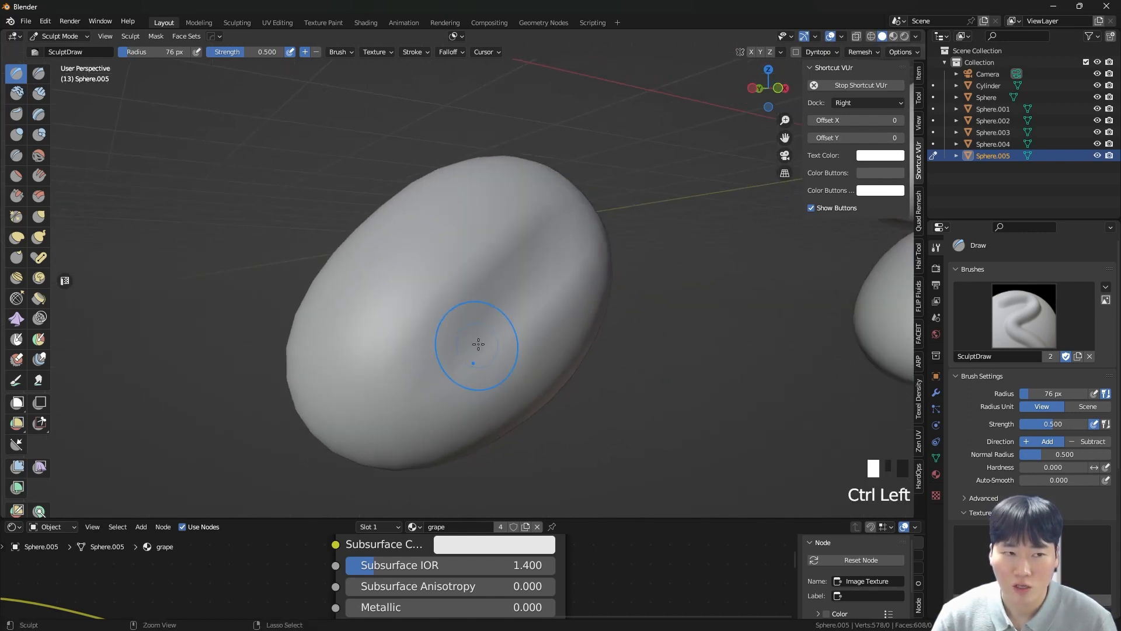
key("ctrl+z")
mouse_move(419, 369)
left_mouse_down()
mouse_move(538, 255)
mouse_move(453, 390)
left_mouse_up()
key("ctrl+z")
key("ctrl+z")
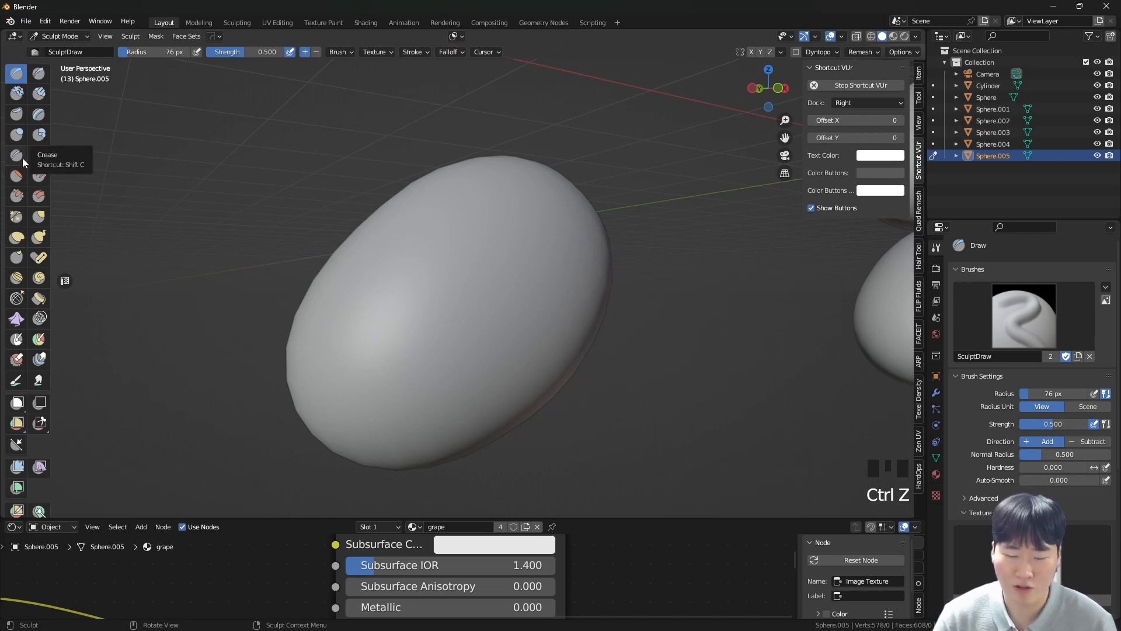
- Sculpt a Draw brush stroke across the middle of the duplicated grape
key("Left")
key("Left")
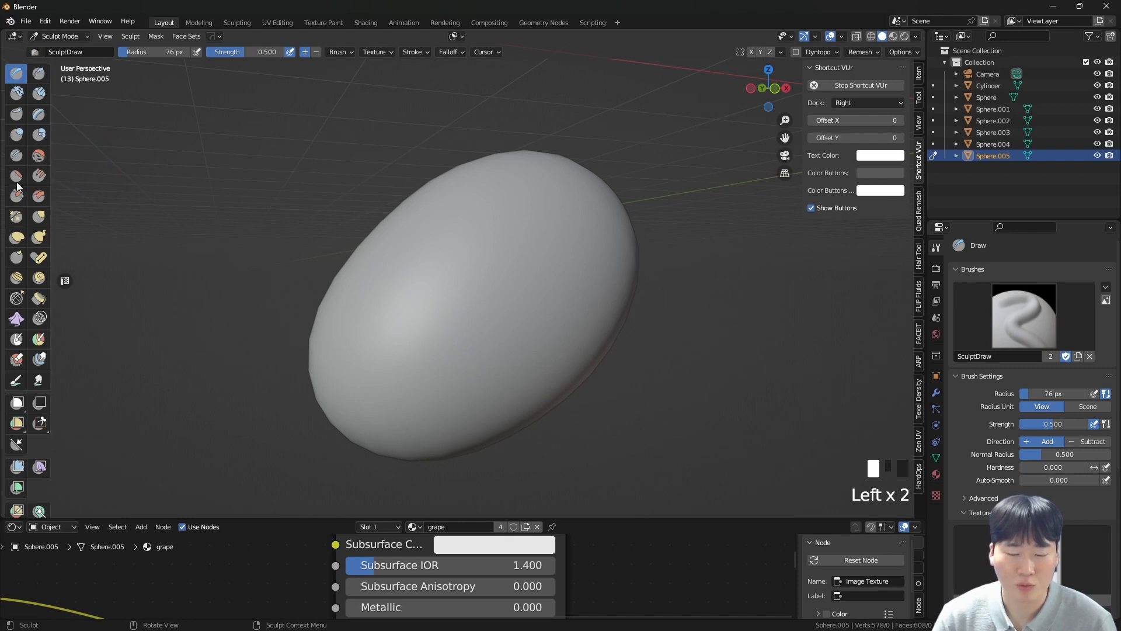
mouse_move(432, 255)
left_mouse_down()
mouse_move(508, 270)
mouse_move(560, 211)
mouse_move(503, 257)
left_mouse_up()
middle_click_drag(502, 258, 510, 299)
- Return the duplicated grape to Object Mode and apply flat shading to reveal its individual faces
key("ctrl+Tab")
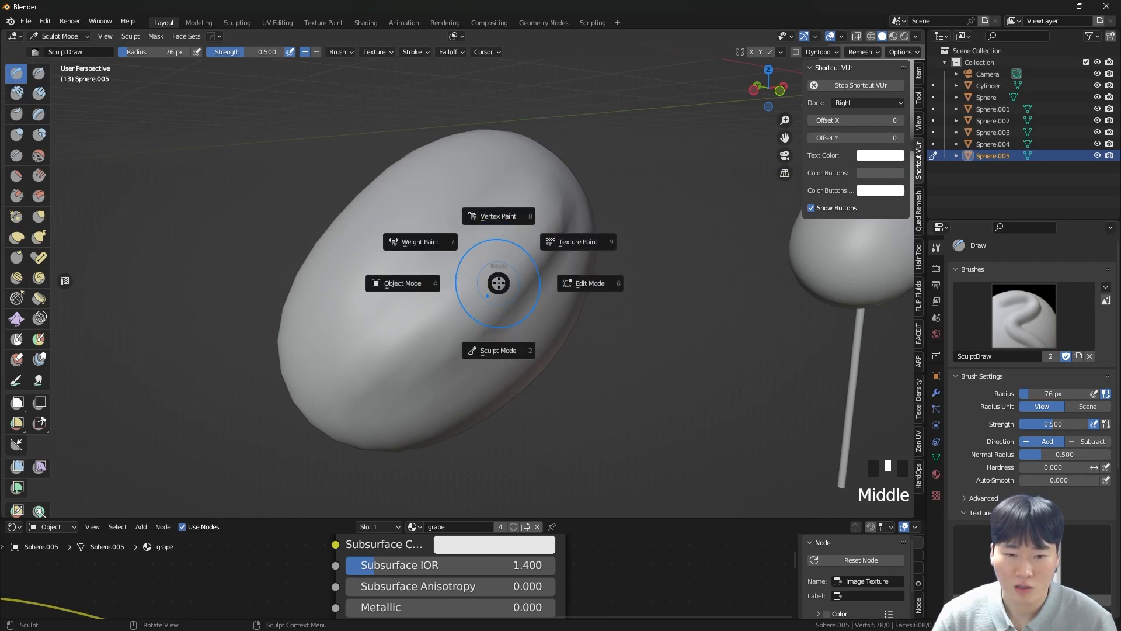
left_click(420, 283)
right_click_drag(466, 273, 454, 295)
middle_click_drag(512, 300, 493, 281)
- Try a Draw stroke on the flat-shaded grape in Sculpt Mode, and undo back to Object Mode
key("ctrl+Tab")
left_click(471, 320)
mouse_move(513, 250)
left_mouse_down()
mouse_move(444, 315)
mouse_move(514, 227)
left_mouse_up()
key("ctrl+z")
key("ctrl+z")
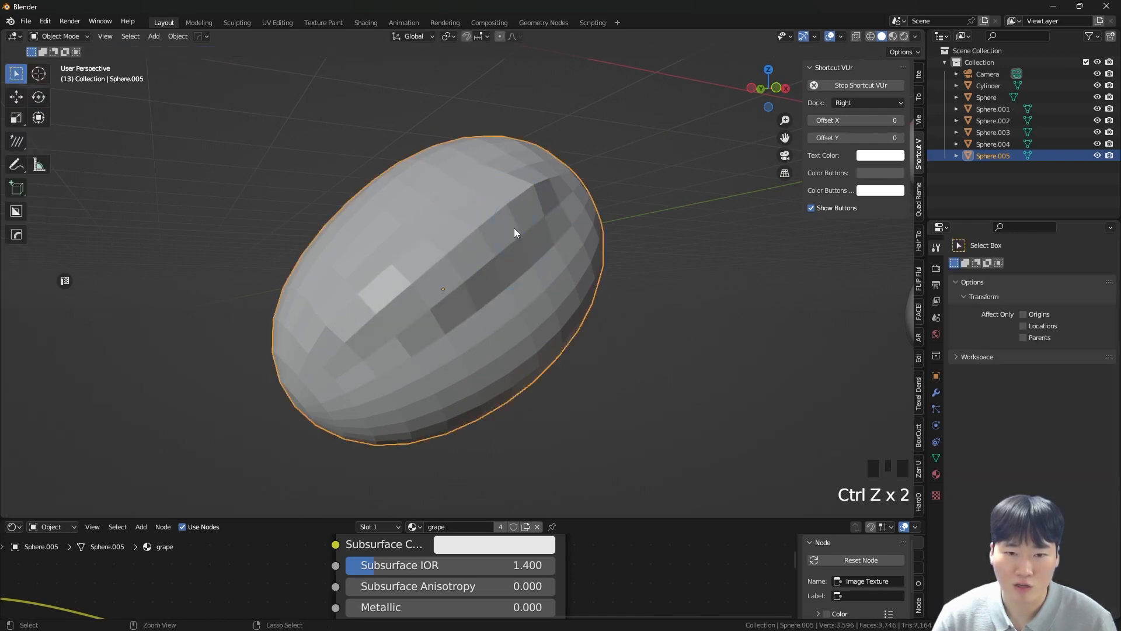
- Re-enter Sculpt Mode and even out the sculpted ridge on the grape with the Smooth brush at 102 px radius
key("Tab")
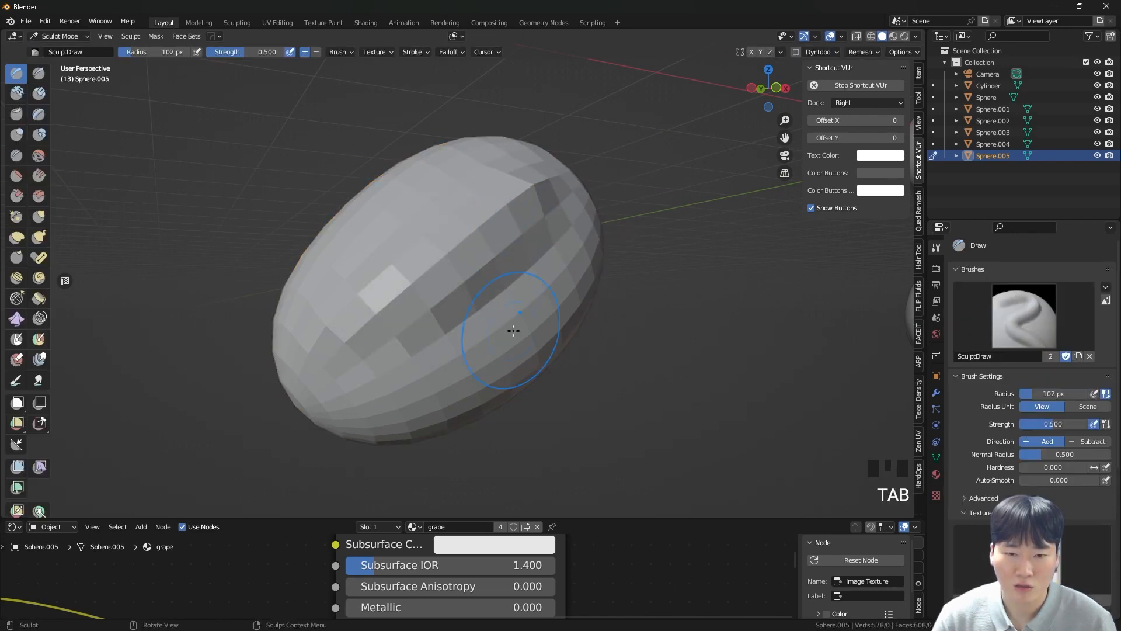
left_click(39, 155)
mouse_move(375, 238)
left_mouse_down()
mouse_move(514, 222)
mouse_move(331, 358)
mouse_move(552, 203)
left_mouse_up()
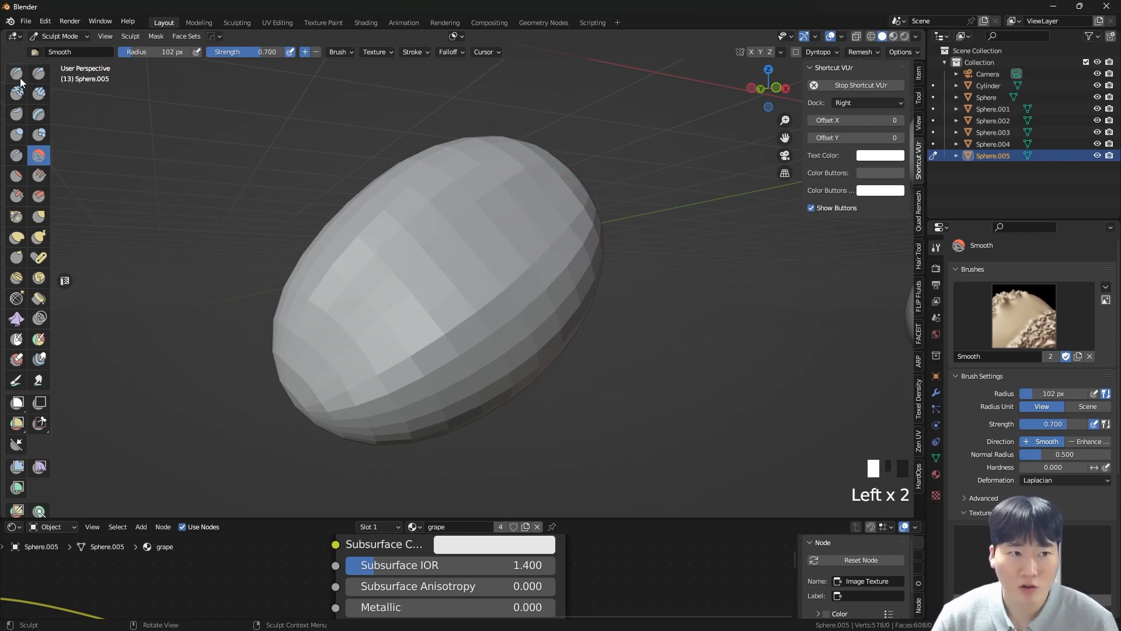
left_click(39, 157)
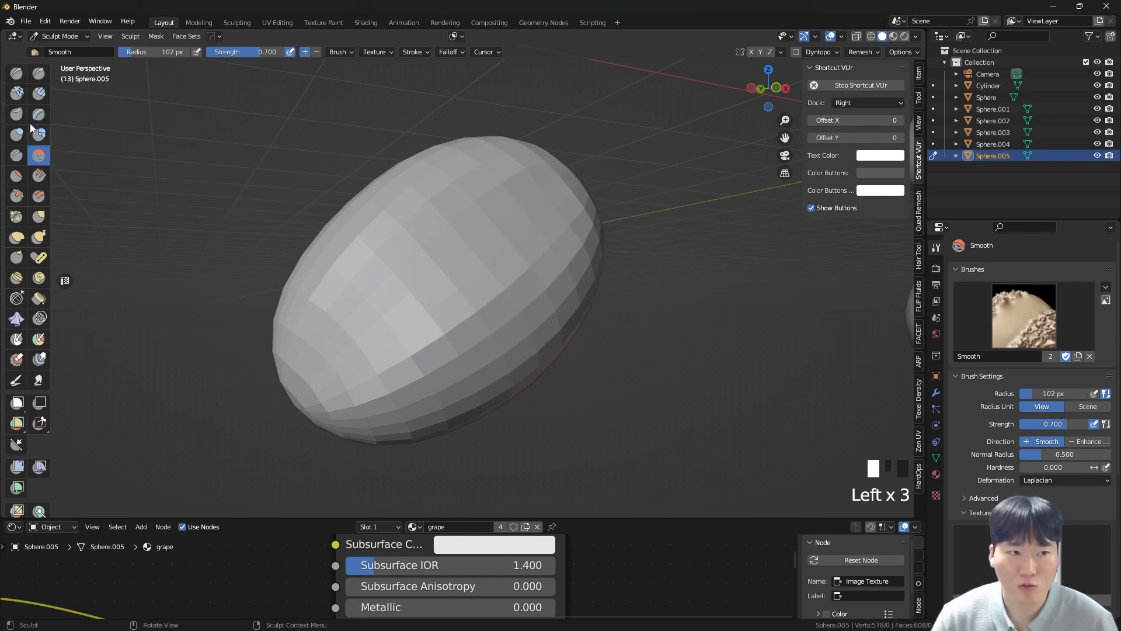
- Sculpt the grape's side with the Draw brush and soften the result with temporary smoothing strokes
left_click(16, 74)
mouse_move(426, 251)
left_mouse_down()
mouse_move(425, 306)
mouse_move(465, 268)
left_mouse_up()
mouse_move(525, 205)
left_mouse_down("shift")
mouse_move(393, 338)
mouse_move(521, 254)
left_mouse_up("shift")
left_click_drag(530, 205, 372, 365, "shift")
mouse_move(373, 366)
middle_mouse_down()
mouse_move(455, 283)
mouse_move(479, 290)
middle_mouse_up()
- Build up the grape's side with repeated diagonal Draw strokes, and smooth part of the raised area
mouse_move(466, 190)
left_mouse_down()
mouse_move(382, 289)
mouse_move(376, 334)
left_mouse_up()
left_click_drag(517, 205, 438, 325)
left_click_drag(438, 325, 496, 239)
mouse_move(506, 221)
left_mouse_down()
mouse_move(516, 206)
mouse_move(409, 318)
left_mouse_up()
left_click_drag(514, 210, 417, 298)
left_click_drag(497, 233, 401, 288)
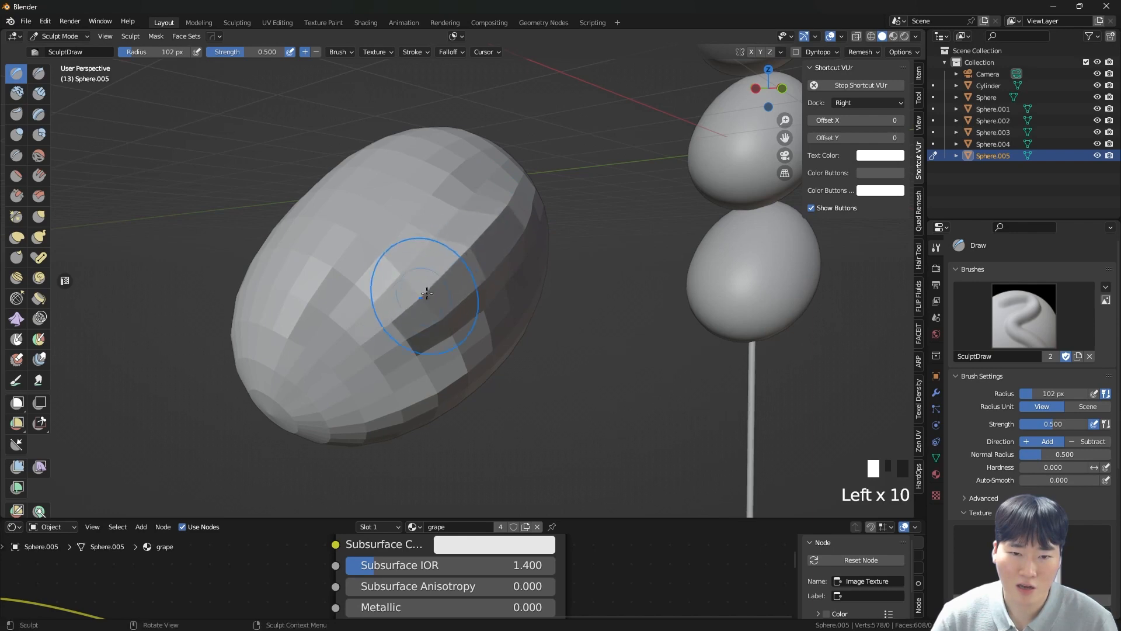
middle_click_drag(463, 275, 537, 241)
mouse_move(489, 217)
left_mouse_down("shift")
mouse_move(421, 304)
mouse_move(450, 250)
mouse_move(491, 210)
mouse_move(396, 342)
mouse_move(457, 210)
left_mouse_up("shift")
middle_click_drag(449, 250, 387, 257, "shift")
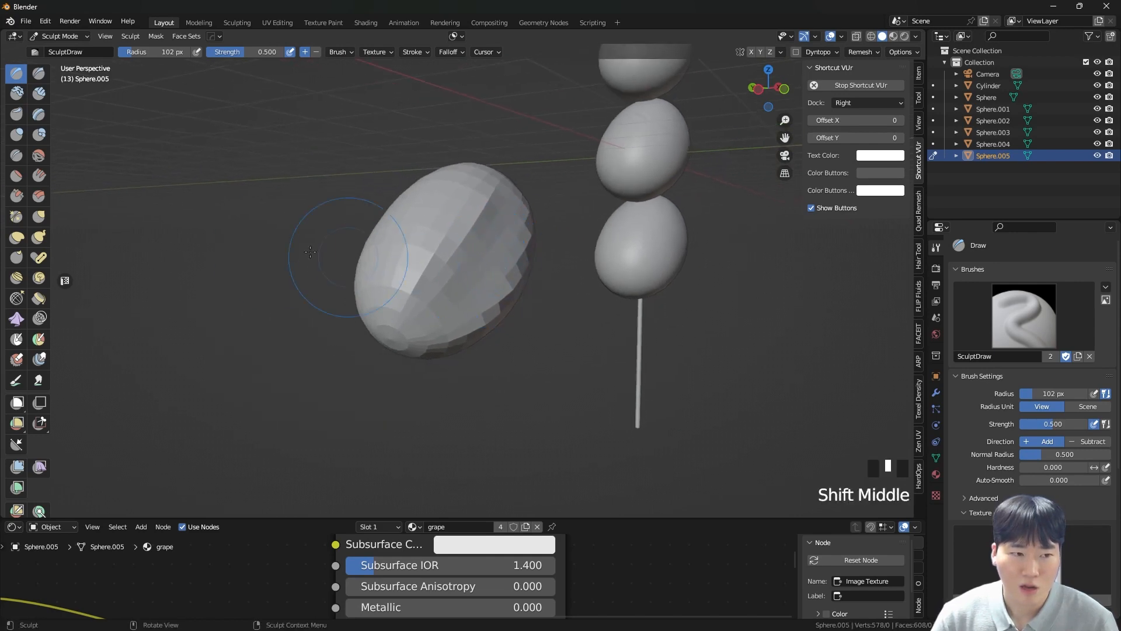
- Try pulling the grape's side outward using the Grab brush at 144 px radius, and undo the deformation
left_click(38, 216)
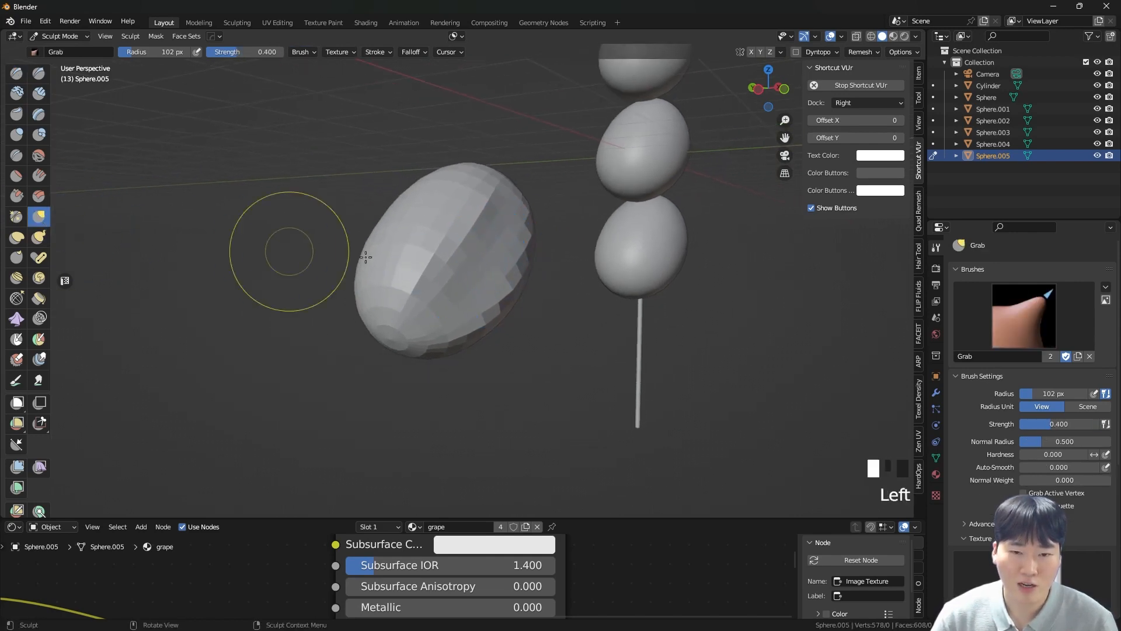
key("f")
left_click(488, 266)
mouse_move(488, 265)
left_mouse_down()
mouse_move(367, 265)
mouse_move(552, 286)
left_mouse_up()
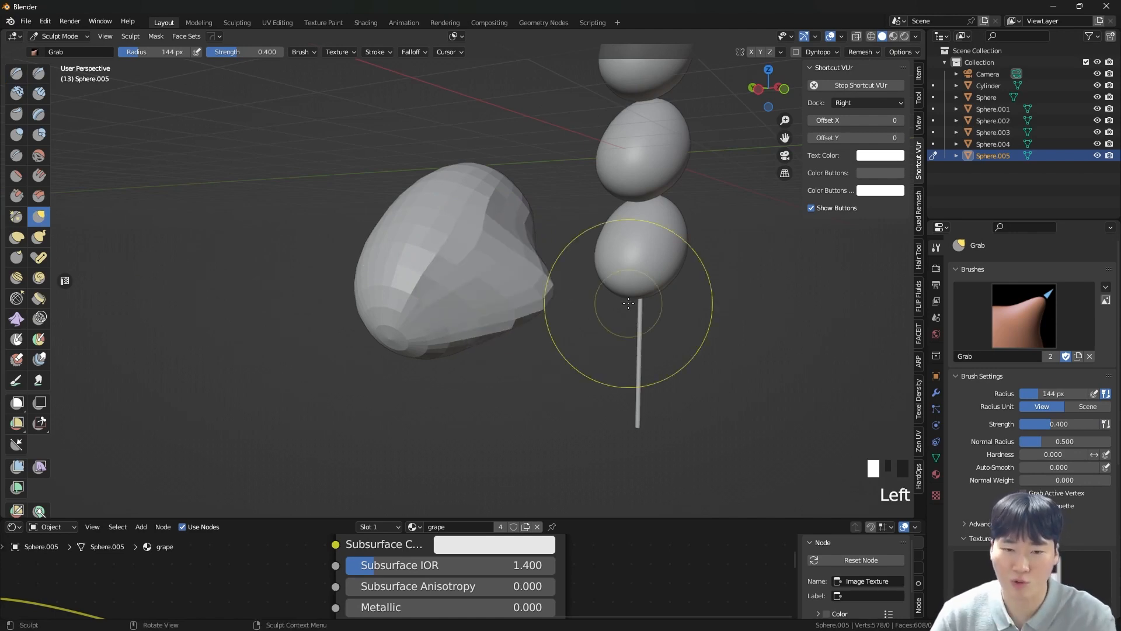
left_click_drag(629, 303, 513, 295)
key("ctrl+z")
key("ctrl+z")
key("ctrl+z")
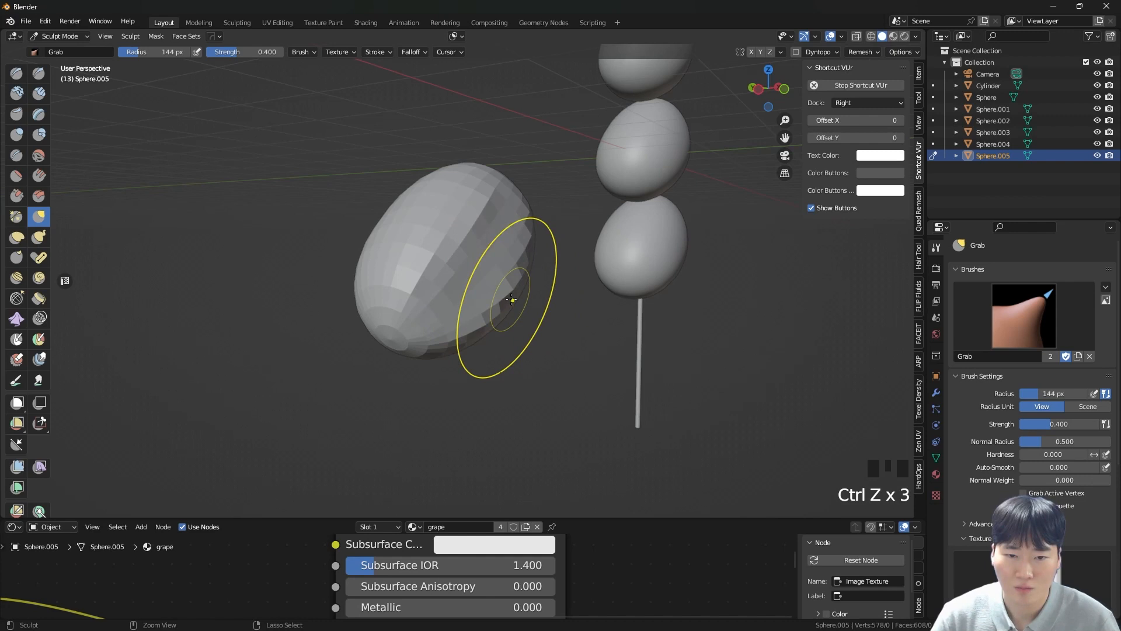
key("ctrl+z")
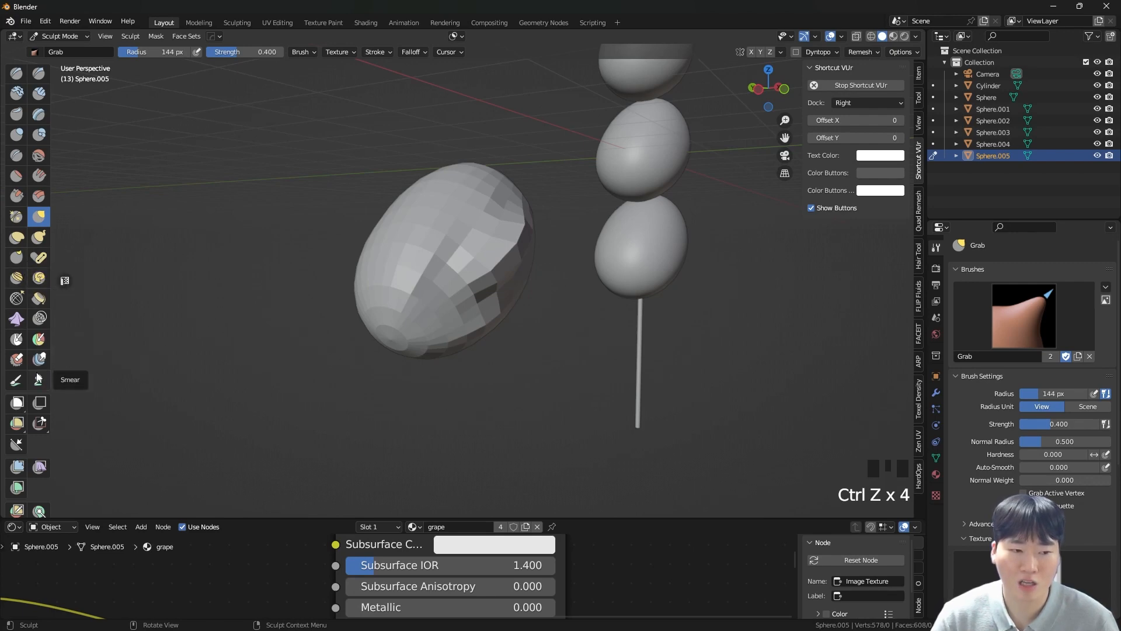
- Paint a mask over the grape's side using the Mask brush at 110 px radius
scroll(432, 248, "up", 3)
key("f")
left_click(410, 255)
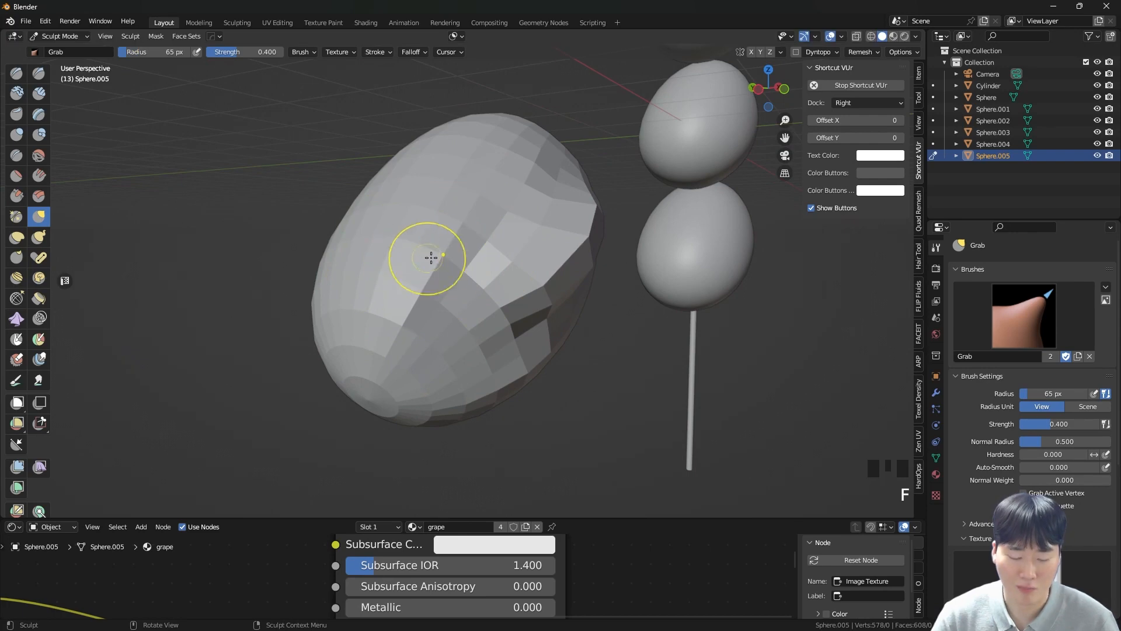
key("m")
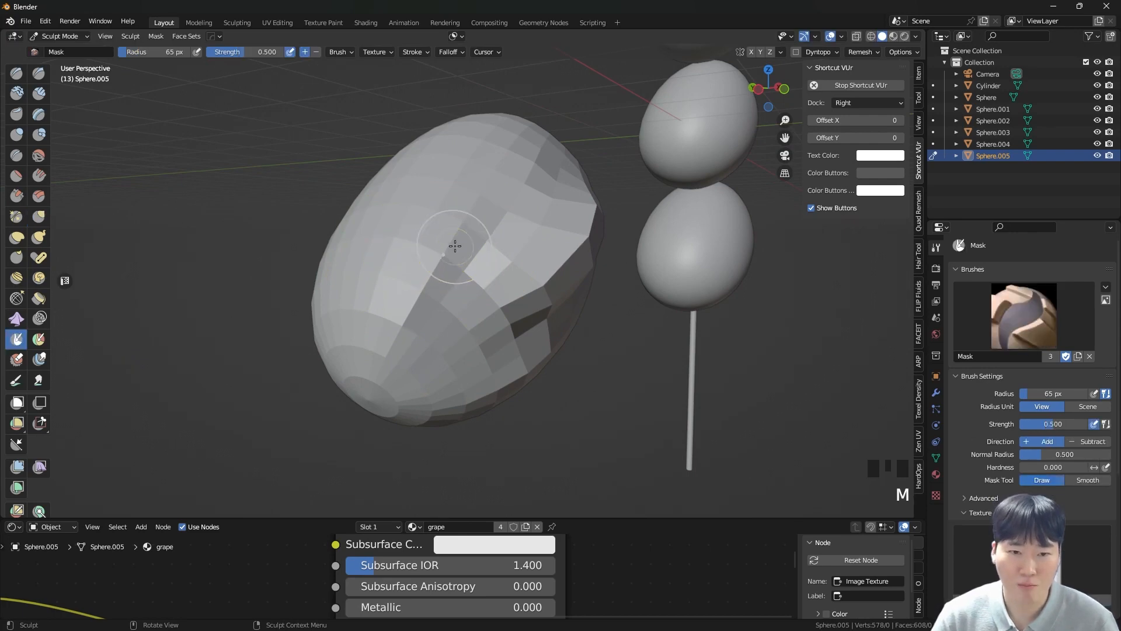
key("f")
key("f")
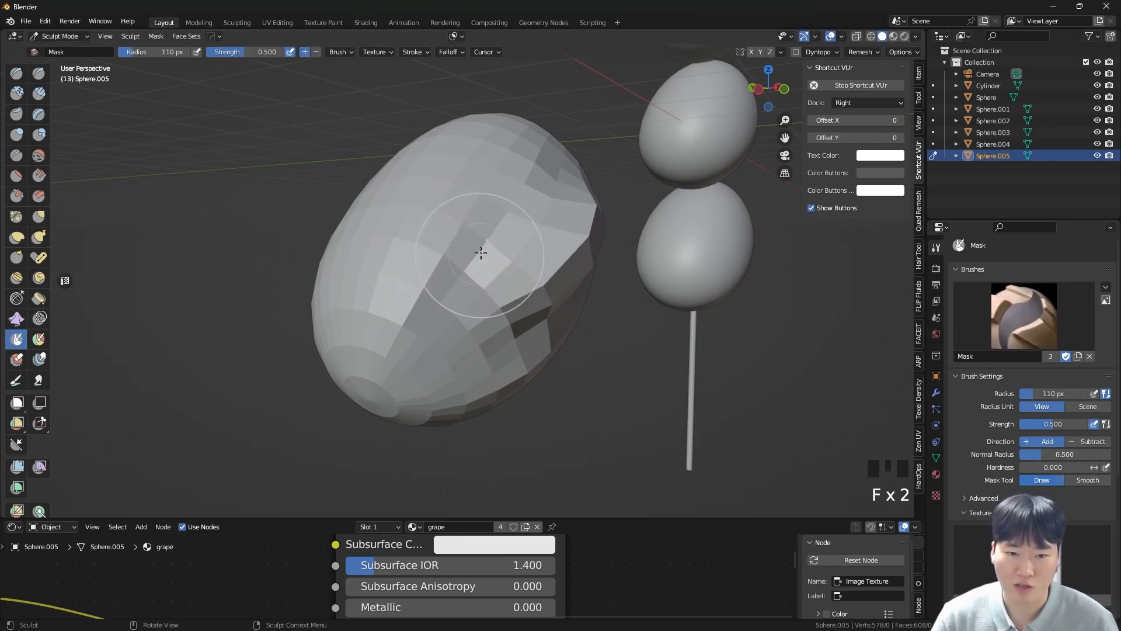
left_click(475, 248)
mouse_move(474, 248)
left_mouse_down()
mouse_move(420, 275)
mouse_move(432, 210)
mouse_move(465, 194)
left_mouse_up()
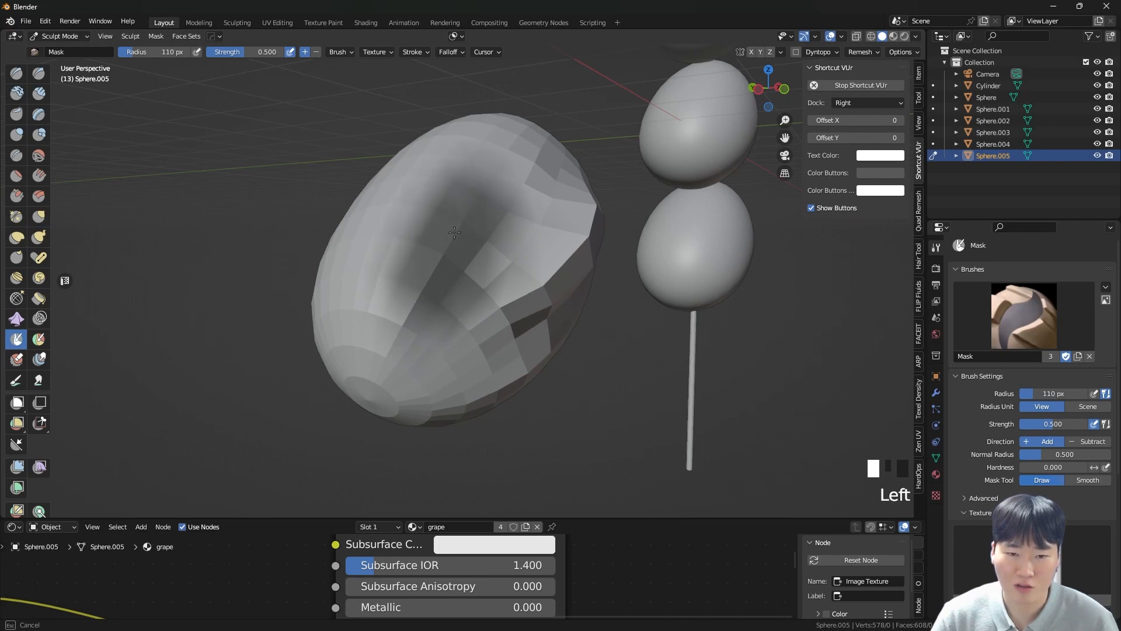
left_click_drag(425, 287, 445, 245)
middle_click_drag(464, 241, 471, 263)
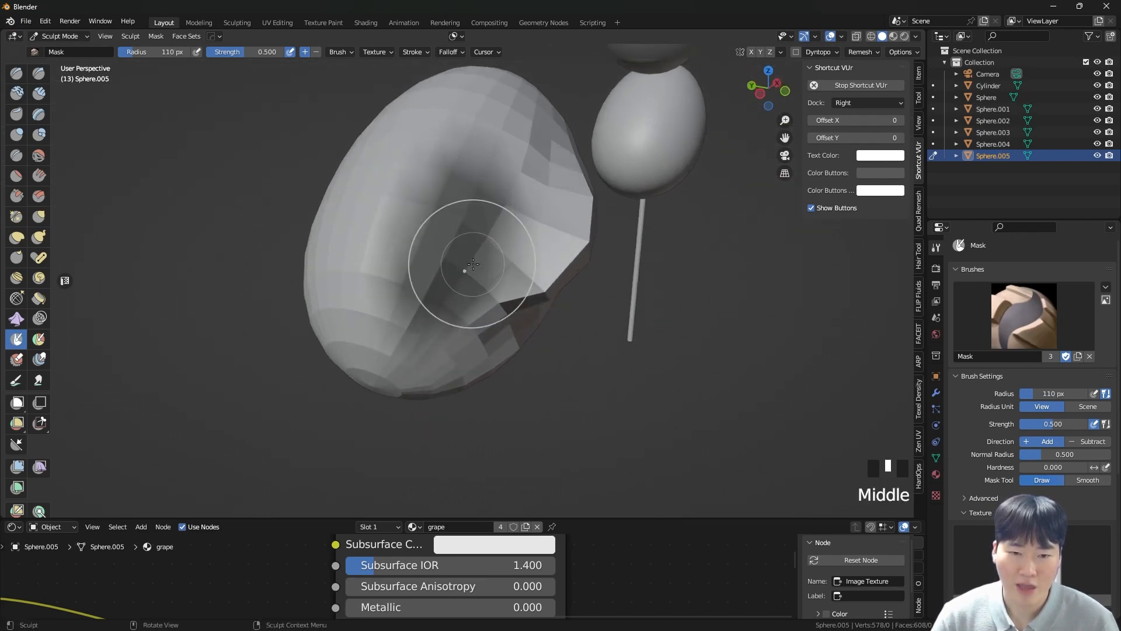
key("alt+a")
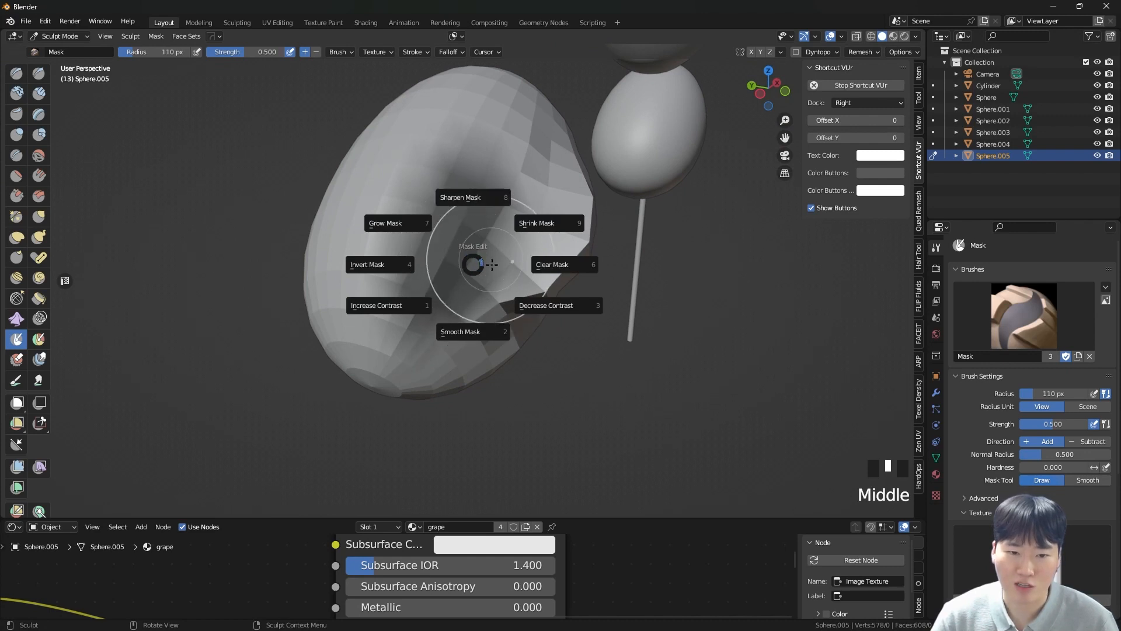
left_click_drag(470, 220, 426, 275)
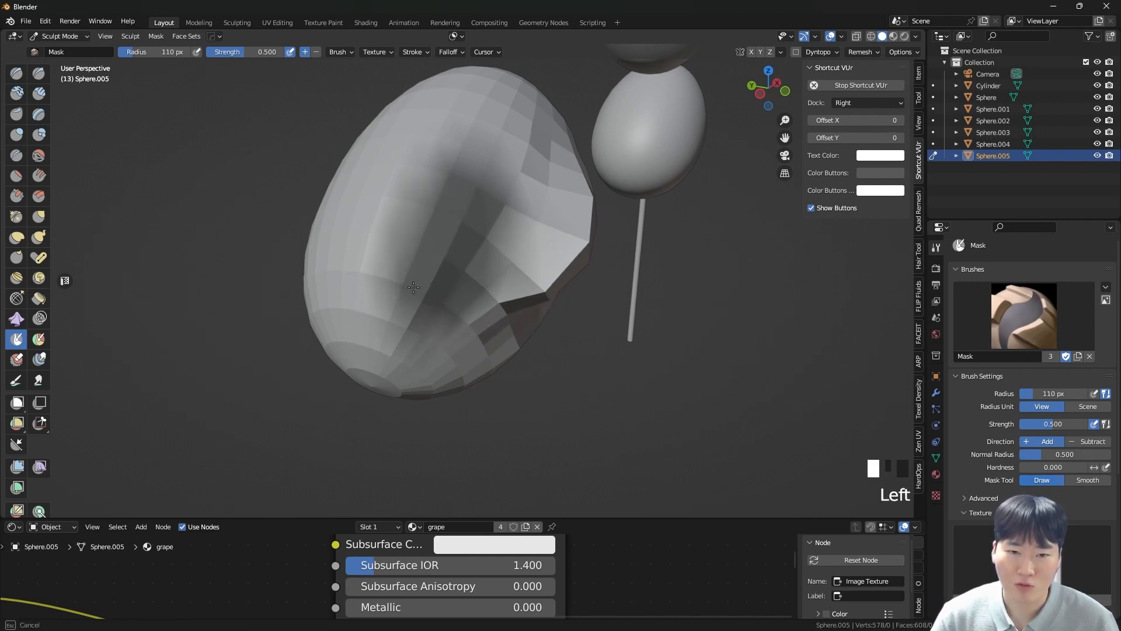
- Build up the partly masked side of the grape with Draw brush strokes at 169 px radius
key("x")
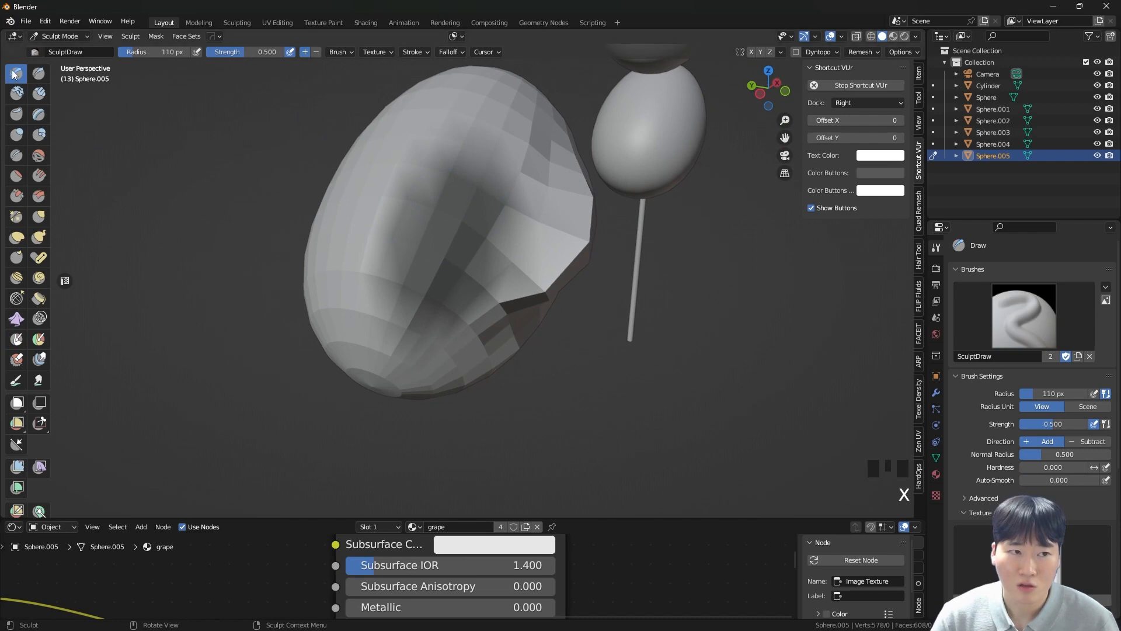
key("f")
left_click(477, 236)
mouse_move(470, 240)
left_mouse_down()
mouse_move(418, 275)
mouse_move(440, 277)
mouse_move(473, 248)
mouse_move(458, 268)
left_mouse_up()
mouse_move(458, 268)
middle_mouse_down()
mouse_move(505, 303)
mouse_move(481, 289)
middle_mouse_up()
mouse_move(439, 348)
left_mouse_down()
mouse_move(449, 327)
mouse_move(447, 336)
left_mouse_up()
mouse_move(447, 336)
middle_mouse_down()
mouse_move(349, 313)
mouse_move(538, 225)
middle_mouse_up()
- Undo the recent Draw strokes and mask painting on the grape
key("ctrl+z")
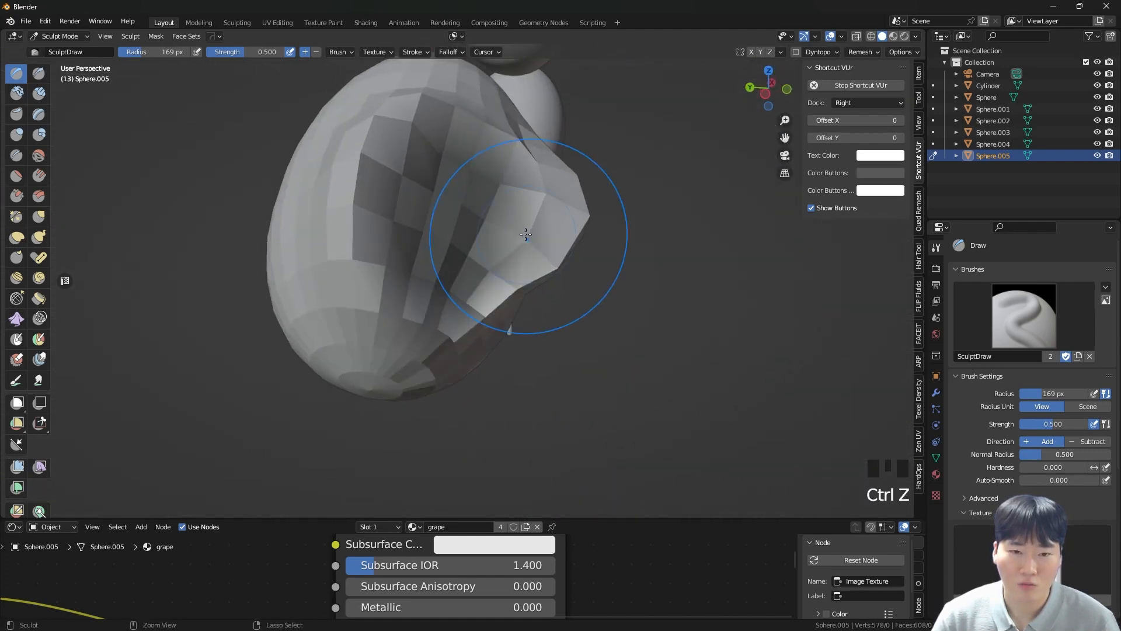
key("ctrl+z")
key("ctrl+z")
key("ctrl+z")
key("ctrl+z")
key("ctrl+z")
key("ctrl+z")
key("ctrl+z")
key("ctrl+z")
key("ctrl+z")
- Mask part of the grape's side again and sculpt around it with the Draw brush
key("m")
mouse_move(429, 247)
left_mouse_down()
mouse_move(432, 222)
mouse_move(403, 234)
mouse_move(408, 205)
left_mouse_up()
key("x")
mouse_move(455, 135)
left_mouse_down()
mouse_move(423, 193)
mouse_move(403, 175)
mouse_move(420, 181)
left_mouse_up()
mouse_move(435, 199)
middle_mouse_down()
mouse_move(442, 130)
mouse_move(442, 146)
middle_mouse_up()
left_click_drag(411, 181, 412, 210)
mouse_move(414, 219)
middle_mouse_down()
mouse_move(438, 234)
mouse_move(454, 213)
mouse_move(445, 223)
middle_mouse_up()
- Try clearing the grape's mask, undo that, and invert the mask instead
key("a")
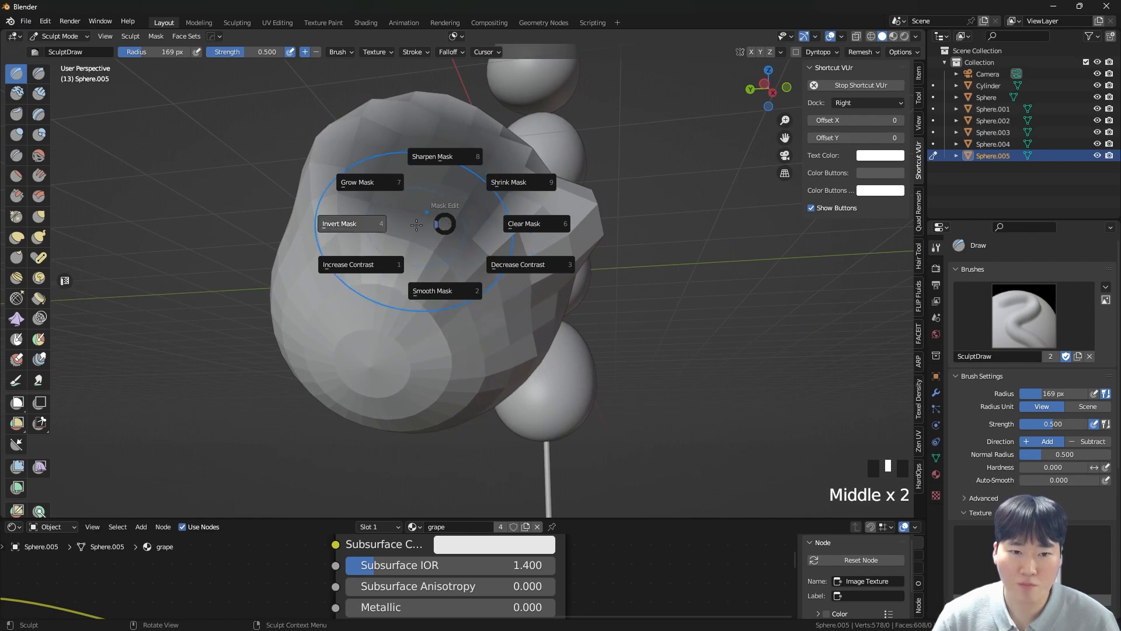
key("a")
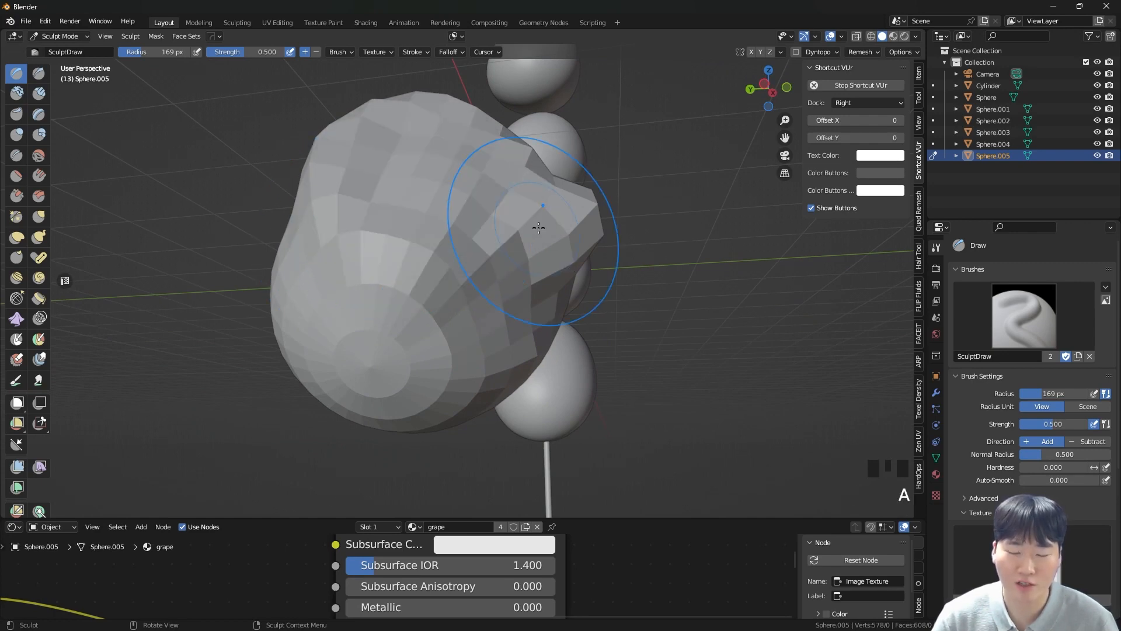
key("ctrl+z")
key("a")
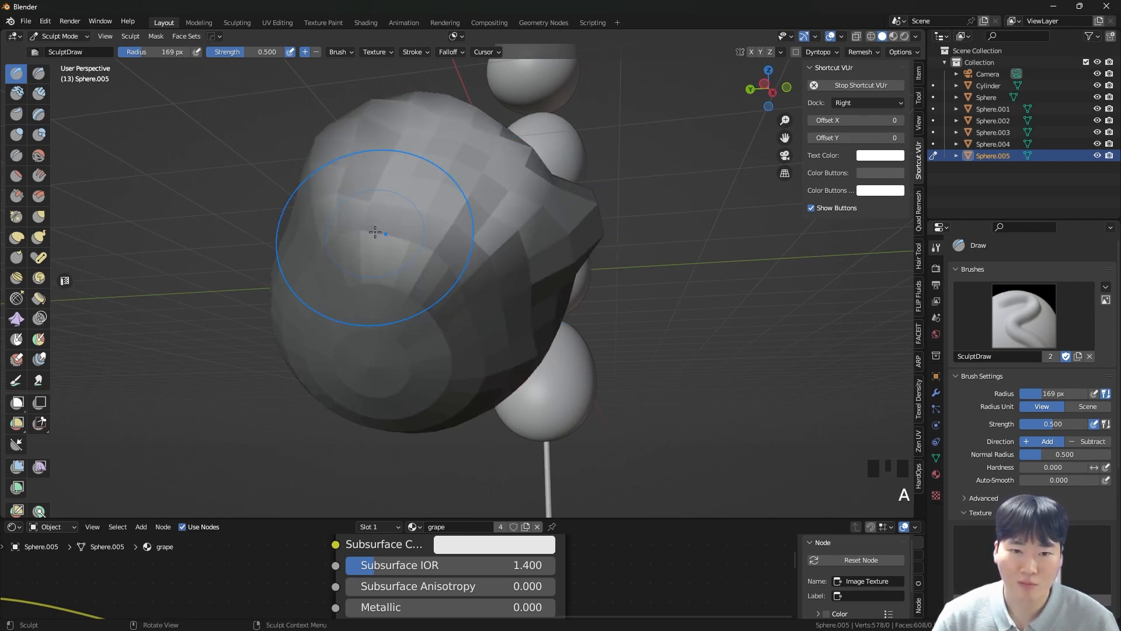
- Raise the unmasked part of the grape with a Draw stroke under the inverted mask
middle_click_drag(434, 214, 443, 252)
mouse_move(443, 252)
middle_mouse_down("shift")
mouse_move(445, 232)
mouse_move(467, 277)
middle_mouse_up("shift")
mouse_move(467, 276)
left_mouse_down()
mouse_move(454, 272)
mouse_move(495, 220)
mouse_move(438, 200)
left_mouse_up()
mouse_move(438, 201)
middle_mouse_down()
mouse_move(563, 222)
mouse_move(463, 238)
mouse_move(450, 259)
middle_mouse_up()
- Undo the masked sculpting experiments to restore the grape's earlier shape
key("ctrl+z")
key("ctrl+z")
key("ctrl+z")
key("ctrl+z")
key("ctrl+z")
key("ctrl+z")
key("ctrl+z")
key("ctrl+z")
key("ctrl+z")
key("ctrl+z")
key("ctrl+z")
key("ctrl+z")
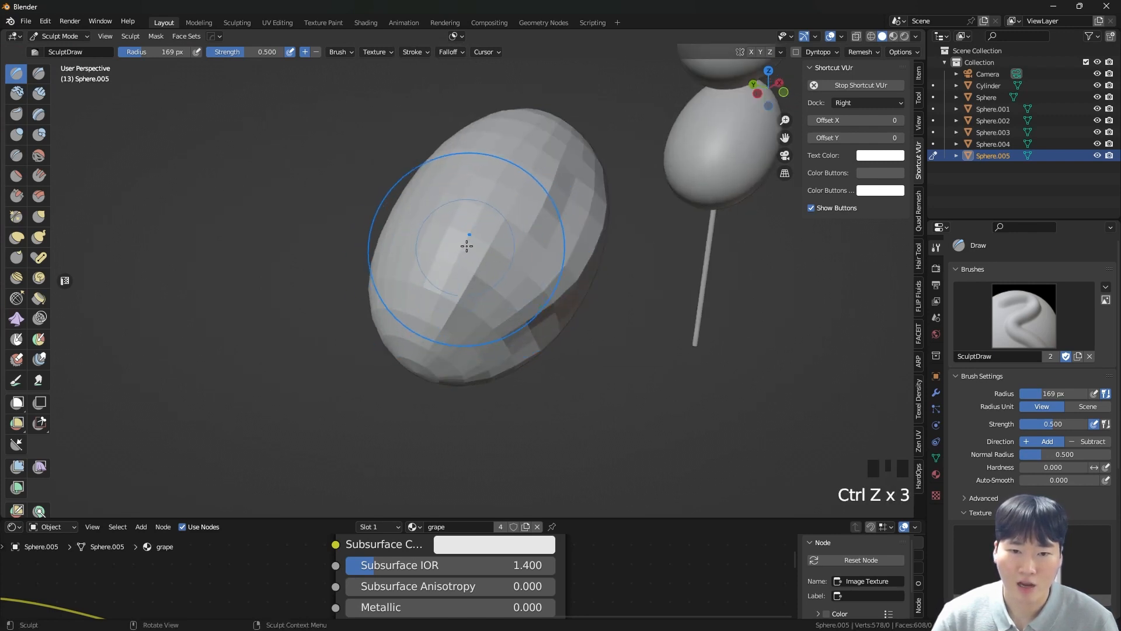
- Mask the grape's side with the Mask brush at 102 px radius and invert the mask
scroll(407, 278, "up", 3)
key("m")
key("f")
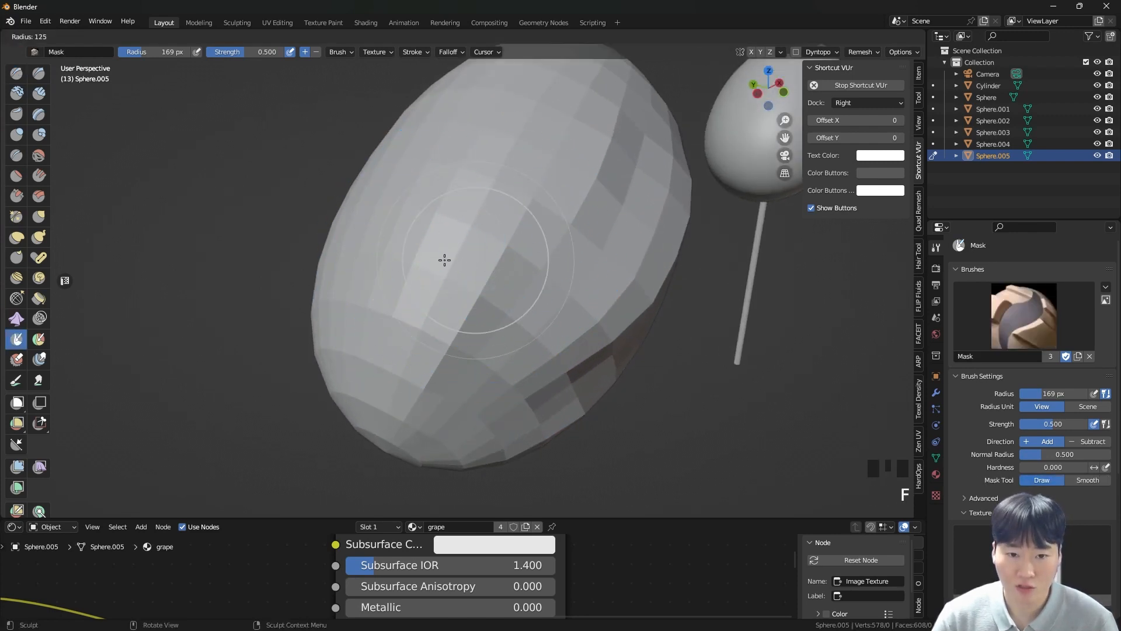
left_click(404, 281)
mouse_move(404, 281)
left_mouse_down()
mouse_move(491, 192)
mouse_move(417, 241)
left_mouse_up()
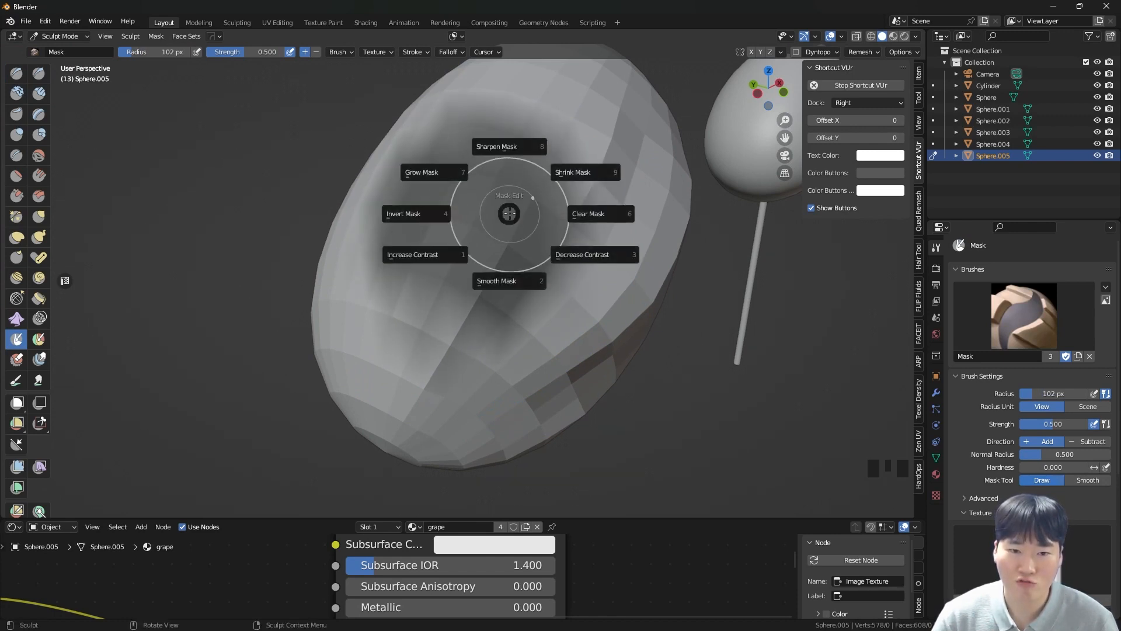
left_click(436, 214)
- Try a Draw brush stroke on the grape's unmasked area, and undo the stroke
key("f")
left_click(490, 216)
key("ctrl+z")
key("x")
mouse_move(495, 206)
left_mouse_down()
mouse_move(563, 210)
mouse_move(468, 243)
left_mouse_up()
middle_click_drag(468, 243, 549, 233)
key("ctrl+z")
- Try pulling the grape's unmasked area with the Grab brush at 350 px radius, and undo it
key("g")
key("f")
left_click(559, 224)
mouse_move(491, 192)
left_mouse_down()
mouse_move(576, 158)
mouse_move(268, 334)
mouse_move(477, 180)
mouse_move(453, 207)
left_mouse_up()
key("ctrl+z")
- Clear the mask from the grape
scroll(500, 212, "down", 4)
middle_click_drag(500, 213, 477, 217)
scroll(477, 217, "up", 2)
key("a")
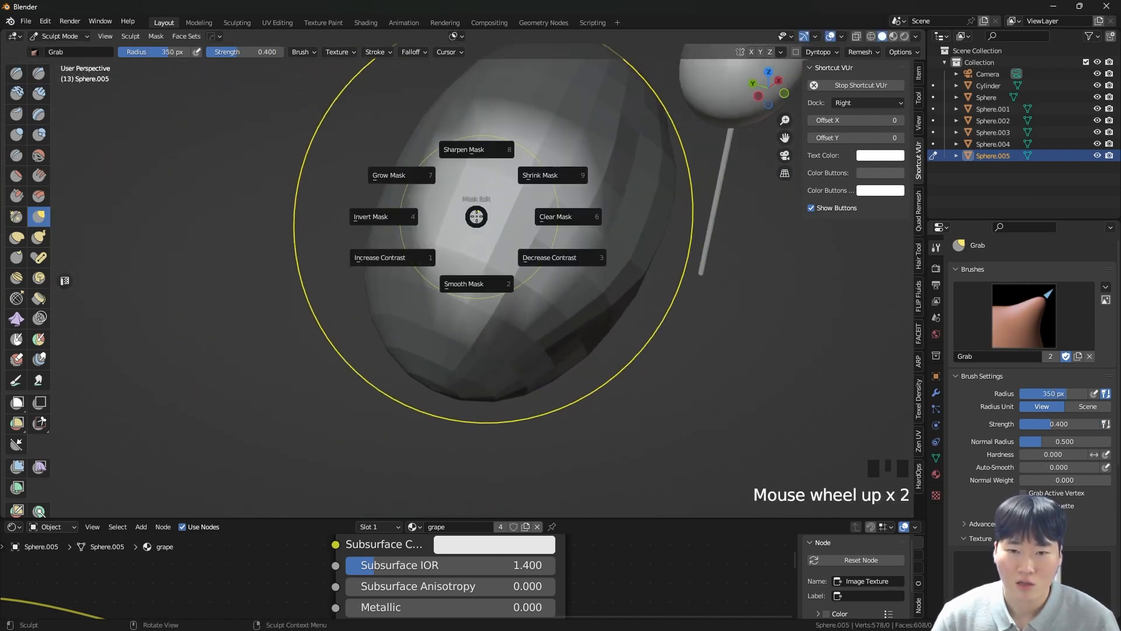
left_click(561, 216)
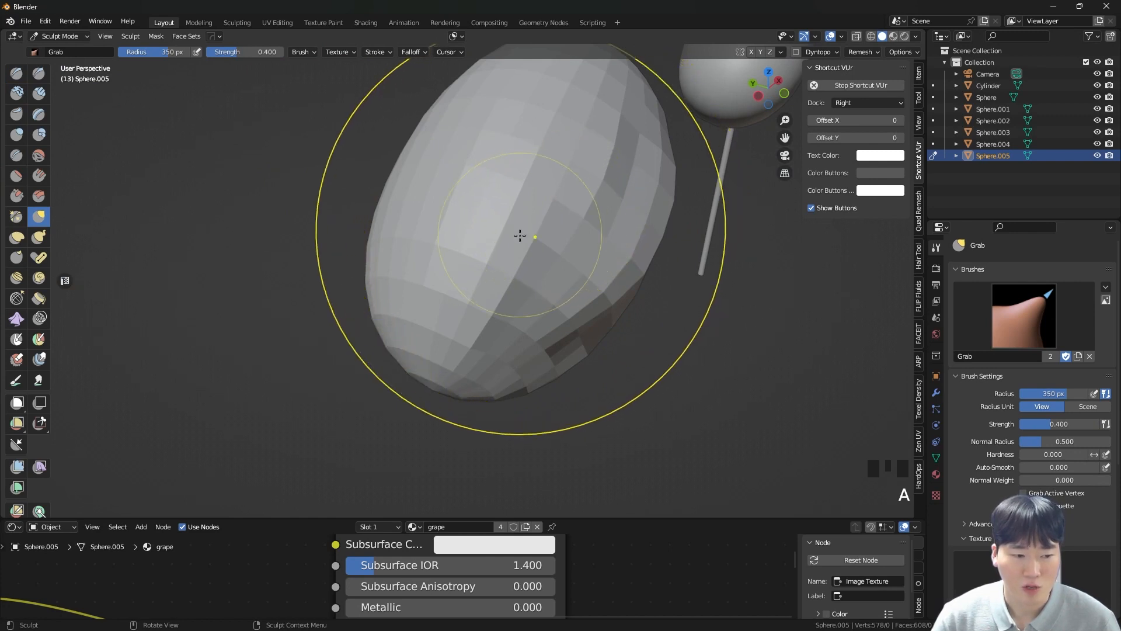
- Even out the grape's uneven side with temporary smoothing strokes at 228 px radius
scroll(520, 236, "down", 3)
mouse_move(520, 235)
middle_mouse_down("shift")
mouse_move(525, 251)
mouse_move(572, 268)
middle_mouse_up("shift")
key("f")
mouse_move(503, 272)
left_mouse_down("shift")
mouse_move(533, 335)
mouse_move(583, 291)
left_mouse_up("shift")
scroll(578, 294, "up", 1)
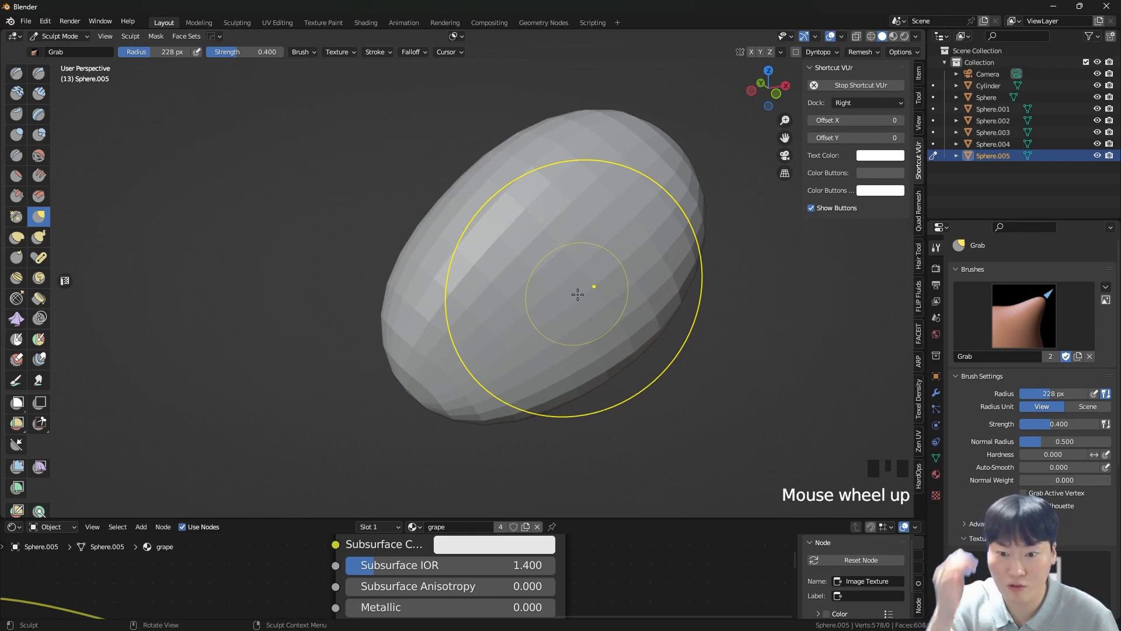
- Try deforming the grape's side with the Grab brush at 141 px radius, and undo the stroke
mouse_move(577, 290)
middle_mouse_down()
mouse_move(514, 326)
mouse_move(515, 306)
middle_mouse_up()
key("f")
mouse_move(466, 303)
left_mouse_down()
mouse_move(553, 208)
mouse_move(455, 337)
left_mouse_up()
key("ctrl+z")
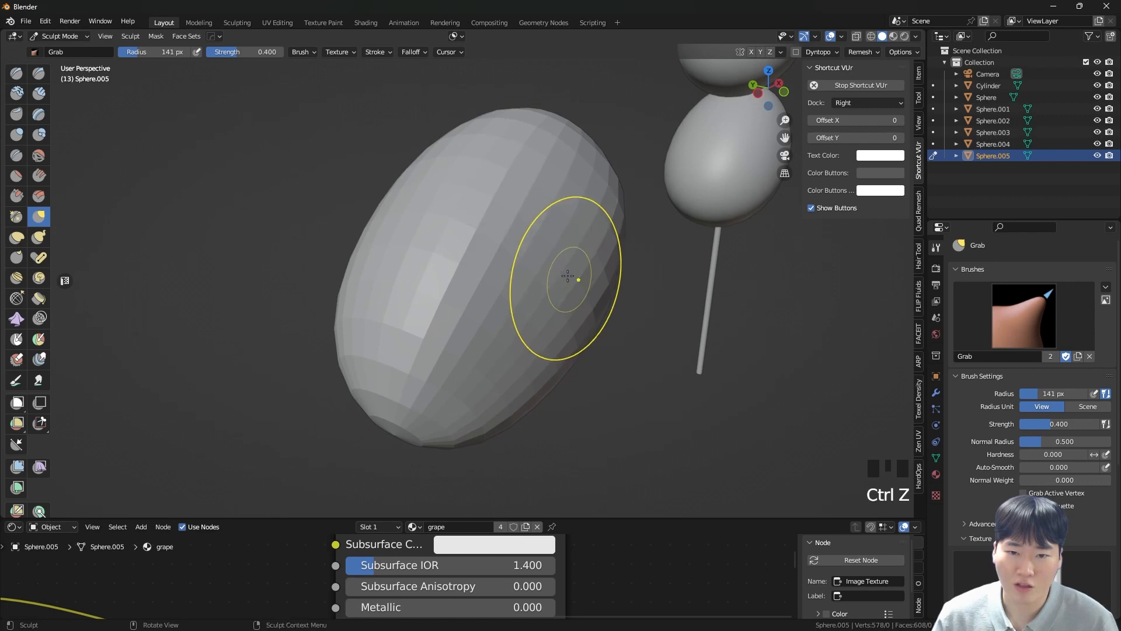
- Adjust the grape's side surface with close-up strokes at 141 px brush radius
middle_click_drag(507, 266, 529, 265)
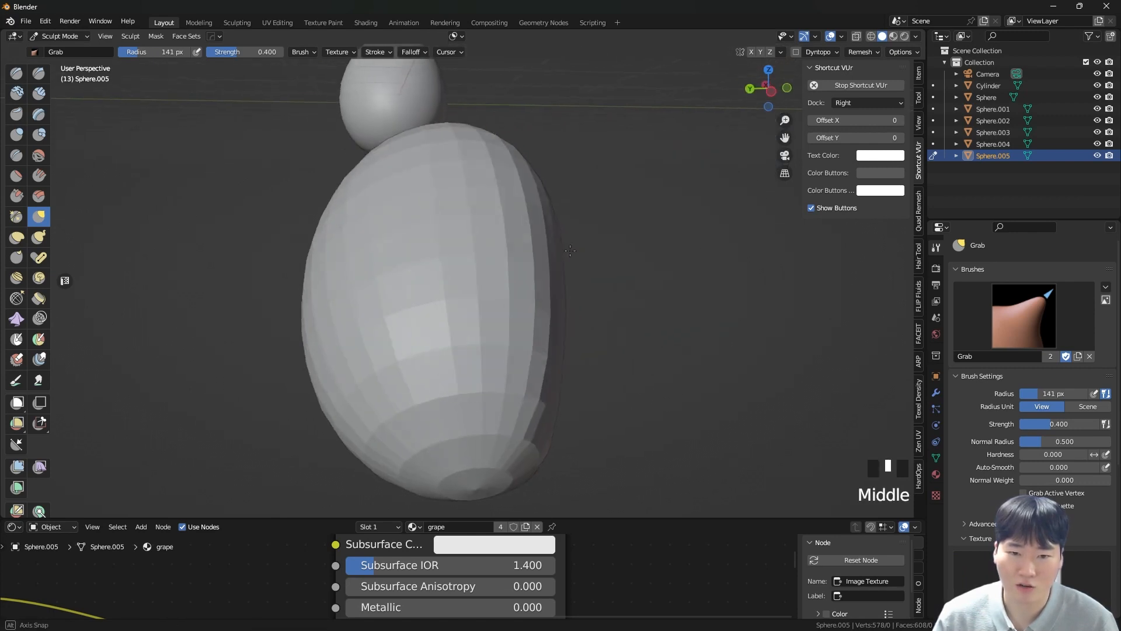
scroll(530, 265, "up", 2)
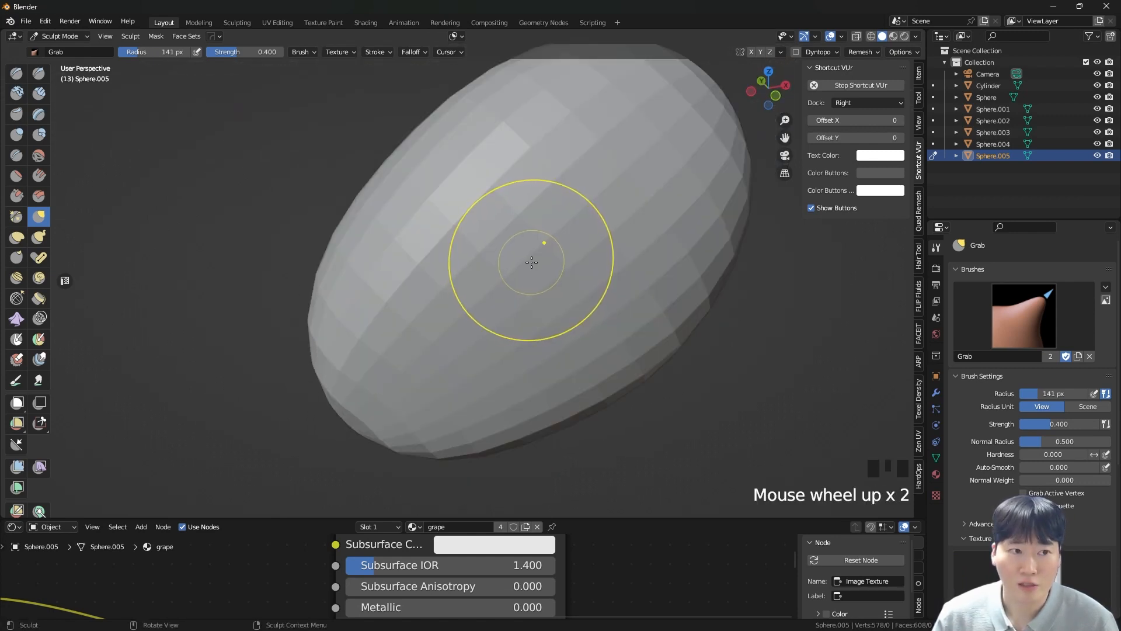
scroll(543, 260, "down", 2)
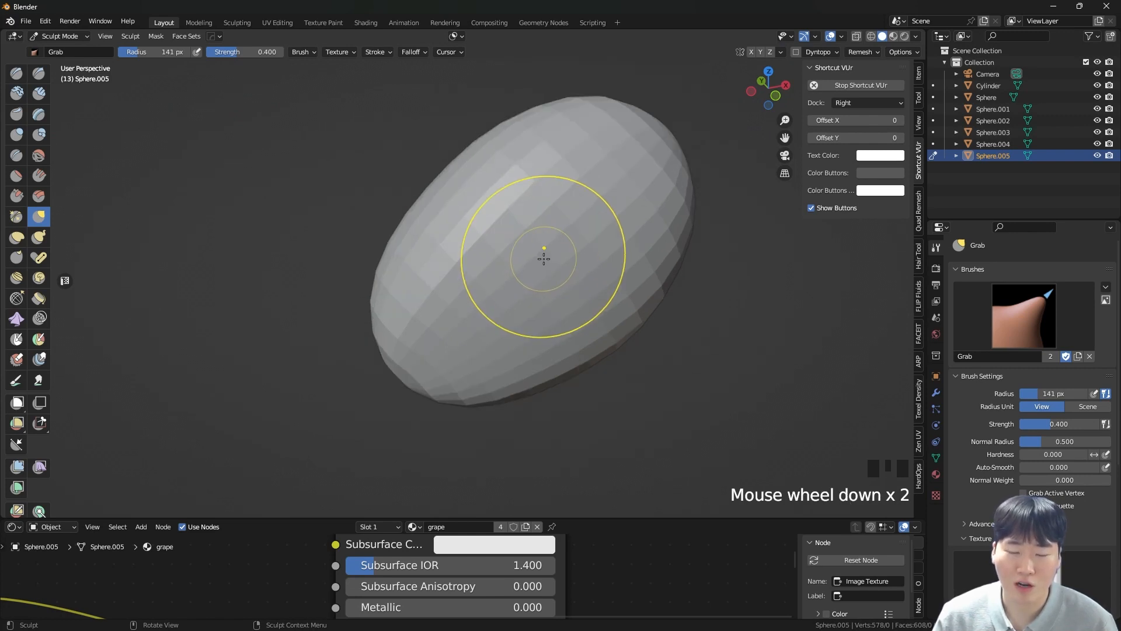
scroll(543, 255, "up", 5)
left_click_drag(543, 253, 576, 185)
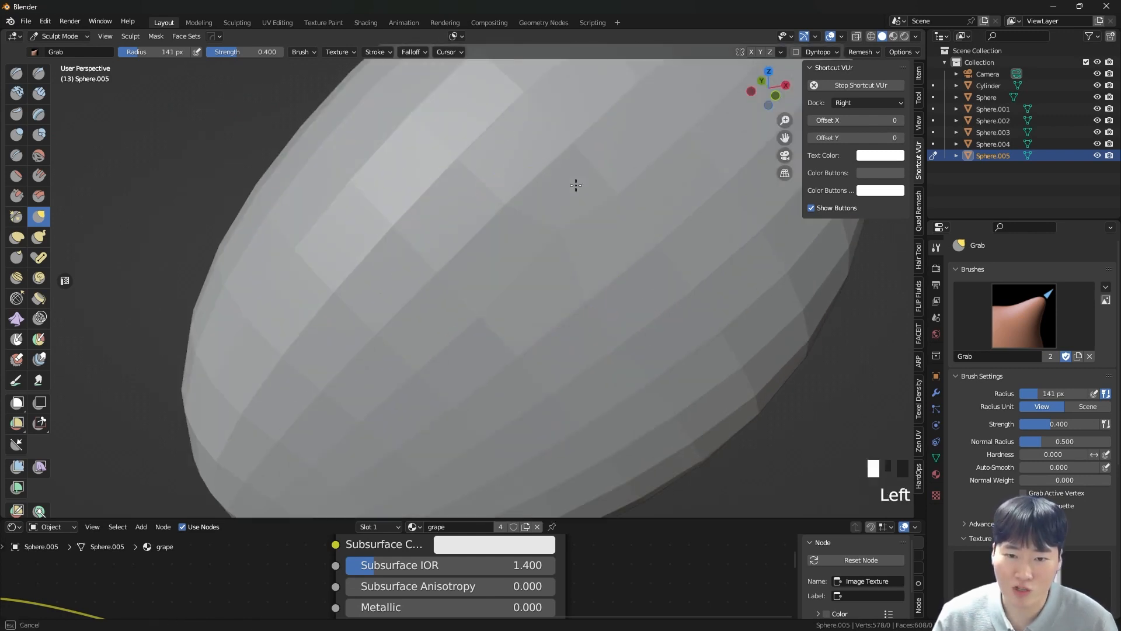
mouse_move(571, 225)
left_mouse_down()
mouse_move(512, 216)
mouse_move(516, 208)
left_mouse_up()
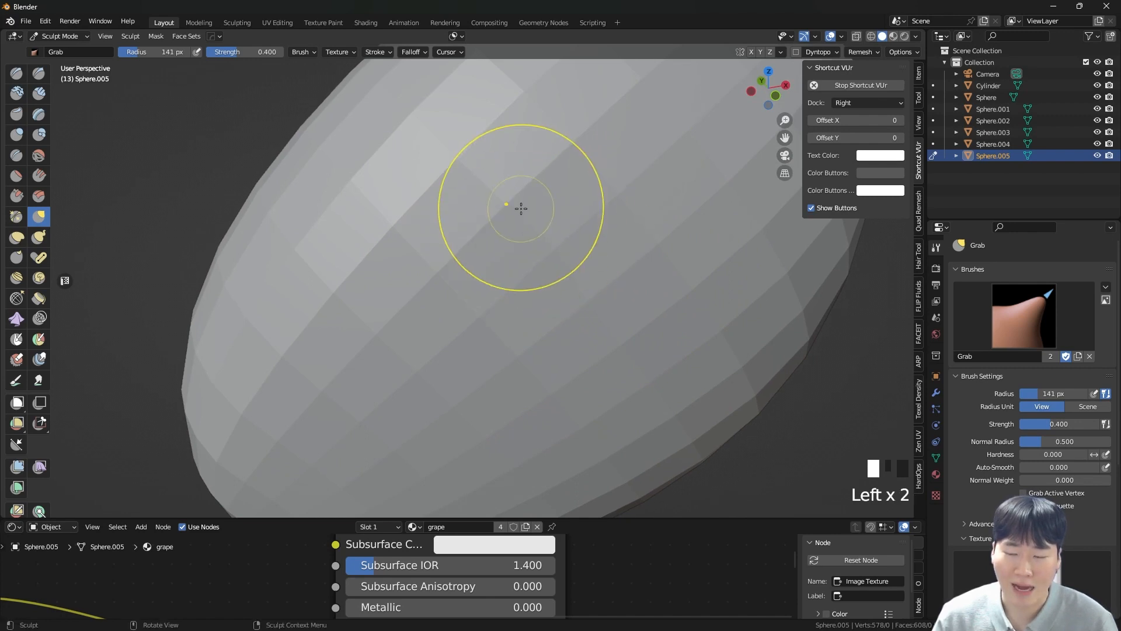
scroll(516, 208, "down", 5)
- Examine the grape's polygon density in Edit Mode and return to Sculpt Mode
key("Tab")
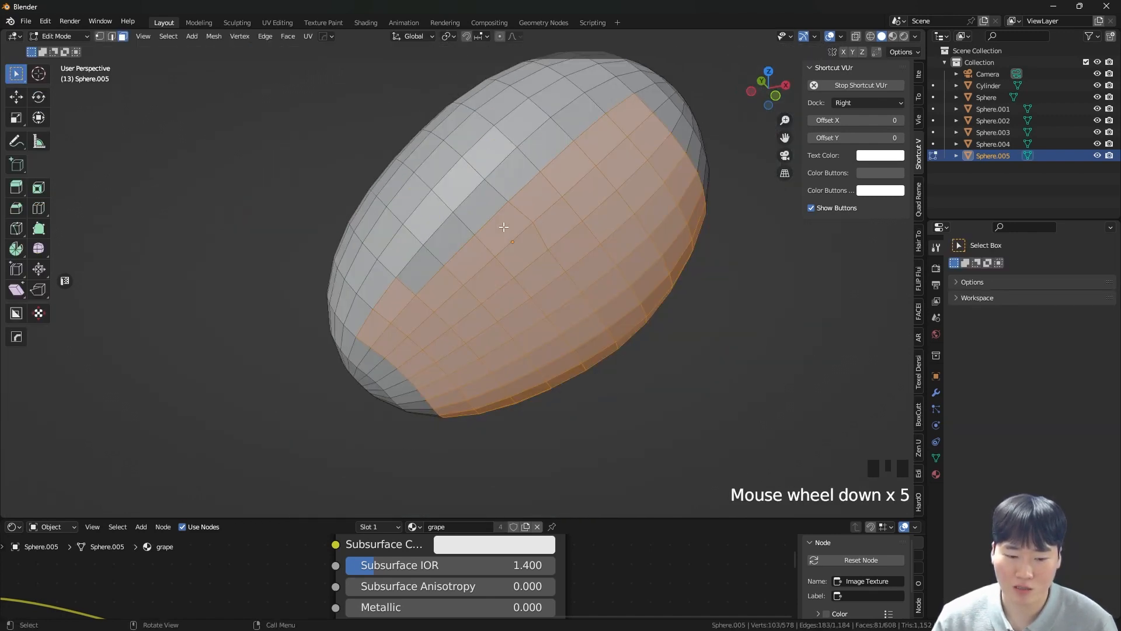
scroll(504, 227, "down", 3)
key("Tab")
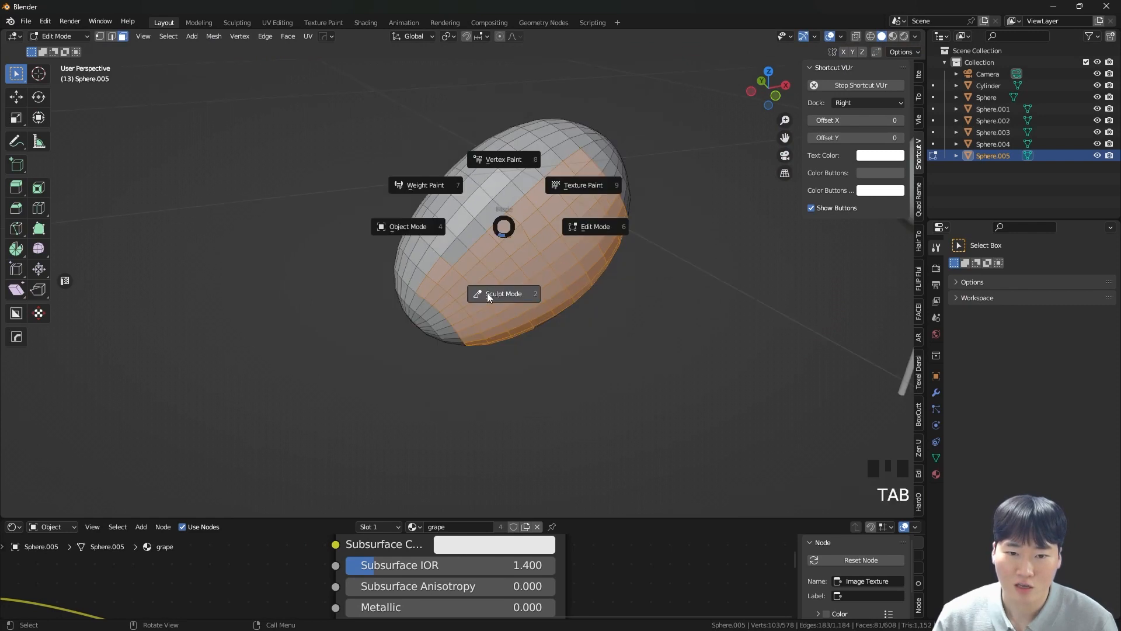
left_click(488, 292)
mouse_move(501, 267)
middle_mouse_down()
mouse_move(518, 243)
mouse_move(548, 266)
mouse_move(528, 270)
middle_mouse_up()
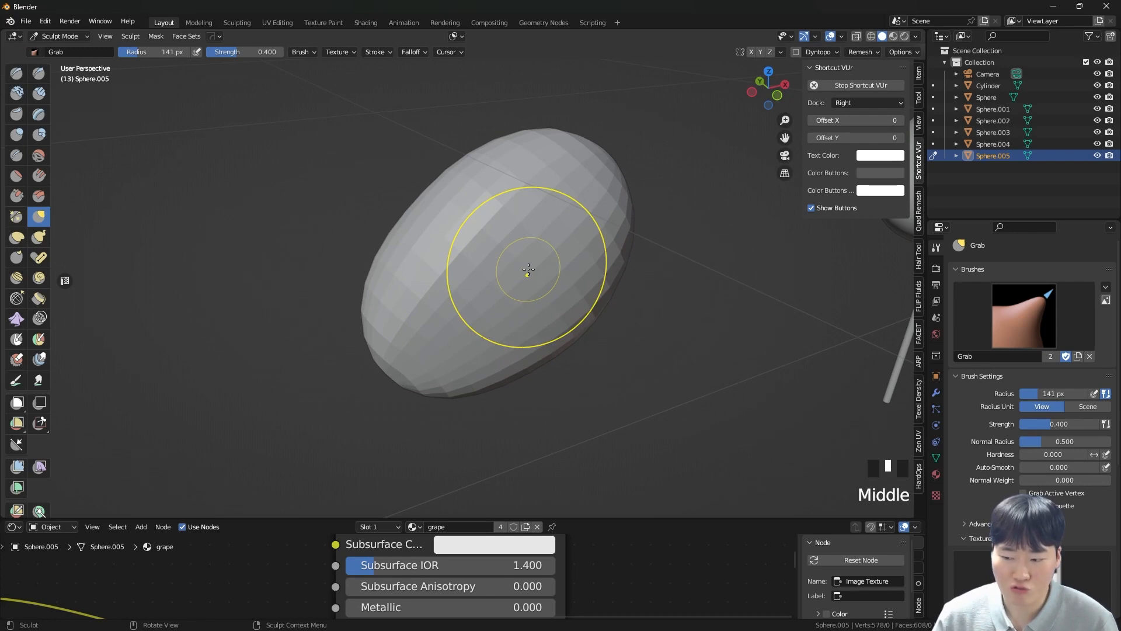
- Set the remesh voxel size to 0.0245 m and voxel-remesh the grape
key("r")
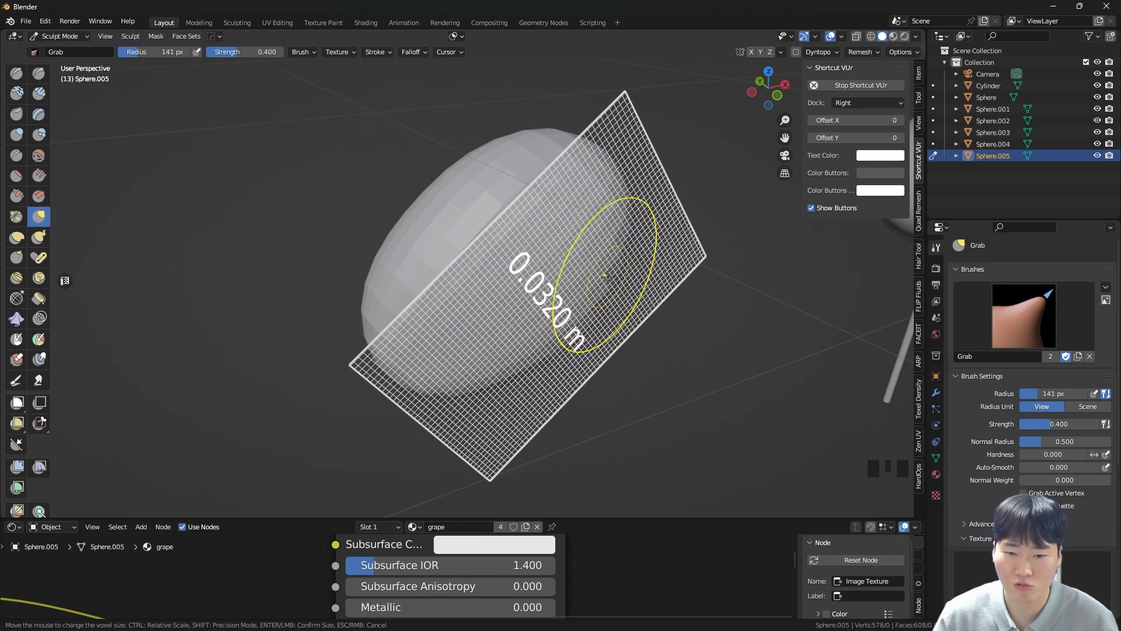
left_click(609, 277)
key("r")
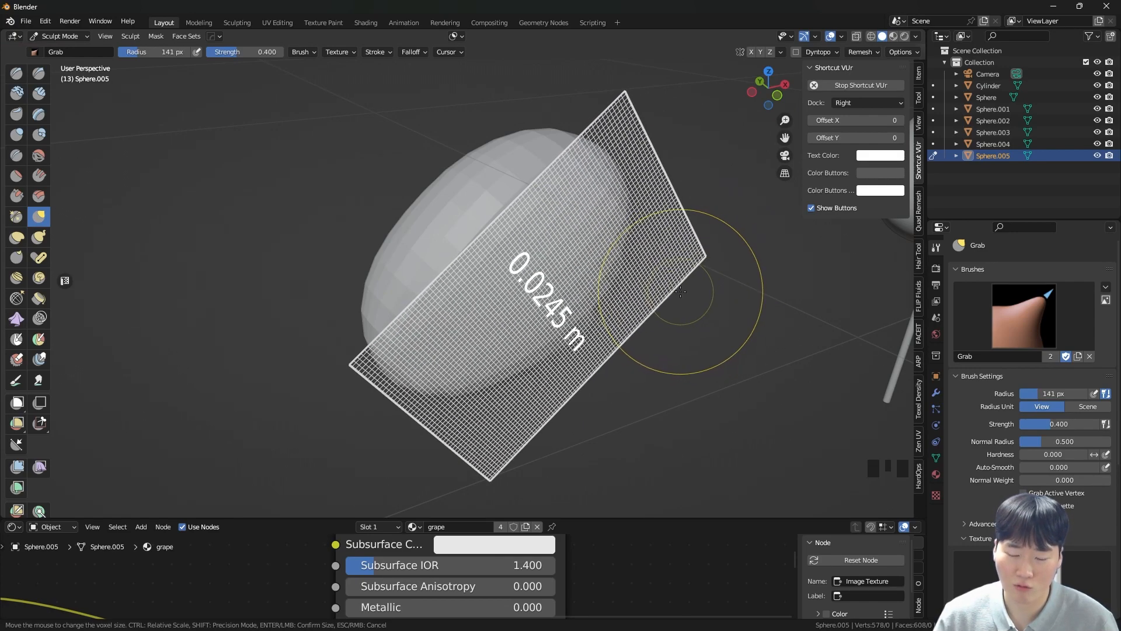
left_click(681, 291)
key("ctrl+r")
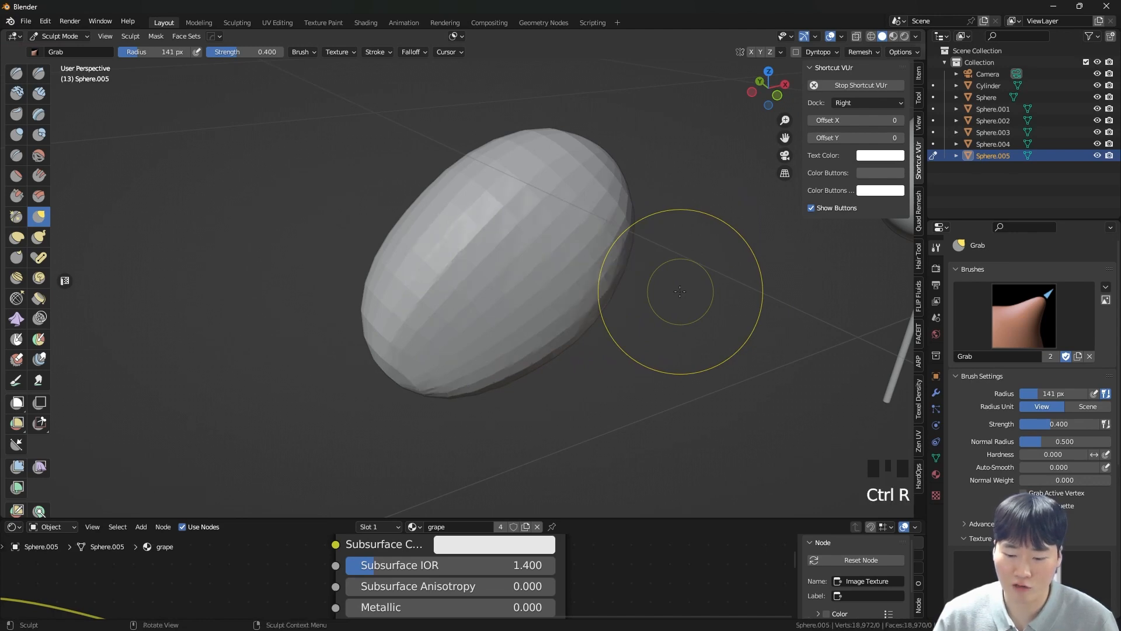
- Inspect the remeshed grape's denser topology in Edit Mode and return to Sculpt Mode
scroll(534, 286, "up", 4)
key("Tab")
scroll(526, 263, "up", 2)
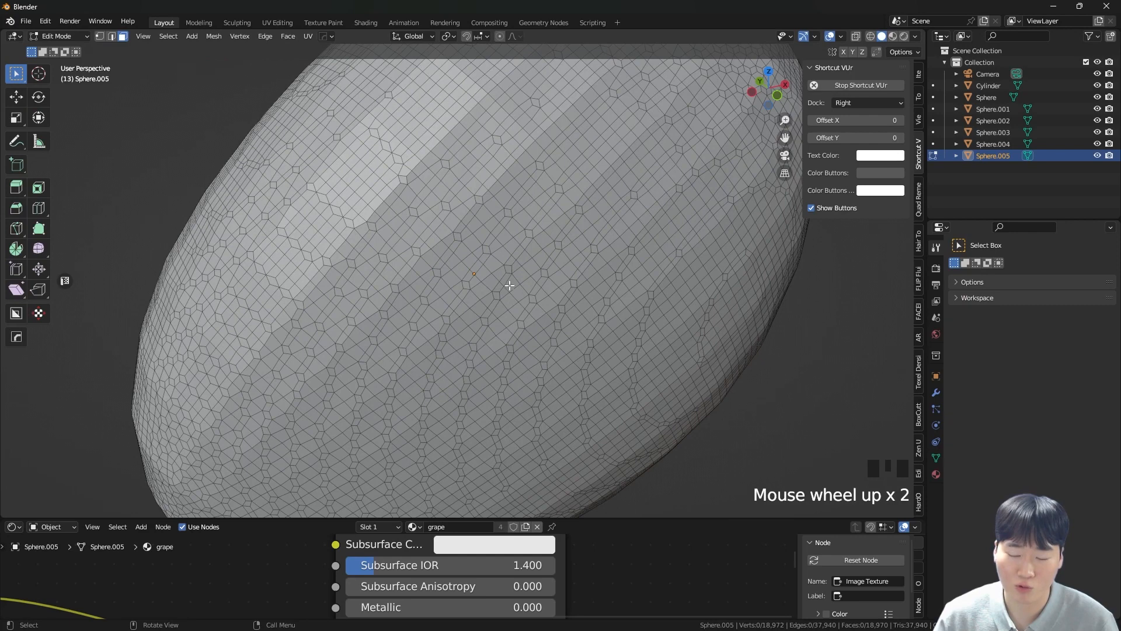
scroll(555, 283, "down", 4)
key("Tab")
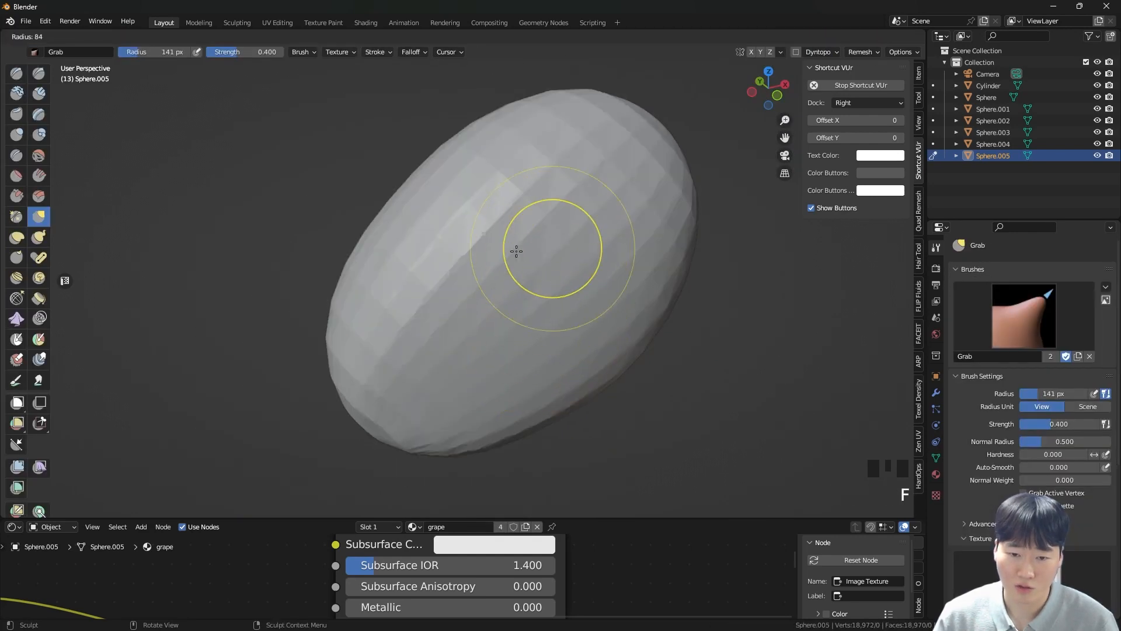
- Switch to the Draw brush at 118 px radius and smooth the faceted areas of the remeshed grape
key("x")
key("f")
left_click(555, 235)
mouse_move(573, 224)
left_mouse_down("shift")
mouse_move(478, 245)
mouse_move(553, 290)
left_mouse_up("shift")
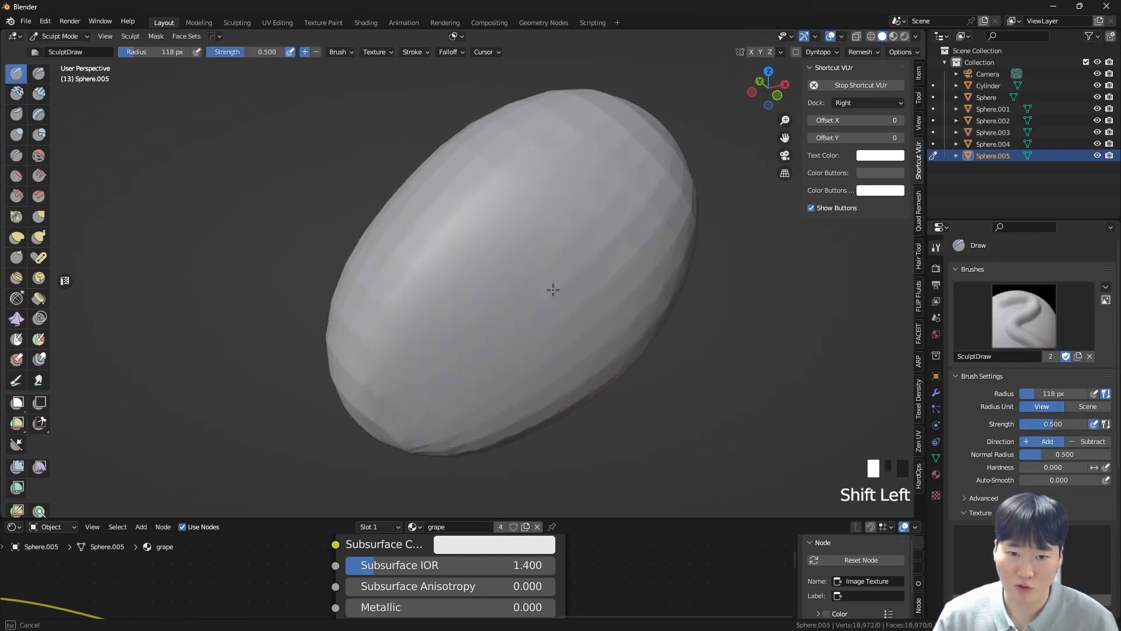
left_click_drag(462, 215, 552, 117, "shift")
mouse_move(497, 398)
left_mouse_down("shift")
mouse_move(446, 322)
mouse_move(599, 168)
mouse_move(488, 350)
mouse_move(608, 230)
mouse_move(416, 295)
left_mouse_up("shift")
- Sculpt thin curved ridges on the grape's side with the Draw brush at 42 px radius
key("f")
left_click(470, 261)
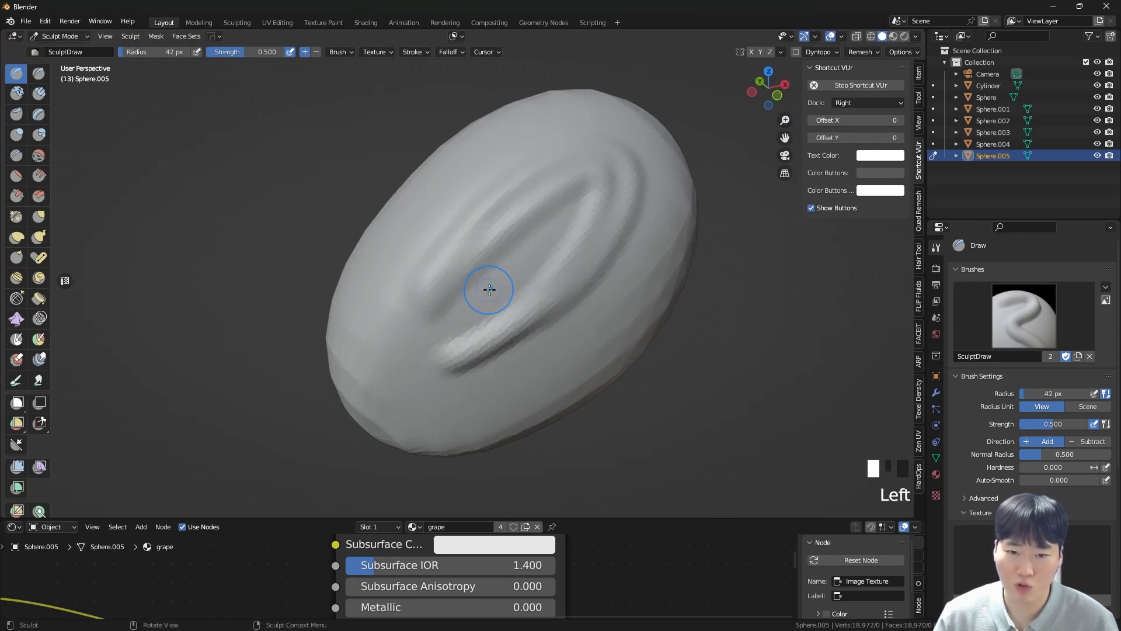
- Voxel-remesh the grape with a finer voxel size and smooth the sculpted ridges with a 54 px brush radius
key("r")
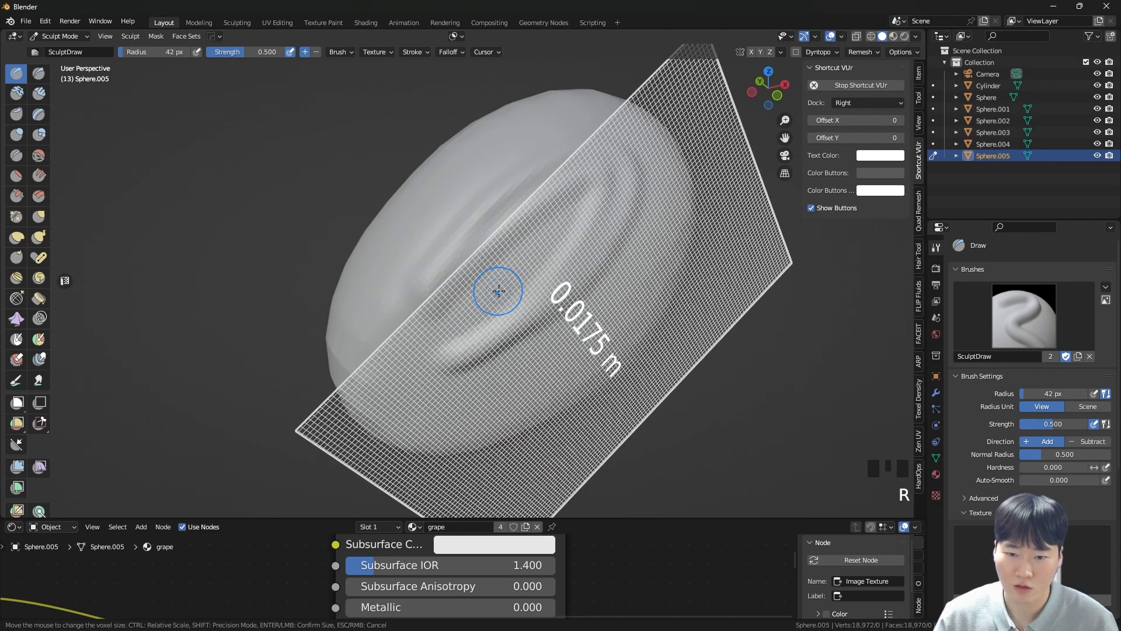
left_click(497, 290)
key("f")
left_click(508, 288)
mouse_move(535, 205)
left_mouse_down("shift")
mouse_move(463, 233)
mouse_move(600, 218)
mouse_move(450, 370)
mouse_move(600, 212)
mouse_move(408, 316)
mouse_move(560, 220)
mouse_move(496, 312)
mouse_move(538, 324)
mouse_move(489, 353)
mouse_move(488, 342)
left_mouse_up("shift")
mouse_move(606, 242)
left_mouse_down("shift")
mouse_move(594, 150)
mouse_move(403, 286)
left_mouse_up("shift")
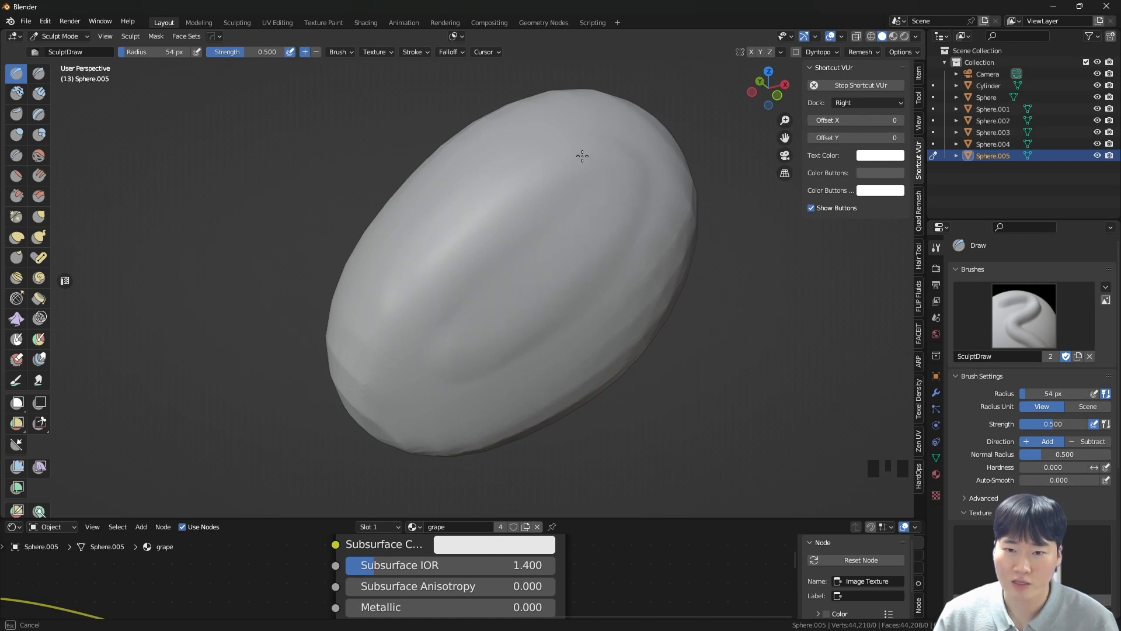
- Increase the brush radius to 145 px and smooth away the remaining ridge marks on the grape's side
key("f")
left_click(661, 220, "shift")
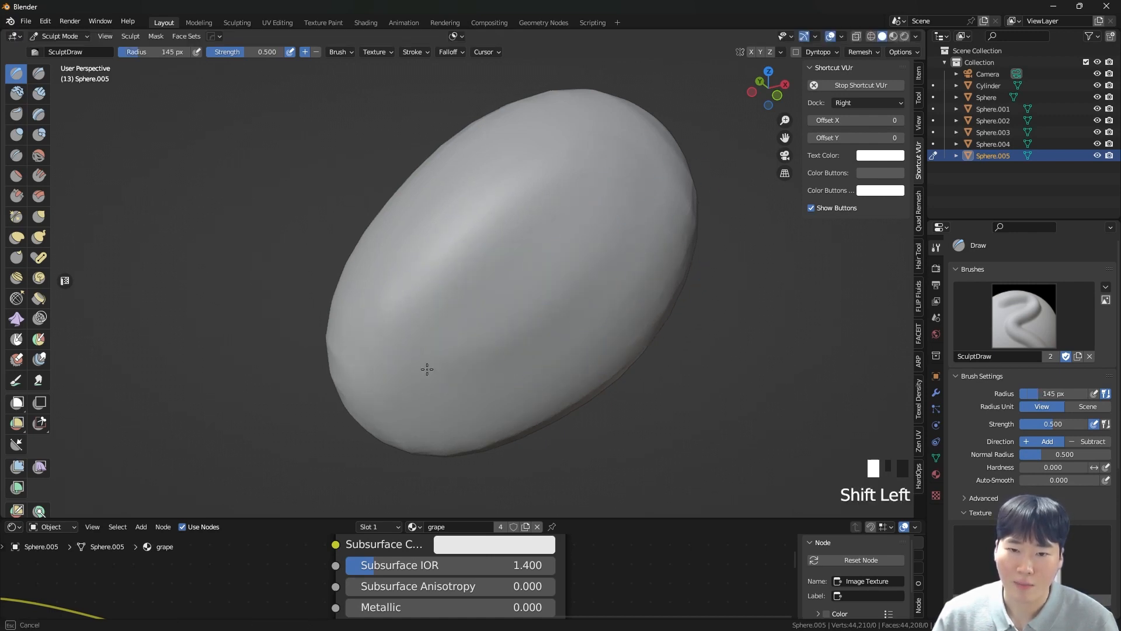
mouse_move(473, 369)
left_mouse_down("shift")
mouse_move(398, 308)
mouse_move(518, 278)
mouse_move(456, 228)
mouse_move(421, 333)
mouse_move(531, 268)
mouse_move(502, 243)
left_mouse_up("shift")
- Smooth the faceted areas on the grape's other sides and both ends
mouse_move(502, 243)
middle_mouse_down()
mouse_move(578, 250)
mouse_move(560, 242)
middle_mouse_up()
scroll(545, 245, "down", 2)
left_click_drag(560, 243, 441, 340, "shift")
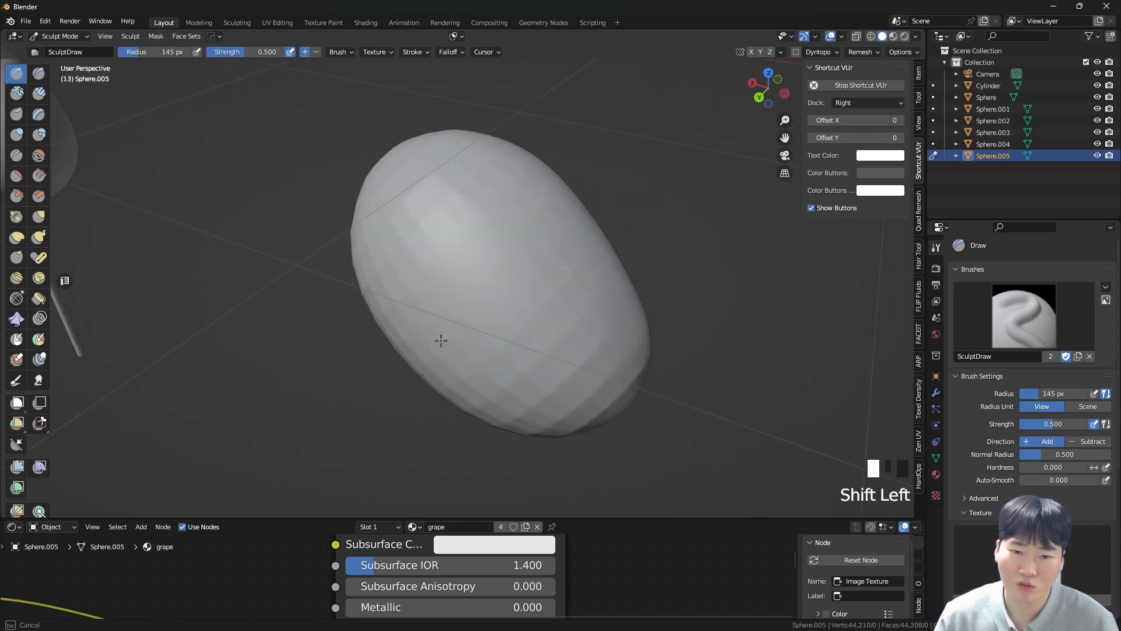
left_click_drag(594, 336, 607, 370, "shift")
middle_click_drag(608, 370, 465, 332)
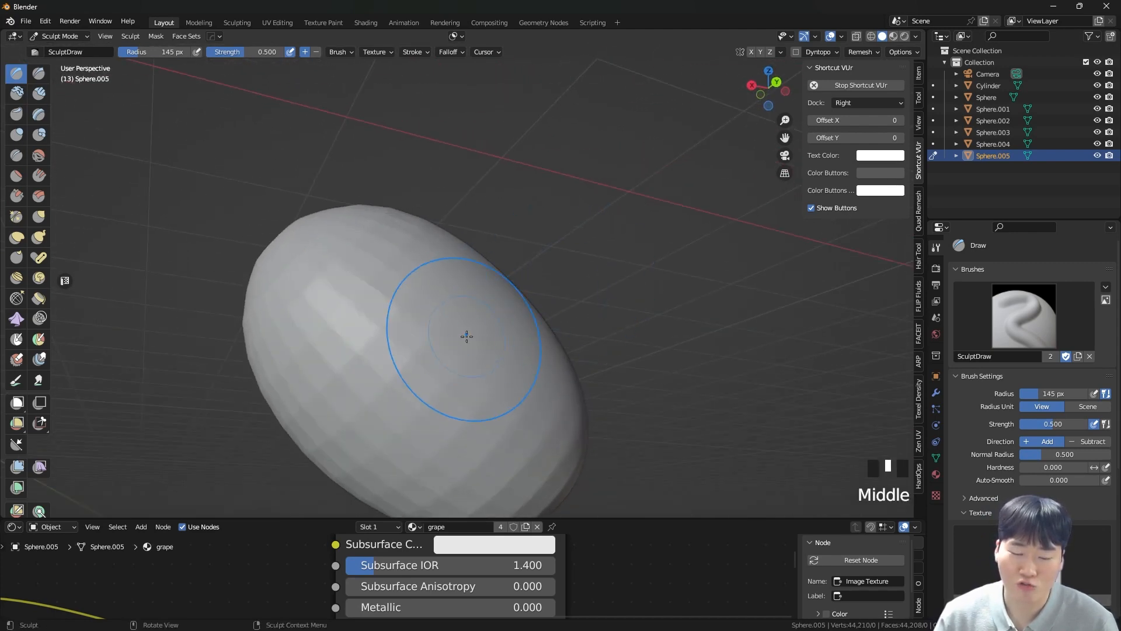
scroll(472, 253, "down", 1)
mouse_move(473, 253)
left_mouse_down("shift")
mouse_move(496, 316)
mouse_move(463, 263)
left_mouse_up("shift")
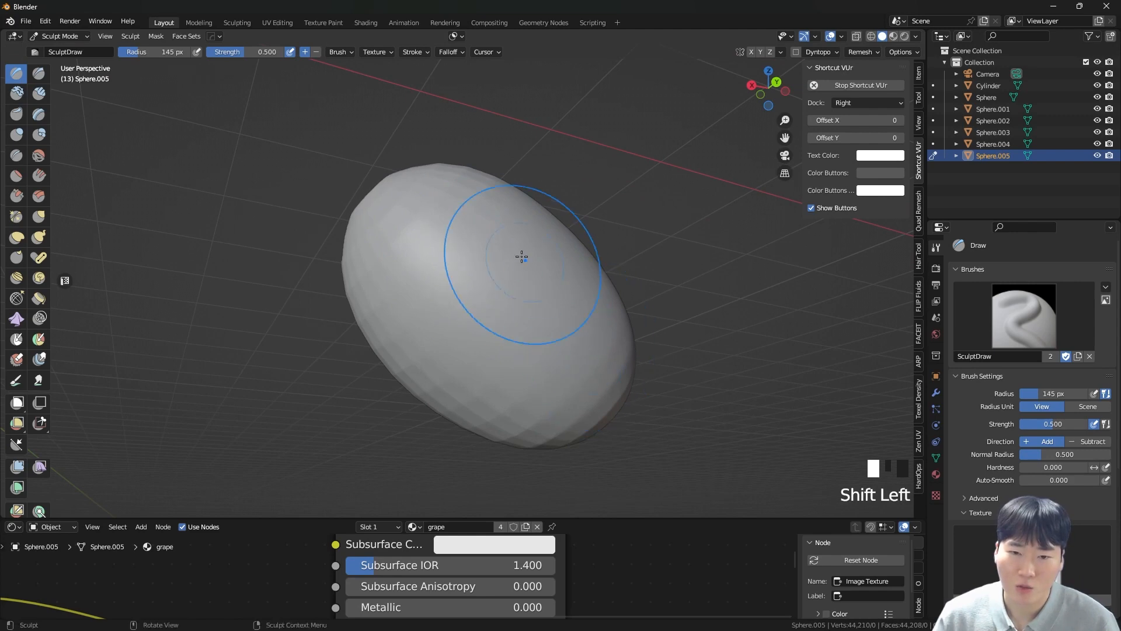
middle_click_drag(520, 255, 512, 320)
left_click_drag(511, 320, 458, 201, "shift")
middle_click_drag(458, 201, 461, 228)
scroll(461, 228, "down", 3)
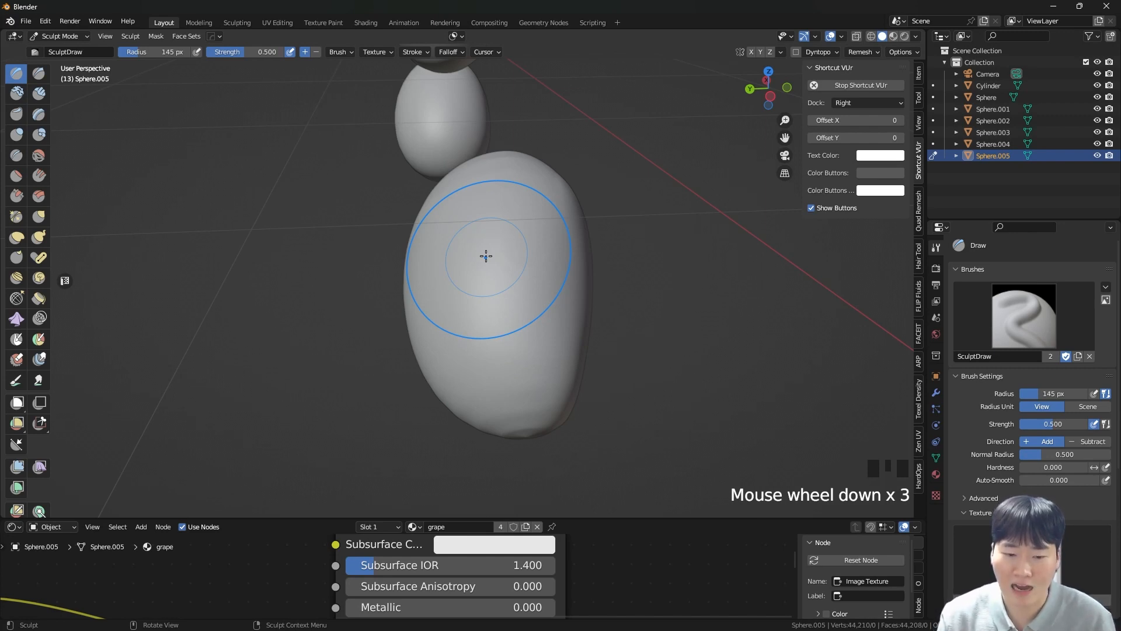
- Carve two lengthwise grooves into the grape's side with the Crease brush at 59 px radius
middle_click_drag(528, 262, 494, 212)
key("shift+c")
key("f")
left_click(436, 174)
mouse_move(446, 190)
left_mouse_down()
mouse_move(459, 216)
mouse_move(463, 150)
left_mouse_up()
mouse_move(394, 203)
left_mouse_down()
mouse_move(397, 160)
mouse_move(397, 195)
left_mouse_up()
middle_click_drag(450, 113, 506, 279)
- Set the remesh voxel size to 0.0055 m and voxel-remesh the creased grape
scroll(441, 175, "up", 3)
key("r")
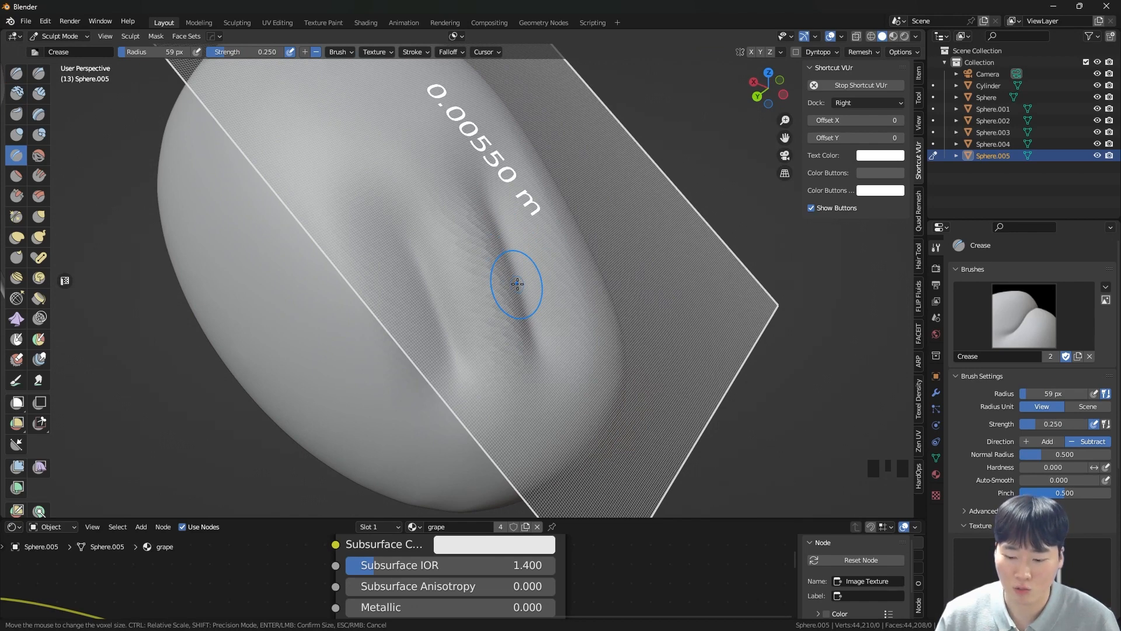
left_click(518, 284)
key("ctrl+r")
scroll(462, 279, "up", 5)
- Set the brush radius to 177 px and smooth the two grooves on the dense mesh with repeated strokes
key("f")
left_click(533, 279)
scroll(534, 279, "down", 2)
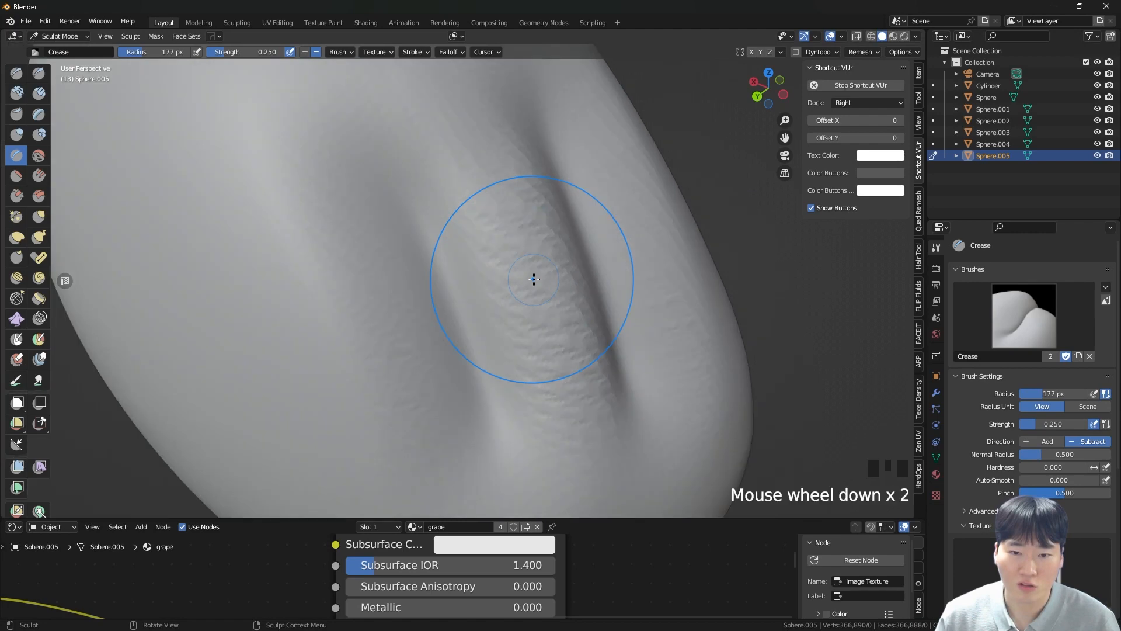
left_click(487, 225, "shift")
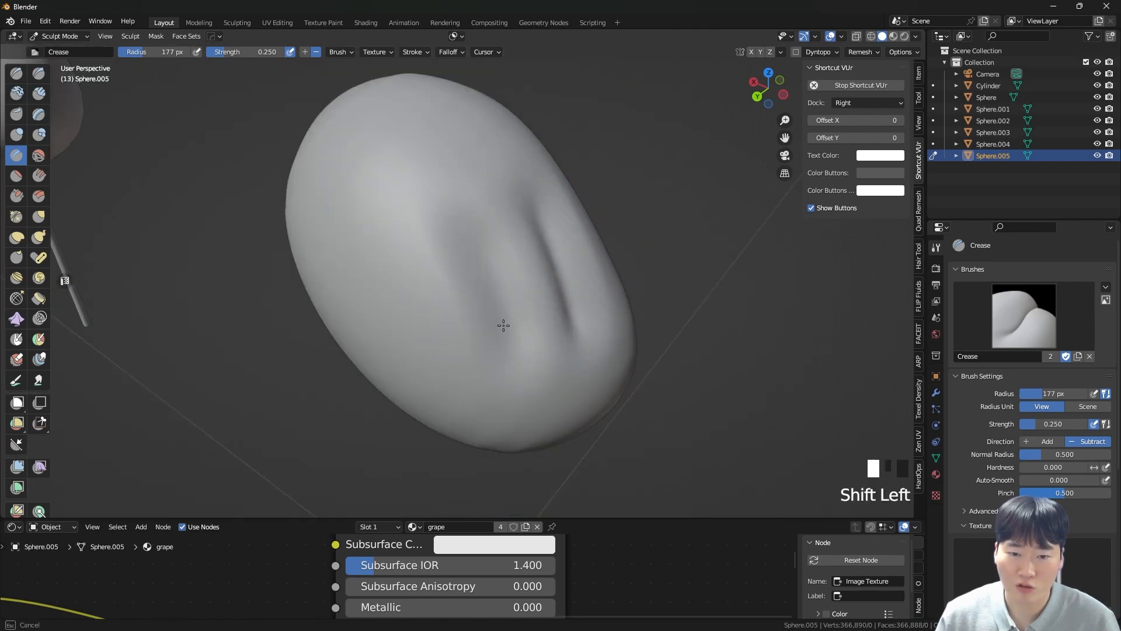
left_click_drag(503, 326, 507, 341, "shift")
left_click_drag(497, 256, 528, 339, "shift")
mouse_move(482, 234)
left_mouse_down("shift")
mouse_move(523, 303)
mouse_move(508, 321)
left_mouse_up("shift")
left_click_drag(476, 233, 501, 327, "shift")
left_click_drag(513, 239, 535, 296, "shift")
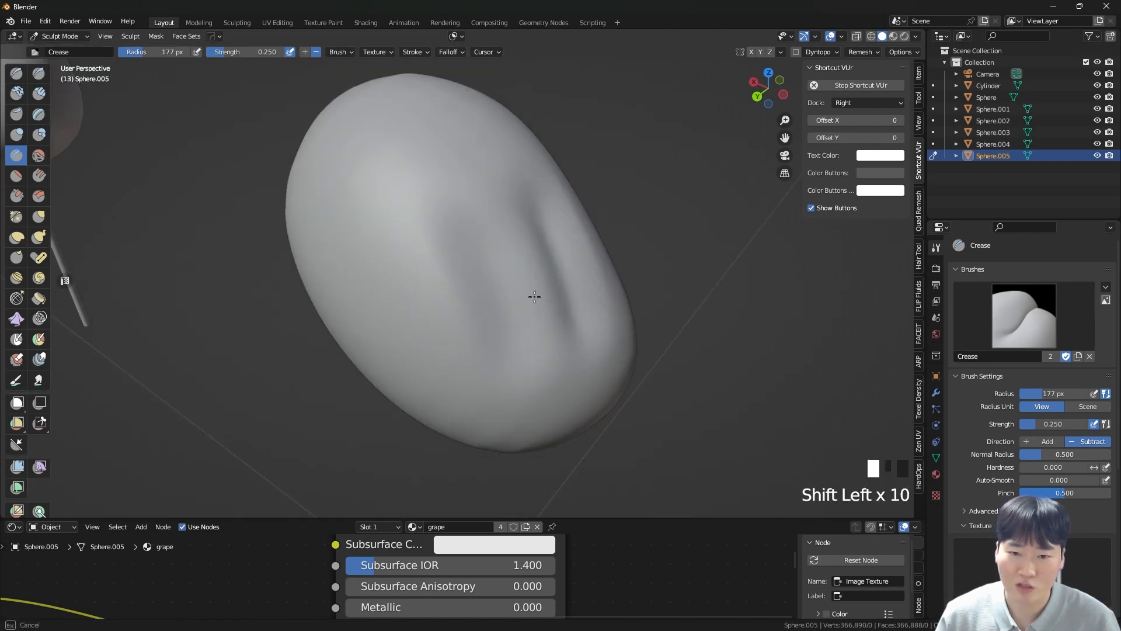
mouse_move(522, 372)
left_mouse_down("shift")
mouse_move(508, 305)
mouse_move(475, 265)
left_mouse_up("shift")
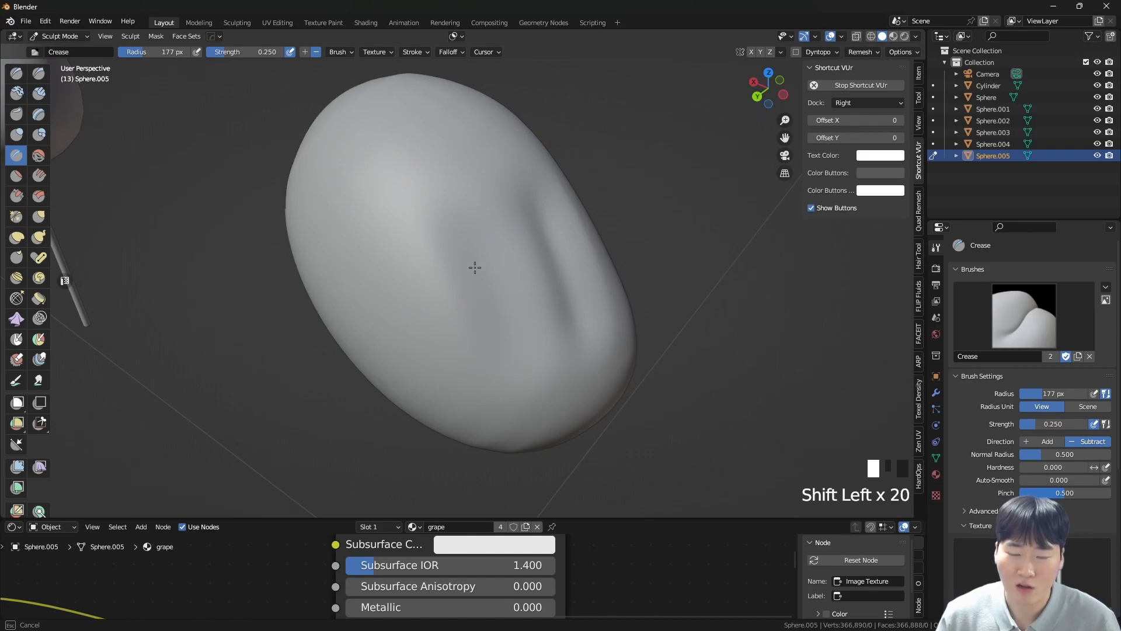
- Voxel-remesh the grape with a much coarser voxel size and smooth the remaining grooves
scroll(520, 252, "up", 2)
middle_click_drag(529, 254, 511, 255)
key("q")
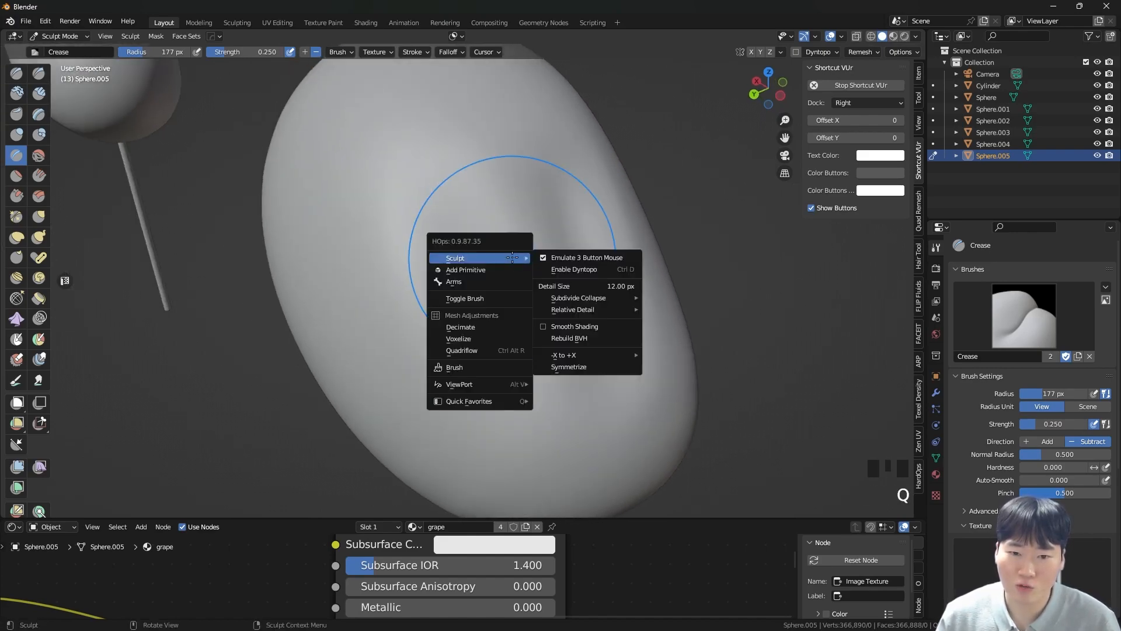
key("r")
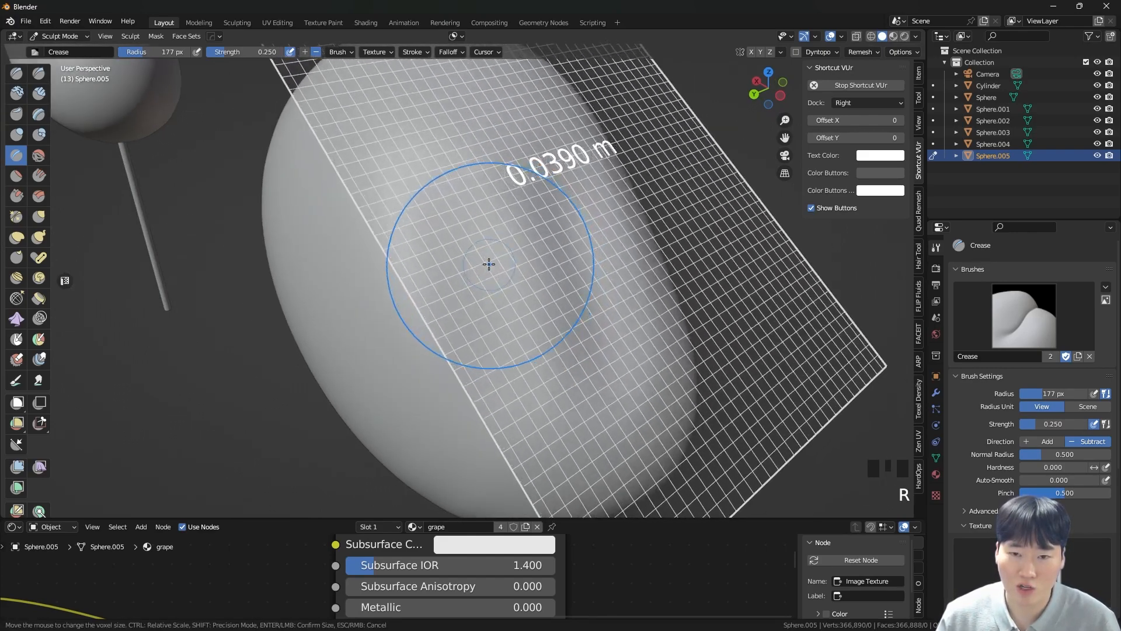
left_click(486, 267)
key("ctrl+r")
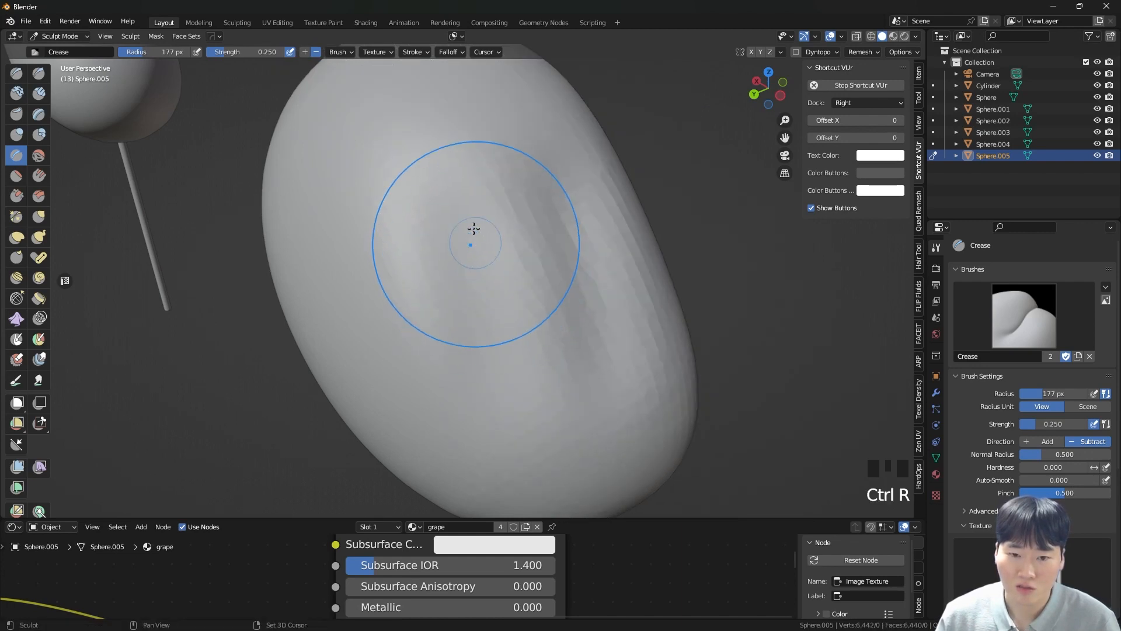
left_click_drag(474, 237, 513, 370, "shift")
mouse_move(556, 261)
left_mouse_down("shift")
mouse_move(525, 202)
mouse_move(614, 235)
left_mouse_up("shift")
- Voxel-remesh the smoothed grape once more and smooth its faceted side
mouse_move(613, 235)
middle_mouse_down()
mouse_move(528, 300)
mouse_move(476, 304)
middle_mouse_up()
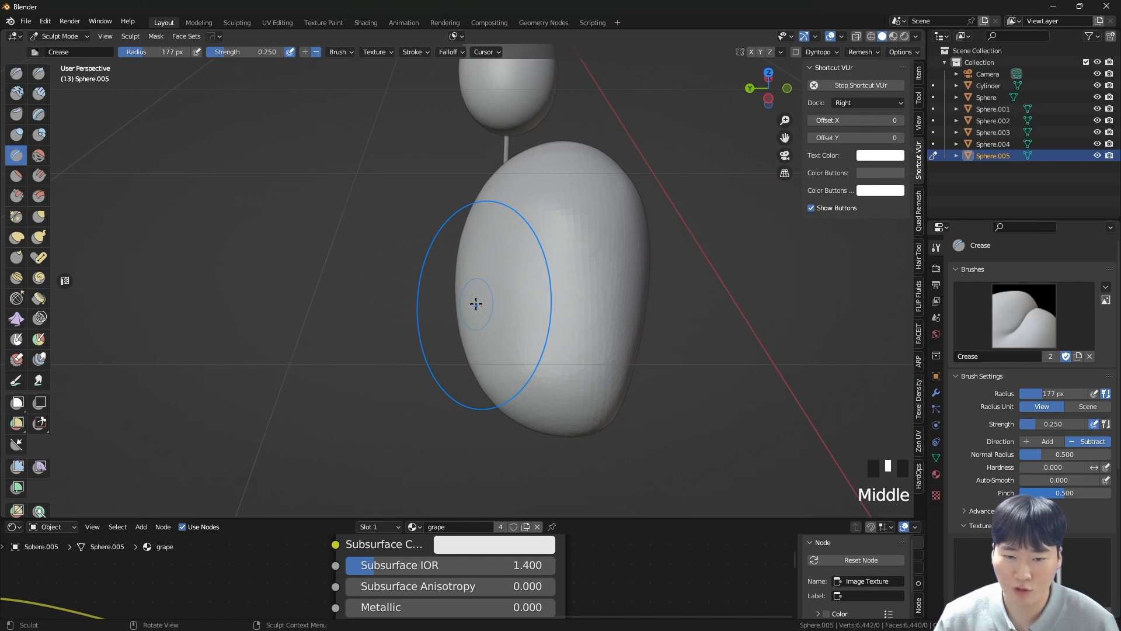
scroll(538, 321, "up", 3)
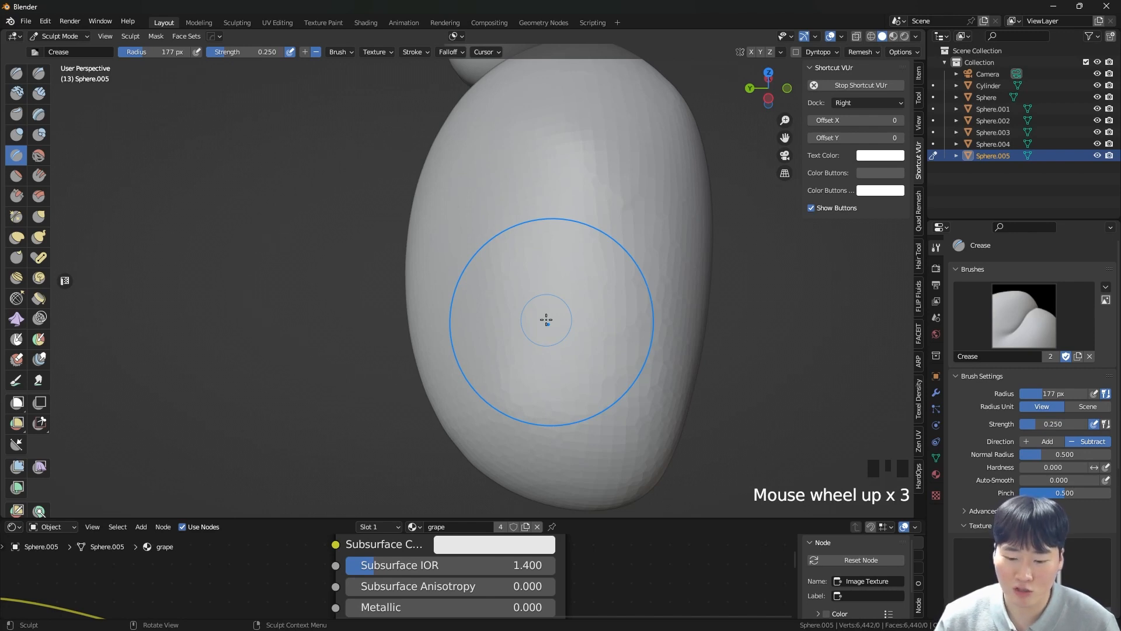
middle_click_drag(546, 319, 545, 212)
key("ctrl+r")
mouse_move(546, 212)
left_mouse_down("shift")
mouse_move(458, 262)
mouse_move(490, 333)
mouse_move(551, 134)
mouse_move(563, 187)
left_mouse_up("shift")
- Reshape both sides of the grape with the Grab brush at 303 px radius
key("g")
key("f")
left_click(780, 256)
left_click_drag(661, 225, 669, 226)
left_click_drag(467, 236, 458, 236)
left_click_drag(435, 237, 445, 245)
- Voxel-remesh the grape with a finer voxel size and set the Grab brush radius to 173 px
key("r")
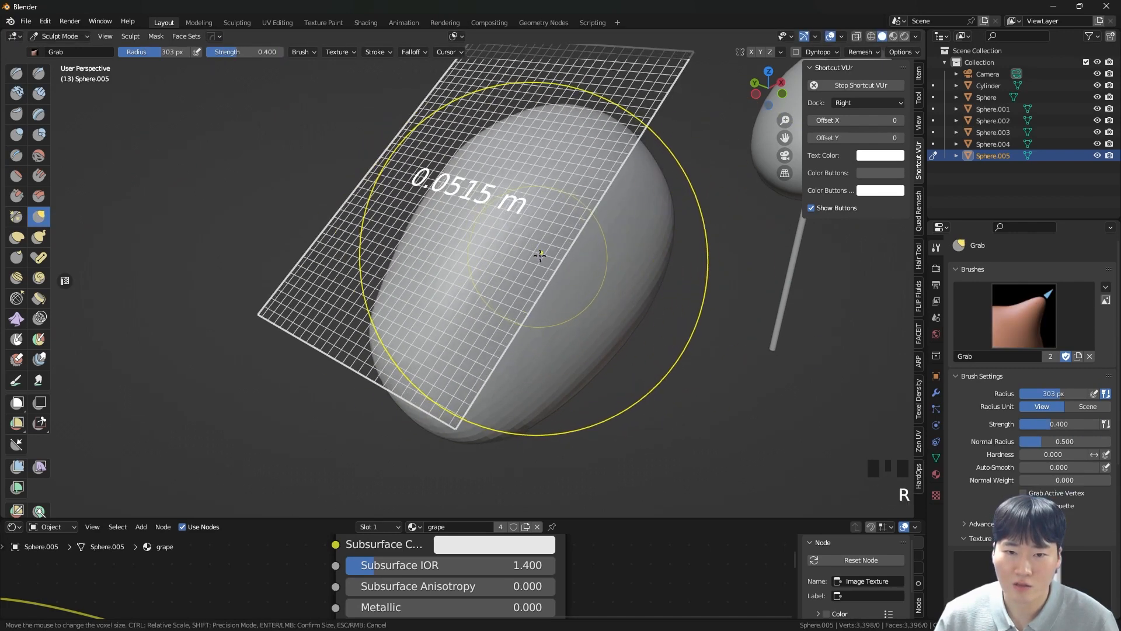
left_click(564, 250)
key("ctrl+r")
key("f")
left_click(495, 271)
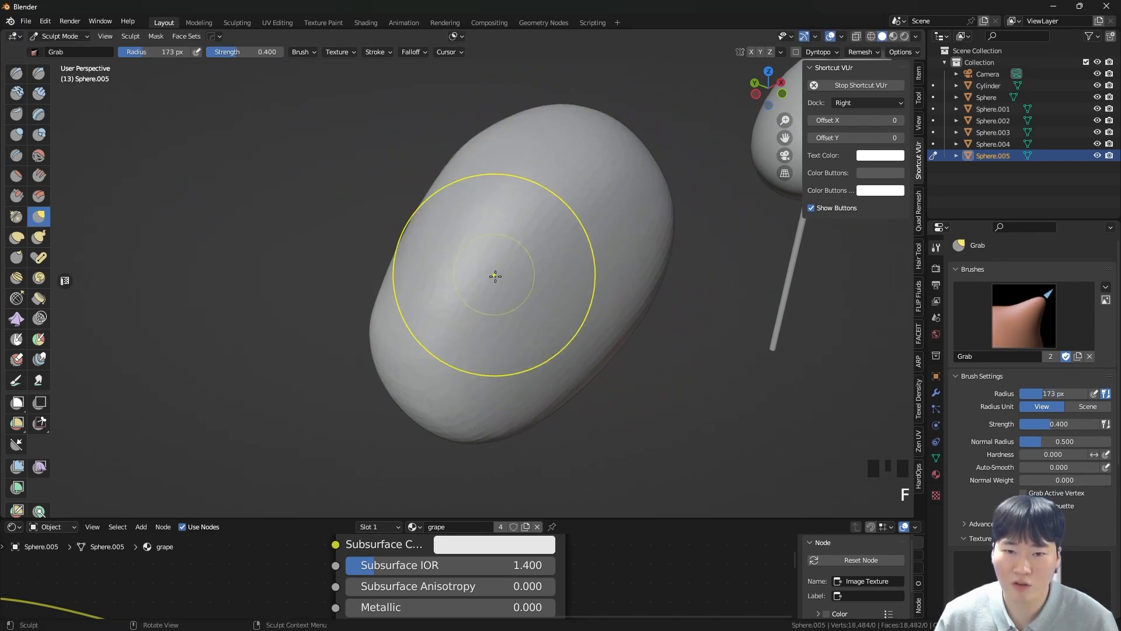
- Try sculpting strokes across the grape's surface with the Draw brush, and undo them
key("x")
key("c")
key("f")
left_click(379, 299)
mouse_move(467, 321)
left_mouse_down()
mouse_move(475, 298)
mouse_move(510, 290)
left_mouse_up()
key("f")
left_click(522, 288)
left_click_drag(592, 223, 493, 330)
key("ctrl+z")
key("ctrl+z")
key("ctrl+z")
key("ctrl+z")
- Smooth the grape's lower side using the Draw brush at 98 px radius
middle_click_drag(517, 249, 545, 304)
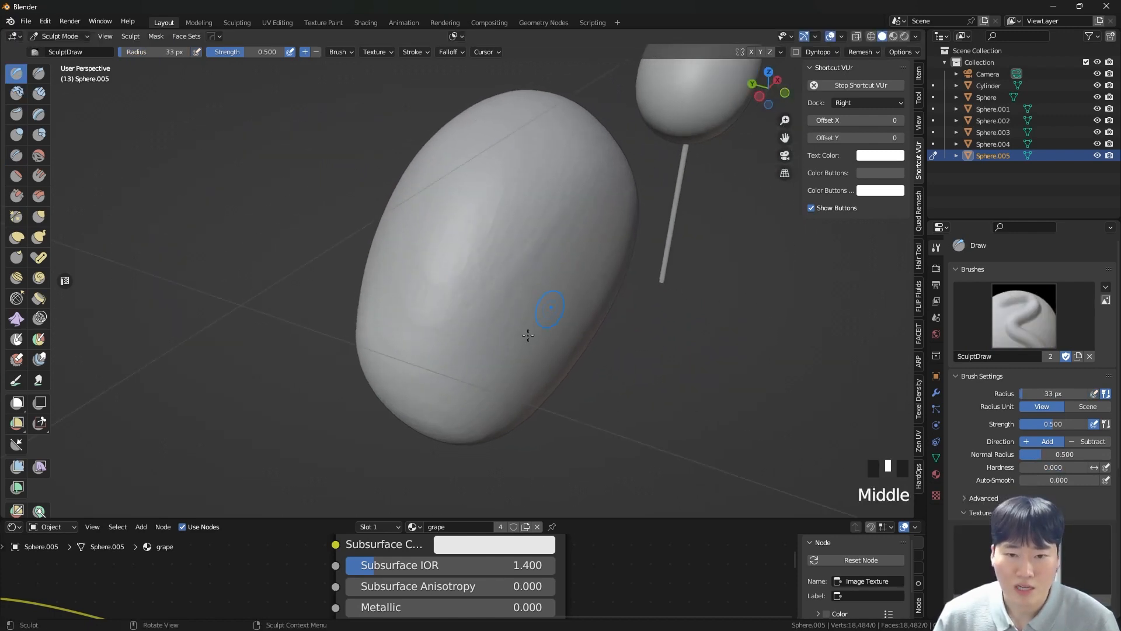
key("f")
left_click(535, 289)
left_click_drag(520, 280, 477, 326, "shift")
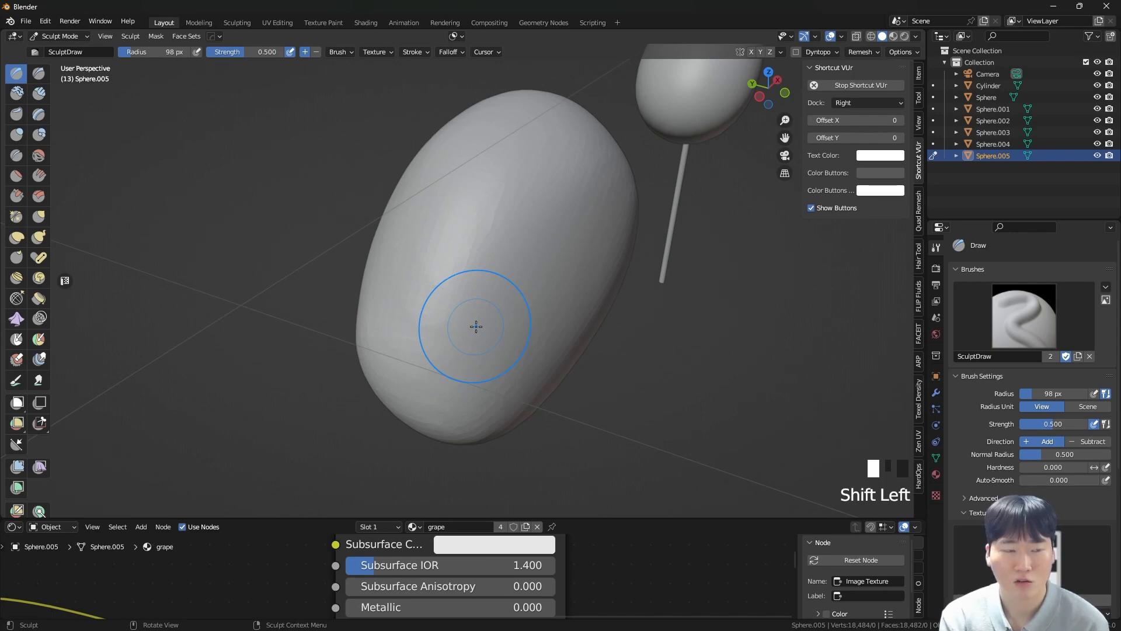
middle_click_drag(476, 326, 480, 299)
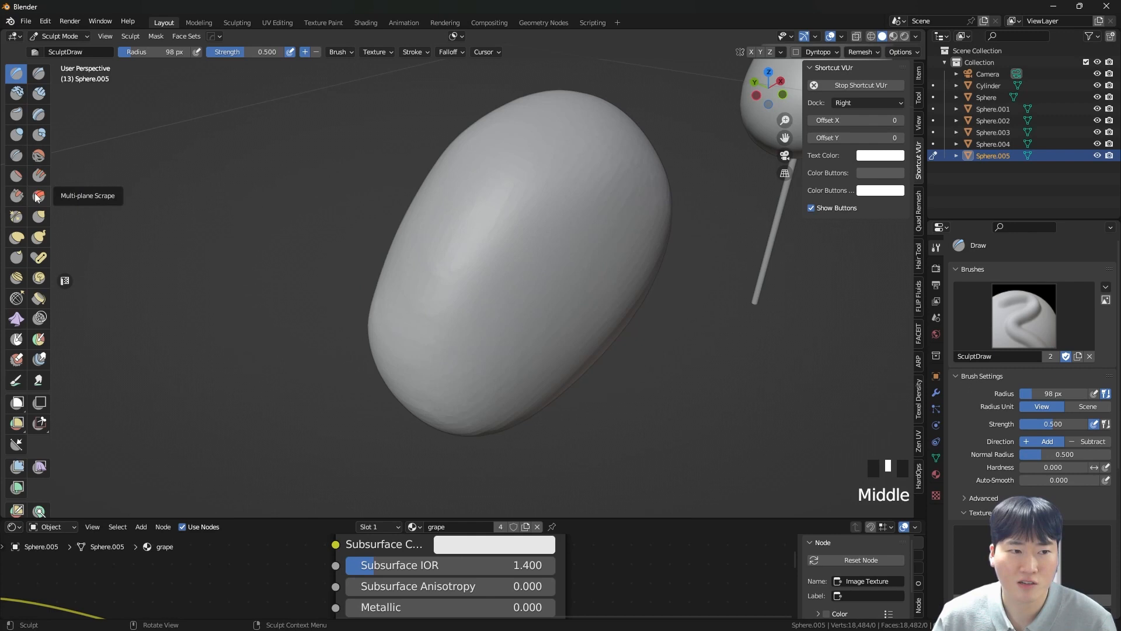
- Try pulling the grape's side inward with the Grab brush, and undo the deformation
left_click(38, 217)
key("f")
left_click(607, 232)
mouse_move(589, 256)
left_mouse_down()
mouse_move(642, 250)
mouse_move(497, 276)
left_mouse_up()
key("ctrl+z")
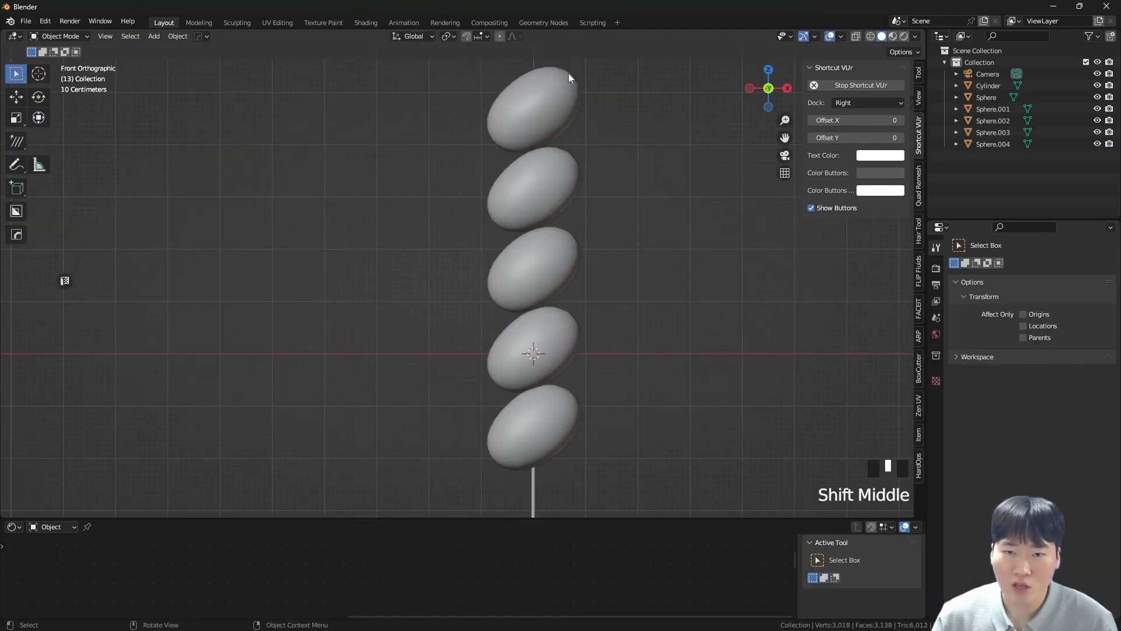
- Duplicate all five stacked grapes in place and join the copies into one object
left_click_drag(626, 68, 558, 464)
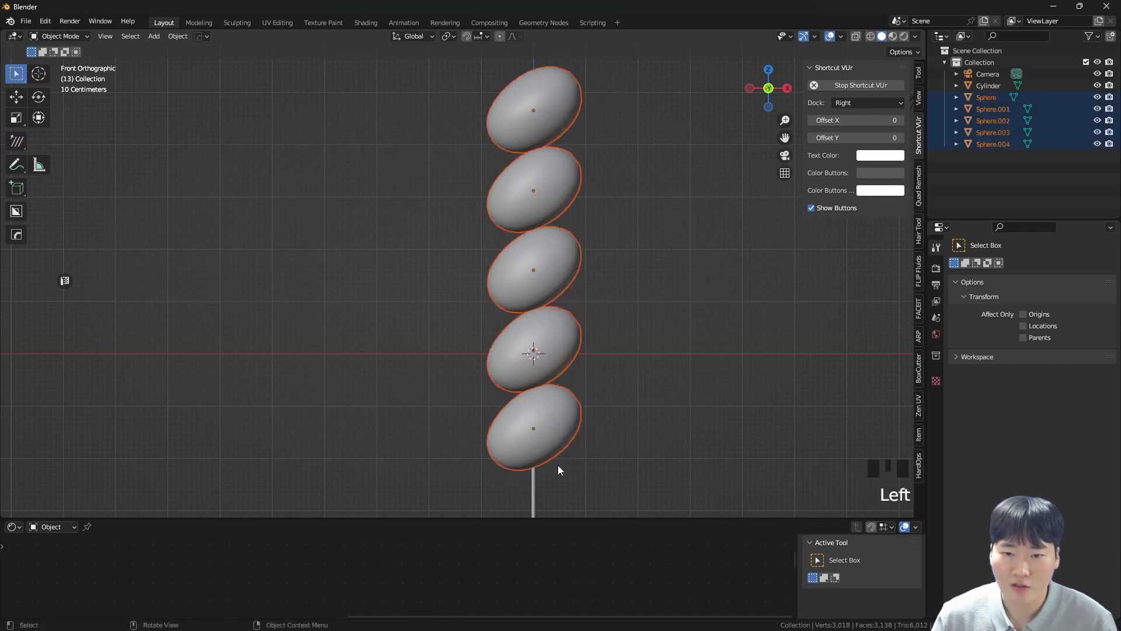
left_click(572, 274, "shift")
scroll(573, 279, "down", 1)
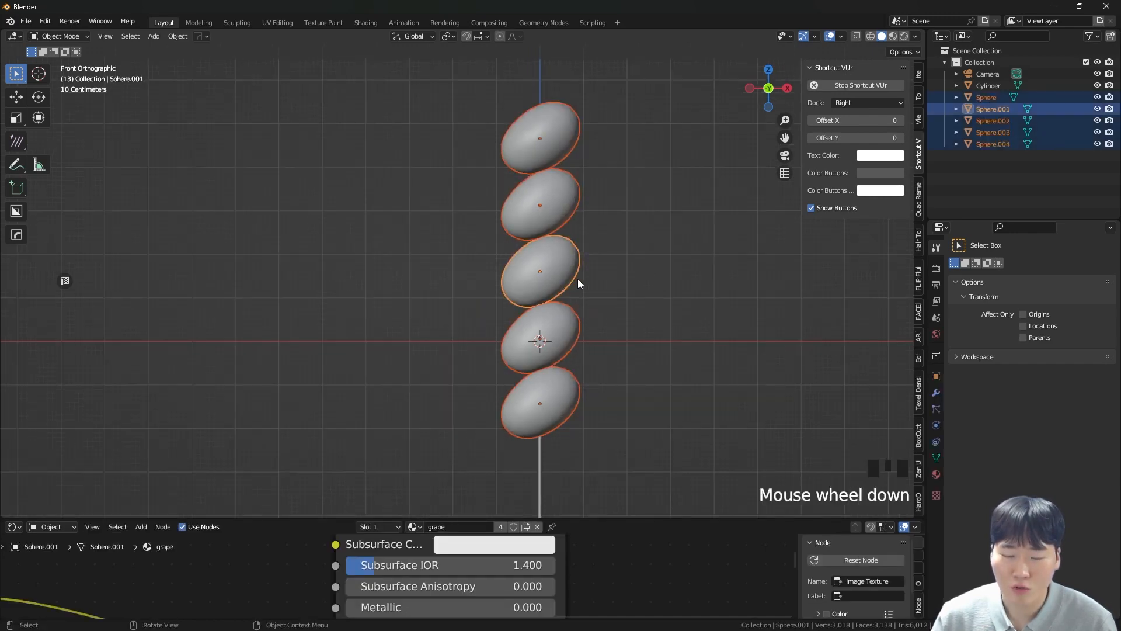
key("shift+d")
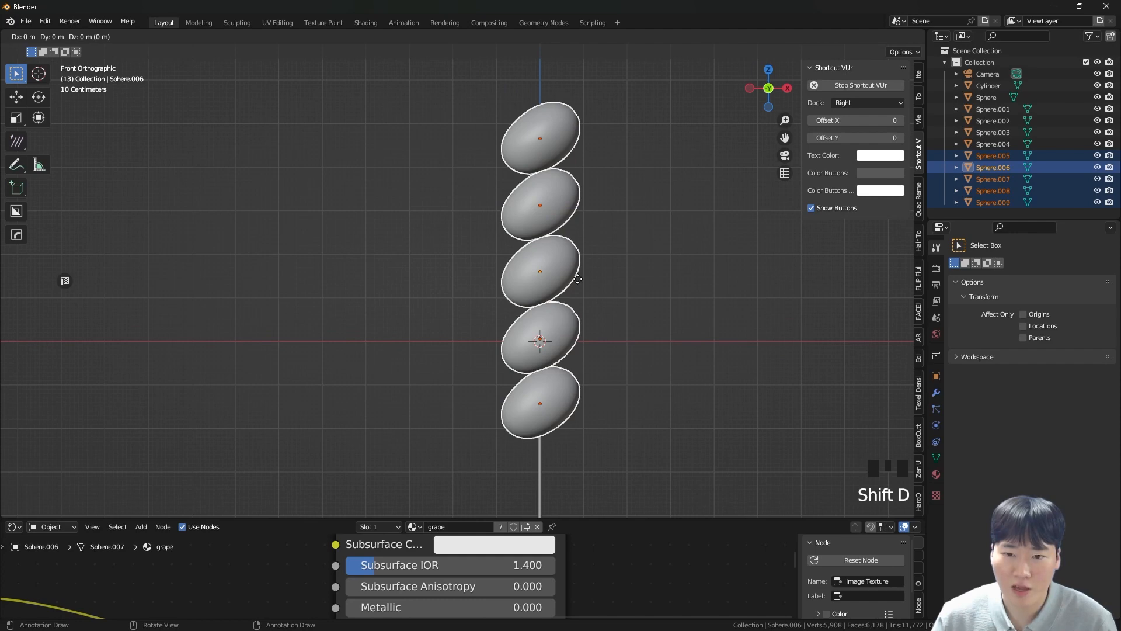
right_click(578, 279)
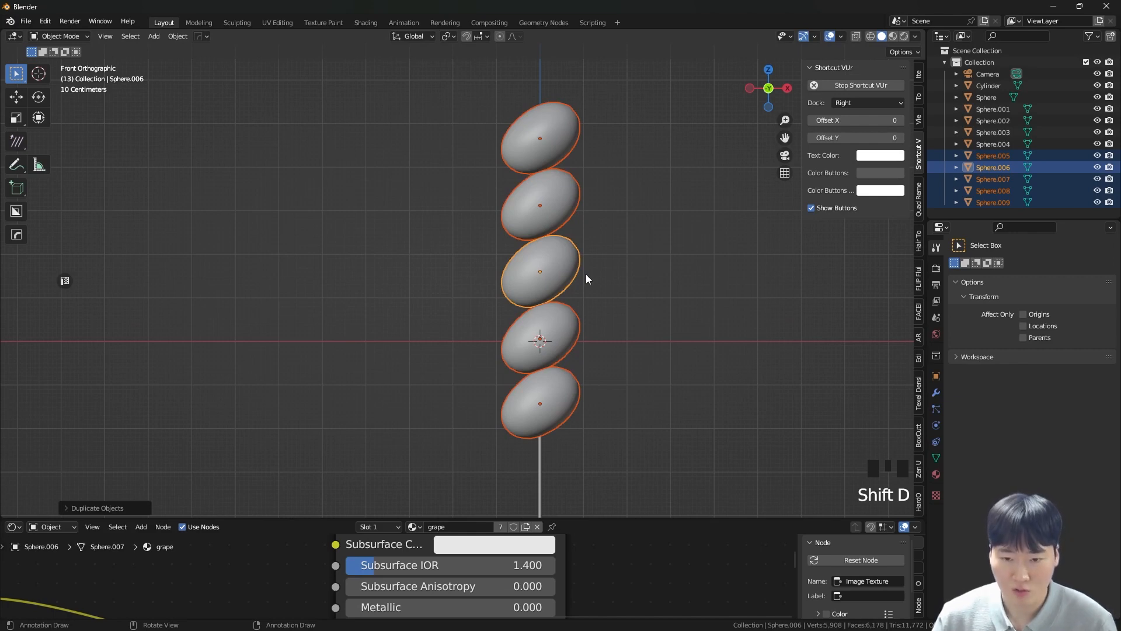
key("ctrl+j")
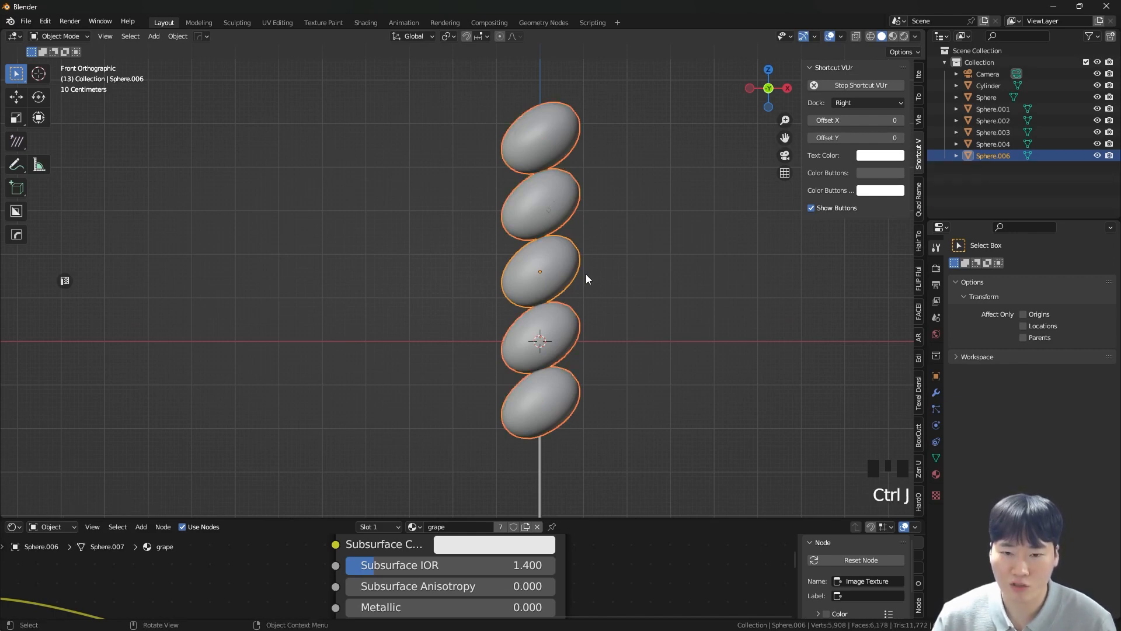
- Examine the surfaces where the joined copy overlaps the original grapes
scroll(582, 212, "up", 3)
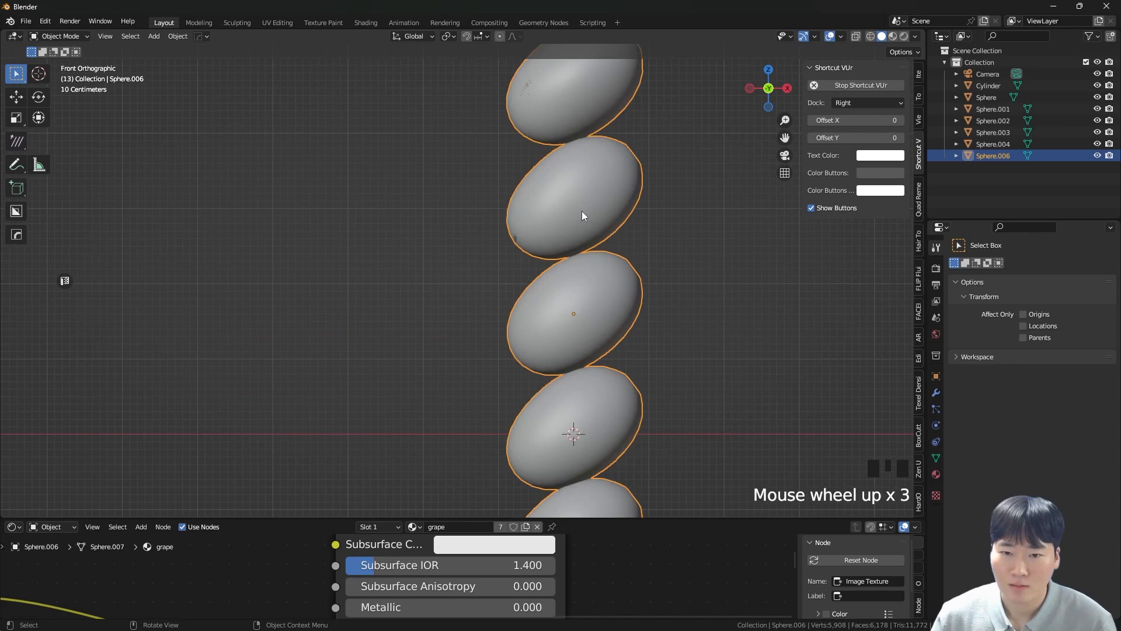
middle_click_drag(580, 206, 587, 223, "shift")
scroll(595, 239, "up", 5)
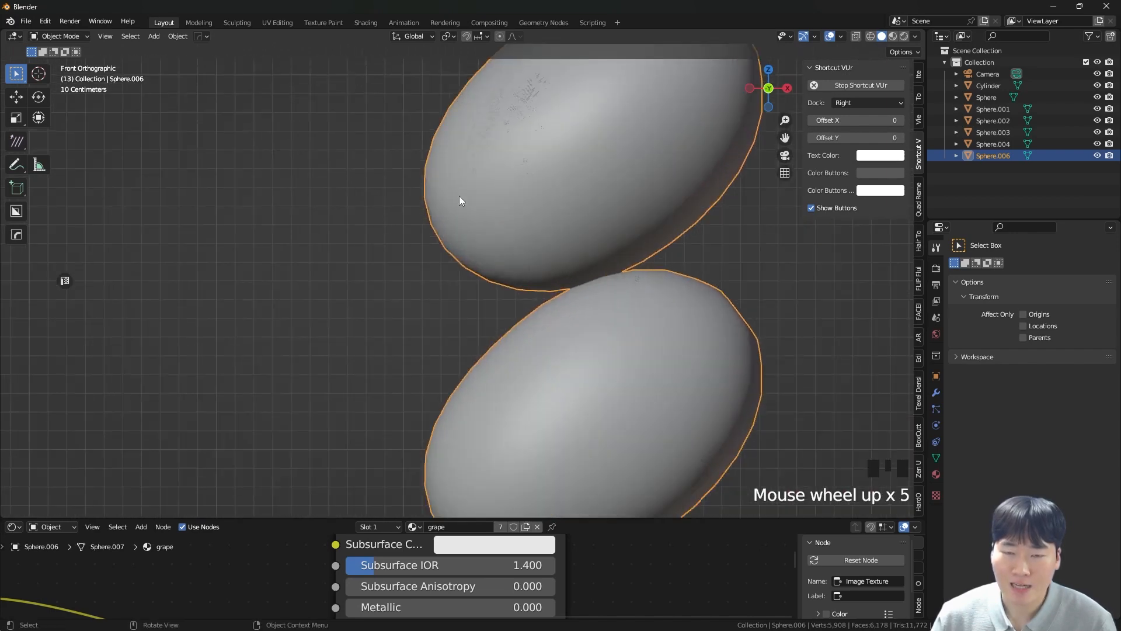
scroll(593, 309, "down", 6)
middle_click_drag(619, 368, 660, 175, "shift")
scroll(623, 397, "up", 6)
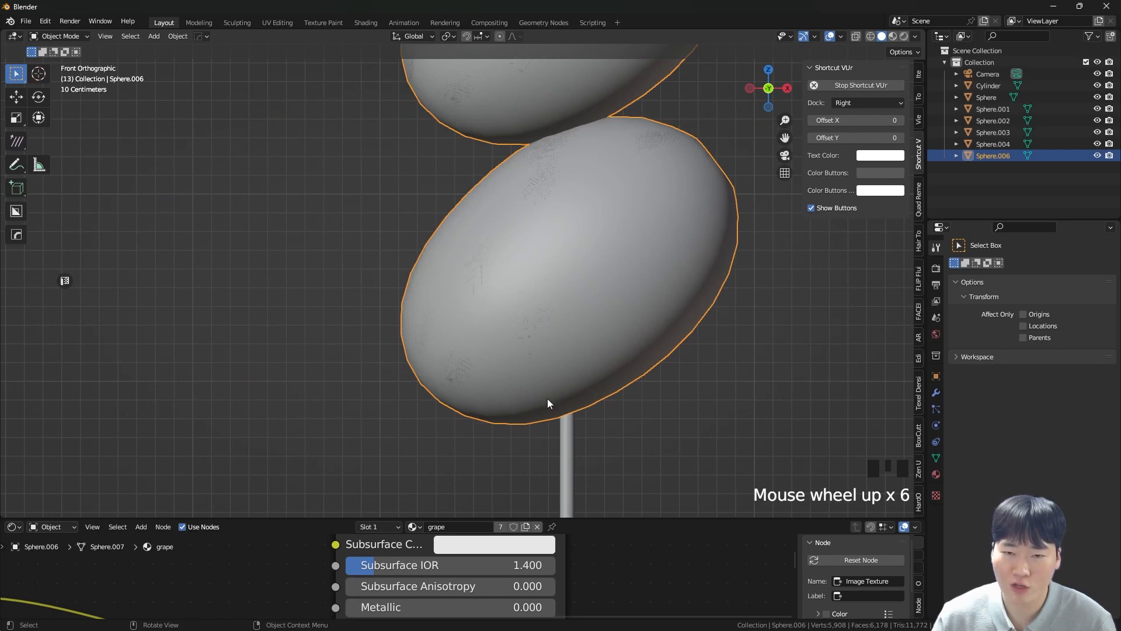
scroll(548, 398, "down", 7)
- Enter Sculpt Mode on the joined grapes, try a Draw Sharp stroke on the lower grapes, and undo it
key("Tab")
mouse_move(588, 401)
left_mouse_down()
mouse_move(590, 333)
mouse_move(597, 343)
left_mouse_up()
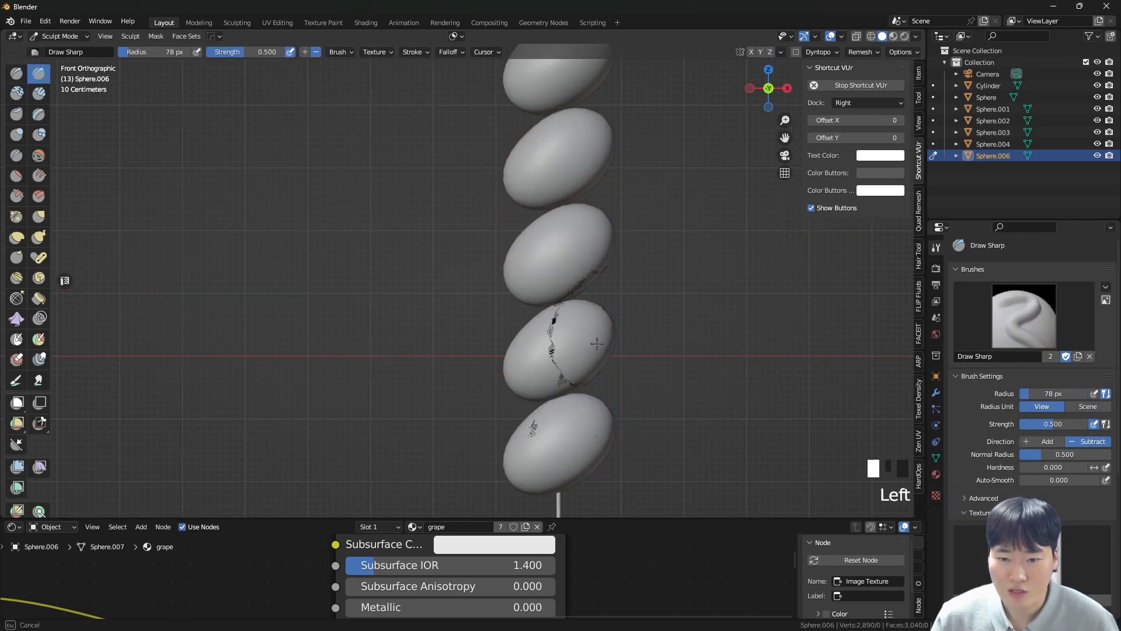
key("ctrl+z")
- Set the solid viewport shading color to Random
middle_click_drag(585, 309, 546, 289, "shift")
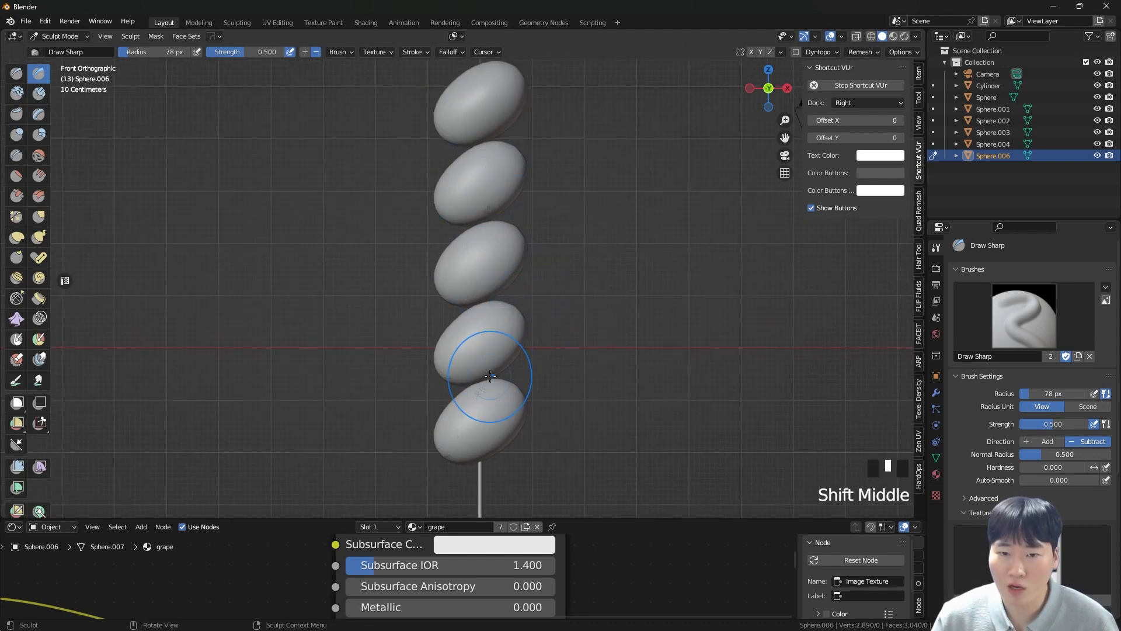
left_click(916, 37)
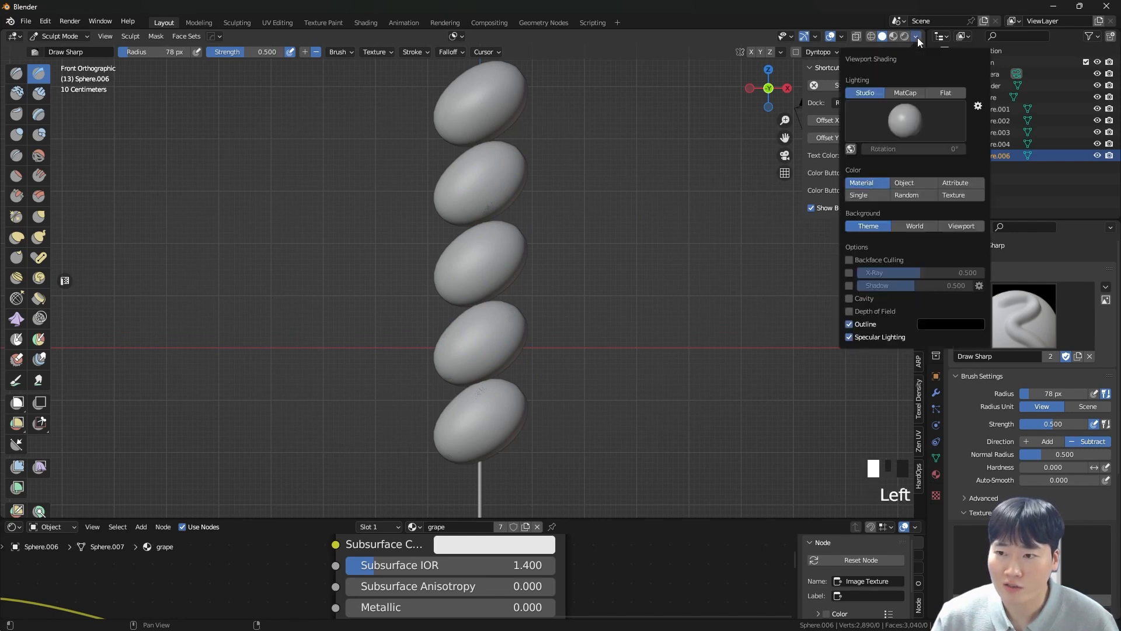
left_click(916, 195)
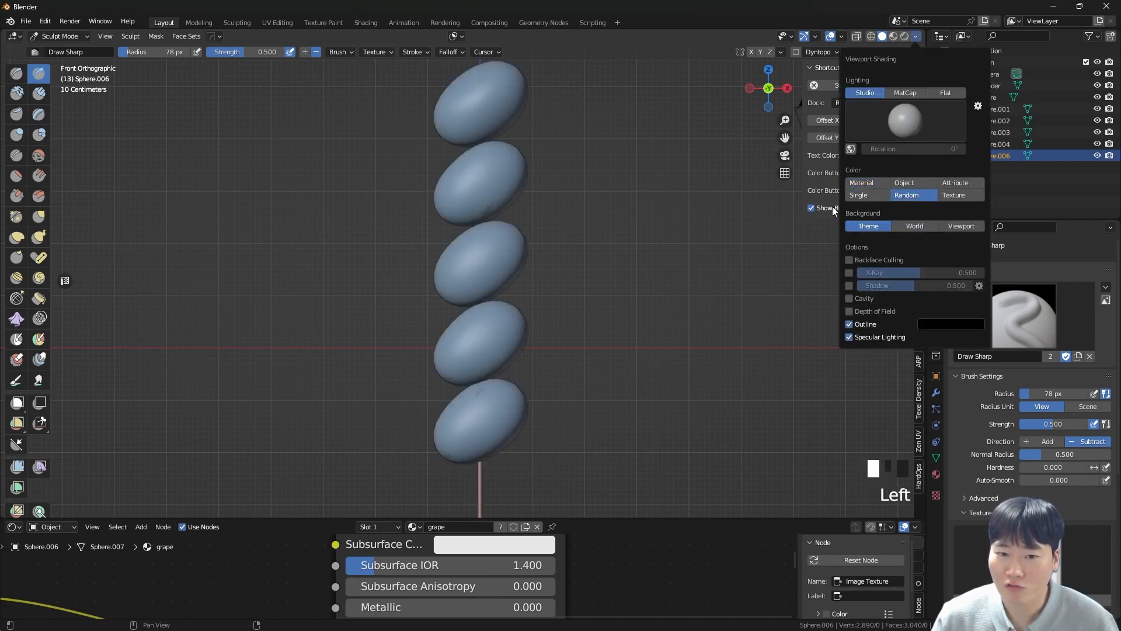
- Choose the Inflate/Deflate brush and, back in Object Mode, try moving the joined grapes off the originals
key("i")
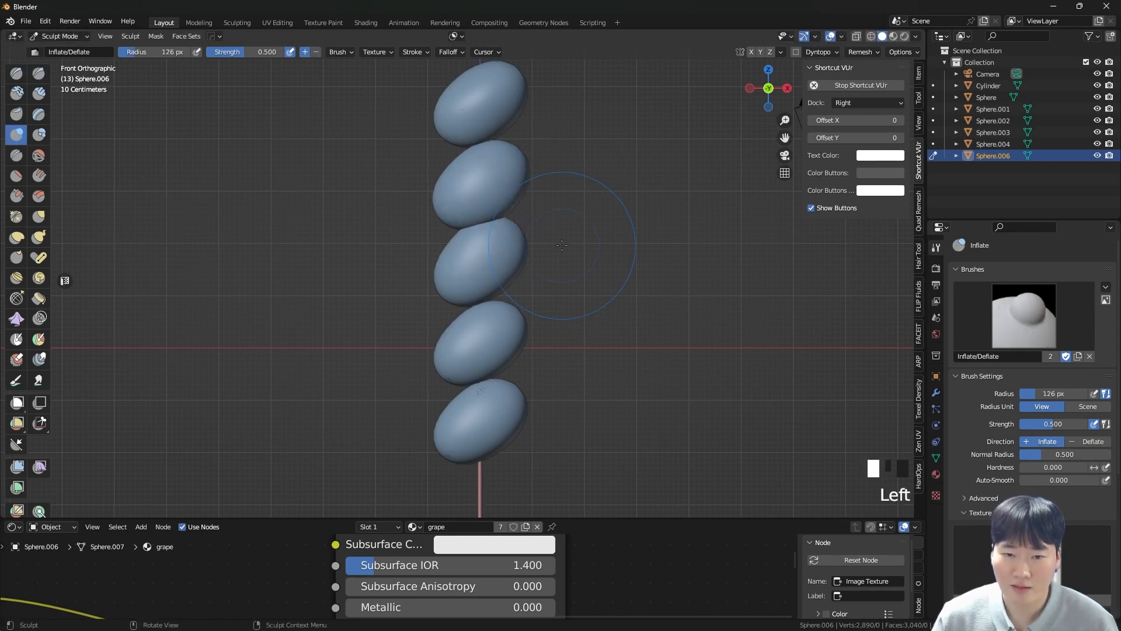
key("Tab")
key("g")
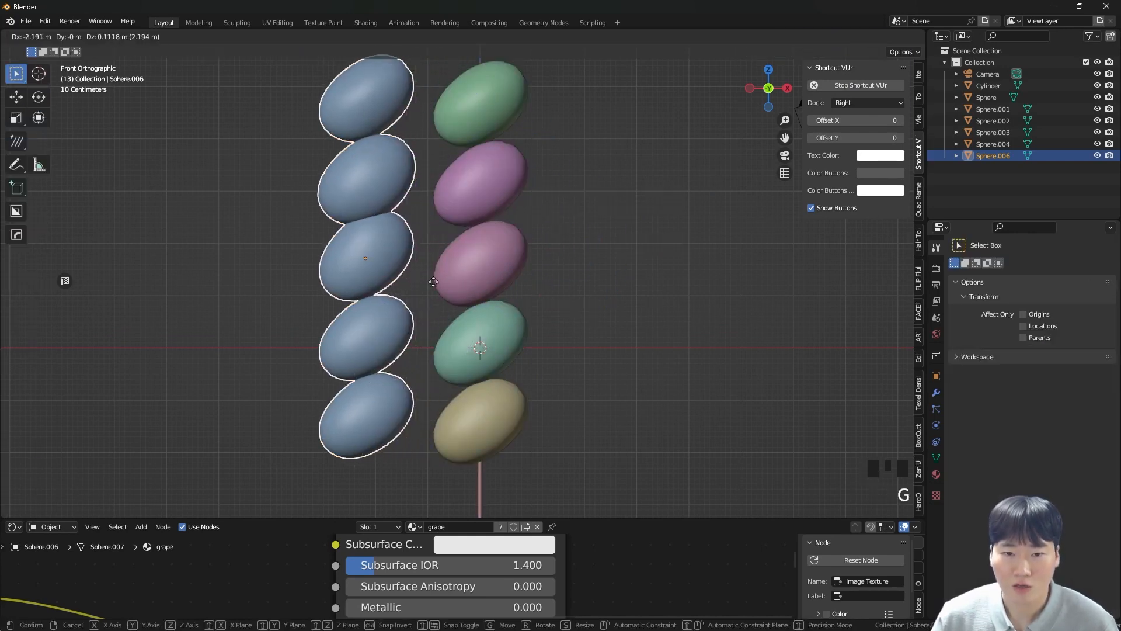
key("Escape")
- Set the viewport shading color to Object and give the joined grapes a blue-violet viewport display color
left_click(914, 36)
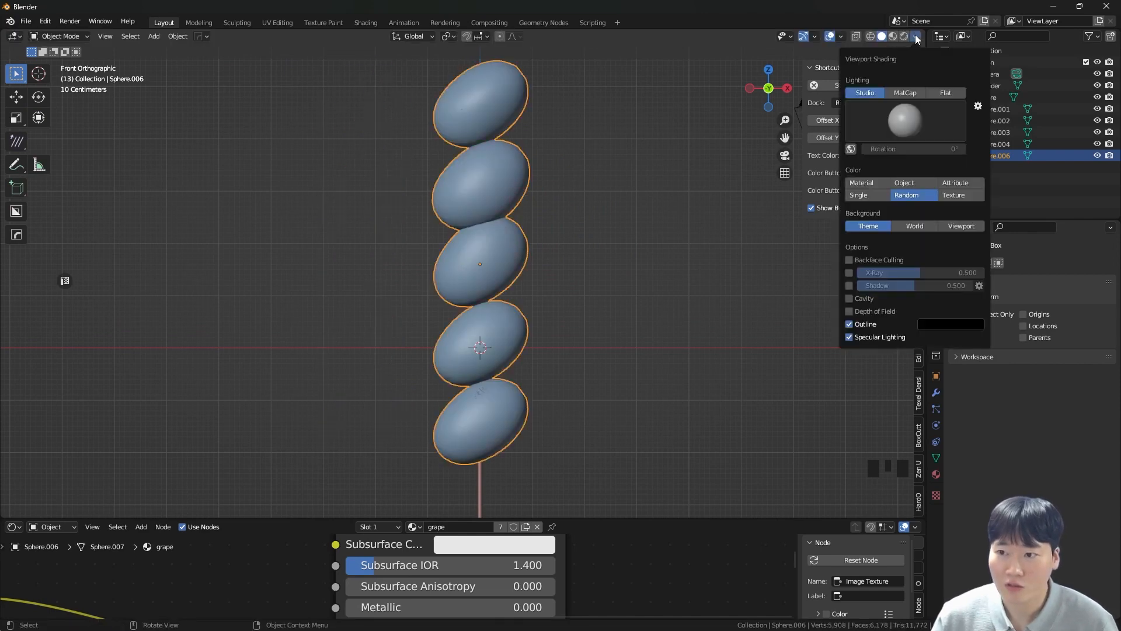
left_click(912, 185)
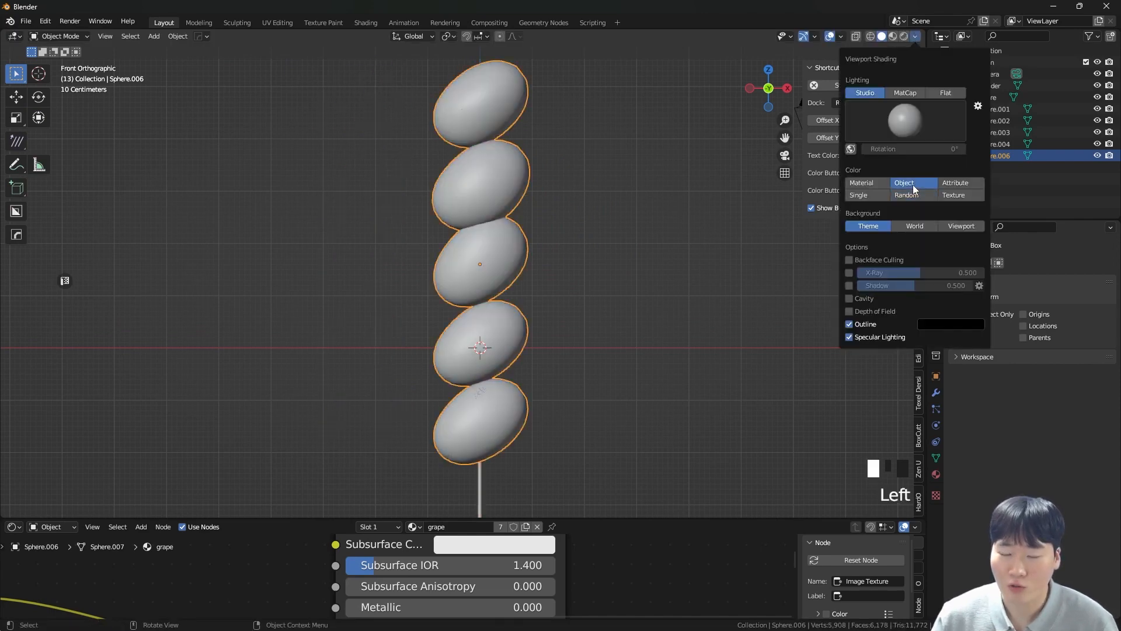
left_click(936, 376)
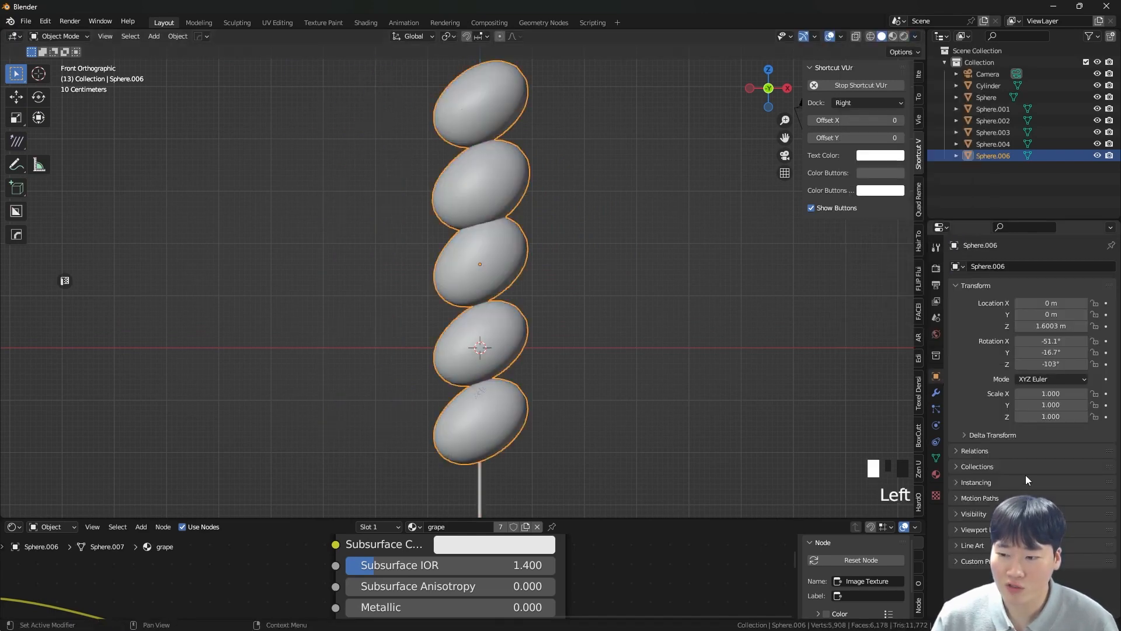
left_click(988, 528)
scroll(988, 528, "down", 3)
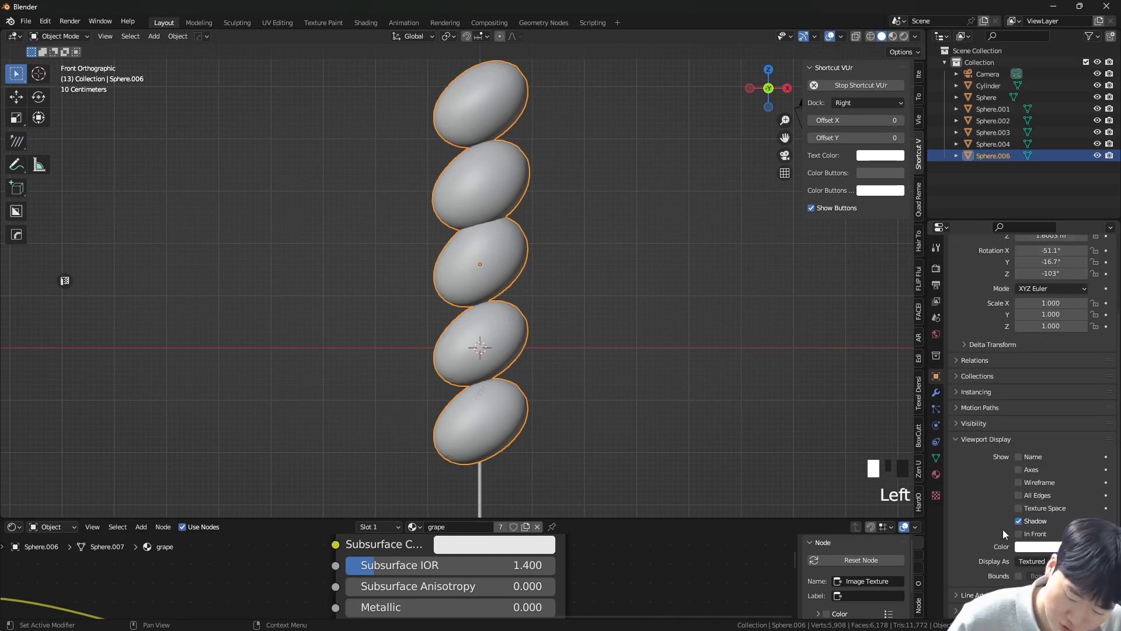
left_click(1032, 547)
left_click(1022, 407)
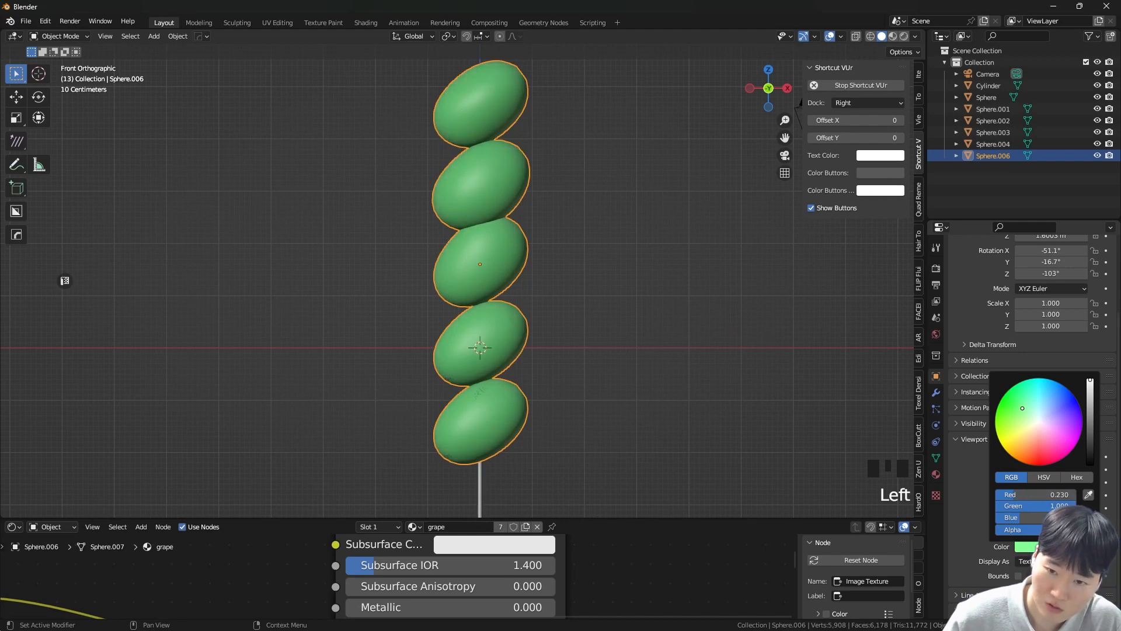
left_click_drag(1022, 407, 1056, 412)
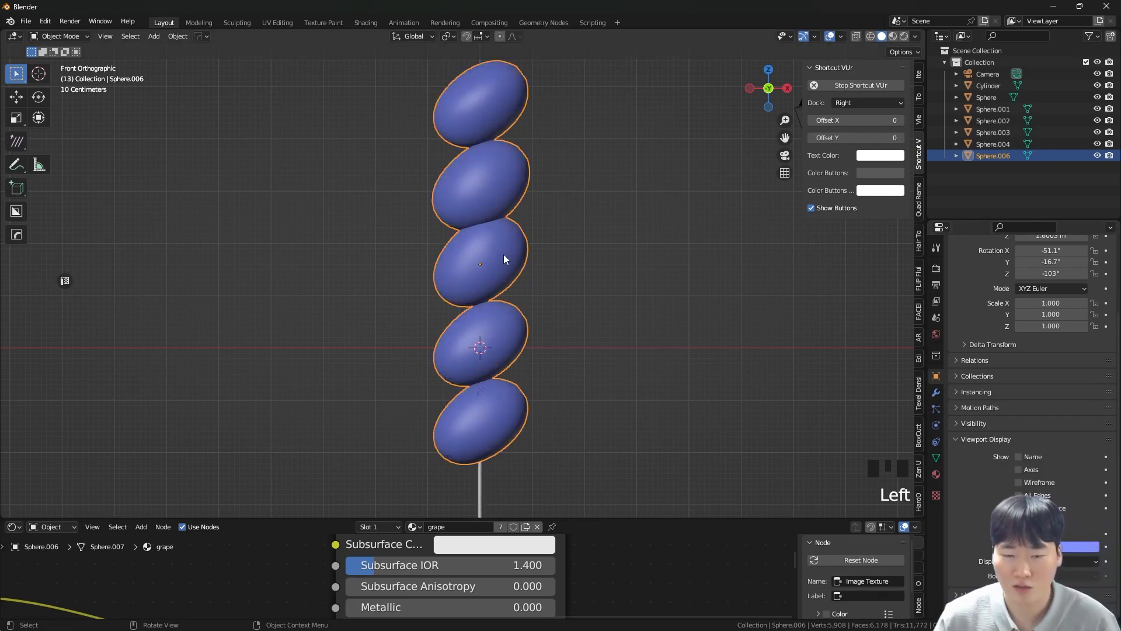
- Enter Sculpt Mode on the joined grapes and try Inflate strokes on the middle and top grapes, undoing the middle one
key("Tab")
scroll(503, 257, "up", 2)
mouse_move(503, 257)
left_mouse_down("shift")
mouse_move(493, 243)
mouse_move(417, 308)
mouse_move(514, 268)
left_mouse_up("shift")
key("ctrl+z")
key("ctrl+z")
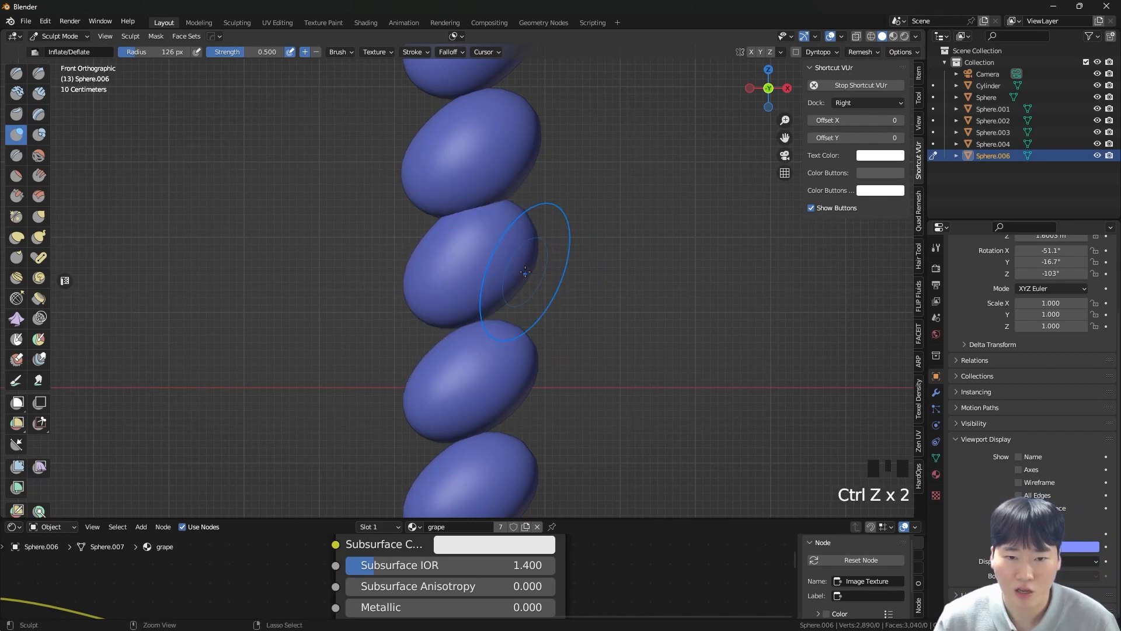
scroll(524, 271, "down", 3)
middle_click_drag(546, 245, 588, 251, "shift")
left_click(526, 156)
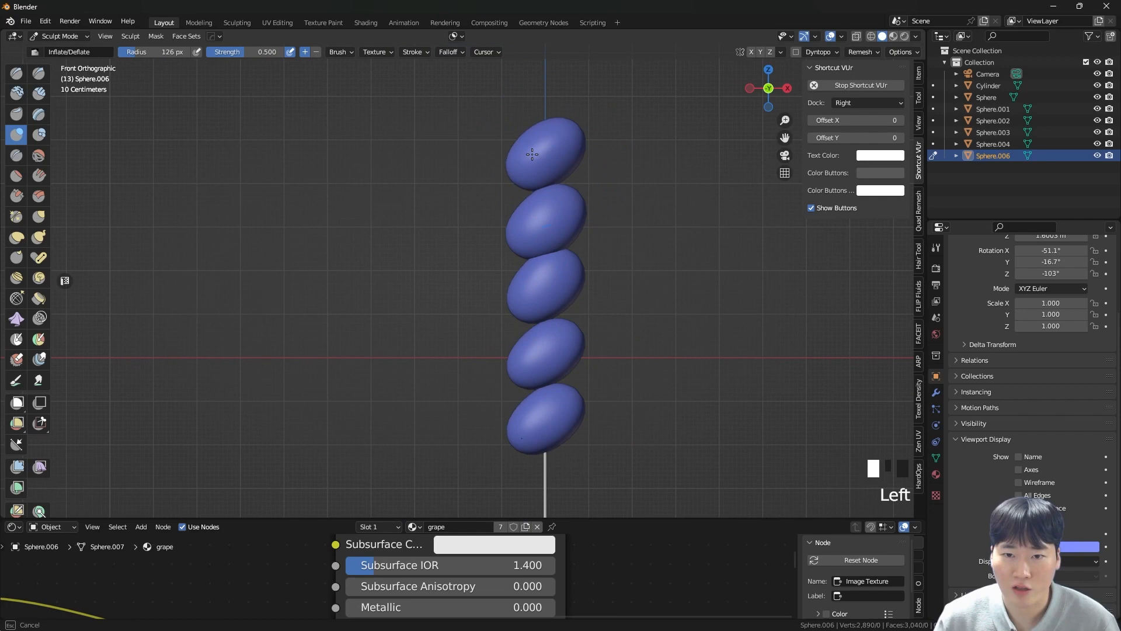
left_click(917, 36)
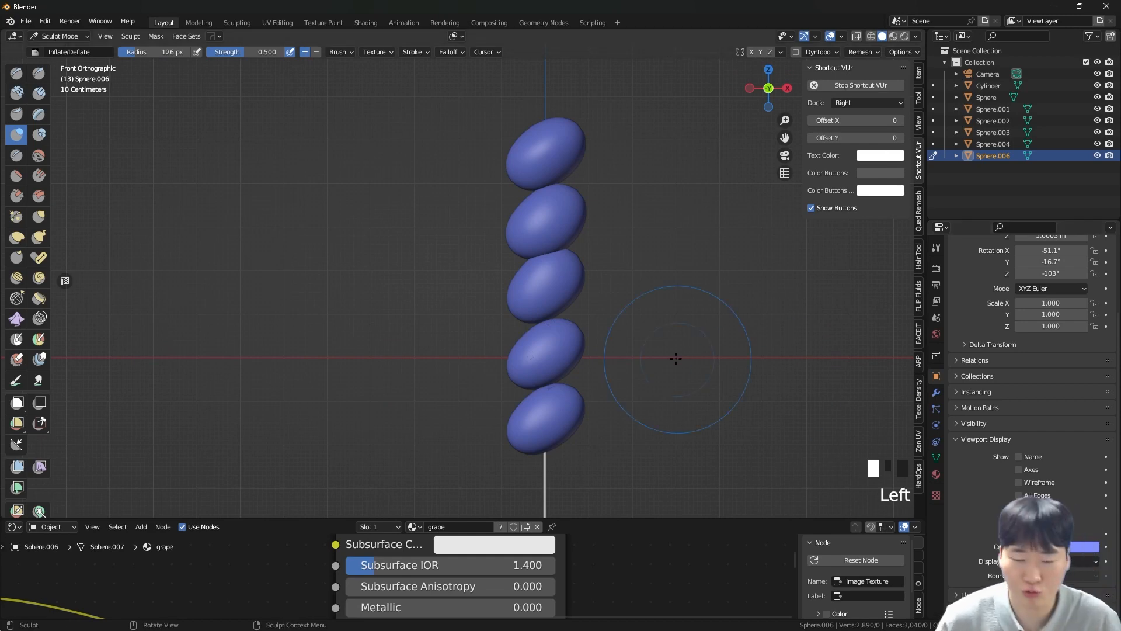
- Examine the overlapping mesh where neighbouring grapes meet, in Edit Mode with X-ray on
scroll(560, 262, "up", 13)
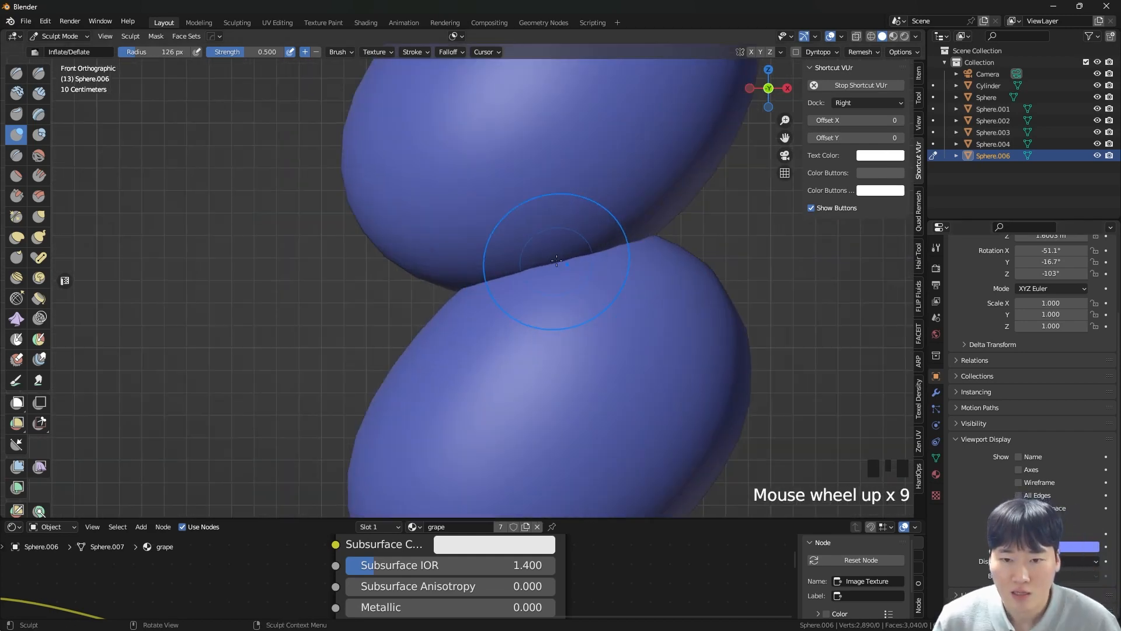
scroll(561, 269, "down", 6)
key("ctrl+Tab")
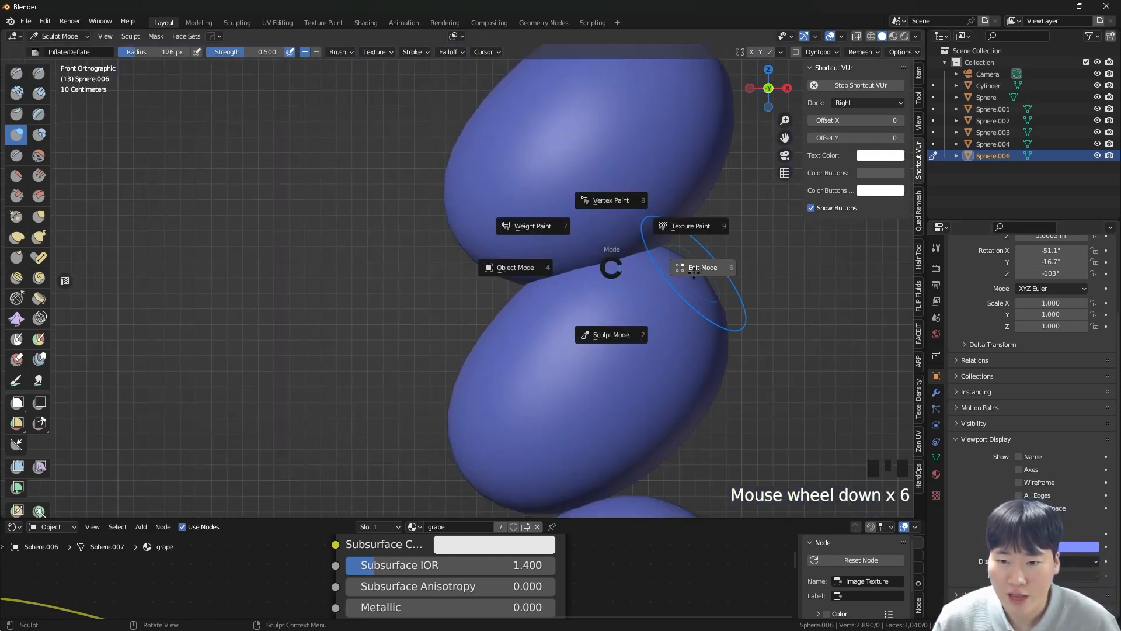
key("Tab")
key("alt+z")
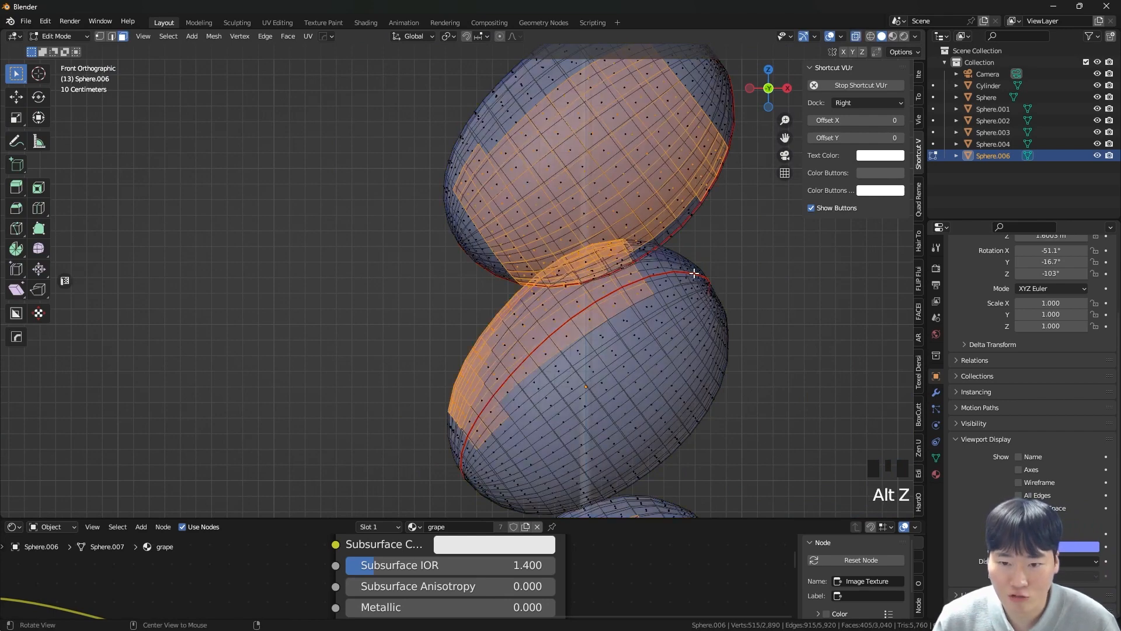
scroll(609, 260, "up", 3)
scroll(609, 260, "down", 4)
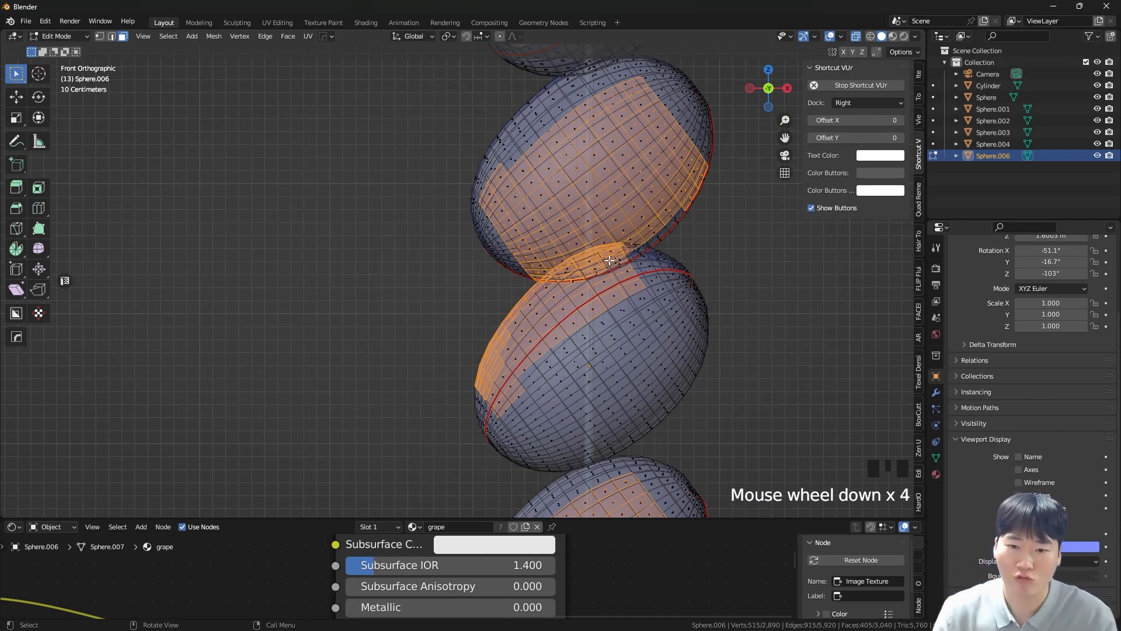
scroll(614, 266, "up", 6)
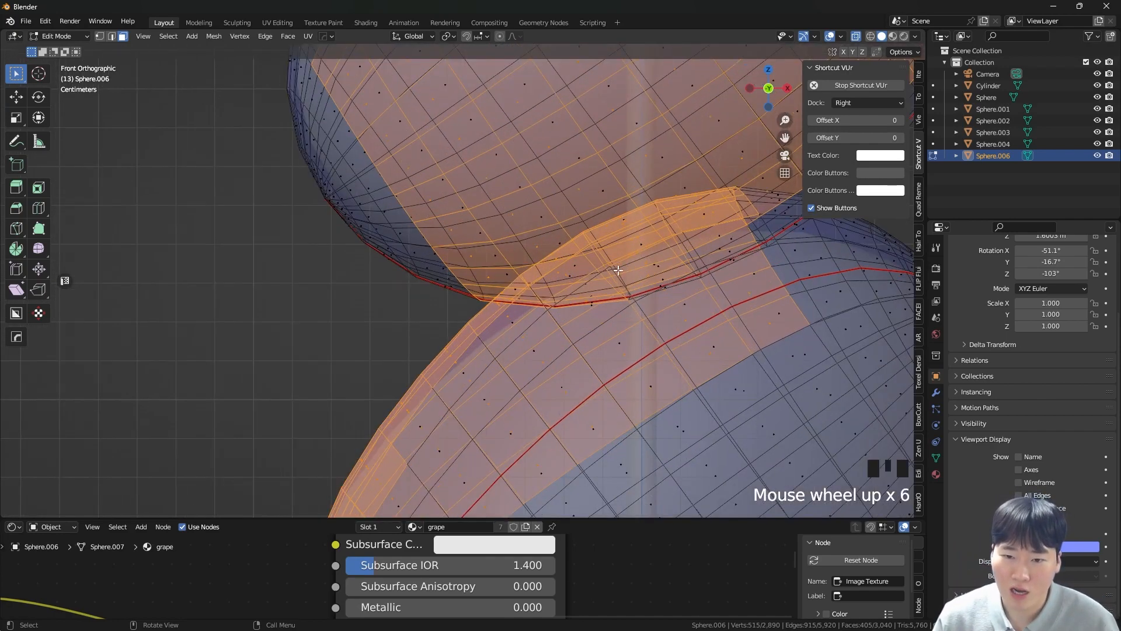
scroll(631, 302, "down", 10)
middle_click_drag(631, 301, 625, 243, "shift")
- Return to Sculpt Mode and check how the voxel size grid is oriented on the joined grapes
key("ctrl+Tab")
key("r")
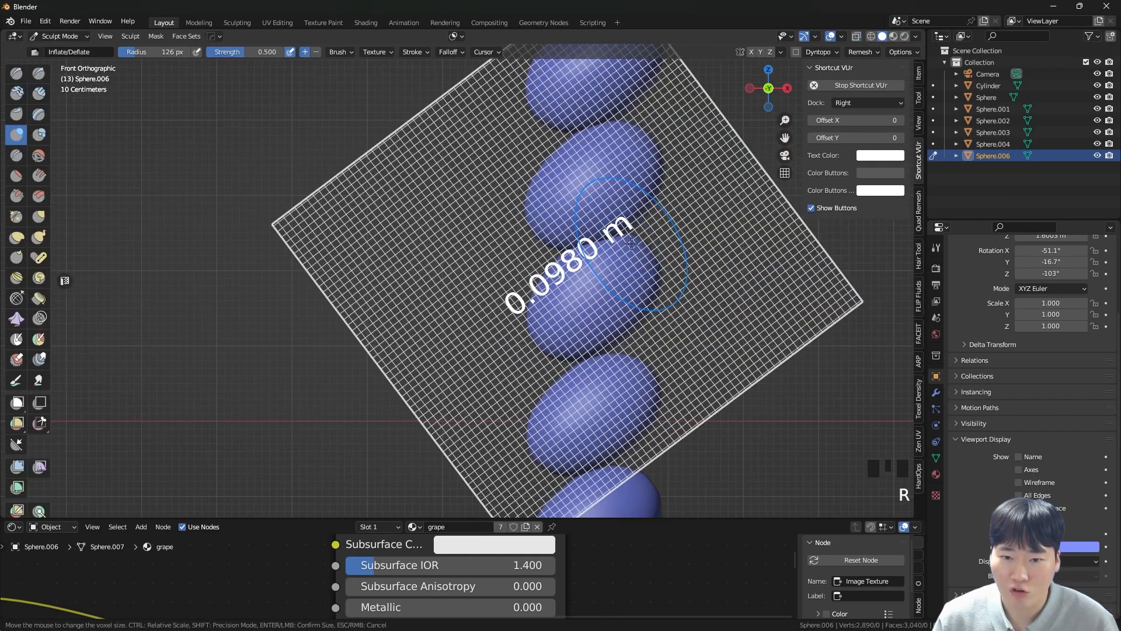
left_click(630, 256)
scroll(630, 257, "down", 2)
middle_click_drag(630, 255, 604, 219, "shift")
- Show the joined grapes' transform values in Object Mode and apply their rotation
key("Tab")
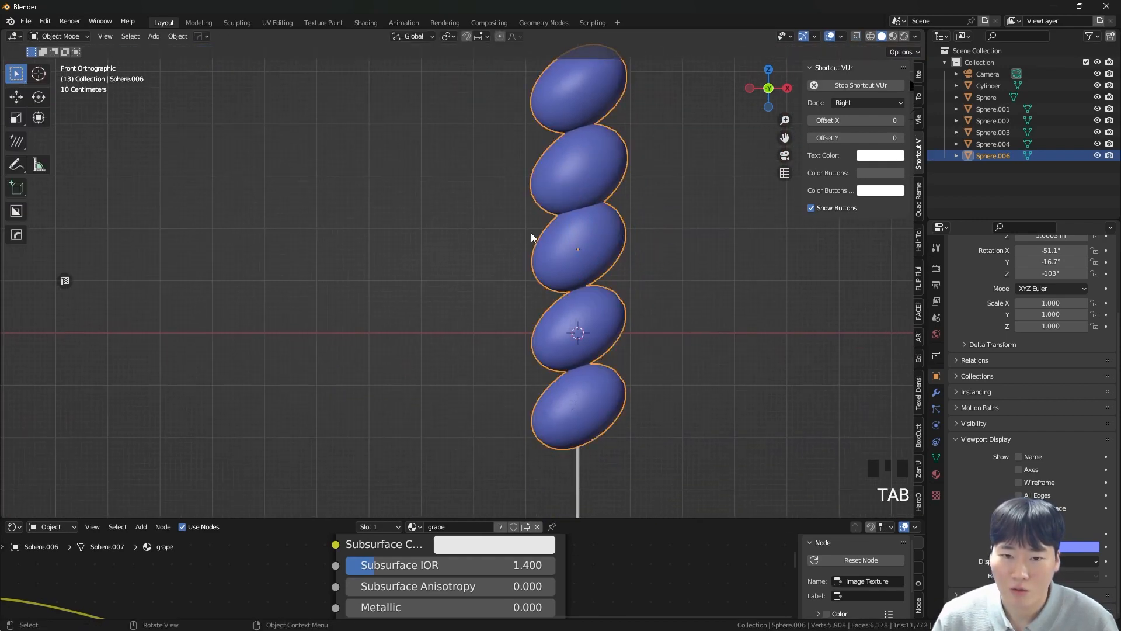
left_click(915, 72)
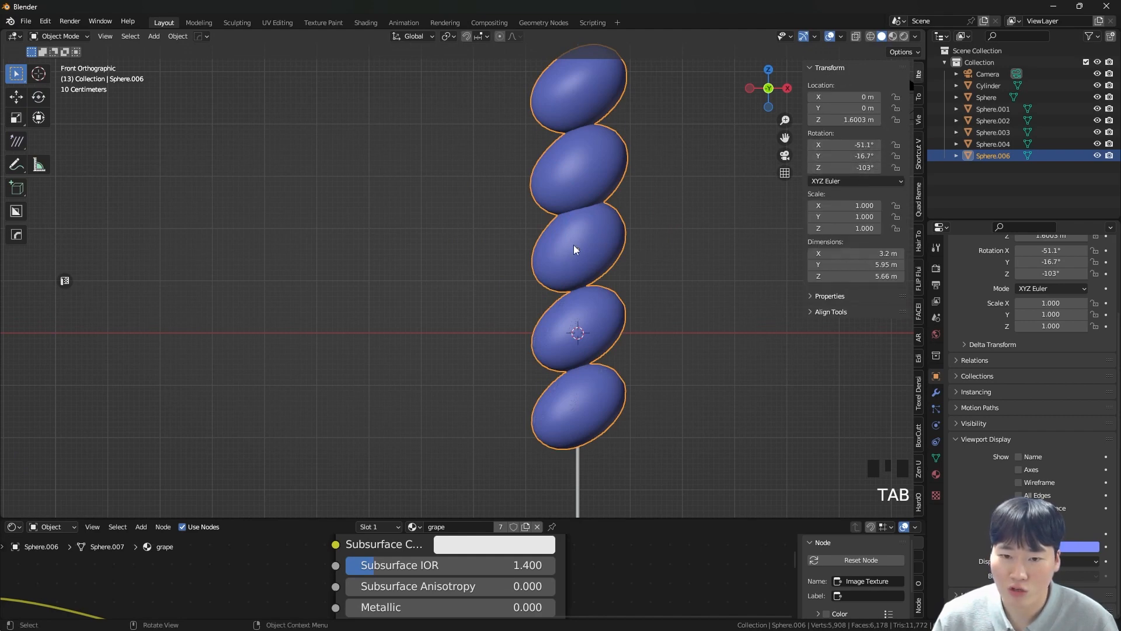
key("ctrl+a")
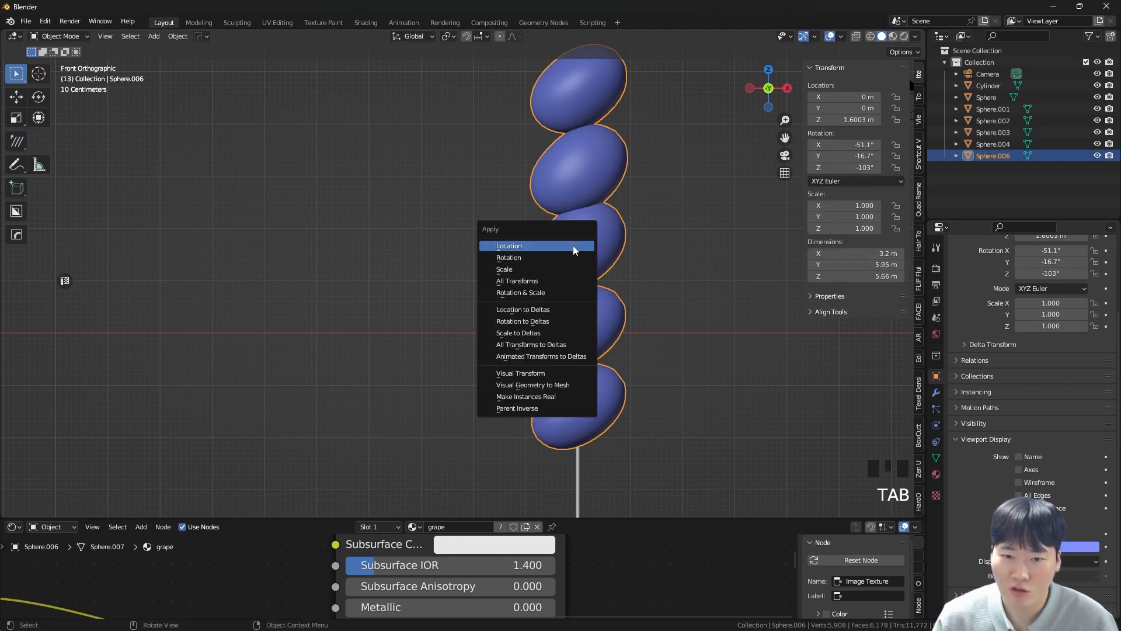
left_click(572, 257)
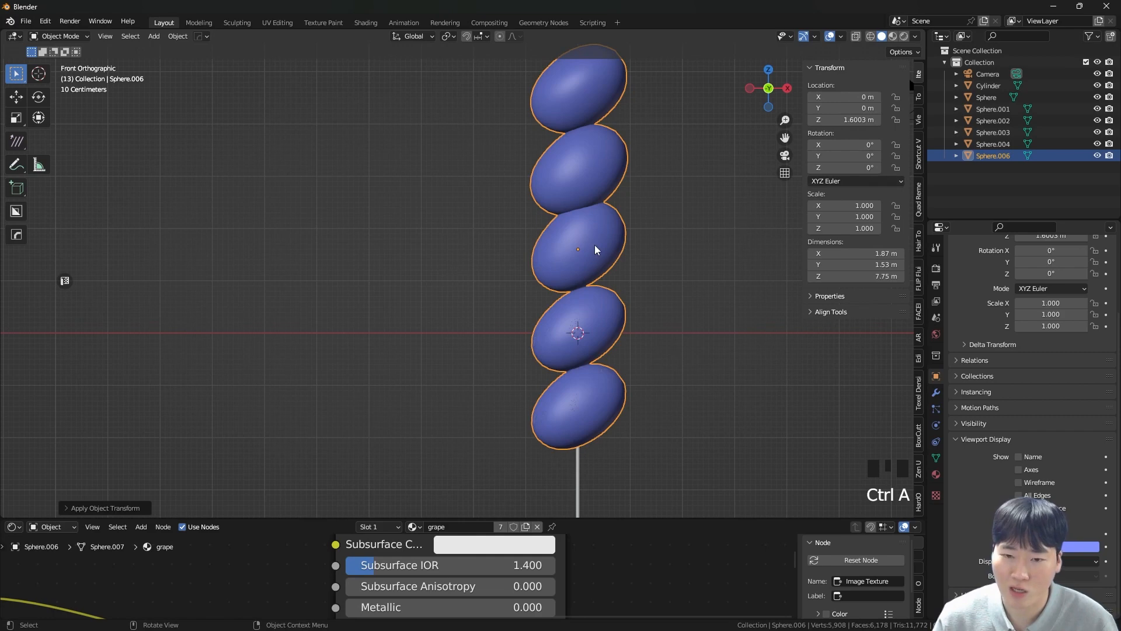
- Re-enter Sculpt Mode on the joined grapes and check the voxel grid's alignment with the applied rotation
key("ctrl+Tab")
left_click(592, 312)
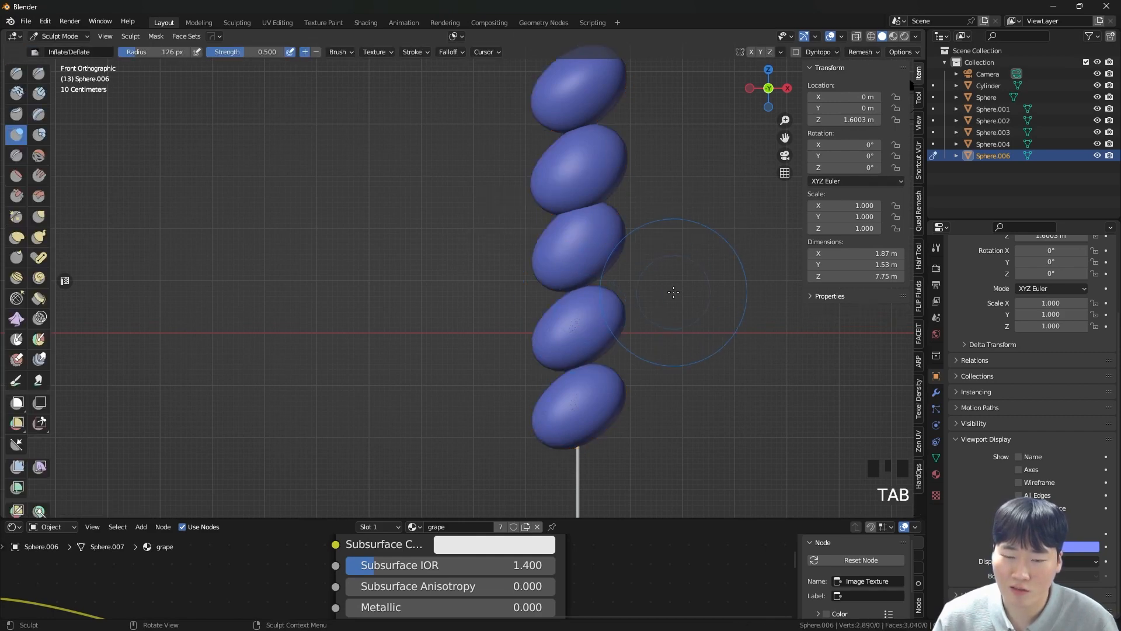
key("r")
left_click(689, 290)
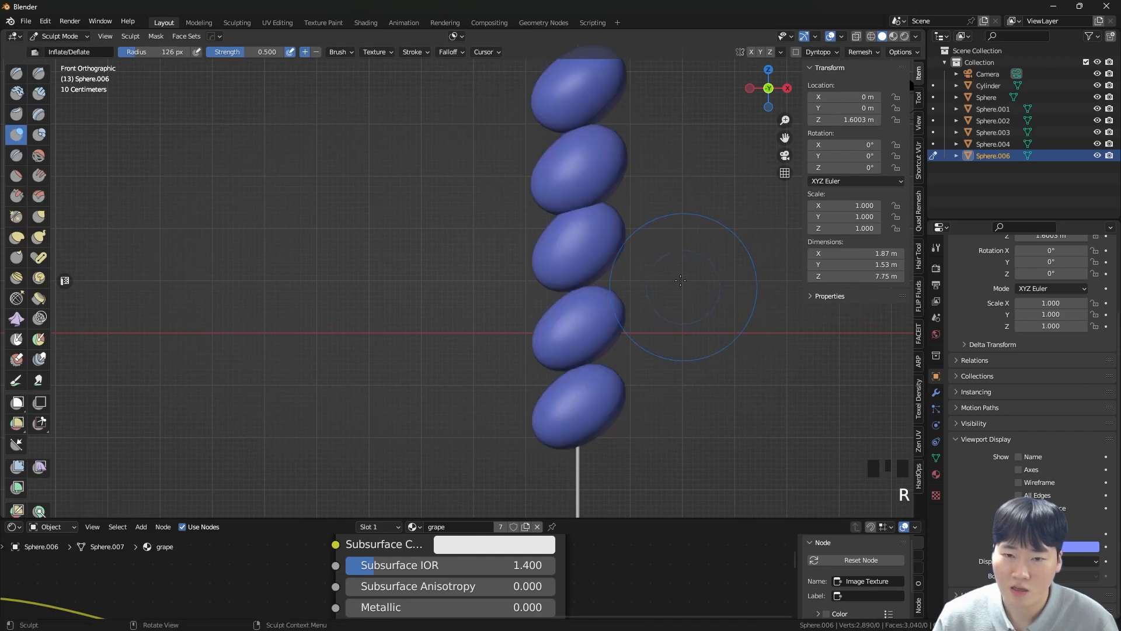
left_click_drag(543, 343, 752, 125)
right_click_drag(752, 125, 456, 277)
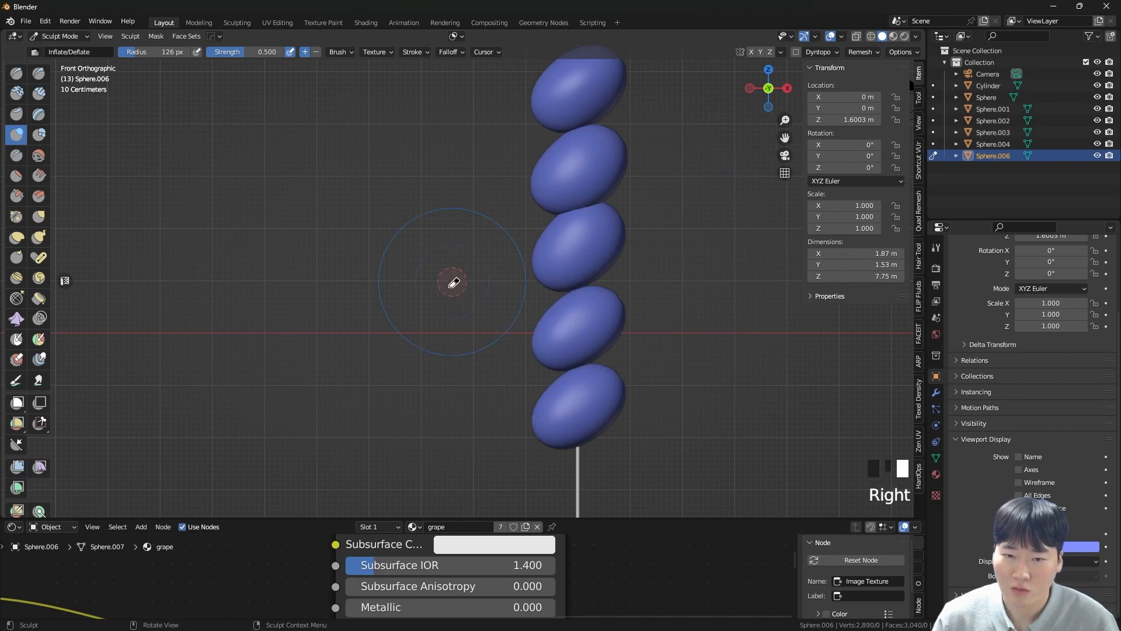
- Set the voxel size to about 0.0855 m and voxel remesh the joined grapes
middle_click_drag(653, 295, 678, 340, "shift")
key("r")
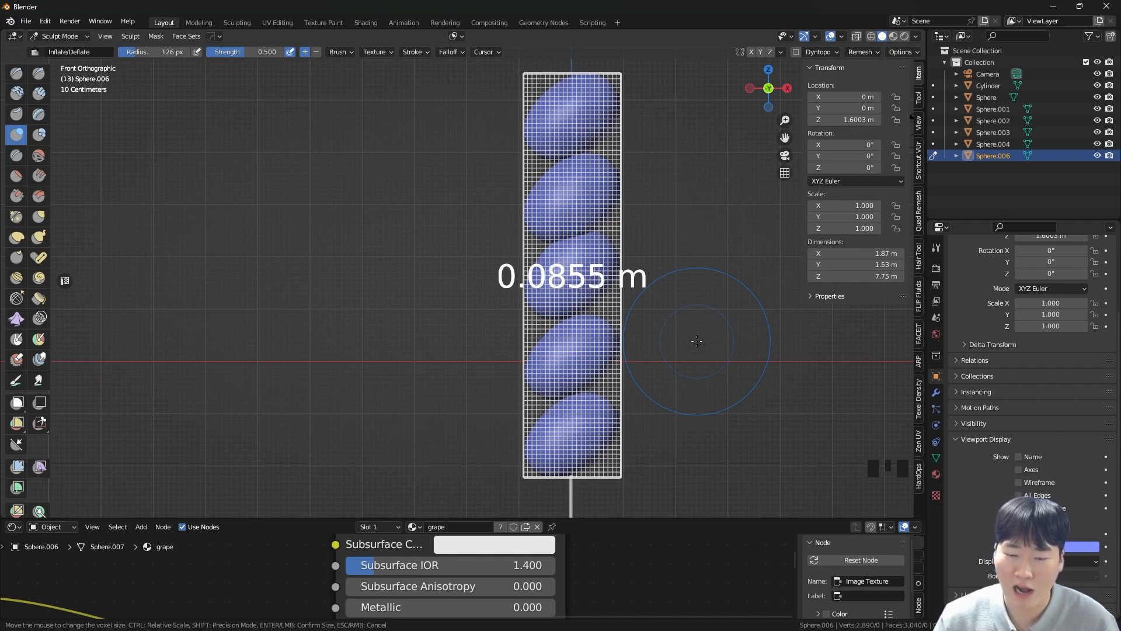
left_click(696, 341)
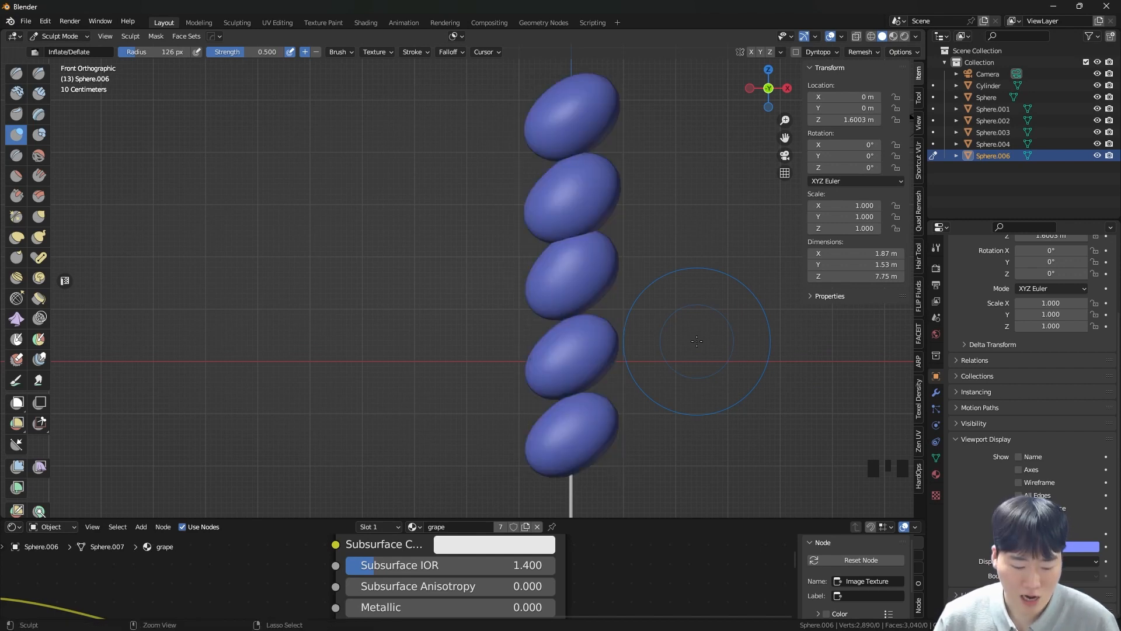
key("ctrl+r")
scroll(659, 340, "up", 4)
scroll(659, 340, "down", 4)
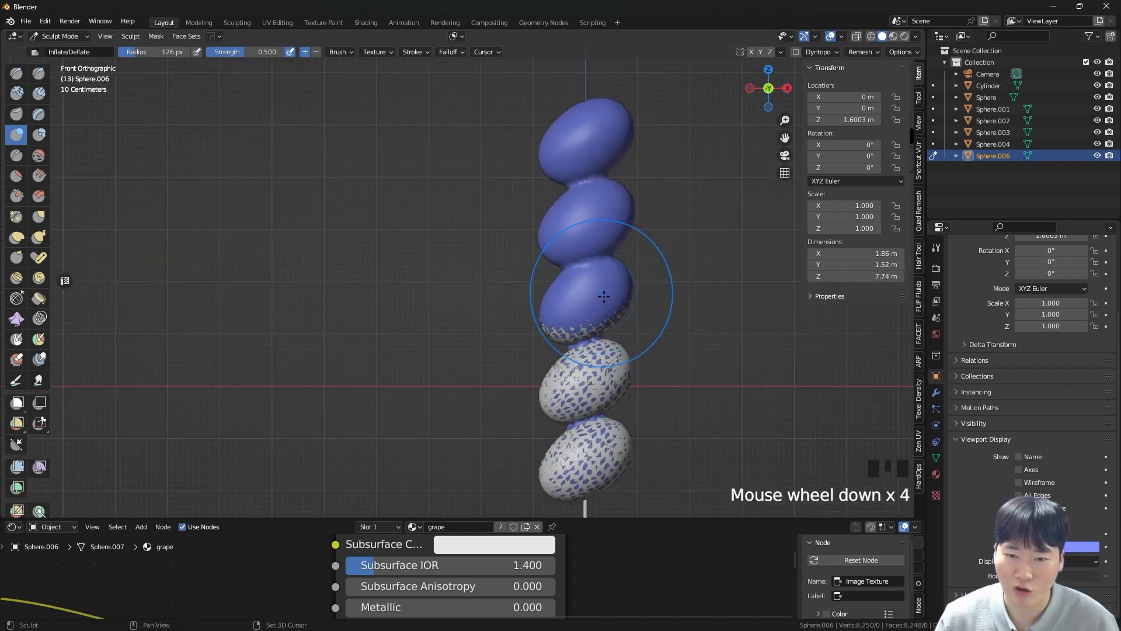
middle_click_drag(663, 286, 668, 275, "shift")
- Reduce the voxel size slightly, remesh the joined grapes more finely, and inspect the lower grapes
key("r")
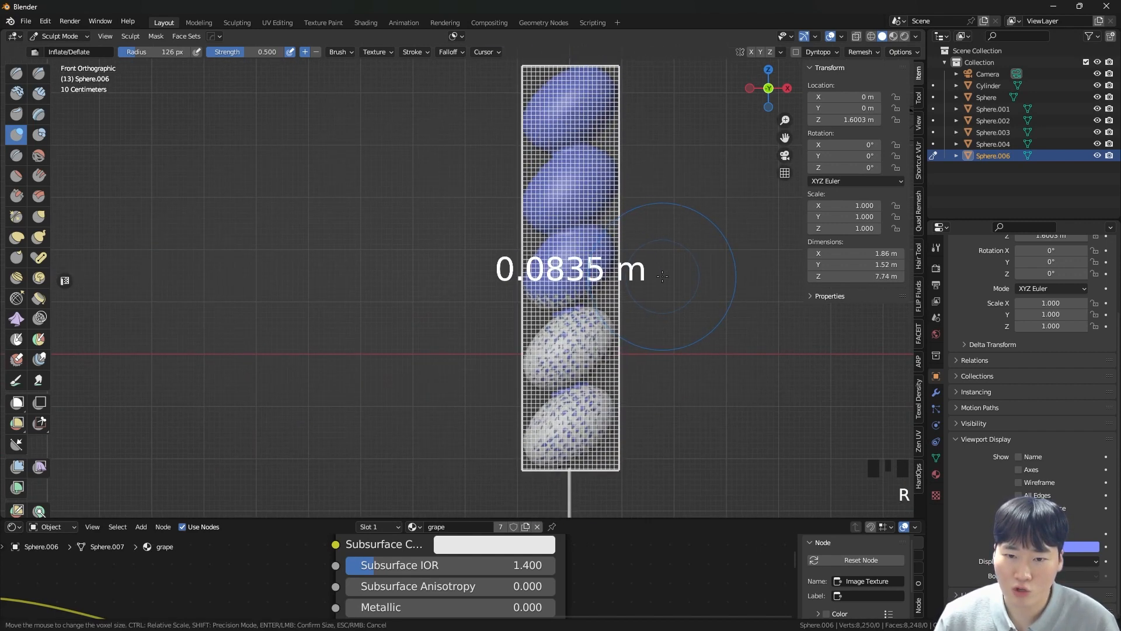
left_click(668, 275)
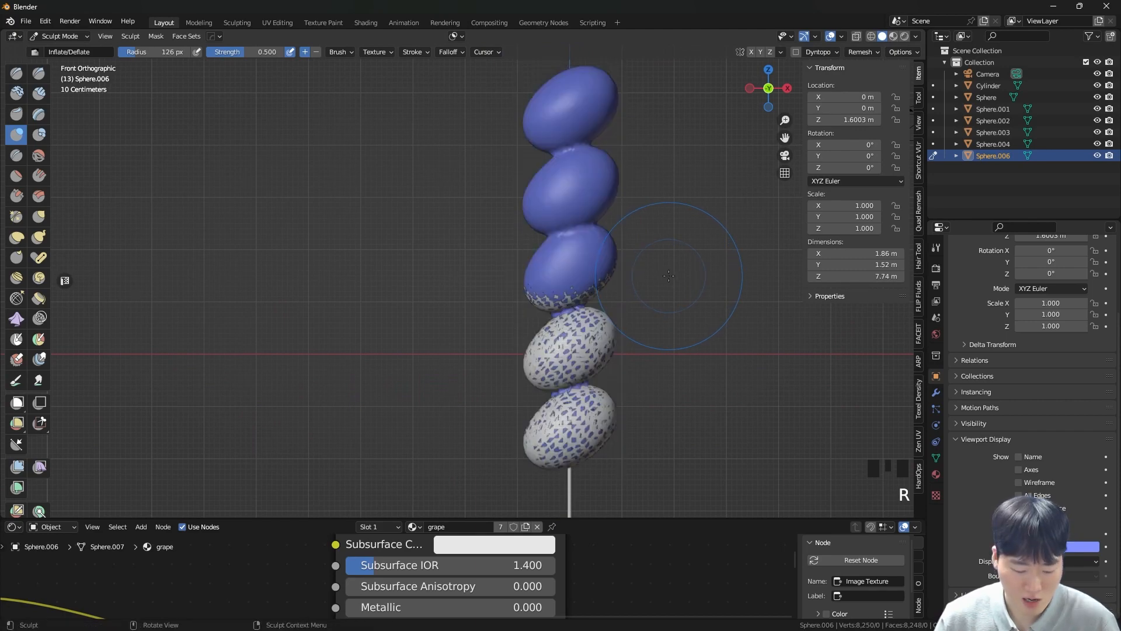
scroll(584, 257, "up", 4)
scroll(588, 251, "down", 5)
middle_click_drag(578, 450, 583, 351, "shift")
scroll(582, 351, "up", 4)
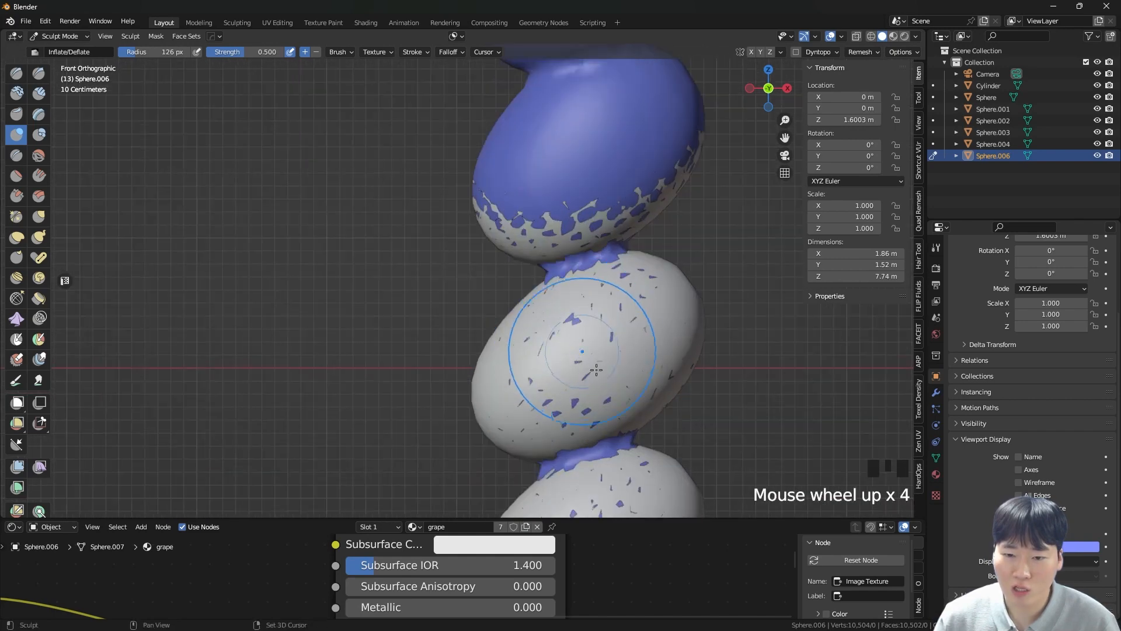
- Enlarge the Inflate brush radius to 238 px and inflate the lower-middle grapes over the originals showing through
scroll(621, 350, "down", 1, "shift")
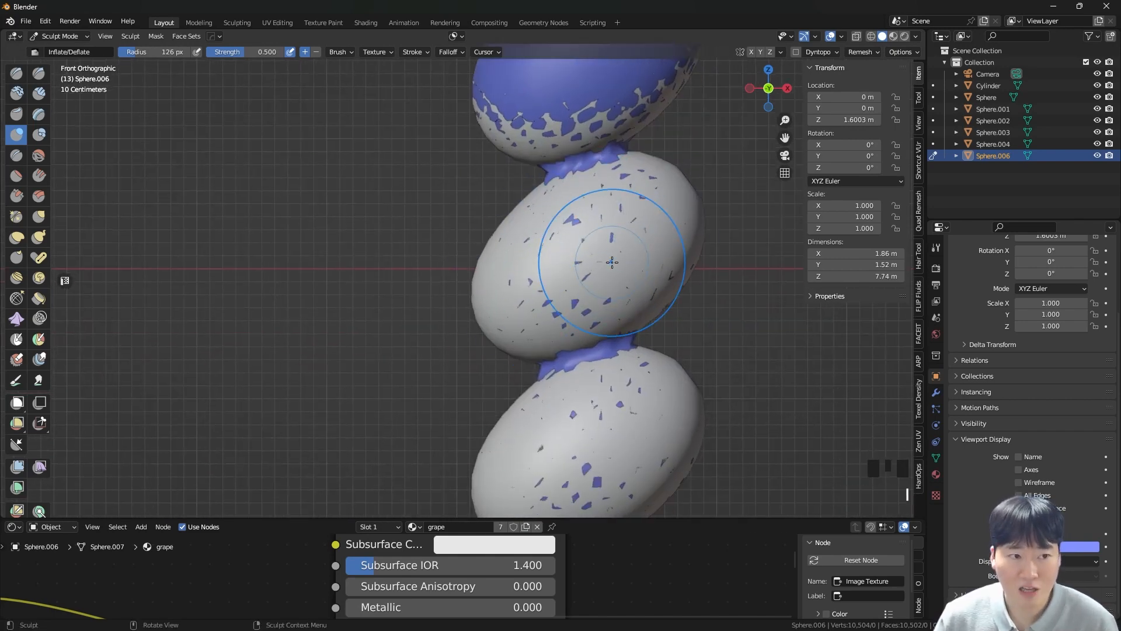
key("f")
left_click(677, 238)
left_click_drag(648, 197, 630, 222)
mouse_move(595, 257)
left_mouse_down()
mouse_move(526, 318)
mouse_move(530, 191)
mouse_move(519, 134)
left_mouse_up()
left_click_drag(518, 129, 518, 133)
- Inflate the front of the lowest grape until it covers the original beneath it
scroll(534, 178, "down", 4)
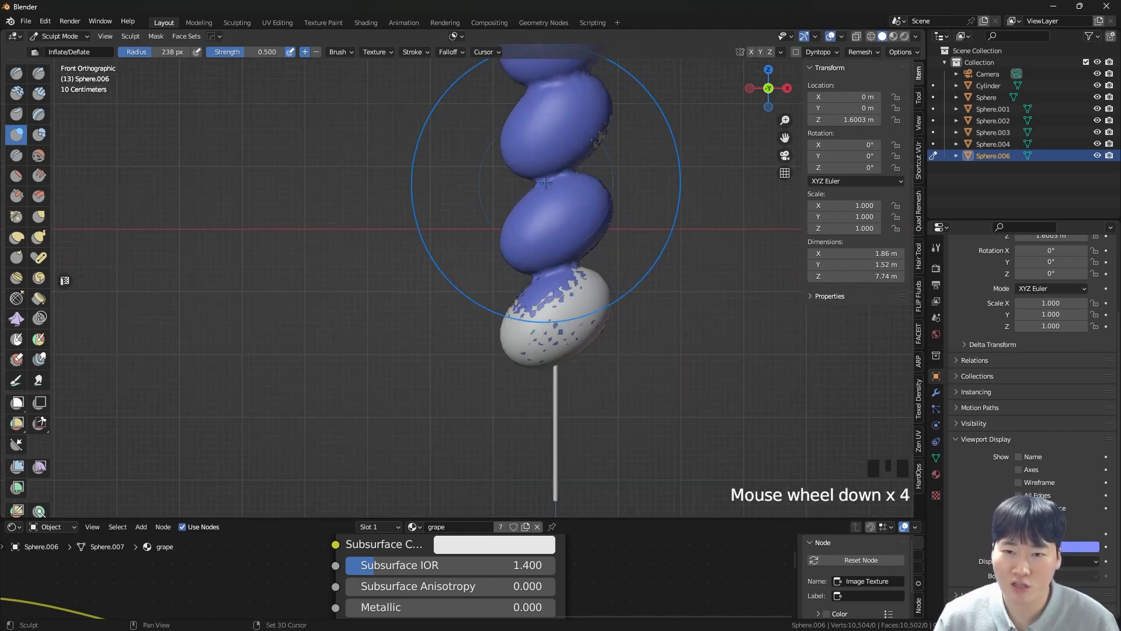
middle_click_drag(545, 197, 552, 306, "shift")
left_click(551, 307)
left_click_drag(550, 418, 550, 451)
left_click_drag(558, 433, 564, 418)
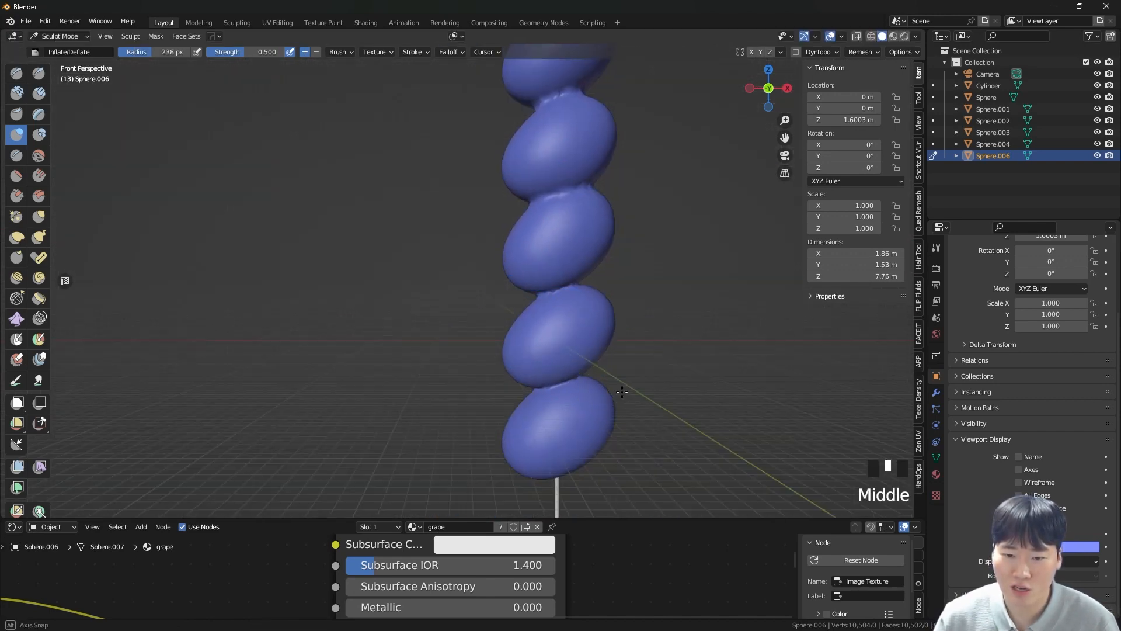
- Inflate the grapes along another side of the stack and inspect the crease between two grapes
middle_click_drag(632, 338, 433, 301)
mouse_move(609, 336)
left_mouse_down()
mouse_move(595, 210)
mouse_move(607, 157)
left_mouse_up()
middle_click_drag(607, 156, 554, 234, "shift")
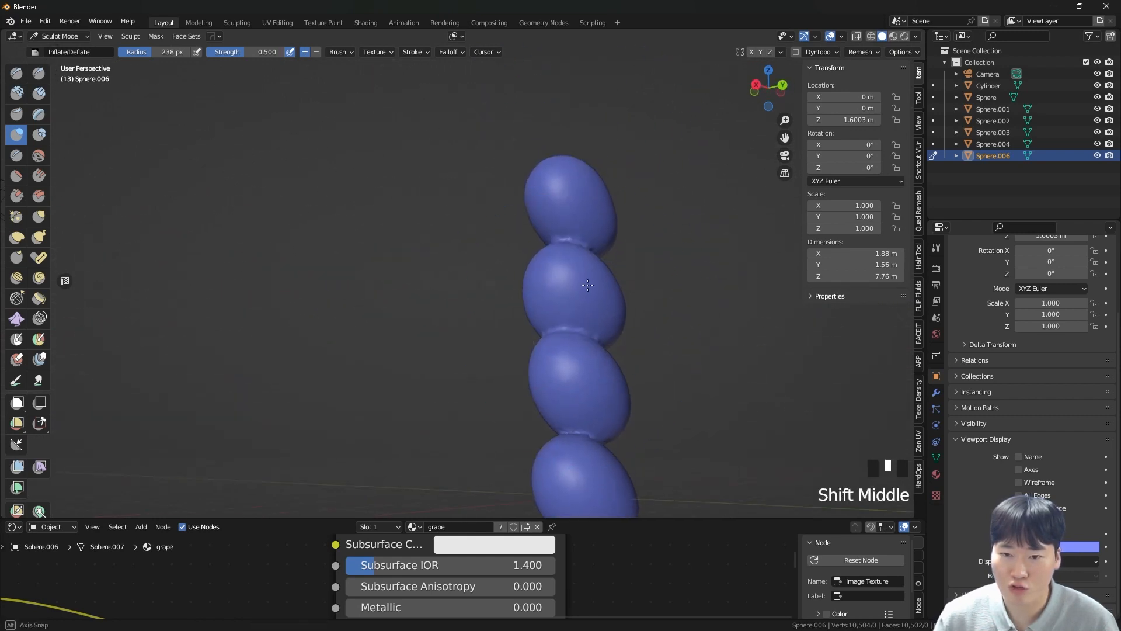
scroll(555, 233, "up", 12)
scroll(554, 233, "down", 5)
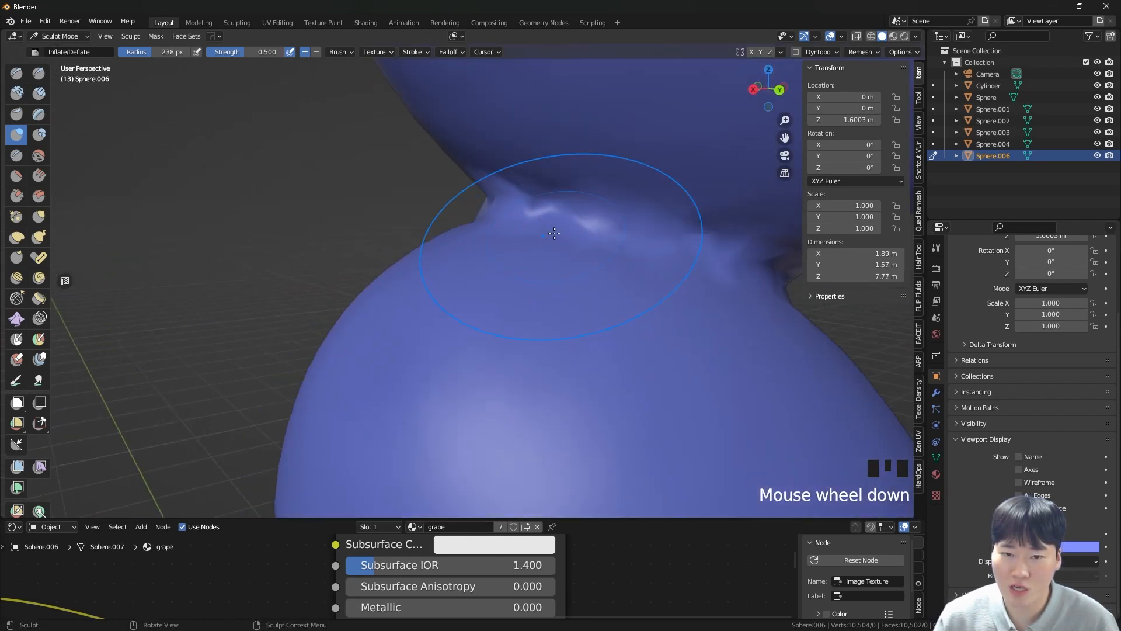
- Voxel-remesh the inflated grape shell again
middle_click_drag(549, 280, 682, 315)
scroll(681, 315, "down", 4)
scroll(681, 314, "down", 5)
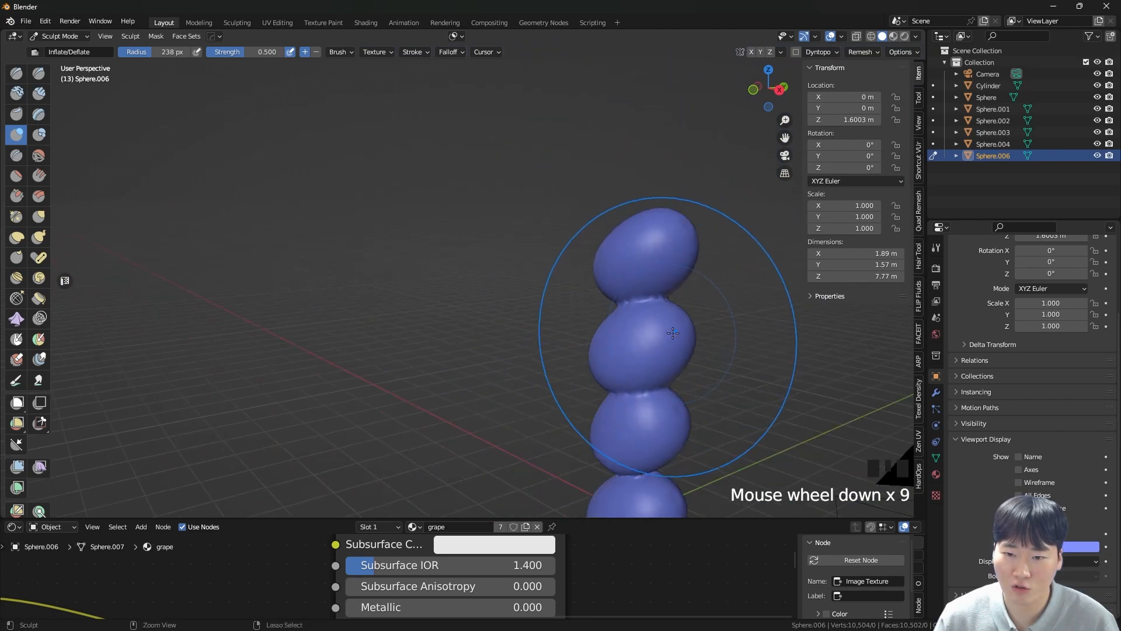
key("ctrl+r")
mouse_move(626, 362)
middle_mouse_down("shift")
mouse_move(639, 156)
mouse_move(656, 298)
mouse_move(590, 245)
middle_mouse_up("shift")
- Reduce the brush radius to 81 px and smooth the crease between two middle grapes from the front
key("grave")
scroll(590, 246, "up", 4)
key("f")
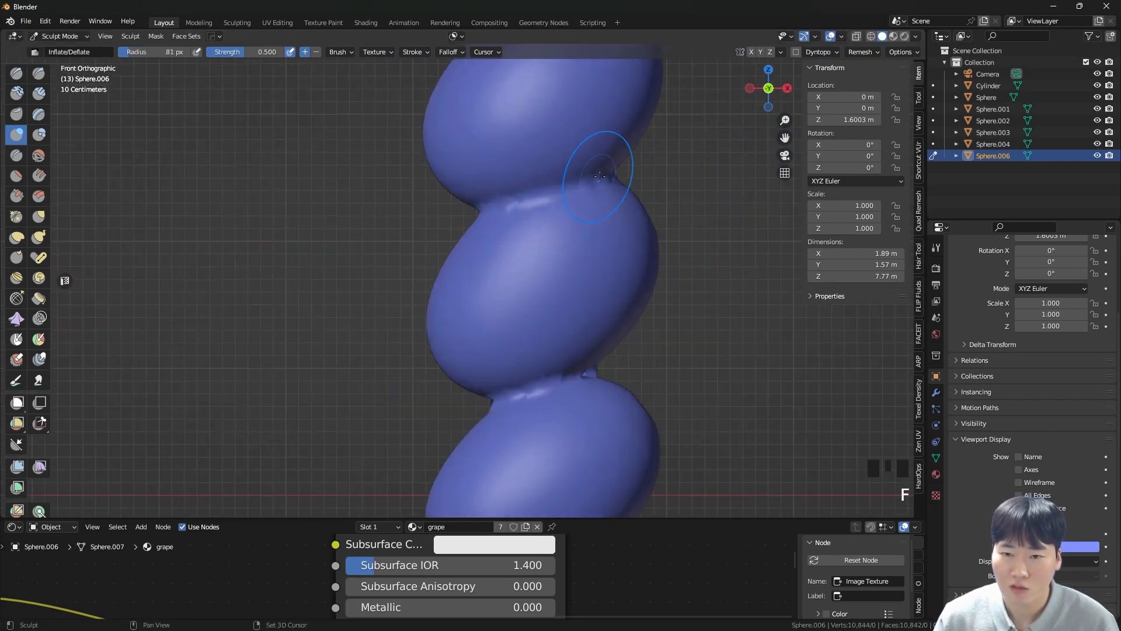
scroll(613, 172, "up", 5)
mouse_move(551, 175)
left_mouse_down("shift")
mouse_move(514, 216)
mouse_move(526, 234)
left_mouse_up("shift")
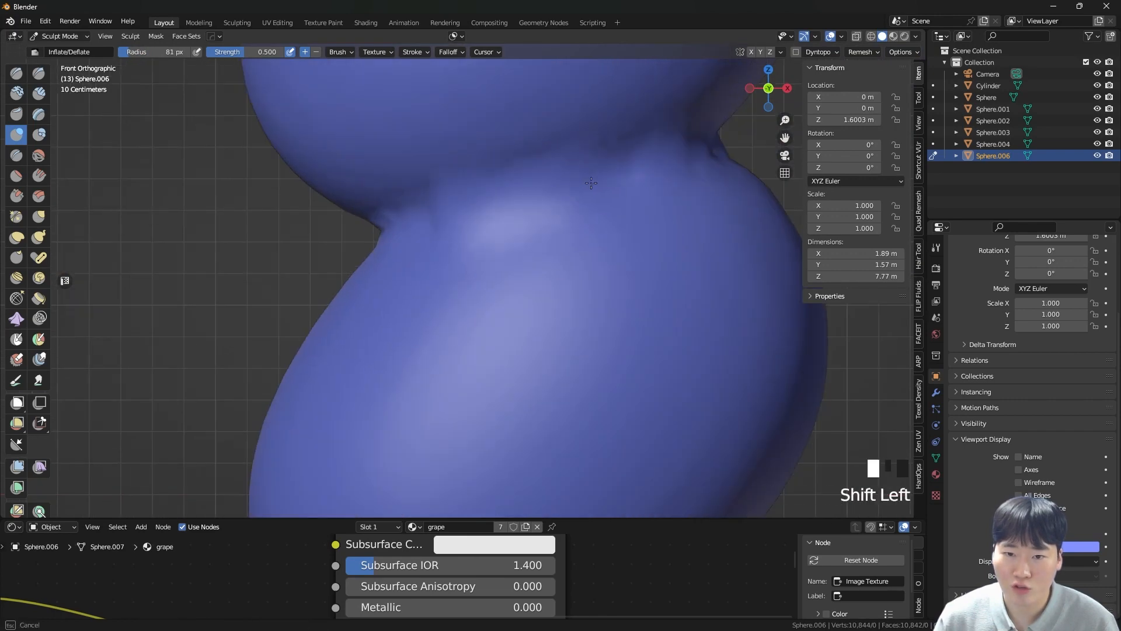
scroll(586, 226, "down", 4)
- Enlarge the brush radius to 131 px and smooth the creases between grapes on the adjoining side of the stack
key("f")
middle_click_drag(638, 196, 603, 210)
left_click_drag(665, 195, 698, 204, "shift")
mouse_move(708, 264)
middle_mouse_down()
mouse_move(621, 263)
mouse_move(588, 234)
middle_mouse_up()
scroll(619, 263, "down", 4)
scroll(590, 237, "up", 4)
left_click_drag(558, 241, 592, 253, "shift")
middle_click_drag(592, 253, 632, 258)
left_click_drag(632, 258, 680, 249, "shift")
- Continue smoothing the creases between grapes around the far side of the stack
middle_click_drag(754, 243, 546, 230)
left_click_drag(651, 226, 709, 240, "shift")
left_click_drag(695, 233, 770, 271, "shift")
middle_click_drag(770, 271, 695, 257)
left_click_drag(695, 236, 753, 252, "shift")
middle_click_drag(759, 254, 642, 246)
left_click_drag(703, 245, 689, 251, "shift")
- Smooth the remaining rough spots in a crease at closer range, working around the shell
middle_click_drag(689, 251, 651, 293, "shift")
scroll(651, 294, "up", 4)
left_click_drag(651, 294, 671, 285, "shift")
middle_click_drag(671, 285, 590, 280)
mouse_move(589, 280)
left_mouse_down("shift")
mouse_move(536, 281)
mouse_move(561, 292)
left_mouse_up("shift")
left_click_drag(525, 275, 496, 251, "shift")
- Switch to the Blob brush and reduce its radius to 77 px for work on the lowest grape
mouse_move(496, 251)
middle_mouse_down()
mouse_move(607, 304)
mouse_move(564, 331)
middle_mouse_up()
scroll(607, 304, "down", 1)
scroll(608, 304, "up", 2)
scroll(584, 315, "up", 7)
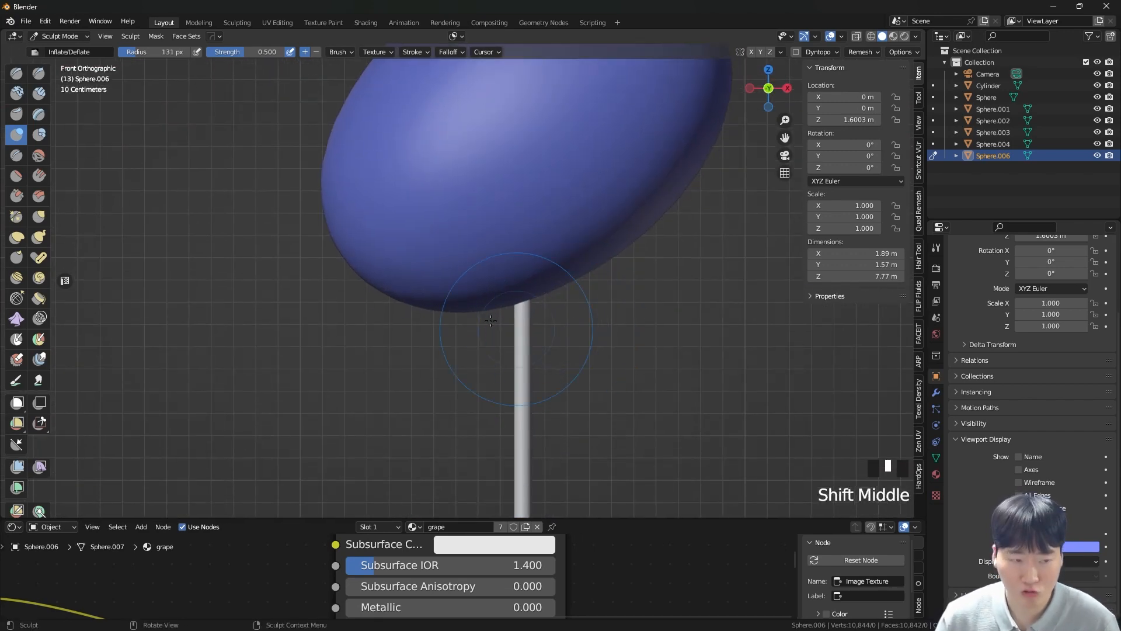
left_click(43, 139)
key("bracketleft")
key("bracketleft")
key("bracketleft")
key("bracketleft")
key("bracketleft")
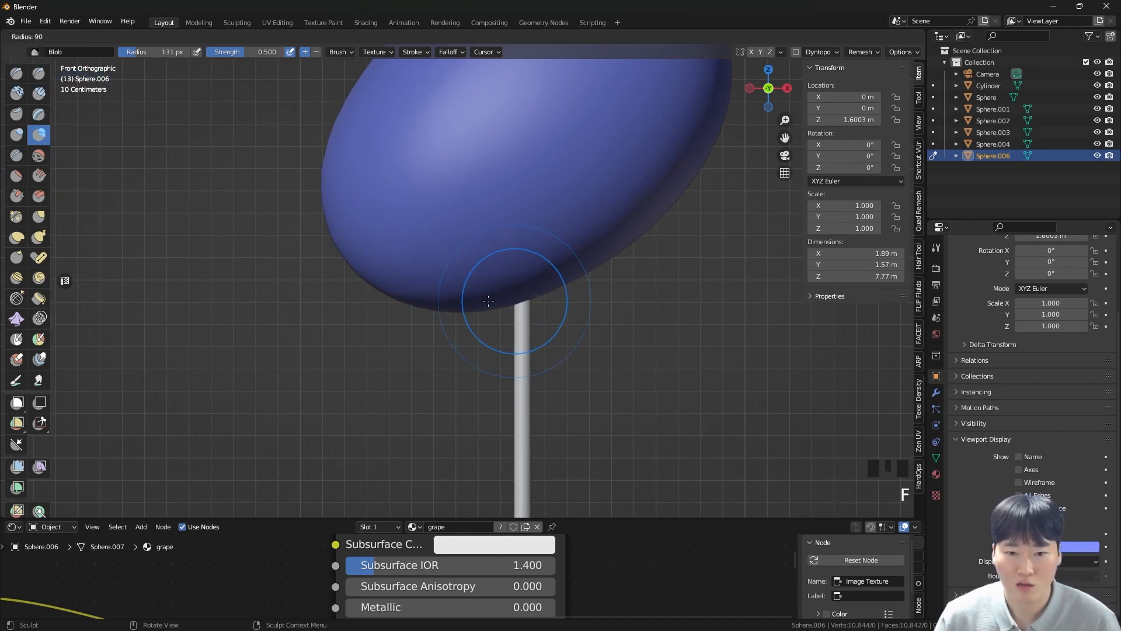
- Try to raise a bump on the lowest grape's underside beside the stick with the Draw brush
mouse_move(538, 282)
middle_mouse_down()
mouse_move(538, 226)
mouse_move(539, 275)
middle_mouse_up()
scroll(553, 235, "down", 7)
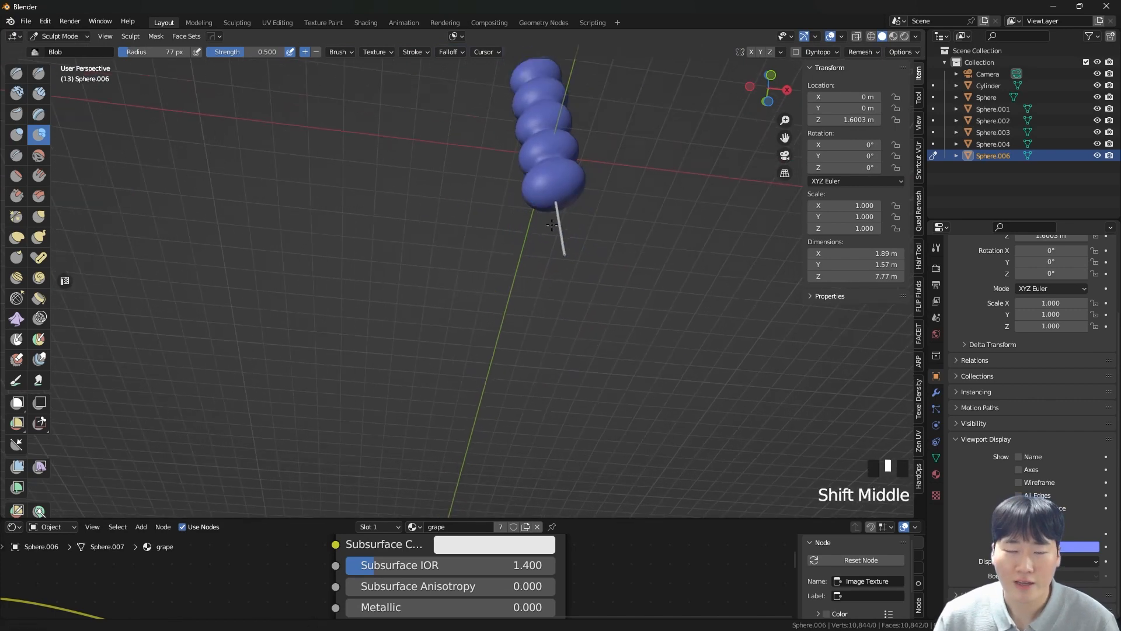
scroll(538, 275, "up", 4)
scroll(501, 276, "up", 6)
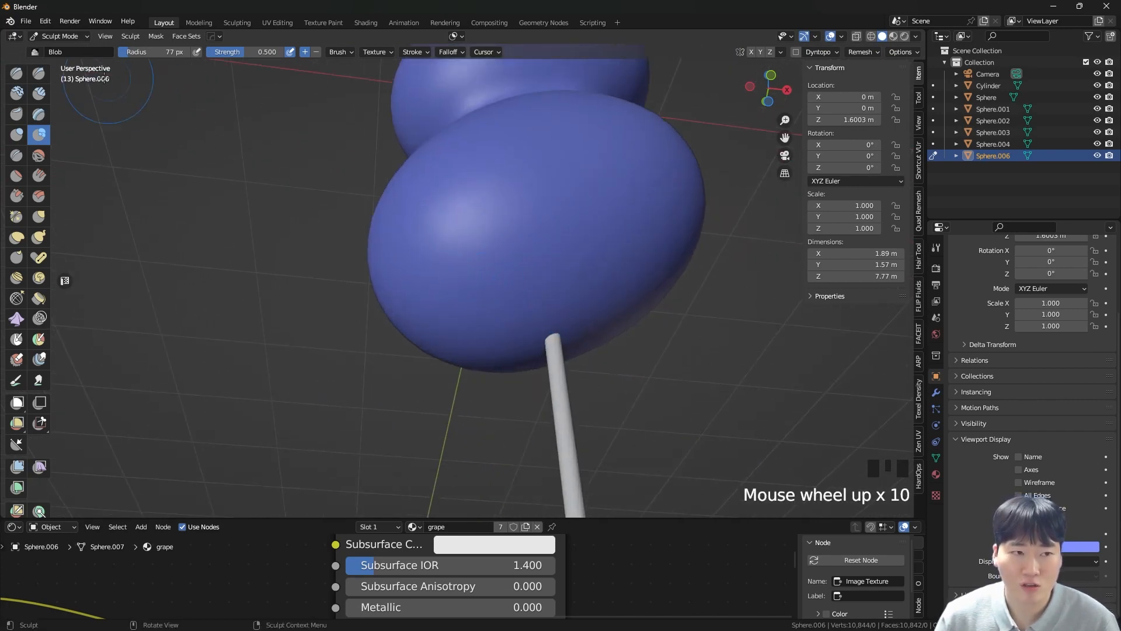
left_click(17, 73)
left_click_drag(526, 333, 530, 341)
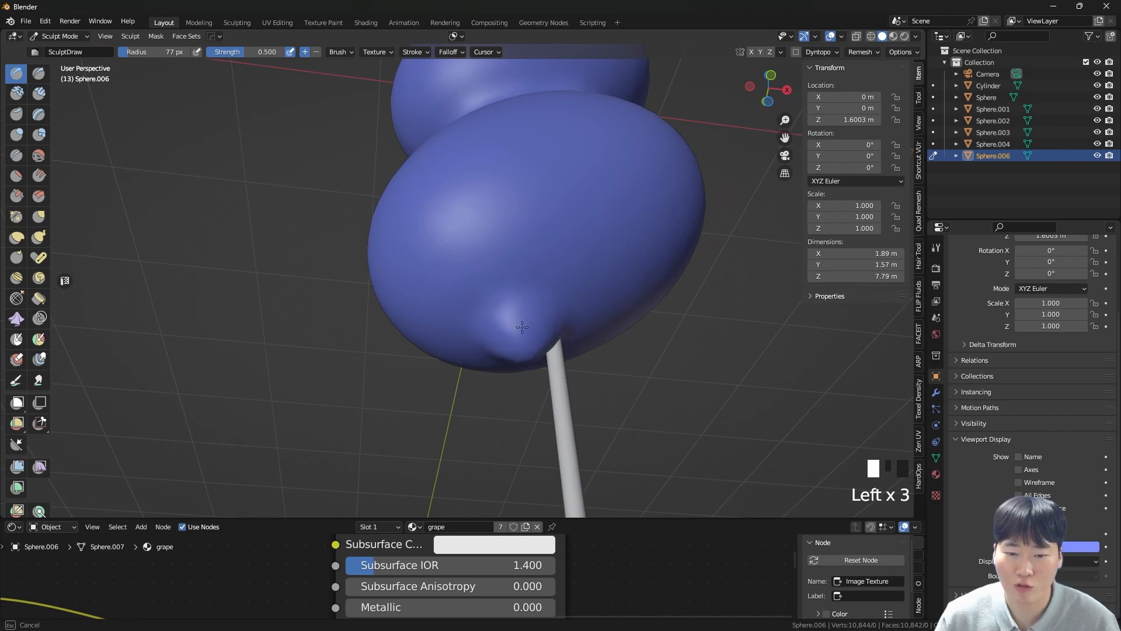
left_click_drag(513, 345, 512, 346)
middle_click_drag(513, 345, 471, 335)
key("ctrl+z")
- Sculpt the lowest grape's underside beside the stick with the Blob, Draw and Grab brushes, smoothing the result
left_click(39, 134)
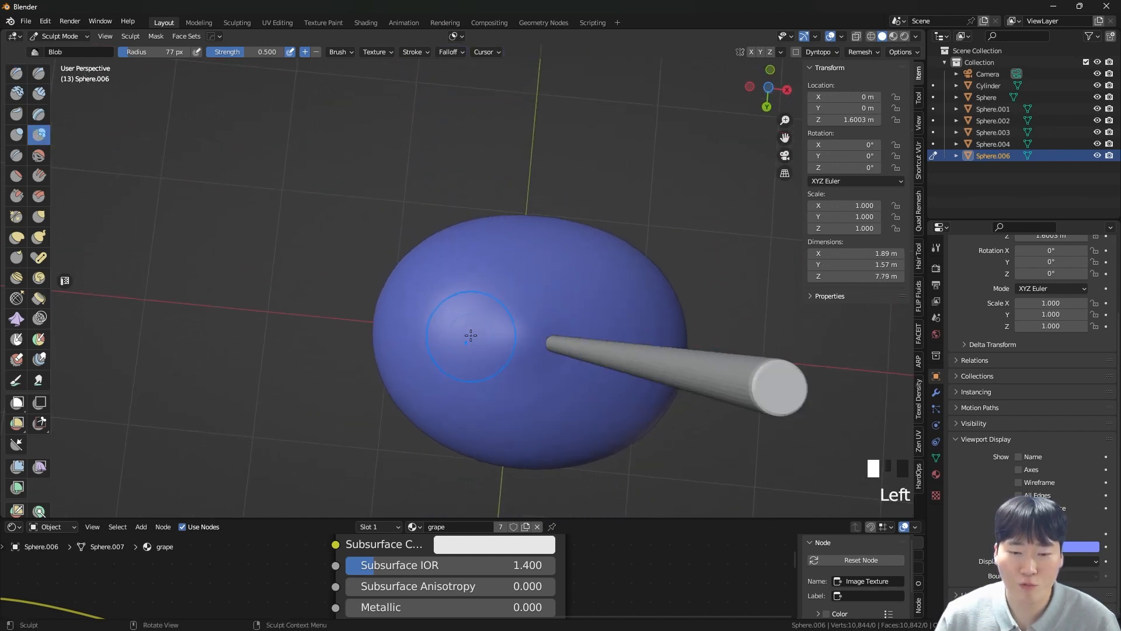
left_click_drag(500, 327, 505, 322)
middle_click_drag(504, 322, 496, 403)
left_click_drag(503, 350, 497, 354)
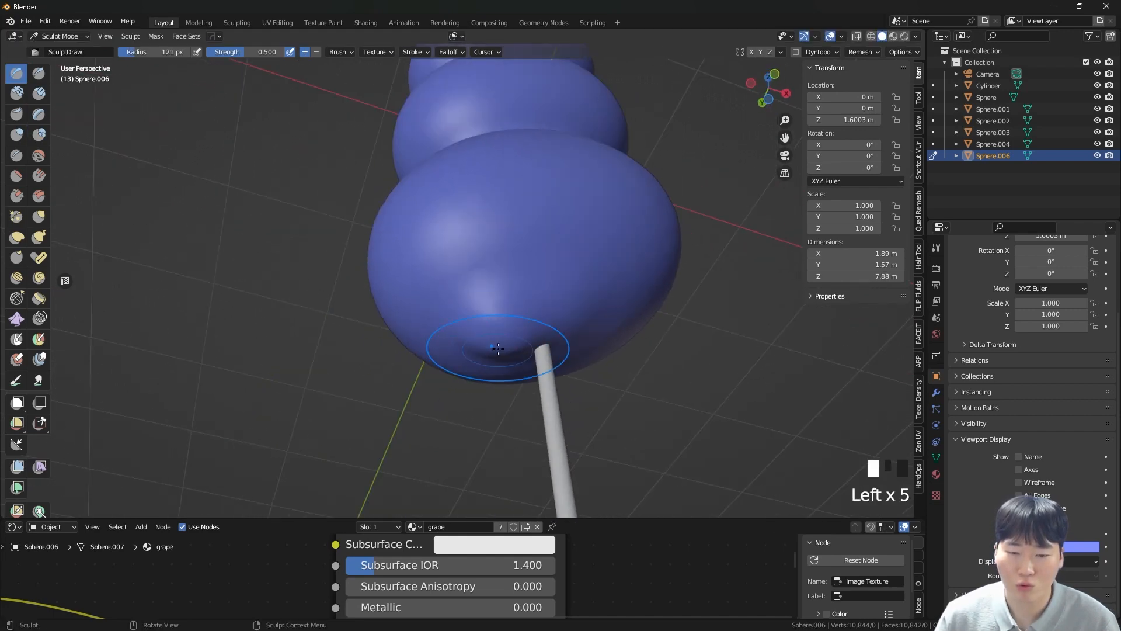
middle_click_drag(498, 354, 505, 366)
left_click_drag(505, 366, 498, 355)
left_click_drag(502, 362, 518, 383)
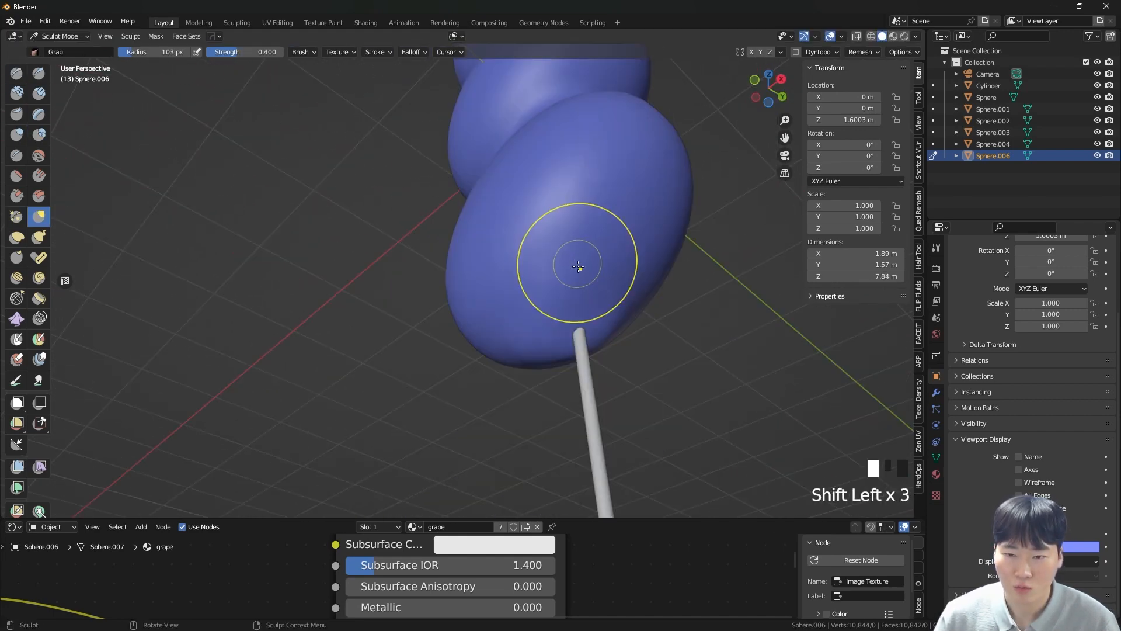
- Set the Blob brush radius to 67 px and build up the lower flank of the lowest grape from the front
middle_click_drag(580, 265, 611, 305)
key("grave")
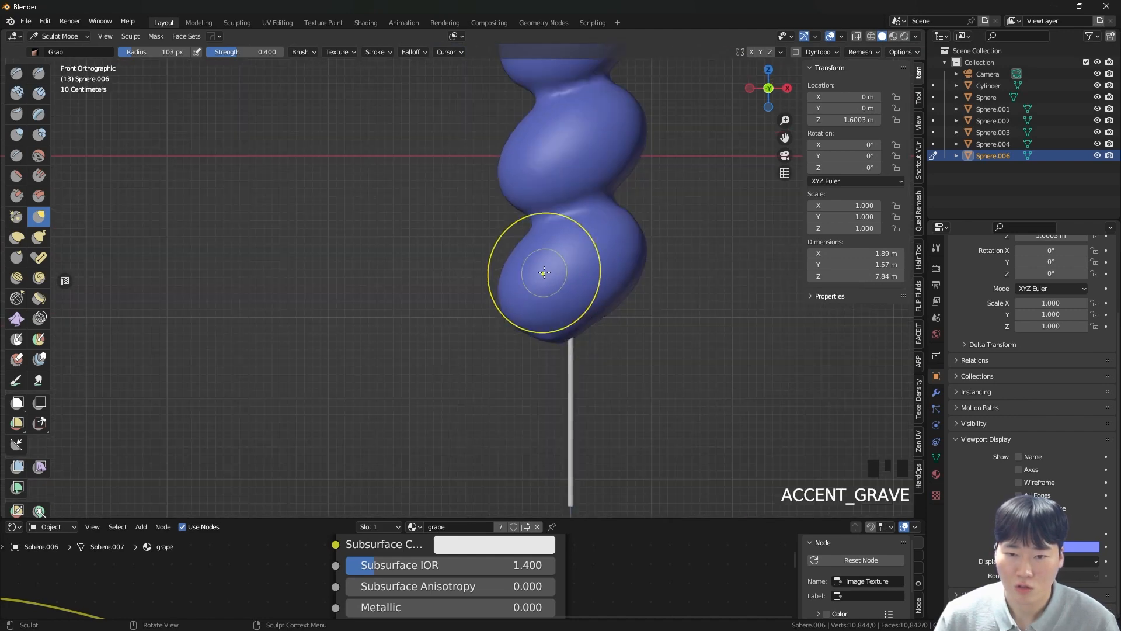
scroll(553, 263, "down", 2)
middle_click_drag(553, 263, 576, 343, "shift")
scroll(574, 285, "up", 4)
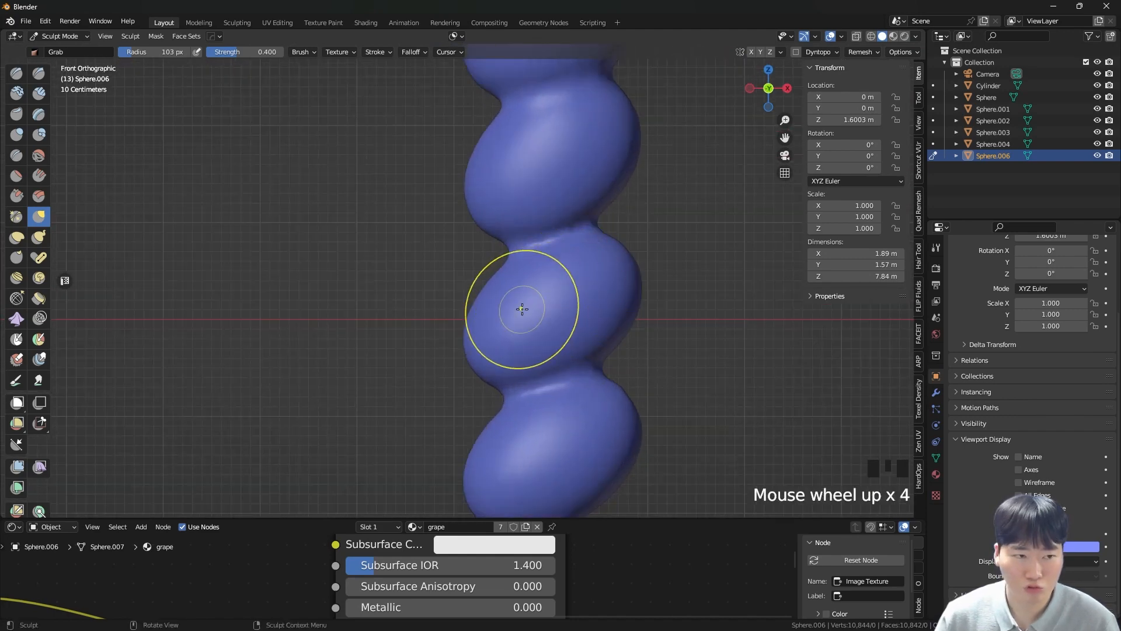
left_click(39, 134)
key("f")
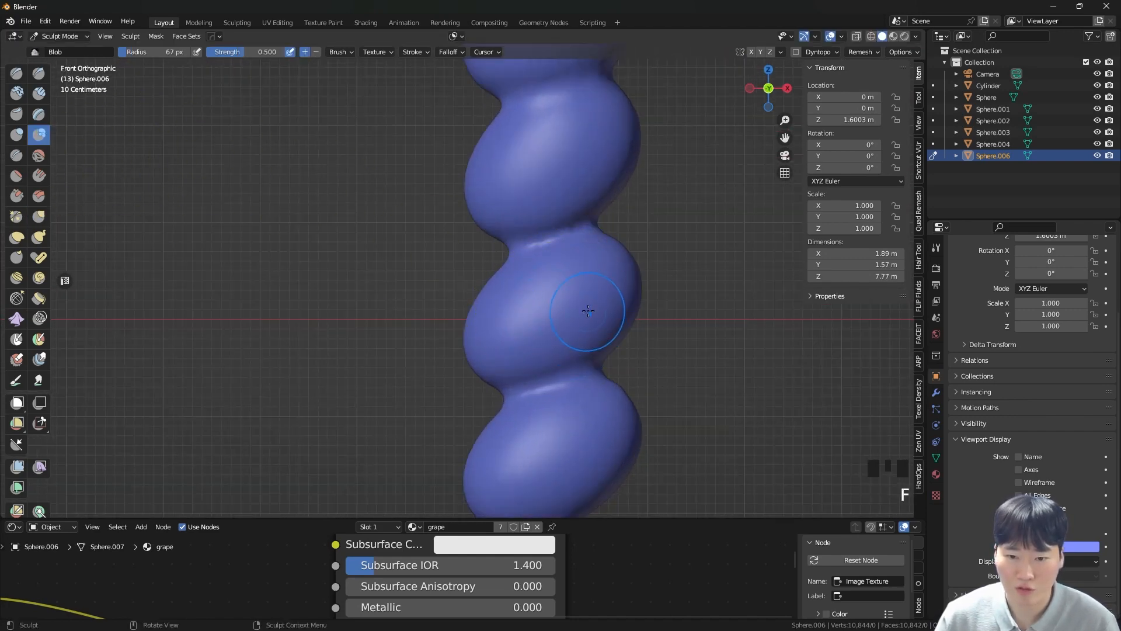
middle_click_drag(563, 490, 537, 331, "shift")
scroll(537, 332, "up", 2)
left_click_drag(567, 329, 565, 334)
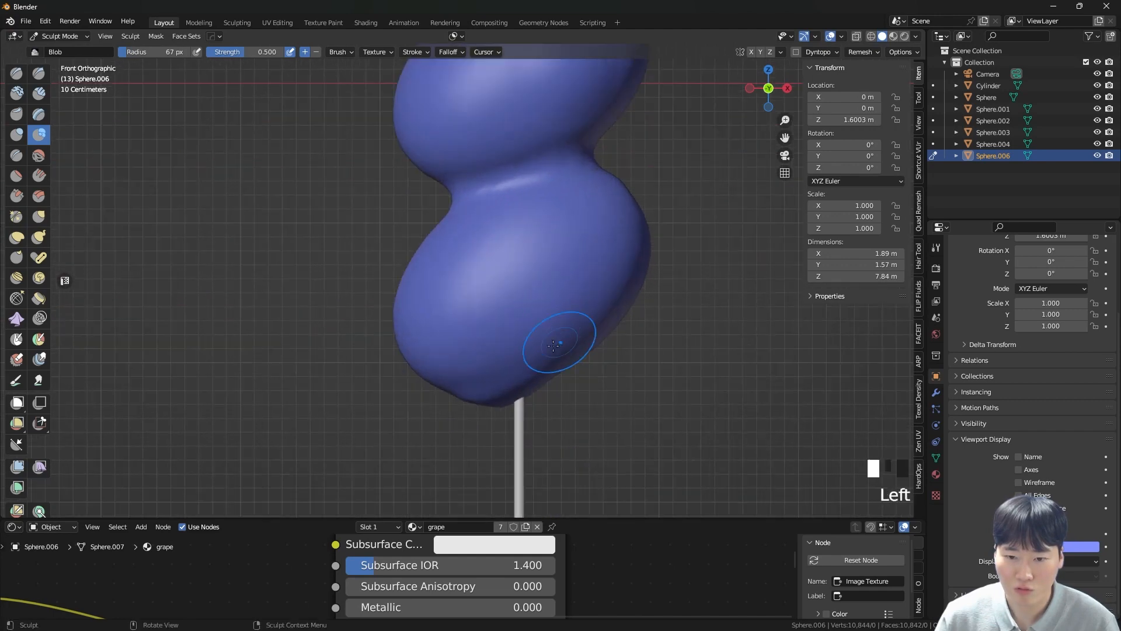
- Build up the necks between the upper grapes from another side with the Blob brush
scroll(568, 308, "down", 1)
middle_click_drag(581, 333, 624, 189, "shift")
scroll(526, 206, "up", 2)
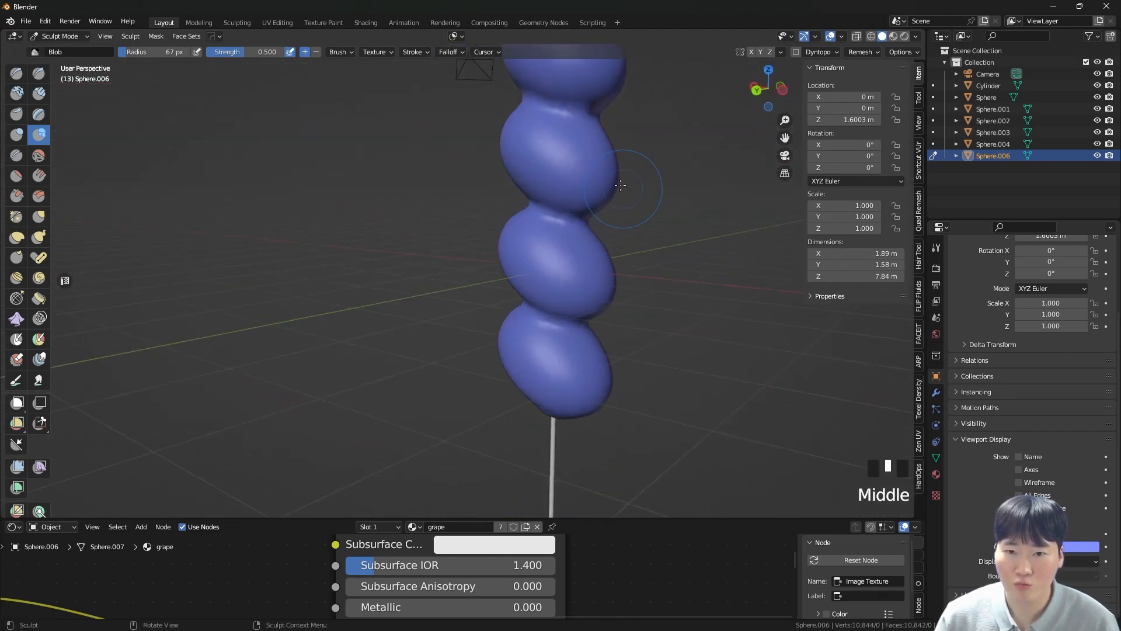
middle_click_drag(556, 152, 587, 220, "shift")
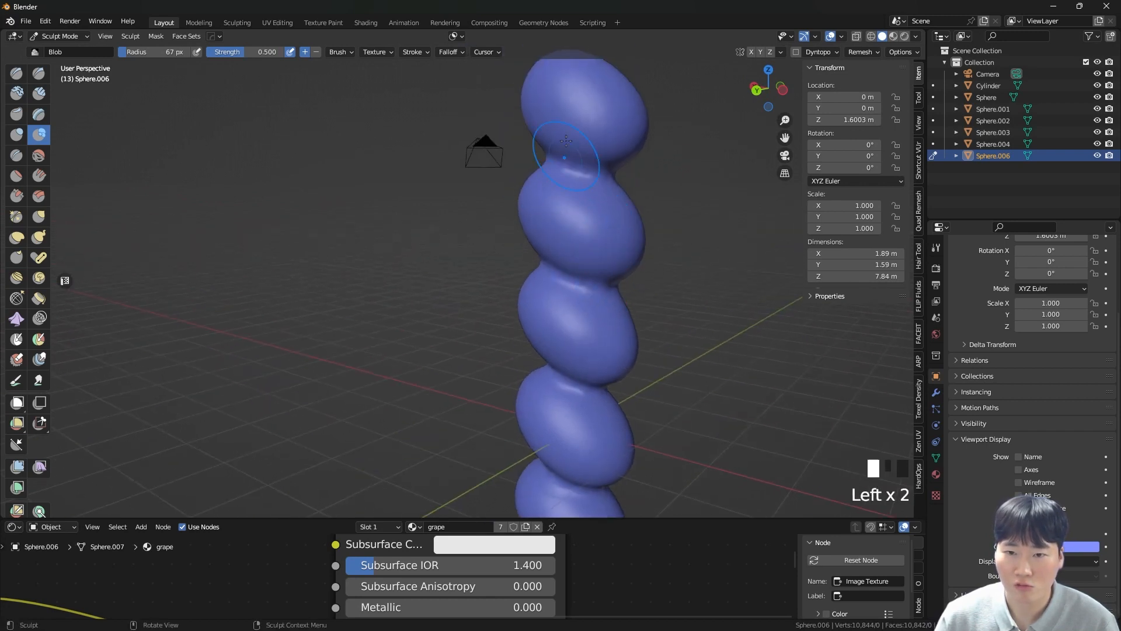
- Reduce the Blob brush radius to 61 px and sculpt the lowest grape's underside near the stick
scroll(584, 311, "down", 2)
key("f")
middle_click_drag(569, 336, 633, 312, "shift")
scroll(572, 321, "up", 5)
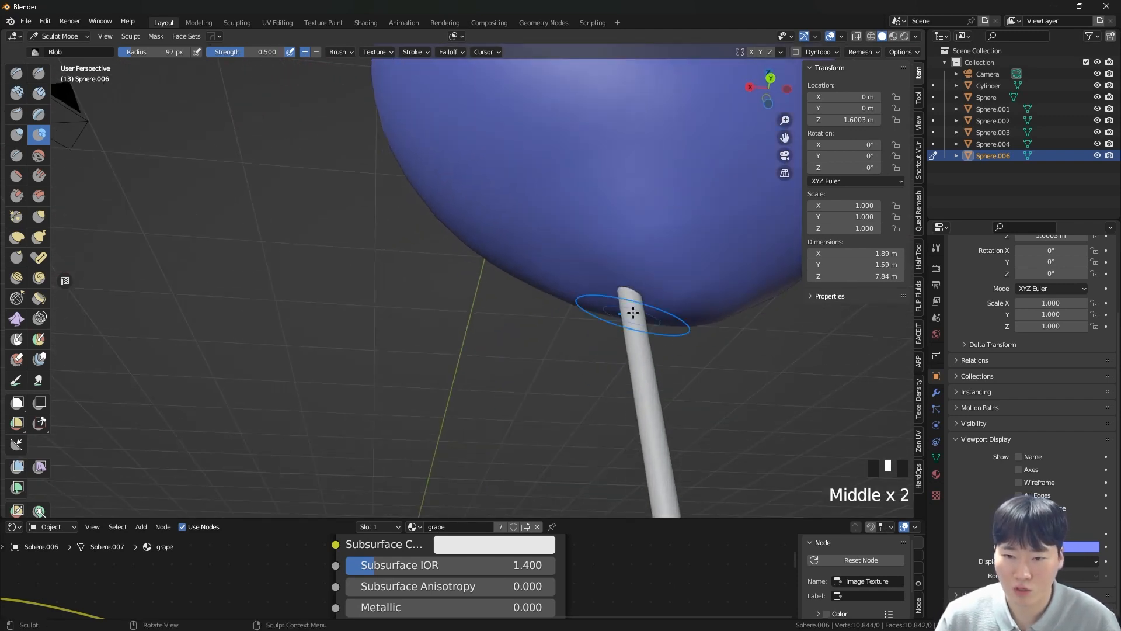
scroll(645, 294, "down", 3)
key("f")
key("f")
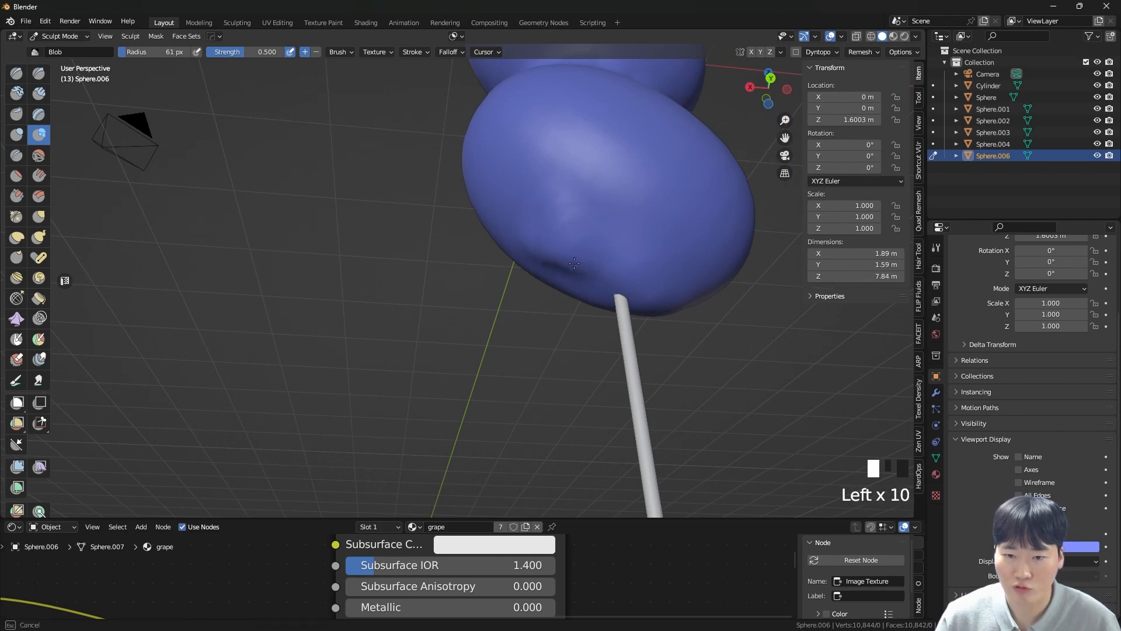
- Pull a pointed tip down from the lowest grape beside the stick with the Grab brush at a 91 px radius
middle_click_drag(571, 264, 576, 263)
key("g")
left_click_drag(578, 263, 566, 272)
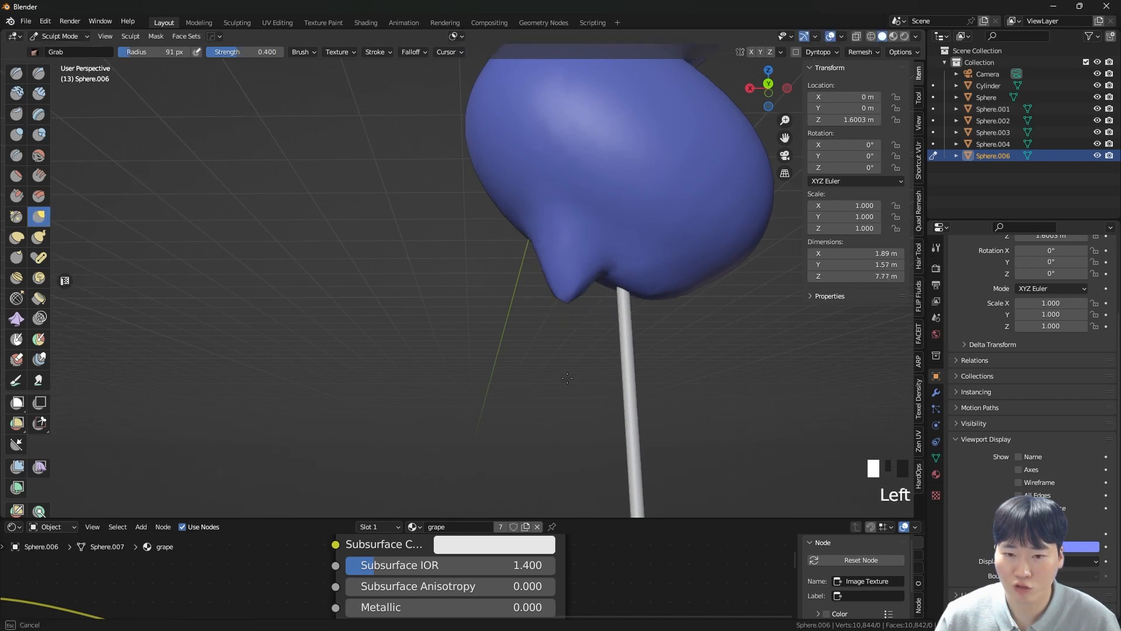
middle_click_drag(586, 317, 577, 340)
middle_click_drag(587, 299, 601, 317)
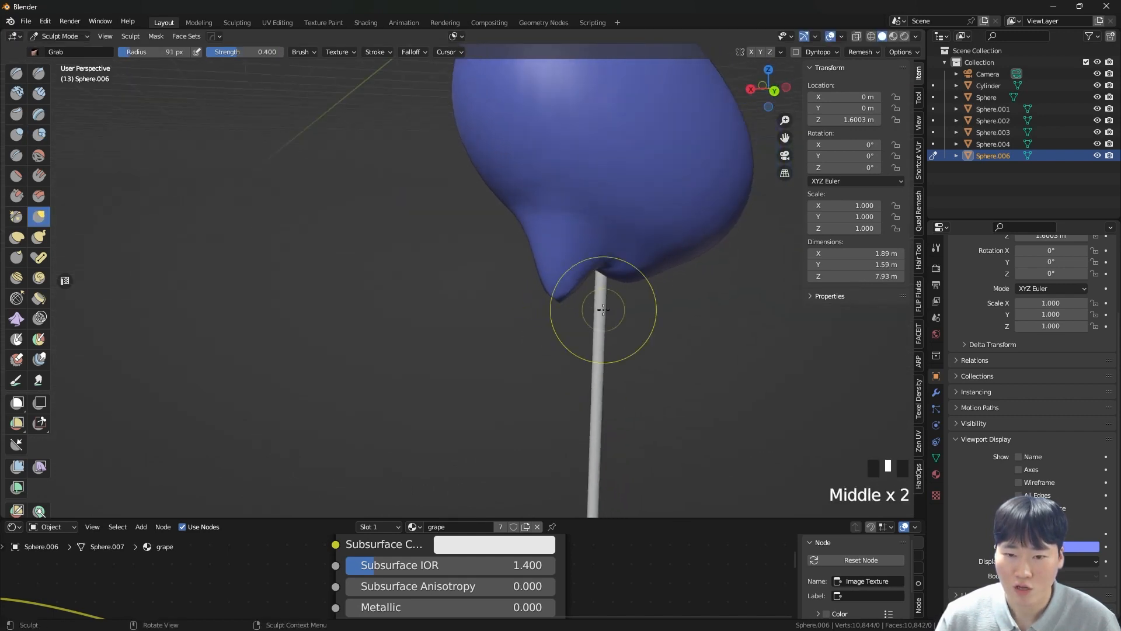
- Briefly leave Sculpt Mode to inspect the pulled tip beside the stick, and return to Sculpt Mode
key("Tab")
scroll(562, 270, "up", 5)
key("ctrl+Tab")
left_click(565, 317)
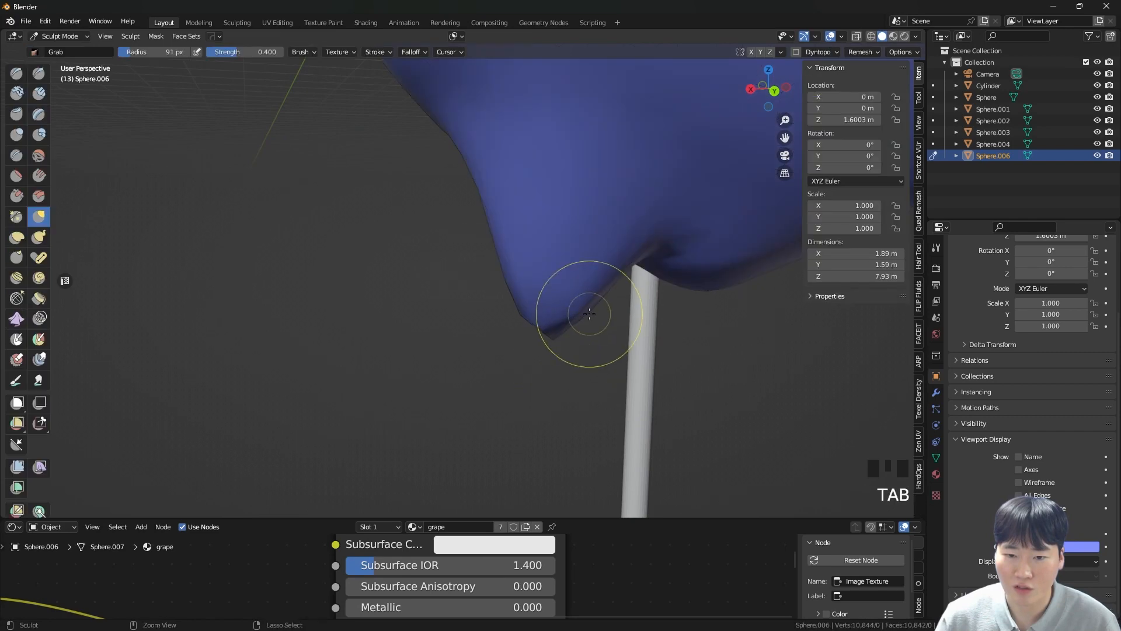
scroll(590, 313, "down", 4)
key("Tab")
scroll(514, 313, "up", 4)
key("ctrl+Tab")
left_click(540, 356)
- Thicken the pulled tip with the Inflate brush at a 104 px radius and voxel-remesh the shell
scroll(564, 325, "down", 5)
middle_click_drag(564, 325, 587, 345)
key("i")
left_click_drag(576, 342, 578, 339)
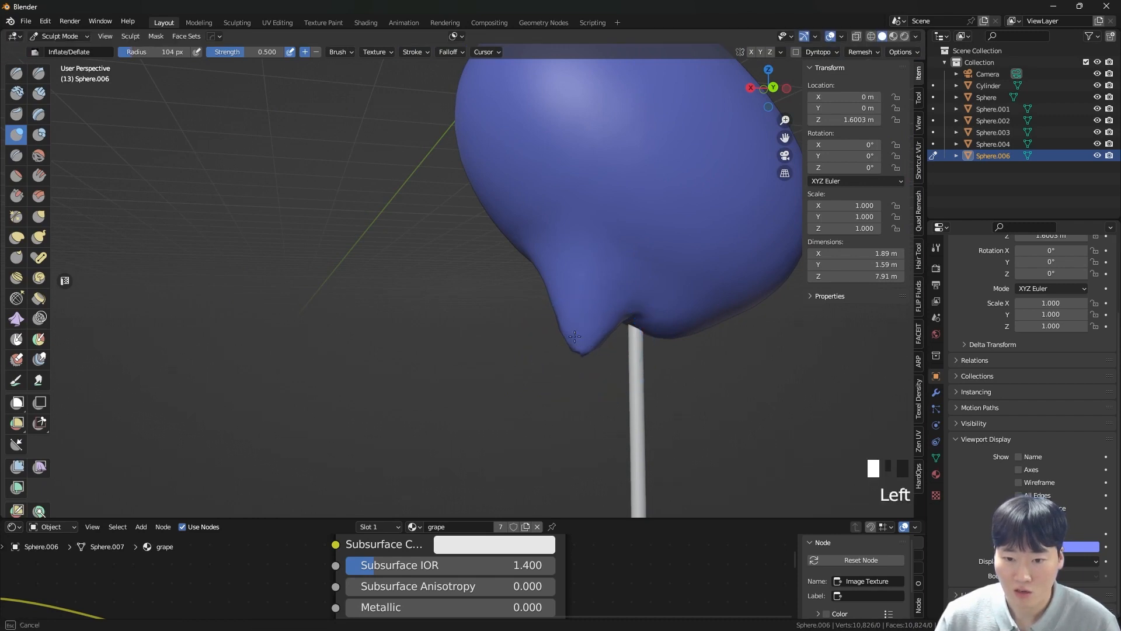
left_click_drag(599, 339, 613, 347)
key("ctrl+r")
- Reshape the tip beneath the lowest grape with the Grab brush, reducing its radius to 74 px
middle_click_drag(651, 354, 614, 338)
scroll(614, 338, "down", 2)
key("grave")
scroll(614, 338, "down", 5)
scroll(614, 338, "up", 6)
key("g")
key("f")
left_click(671, 363)
left_click_drag(642, 342, 587, 320)
key("f")
left_click(571, 328)
mouse_move(587, 320)
left_mouse_down()
mouse_move(600, 325)
mouse_move(586, 331)
left_mouse_up()
- Smooth the reshaped tip and the surrounding underside of the lowest grape
left_click_drag(587, 332, 587, 333, "shift")
middle_click_drag(587, 333, 613, 354)
left_click_drag(613, 353, 625, 348, "shift")
left_click_drag(625, 348, 639, 343, "shift")
middle_click_drag(639, 343, 626, 327)
left_click_drag(626, 327, 627, 324, "shift")
mouse_move(626, 324)
middle_mouse_down("ctrl")
mouse_move(645, 325)
mouse_move(620, 326)
middle_mouse_up("ctrl")
mouse_move(621, 325)
left_mouse_down("shift")
mouse_move(568, 338)
mouse_move(608, 321)
mouse_move(557, 293)
mouse_move(605, 305)
left_mouse_up("shift")
- Switch to Object Mode and preview the whole skewer from the front in Material Preview shading
scroll(631, 316, "down", 5)
key("KP_1")
scroll(646, 321, "down", 4)
middle_click_drag(646, 321, 653, 368, "shift")
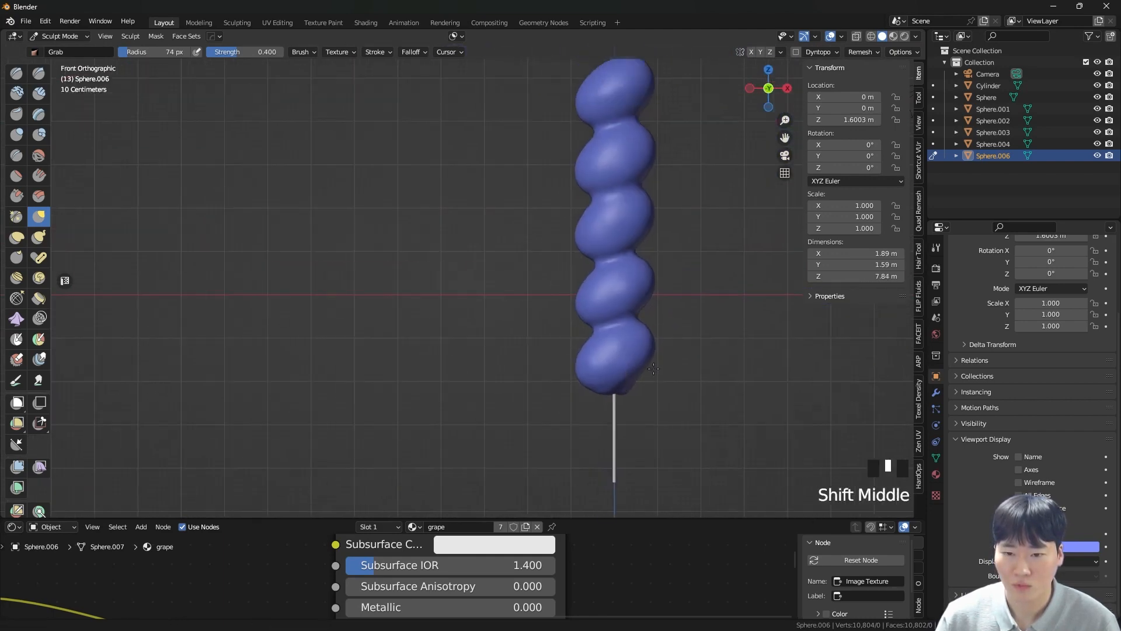
key("Tab")
mouse_move(646, 261)
middle_mouse_down("shift")
mouse_move(646, 286)
mouse_move(588, 279)
mouse_move(576, 260)
middle_mouse_up("shift")
key("z")
left_click(576, 332)
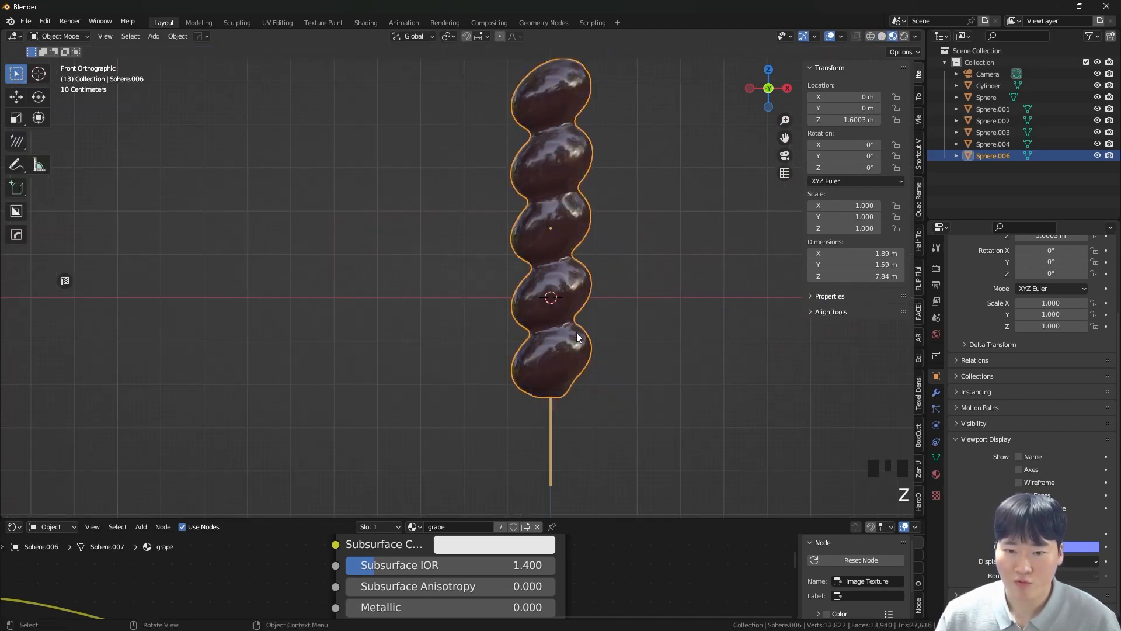
middle_click_drag(581, 317, 596, 307, "shift")
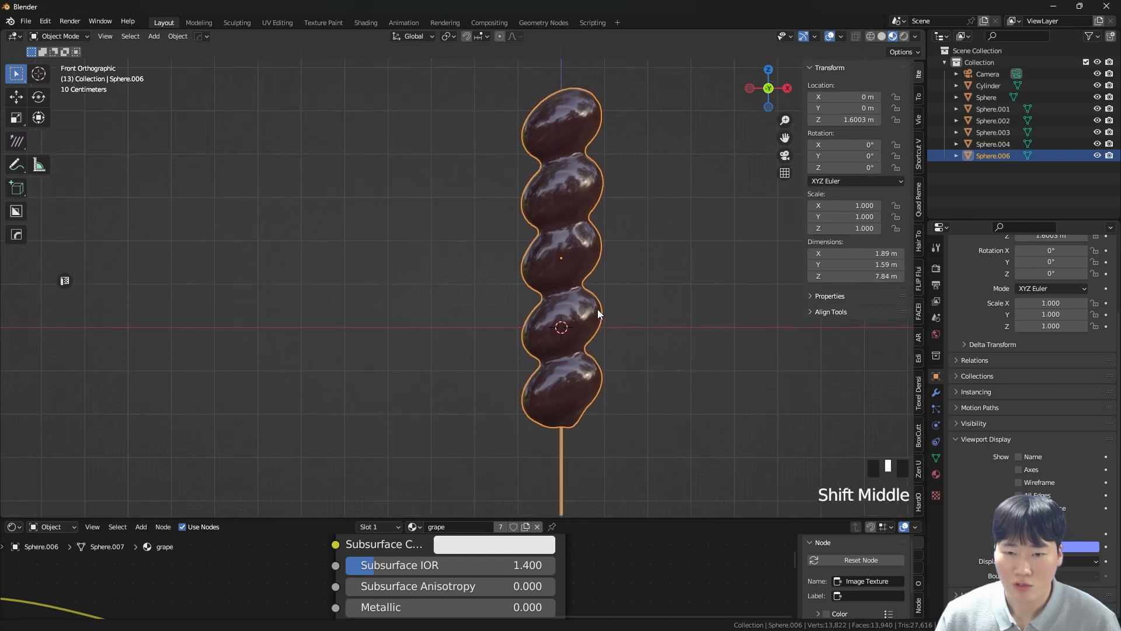
- Replace the shell's grape material with a new material and set its Transmission to 1.000
left_click(586, 254)
left_click_drag(502, 523, 513, 424)
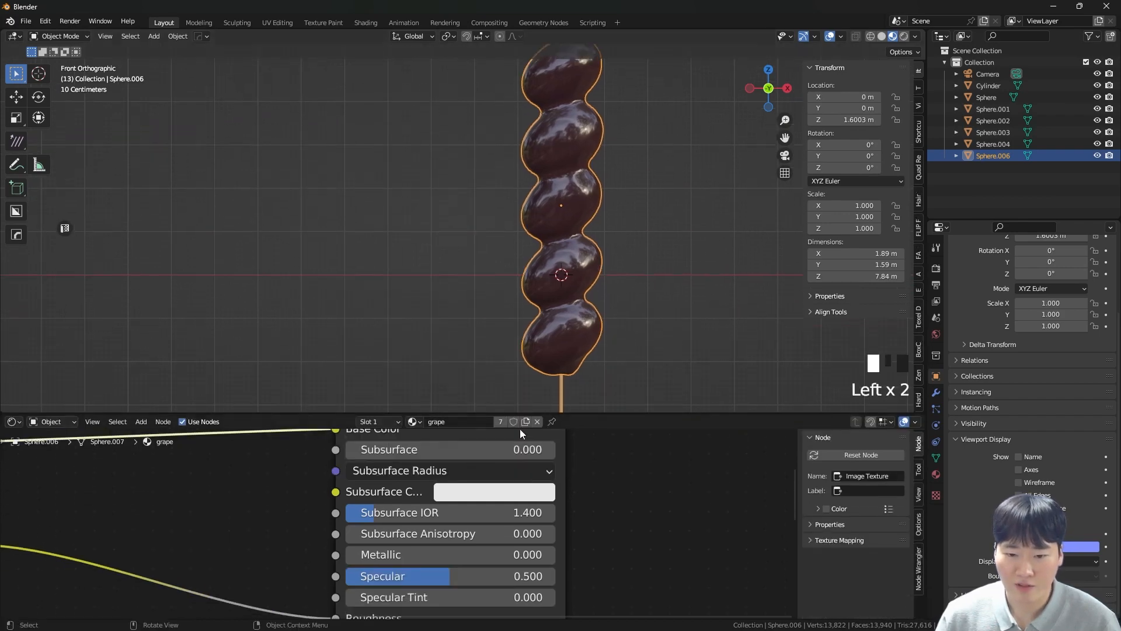
left_click(536, 423)
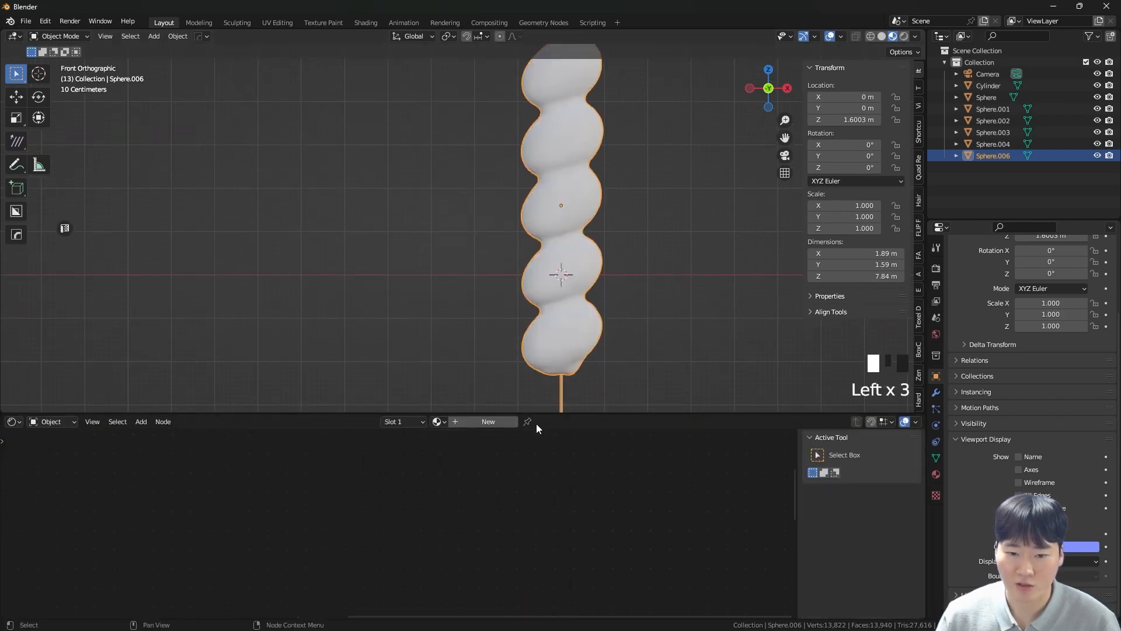
left_click(507, 422)
scroll(506, 502, "down", 3)
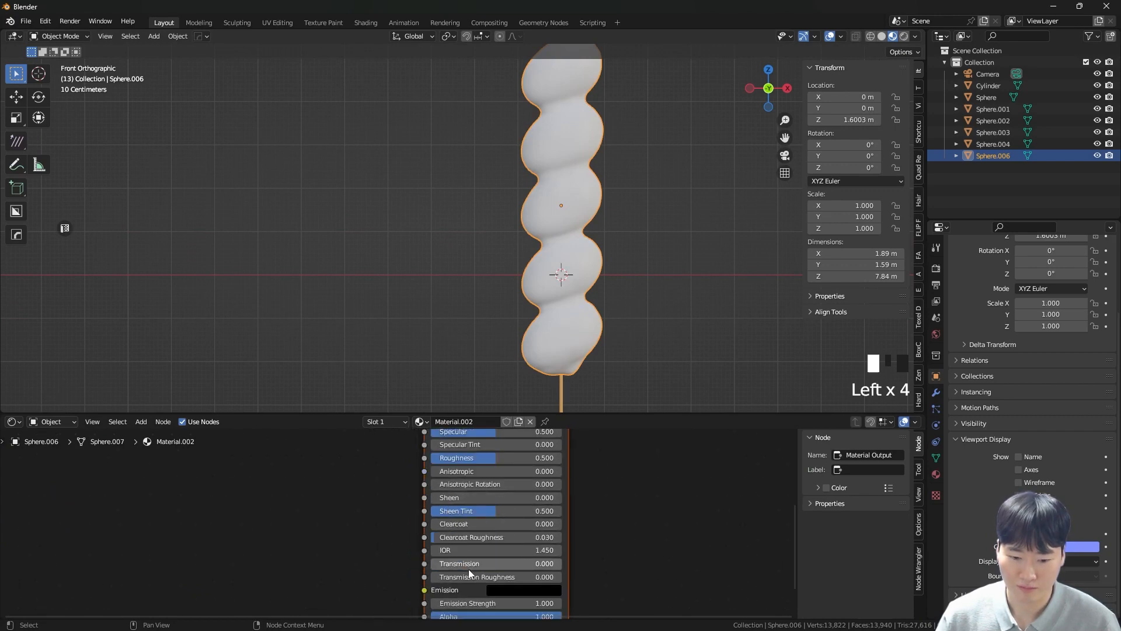
left_click_drag(462, 565, 559, 575)
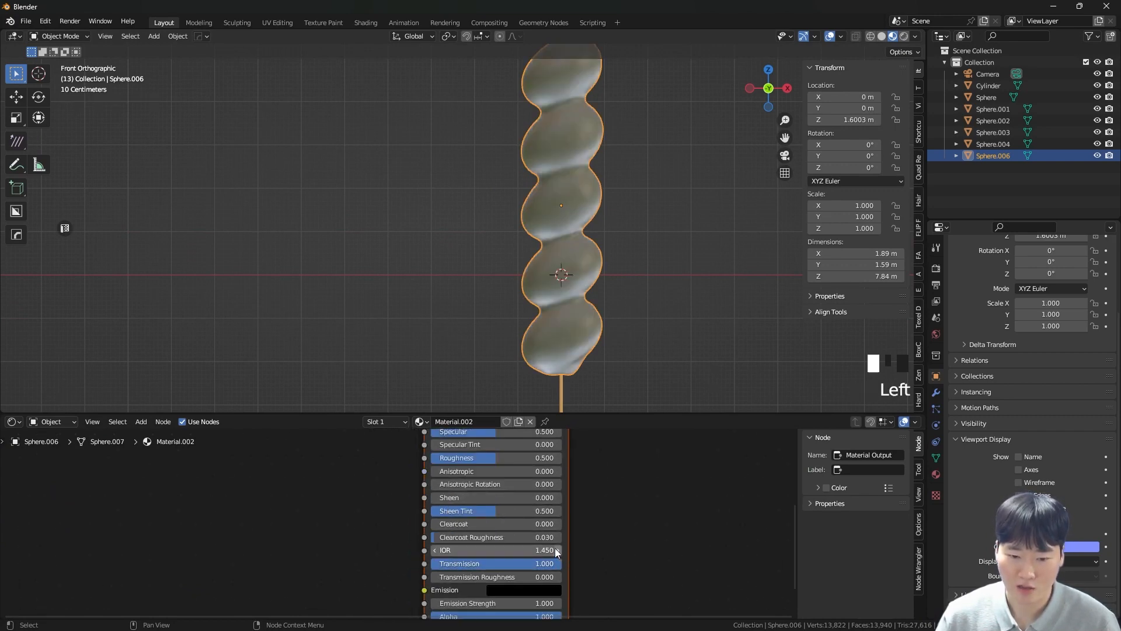
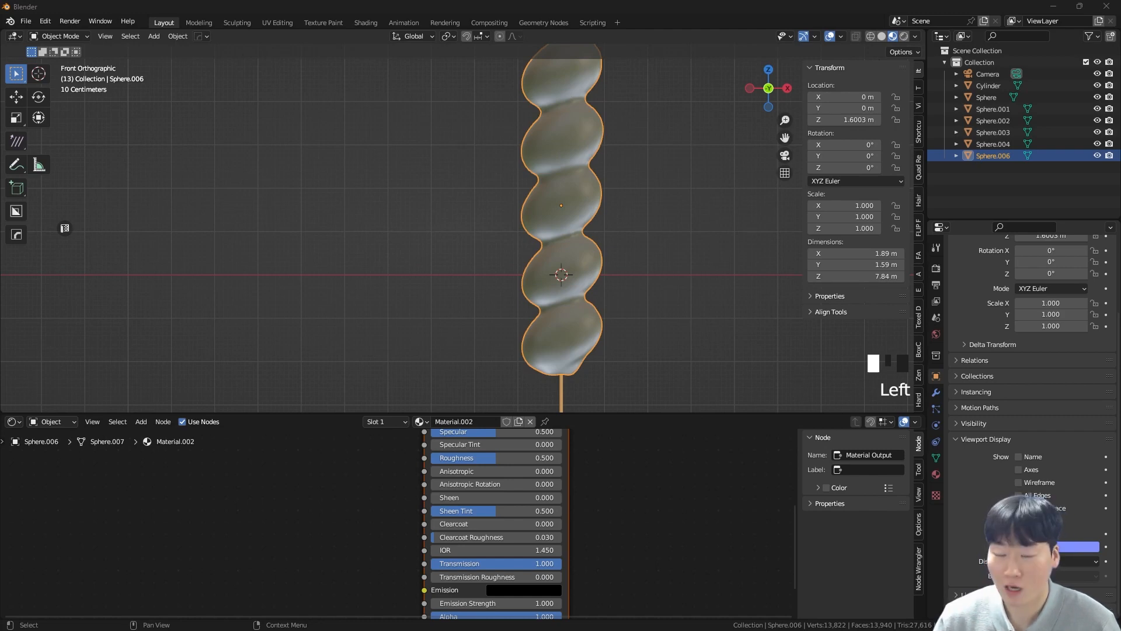
- Show the whole skewer from the front in Rendered viewport shading
scroll(567, 225, "down", 2)
key("grave")
middle_click_drag(528, 180, 570, 239, "shift")
key("z")
left_click(554, 181)
scroll(593, 247, "up", 1)
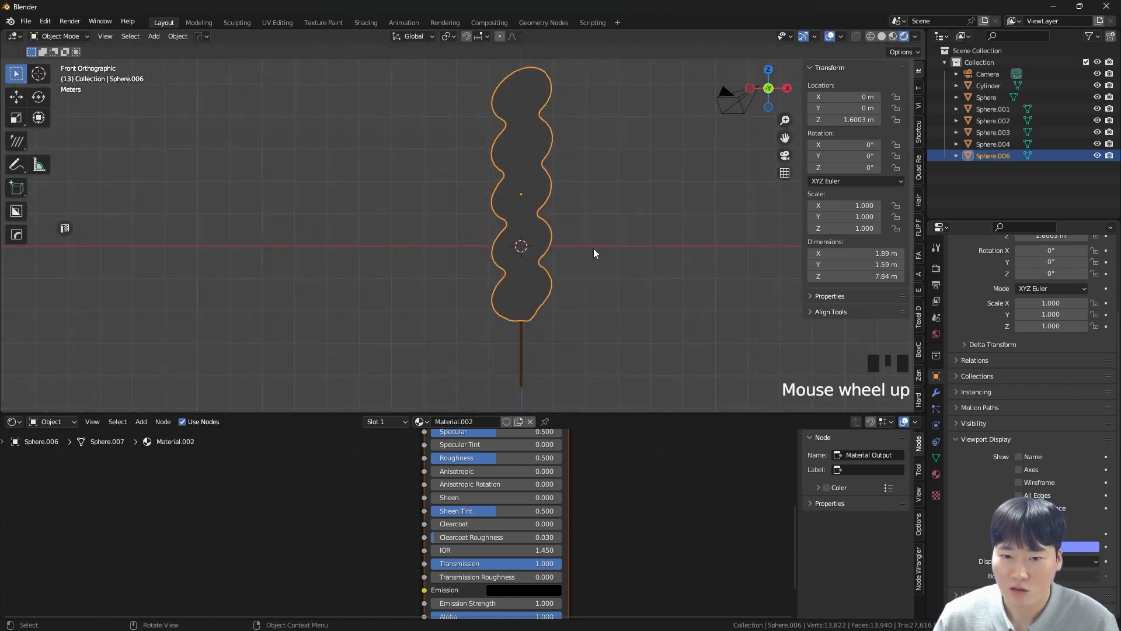
middle_click_drag(563, 198, 561, 219, "shift")
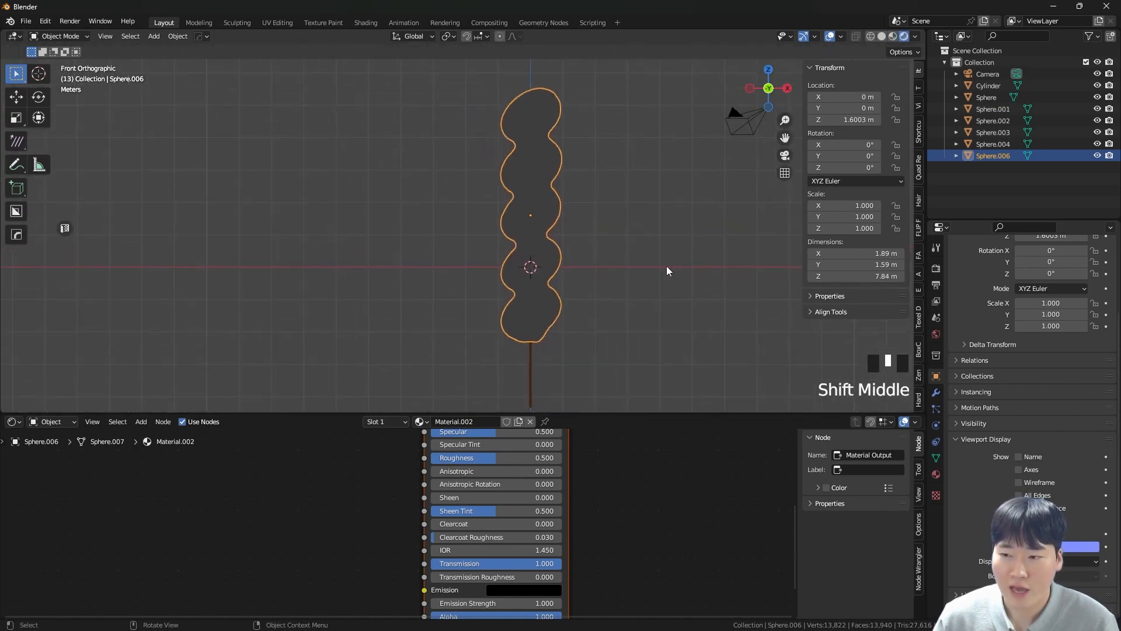
- Assign an Environment Texture to the World background color
left_click(936, 334)
left_click(1020, 345)
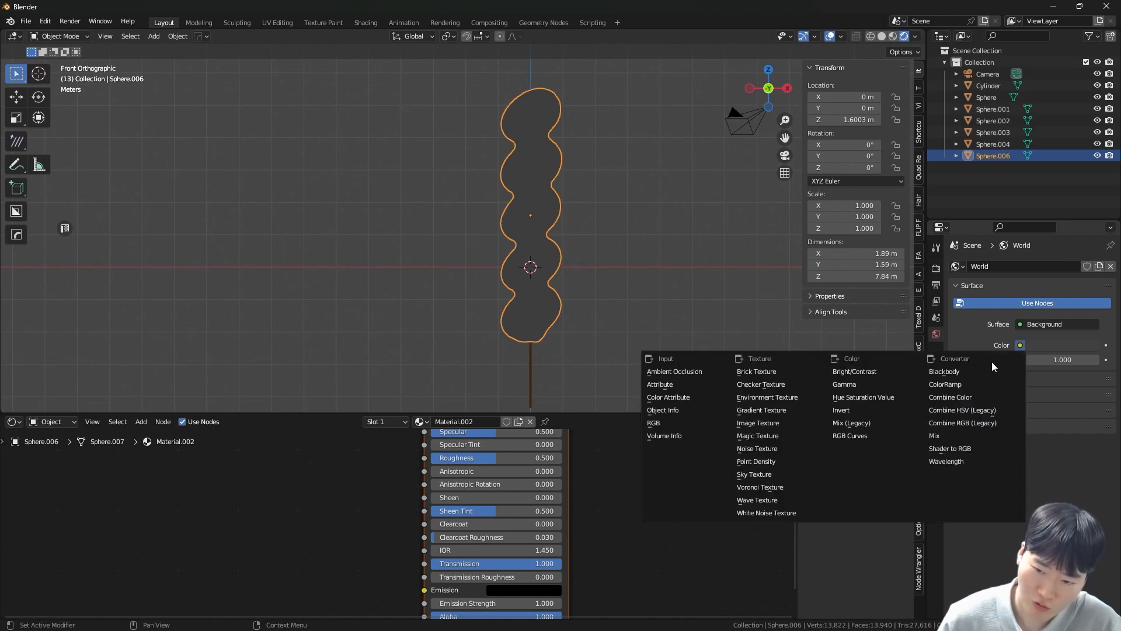
left_click(801, 398)
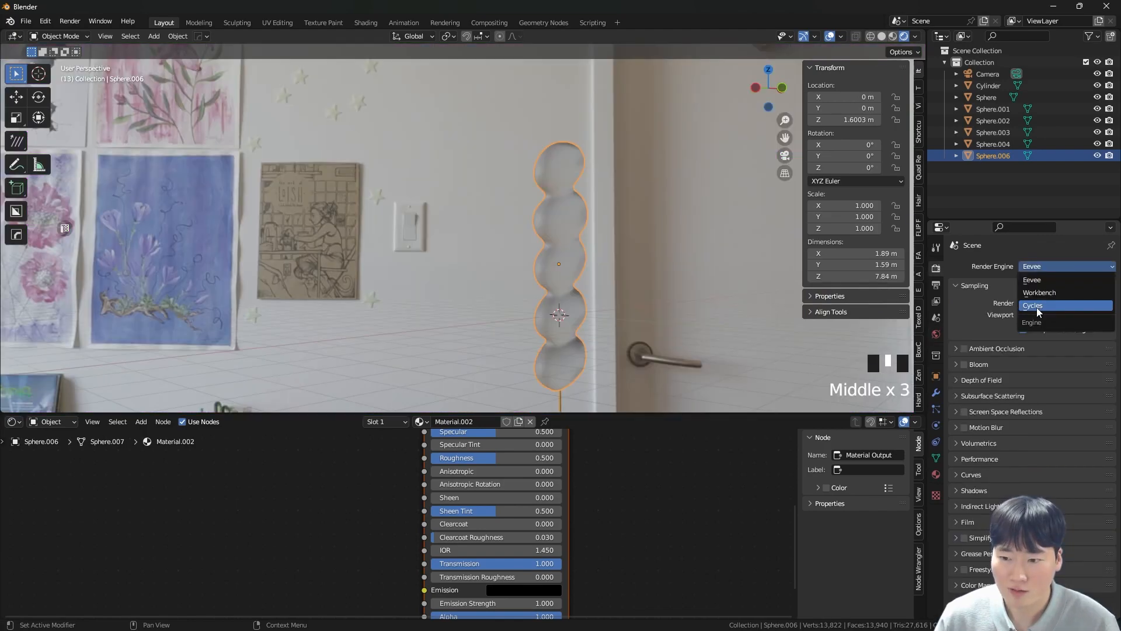
- Switch the render engine to Cycles and set the shell material's Roughness to 0.027
left_click(1036, 307)
scroll(842, 338, "up", 4)
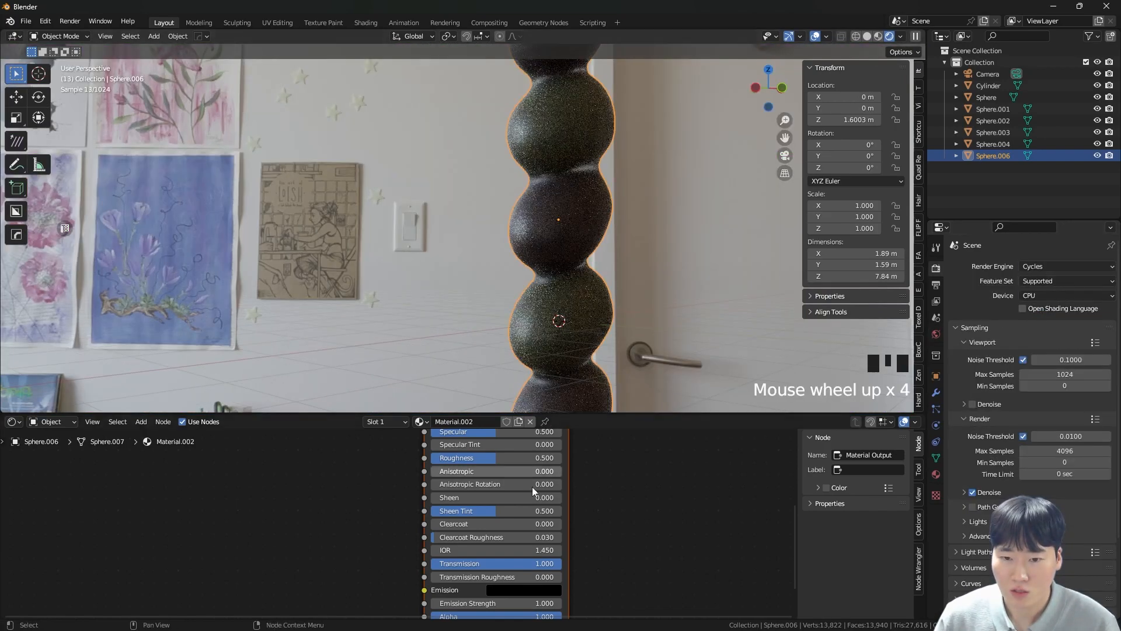
middle_click_drag(526, 560, 523, 521)
scroll(523, 516, "up", 3)
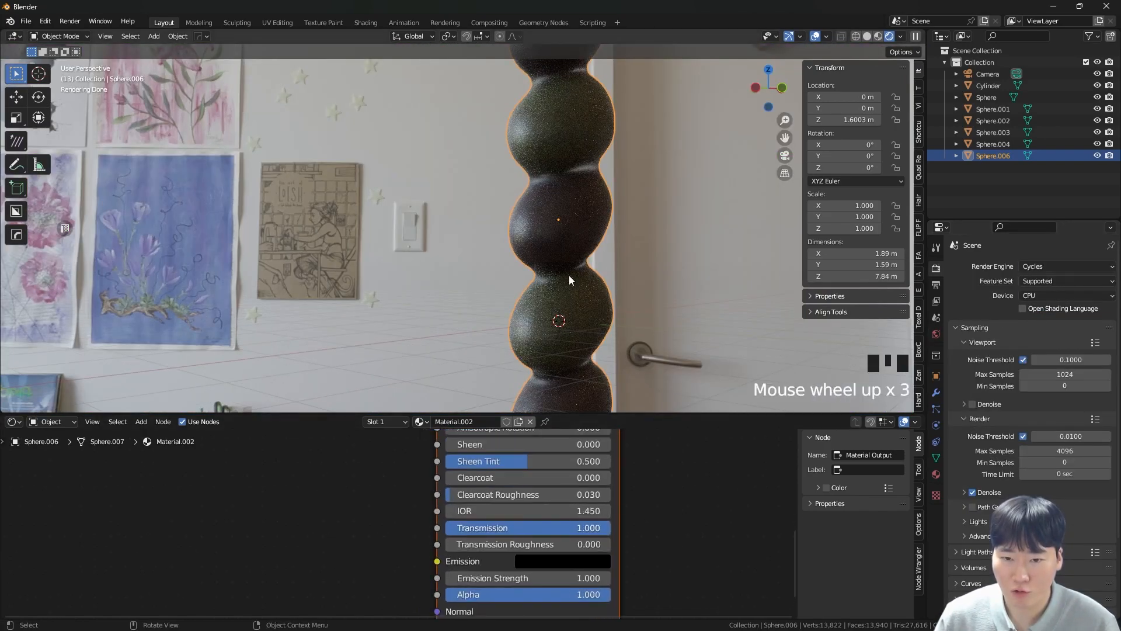
middle_click_drag(505, 468, 520, 559)
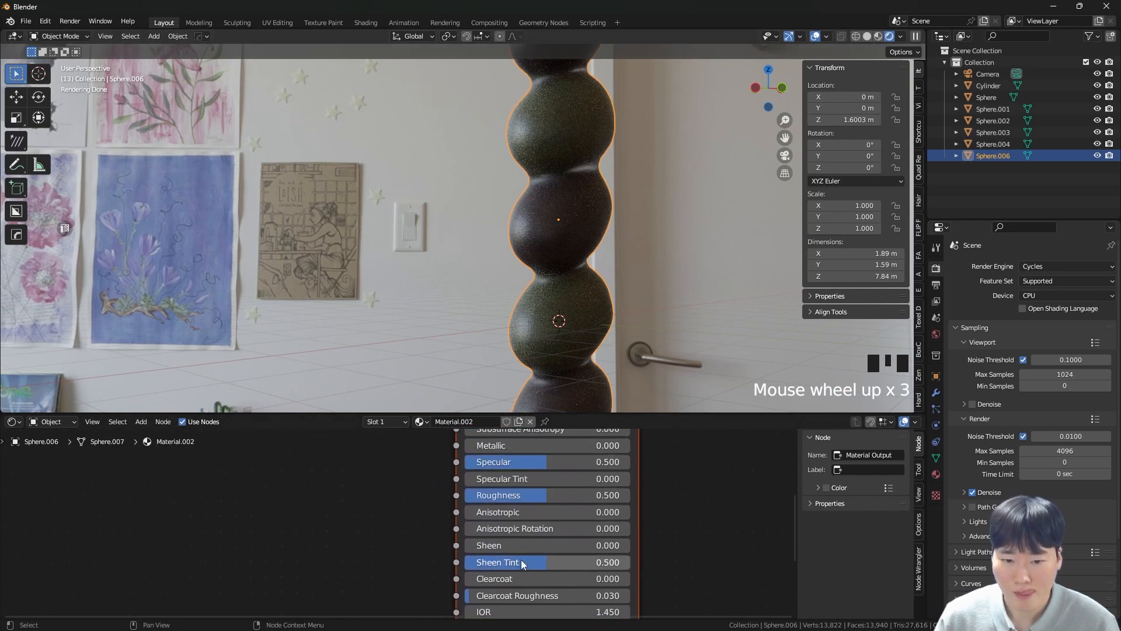
left_click_drag(536, 495, 470, 495)
middle_click_drag(544, 236, 561, 329)
scroll(563, 329, "down", 1)
scroll(564, 332, "down", 4)
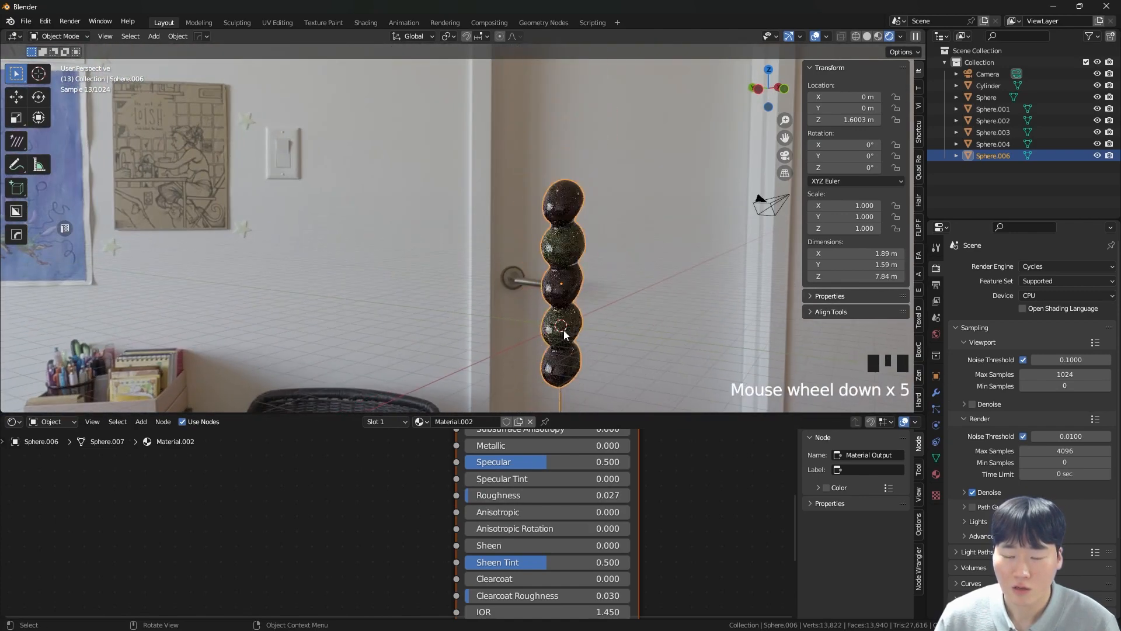
- Switch to the front view in Solid shading and replace the existing camera with a new one at the origin
key("grave")
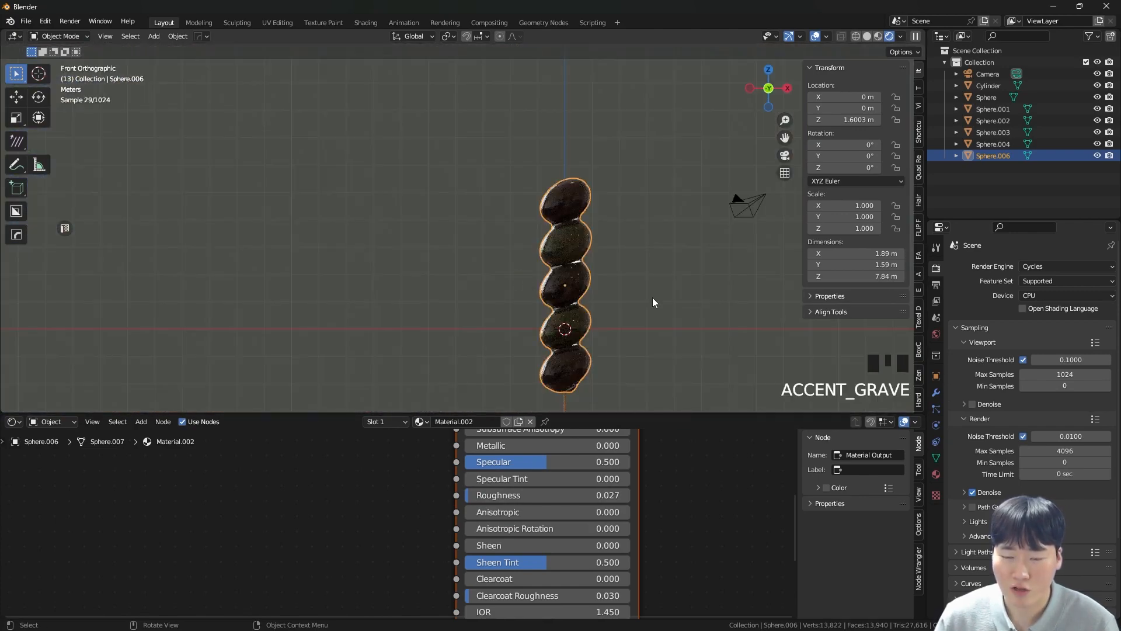
key("z")
key("shift+a")
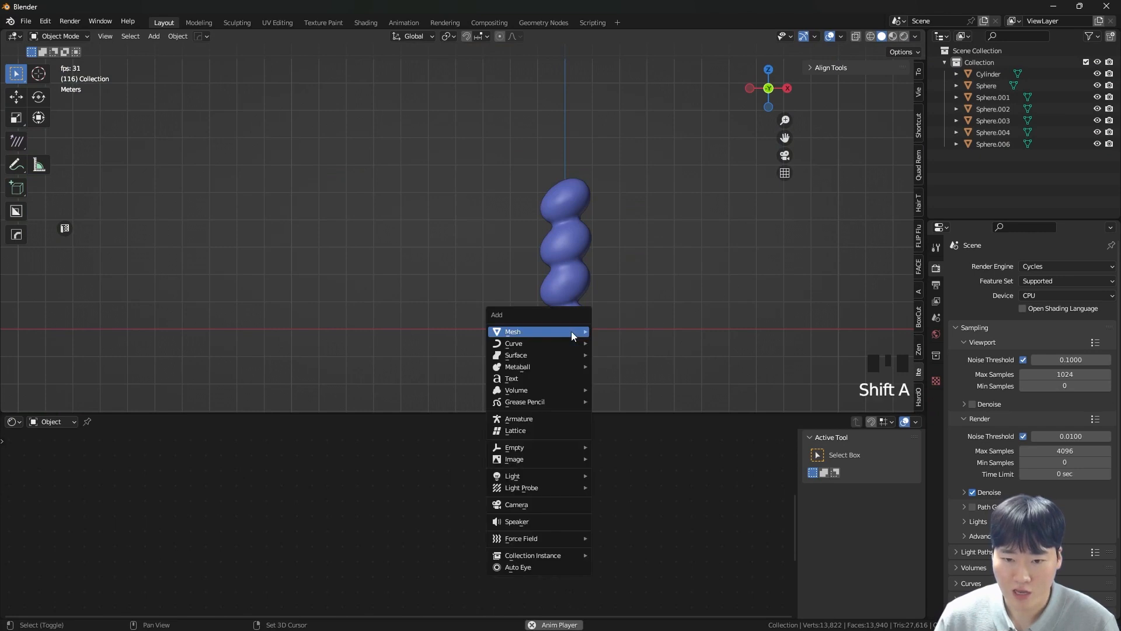
left_click(545, 503)
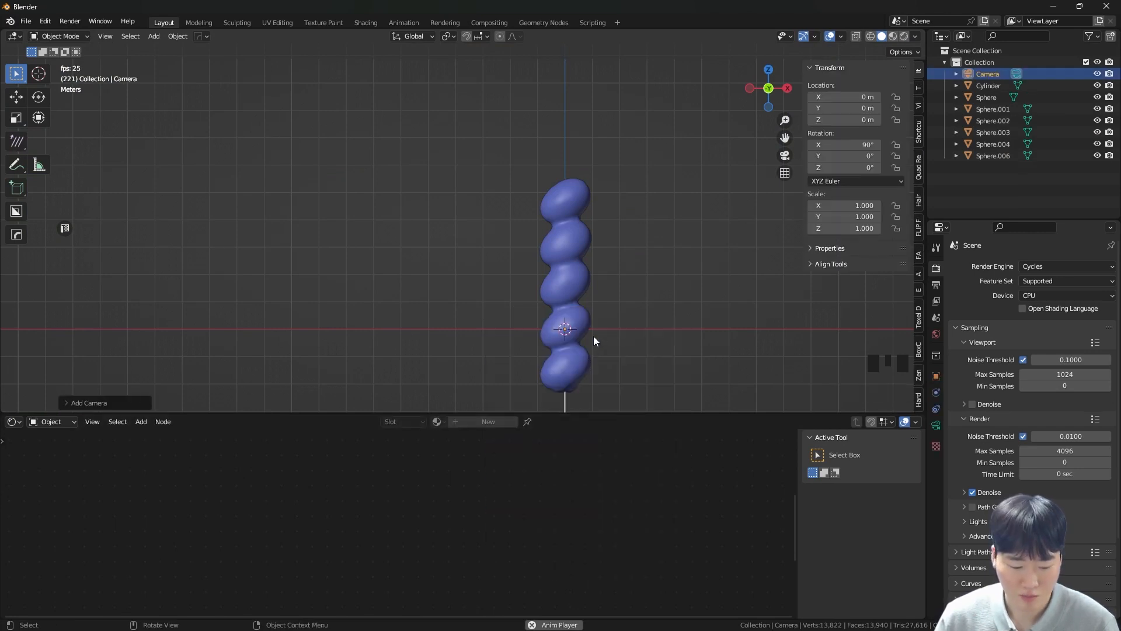
- Look through the new camera and fly it back to about Y -23 m and Z 0.47 m to frame the skewer
key("grave")
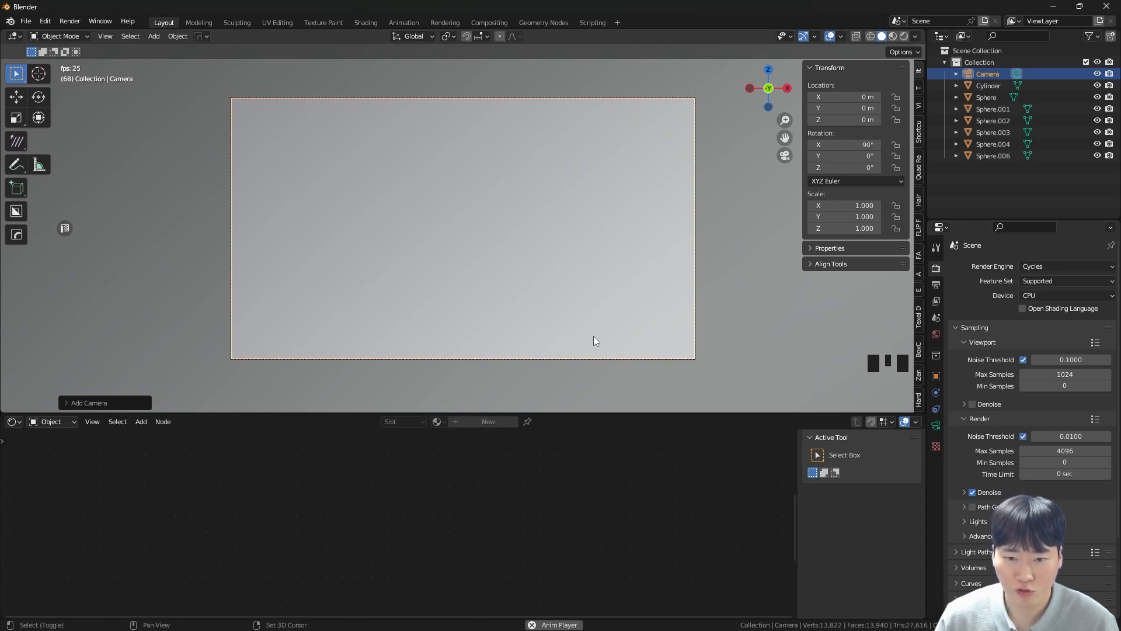
key("shift+grave")
key("s")
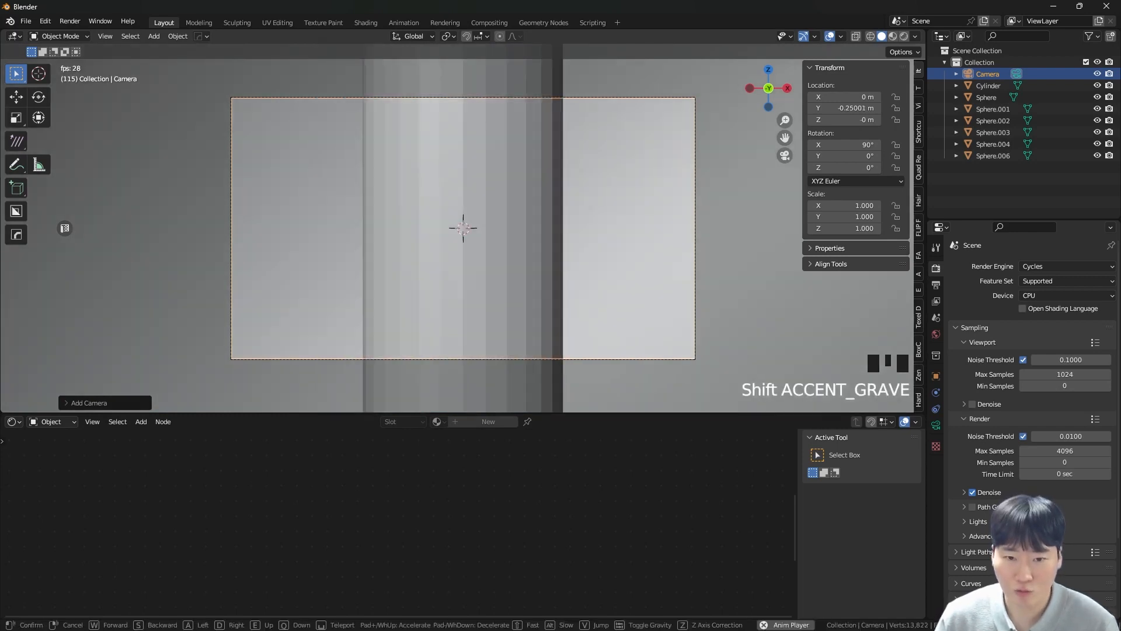
key("s")
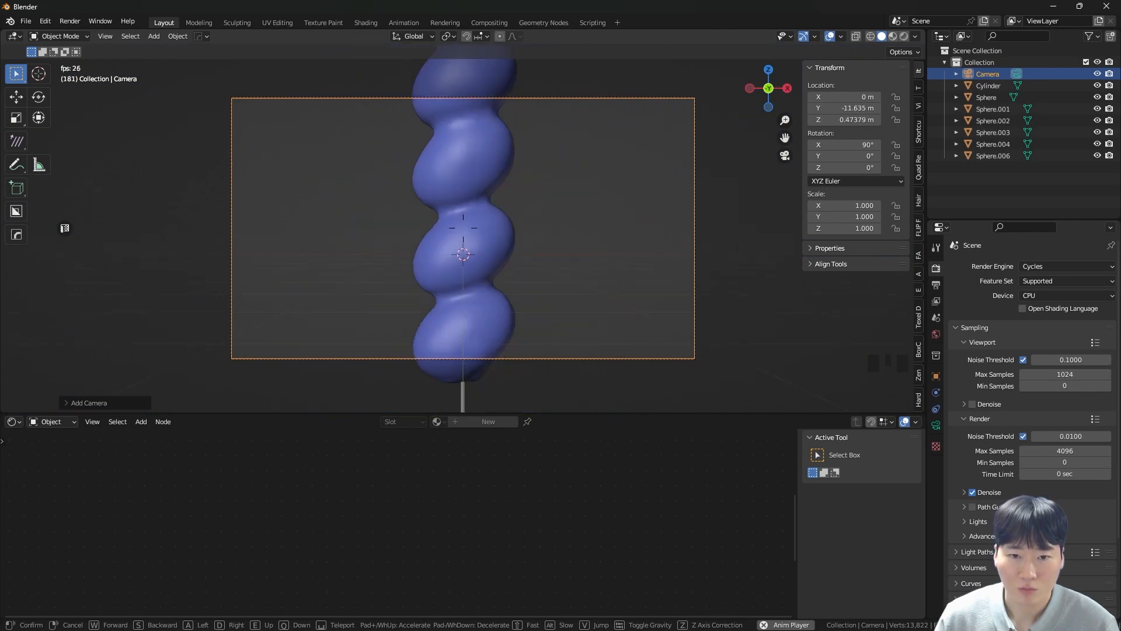
key("s")
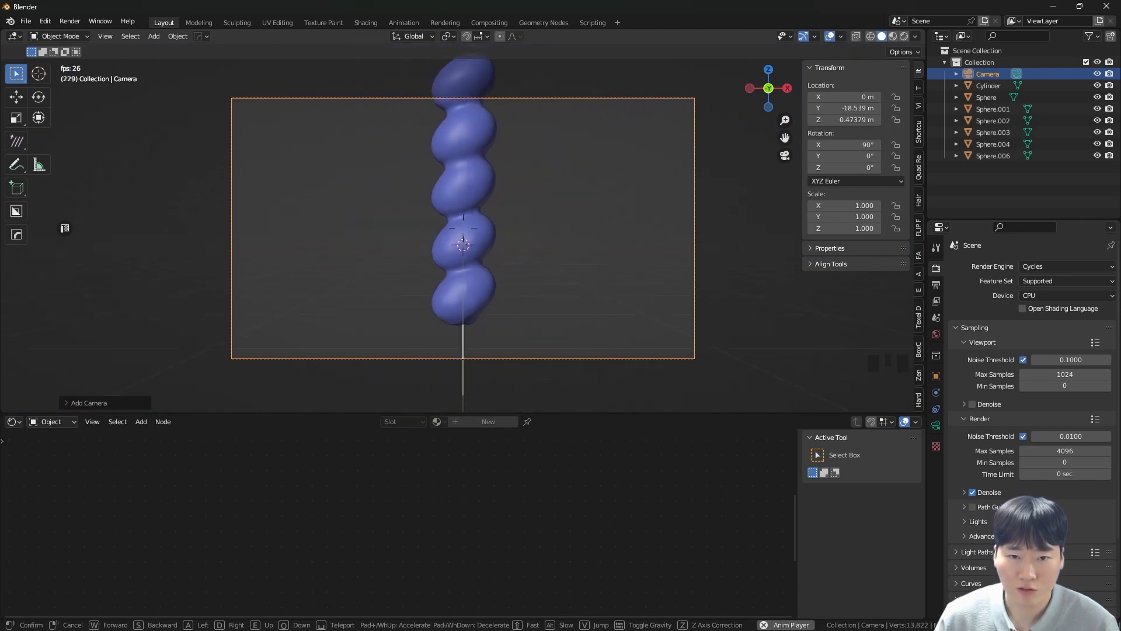
key("s")
left_click(594, 337)
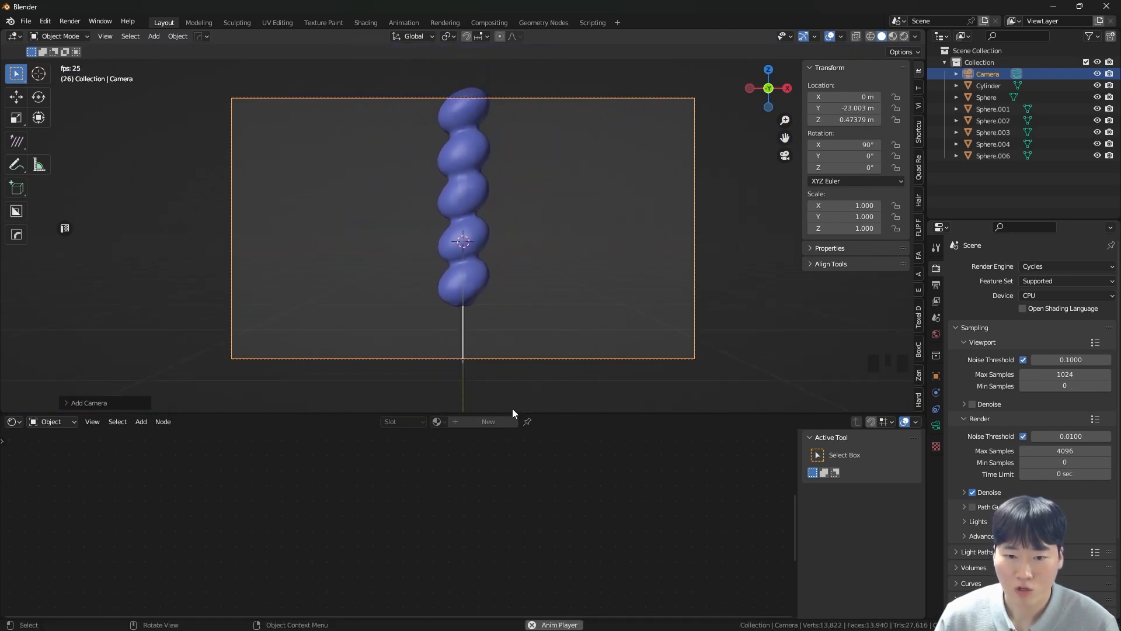
- Enlarge the 3D viewport and set the render output's horizontal resolution to 1080 px
left_click_drag(526, 411, 529, 535)
scroll(486, 355, "up", 2)
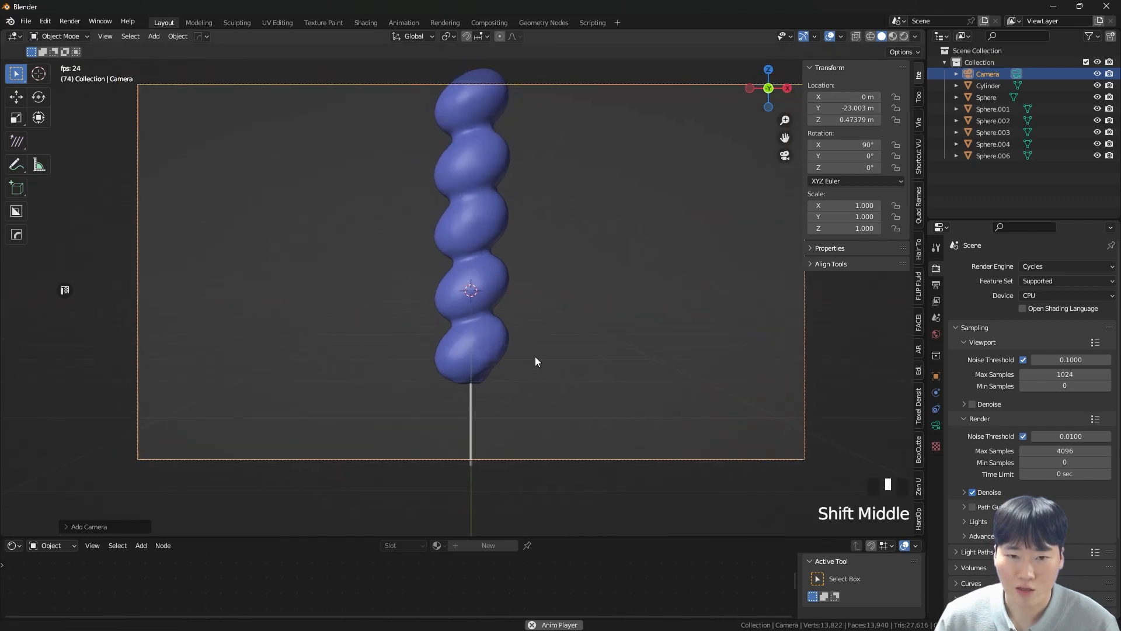
middle_click_drag(535, 356, 575, 381, "shift")
left_click(1033, 295)
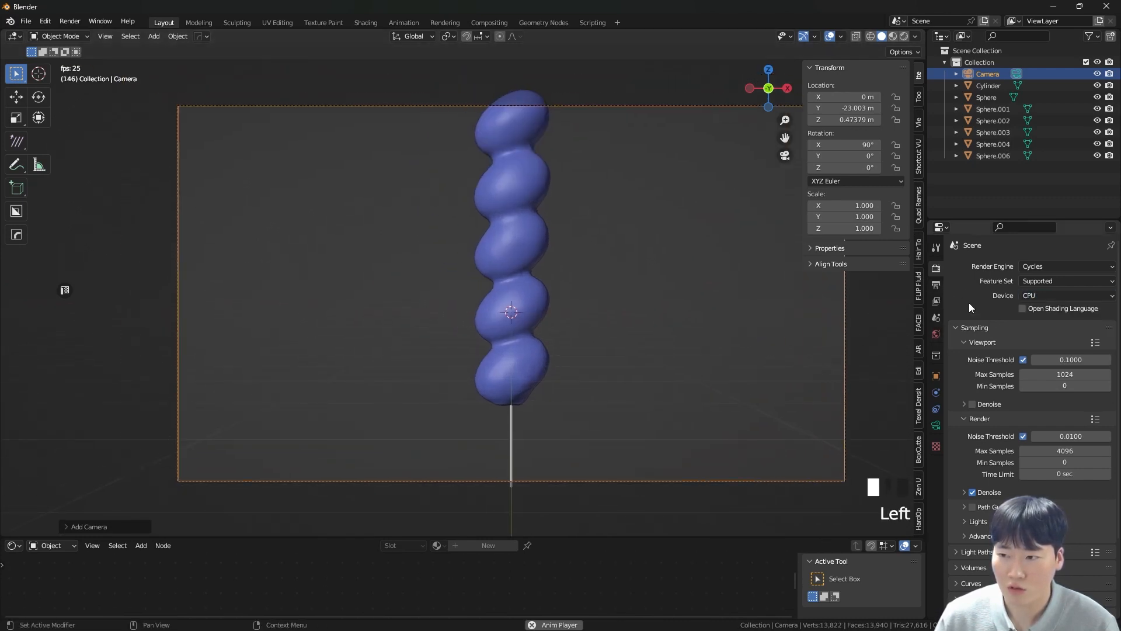
left_click(1052, 294)
left_click(936, 285)
left_click(1064, 282)
type("1080")
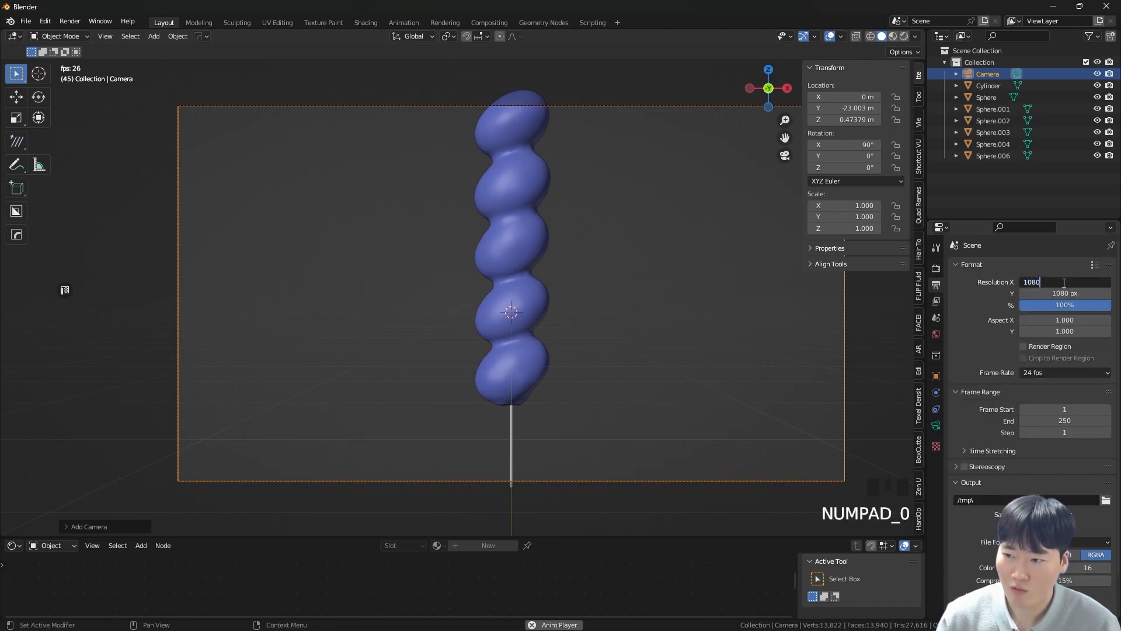
key("Return")
scroll(595, 215, "down", 4)
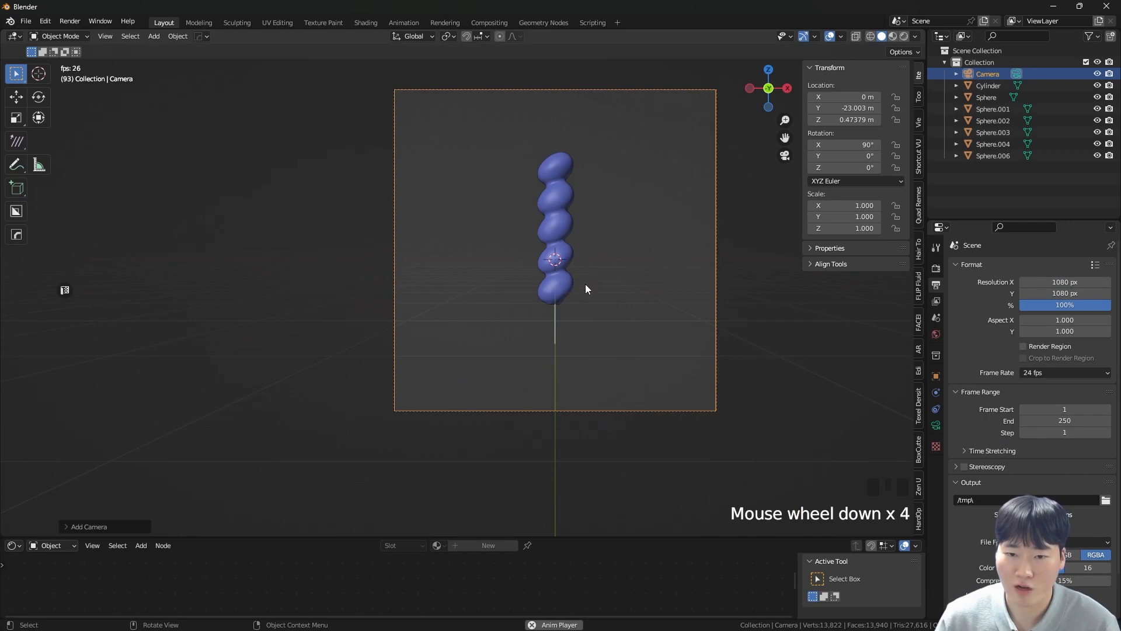
scroll(557, 285, "up", 1)
key("shift+grave")
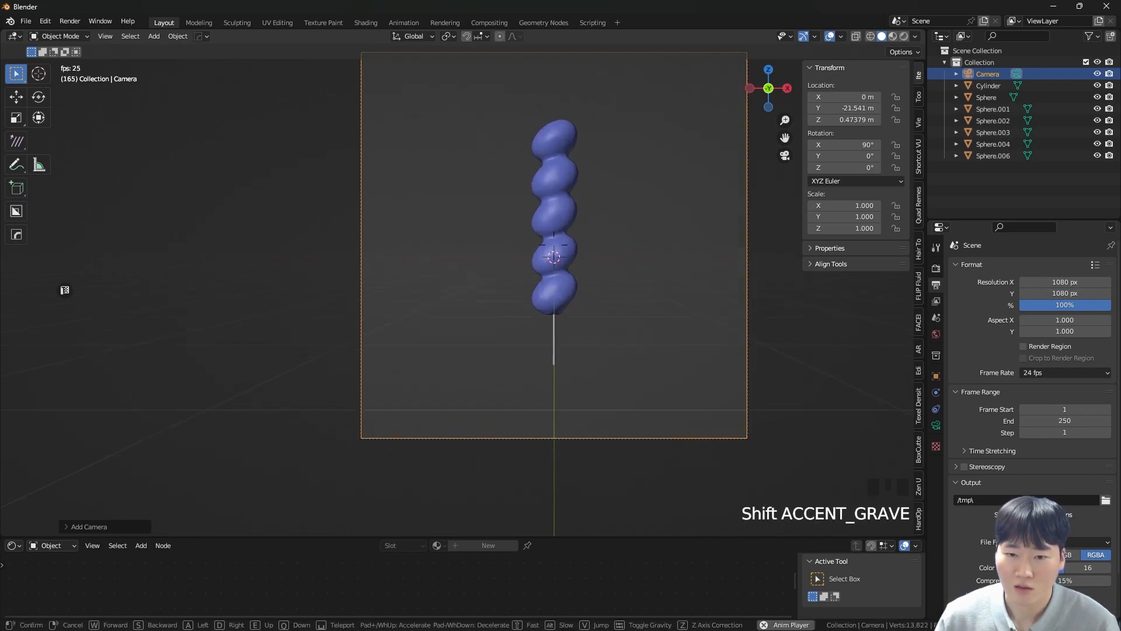
key("s")
left_click(643, 361)
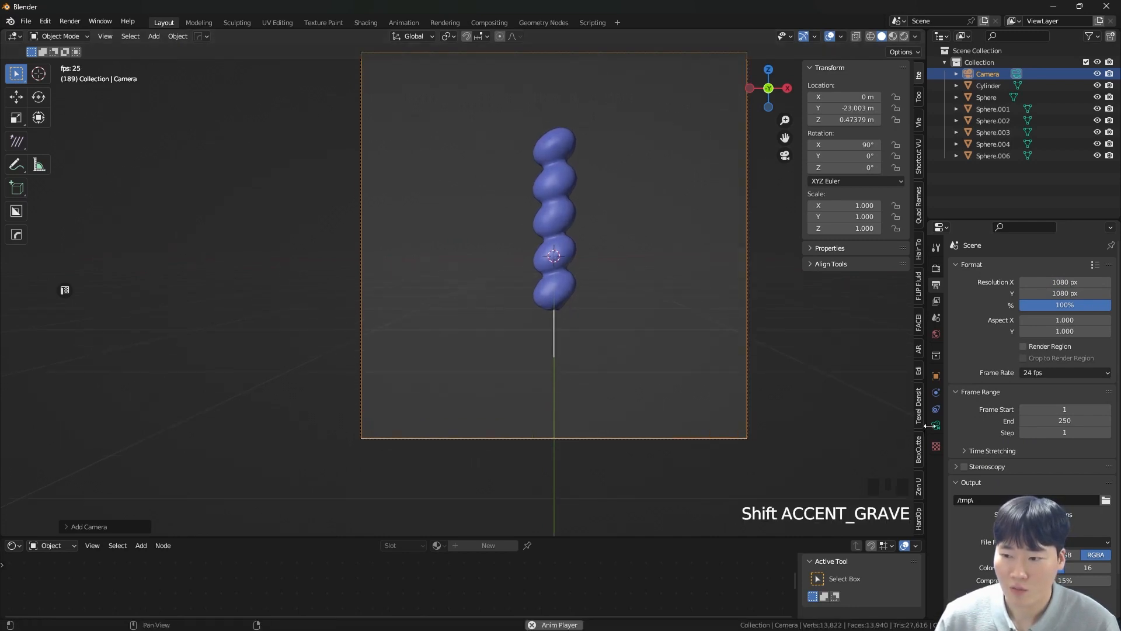
- Set the camera's focal length to 80 mm and fly it back to about Y -25.1 m
left_click(936, 425)
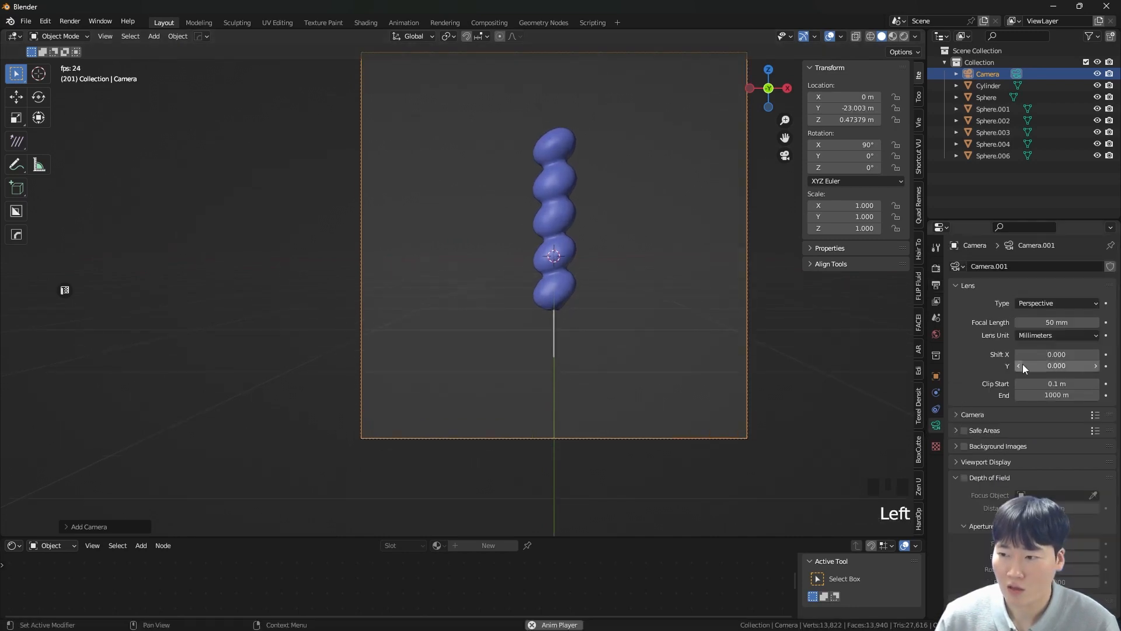
double_click(1051, 324)
type("80")
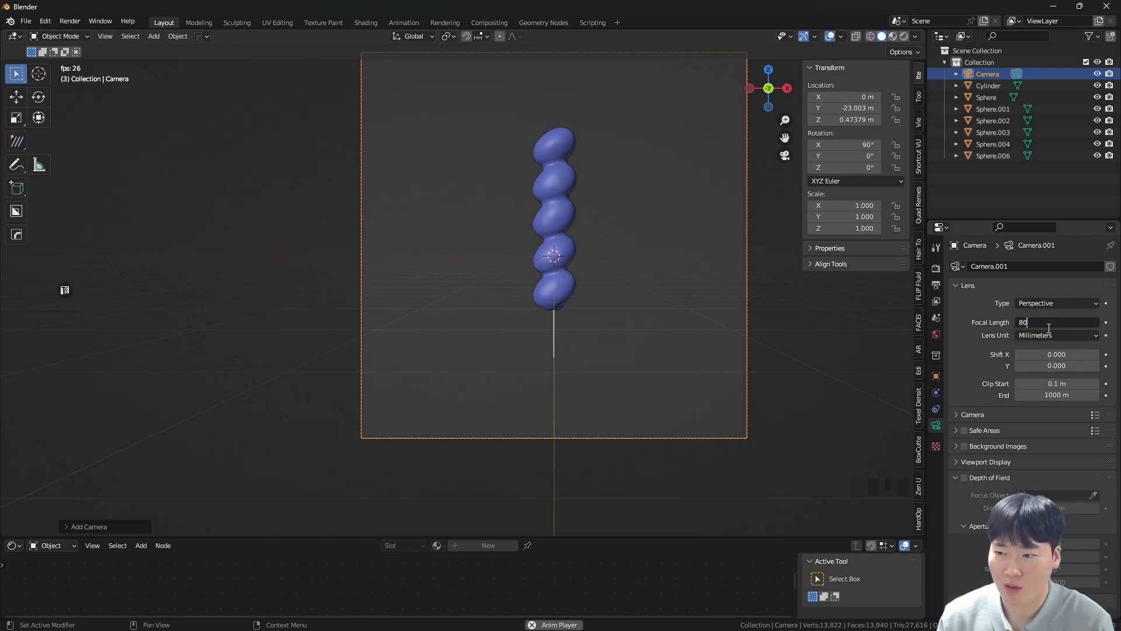
key("Return")
key("shift+grave")
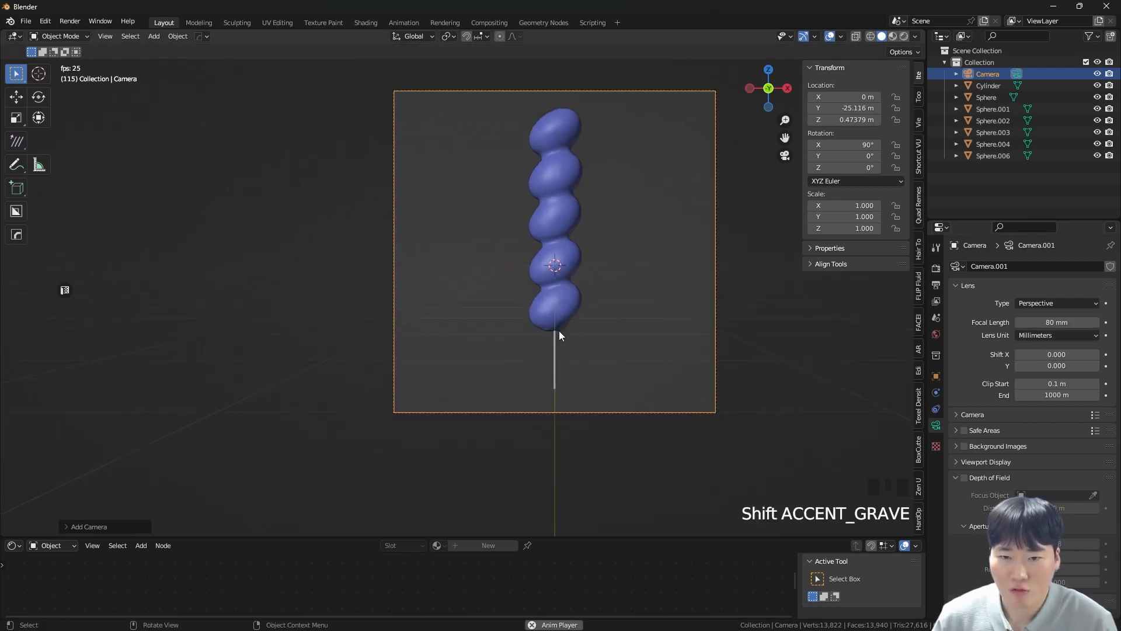
- Try rotating and moving the shell on its own, separate from the grapes and stick
left_click(568, 261)
left_click_drag(618, 137, 487, 382)
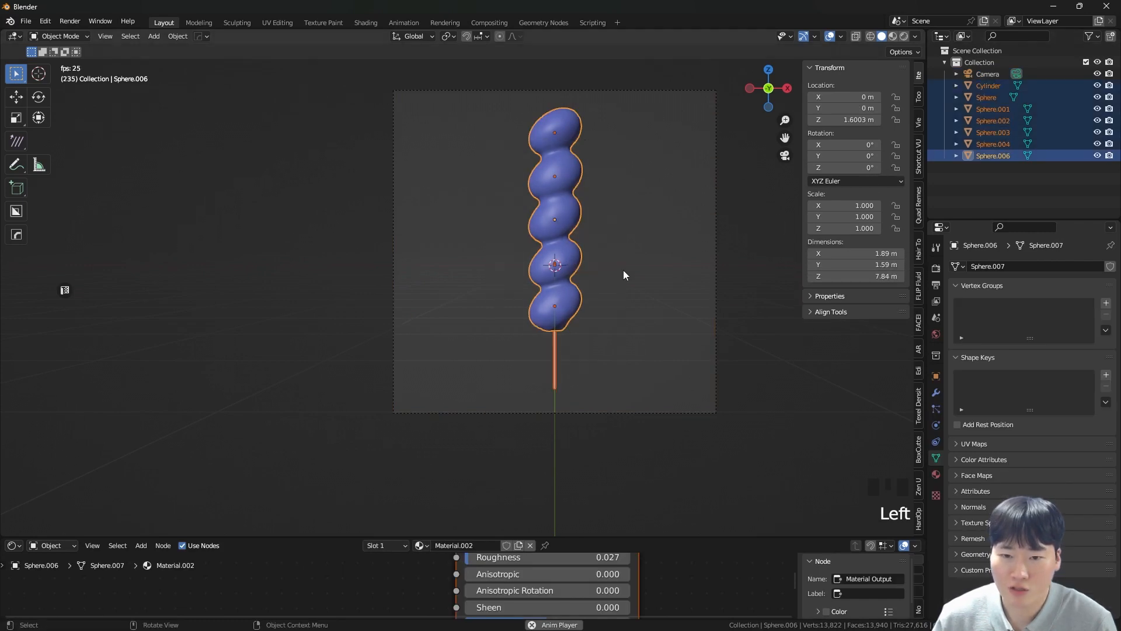
left_click(570, 259)
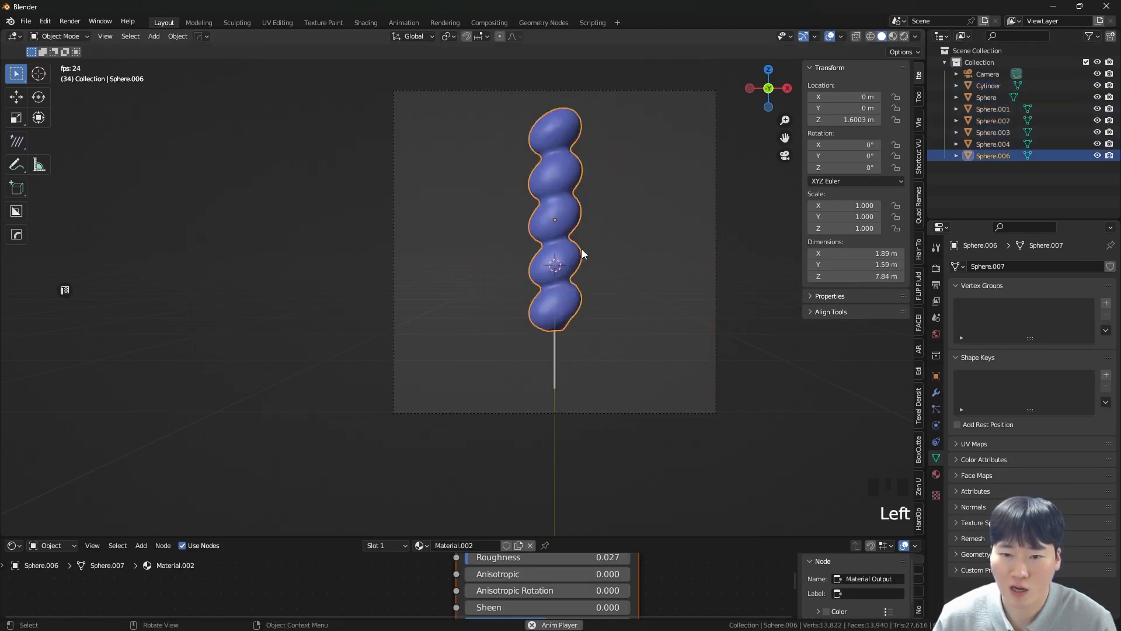
key("r")
right_click(511, 161)
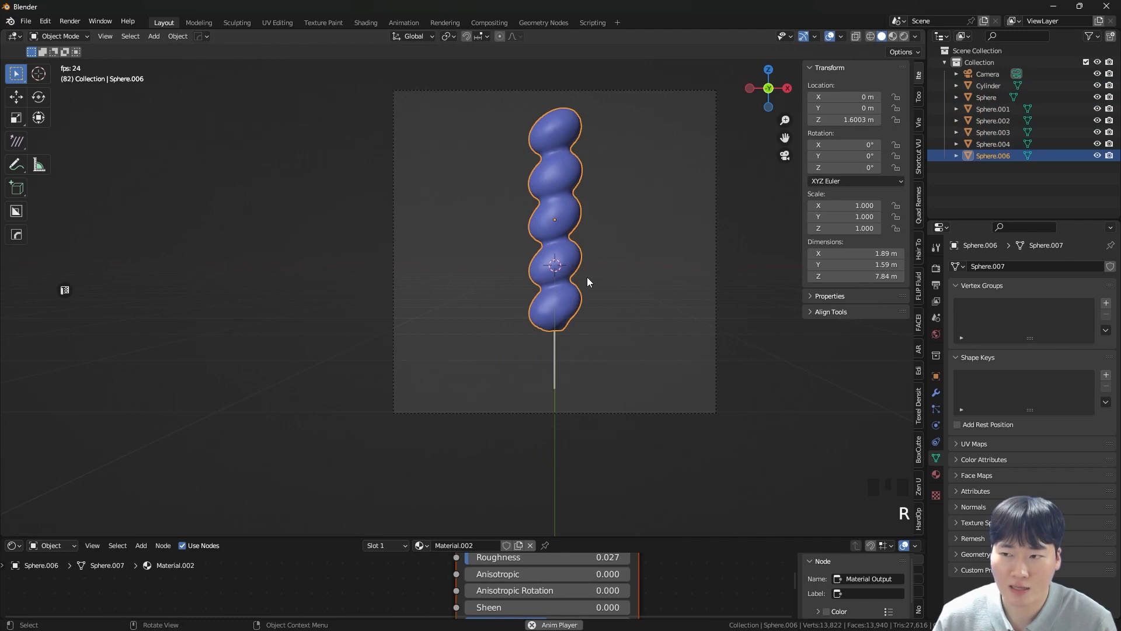
left_click_drag(599, 123, 496, 370)
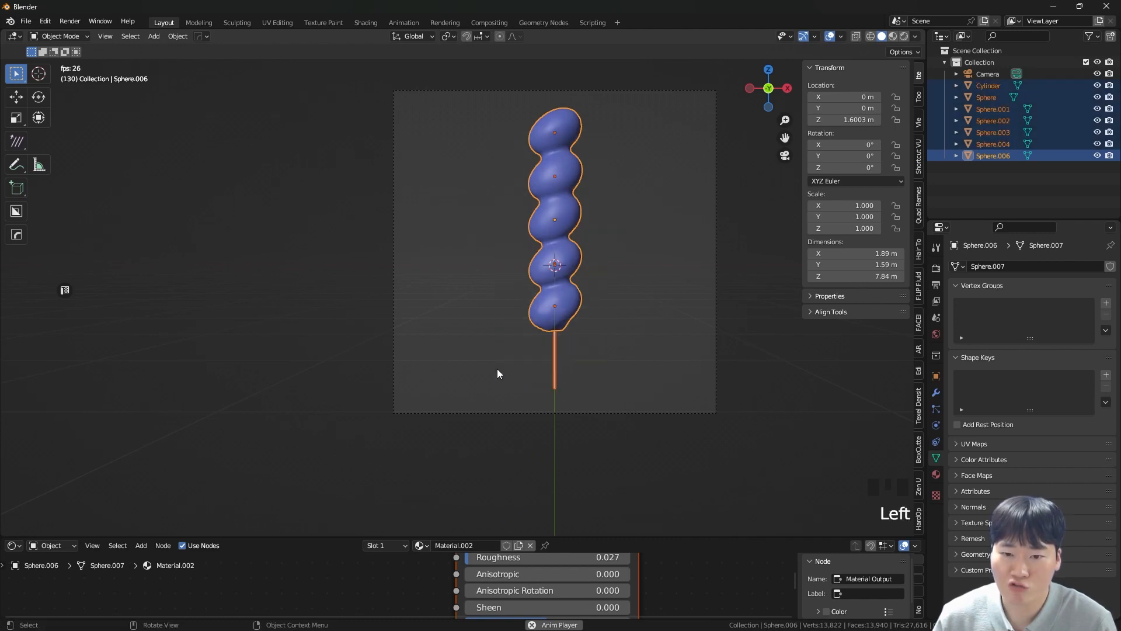
left_click(627, 208)
left_click_drag(639, 141, 529, 328)
left_click(530, 326)
key("r")
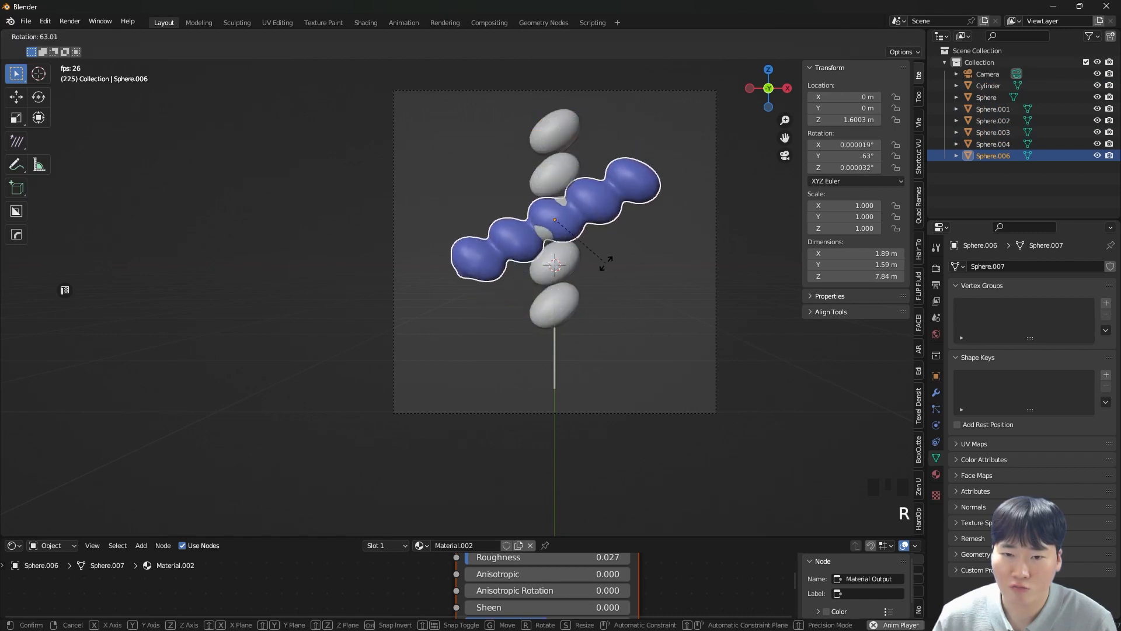
right_click(600, 266)
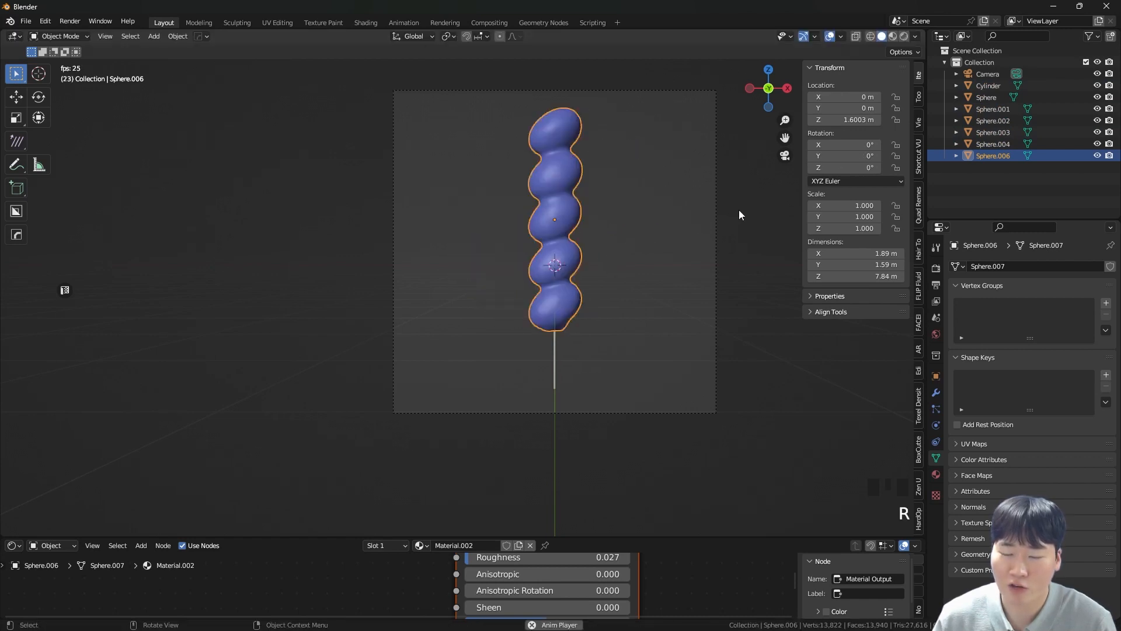
key("g")
right_click(626, 172)
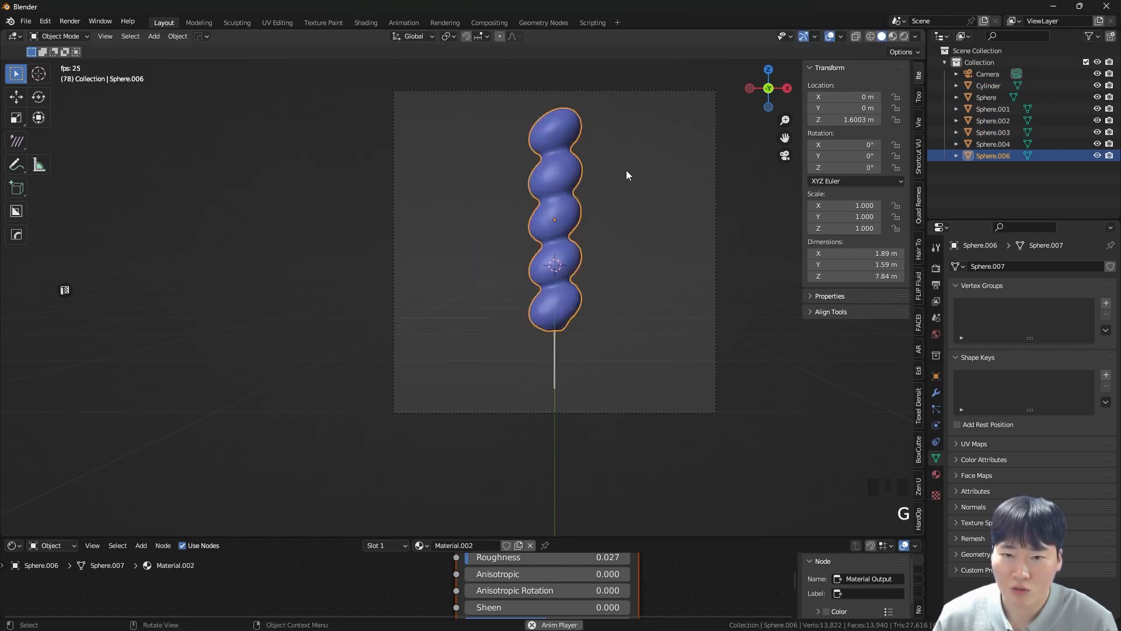
- Select the five grape spheres together and try moving them apart from the shell
left_click(995, 96)
left_click(995, 97)
left_click(997, 107, "shift")
left_click(997, 118, "shift")
left_click(996, 132, "shift")
left_click(996, 144, "shift")
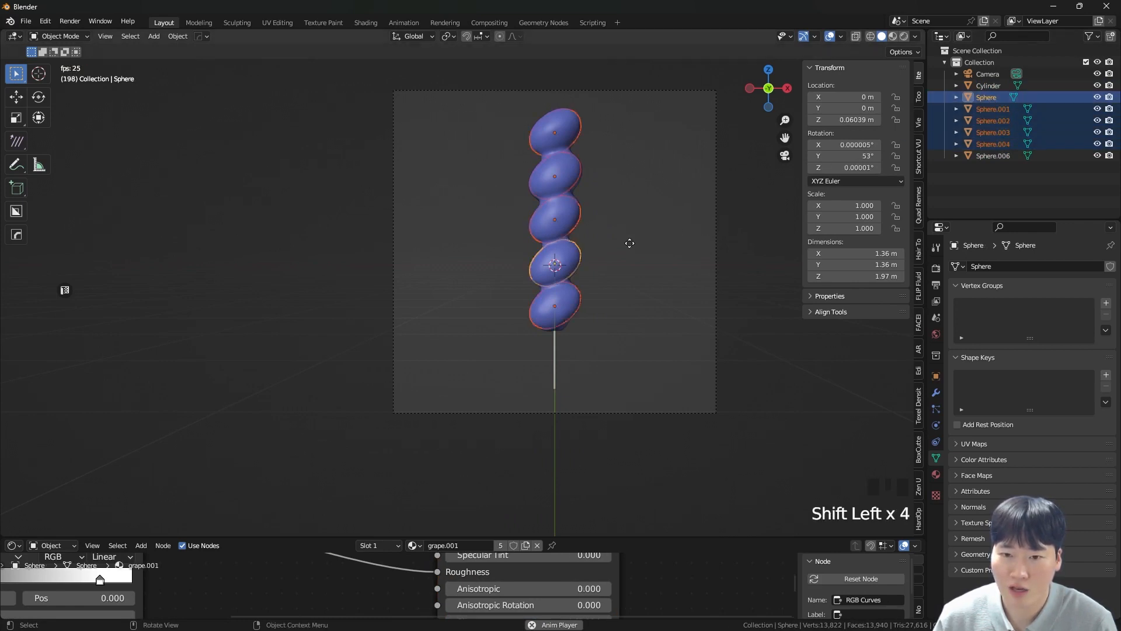
key("g")
right_click(736, 240)
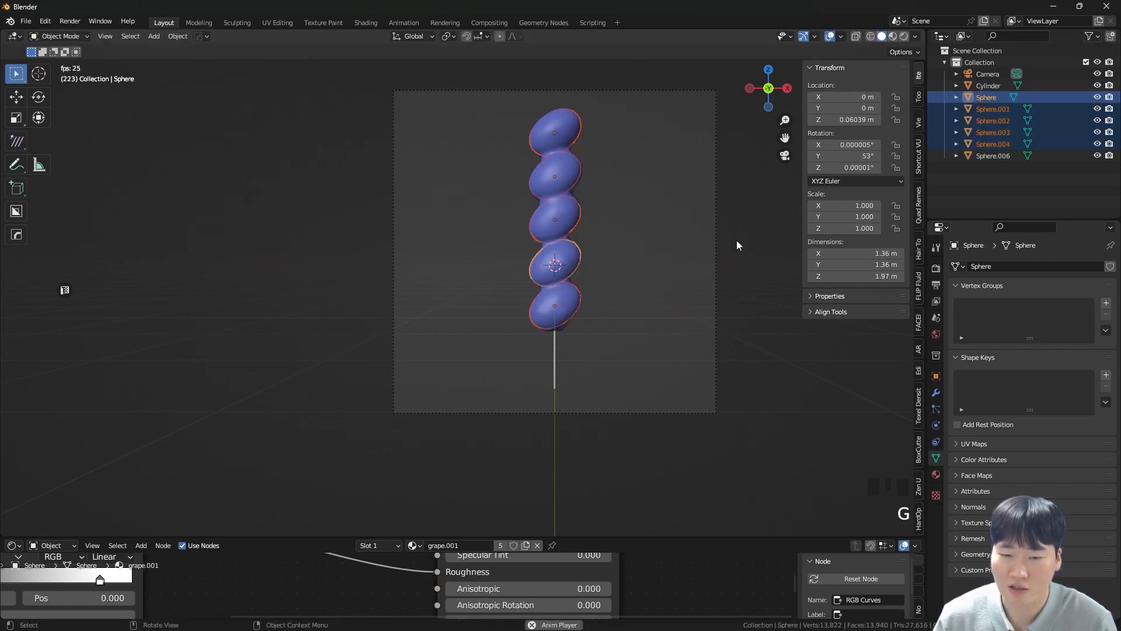
- Add the stick and lastly the shell to the selection, and parent the grapes and stick to the shell with the Object option
left_click(554, 347, "shift")
scroll(565, 238, "up", 5)
left_click(579, 235, "shift")
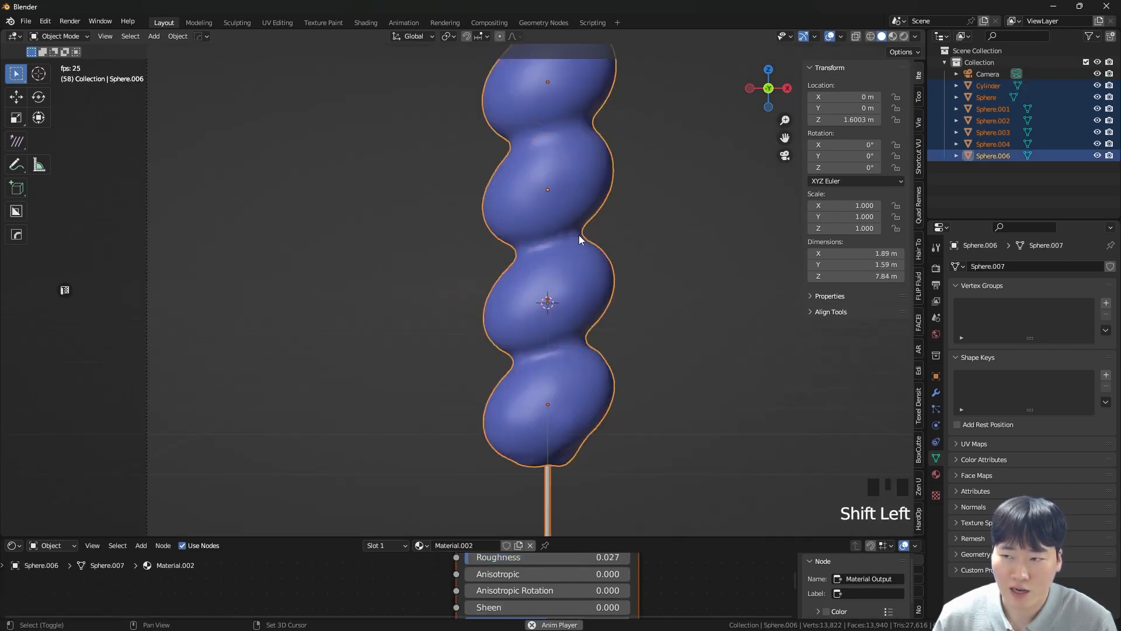
scroll(579, 235, "down", 5)
key("ctrl+p")
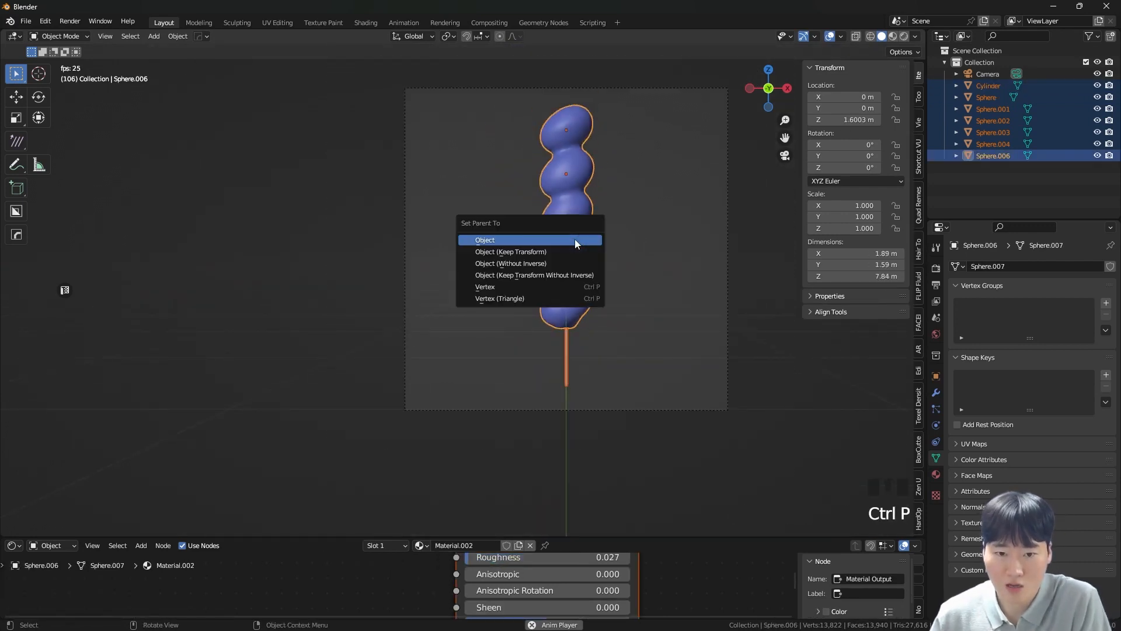
left_click(575, 240)
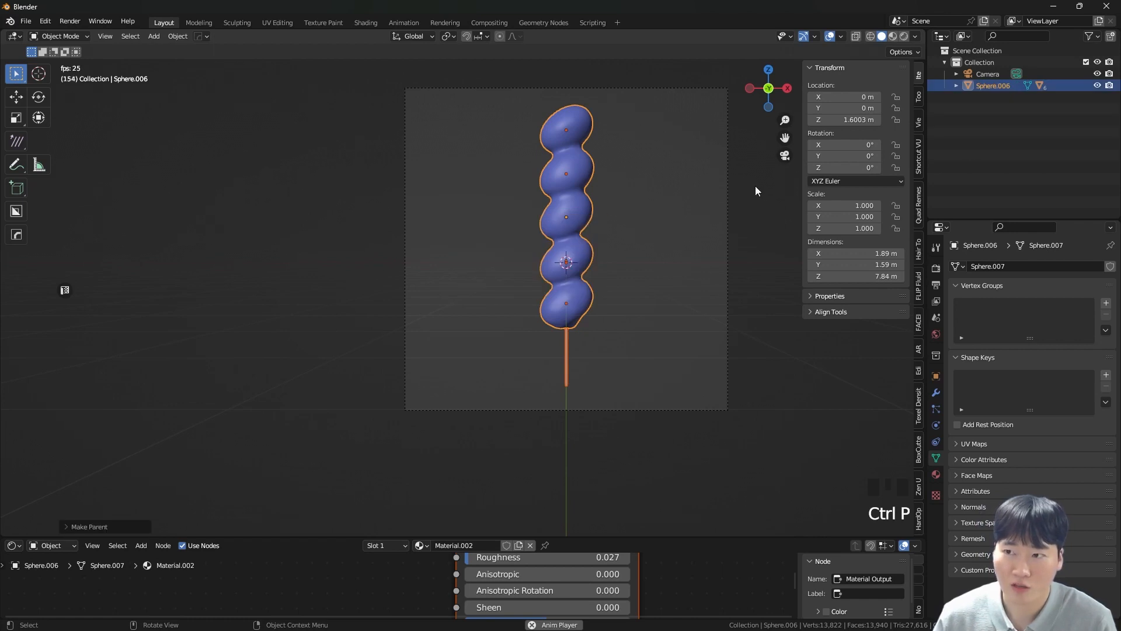
- Expand the shell's hierarchy to examine its child objects, and select the stick
left_click(947, 86)
left_click(947, 86)
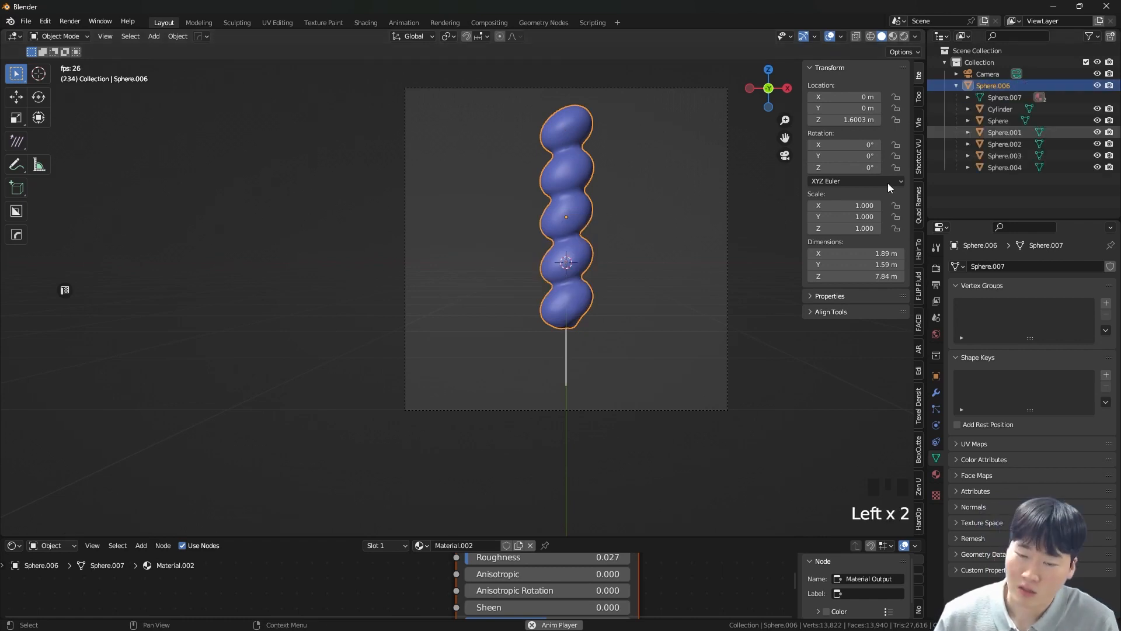
left_click(567, 343)
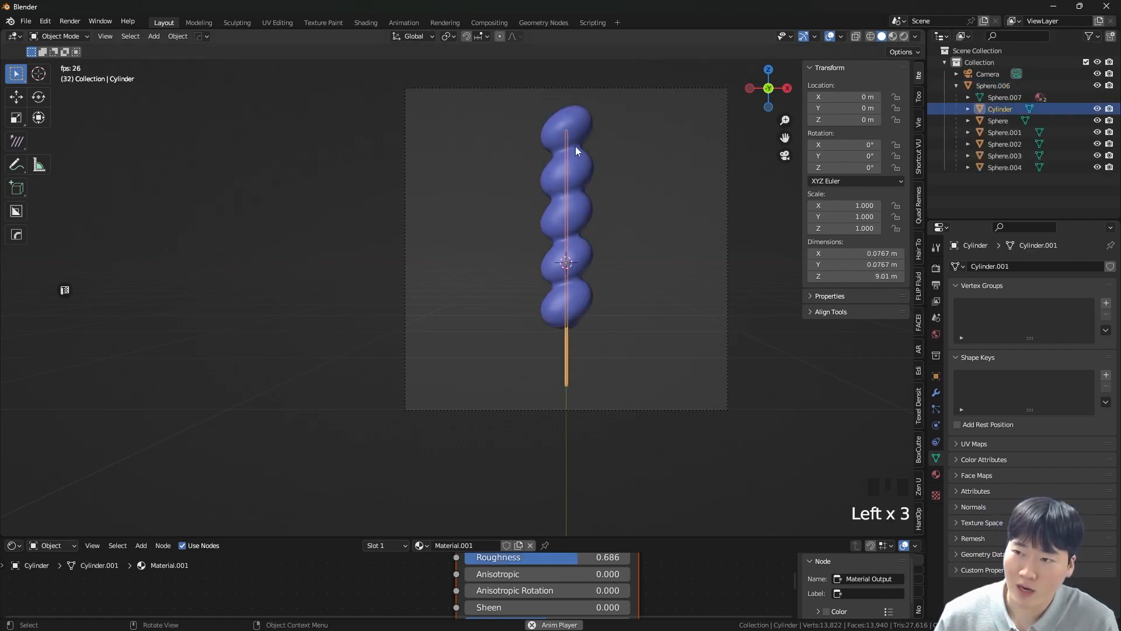
- Select the parent shell and try rotating it together with the attached grapes and stick, including free rotation
left_click(990, 86)
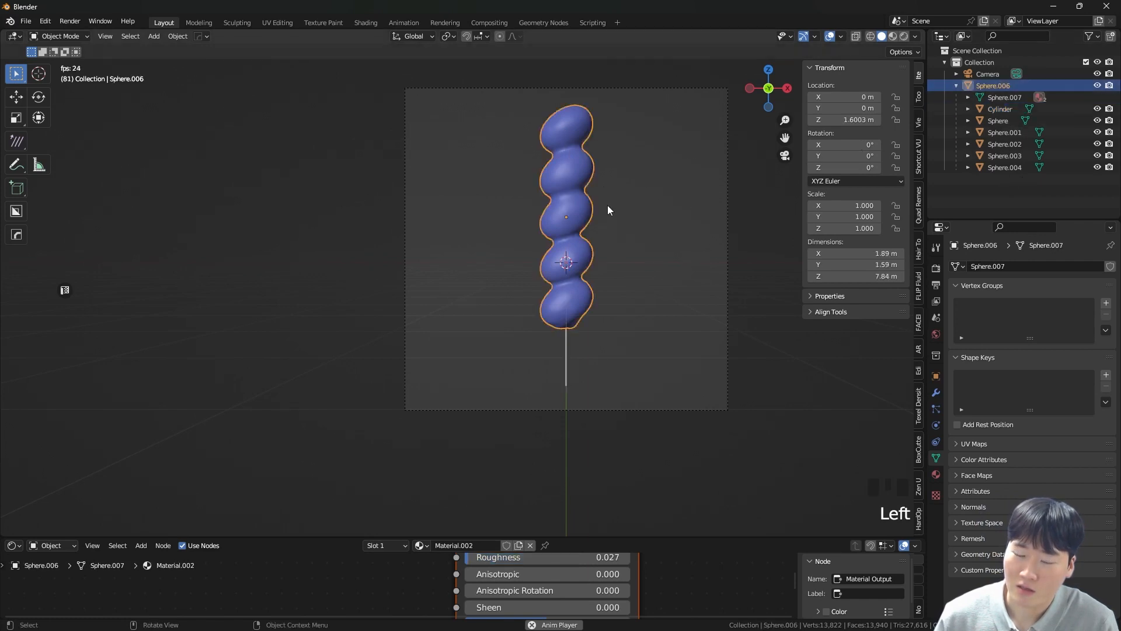
key("r")
right_click(661, 180)
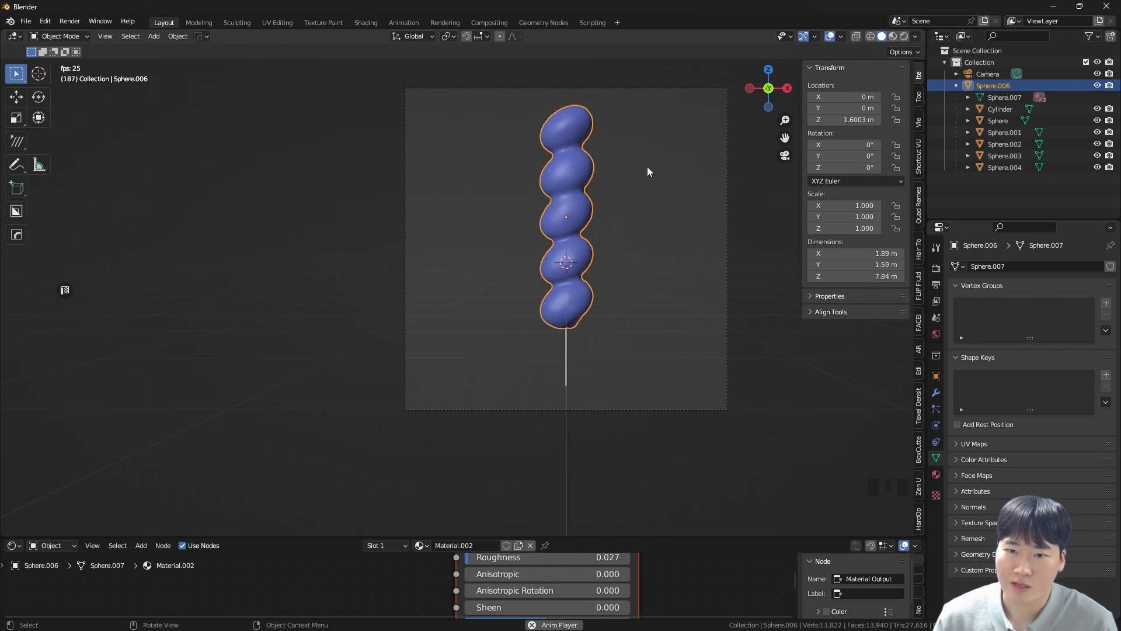
key("r")
key("r")
right_click(653, 233)
- Select the middle grape on its own and try moving it out of the shell
left_click(565, 214)
key("g")
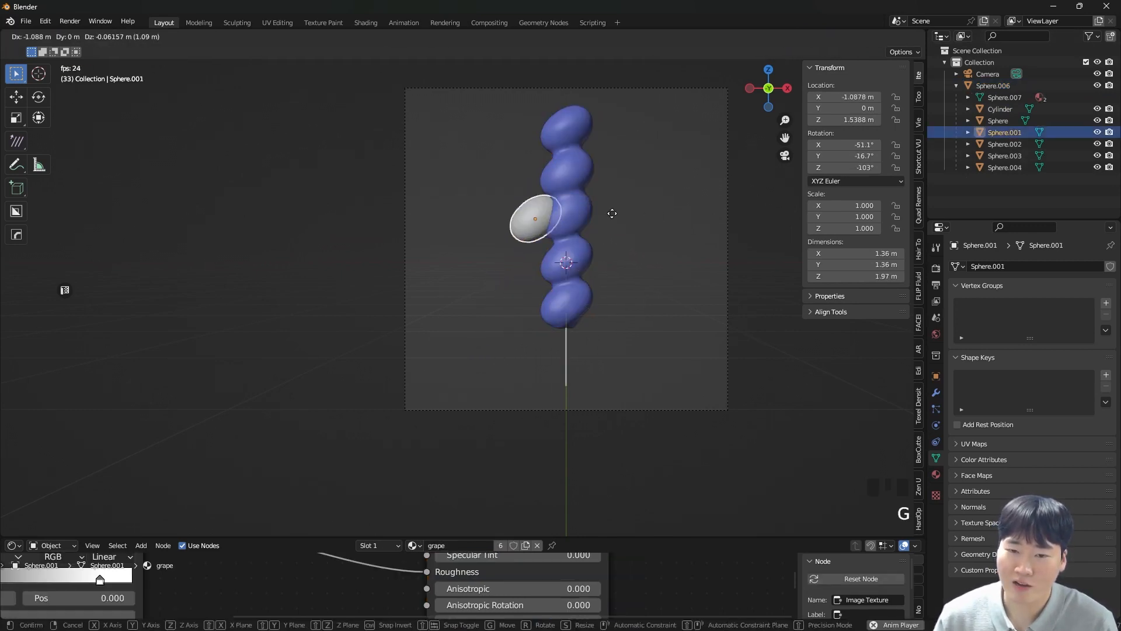
right_click(570, 226)
key("g")
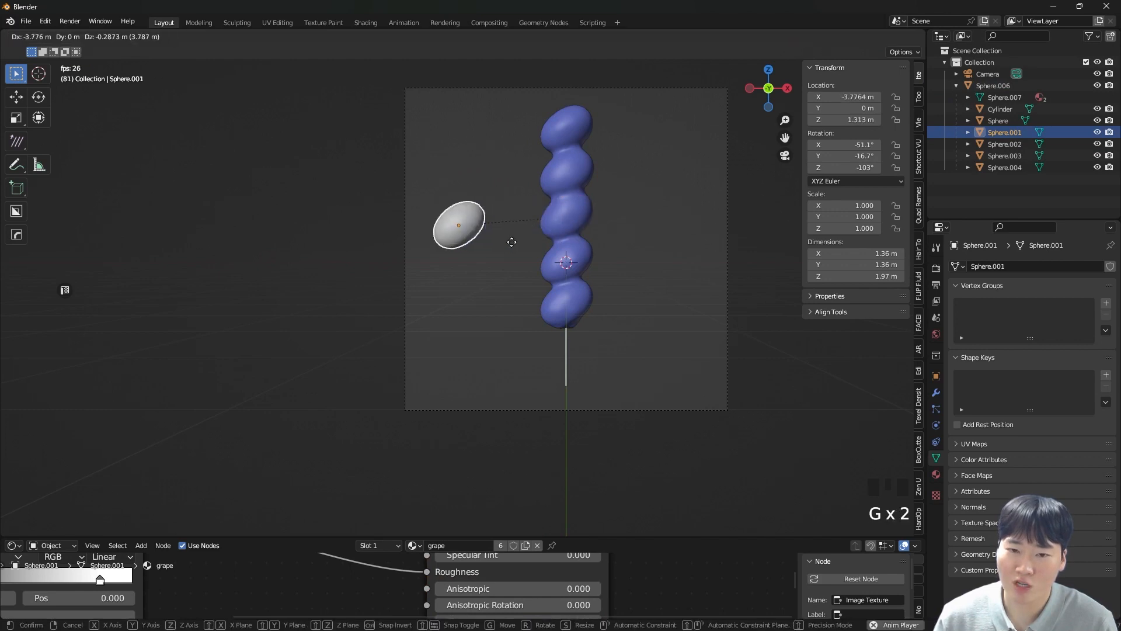
right_click(511, 242)
- Tilt the whole skewer about 37.5° around Y using the parent shell, and move it to about X 0.29 m, Z 1.19 m
left_click(568, 154)
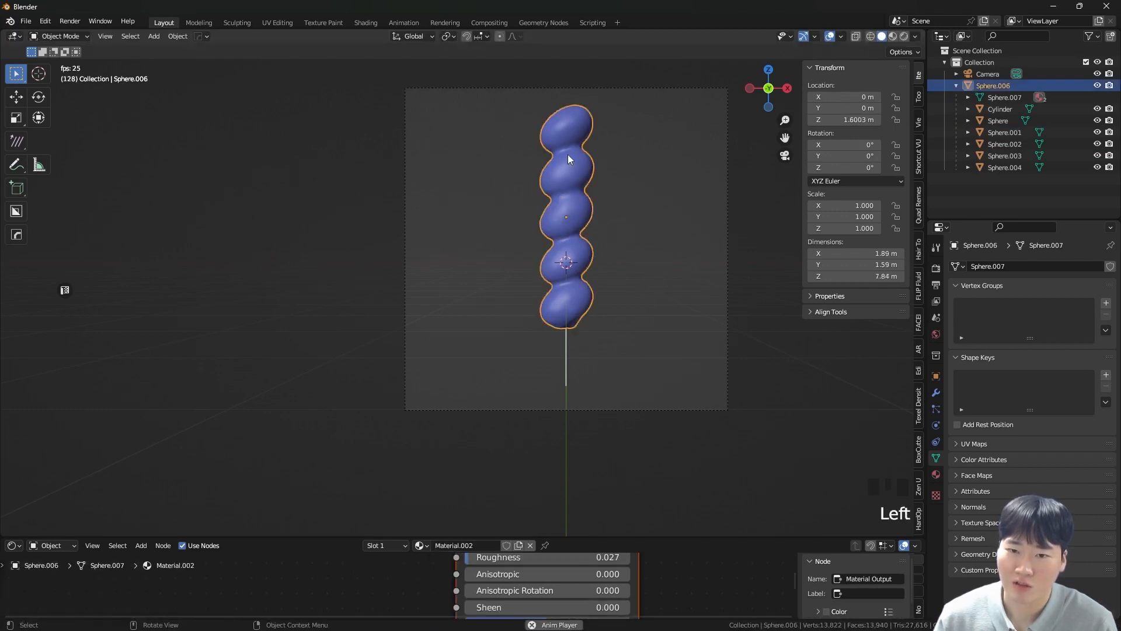
key("r")
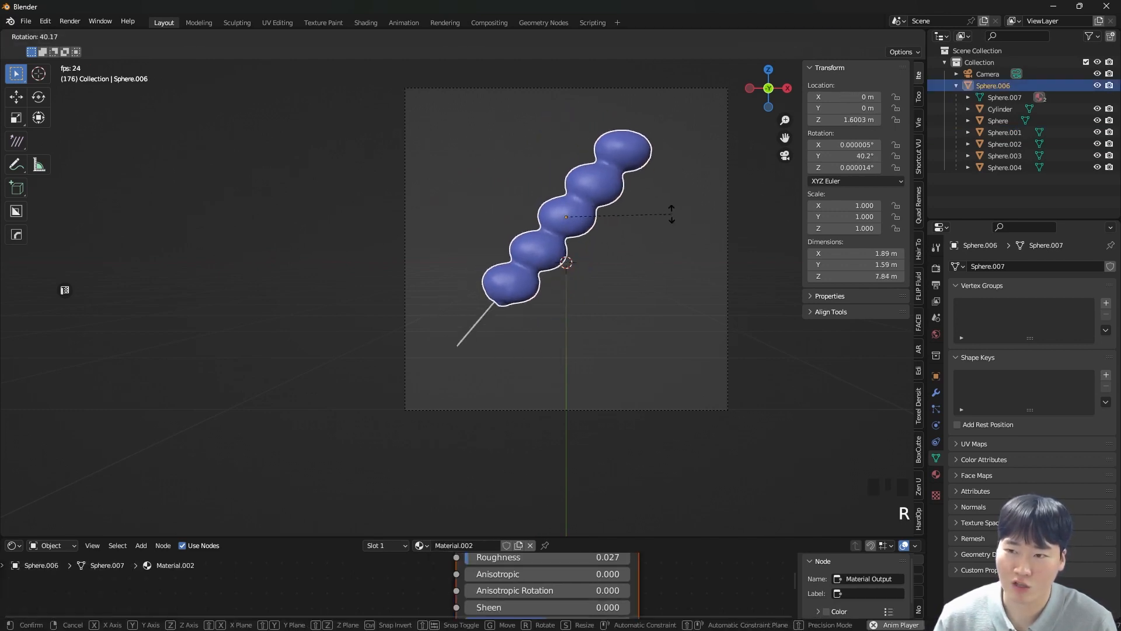
right_click(672, 205)
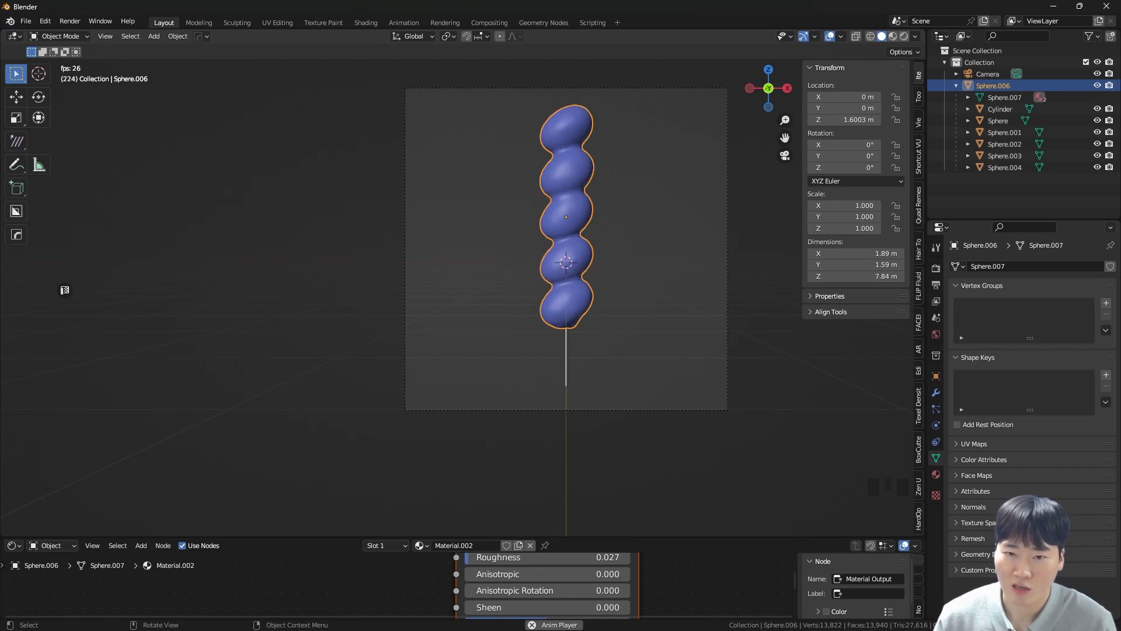
key("r")
left_click(646, 228)
key("g")
left_click(608, 268)
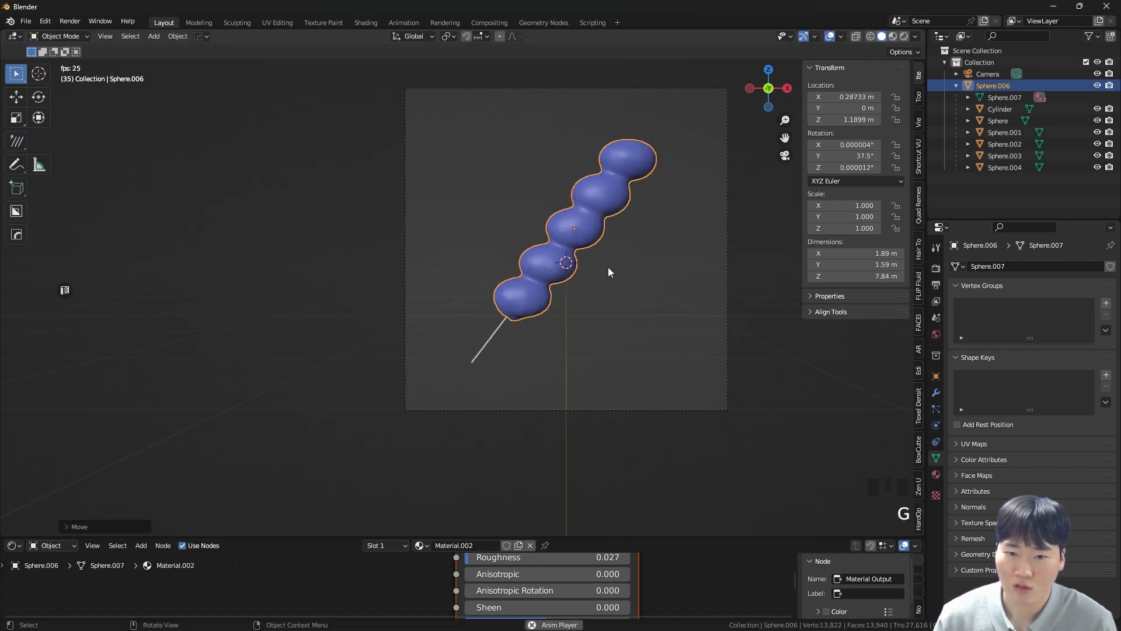
- Show the scene in Material Preview shading and add a mesh plane at the world origin
key("z")
left_click(591, 335)
mouse_move(597, 284)
middle_mouse_down()
mouse_move(458, 286)
mouse_move(489, 295)
middle_mouse_up()
key("shift+a")
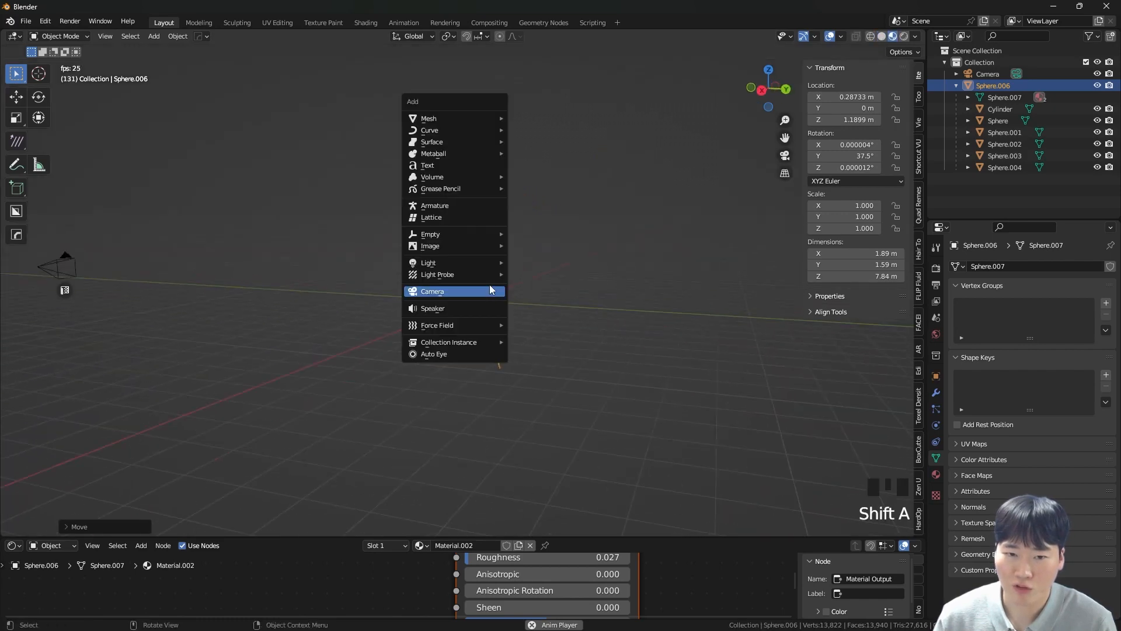
mouse_move(487, 116)
left_click(526, 119)
key("grave")
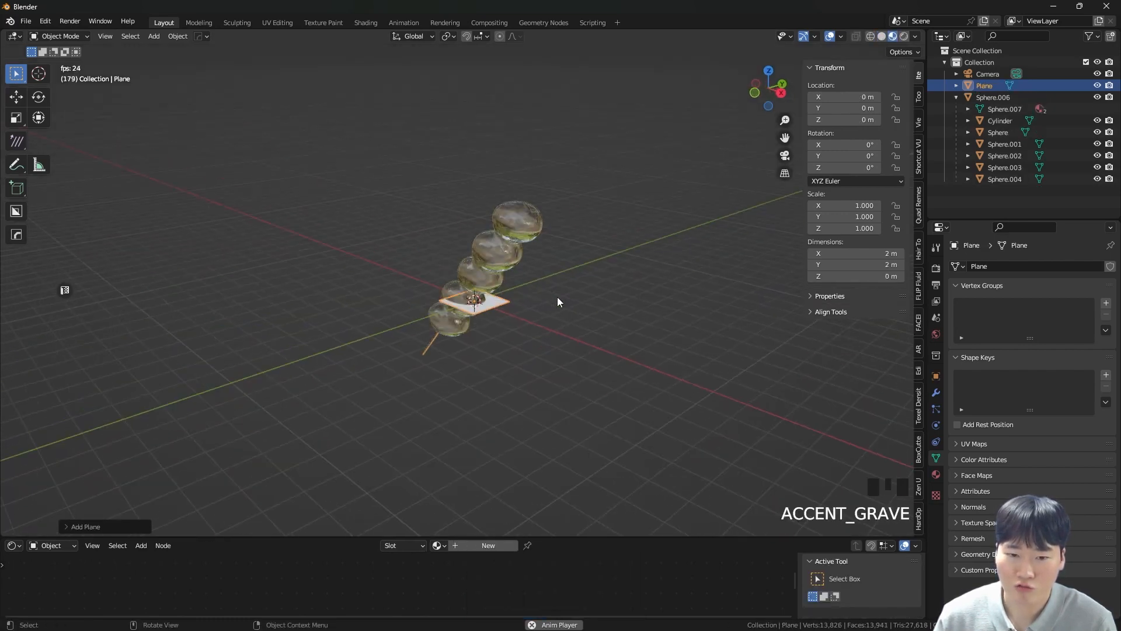
- Rotate the new plane 90° about X and scale it up to about 6.9
type("rx90")
key("Return")
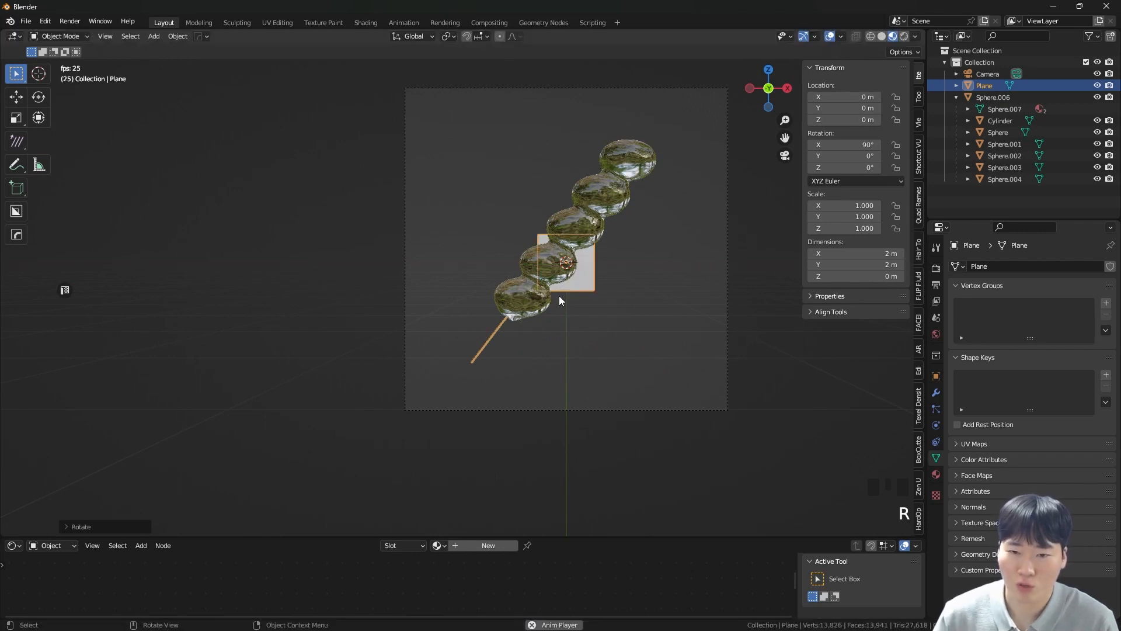
key("s")
left_click(761, 391)
- Move the plane along Y to about 4.3 m behind the skewer and enlarge it to a scale of about 8.5
key("grave")
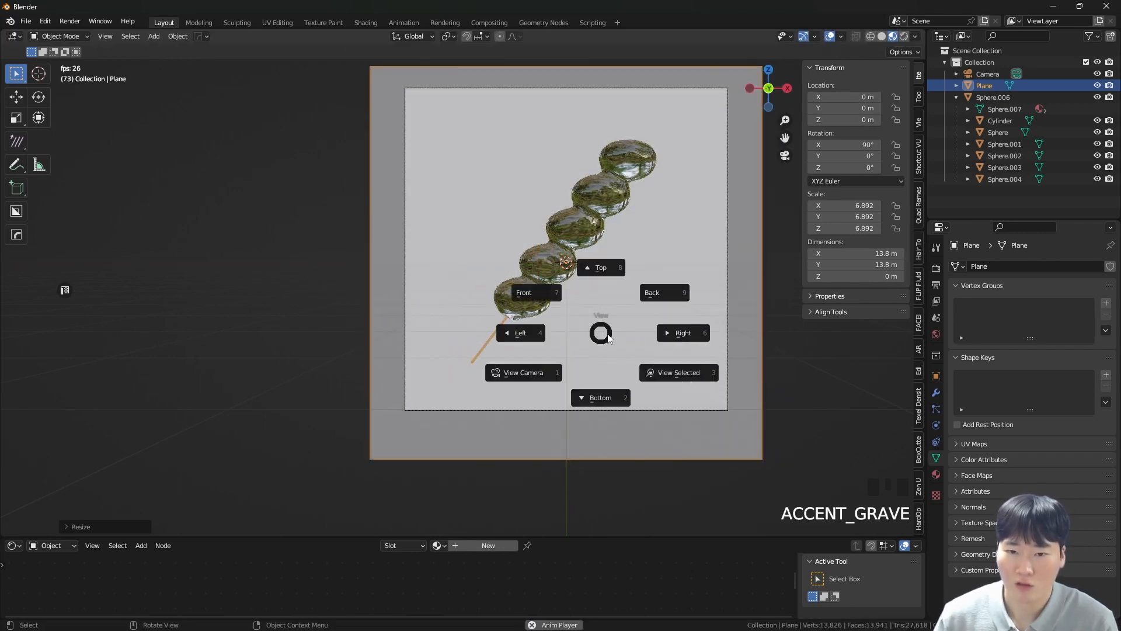
left_click(636, 333)
key("g")
key("y")
left_click(703, 347)
key("grave")
left_click(700, 347)
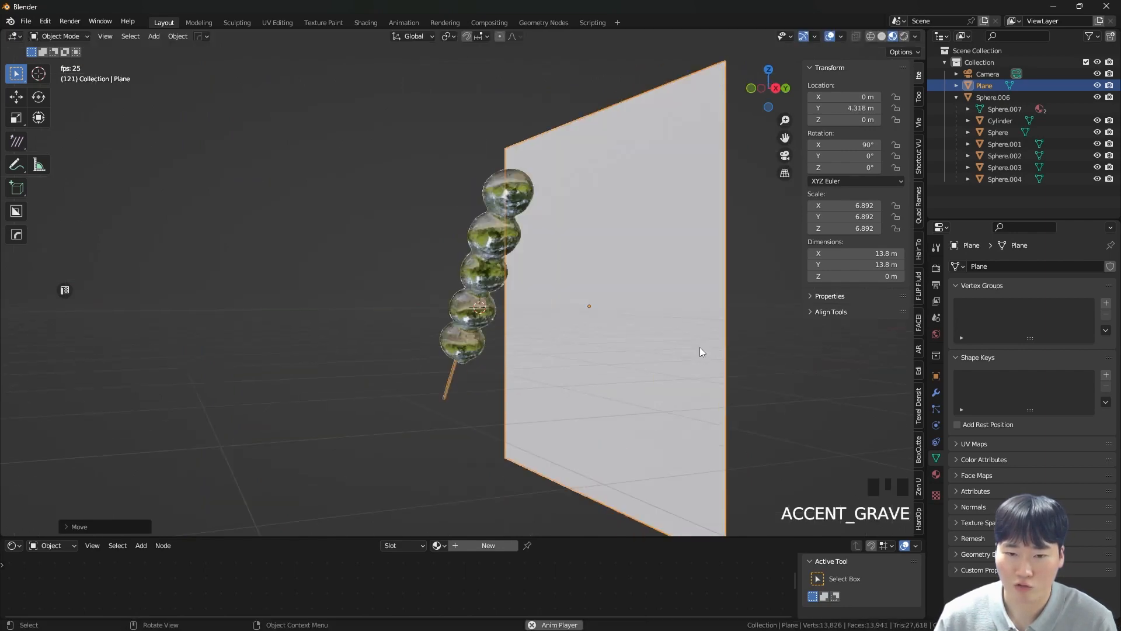
- Show the viewport in rendered shading through the camera and enlarge the shader editor area
key("z")
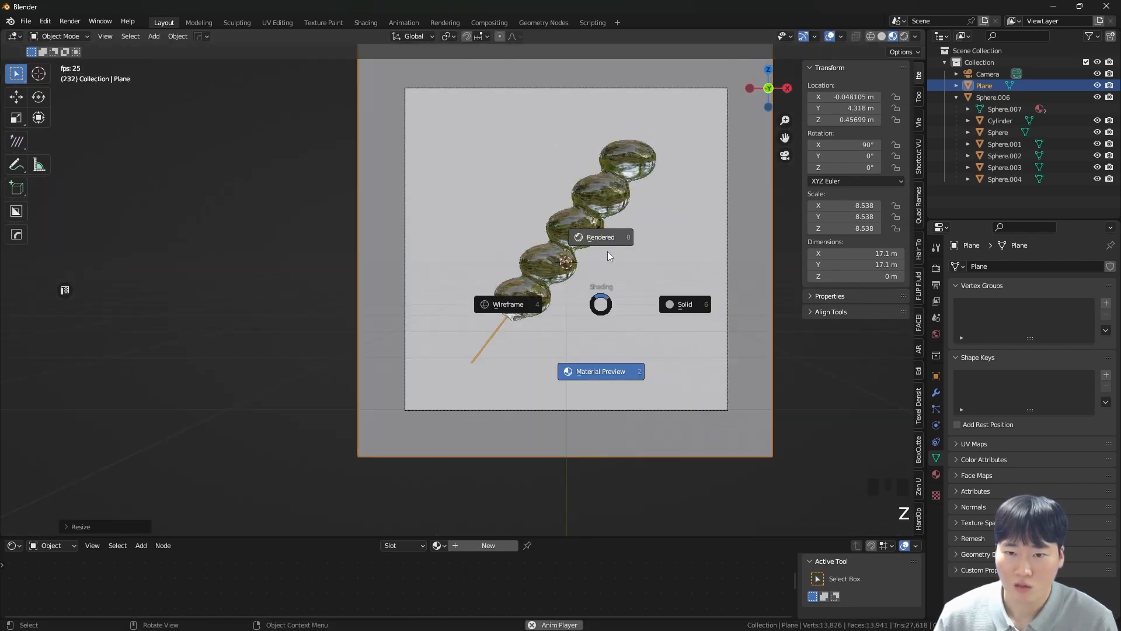
left_click(607, 251)
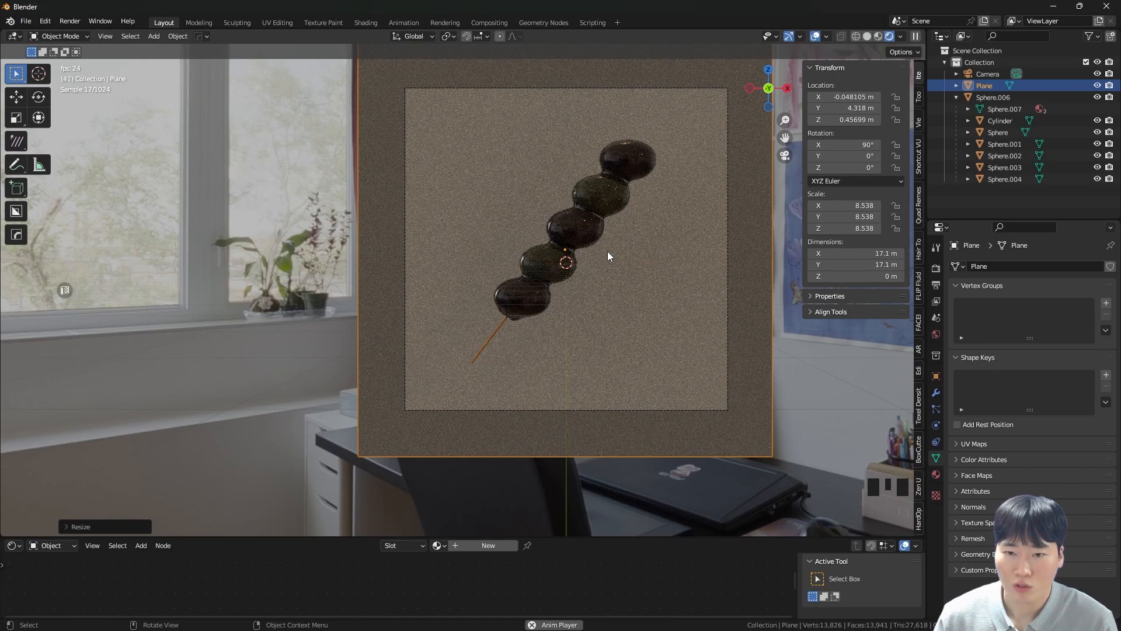
scroll(608, 252, "up", 2)
middle_click_drag(611, 245, 588, 281, "shift")
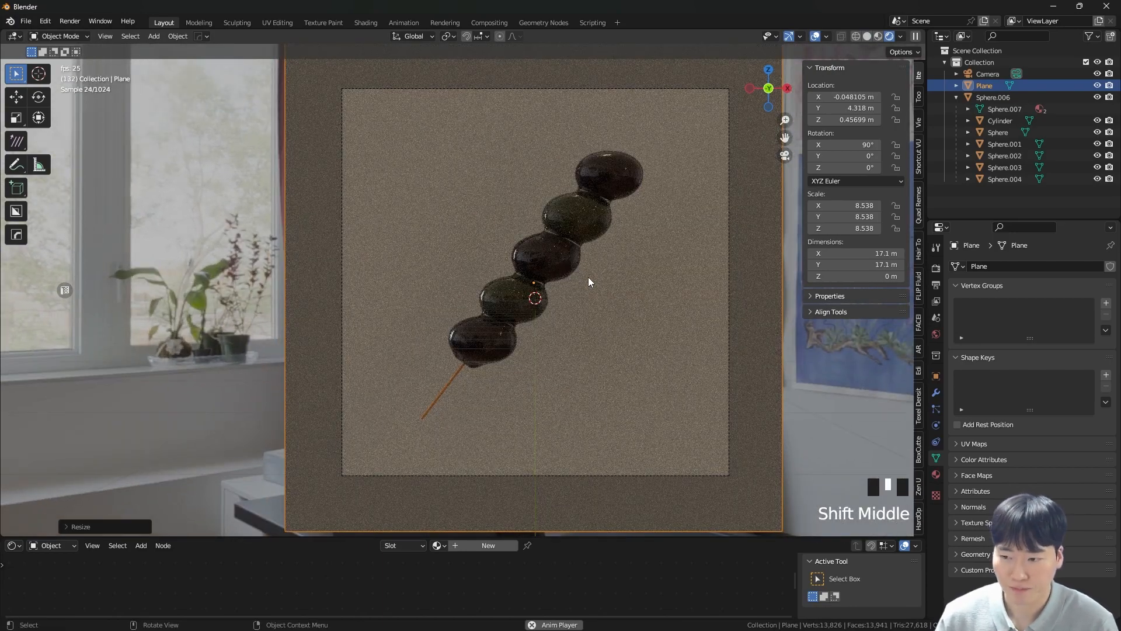
left_click_drag(198, 536, 197, 419)
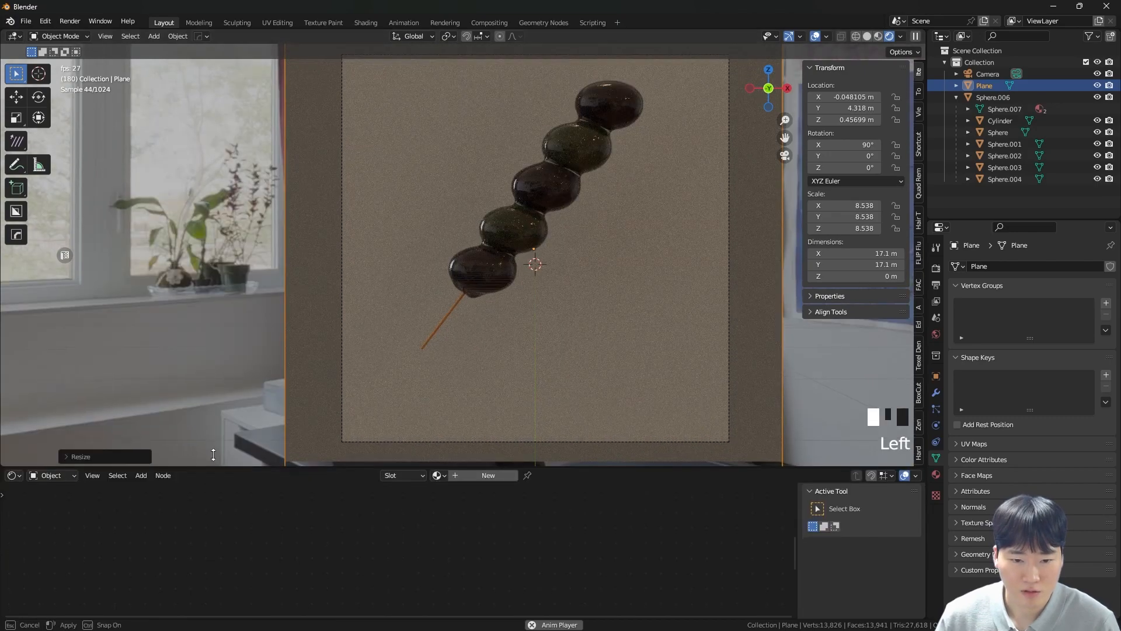
middle_click_drag(512, 307, 496, 306, "shift")
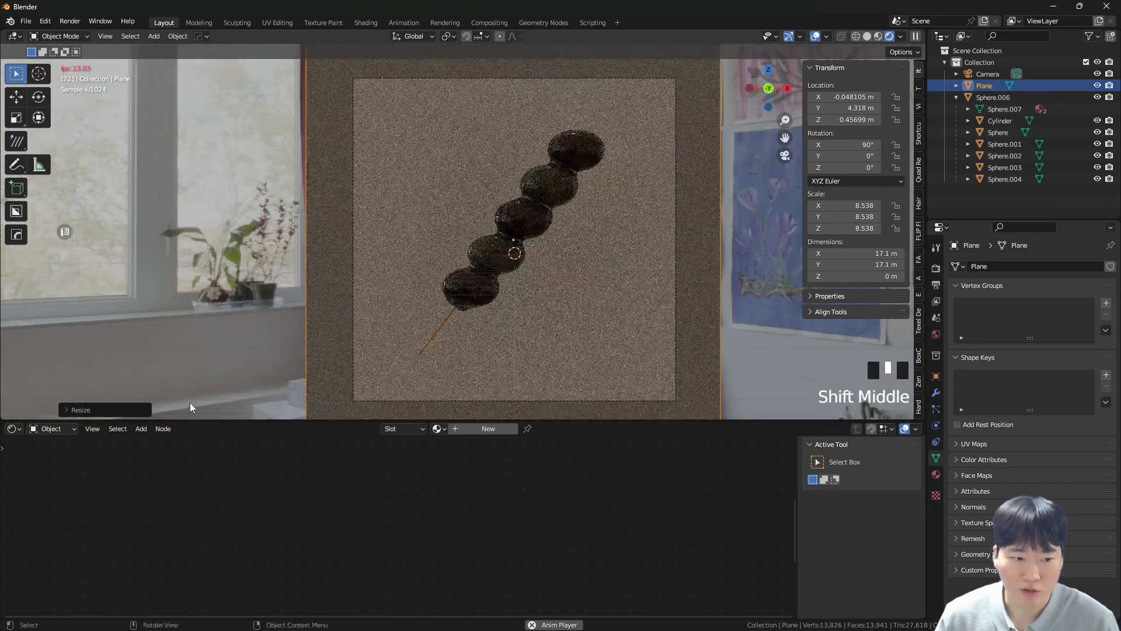
- Show the World nodes in the shader editor and add Mapping and Texture Coordinate nodes to the canada_montreal_thea.exr environment texture
left_click(52, 428)
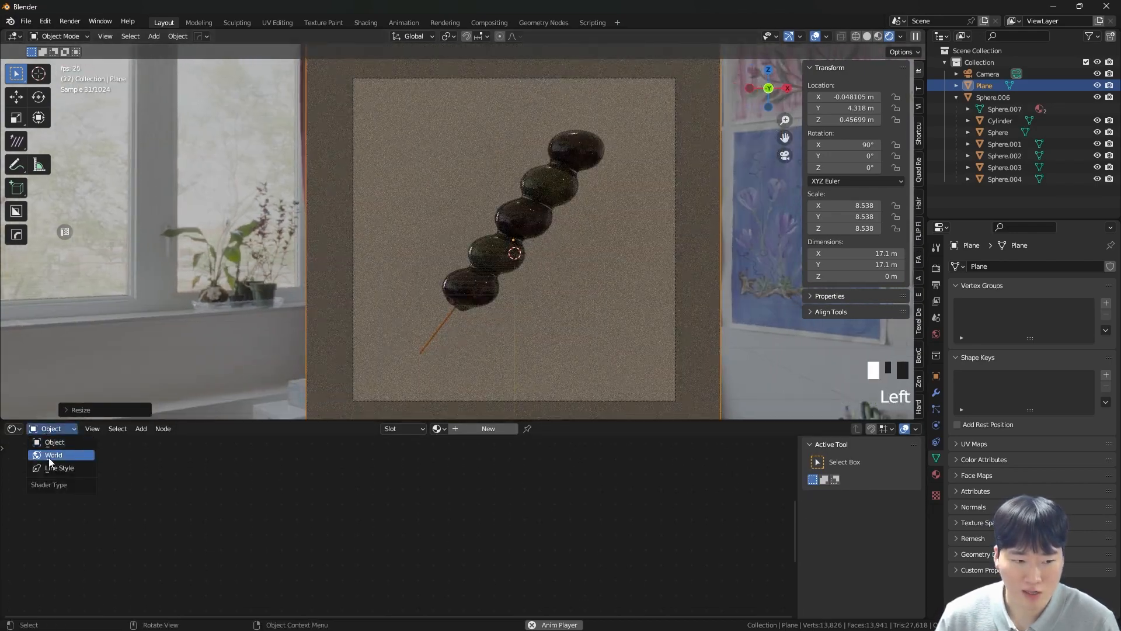
left_click(49, 455)
middle_click_drag(327, 490, 351, 564)
scroll(352, 552, "down", 3)
middle_click_drag(390, 507, 522, 584)
left_click(442, 500)
left_click_drag(429, 501, 420, 490)
middle_click_drag(420, 491, 453, 475)
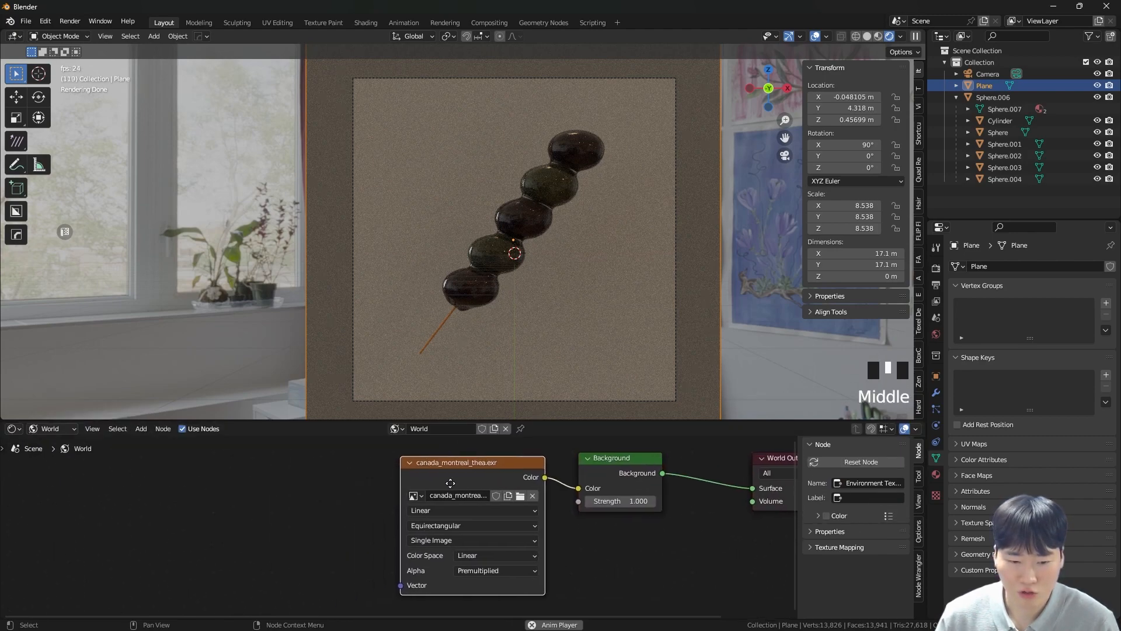
key("ctrl+t")
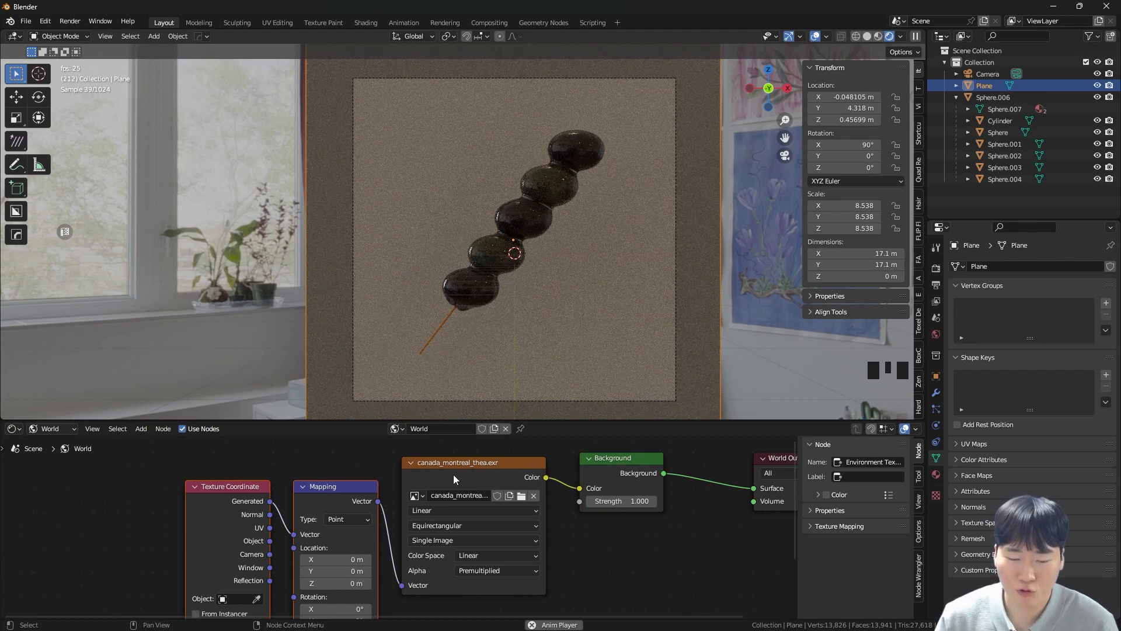
- Check in the add-on preferences whether Node Wrangler is enabled, searching for "node"
left_click(45, 21)
left_click(111, 188)
left_click(46, 142)
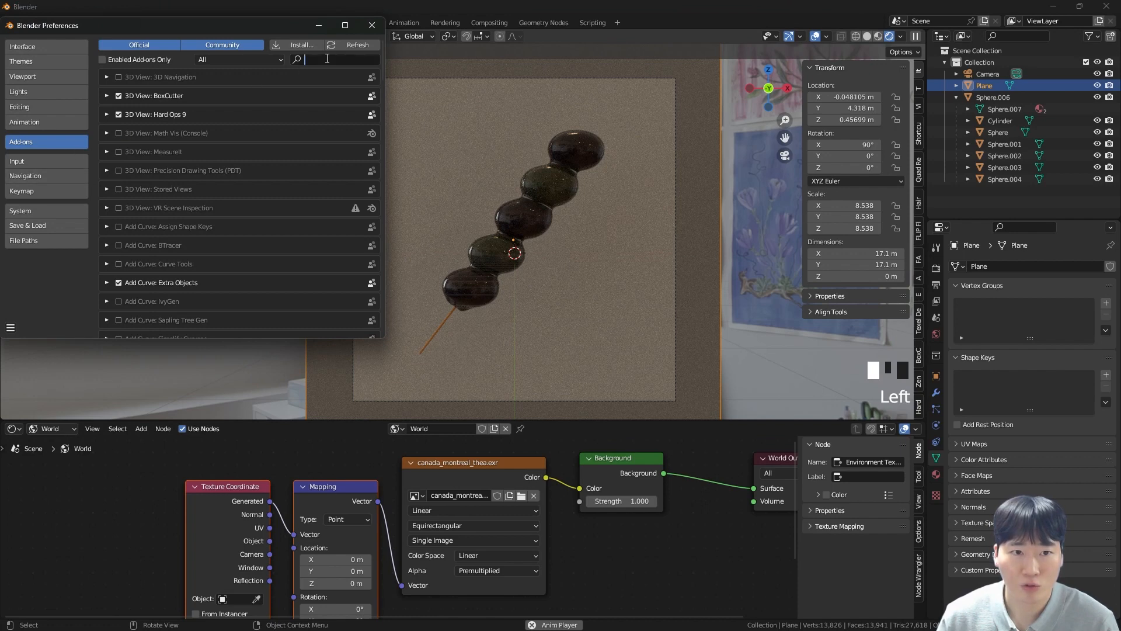
type("node")
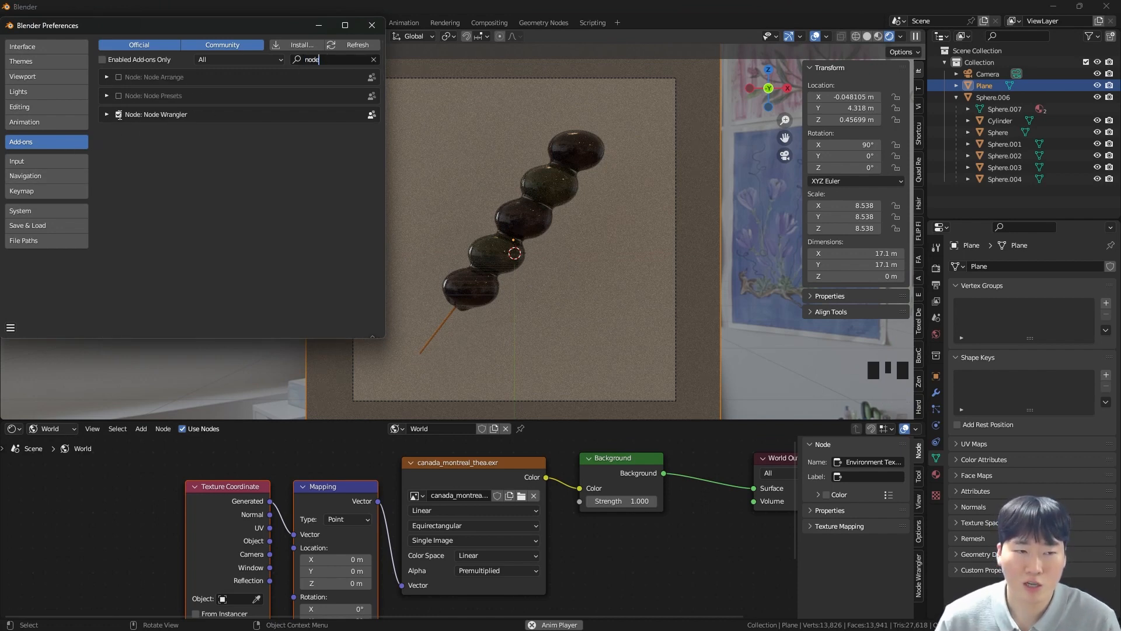
left_click(372, 25)
- Delete the Texture Coordinate and Mapping nodes and generate them again for the environment texture
left_click_drag(386, 476, 236, 529)
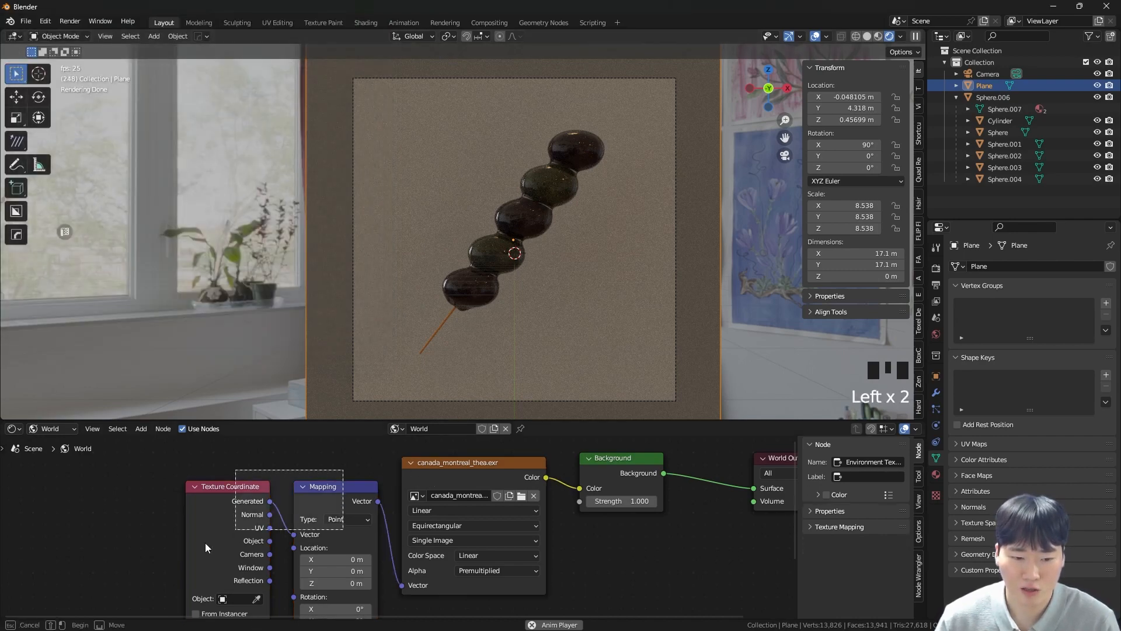
key("x")
left_click(471, 471)
mouse_move(474, 467)
left_mouse_down()
mouse_move(495, 458)
mouse_move(476, 451)
left_mouse_up()
left_click(482, 462)
key("ctrl+t")
- Set the Mapping node's Z rotation to 205° to turn the environment lighting
middle_click_drag(331, 562, 346, 506)
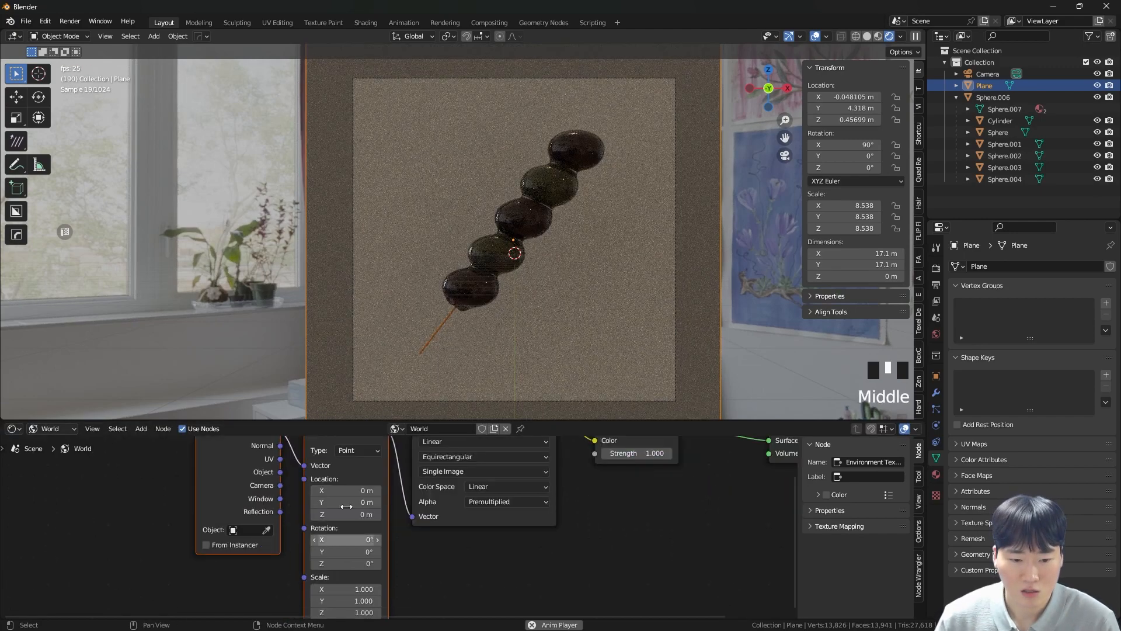
scroll(334, 564, "up", 3)
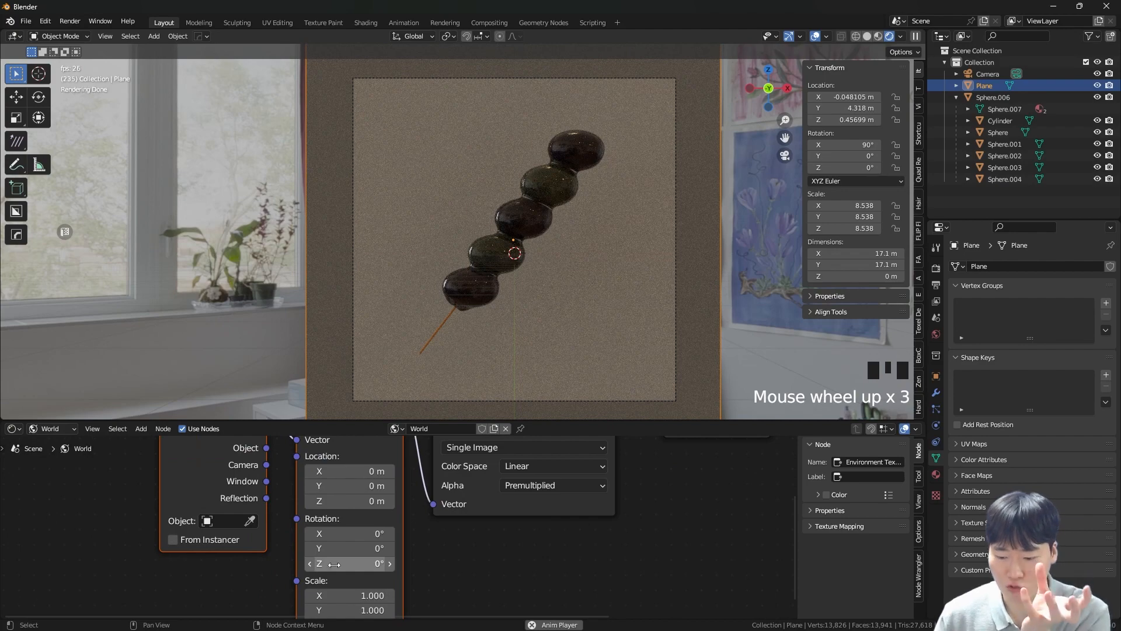
left_click_drag(334, 564, 560, 564)
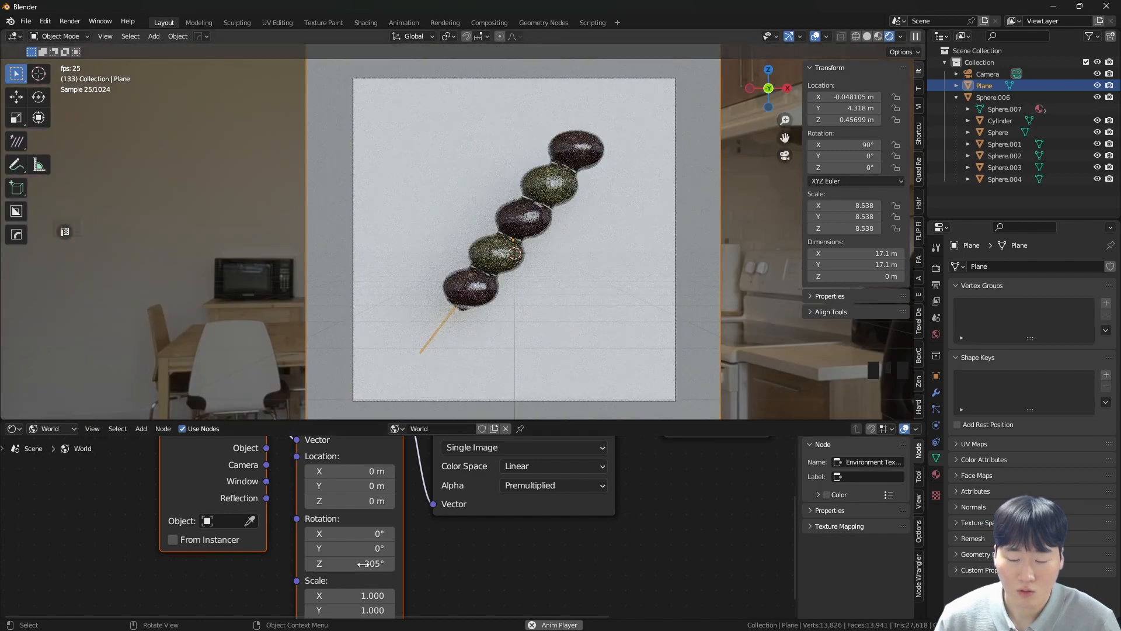
left_click(615, 324)
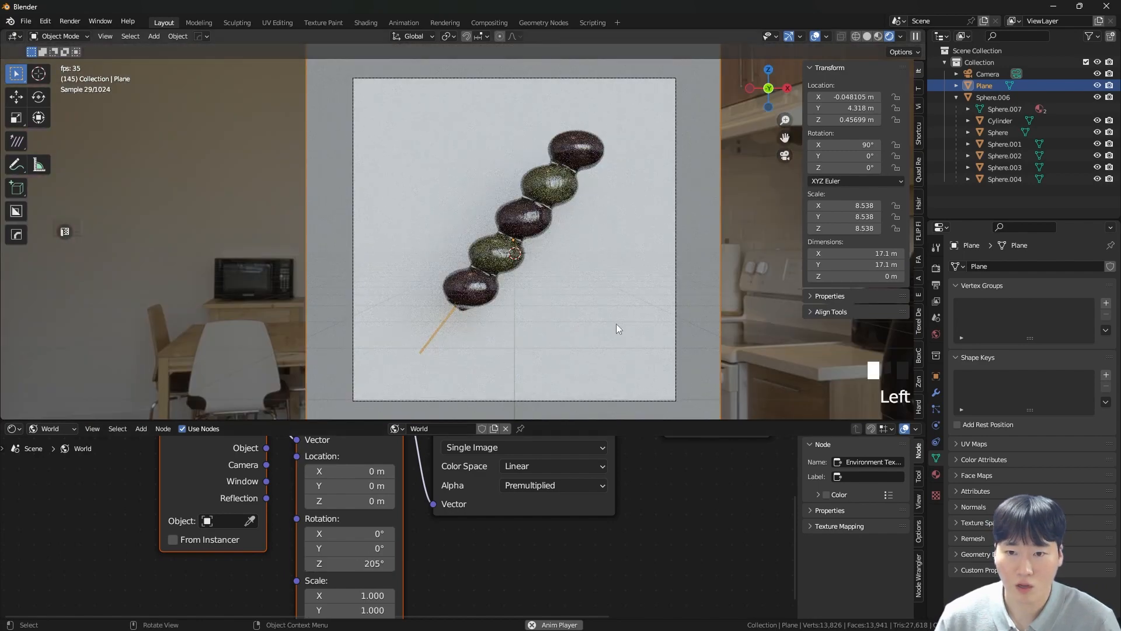
- Select the clear coating around the skewered fruits and show its object material nodes in the shader editor
left_click(519, 248)
scroll(474, 311, "up", 9)
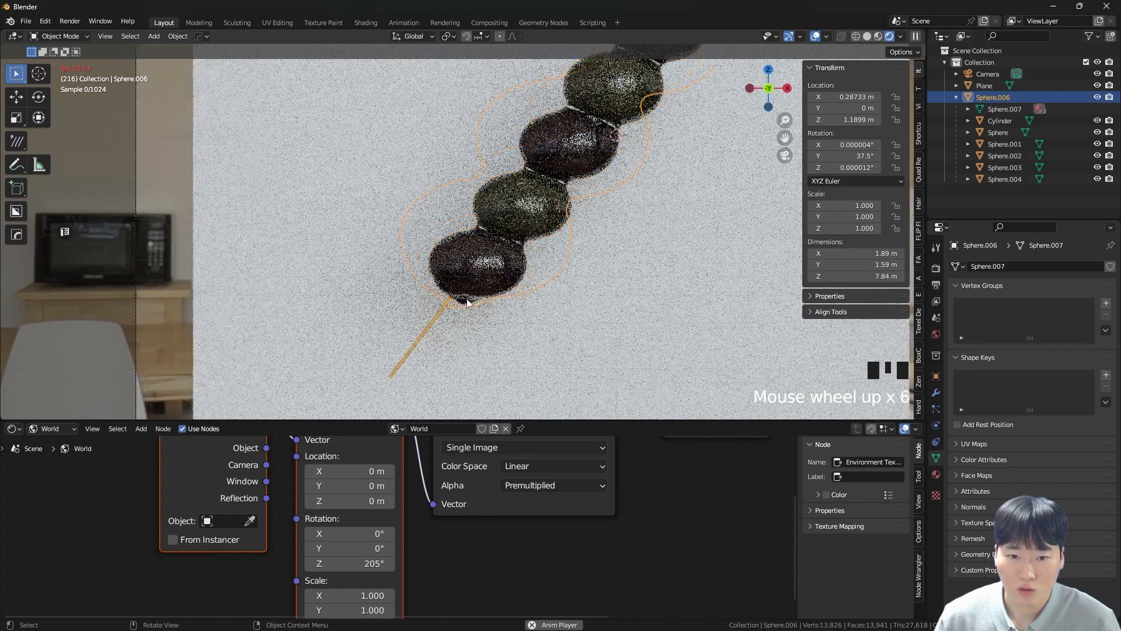
scroll(498, 304, "down", 6)
scroll(499, 303, "down", 2)
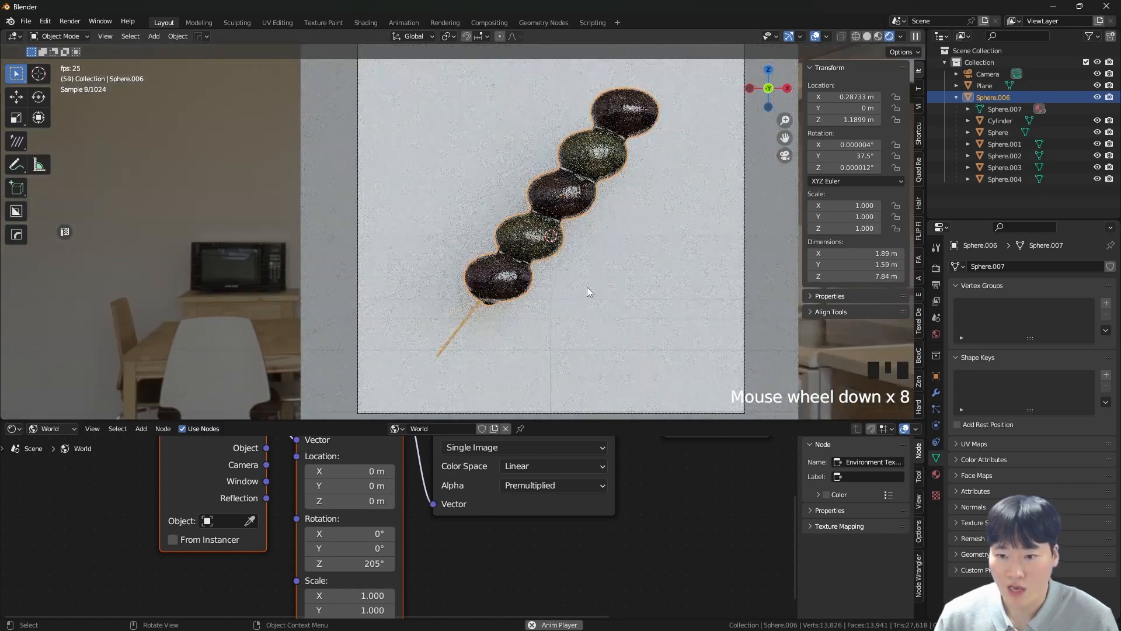
middle_click_drag(590, 268, 589, 284, "shift")
scroll(590, 285, "up", 2)
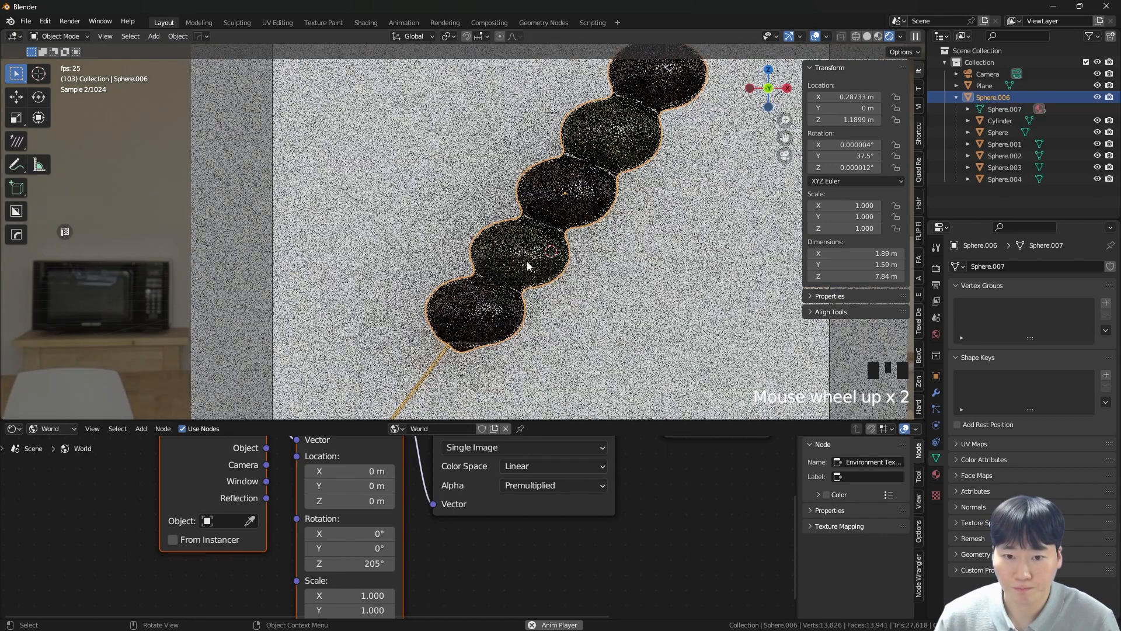
left_click(47, 432)
left_click(52, 442)
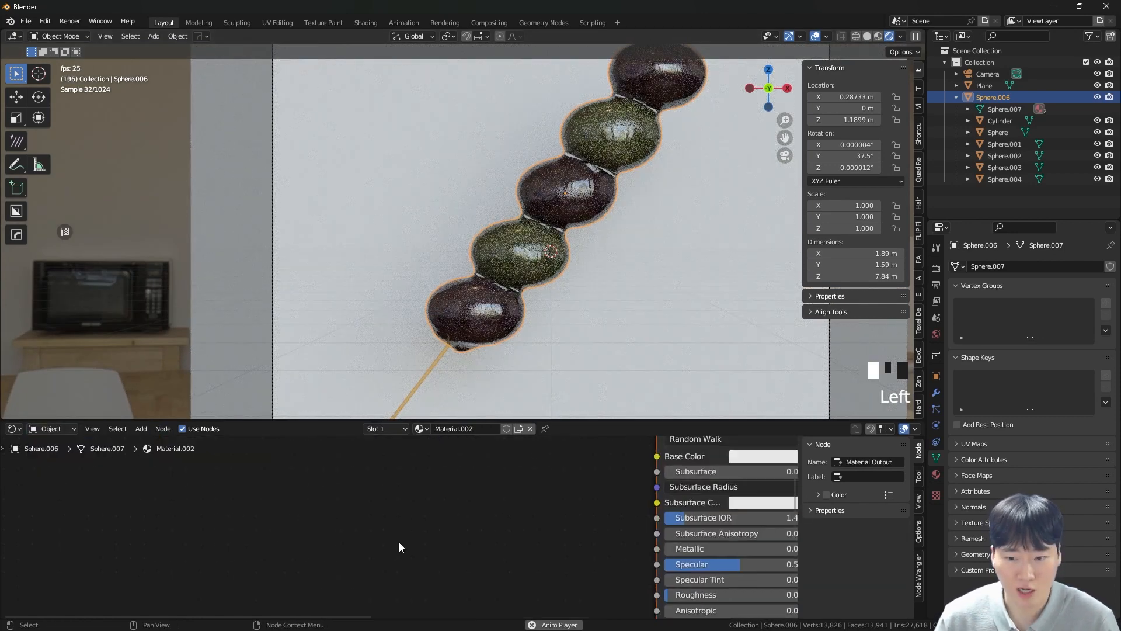
scroll(637, 530, "down", 6)
- Add a Light Path node above and beside the Principled BSDF in the coating material
key("shift+a")
left_click(467, 478)
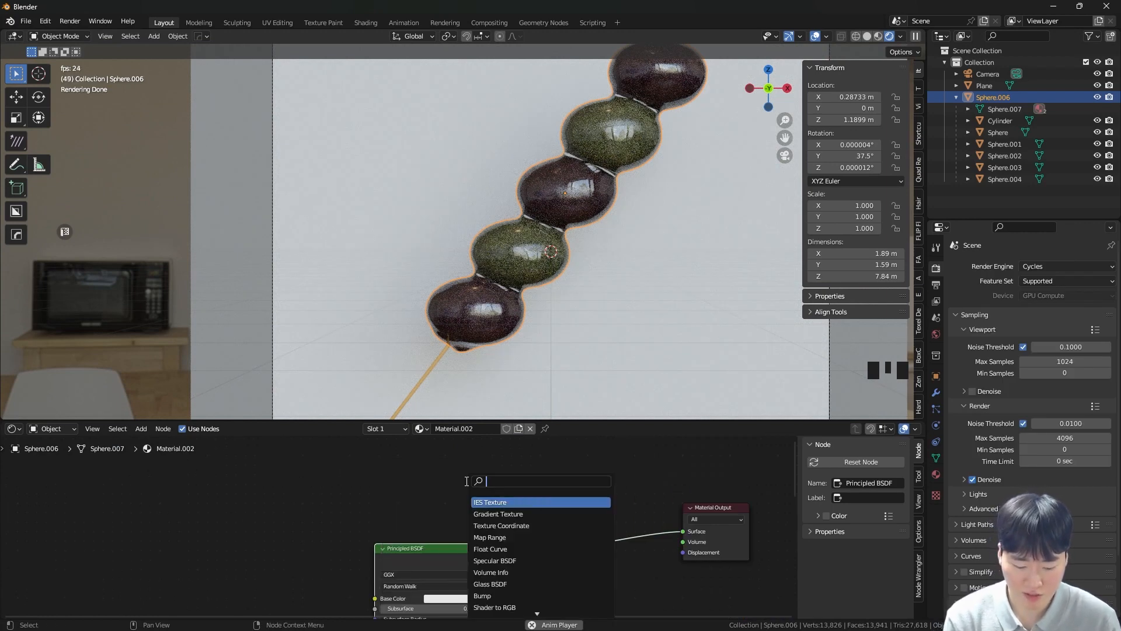
type("p")
key("Return")
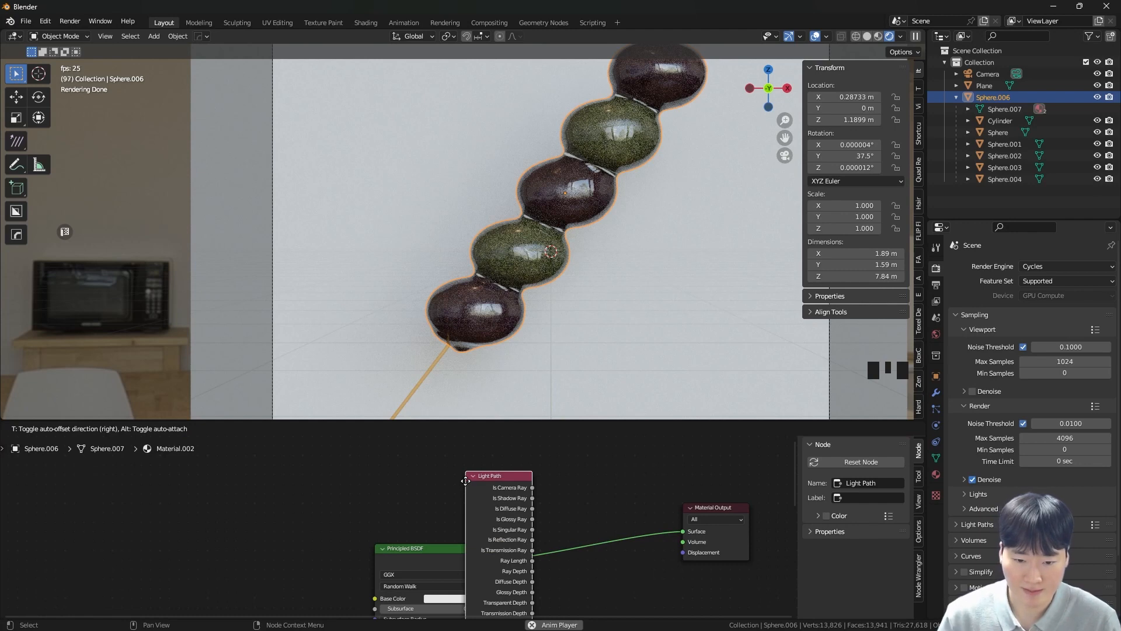
left_click(316, 467)
- Add a Transparent BSDF node to the coating material and arrange it beside the Principled BSDF
key("shift+a")
type("tra")
left_click(612, 503)
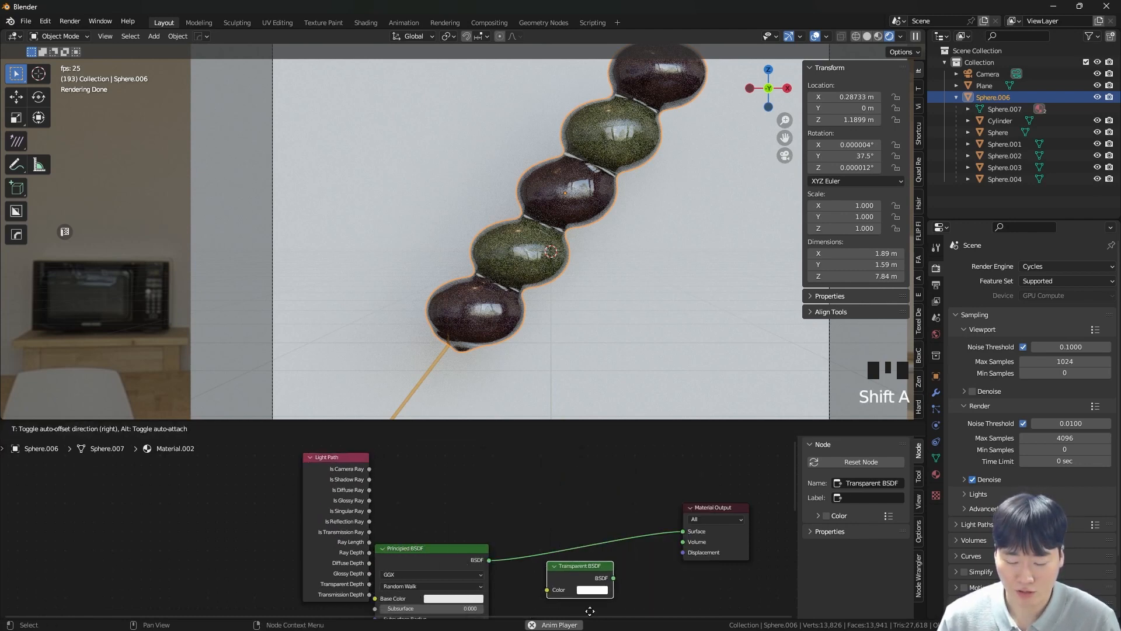
left_click(559, 563)
scroll(558, 565, "up", 4)
left_click_drag(551, 573, 526, 560)
left_click_drag(397, 496, 402, 481)
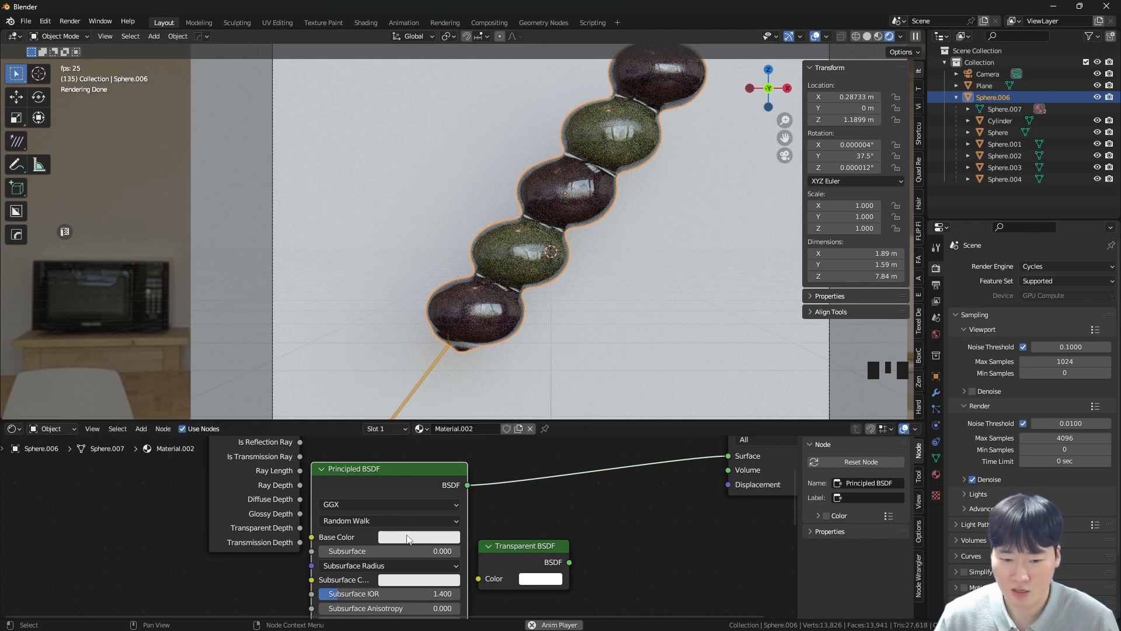
- Add a Mix Shader node above the link between the Principled BSDF and the Material Output
scroll(402, 481, "down", 3)
mouse_move(403, 514)
middle_mouse_down()
mouse_move(405, 438)
mouse_move(367, 610)
mouse_move(402, 527)
middle_mouse_up()
scroll(402, 528, "up", 2)
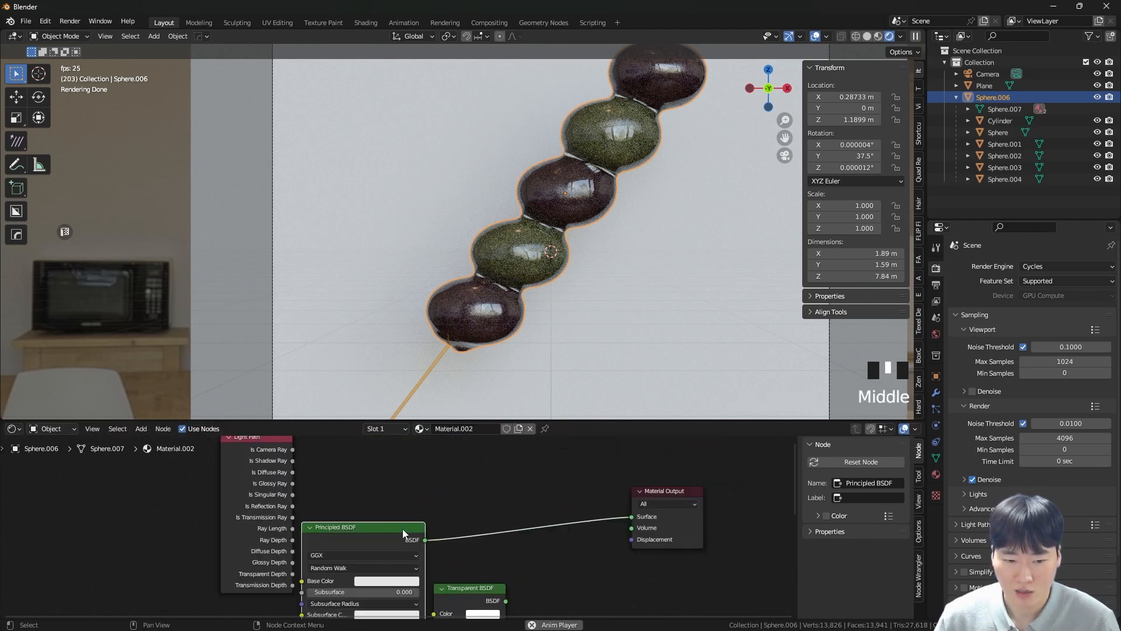
scroll(402, 528, "down", 1)
scroll(265, 484, "up", 2)
scroll(265, 484, "up", 4)
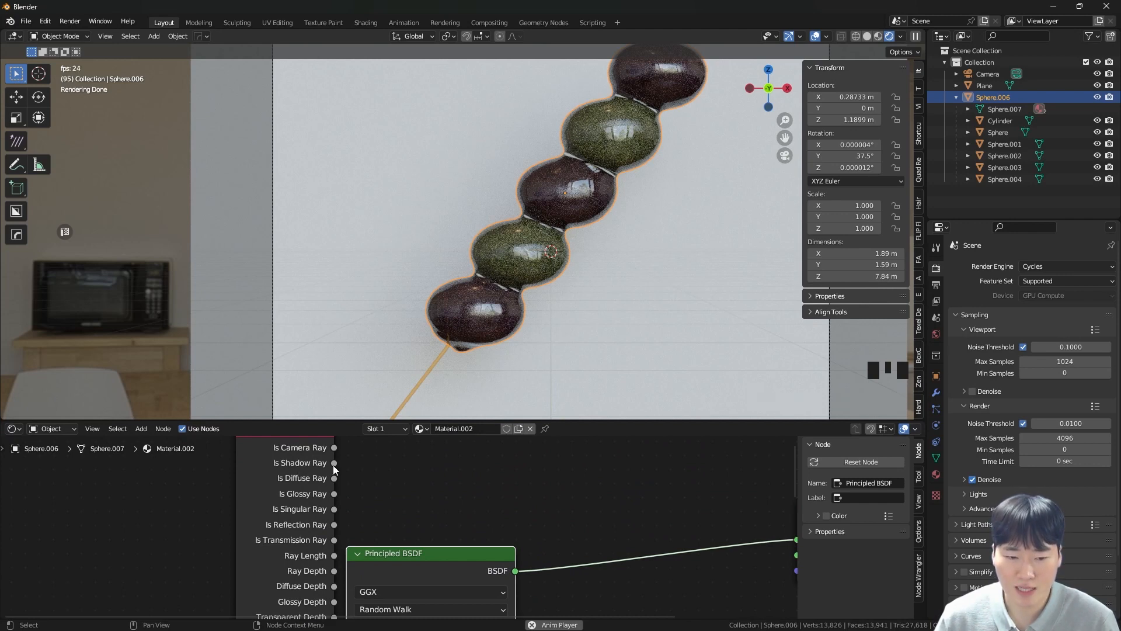
scroll(333, 465, "down", 3)
key("shift+a")
type("mix")
key("Down")
key("Down")
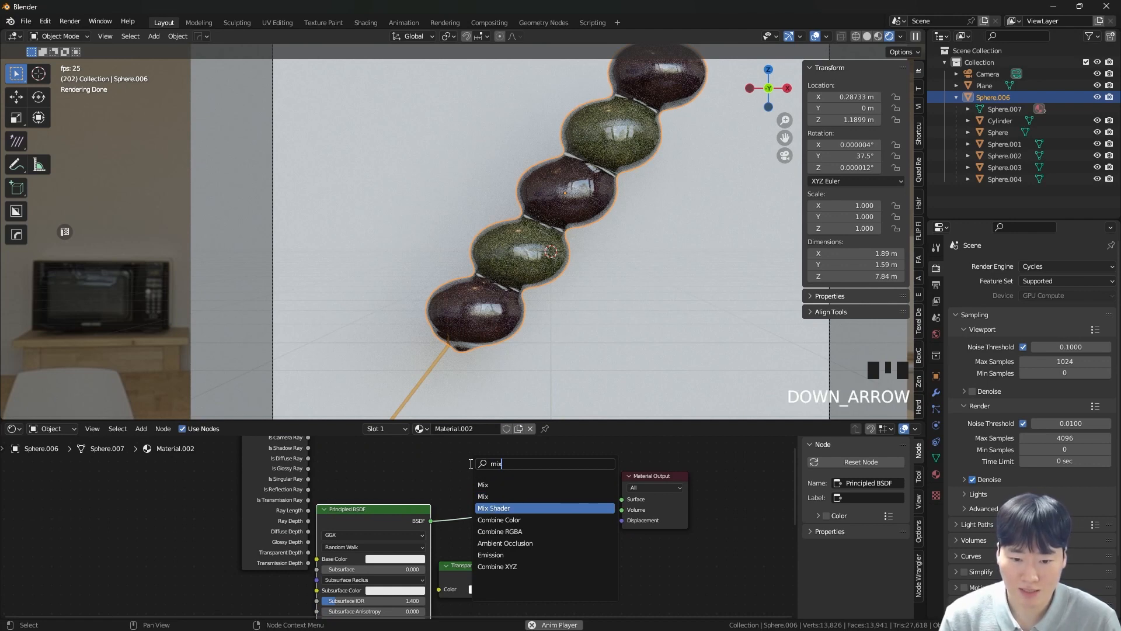
key("Return")
left_click(505, 452)
- Rearrange the Principled BSDF, Transparent BSDF and Mix Shader nodes to make room for the connections
left_click(476, 564)
left_click_drag(476, 564, 489, 551)
mouse_move(397, 510)
left_mouse_down()
mouse_move(402, 488)
mouse_move(403, 499)
left_mouse_up()
left_click_drag(482, 559, 467, 536)
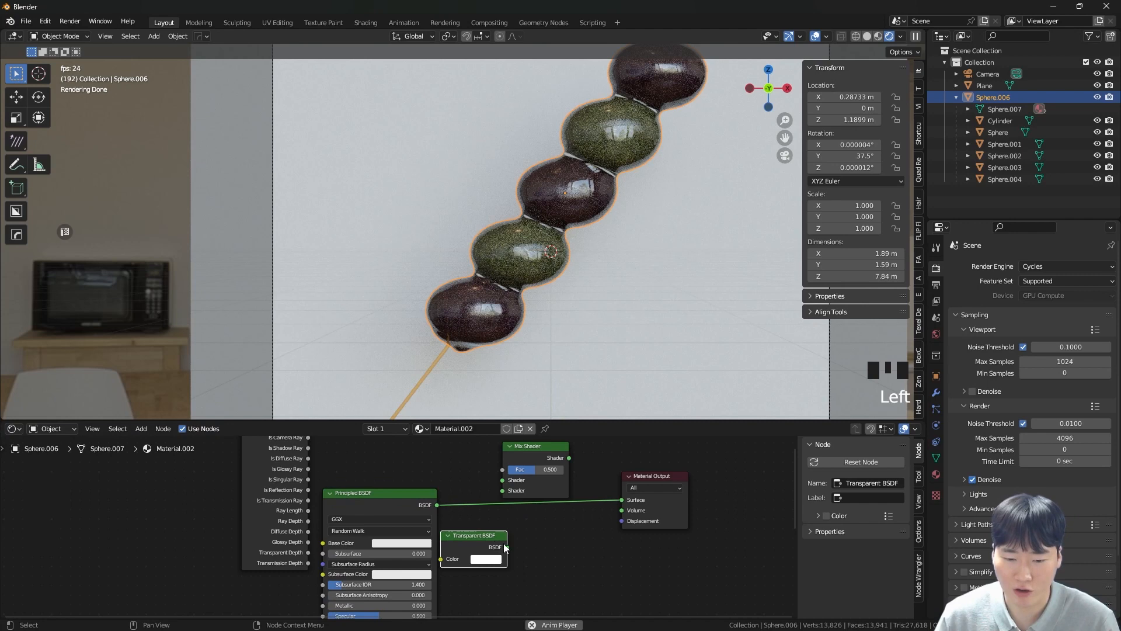
left_click(513, 495)
left_click(530, 463)
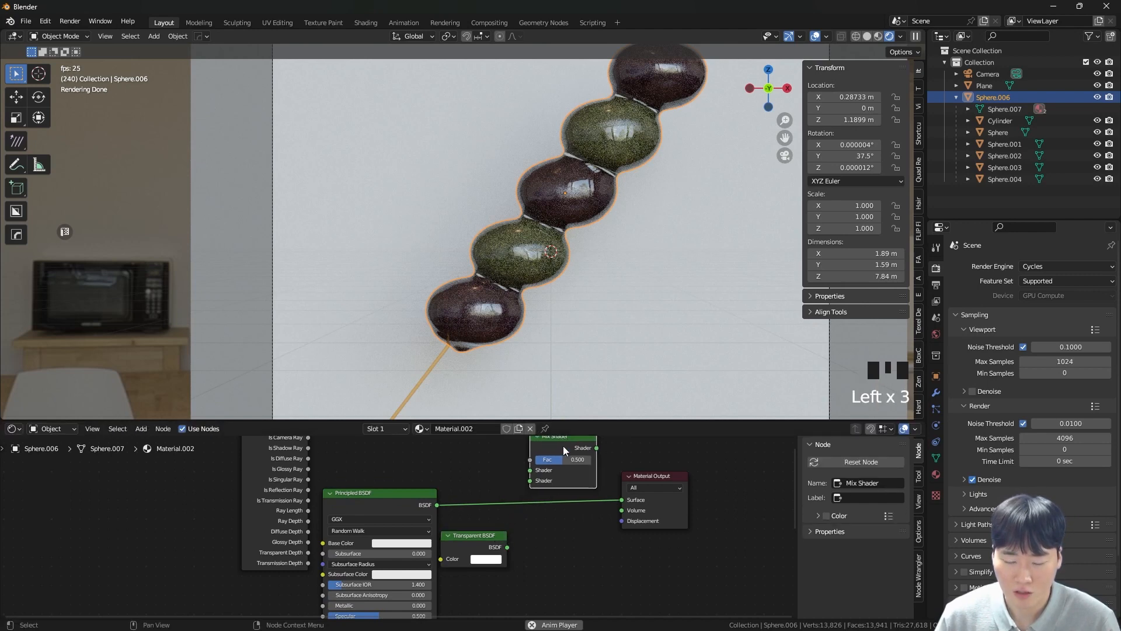
- Try the Mix Shader's factor at 1 and set it to 0
scroll(496, 482, "up", 5)
middle_click_drag(495, 483, 413, 556)
scroll(577, 507, "up", 5)
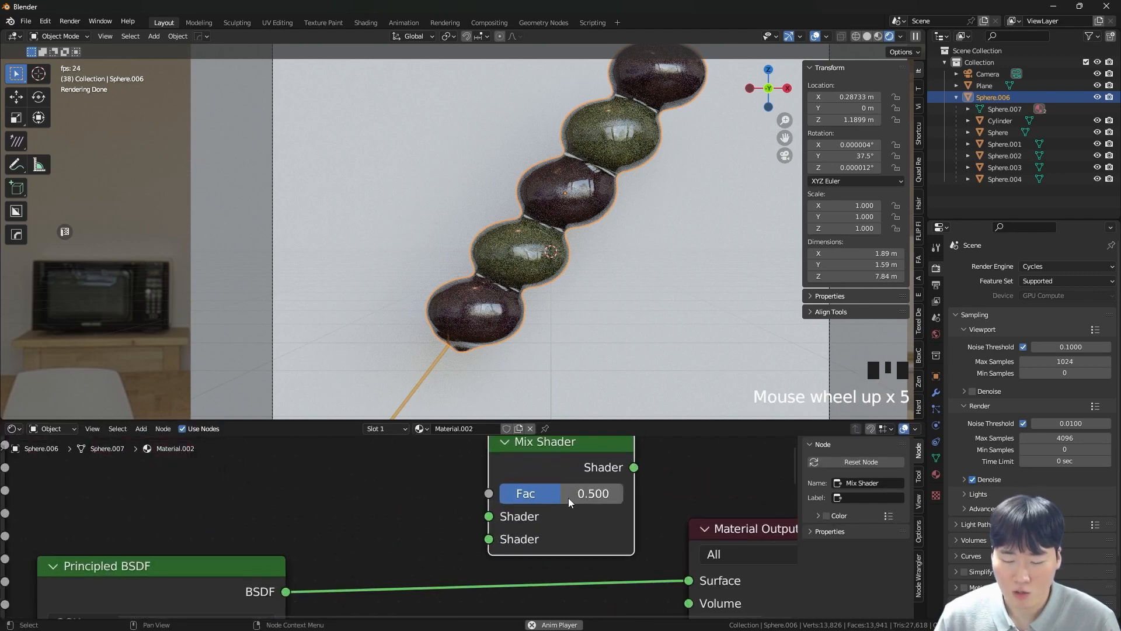
middle_click_drag(562, 494, 559, 506)
left_click_drag(557, 507, 623, 507)
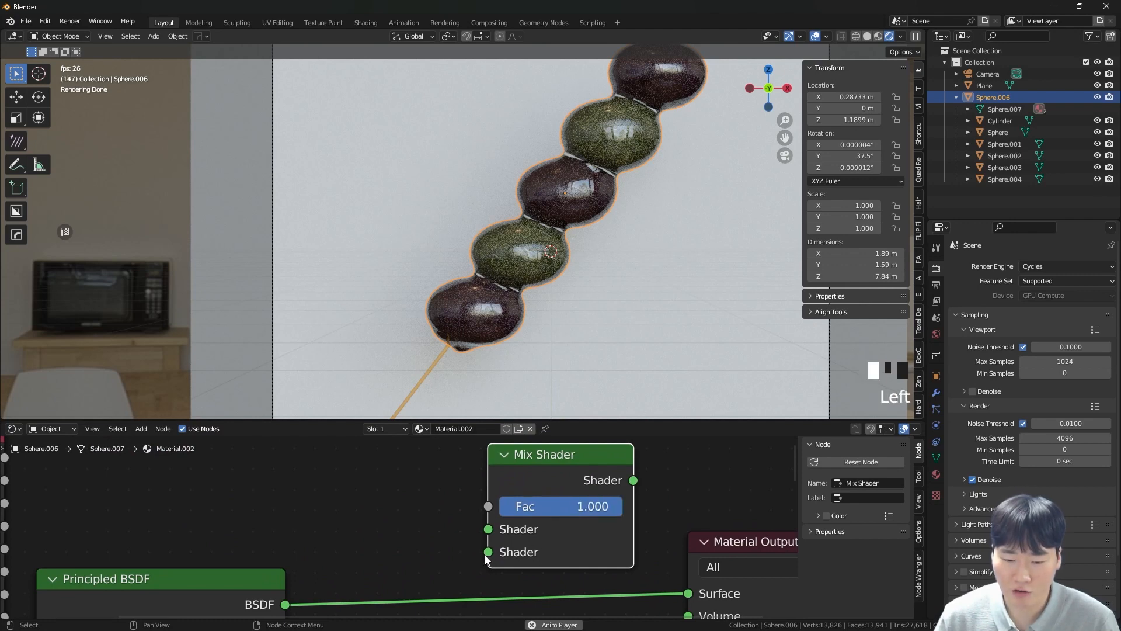
left_click_drag(596, 518, 500, 508)
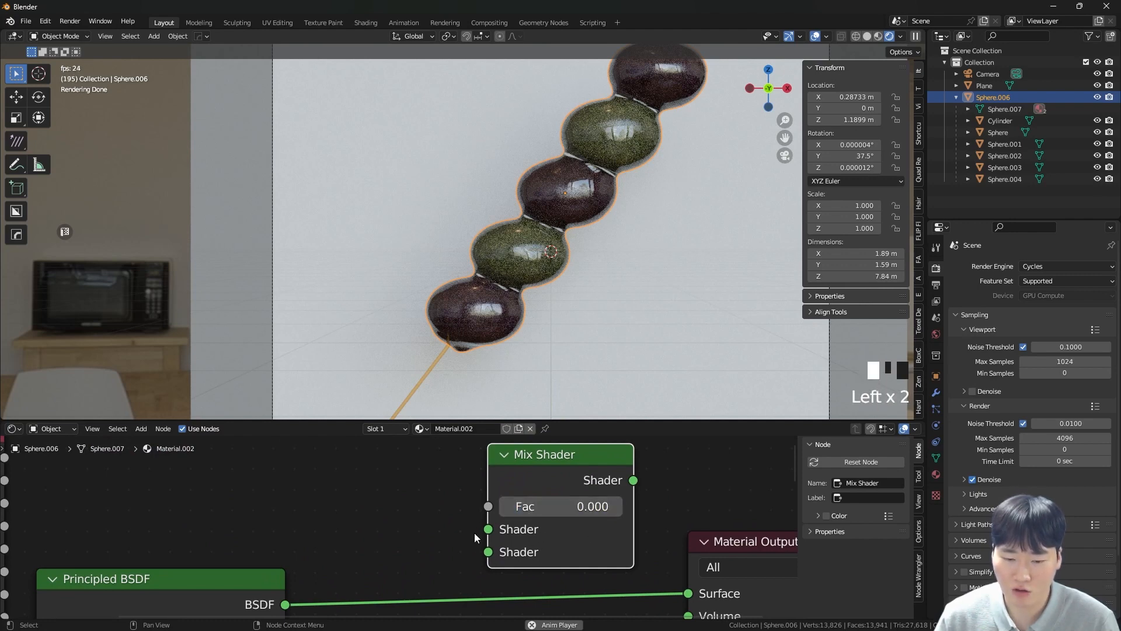
scroll(531, 531, "down", 5)
left_click_drag(175, 496, 502, 515)
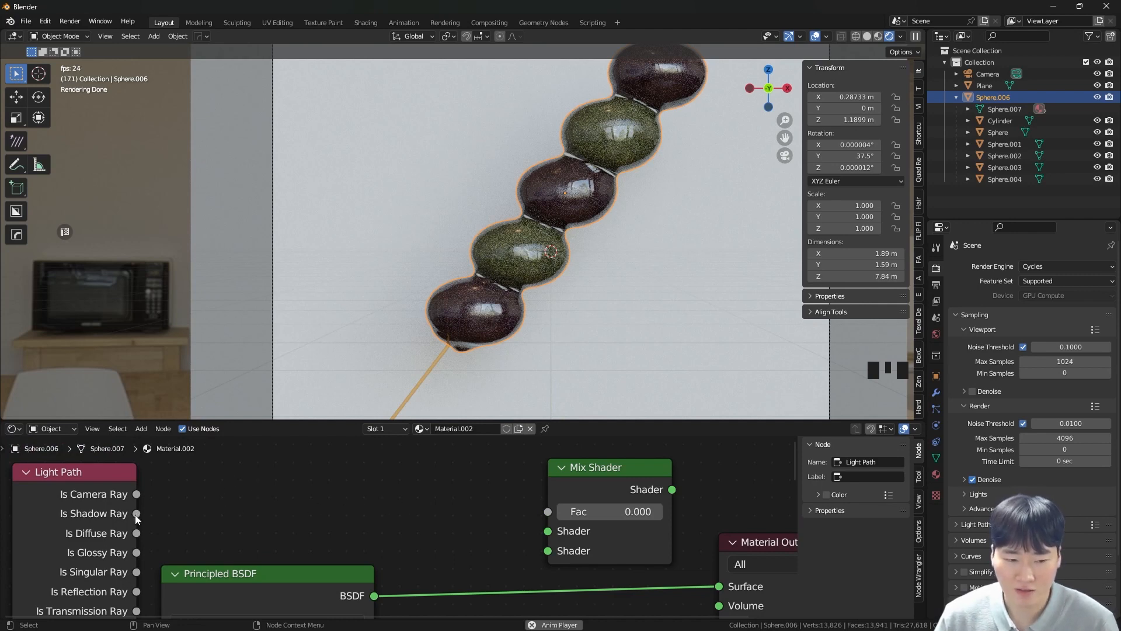
- Wire Is Shadow Ray to the Mix Shader factor, Principled and Transparent BSDF to its shader inputs, and its output to the material surface
left_click_drag(125, 513, 549, 512)
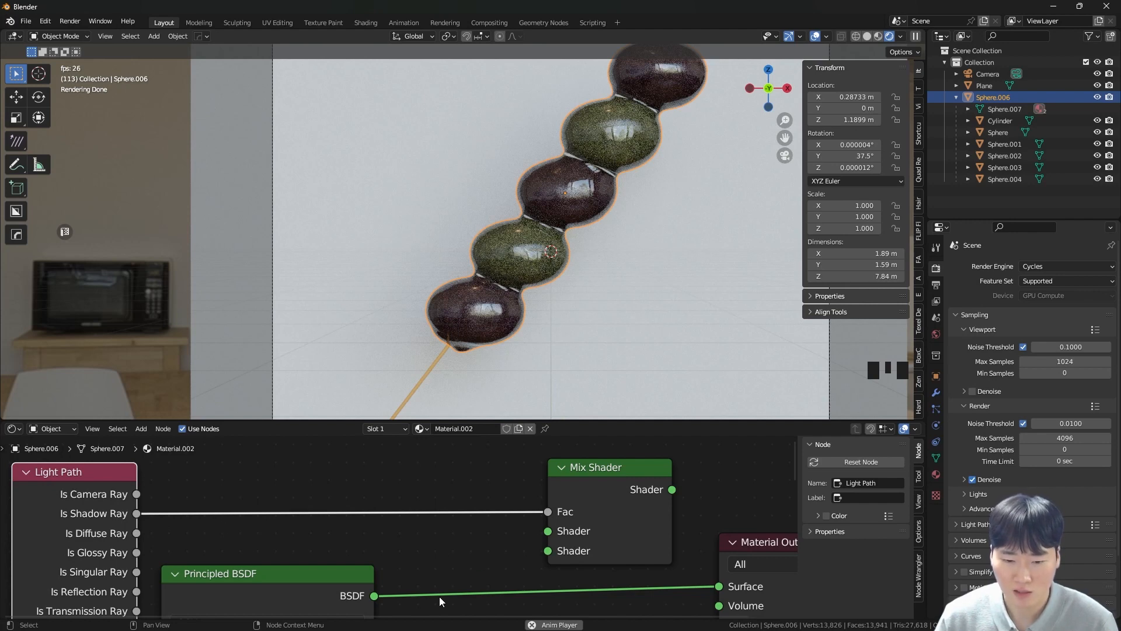
middle_click_drag(476, 618, 469, 555)
left_click_drag(492, 602, 536, 479)
left_click_drag(360, 525, 538, 472)
scroll(548, 470, "down", 4)
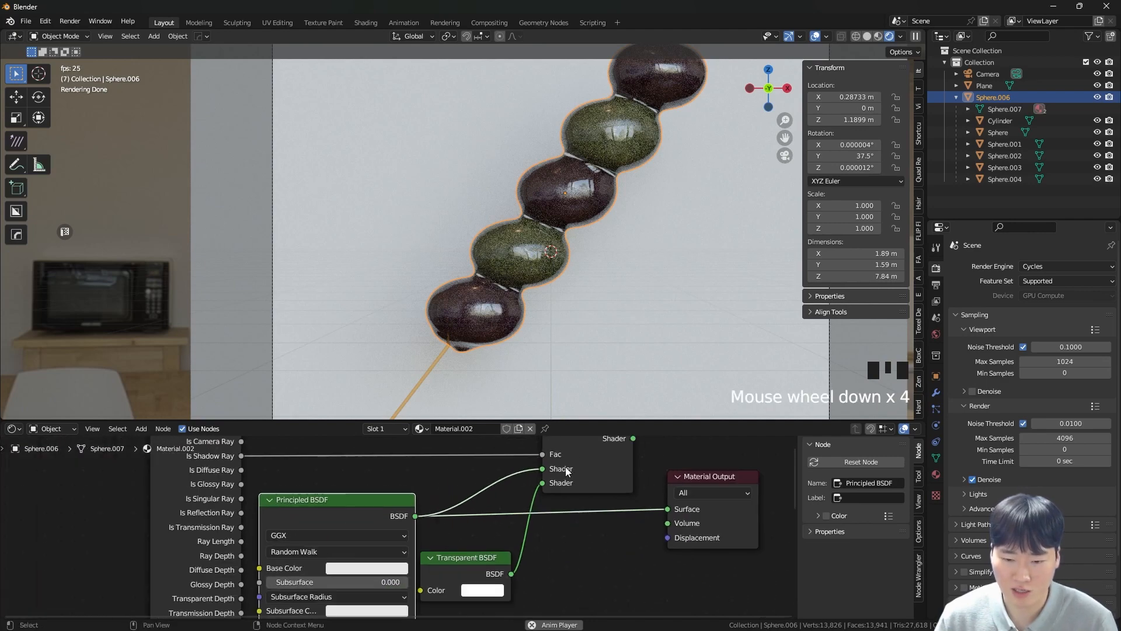
left_click_drag(634, 439, 668, 510)
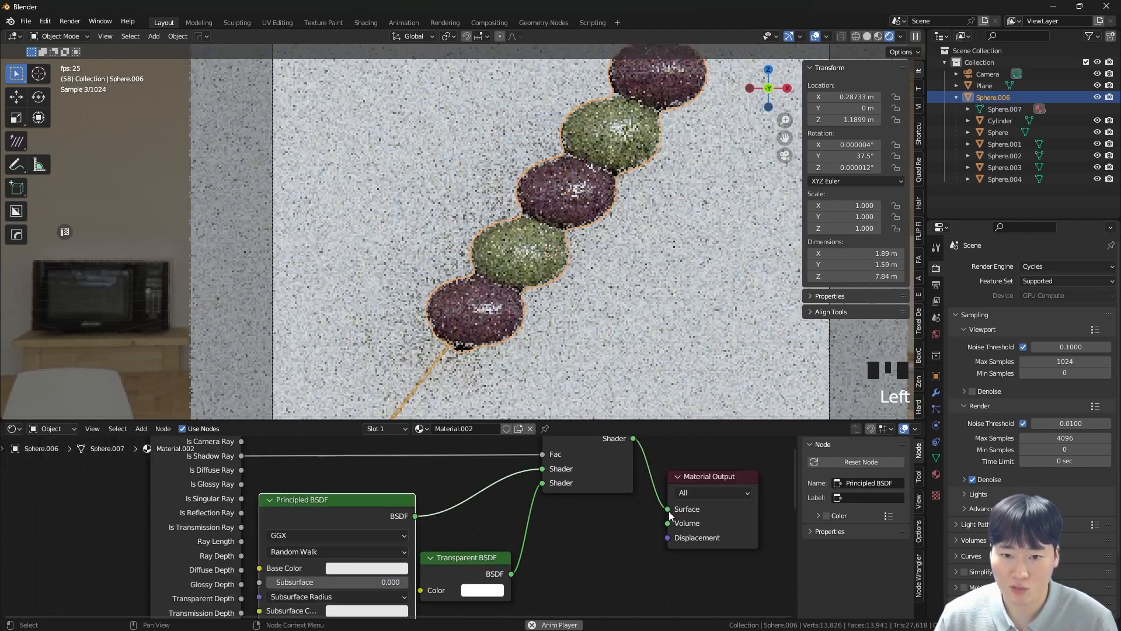
- Try an IOR of 1.48 on the coating's Principled BSDF
scroll(622, 150, "up", 4)
scroll(622, 150, "down", 3)
middle_click_drag(451, 515, 505, 482)
middle_click_drag(436, 538, 517, 447)
middle_click_drag(517, 608, 524, 506)
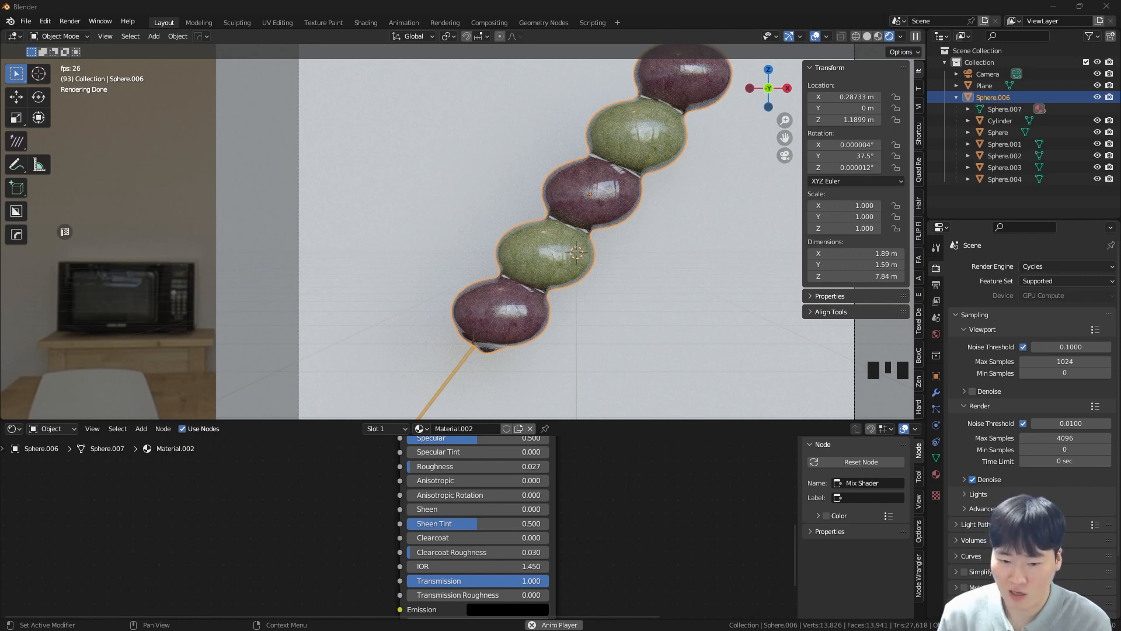
left_click(513, 566)
type("1")
key("Return")
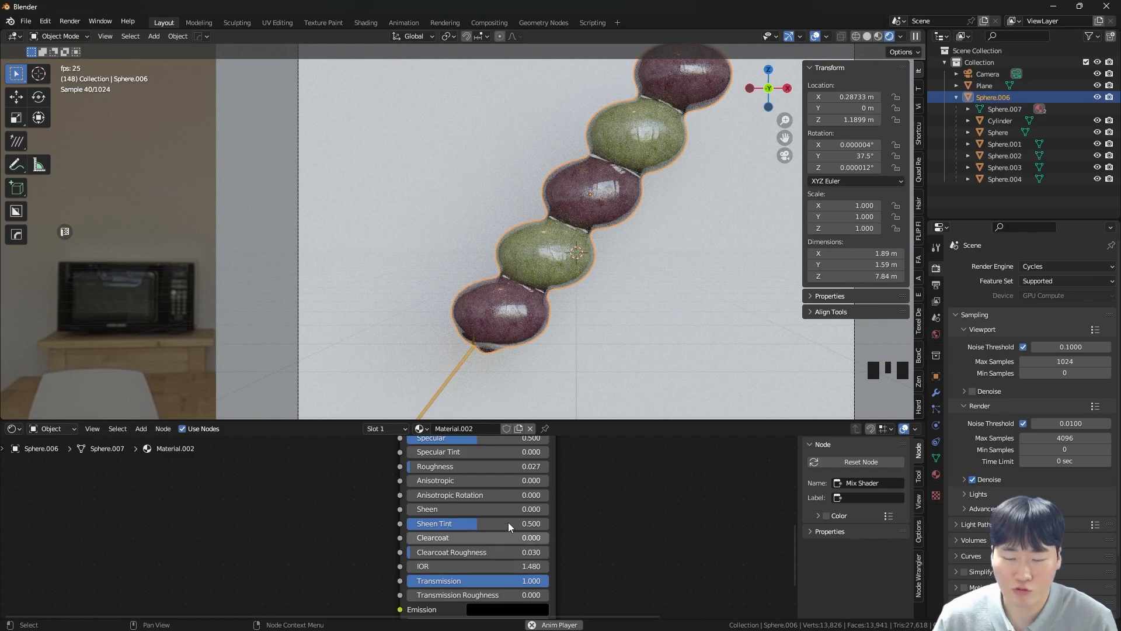
- Try an IOR of 1.33 on the coating and inspect the refraction around the middle grapes
scroll(496, 566, "up", 6)
left_click(496, 566)
type("1.33")
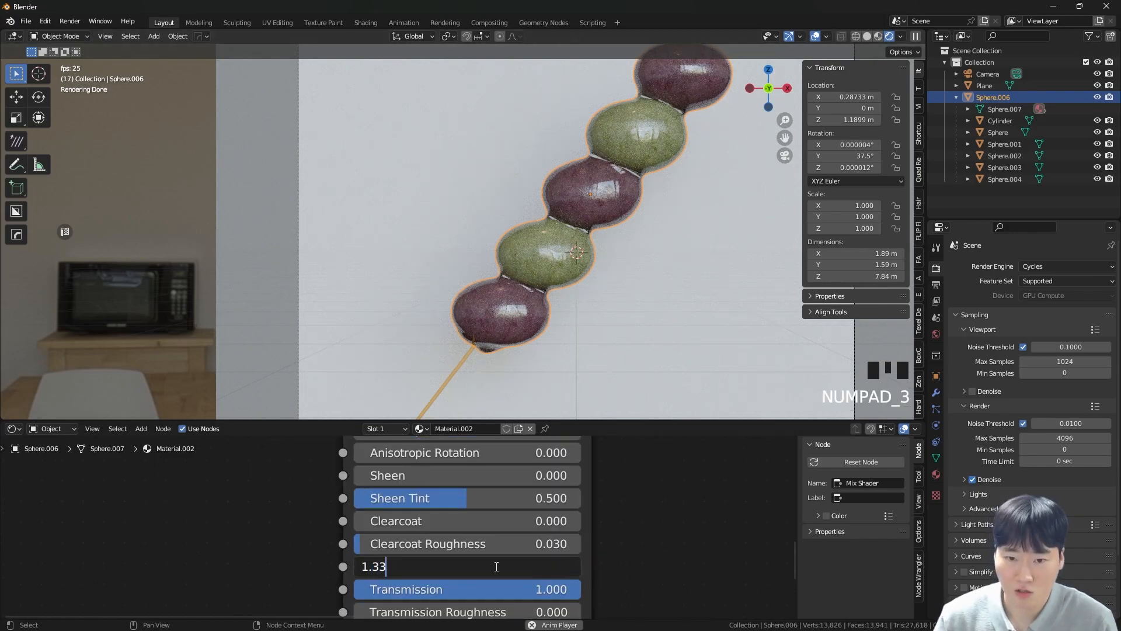
key("Return")
scroll(569, 289, "up", 6)
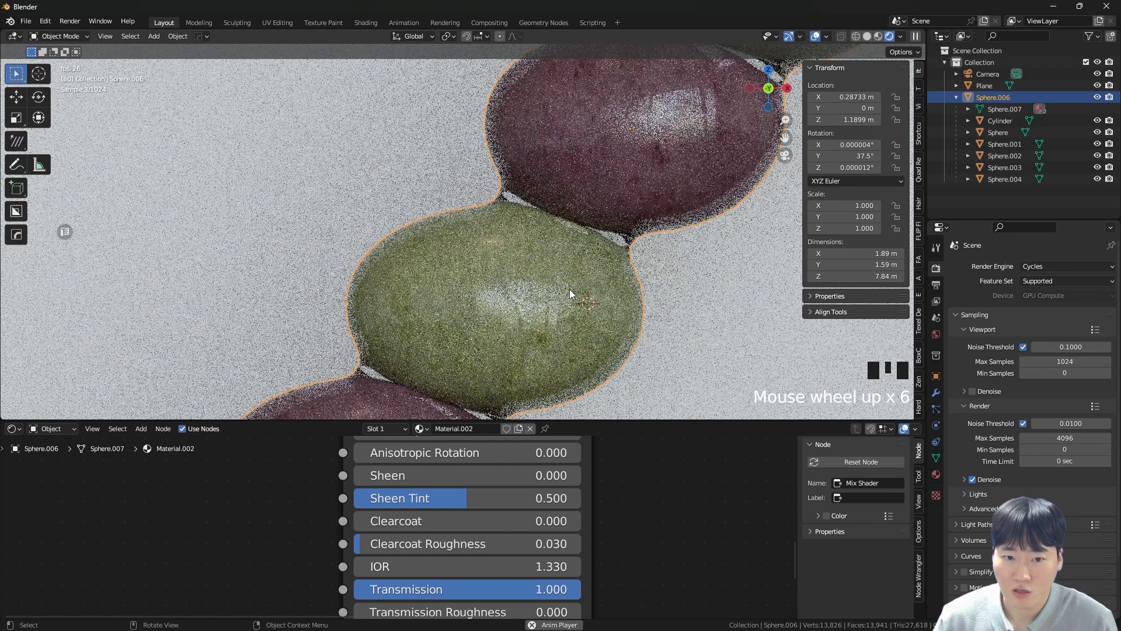
- Set the coating's IOR to 1.4 and view the whole skewer
left_click(522, 564)
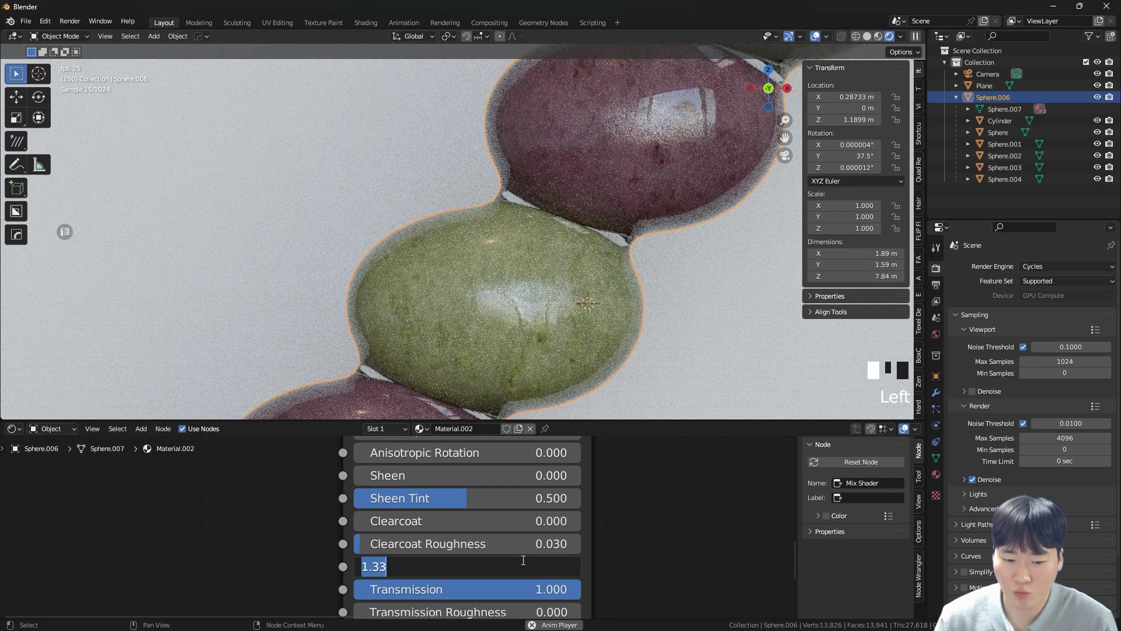
type("1")
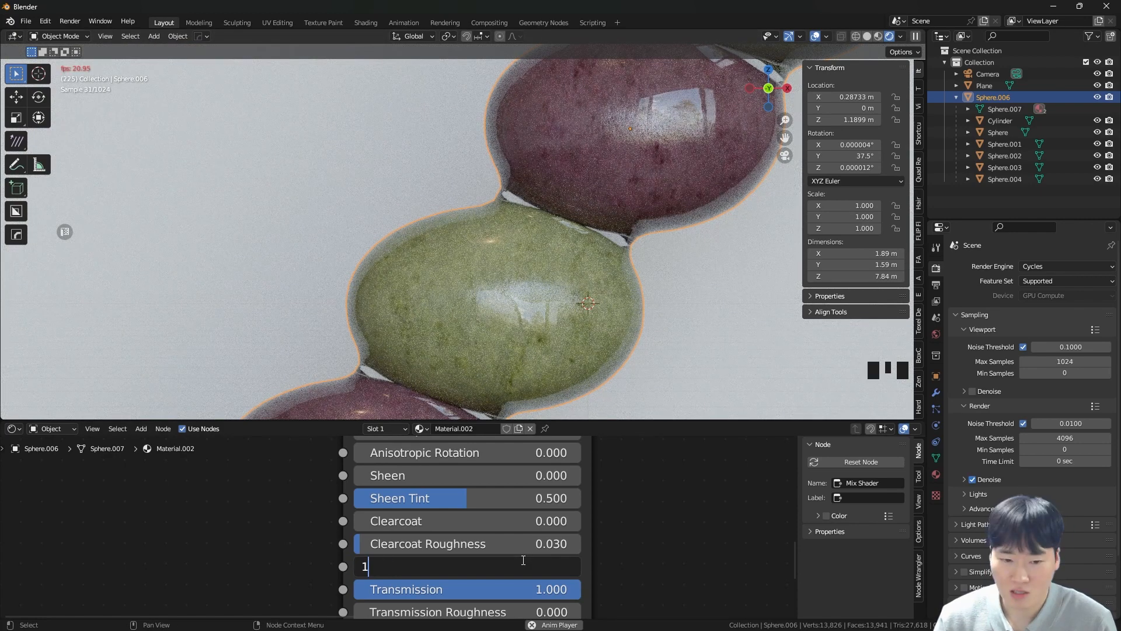
type(".4")
key("Return")
scroll(574, 242, "down", 6)
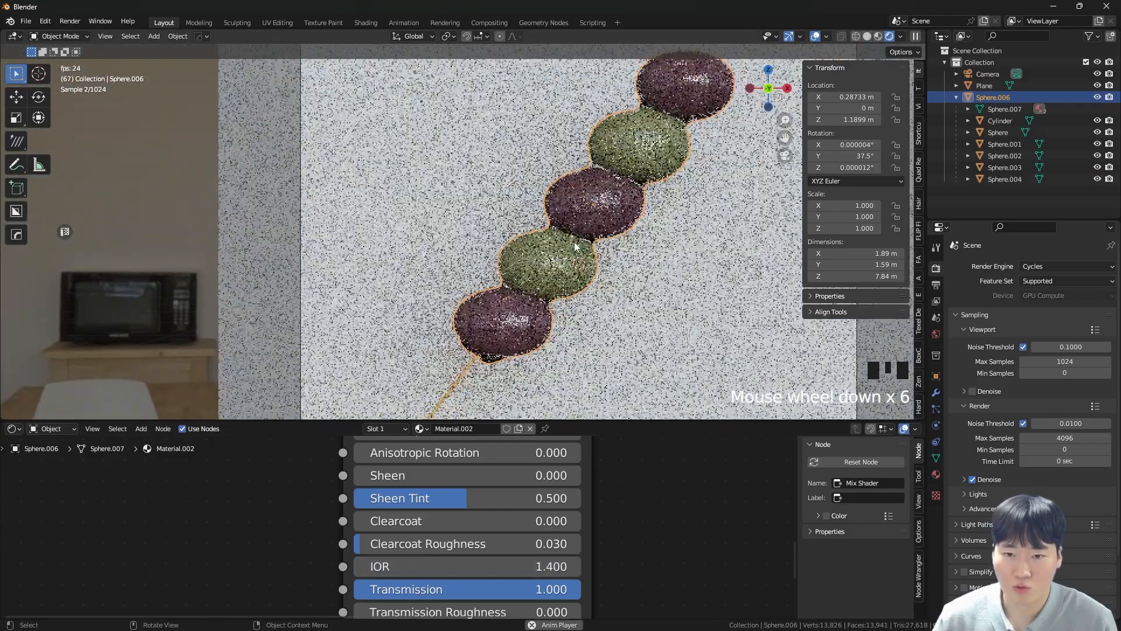
- Give the backdrop plane a new material with a soft yellow base color
middle_click_drag(608, 239, 642, 263, "shift")
scroll(642, 263, "up", 3)
left_click(670, 289)
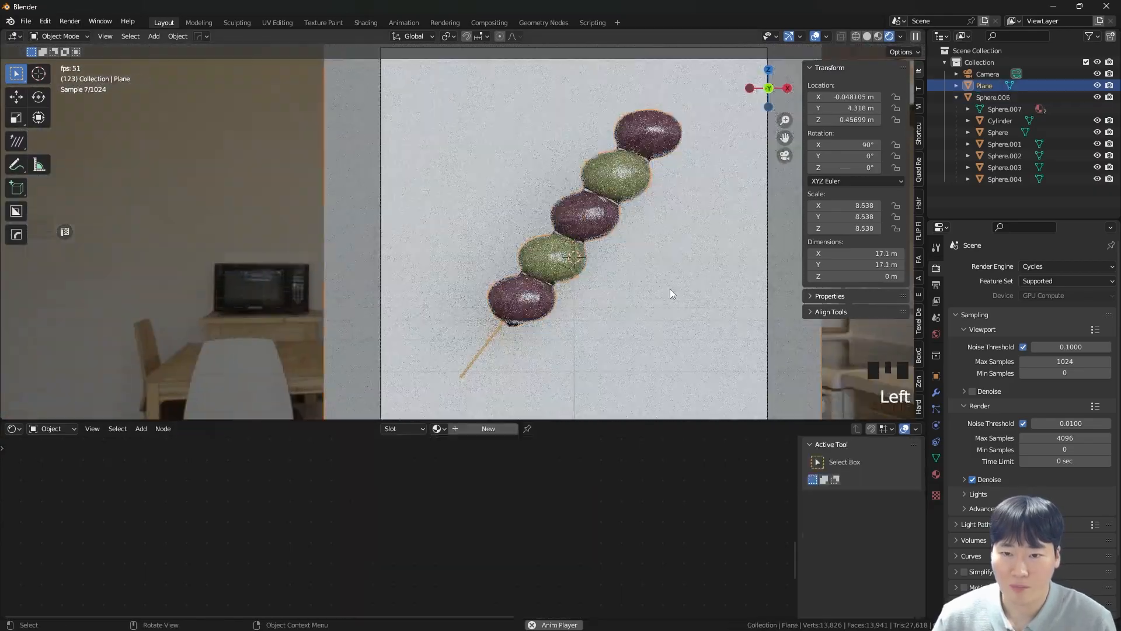
scroll(670, 288, "down", 1)
left_click(936, 474)
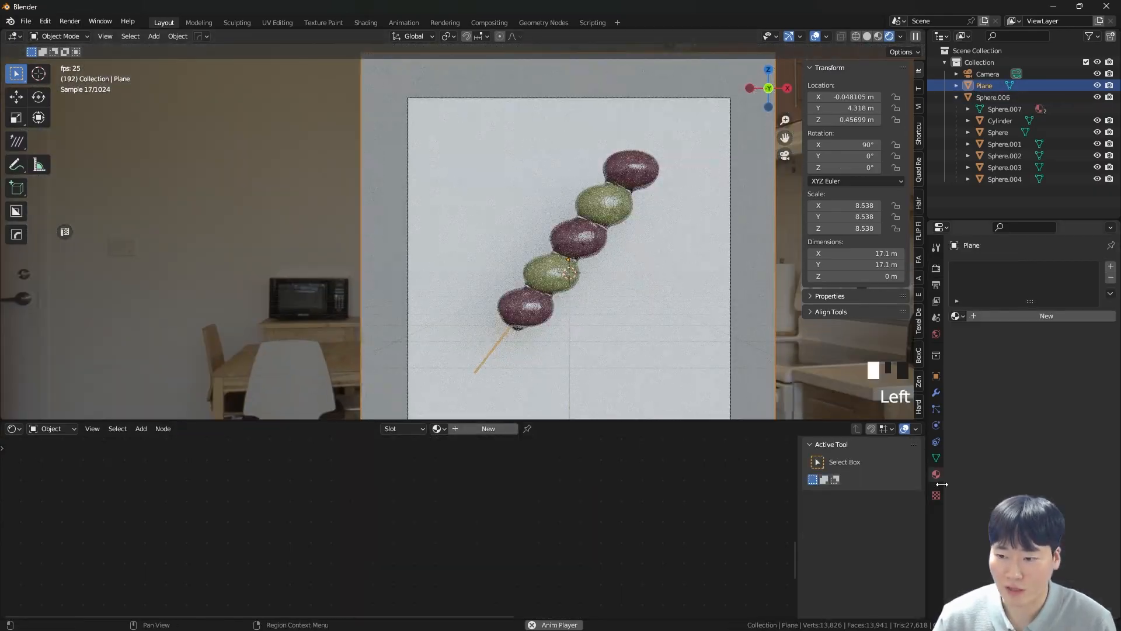
left_click(1007, 317)
left_click(1039, 419)
left_click_drag(1020, 317, 1018, 318)
- Show the World shader nodes and rotate the HDRI to 256° around Z
left_click(53, 428)
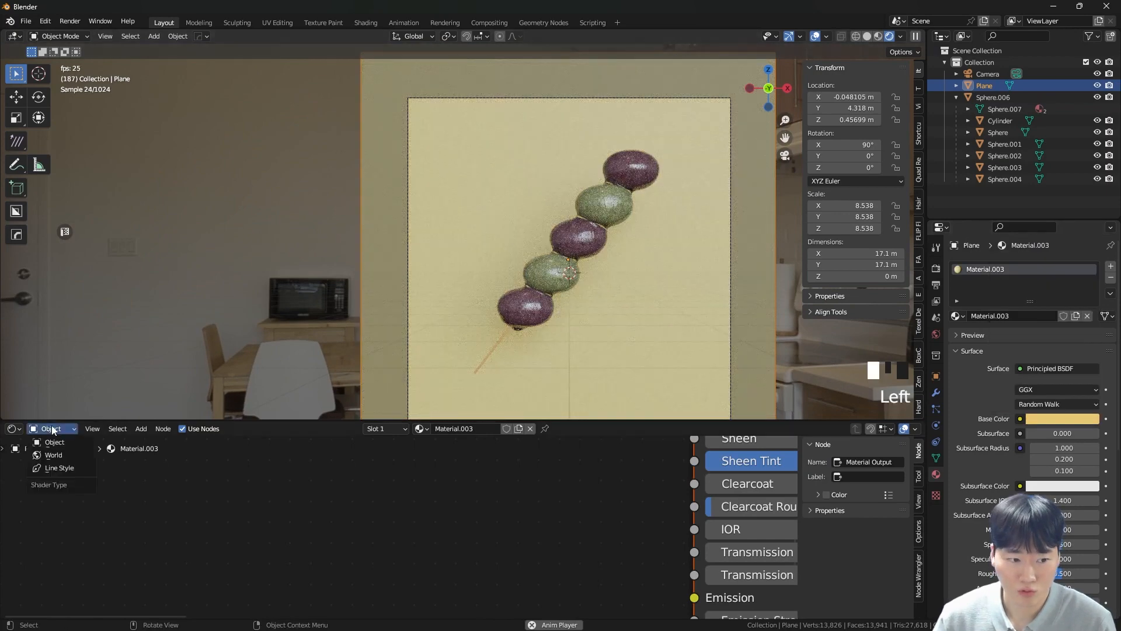
left_click(47, 453)
scroll(514, 490, "down", 3)
middle_click_drag(513, 491, 608, 584)
middle_click_drag(585, 514, 519, 614)
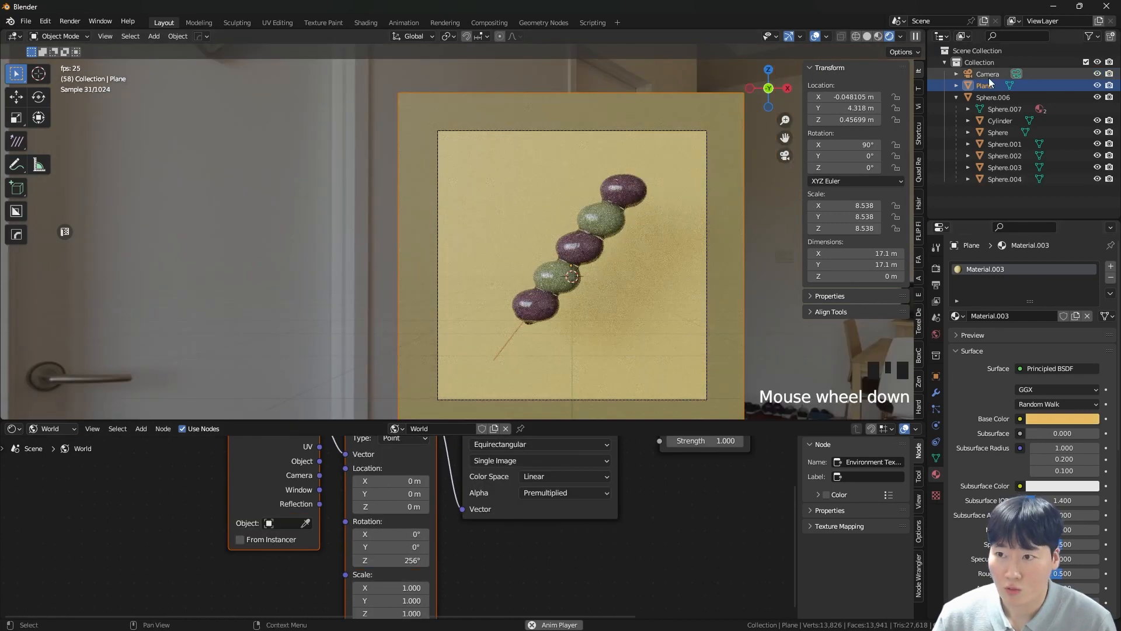
- Set the camera's passepartout opacity to 1.0 to black out everything outside the frame
left_click(989, 76)
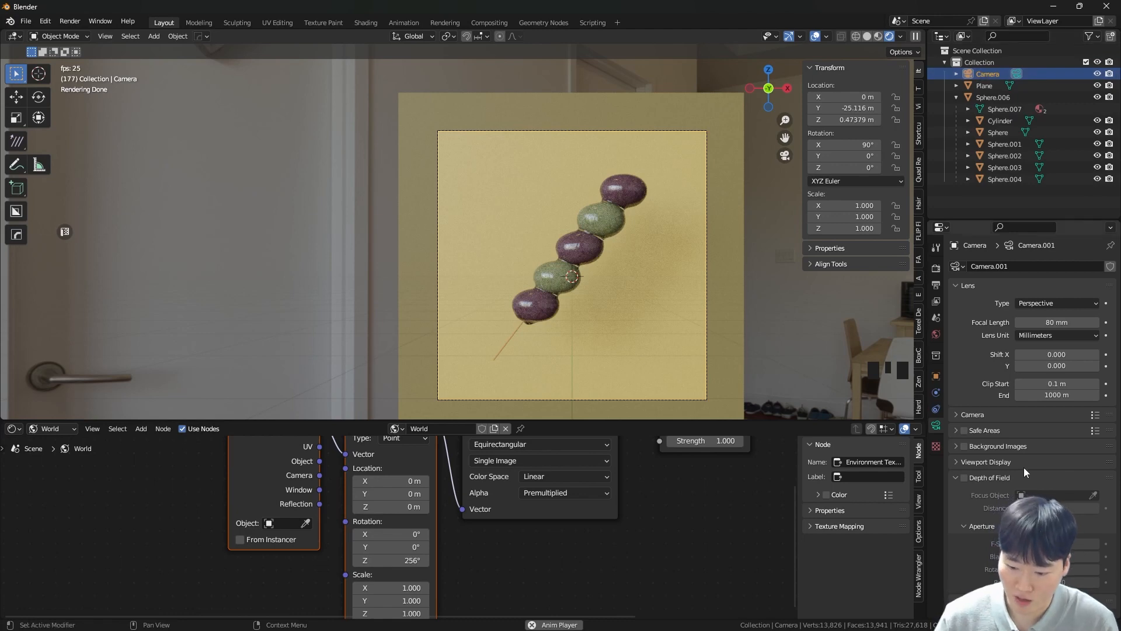
scroll(1007, 463, "down", 6)
left_click(1007, 463)
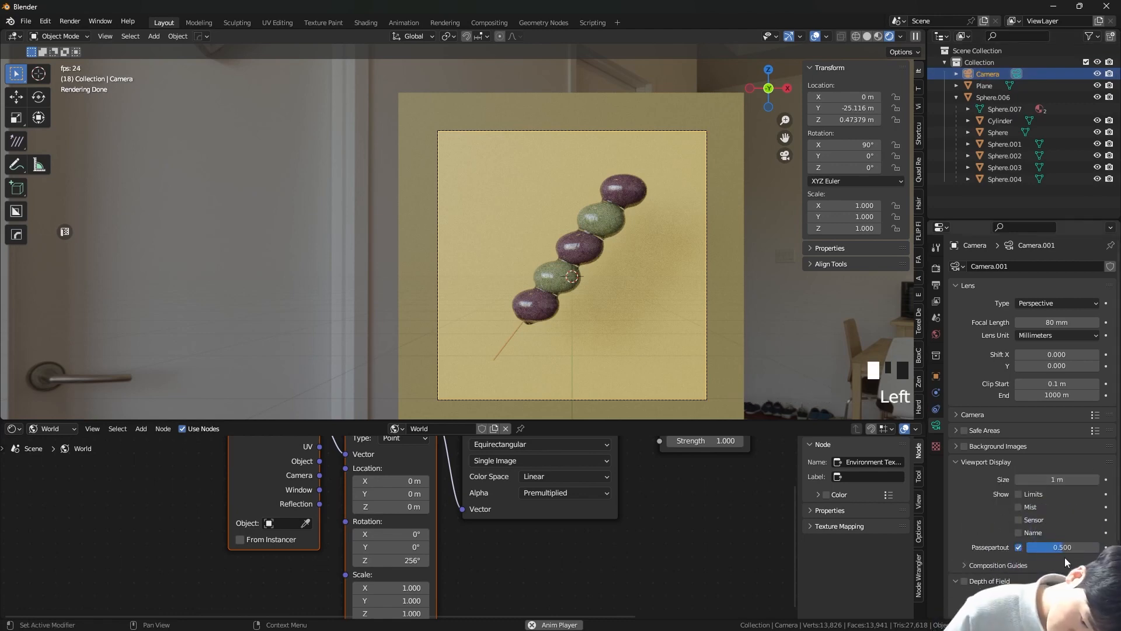
left_click_drag(1057, 548, 1098, 548)
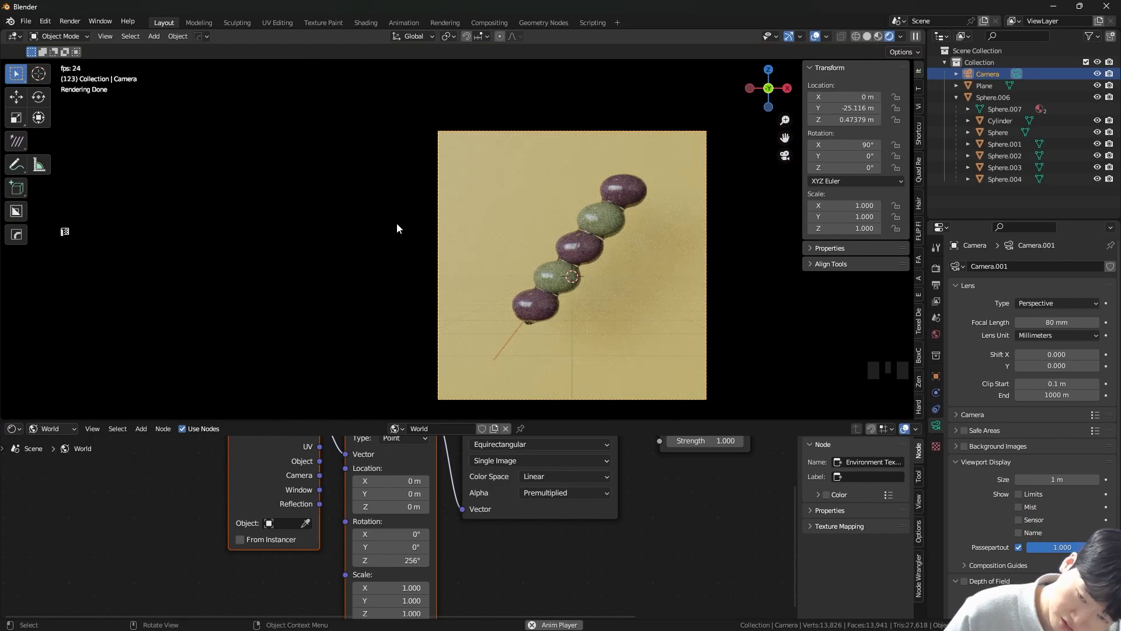
- Reposition the fruit skewer in the frame, tilting it to about 40.1° on Y and scaling it to about 1.076
left_click(589, 251)
key("g")
key("s")
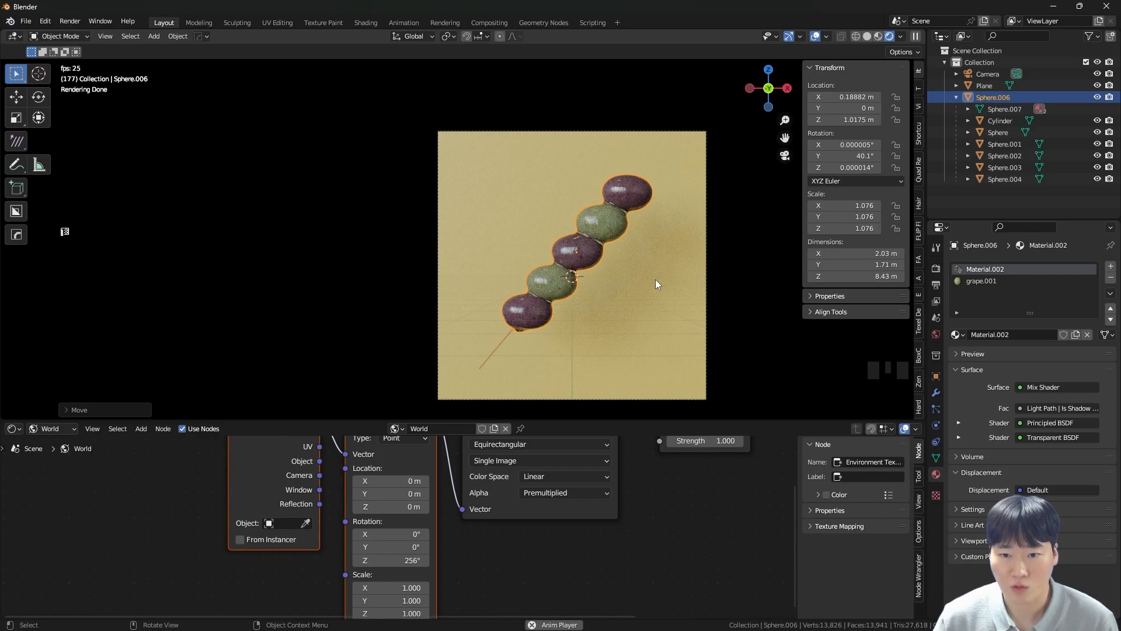
- Set the roughness of the coating's Principled BSDF to 0.01
scroll(655, 284, "up", 10)
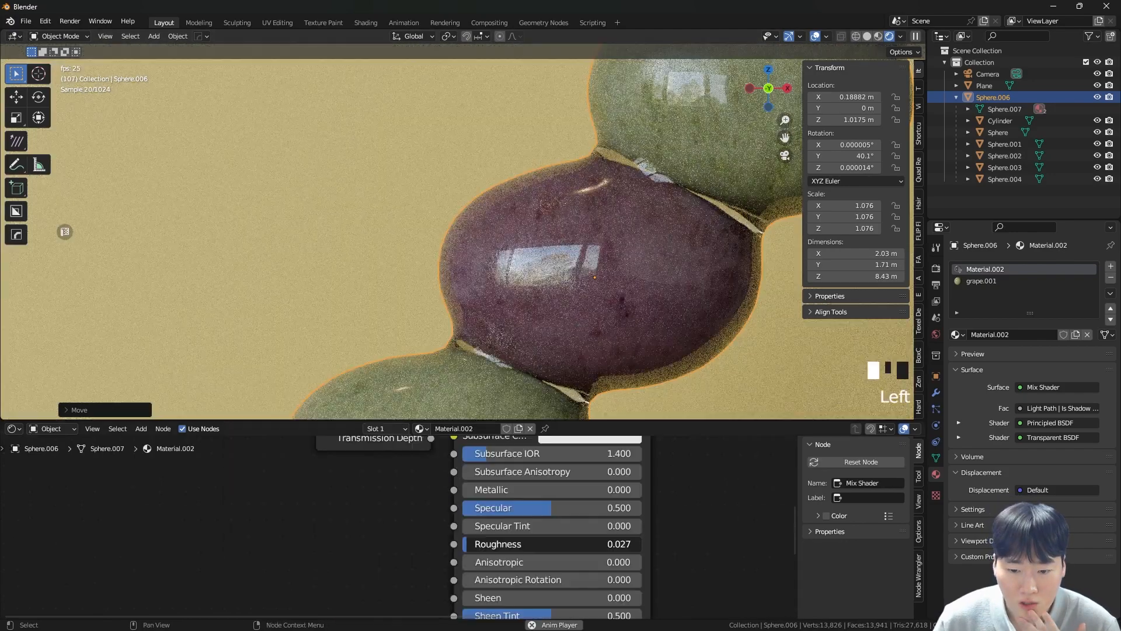
type("0.01")
key("Return")
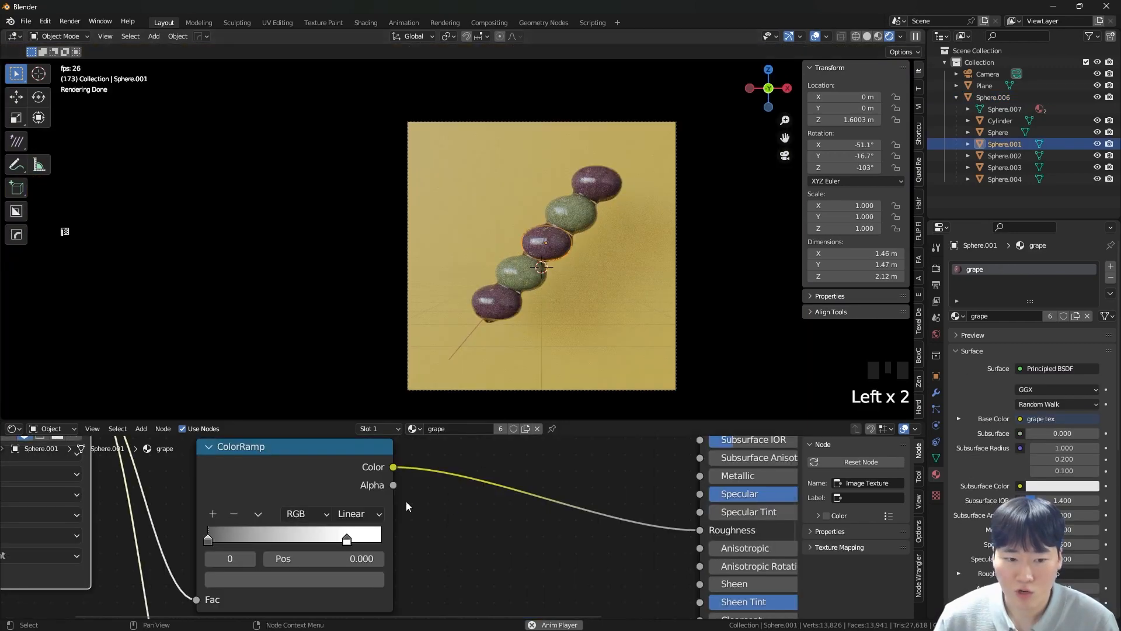
- Insert a Hue Saturation Value node between the purple grape's texture and the Principled BSDF base color
scroll(405, 501, "down", 5)
middle_click_drag(413, 470, 484, 536)
key("shift+a")
mouse_move(489, 479)
type("hue")
key("Return")
left_click(587, 525)
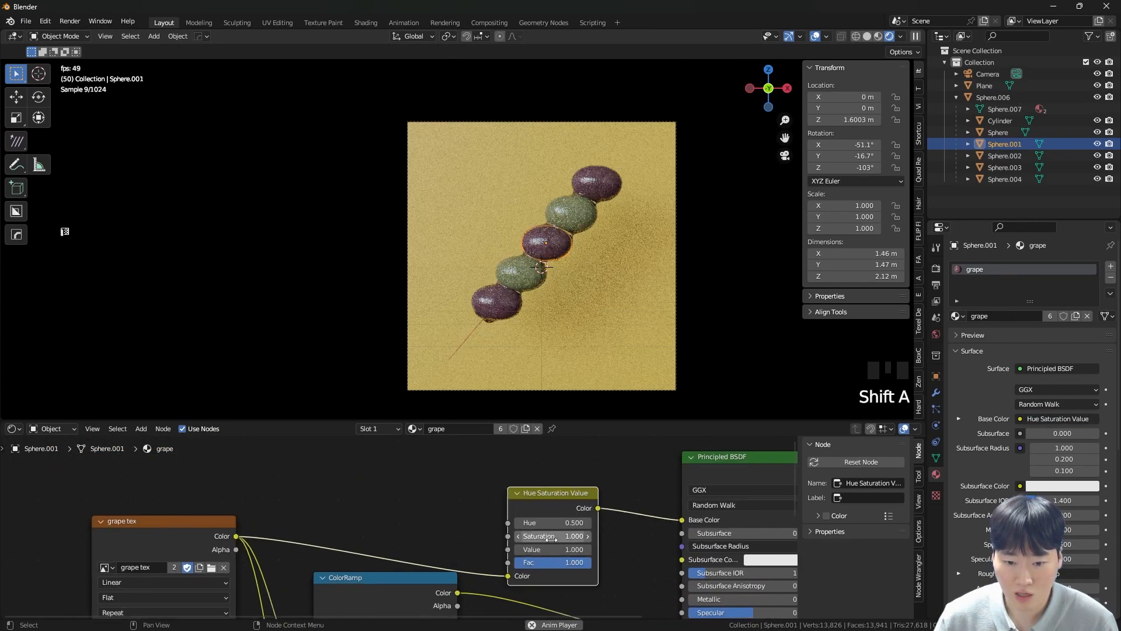
- Set the purple grape's saturation to 1.2, comparing it against 1 in a close view
scroll(597, 529, "up", 7)
mouse_move(596, 528)
left_mouse_down()
mouse_move(625, 529)
mouse_move(607, 529)
left_mouse_up()
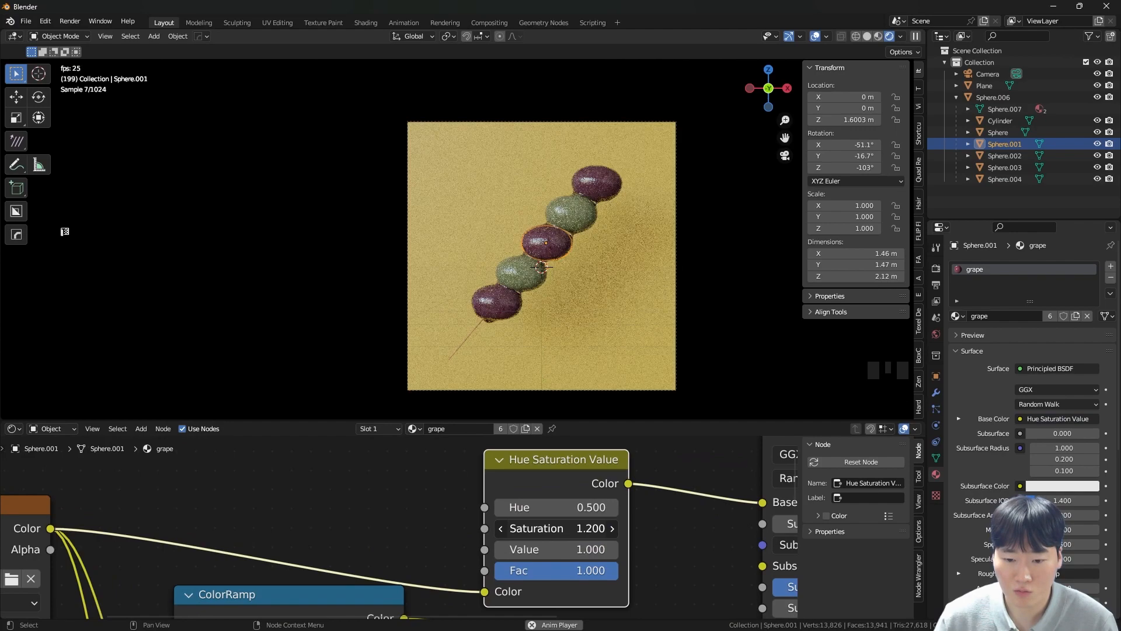
scroll(543, 302, "up", 7)
left_click(568, 527)
type("1")
key("Return")
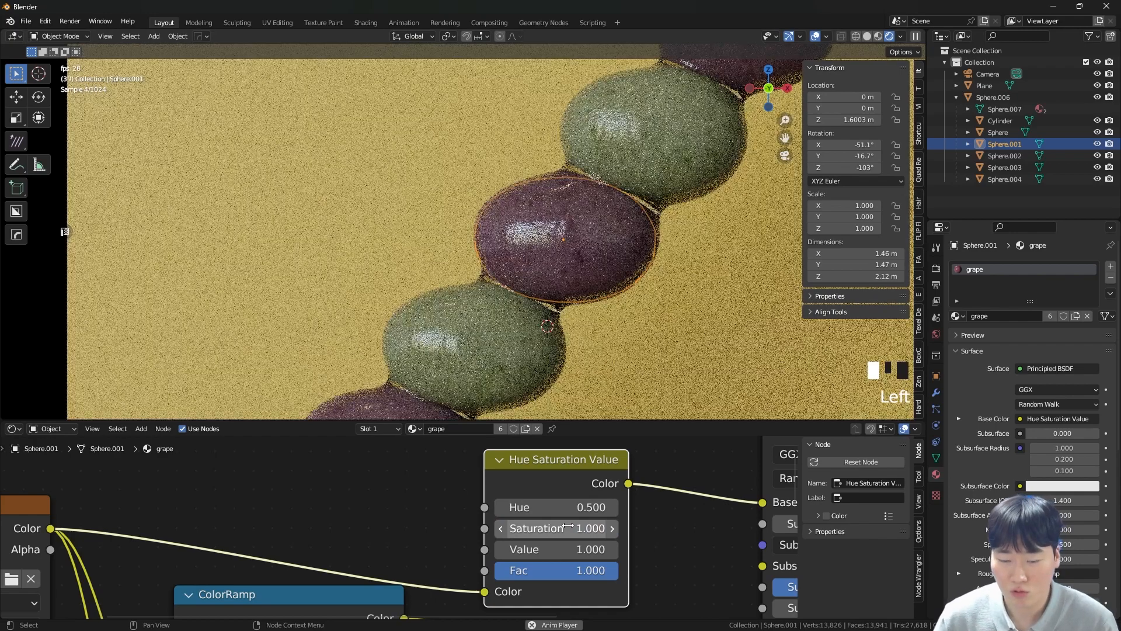
double_click(569, 526)
type("1.2")
key("Return")
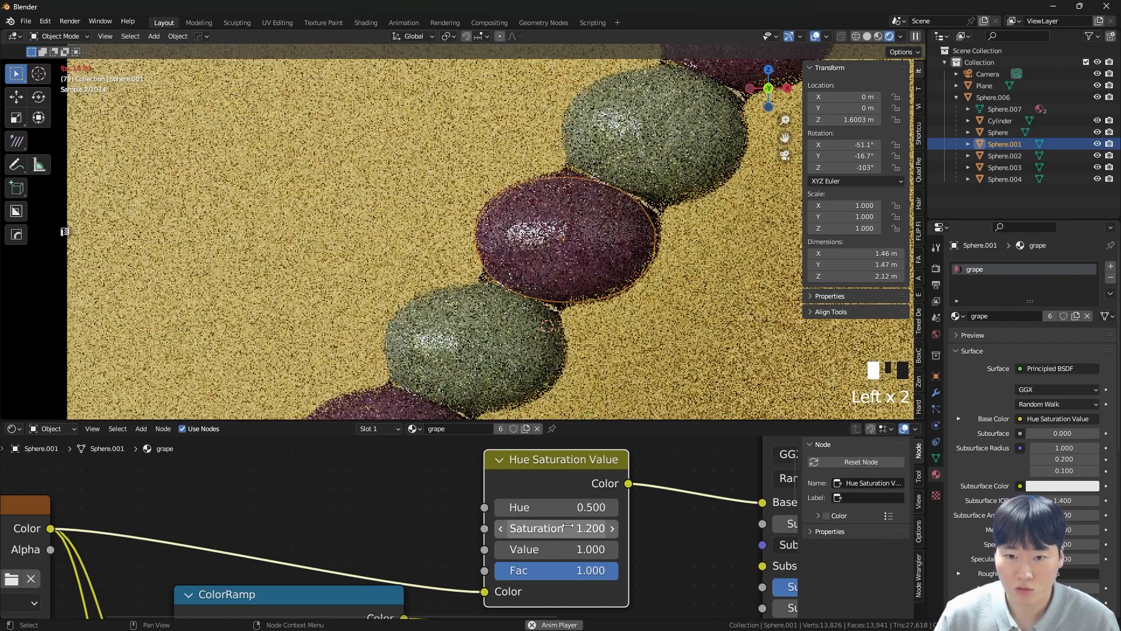
- Set the green grape material's saturation to 1.3 and check the whole composition
left_click(485, 355)
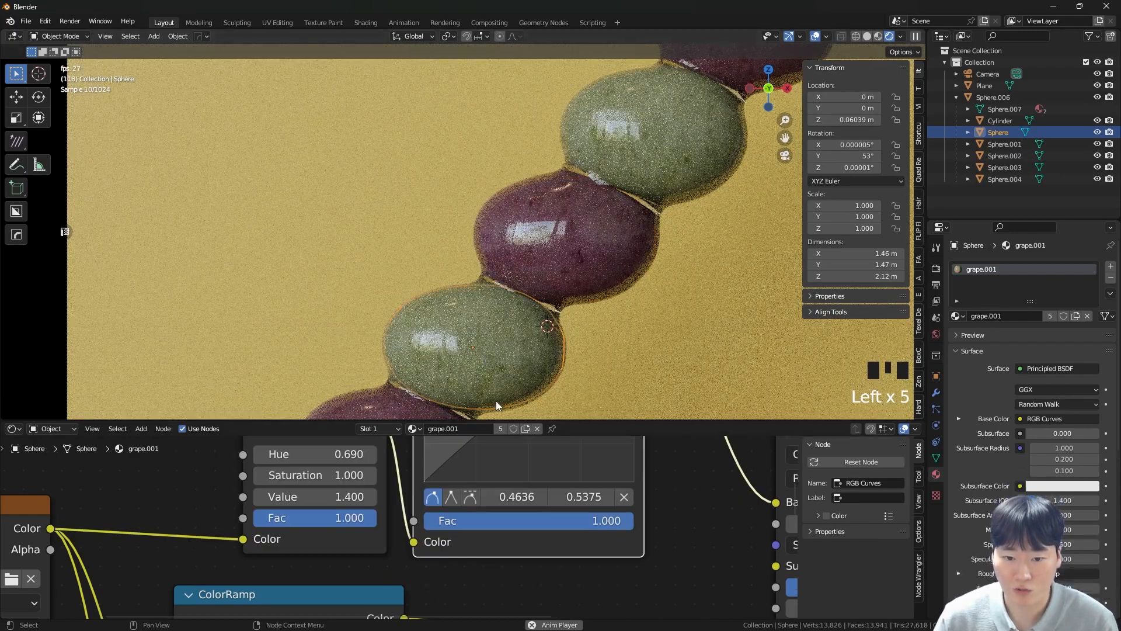
scroll(514, 526, "up", 4)
left_click(519, 529)
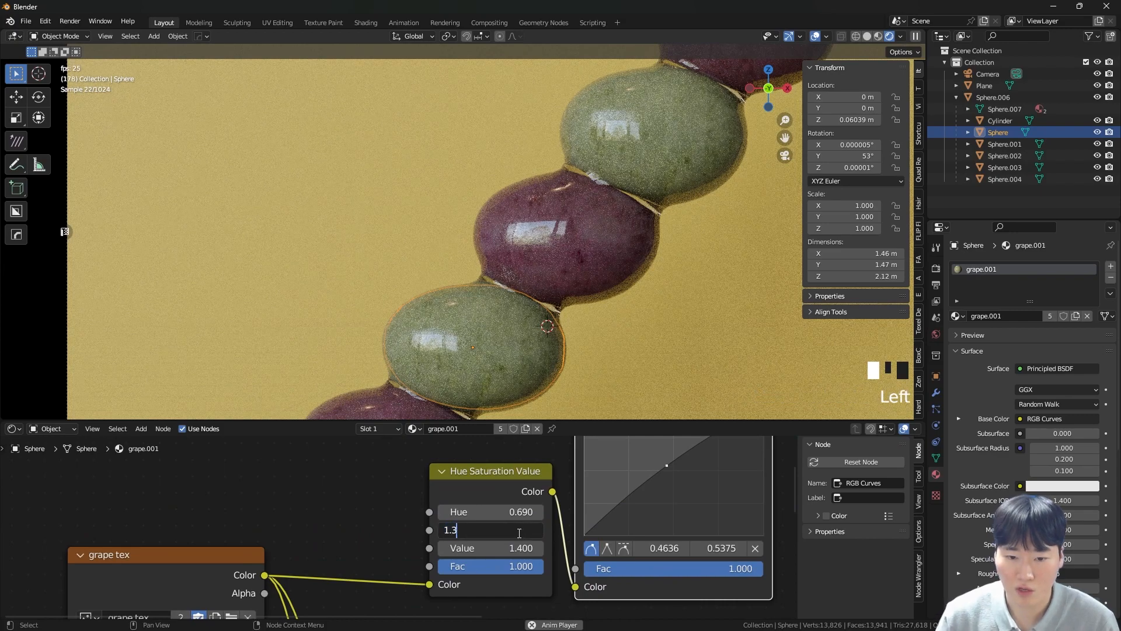
type("1.3")
key("Return")
scroll(642, 278, "down", 6)
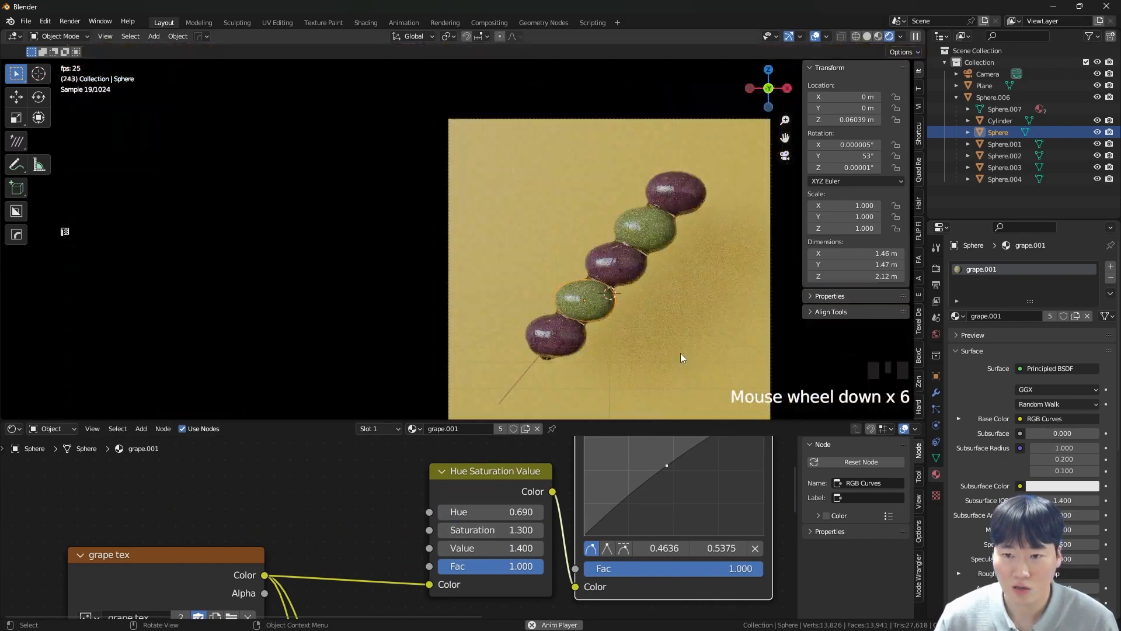
middle_click_drag(676, 349, 649, 332, "shift")
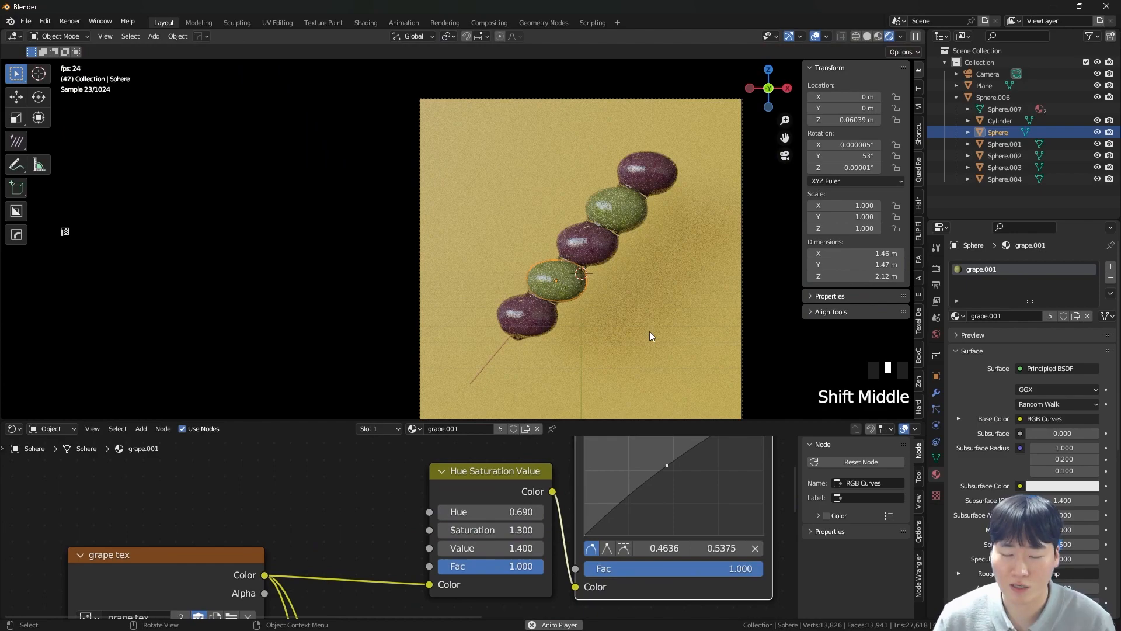
- Add a point light and move it between the skewer and the backdrop plane
left_click(639, 331)
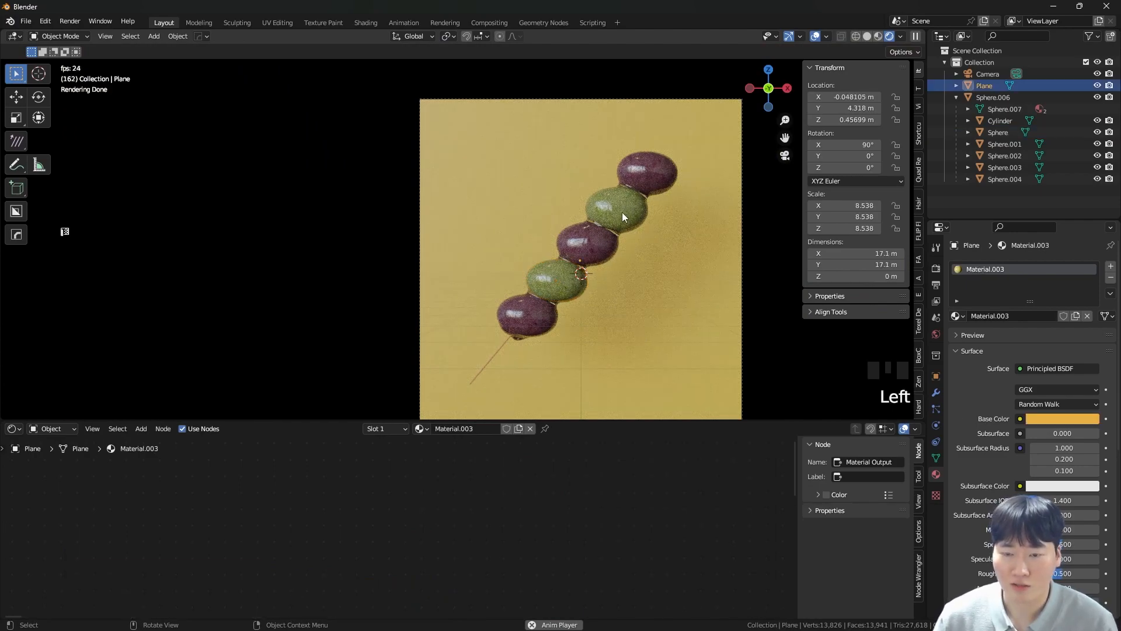
key("shift+a")
left_click(654, 432)
middle_click_drag(630, 322, 478, 261)
key("grave")
key("g")
left_click(541, 261)
- Move the backdrop plane and point light farther behind the skewer, with the plane at about 7.73 m on Y, and return to the camera view
scroll(541, 261, "down", 3)
mouse_move(542, 261)
middle_mouse_down()
mouse_move(579, 258)
mouse_move(558, 246)
middle_mouse_up()
left_click(558, 247, "shift")
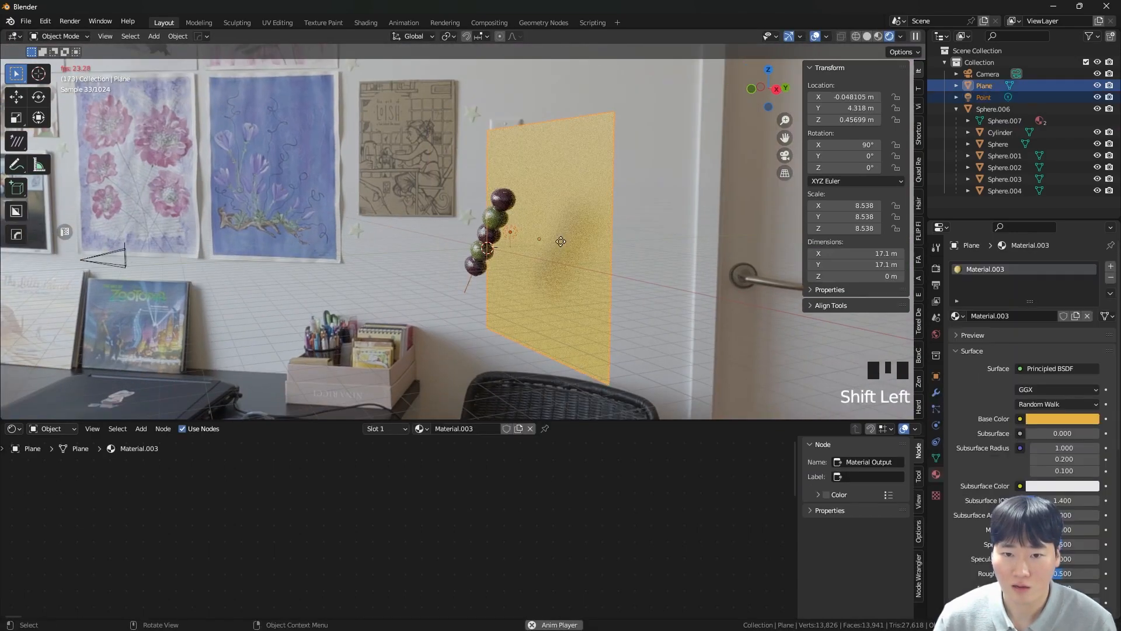
key("g")
left_click(602, 241)
key("grave")
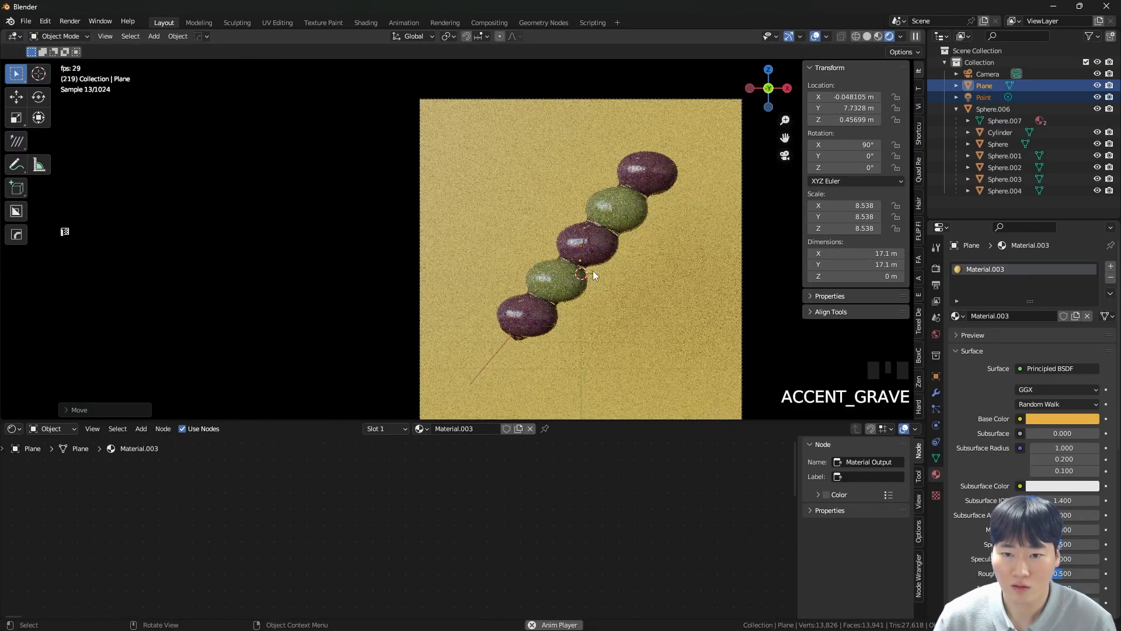
- Raise the point light's power to about 1018 W and lower the light to about 0.94 m on Z
left_click(980, 97)
left_click(983, 97)
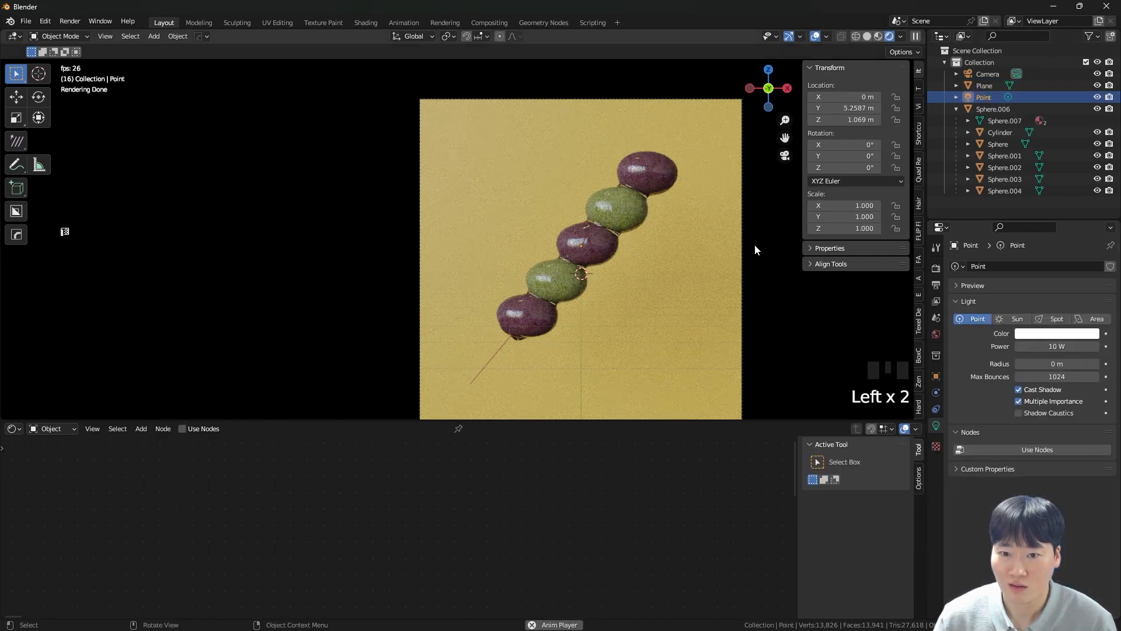
left_click_drag(1054, 345, 1098, 345)
key("g")
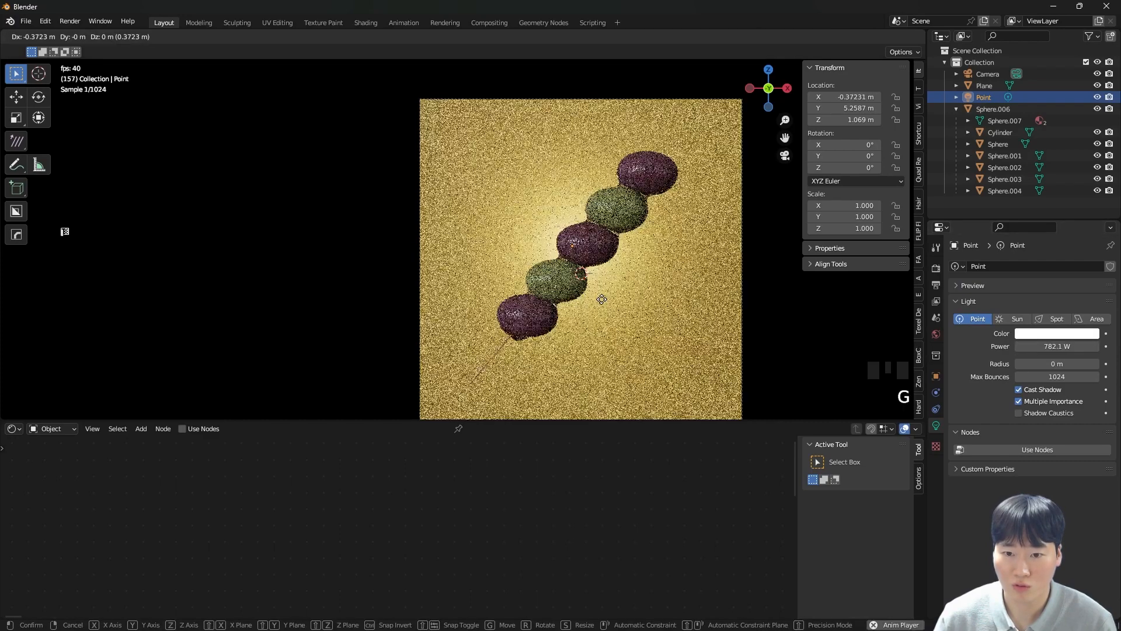
left_click(603, 302)
left_click_drag(1041, 346, 1057, 346)
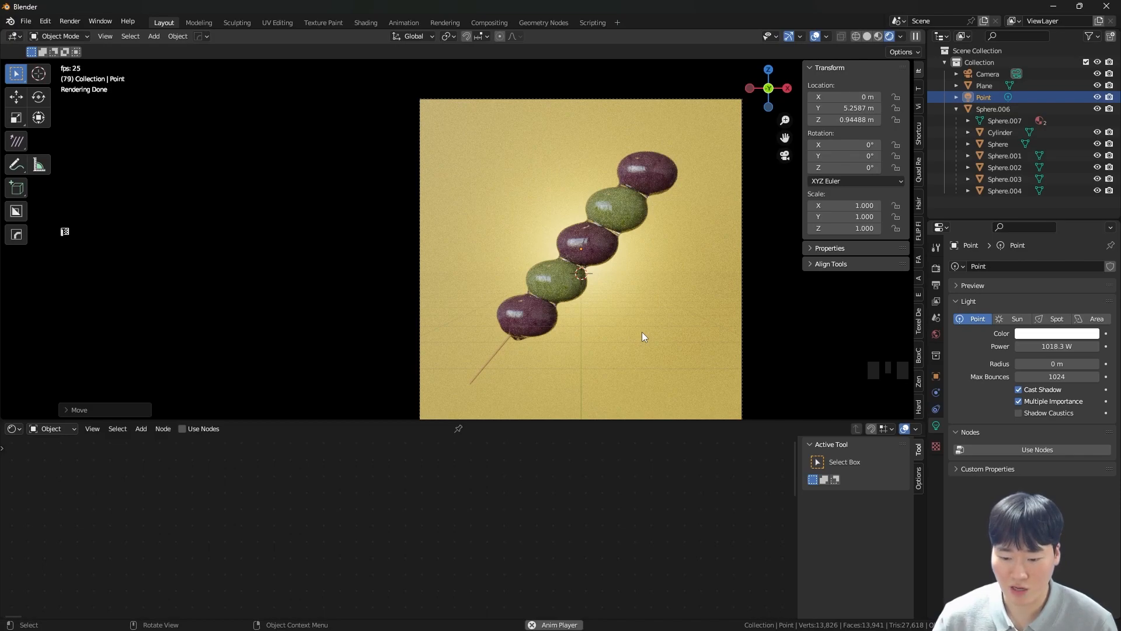
- Rotate the fruit skewer to about 37° on Y and scale it up to about 1.135
left_click(653, 272)
key("r")
left_click(658, 273)
key("s")
left_click(666, 275)
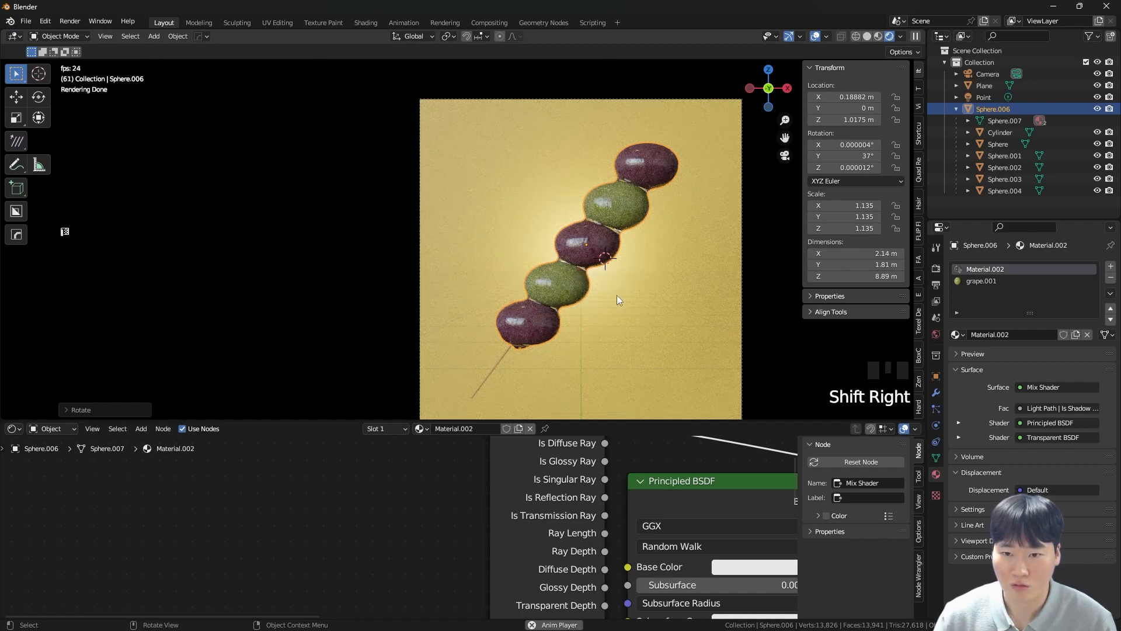
- Switch the viewport to Material Preview shading with scene lights enabled
key("z")
left_click(672, 355)
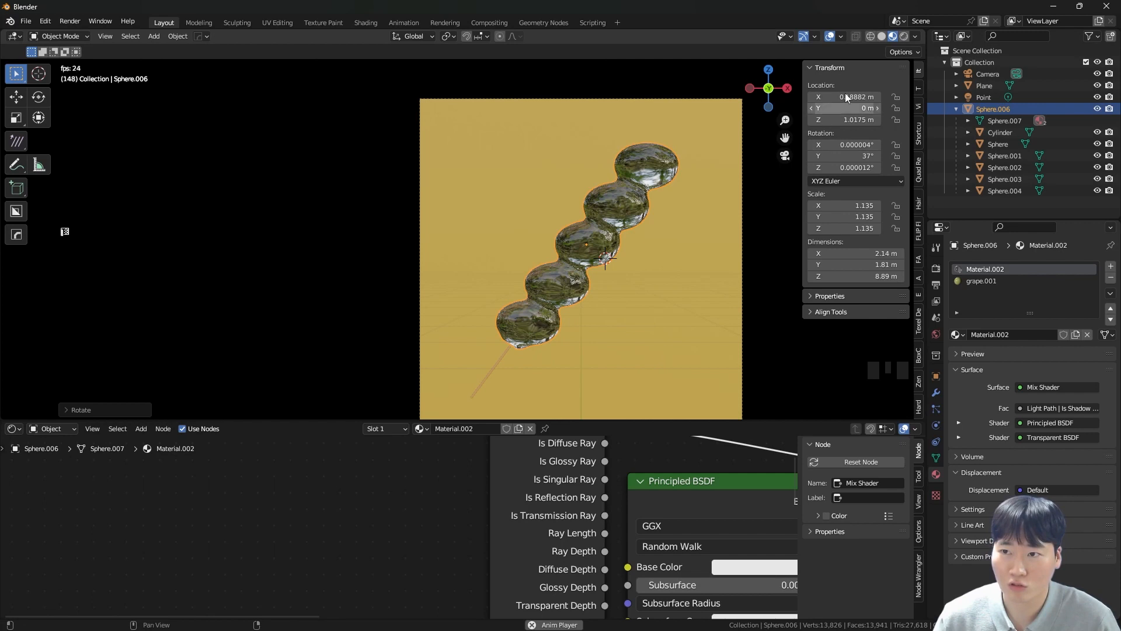
left_click(915, 37)
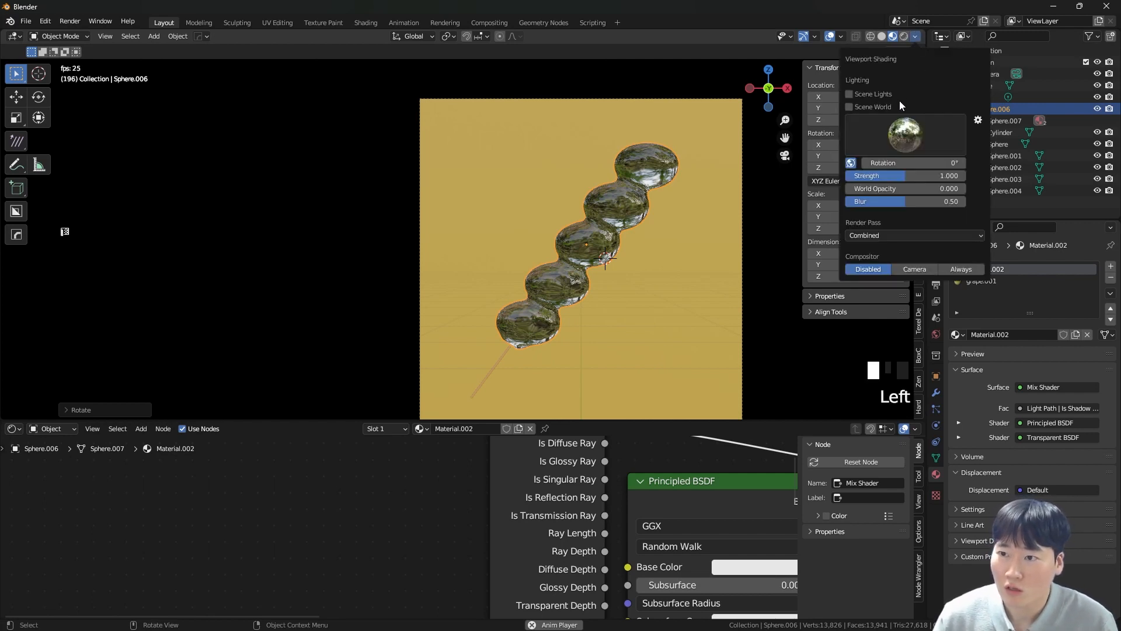
left_click(878, 95)
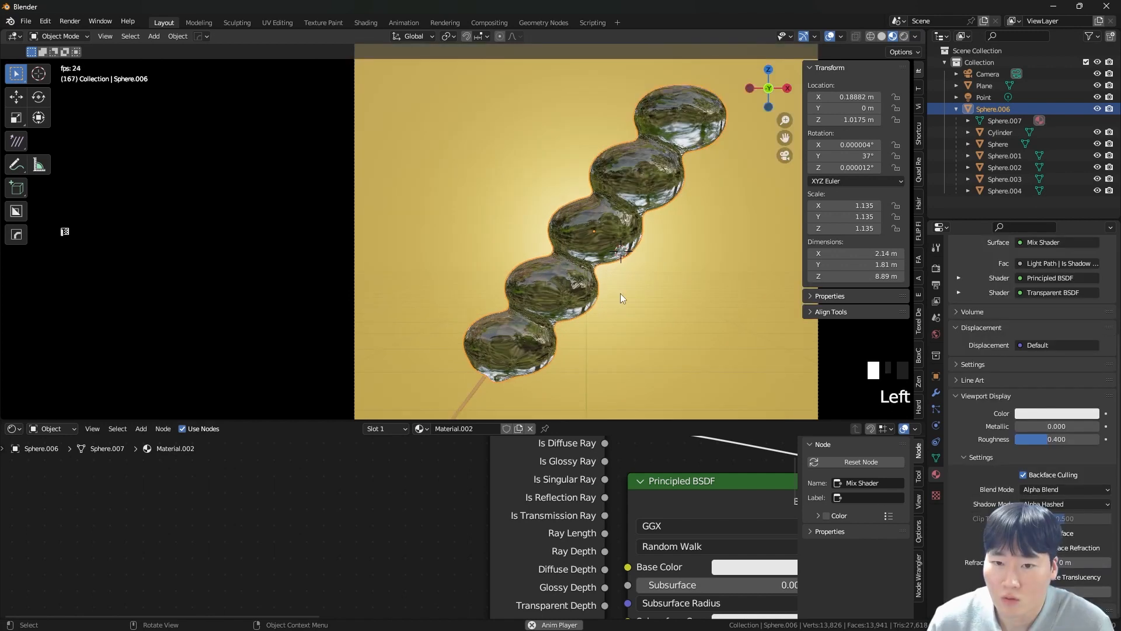
- Hide the skewer's clear coating mesh so only the grapes and stick are shown
scroll(684, 177, "down", 2)
middle_click_drag(645, 227, 600, 216, "shift")
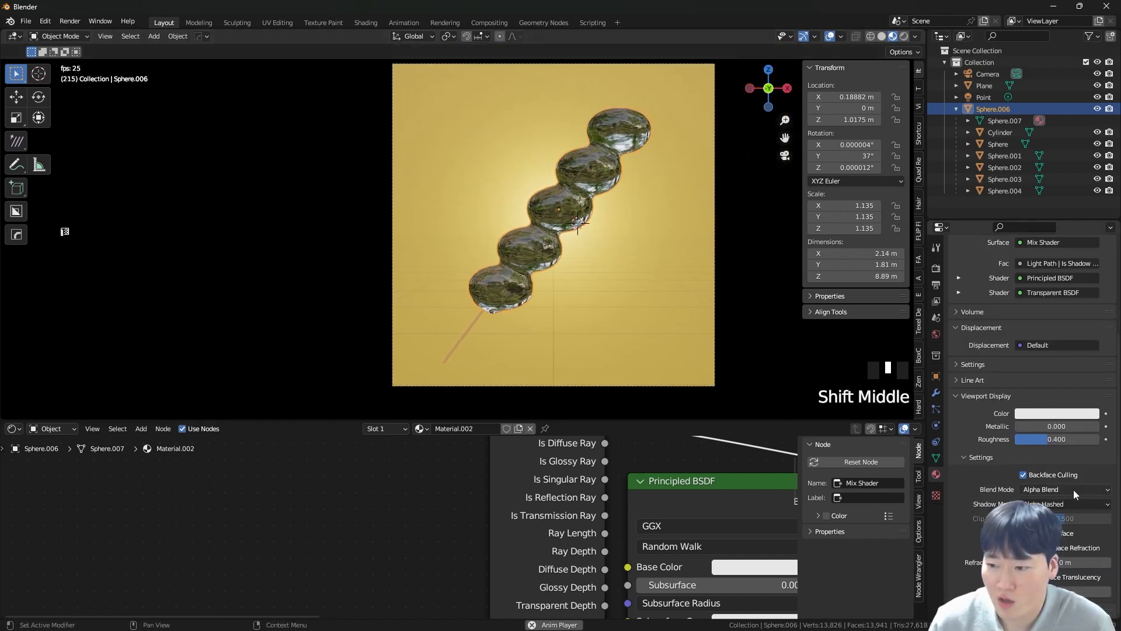
key("h")
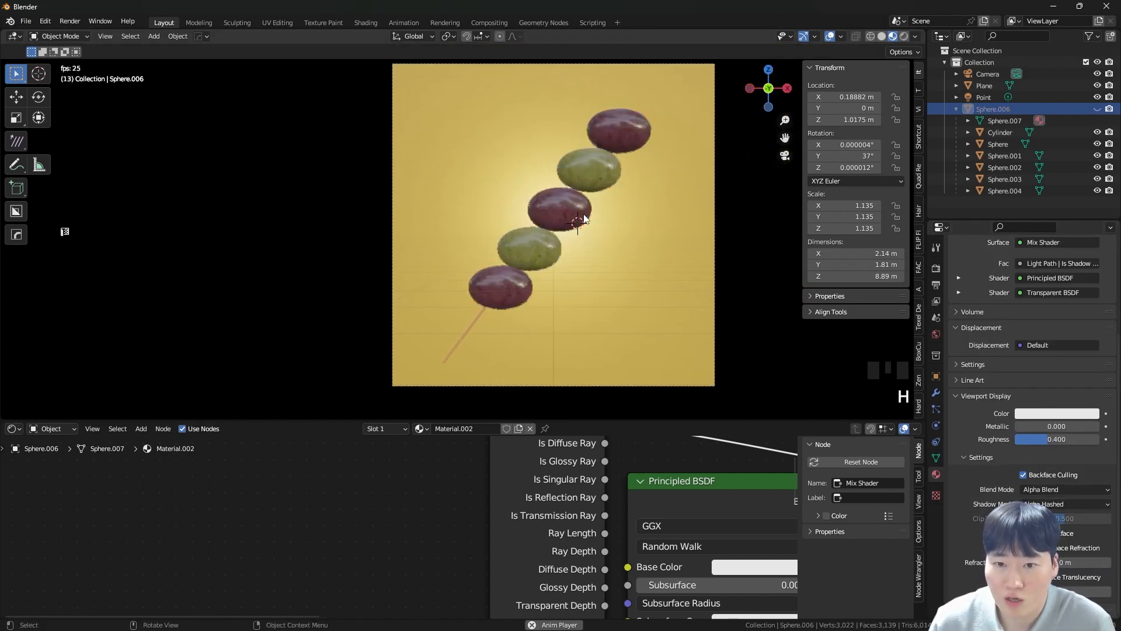
- Add an area light at the 3D cursor near the middle grape
left_click(584, 218)
scroll(585, 225, "up", 3)
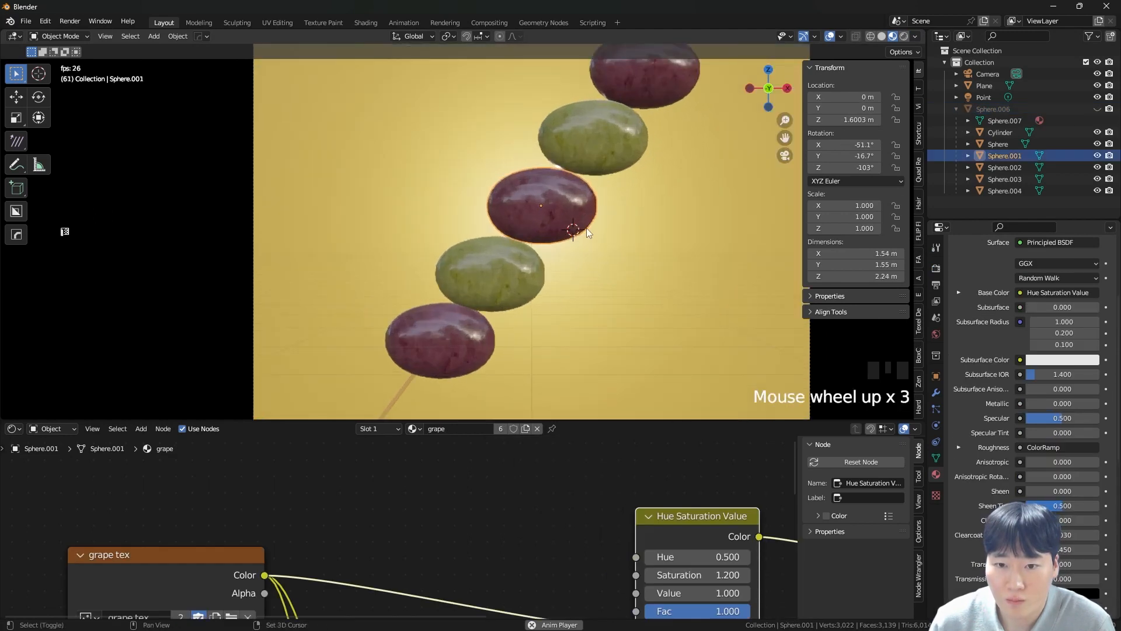
key("shift+a")
mouse_move(611, 295)
left_click(657, 333)
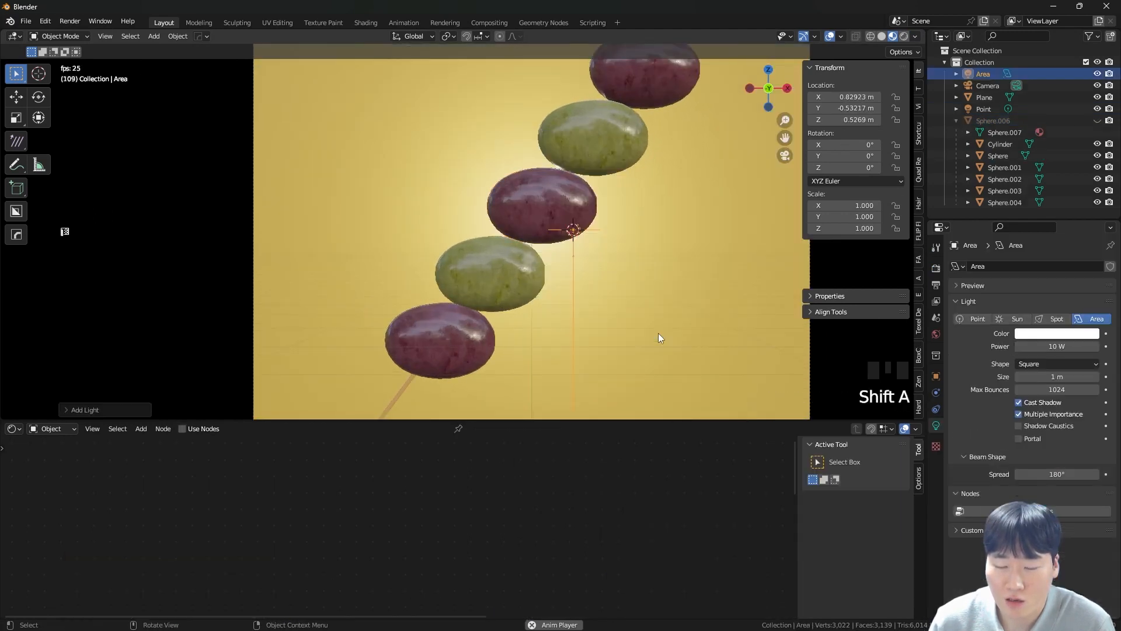
- Rotate the area light to about 136° on Y and move it to about 3.42 m on X and -1.74 m on Z
scroll(625, 292, "down", 3)
key("r")
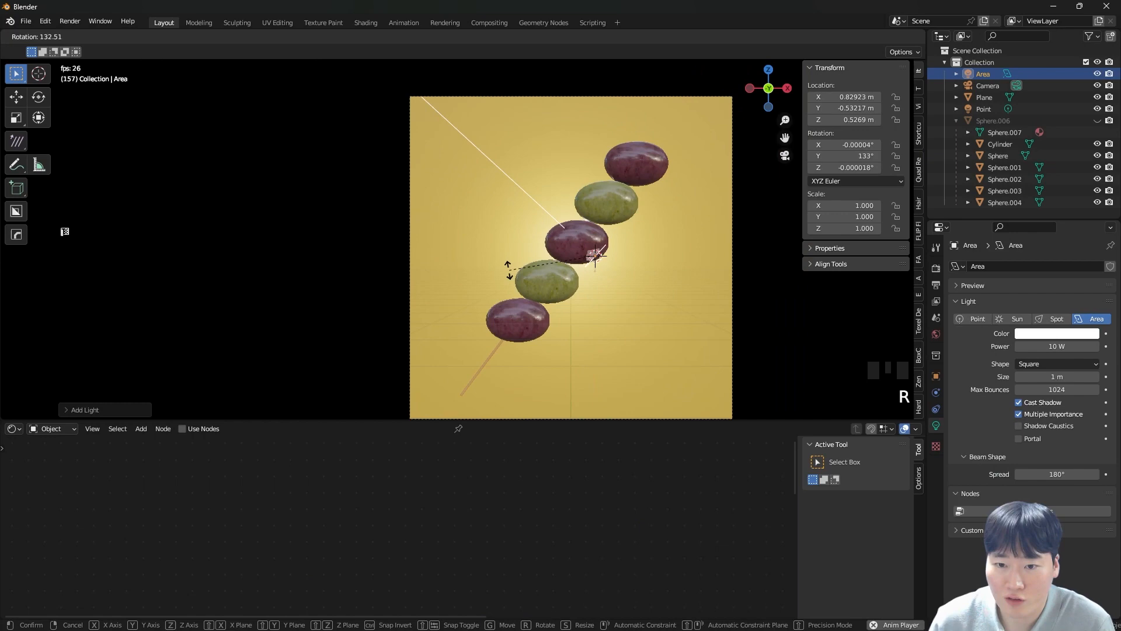
left_click(509, 269)
key("g")
left_click(685, 361)
middle_click_drag(662, 330, 756, 356)
middle_click_drag(548, 353, 531, 268, "shift")
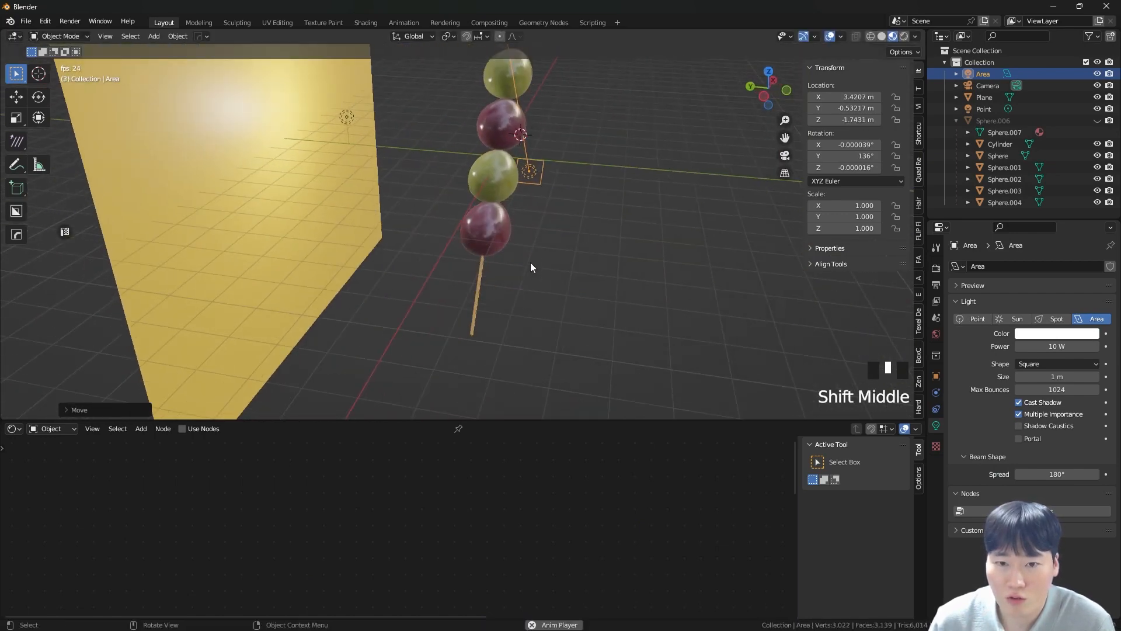
- Scale the area light into a long strip, about 12.913 on X and Z and about 3.142 on Y
key("s")
key("y")
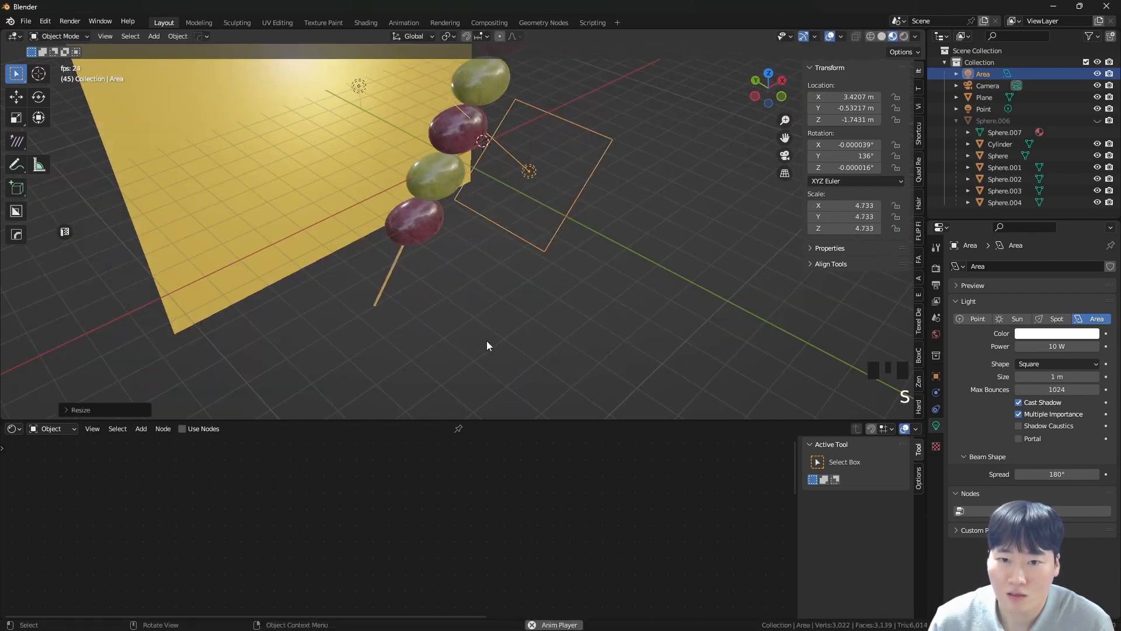
scroll(568, 245, "down", 5)
left_click(559, 230)
middle_click_drag(559, 230, 655, 234)
scroll(605, 219, "up", 2)
key("s")
key("y")
key("y")
left_click(563, 237)
middle_click_drag(562, 237, 436, 179)
- From the camera view, rotate the area light to about 127° on Y and move it to about 3.80 m on X and -1.42 m on Z
key("grave")
left_click(492, 222)
key("r")
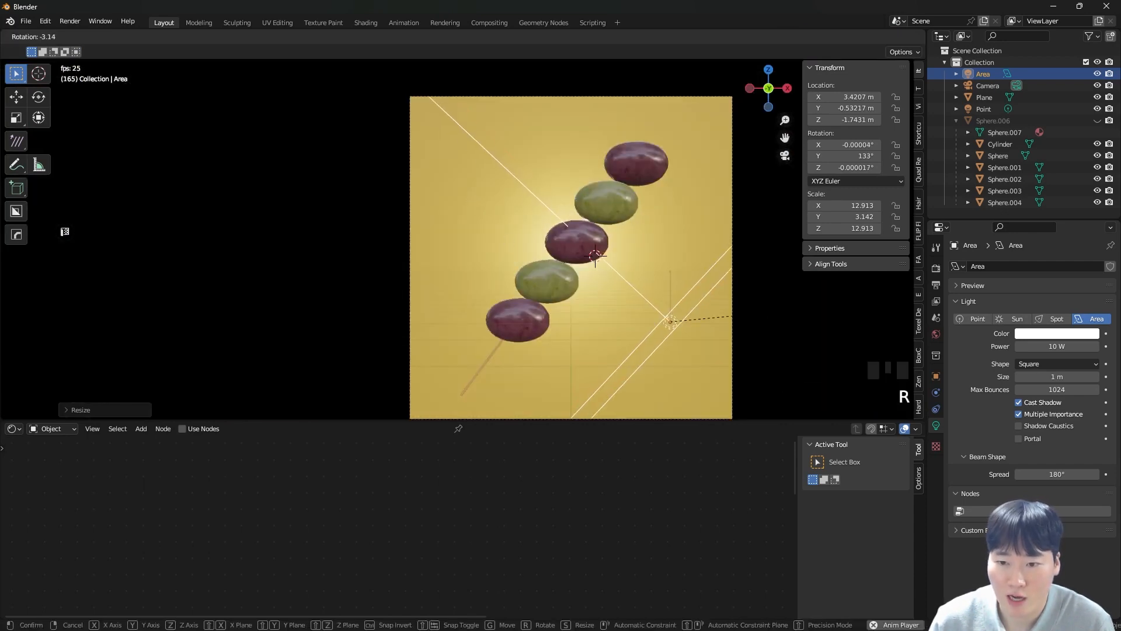
left_click(769, 309)
key("g")
left_click(778, 303)
key("r")
left_click(778, 297)
key("g")
left_click(780, 299)
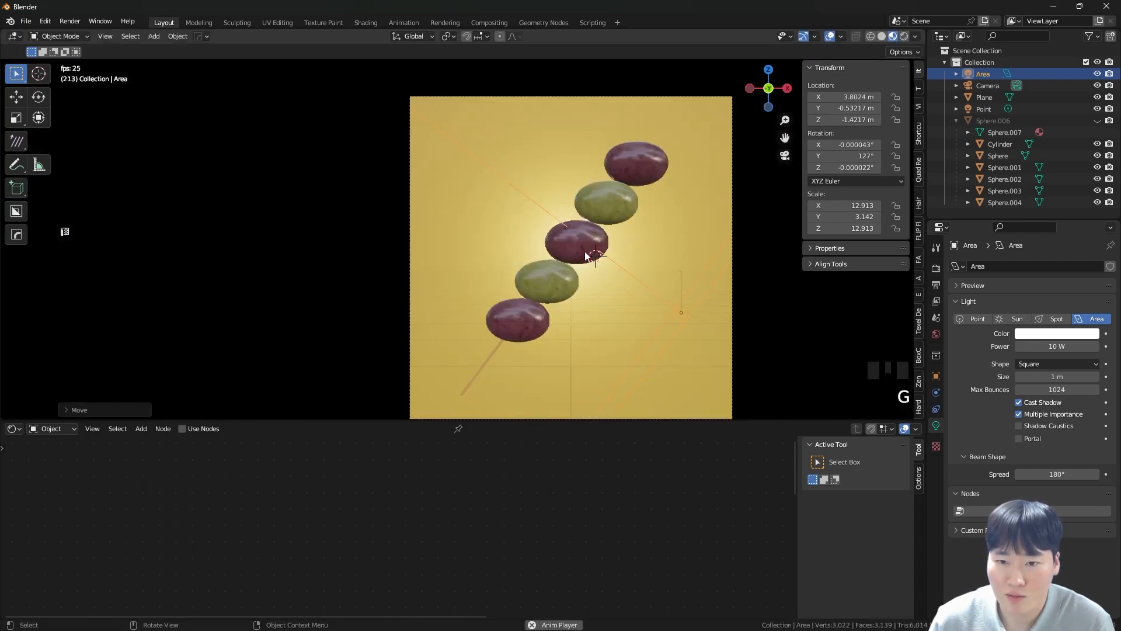
- Move the area light to about 4.39 m on X and -0.09 m on Y, and show the camera view in Rendered shading
key("grave")
left_click(731, 227)
key("g")
left_click(626, 268)
key("grave")
left_click(598, 283)
key("z")
left_click(601, 232)
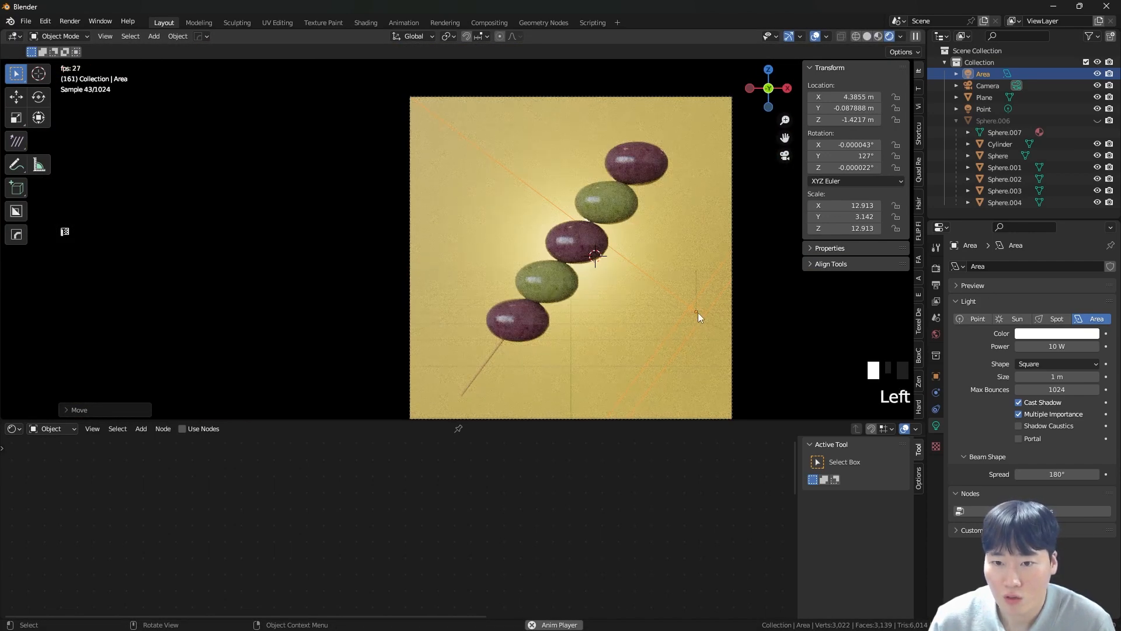
- Raise the area light's power to about 73.3 W and scale it up to about 15.815 on X and Z
left_click_drag(1063, 347, 1086, 346)
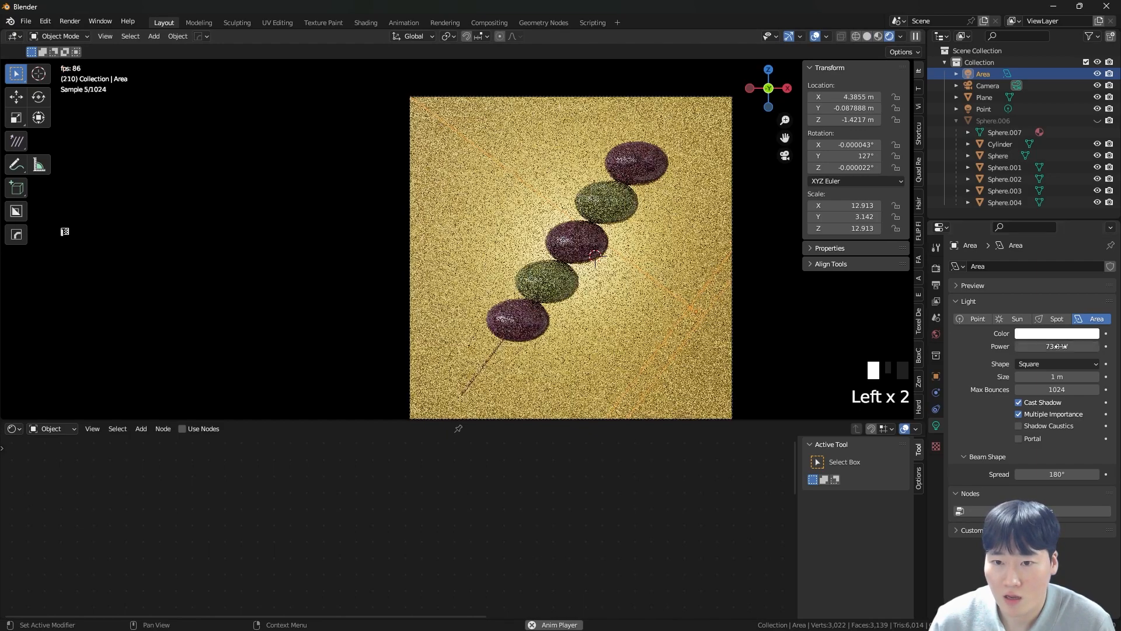
key("s")
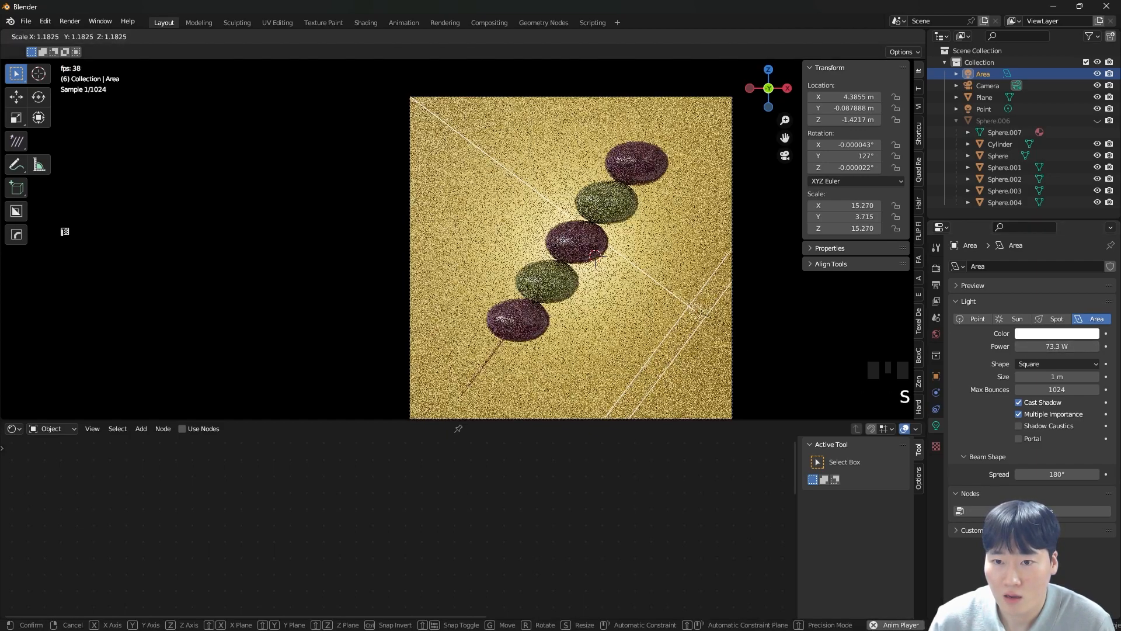
left_click(749, 332)
- Move the area light back to about 2.55 m on Y and tilt it around its local X axis to about -29.4°
key("grave")
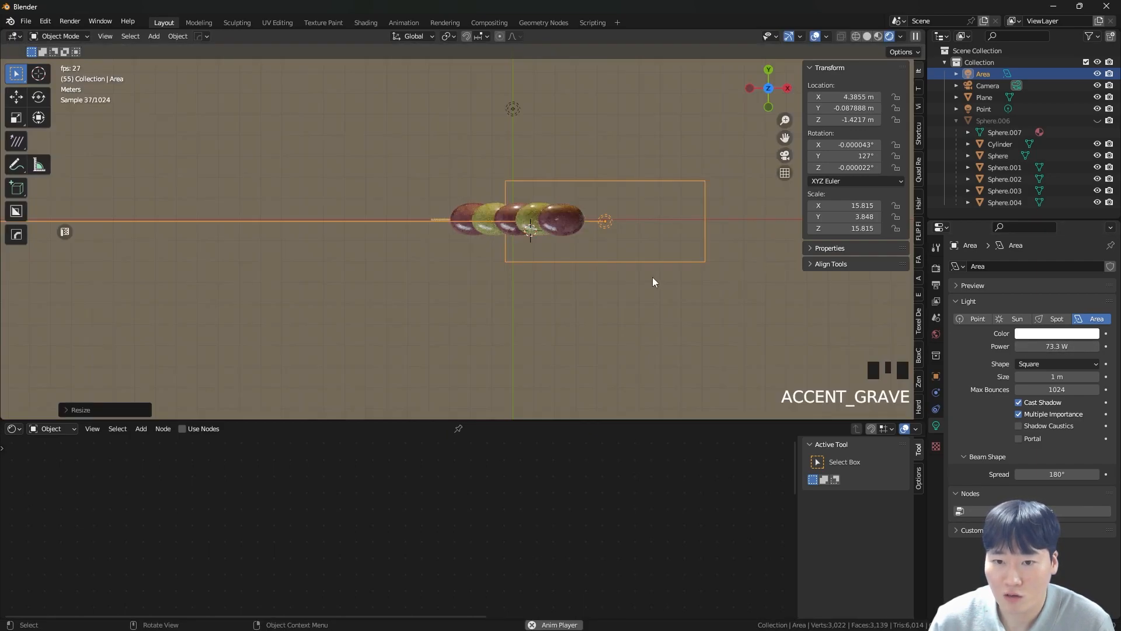
middle_click_drag(635, 274, 603, 229)
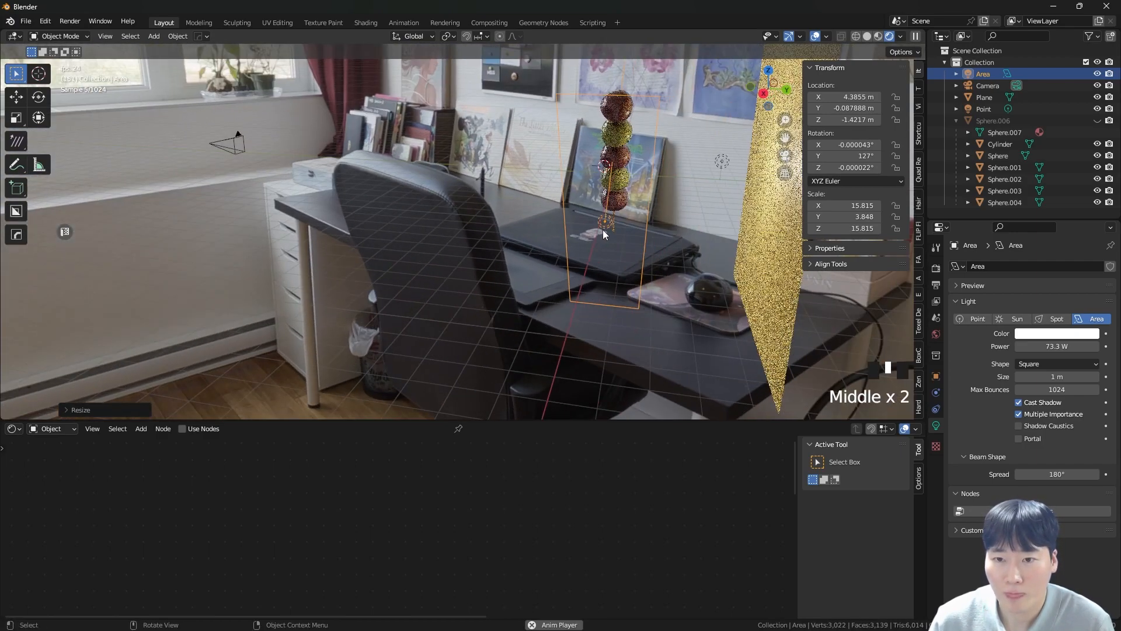
key("g")
key("y")
left_click(664, 244)
key("r")
right_click(667, 245)
key("r")
key("x")
key("x")
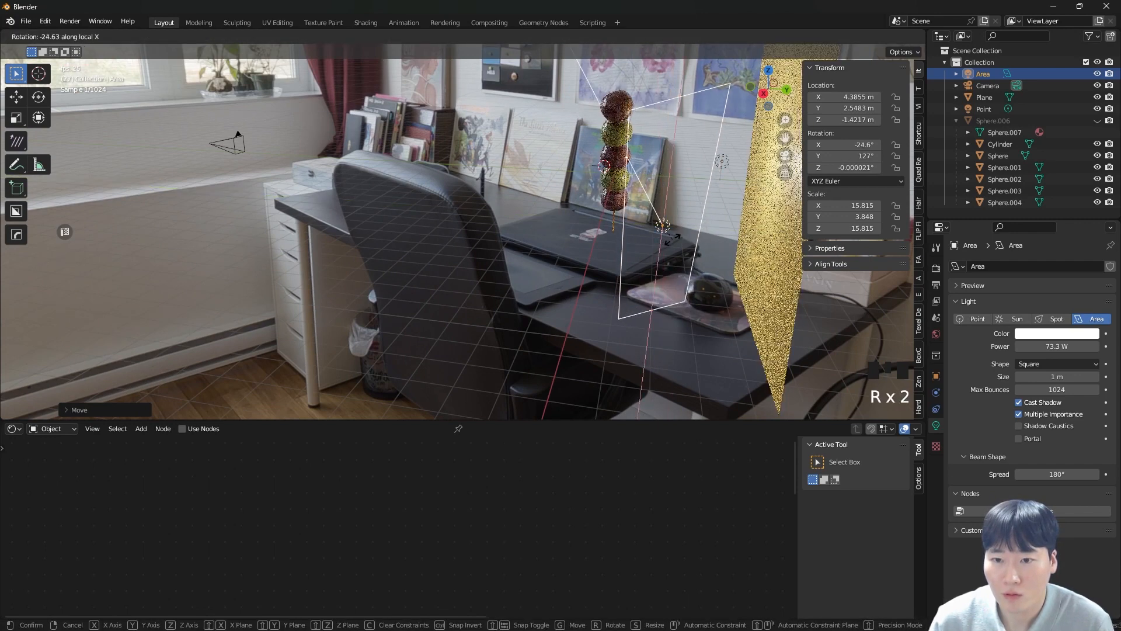
left_click(674, 240)
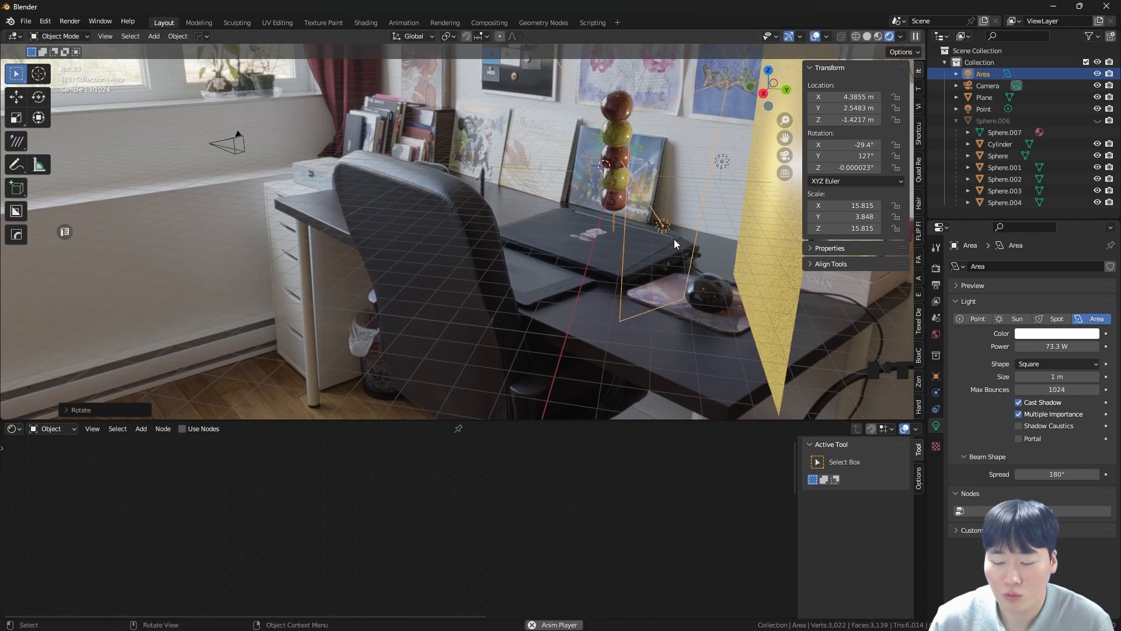
- In the camera view, fine-tune the area light's rotation to about -32.4°, 125°, -2.97° and shift it to about 4.32 m on X and -1.47 m on Z
key("grave")
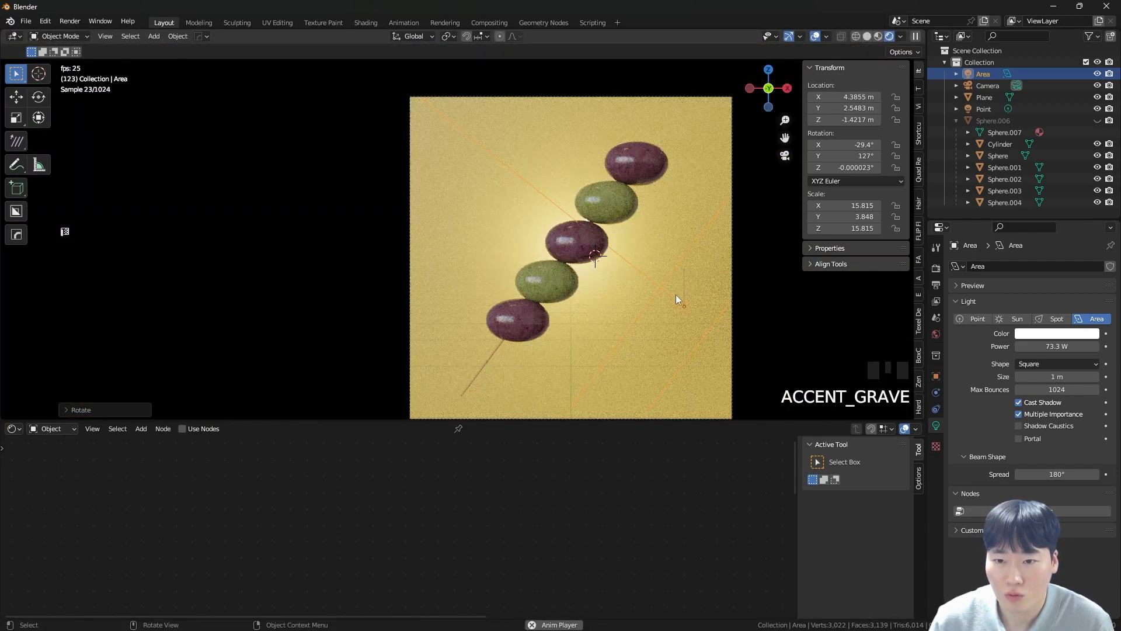
key("r")
key("r")
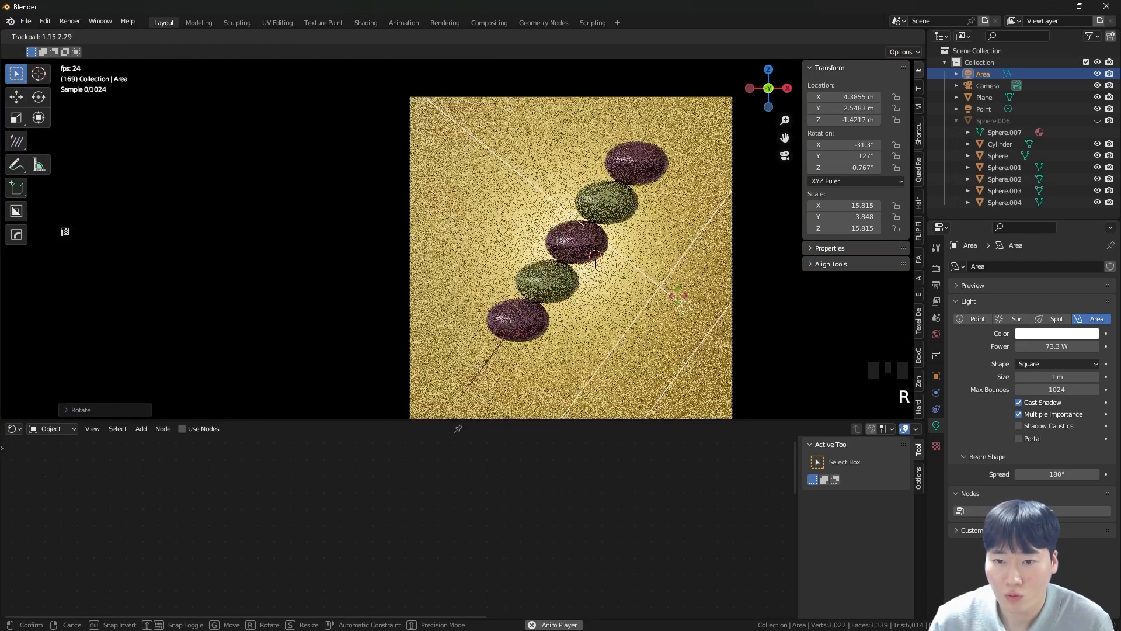
left_click(676, 295)
key("g")
key("r")
key("r")
left_click(765, 295)
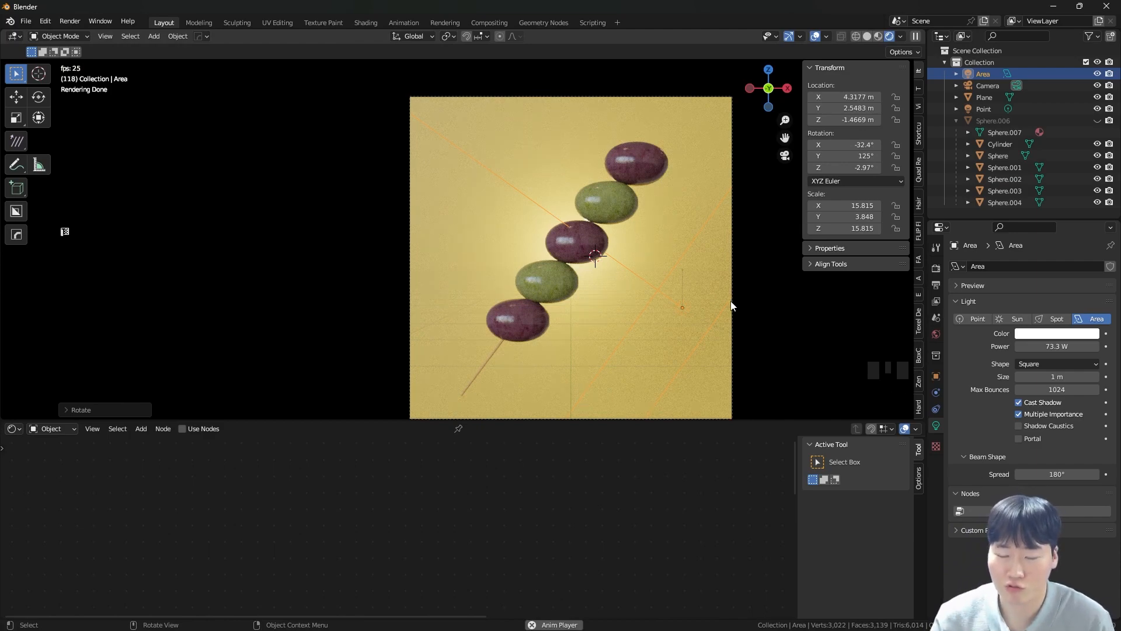
- Tint the area light a pale warm orange and set its power to 200 W
left_click(1038, 332)
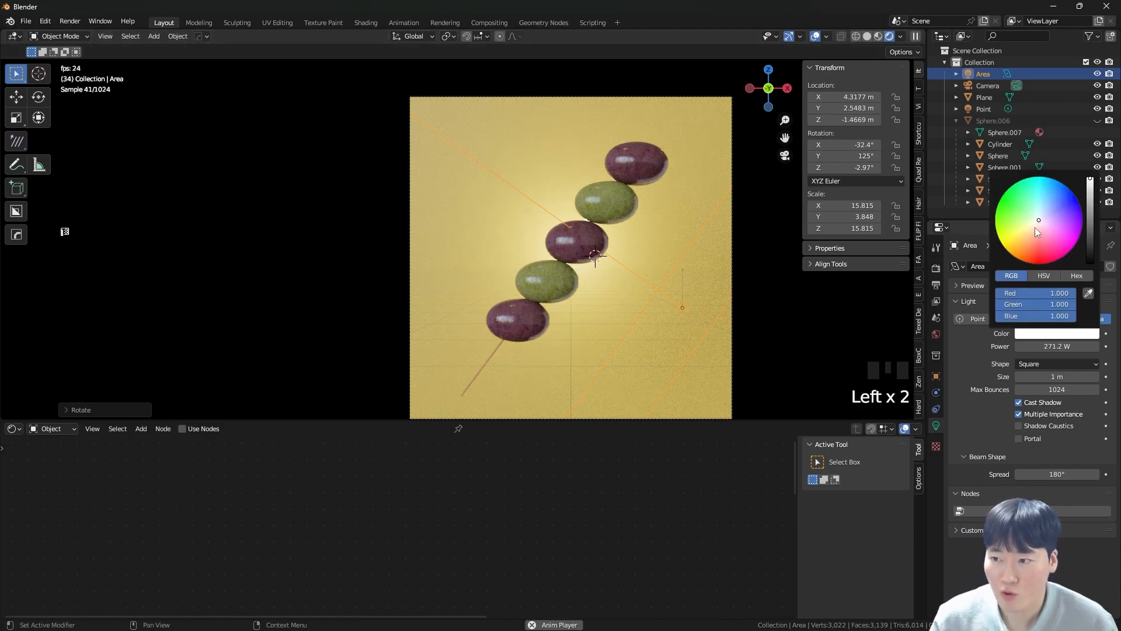
left_click_drag(1033, 227, 1034, 227)
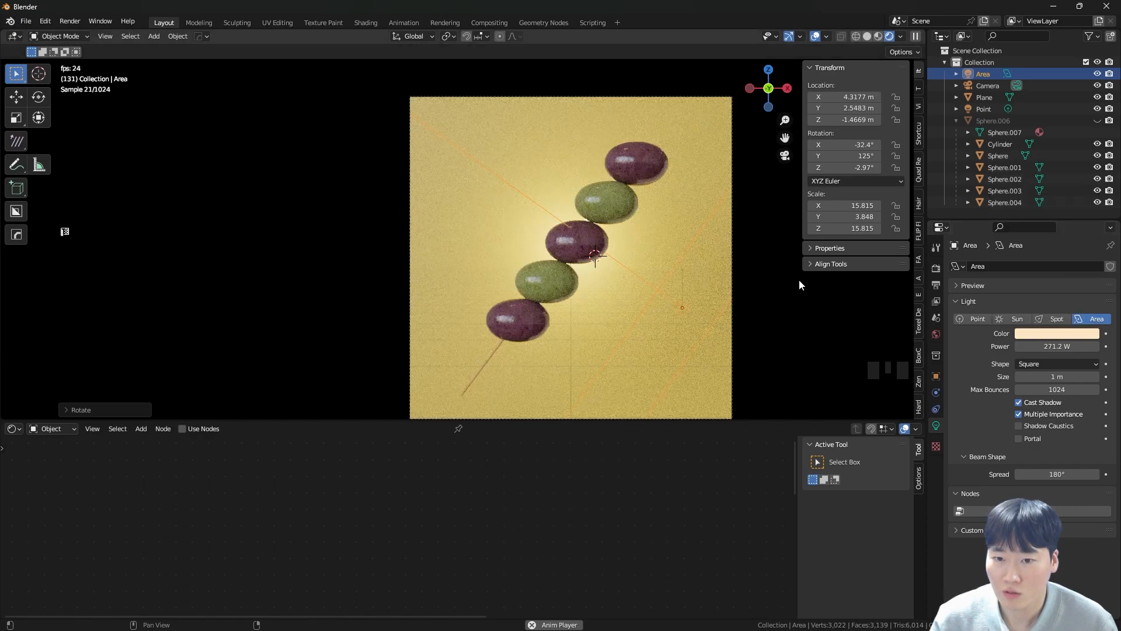
key("KP_0")
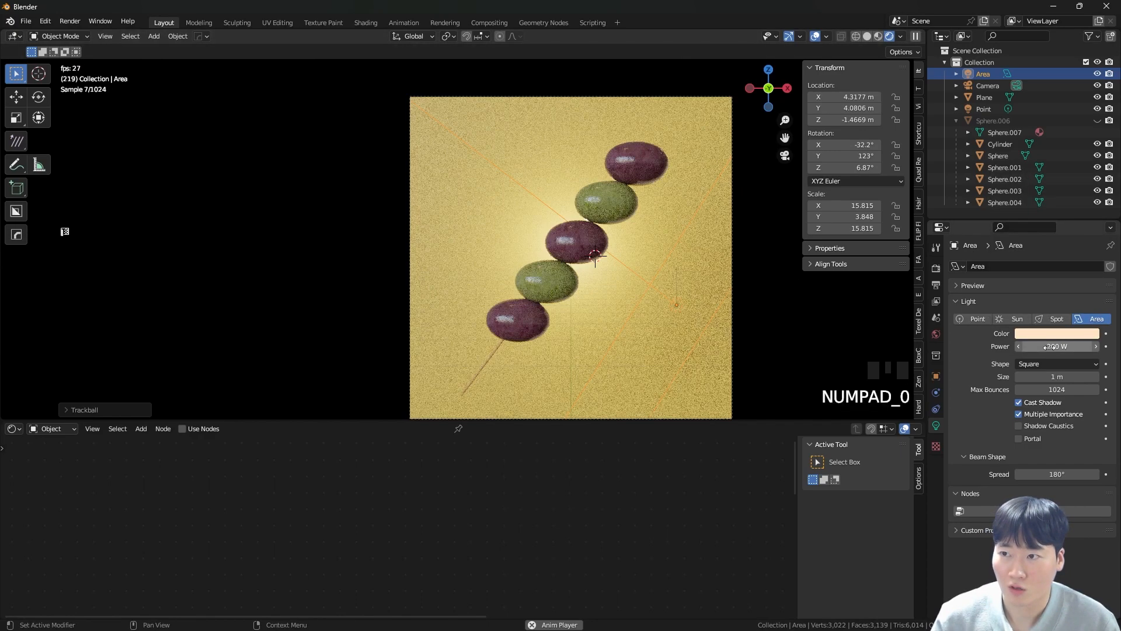
- Set the area light's power to 300 W and compare the grapes with the light hidden and shown
left_click(1097, 75)
left_click(1097, 74)
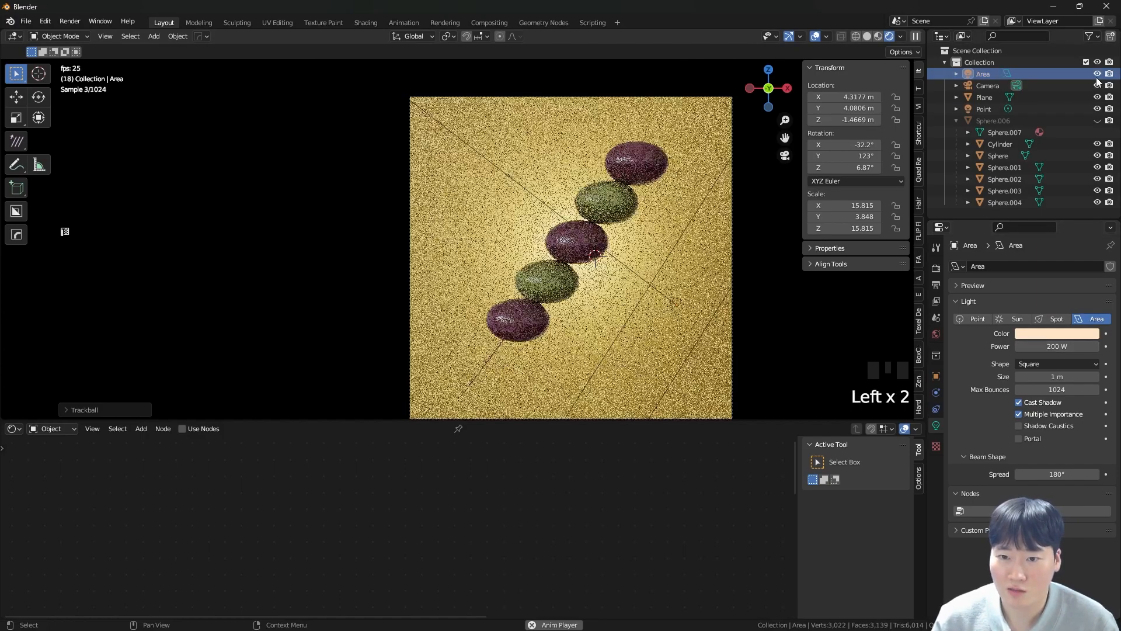
scroll(642, 204, "up", 10)
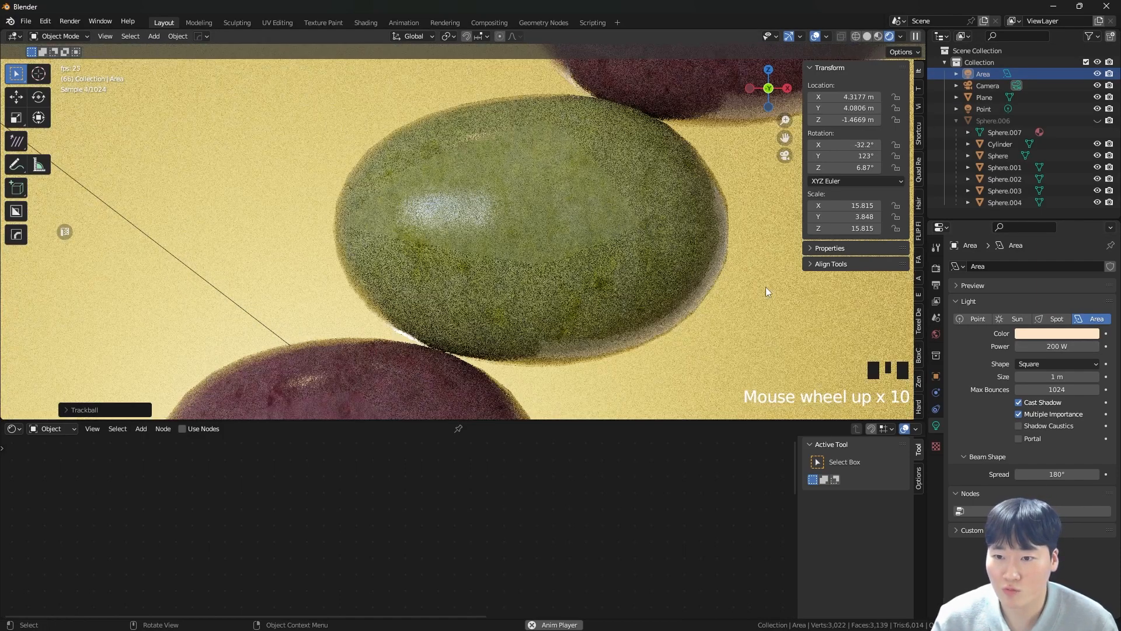
left_click(1064, 347)
type("300")
key("KP_Enter")
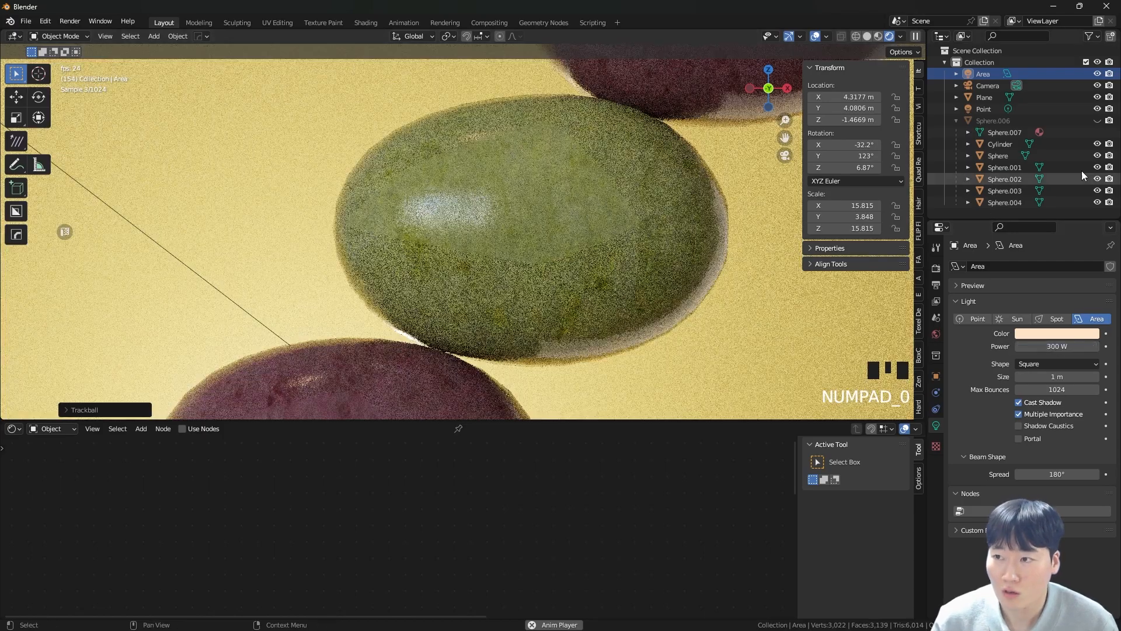
left_click(1097, 74)
left_click(1097, 74)
scroll(670, 259, "down", 11)
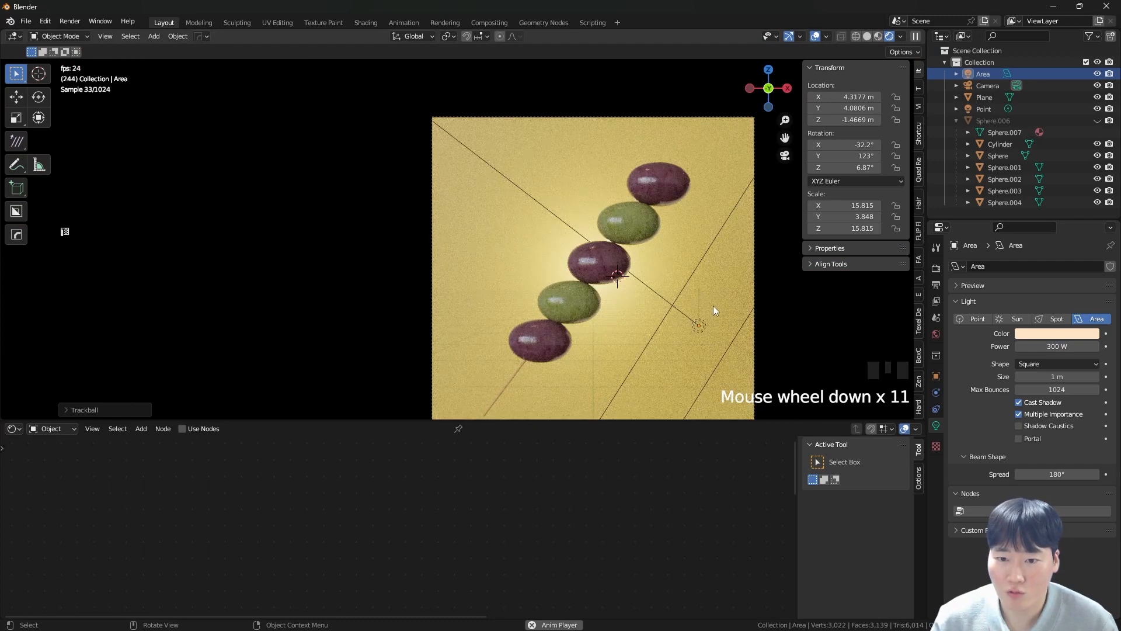
- Try replacing the area light with a point light at about 4.00 m on X, 1.85 m on Y and -1.75 m on Z
left_click(700, 328)
key("x")
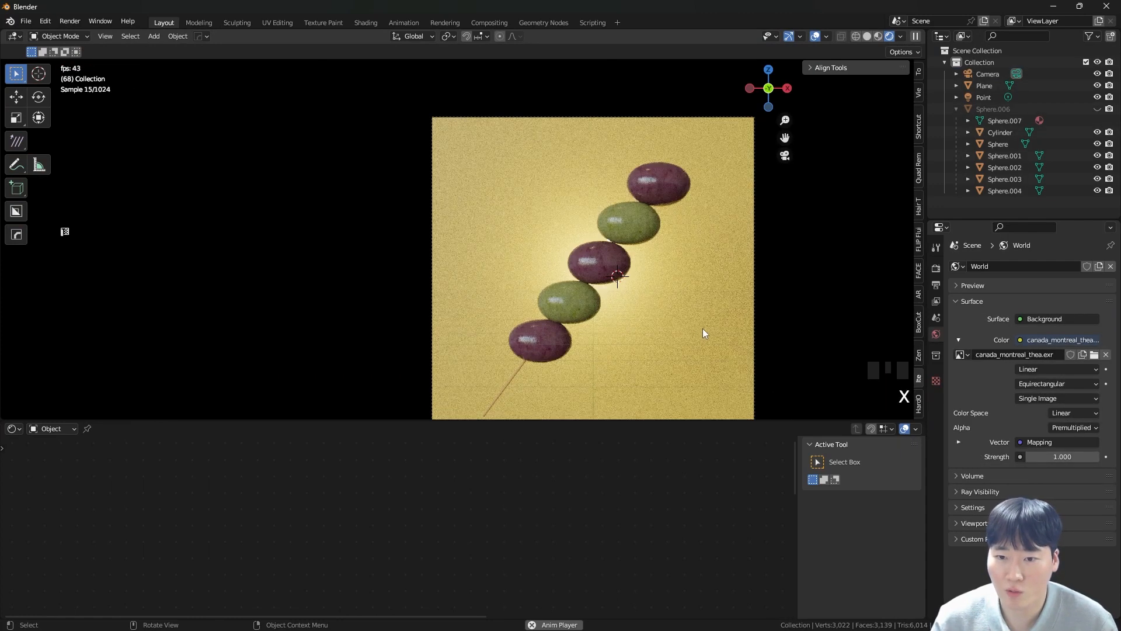
key("shift+a")
mouse_move(714, 323)
left_click(768, 324)
key("grave")
scroll(696, 300, "down", 5)
key("g")
left_click(557, 279)
middle_click_drag(557, 279, 531, 252)
key("grave")
key("g")
left_click(669, 314)
- Raise the new point light's power to about 286.9 W, move it to about 5.02 m on X and -1.00 m on Z, and inspect the grape highlights
left_click(1056, 346)
left_click_drag(1056, 346, 1086, 346)
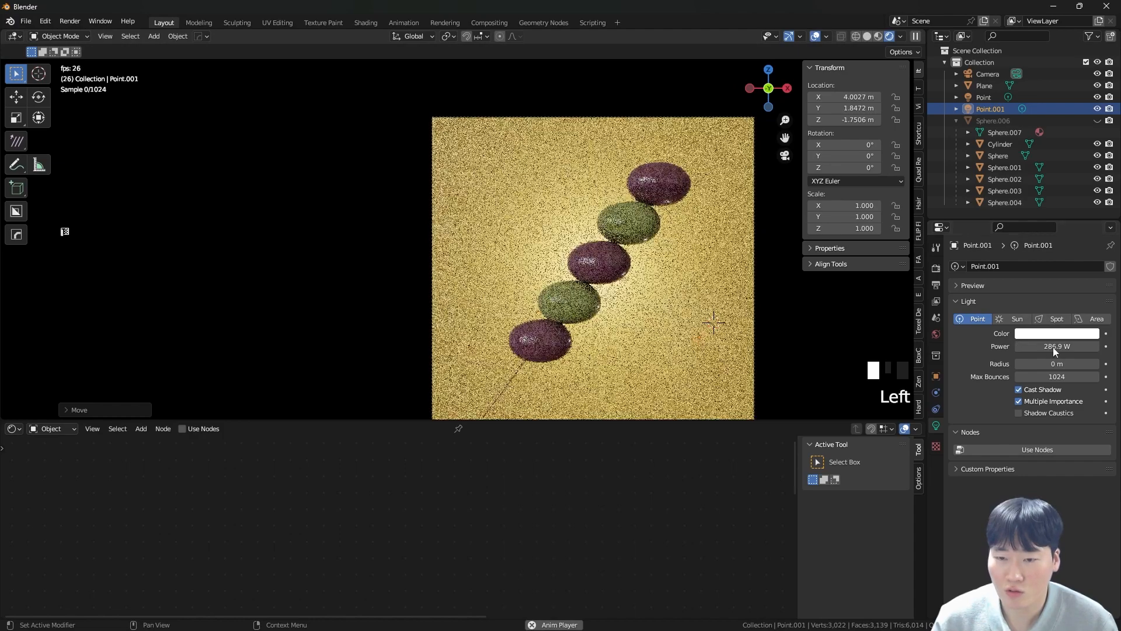
key("g")
left_click(660, 251)
scroll(652, 233, "up", 9)
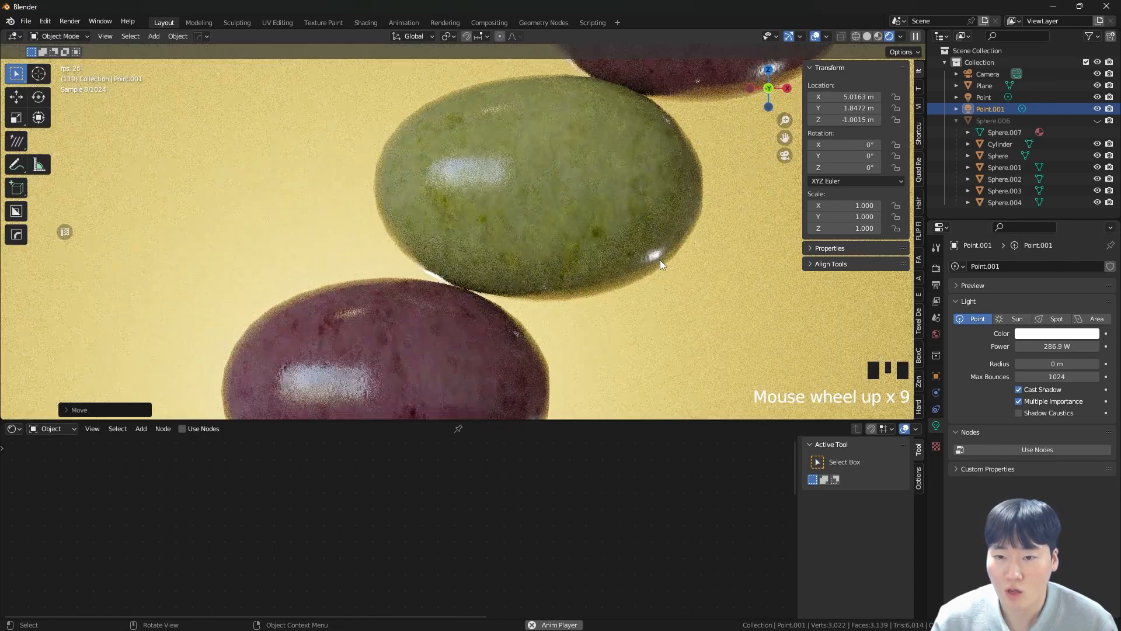
scroll(659, 261, "down", 10)
- Undo the point light replacement back to the 300 W area light
key("ctrl+z")
key("ctrl+z")
key("ctrl+z")
key("ctrl+z")
key("ctrl+z")
key("ctrl+z")
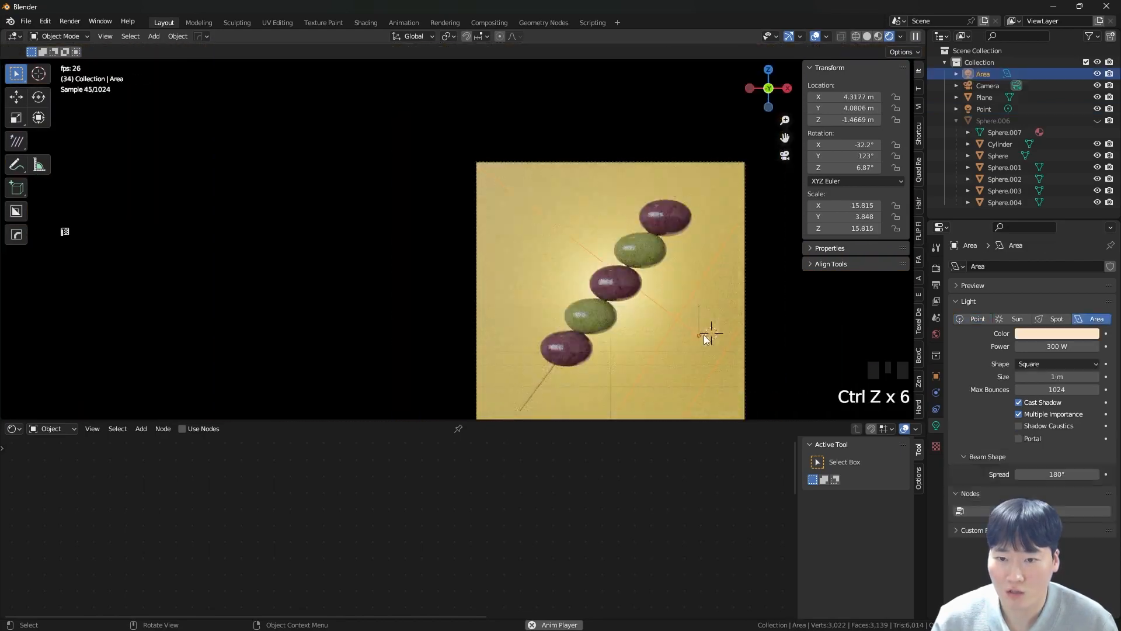
- Stretch the area light along X to a scale of about 113.254 and inspect the grapes up close
middle_click_drag(703, 336, 702, 321, "shift")
key("s")
key("x")
left_click(732, 166)
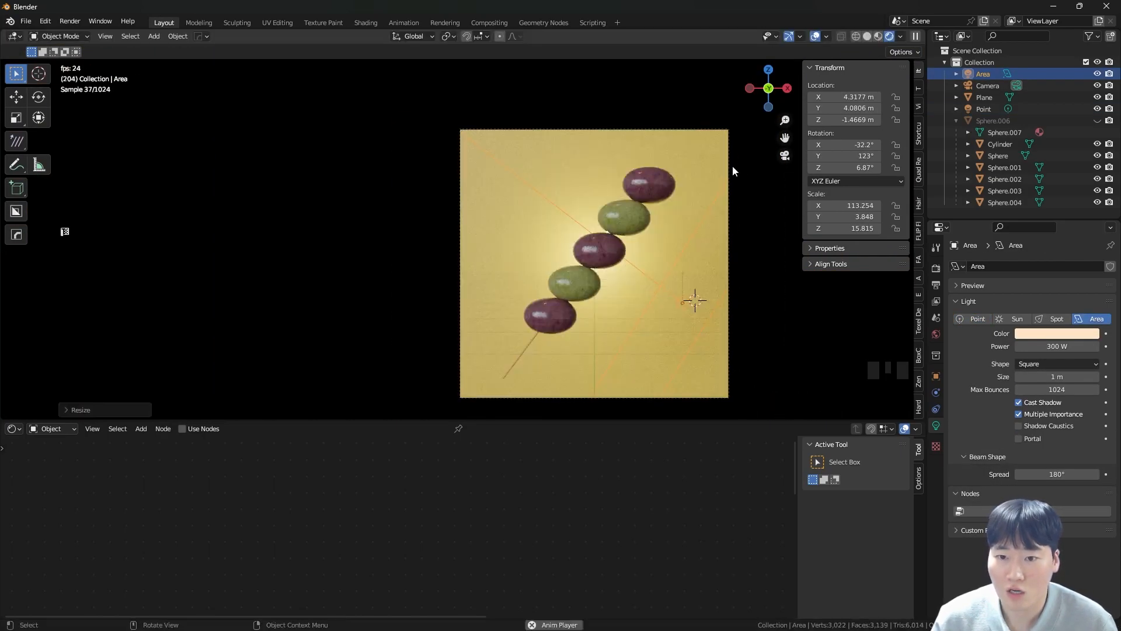
scroll(602, 222, "up", 6)
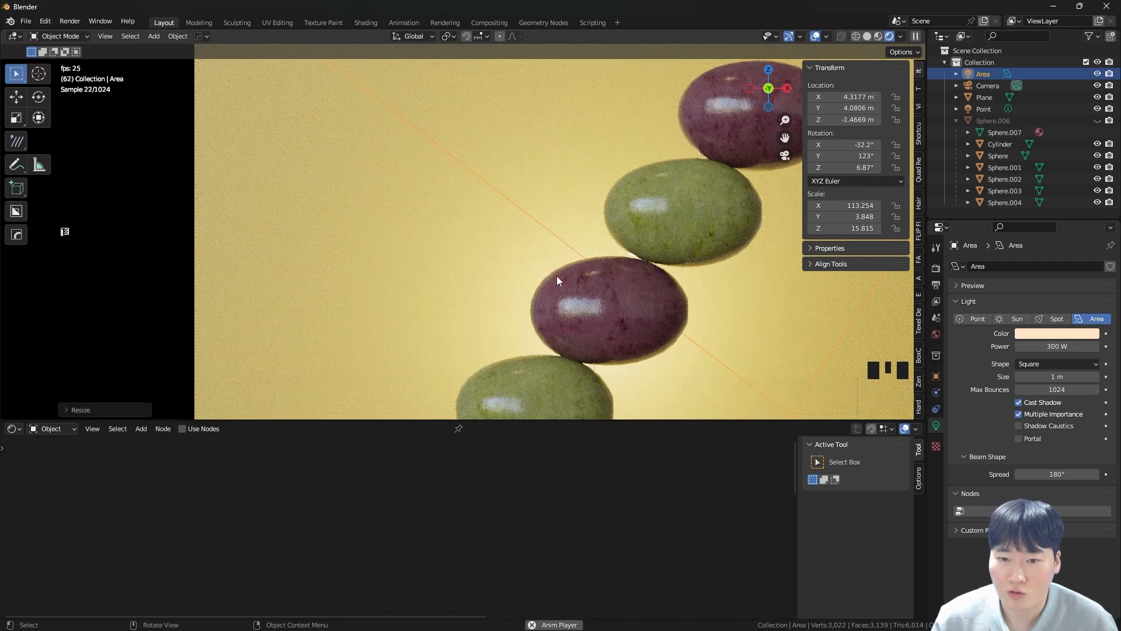
- Move the backdrop plane and its point light together along Y until the plane sits at about 12.99 m
scroll(546, 335, "down", 4)
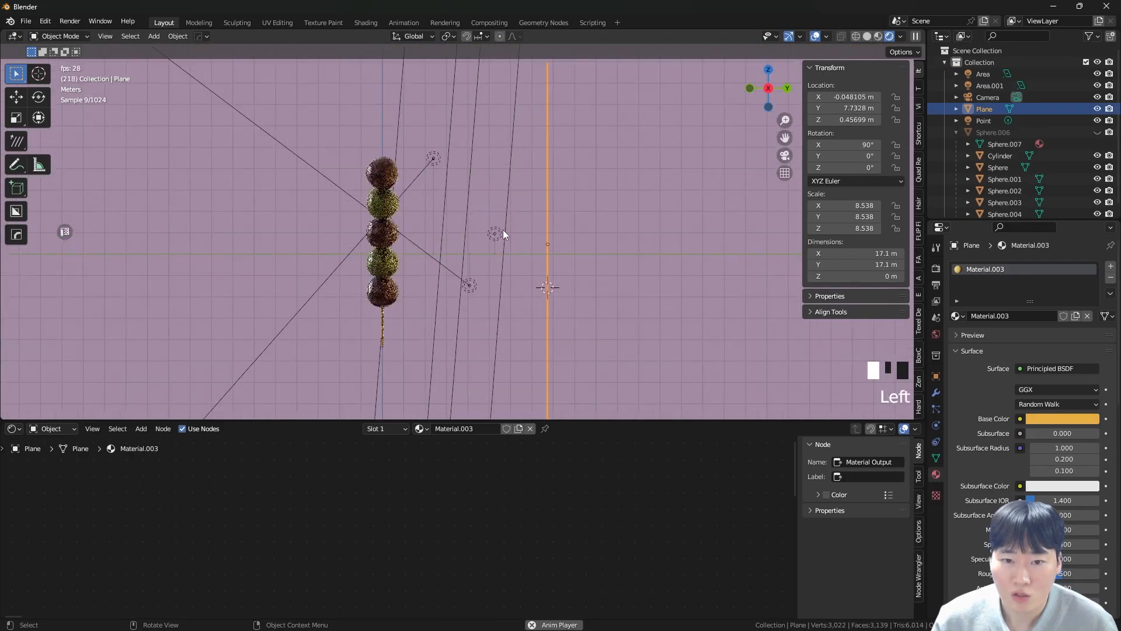
left_click(498, 233, "shift")
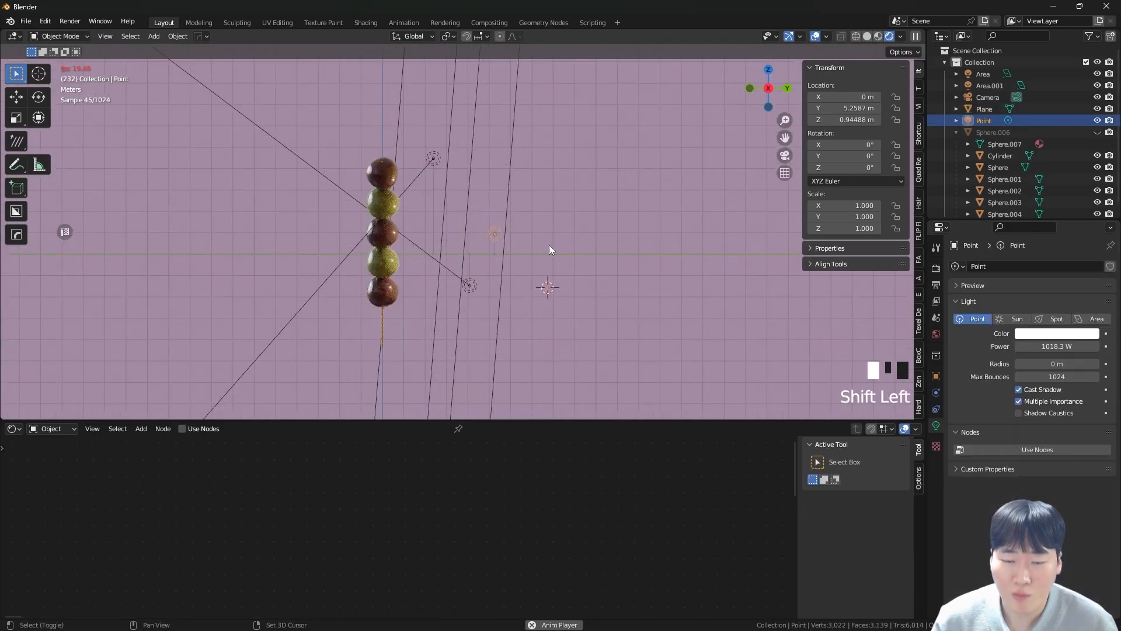
middle_click_drag(565, 237, 563, 243)
left_click(562, 237, "shift")
key("g")
key("y")
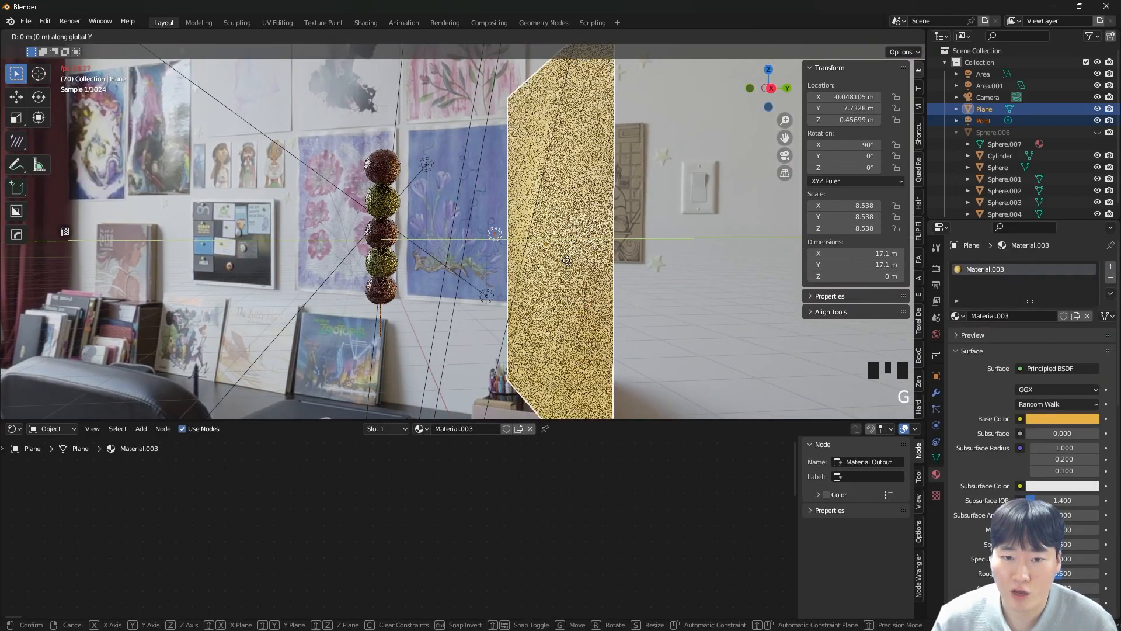
left_click(674, 261)
key("grave")
left_click(670, 265)
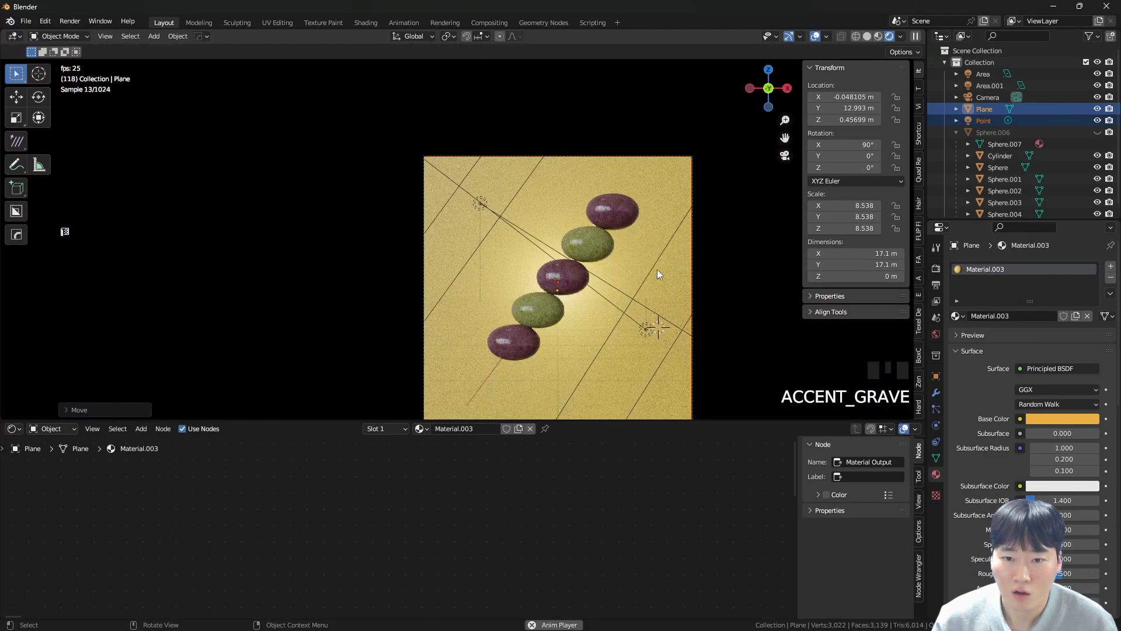
- Move the backdrop plane and point light further back until the plane is at 16 m on Y, and enlarge the plane to scale 11.908
key("grave")
left_click(733, 310)
key("g")
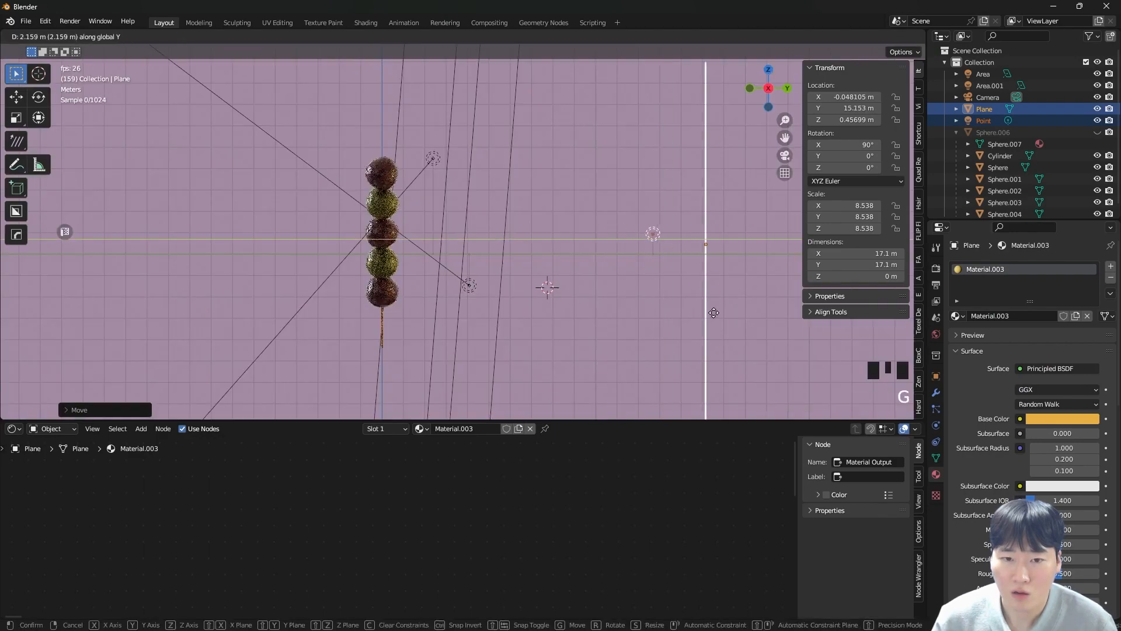
left_click(728, 311)
key("grave")
left_click(656, 301)
scroll(525, 292, "up", 1)
- Darken the skewer stick's base color to a brown of about red 0.136, green 0.059 and blue 0.017
left_click(456, 365)
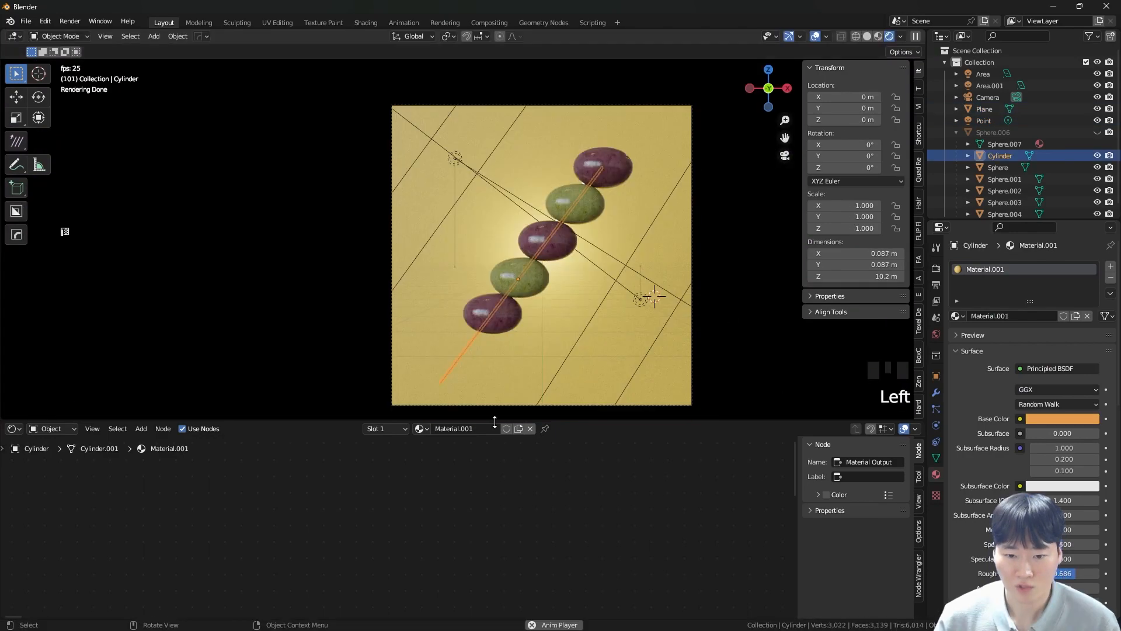
middle_click_drag(376, 579, 551, 518)
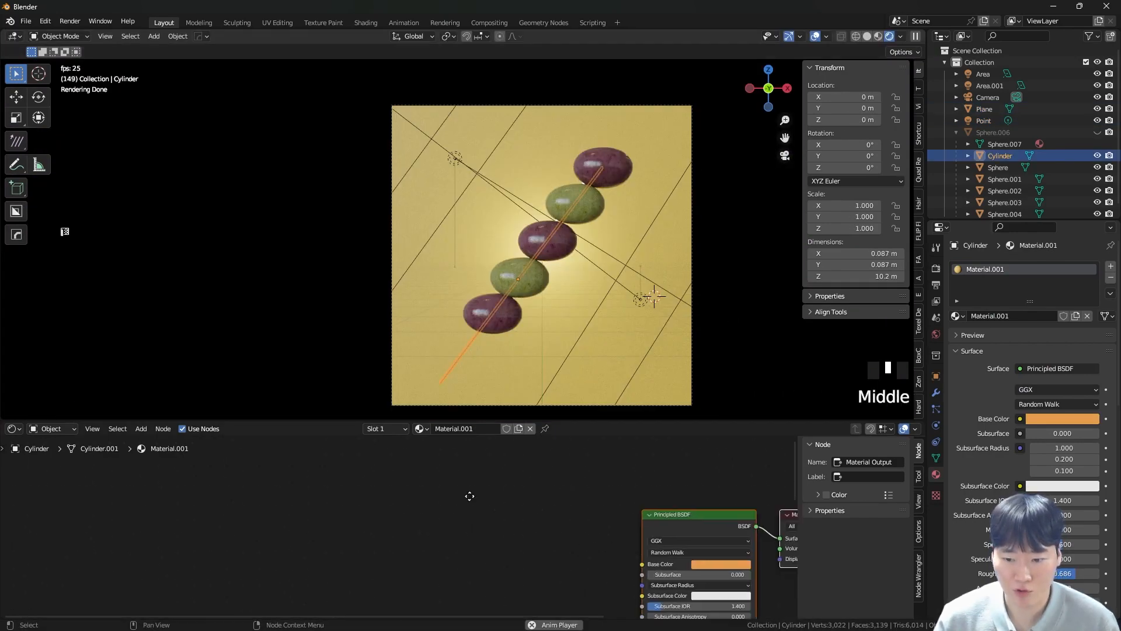
scroll(544, 514, "up", 5)
left_click(554, 534)
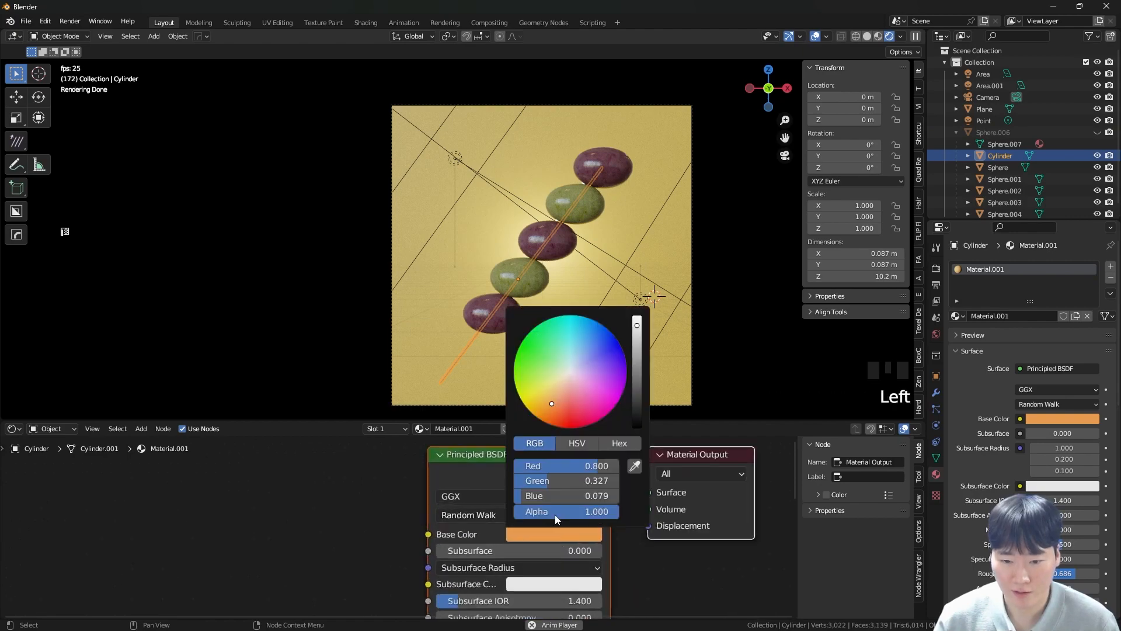
left_click(636, 392)
left_click(637, 382)
left_click(685, 299)
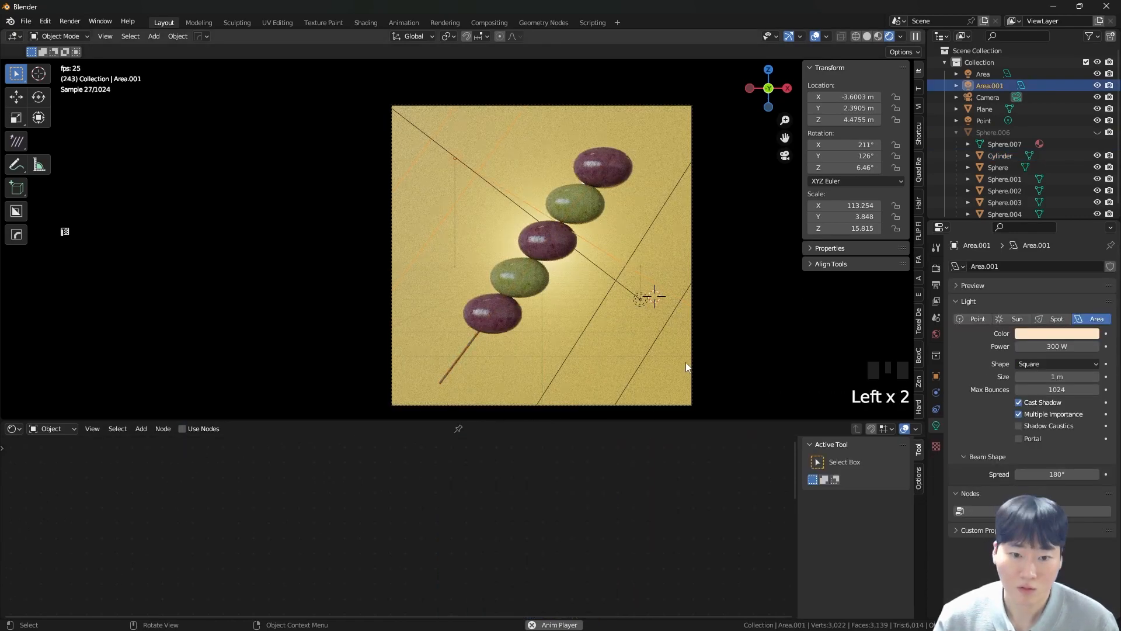
- Shift the skewer stick's base color to a duller, less saturated brown
left_click(455, 363)
left_click(541, 532)
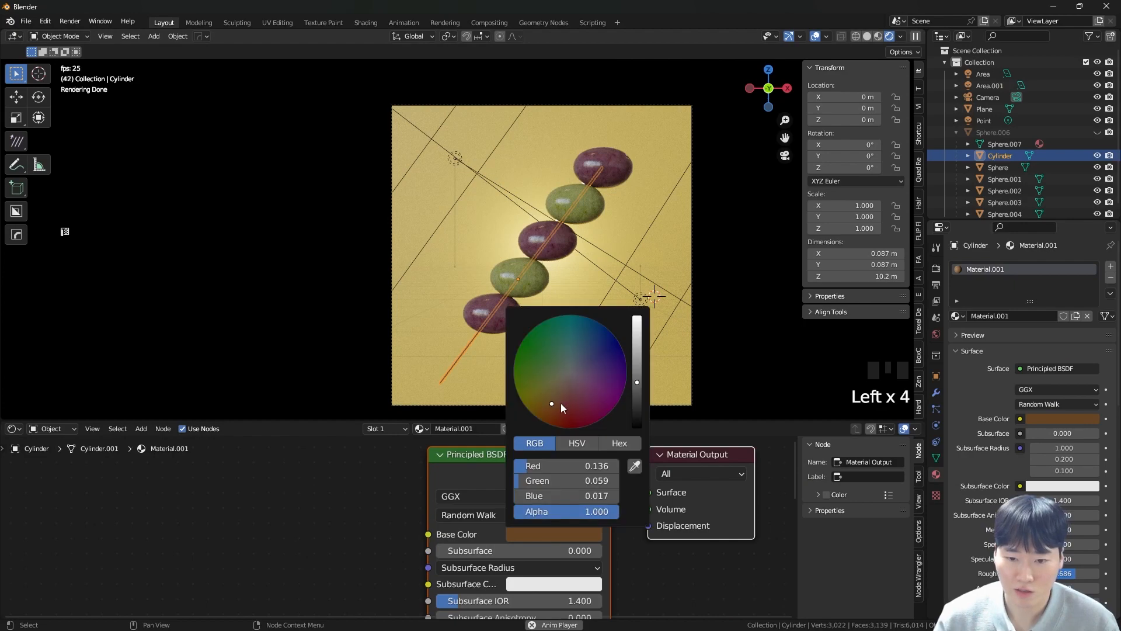
left_click(563, 402)
left_click(638, 385)
left_click(565, 407)
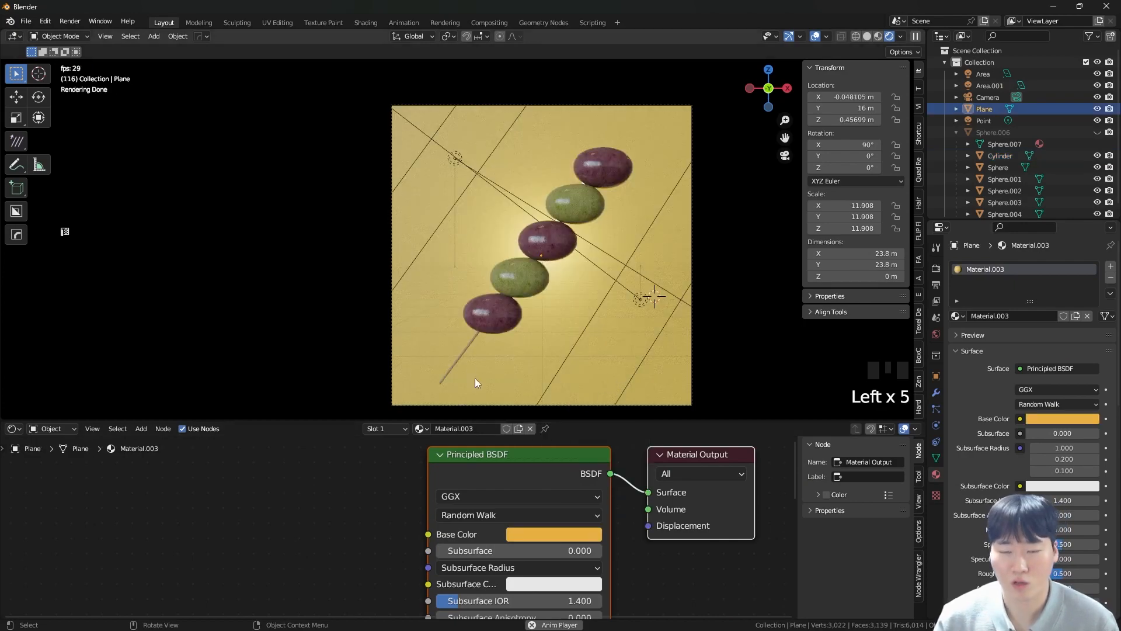
- Unhide the candy coating object Sphere.006 in the viewport and inspect the coated grapes up close and in the full frame
scroll(585, 367, "up", 5)
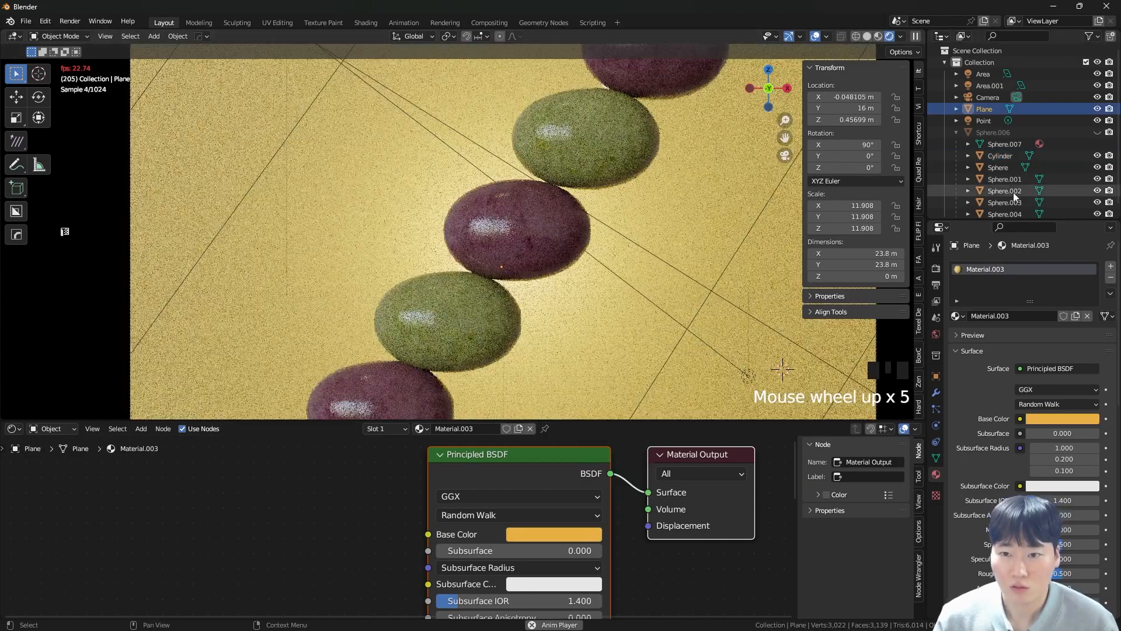
left_click(1097, 132)
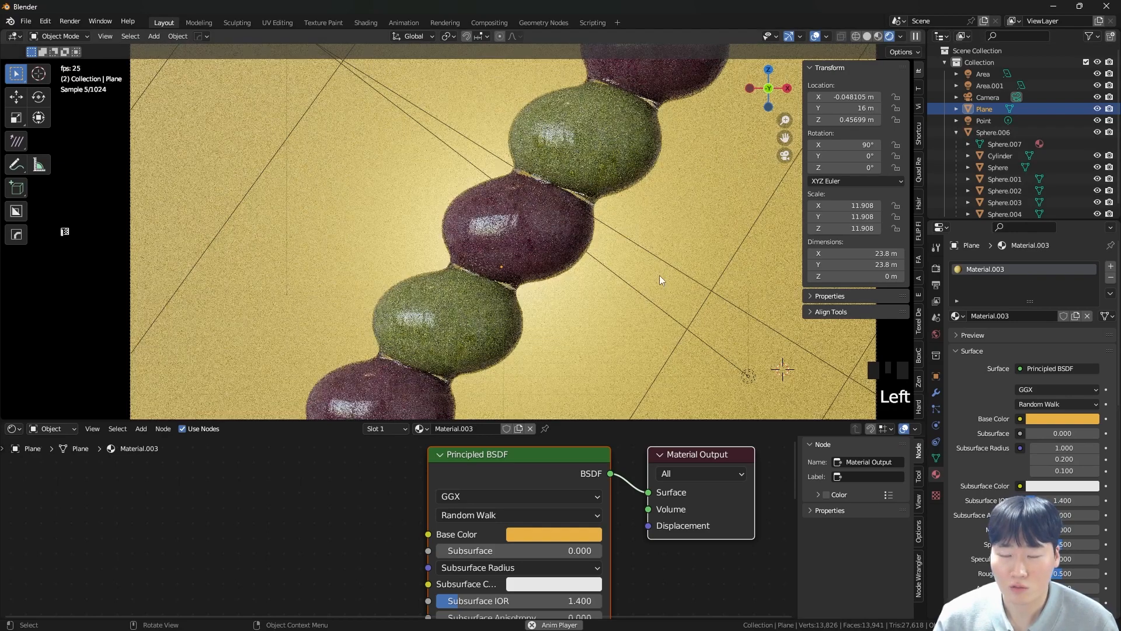
left_click(551, 240)
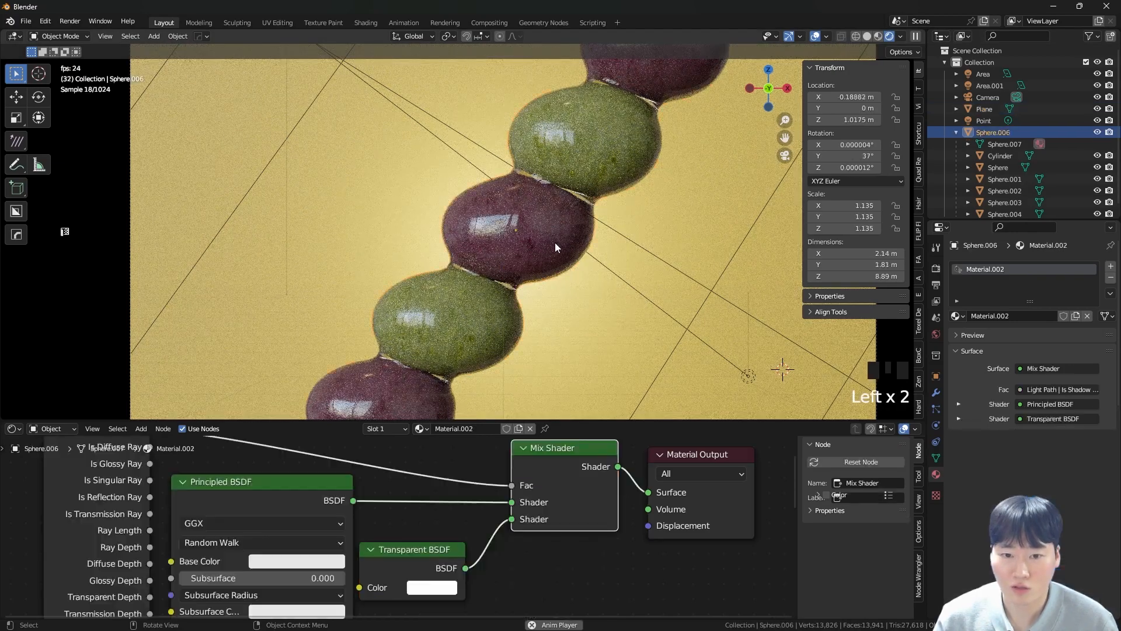
scroll(558, 250, "down", 5)
left_click(561, 256)
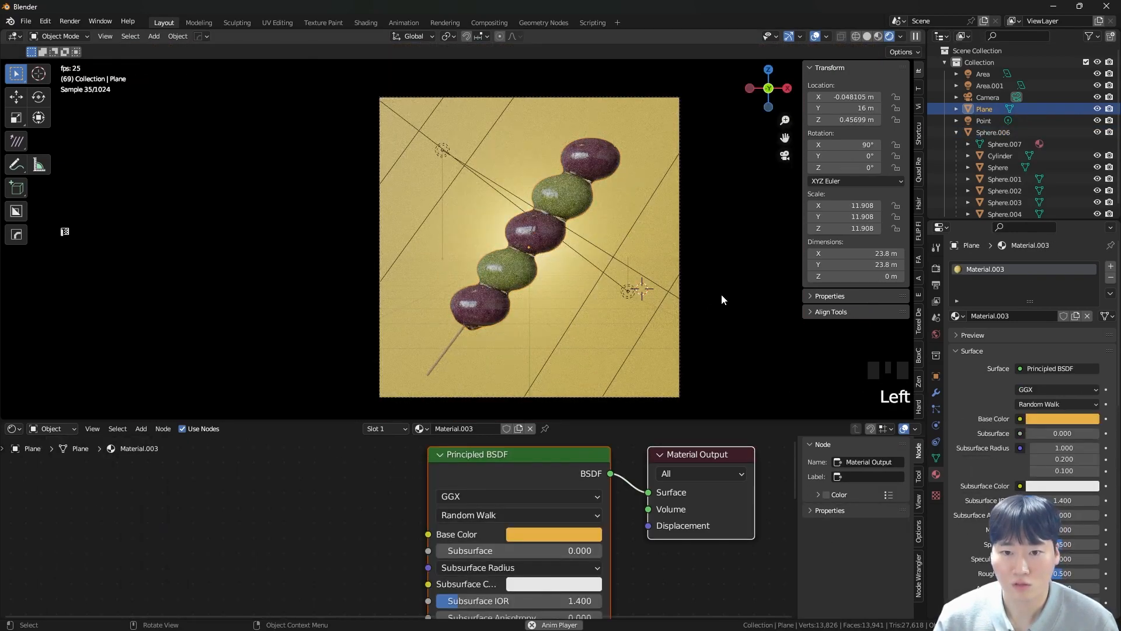
key("shift+grave")
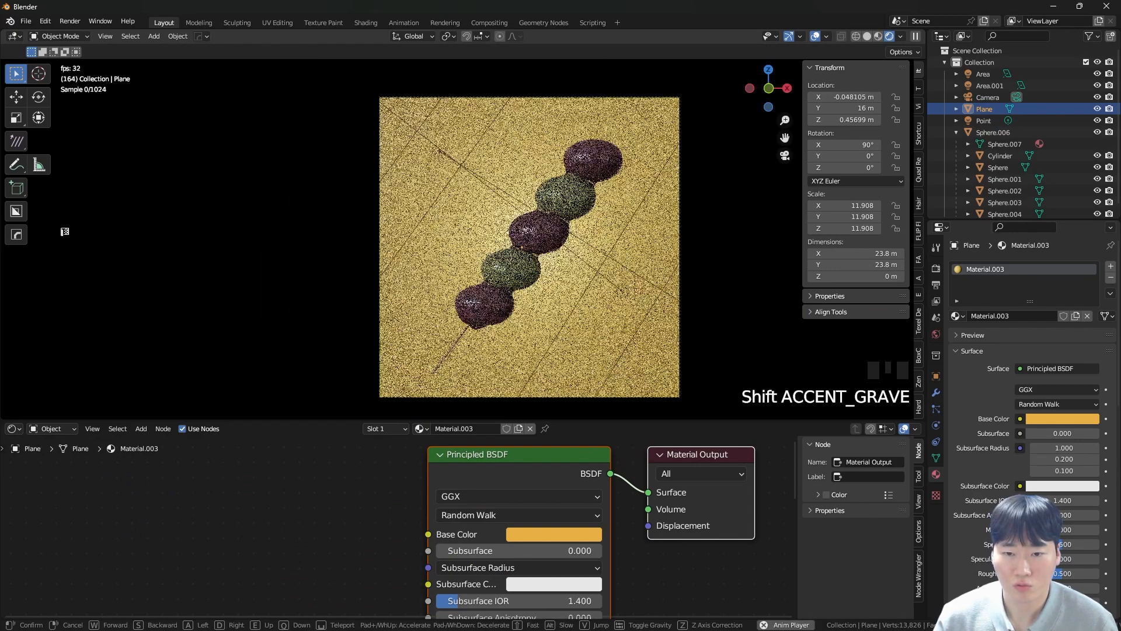
key("Escape")
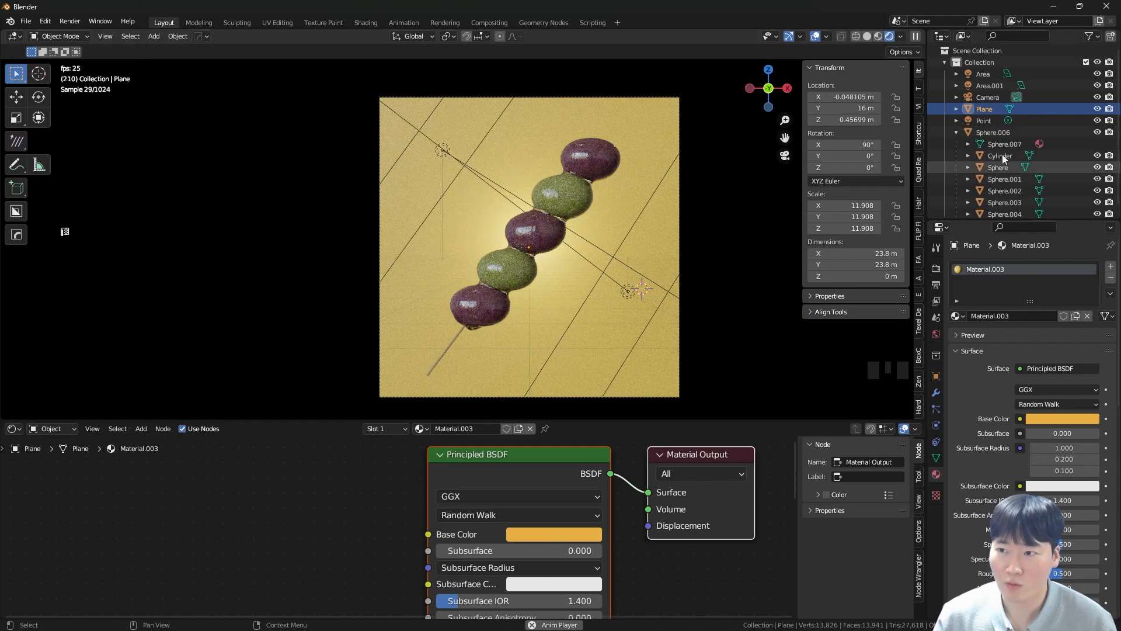
left_click(989, 121)
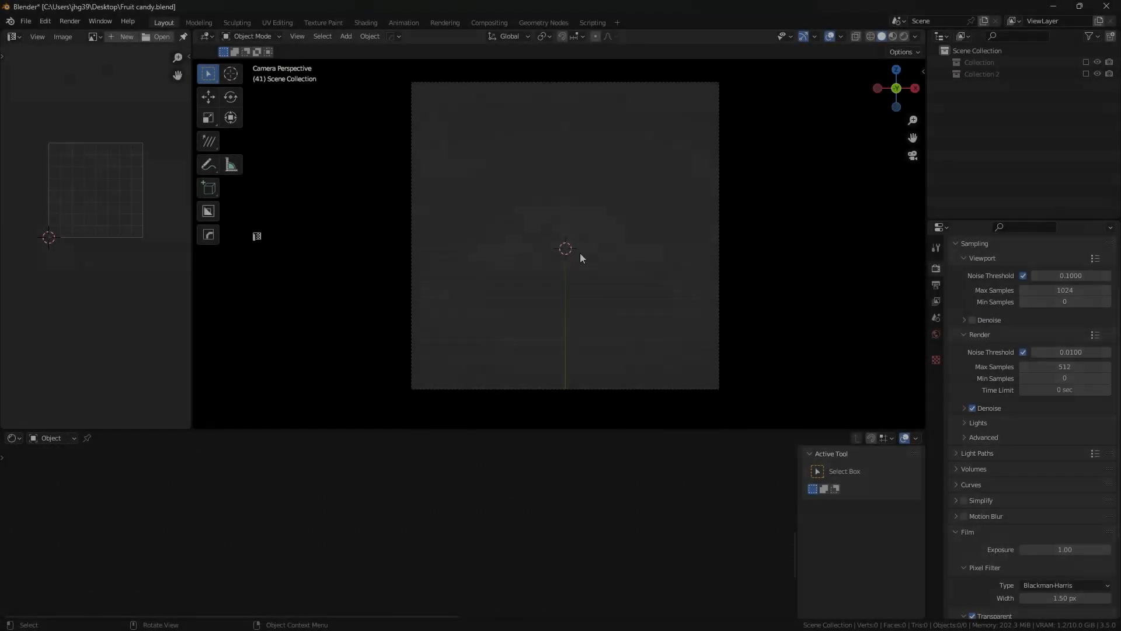
- Snap the 3D cursor to the world origin and add a UV sphere there in front view
scroll(580, 254, "up", 2)
key("shift+s")
left_click(471, 307)
middle_click_drag(578, 254, 596, 270)
key("KP_1")
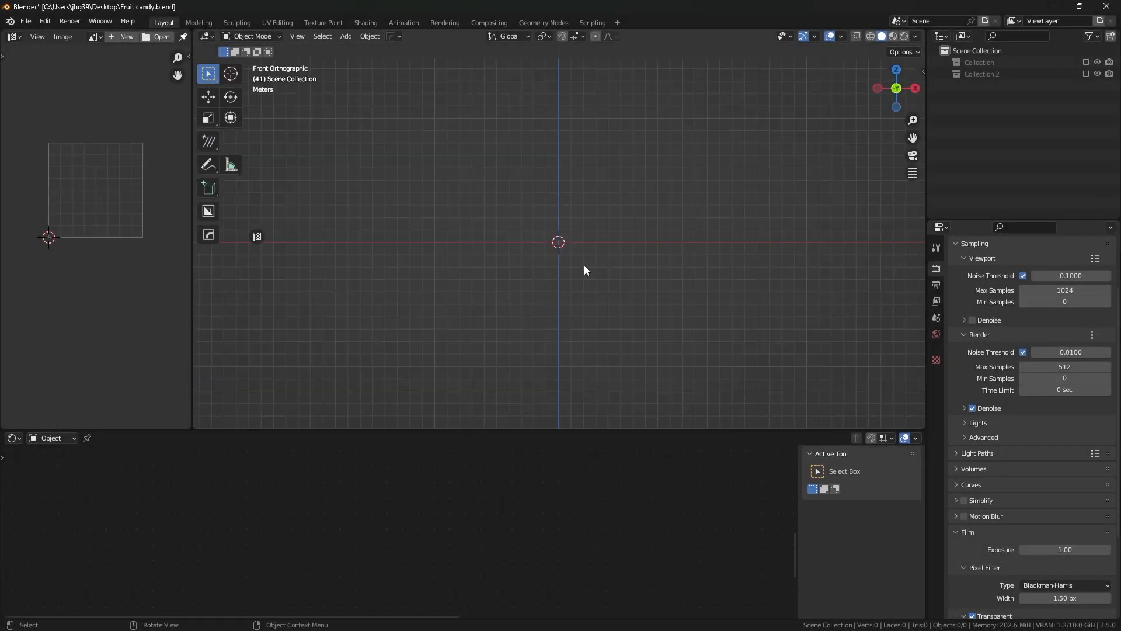
key("shift+a")
mouse_move(555, 248)
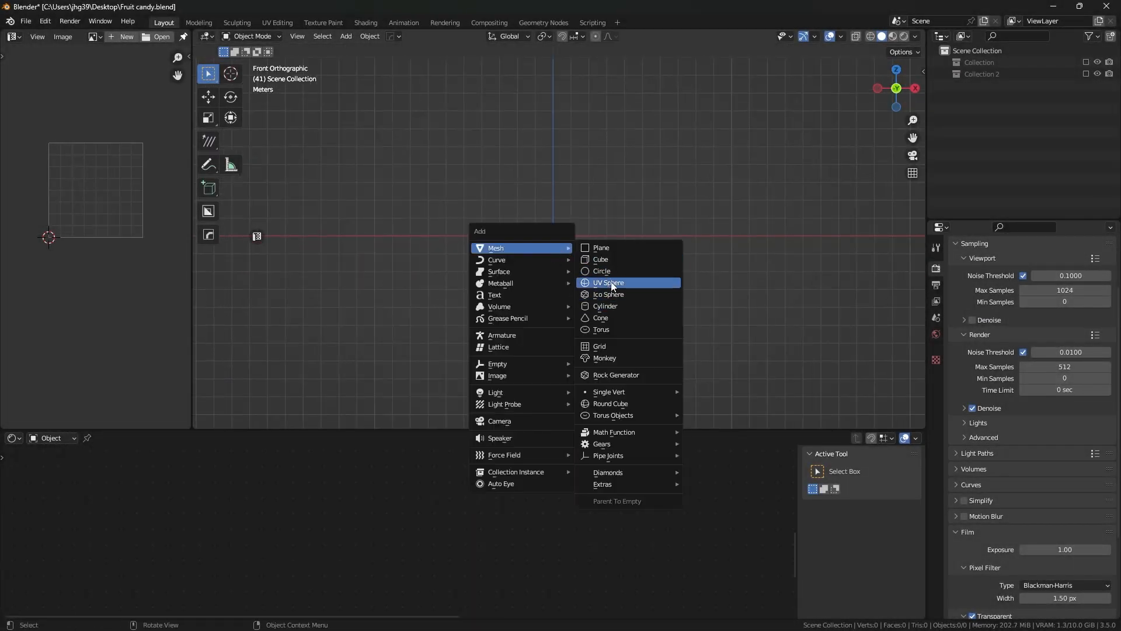
left_click(605, 283)
- In Edit Mode with proportional editing, slightly flatten the sphere's bottom pole and push its top pole down about 0.30 m along Z
scroll(554, 236, "up", 8)
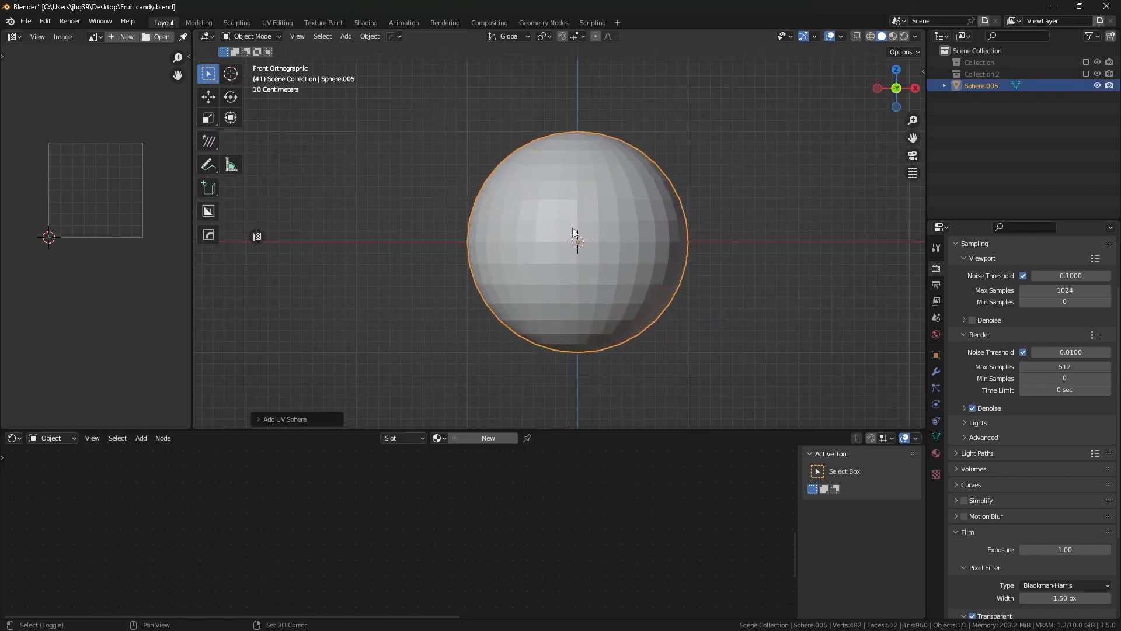
scroll(604, 231, "up", 1)
key("Tab")
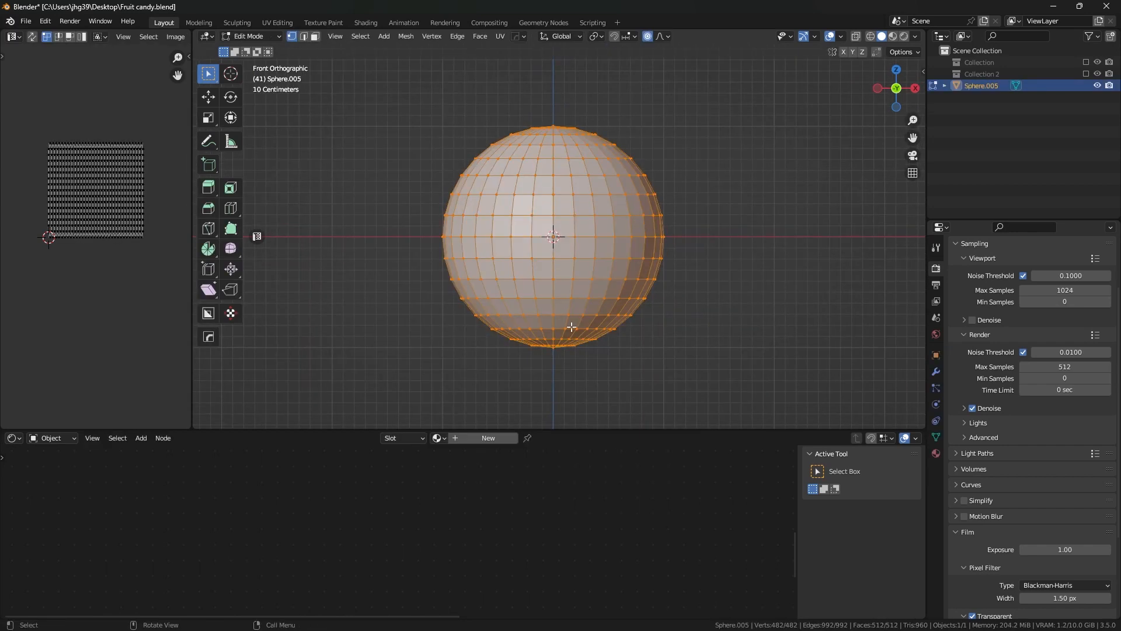
left_click(556, 355)
key("z")
key("g")
scroll(578, 353, "down", 5)
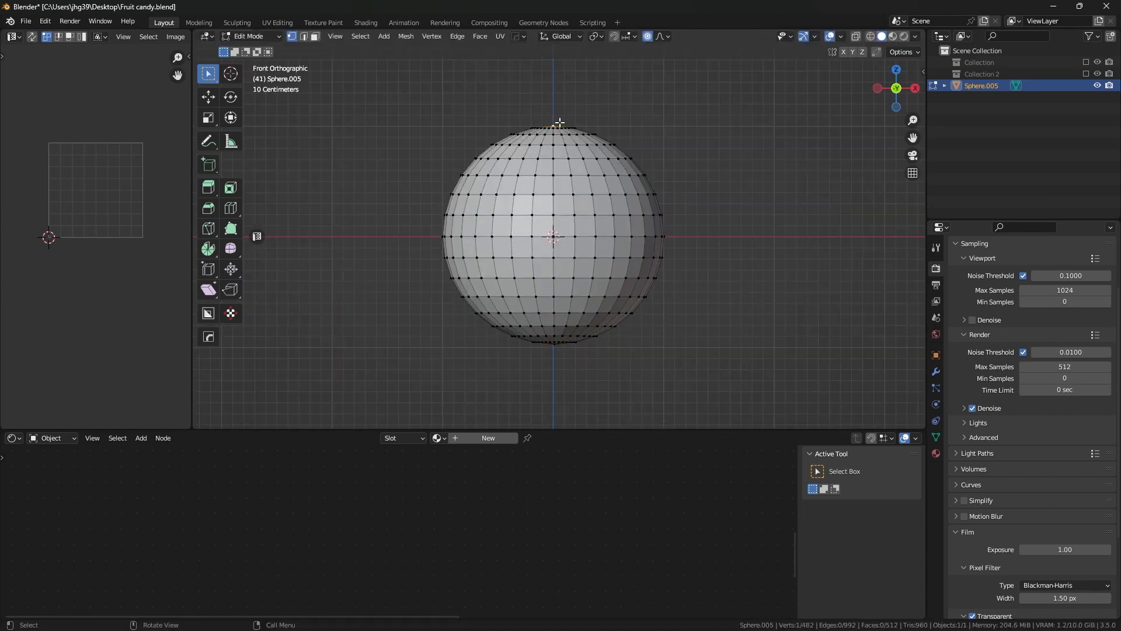
middle_click_drag(554, 124, 580, 164)
key("z")
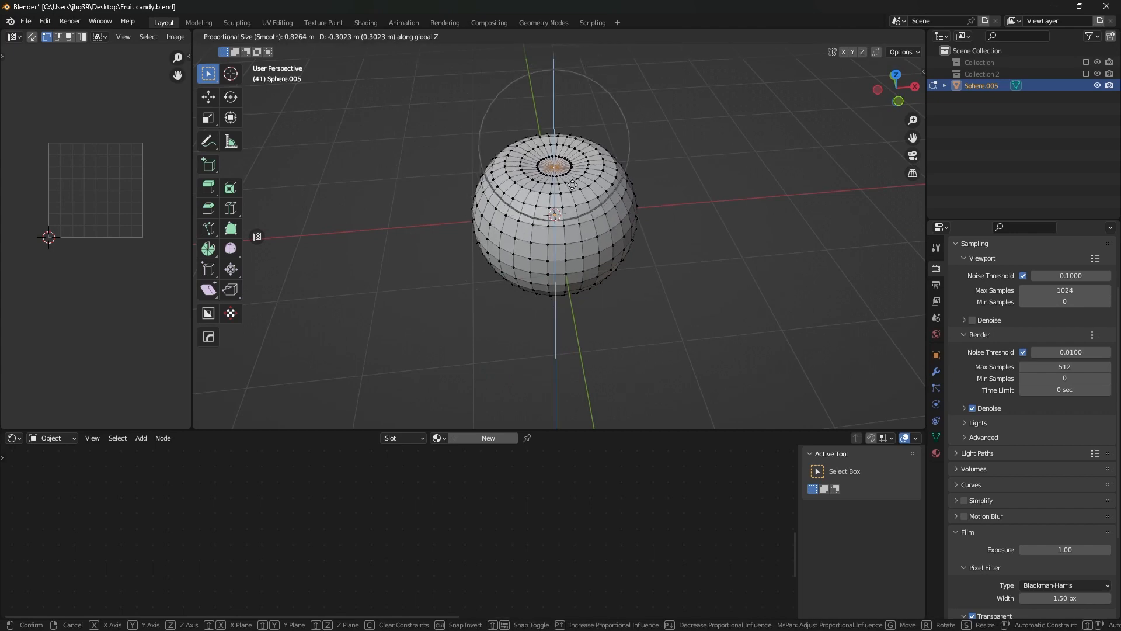
left_click(573, 190)
- Lower the edge loop just below the sphere's flattened top by about 0.06 m along Z, using proportional editing
scroll(584, 188, "up", 3)
key("KP_1")
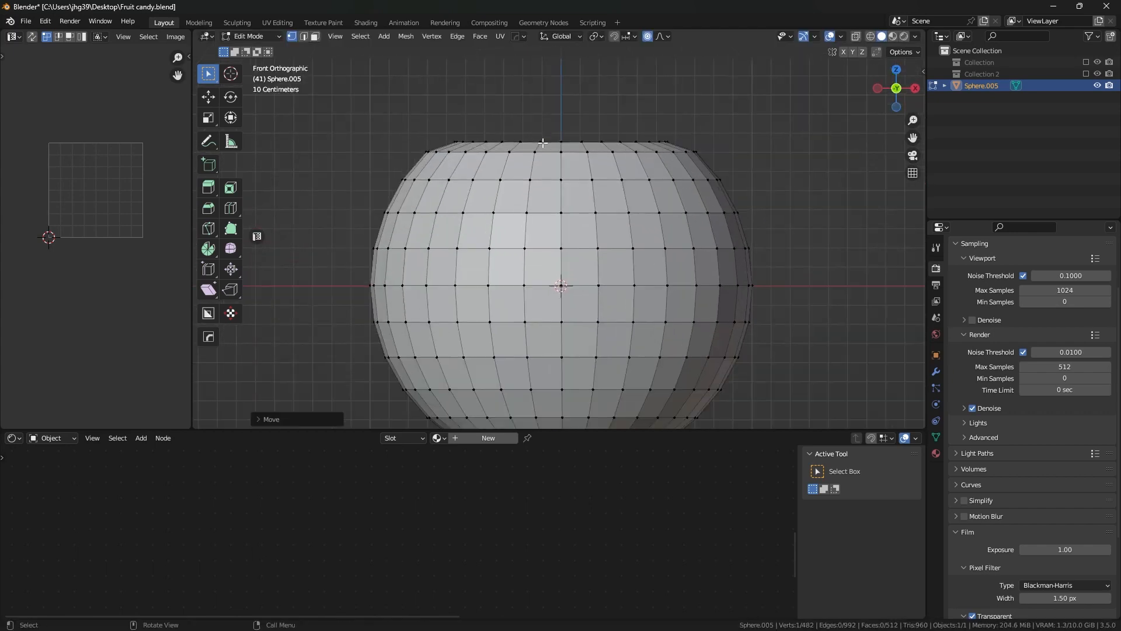
left_click(607, 165, "alt")
key("g")
key("z")
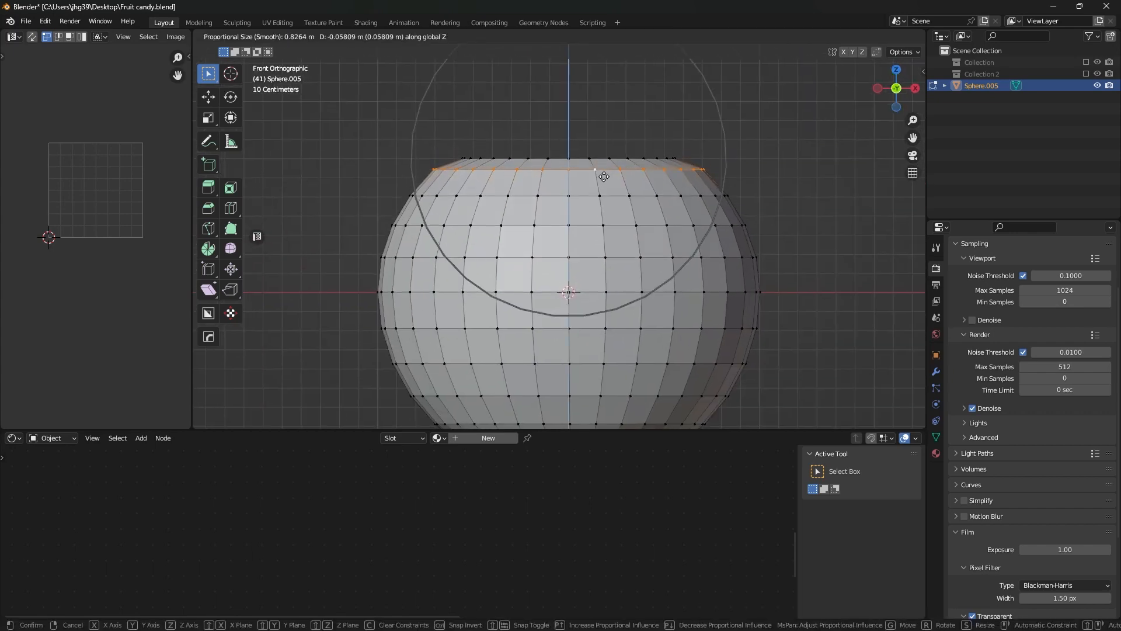
left_click(604, 179)
- From the top view, push the sphere's +X and +Y sides inward with a 1 m proportional falloff
scroll(642, 216, "down", 5)
key("KP_7")
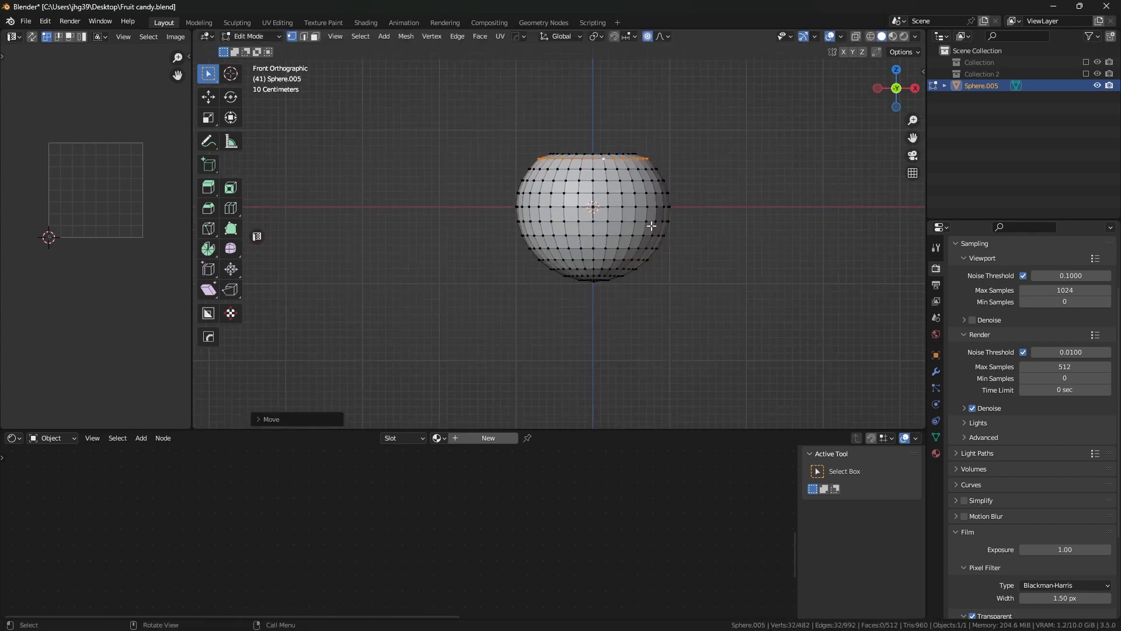
left_click(663, 227)
key("g")
scroll(665, 229, "down", 5)
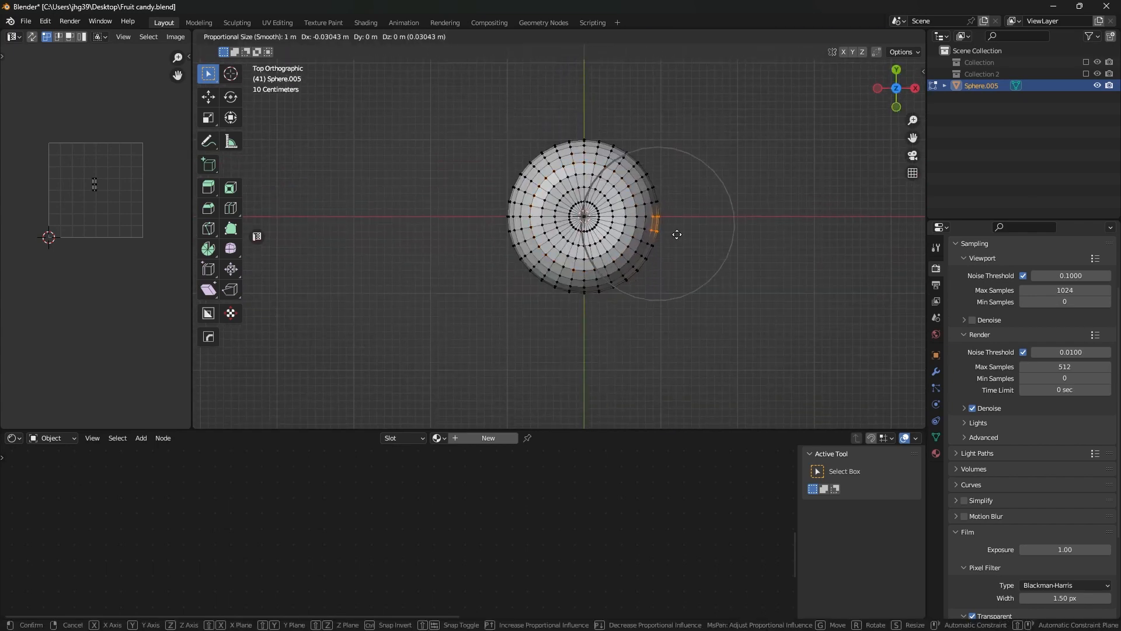
scroll(670, 232, "up", 3)
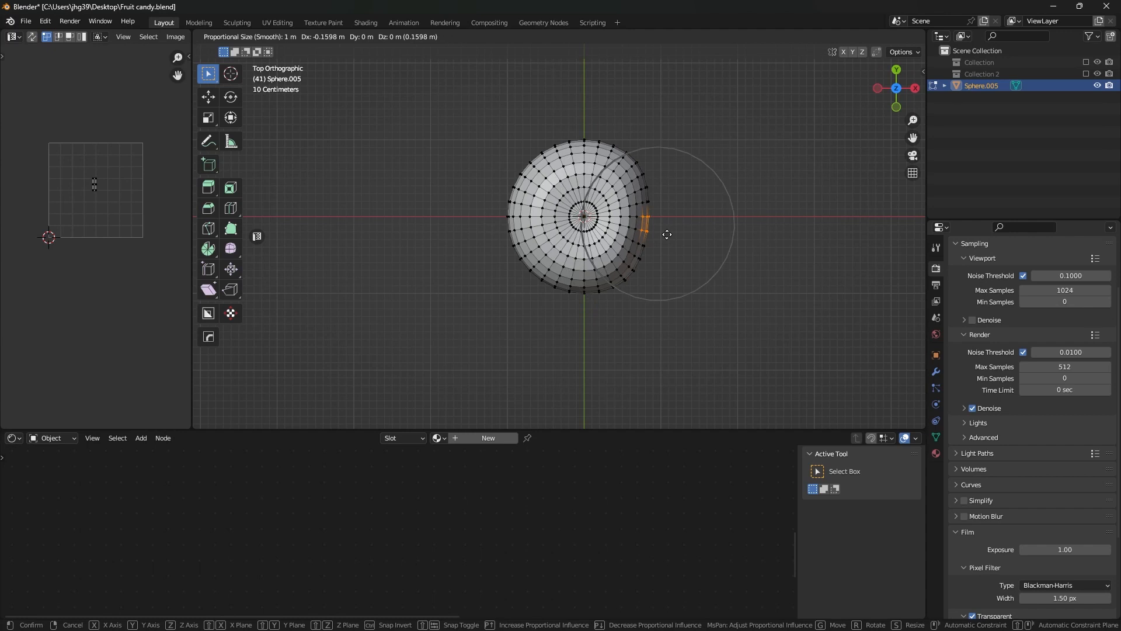
left_click(670, 231)
left_click(594, 143)
key("g")
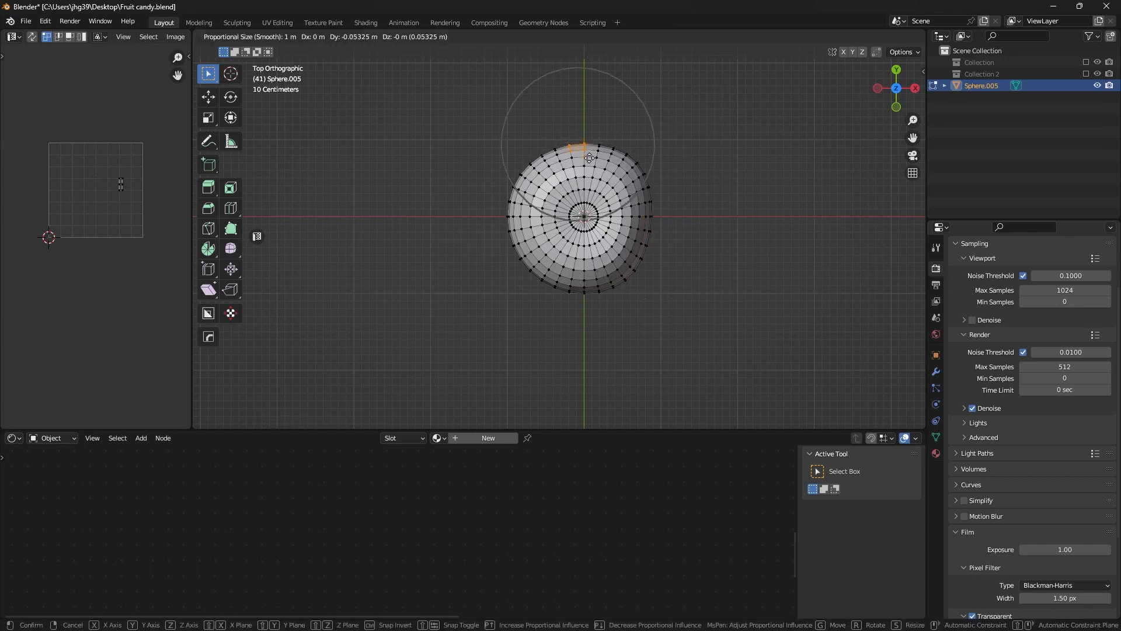
left_click(590, 146)
- Pull vertices around the sphere's -X and -Y sides slightly inward from the top view to make the outline irregular
left_click_drag(500, 238, 657, 270)
key("g")
left_click(552, 275)
key("g")
left_click(635, 284)
key("g")
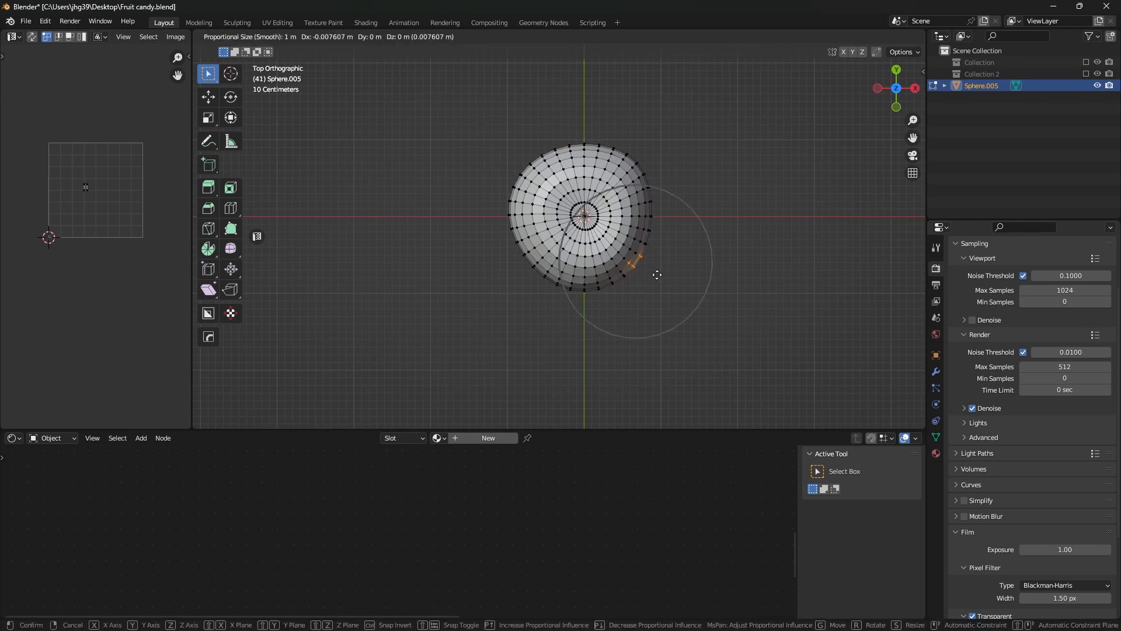
left_click(654, 272)
left_click_drag(543, 264, 589, 290)
key("g")
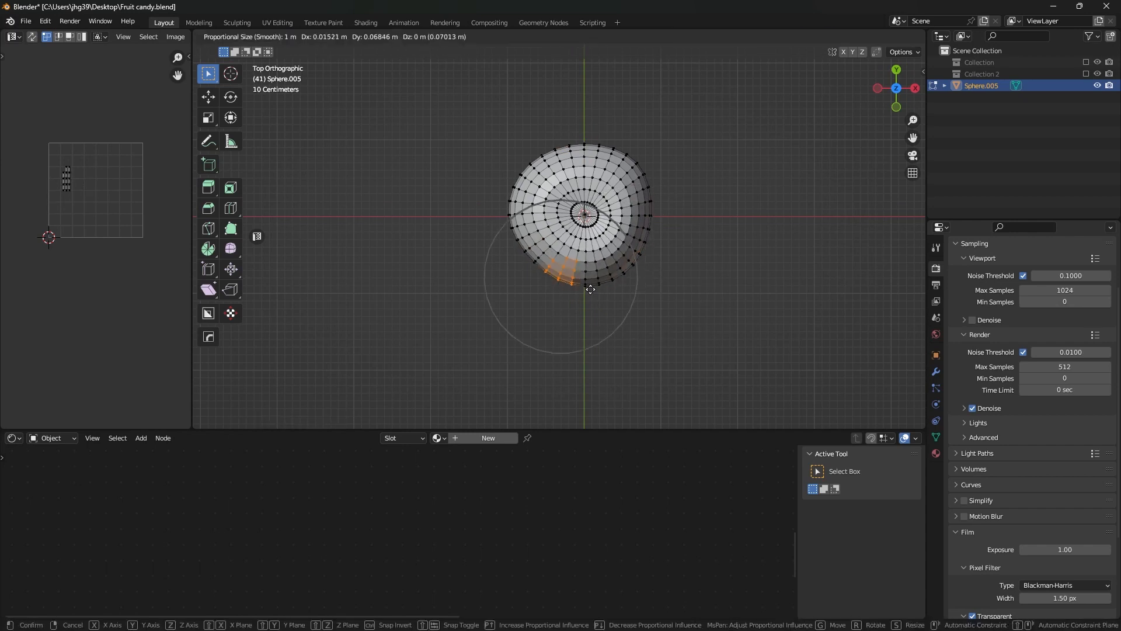
left_click(589, 289)
key("g")
left_click(528, 256)
- From the front view, reshape the sphere's lower +X side and its middle -X side with small proportional moves
key("KP_1")
left_click(630, 322)
scroll(635, 323, "up", 3)
key("g")
left_click(650, 317)
key("b")
left_click_drag(409, 196, 435, 263)
key("g")
left_click(423, 231)
scroll(627, 251, "down", 3)
middle_click_drag(627, 252, 640, 242, "shift")
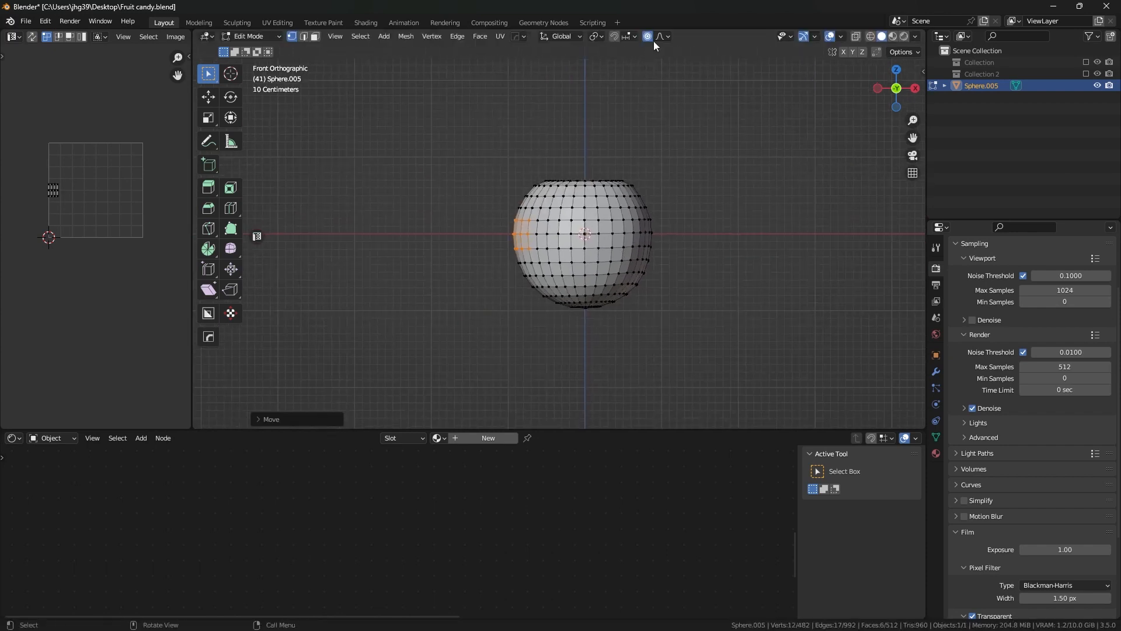
- Stretch the whole mesh along Z by about 1.13 without proportional editing, fine-tune its height, and return to Object Mode
key("a")
key("s")
key("z")
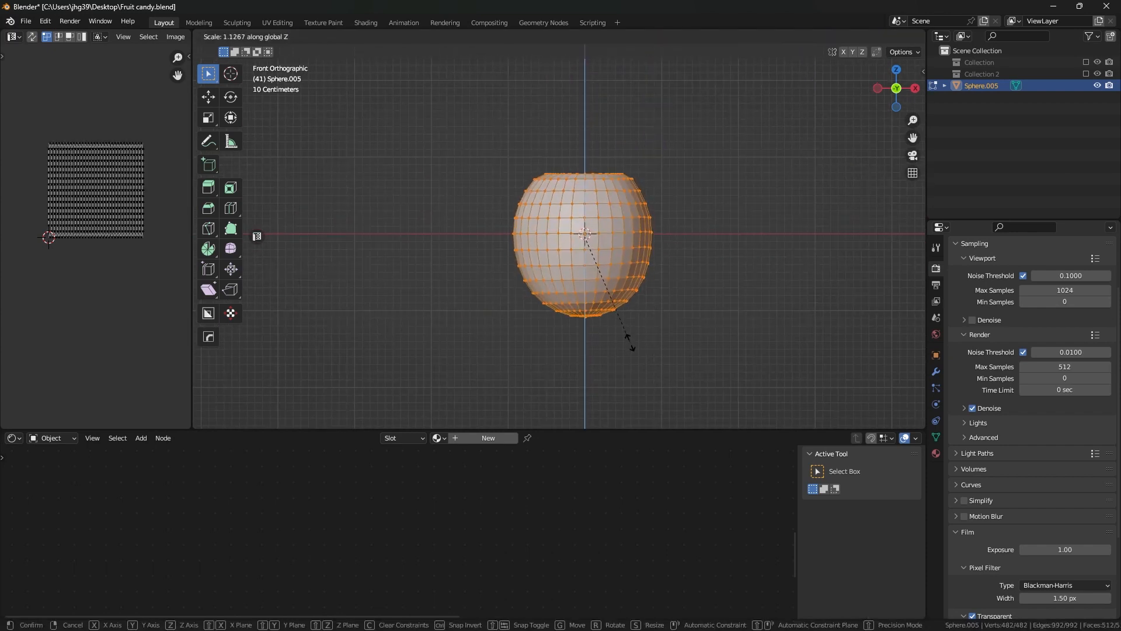
left_click(636, 338)
scroll(615, 217, "up", 3)
key("s")
key("z")
left_click(641, 296)
scroll(642, 292, "down", 2)
key("Tab")
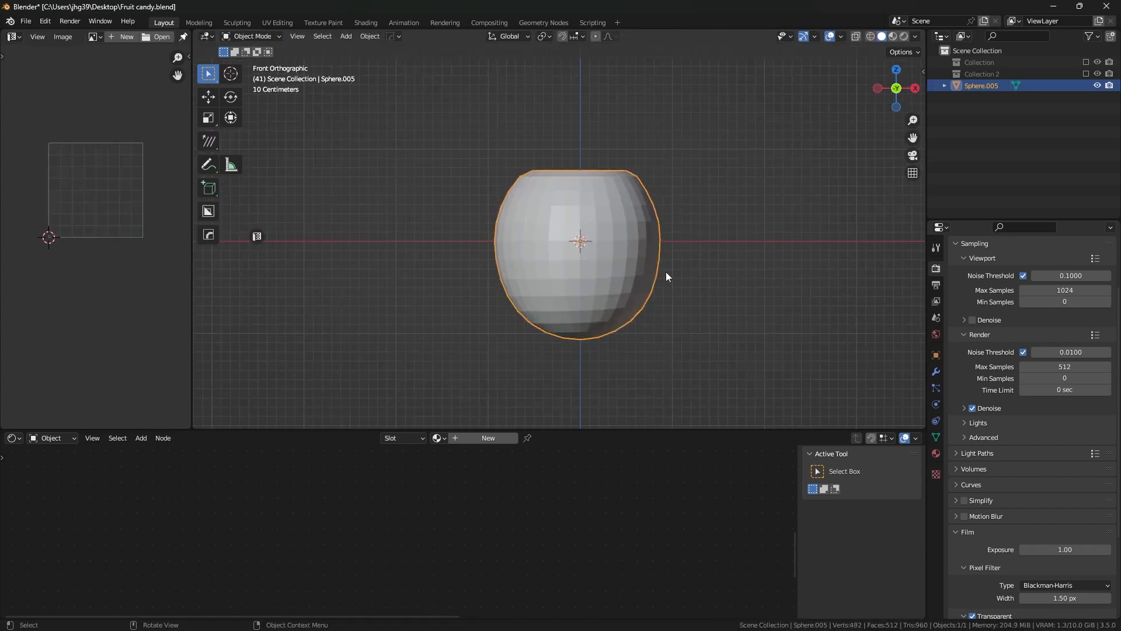
- In Edit Mode, sink the centre vertex of the mesh's top about 0.12 m along Z, and deepen the dent slightly with proportional editing
middle_click_drag(639, 205, 596, 230)
key("Tab")
scroll(570, 258, "up", 2)
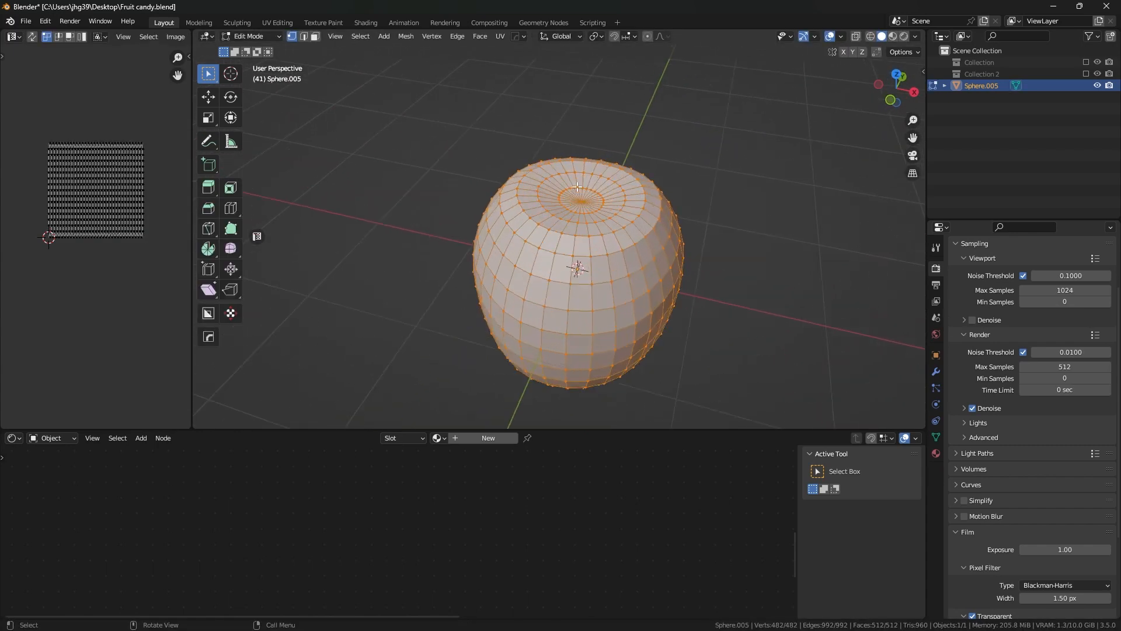
scroll(588, 208, "up", 3)
left_click(588, 208)
key("g")
key("z")
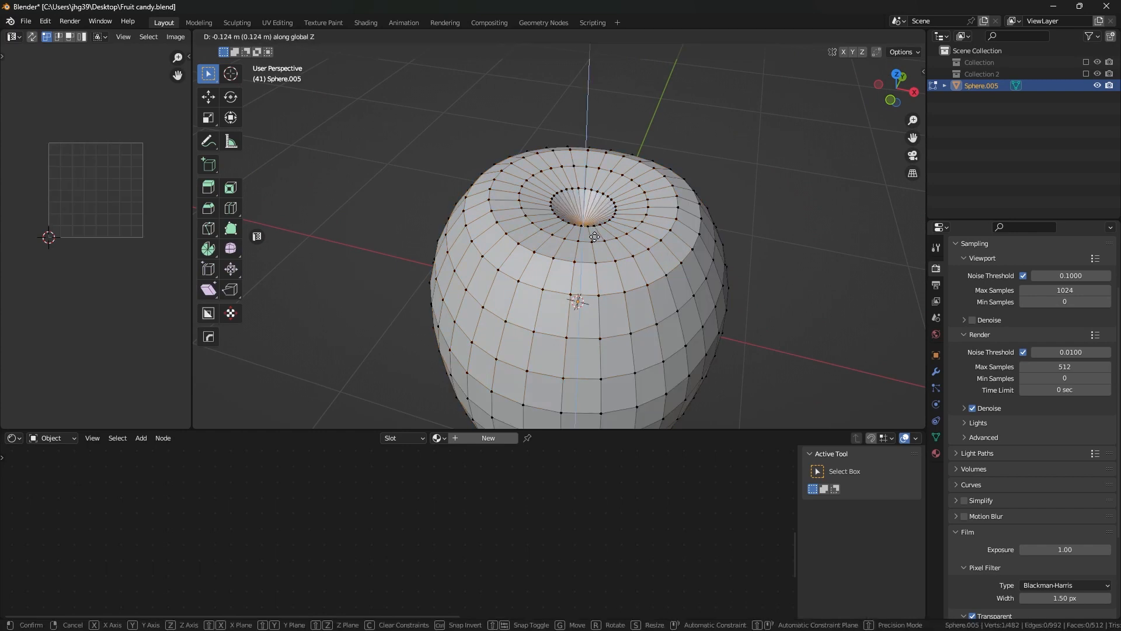
left_click(593, 234)
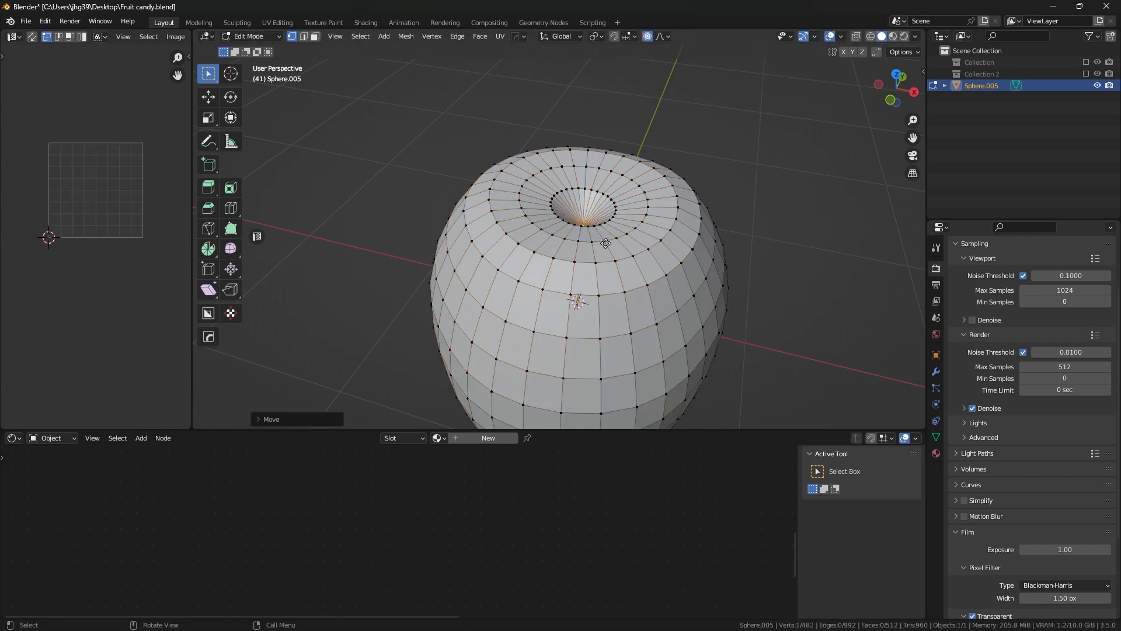
key("g")
key("z")
left_click(634, 226)
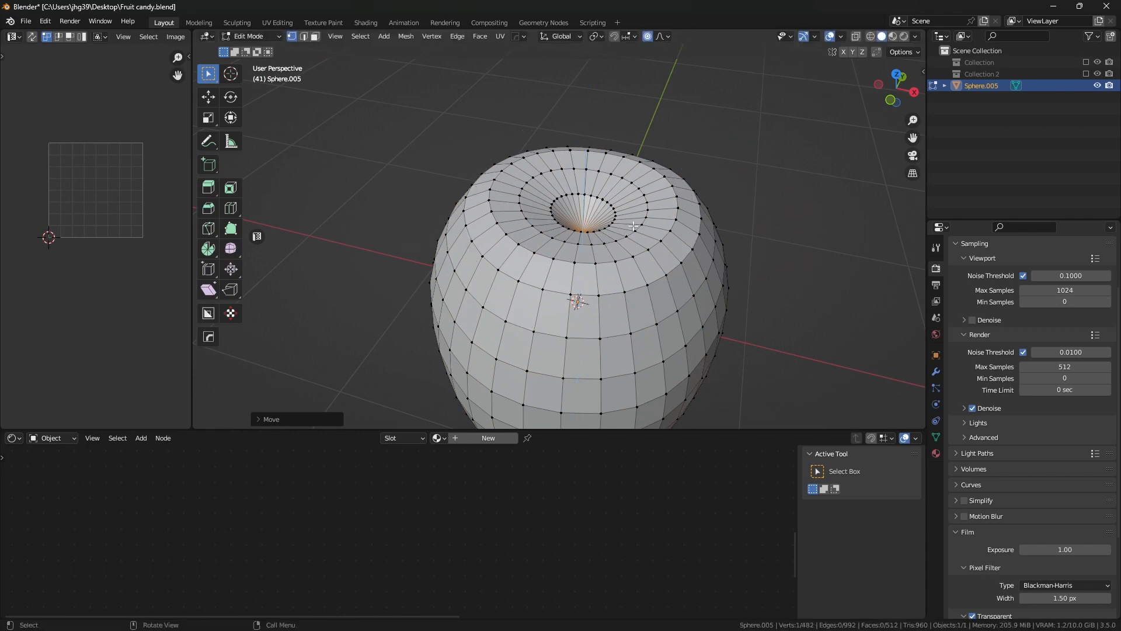
- Adjust the edge loop around the top dent along Z with proportional editing, lowering it with a 0.91 m falloff, and return to Object Mode
left_click(647, 208, "alt")
key("g")
key("z")
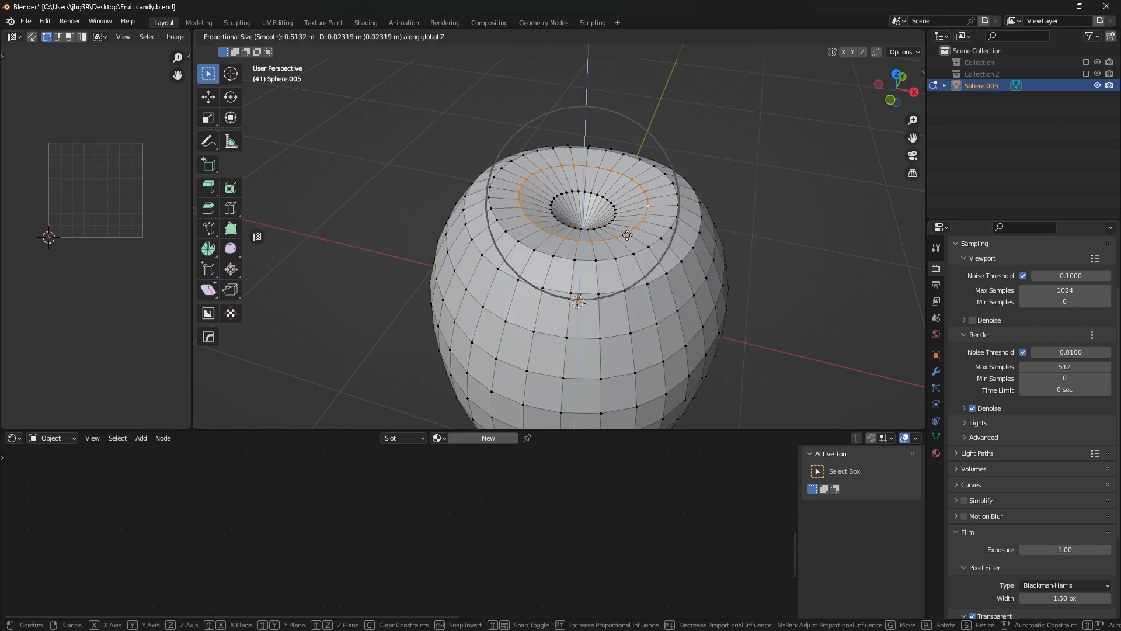
left_click(631, 230)
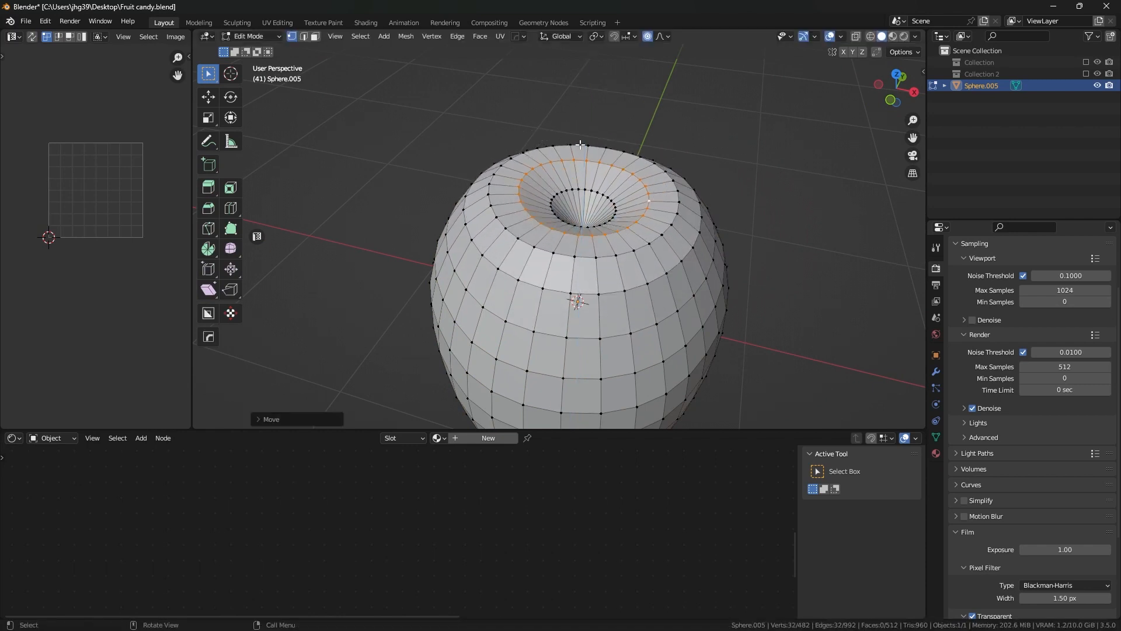
key("KP_1")
key("g")
key("z")
scroll(633, 226, "down", 4)
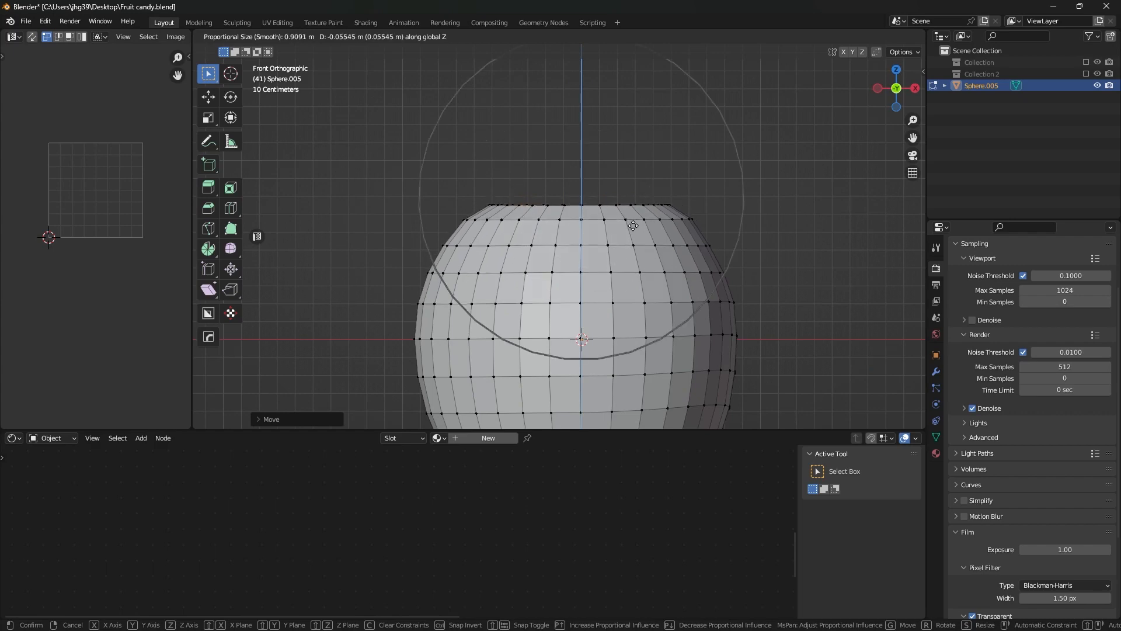
left_click(633, 226)
scroll(625, 234, "down", 5)
key("Tab")
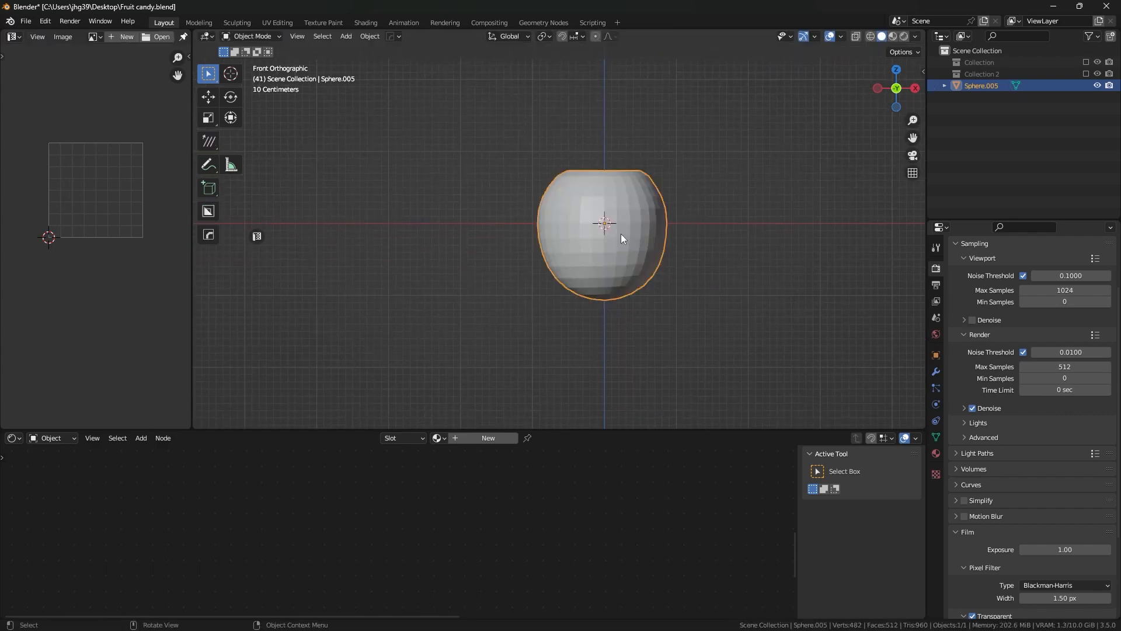
- Shade the fruit mesh smooth and switch it back to Edit Mode
scroll(621, 226, "up", 3)
right_click(621, 227)
left_click(622, 226)
scroll(622, 227, "down", 2)
key("ctrl+Tab")
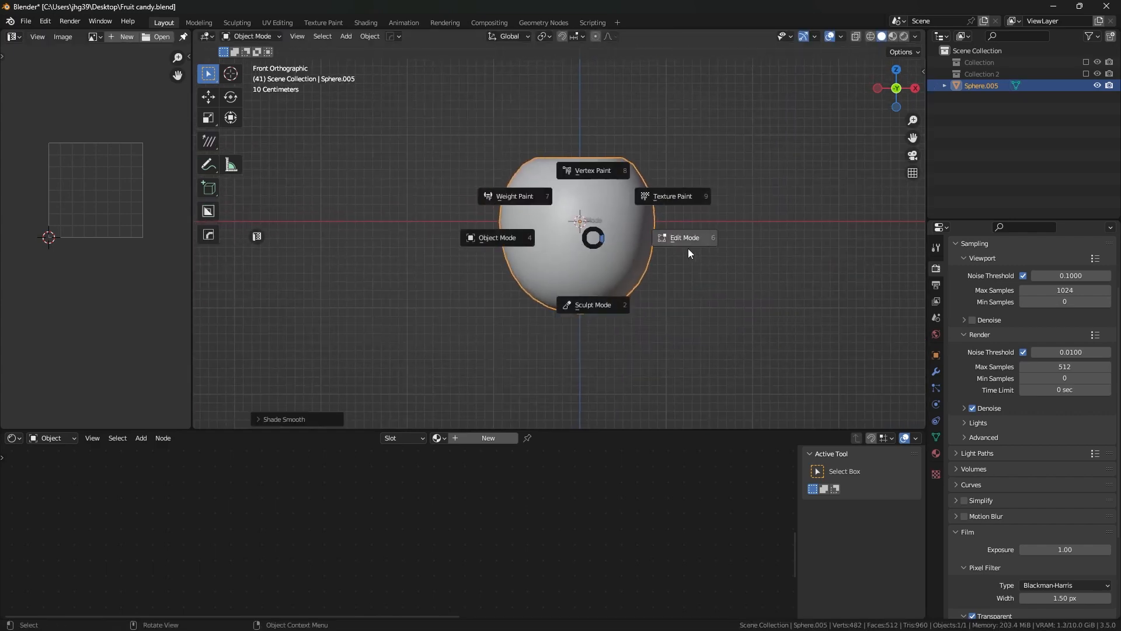
left_click(657, 243)
- Widen the UV editor and enlarge its view of the mesh's full UV layout
left_click_drag(191, 251, 384, 251)
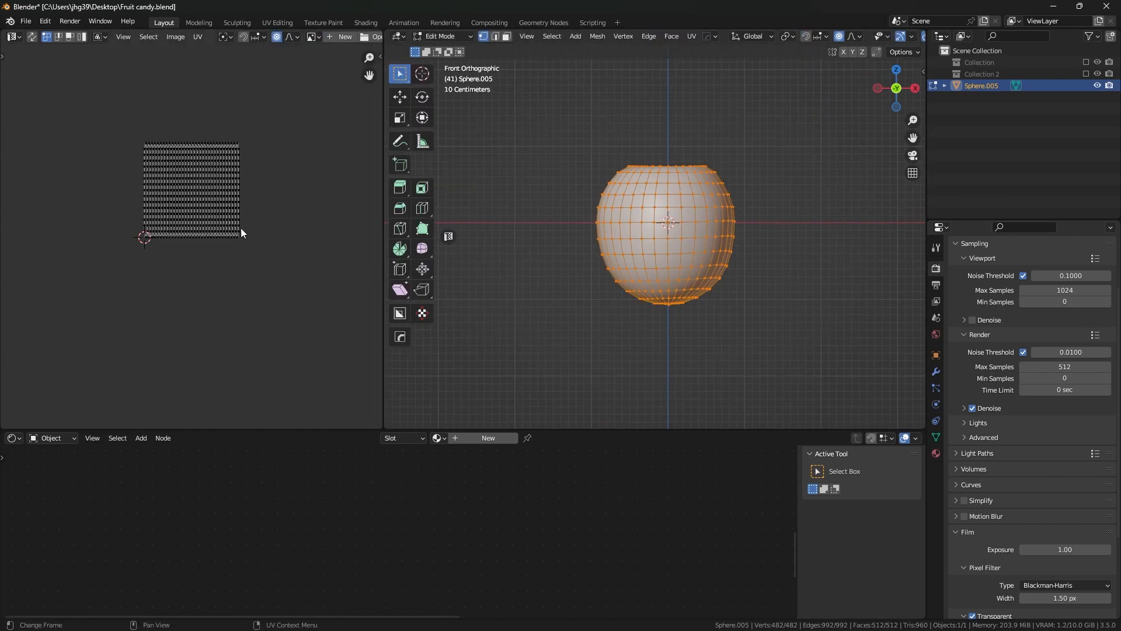
scroll(212, 180, "up", 4)
scroll(249, 251, "down", 1)
mouse_move(267, 267)
left_mouse_down()
mouse_move(125, 275)
mouse_move(284, 190)
mouse_move(286, 290)
left_mouse_up()
key("ctrl+z")
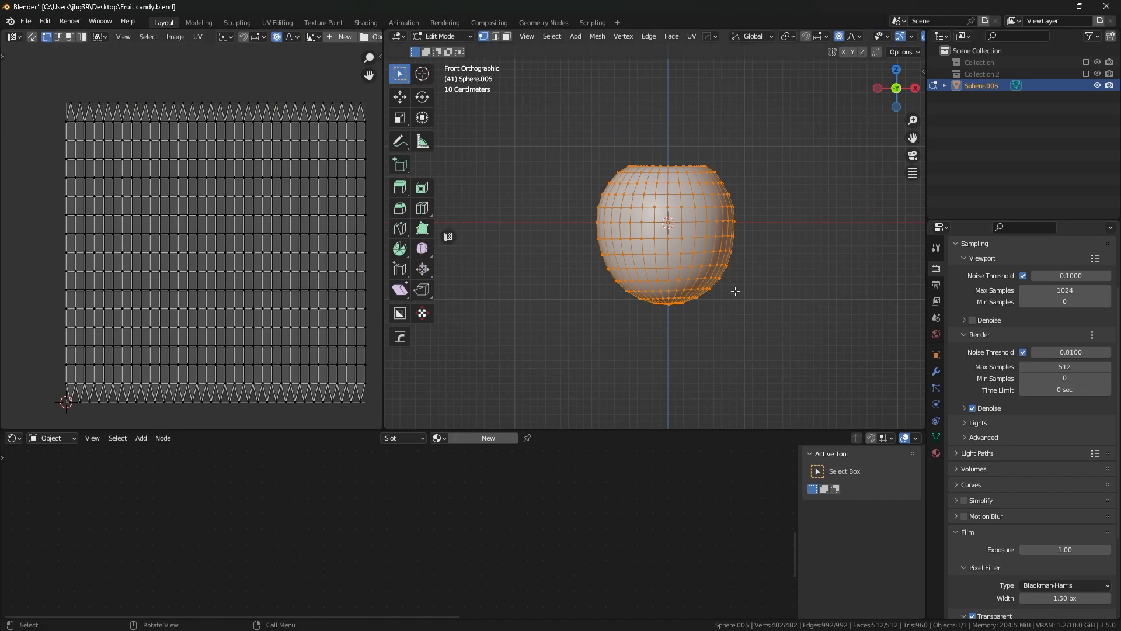
- Enlarge the shader editor and create a new material named apple for the mesh
left_click_drag(629, 430, 444, 367)
left_click(488, 374)
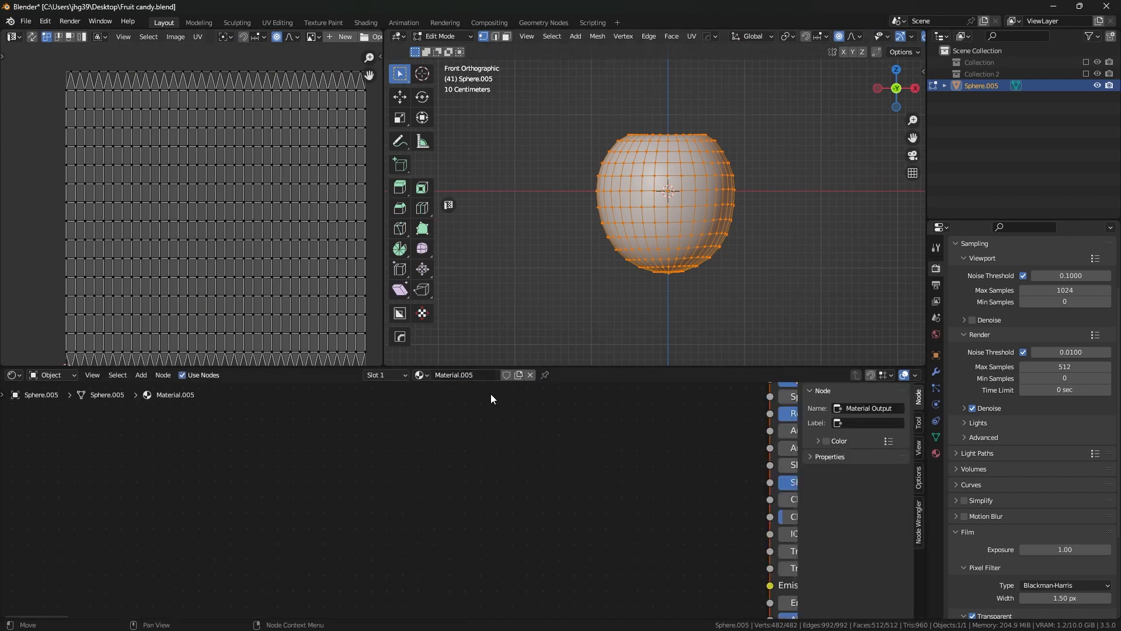
middle_click_drag(473, 437, 546, 497)
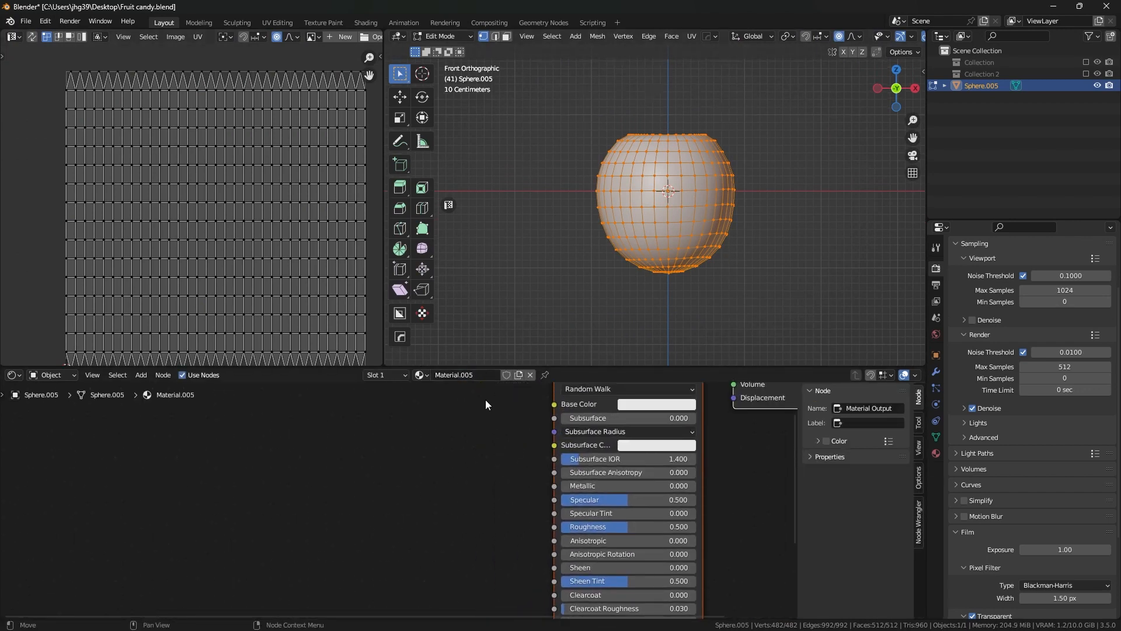
type("A")
middle_click_drag(367, 424, 386, 450)
- Add an Image Texture node beside the apple material's Principled BSDF node
key("shift+a")
type("i")
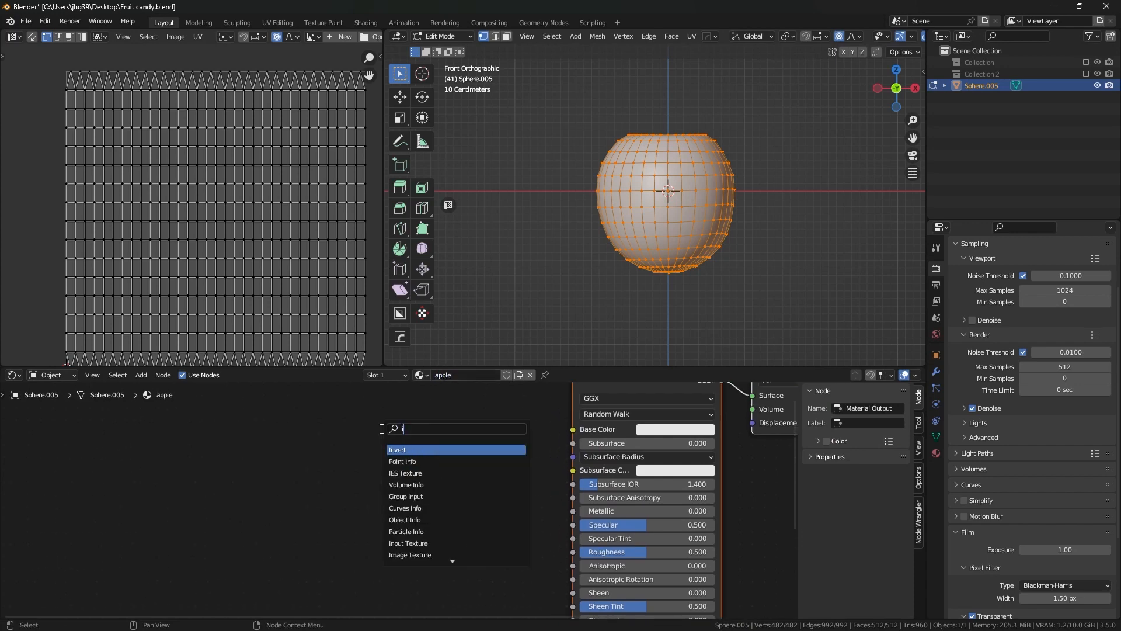
type("m")
key("Return")
left_click(382, 428)
- Create a new 2048 × 2048 px image named apple color in the Image Texture node
left_click(428, 465)
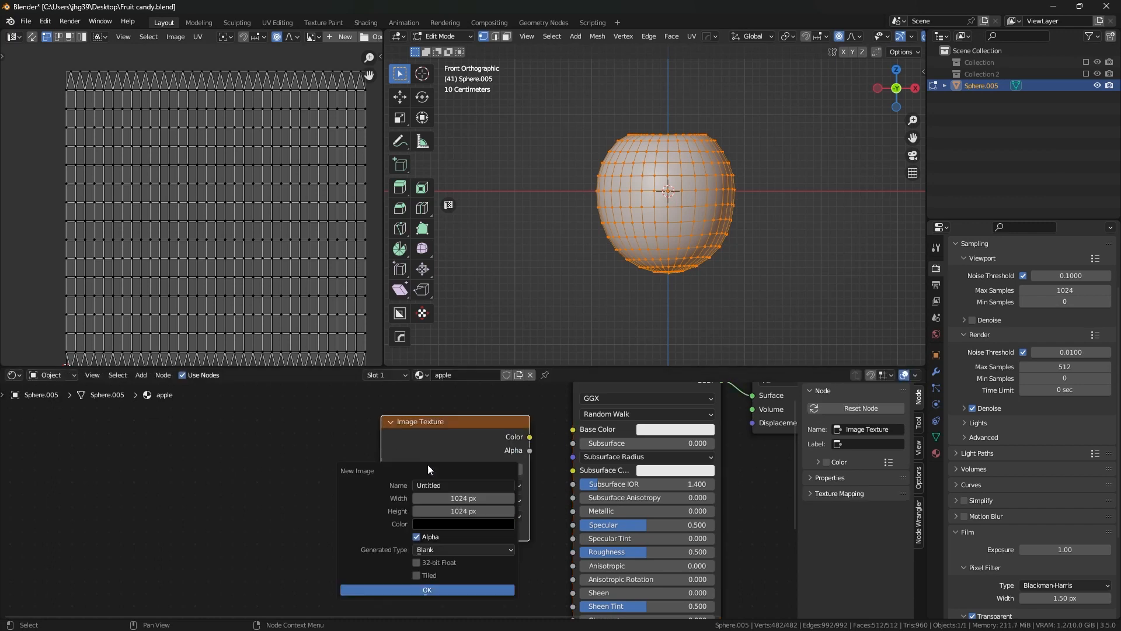
left_click_drag(461, 497, 461, 511)
type("2048")
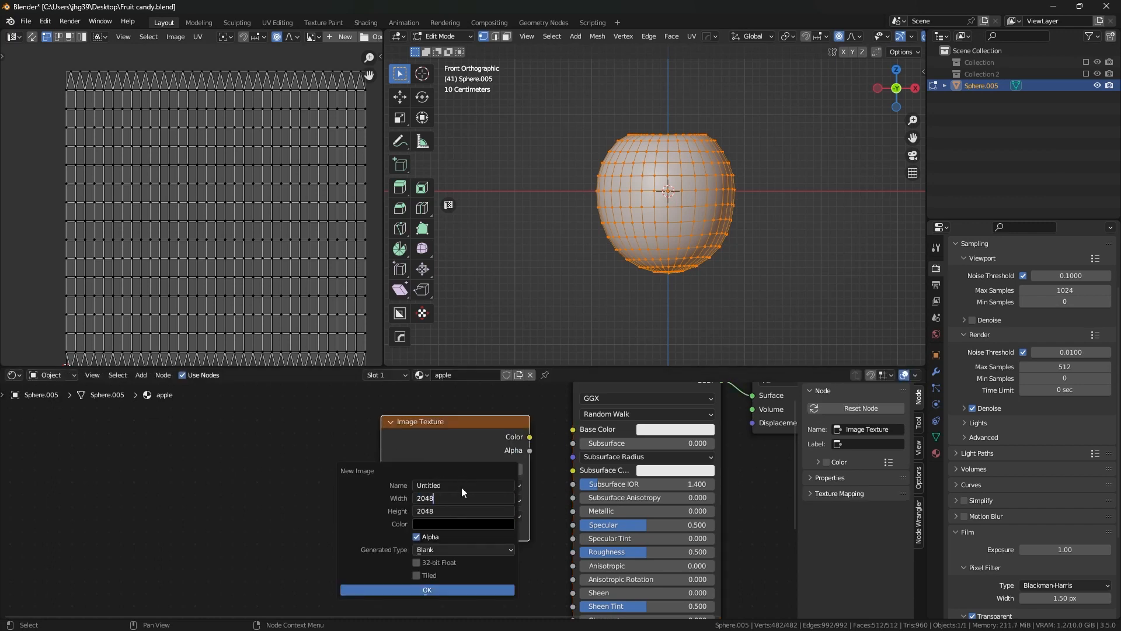
left_click(462, 486)
type("a")
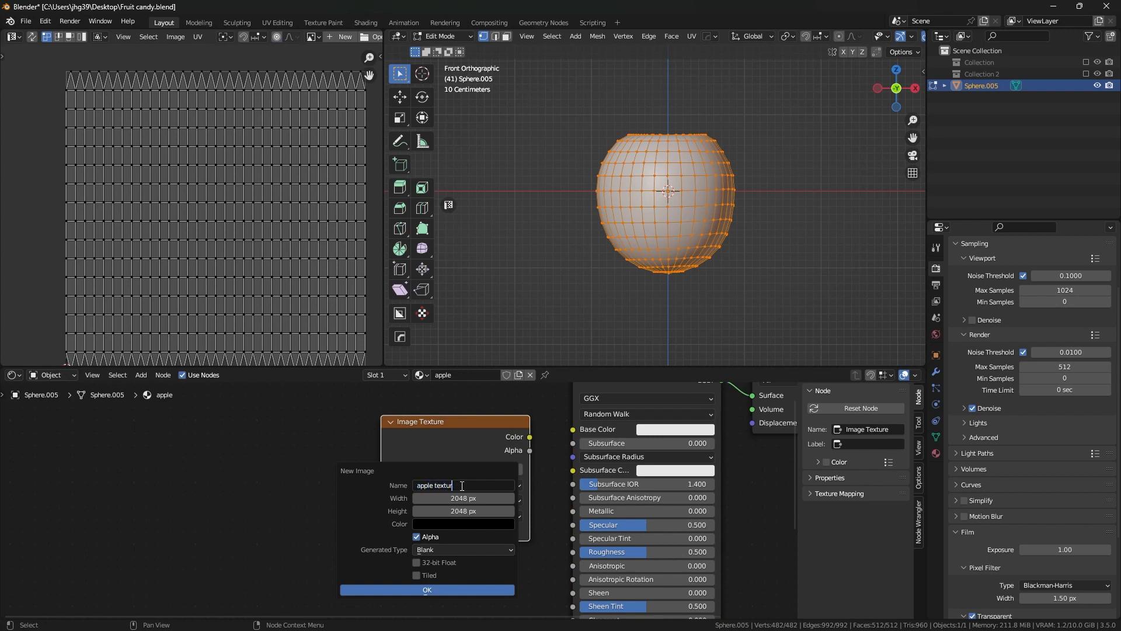
type("pple color")
key("Return")
- Link the apple color node's Color output to Base Color, and show the mesh in Material Preview in Object Mode
left_click_drag(455, 437, 366, 418)
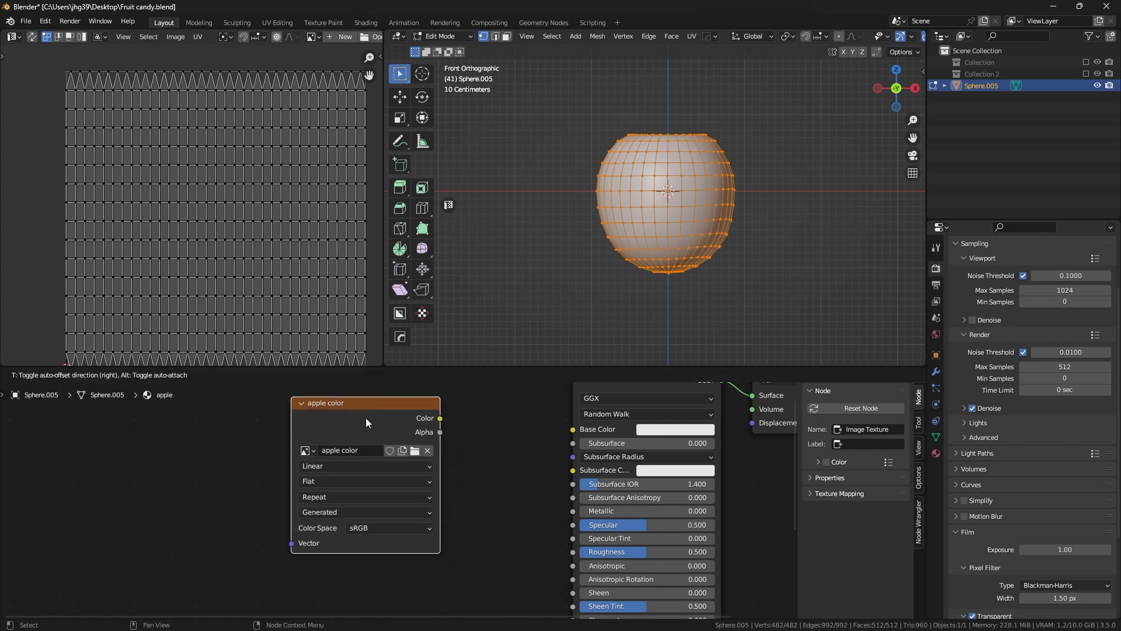
left_click_drag(440, 418, 573, 429)
key("z")
left_click(697, 220)
scroll(697, 222, "up", 3)
key("Tab")
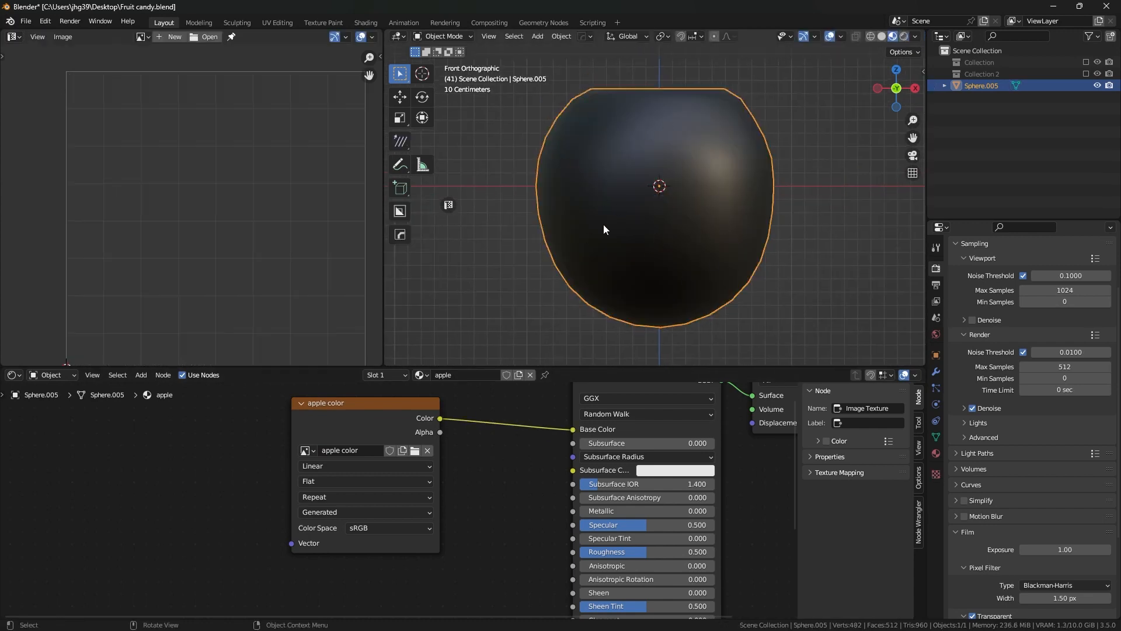
- Switch to Texture Paint mode and place the brush's stencil texture over the fruit, rotated to 181°
left_click(936, 247)
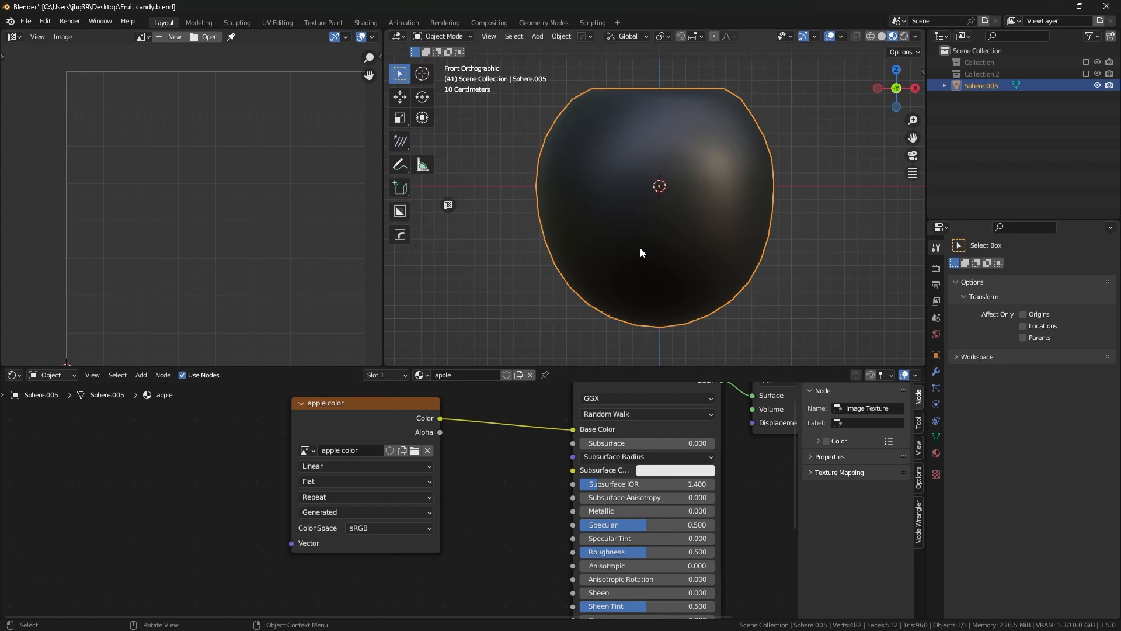
key("ctrl+Tab")
left_click(699, 210)
scroll(1026, 516, "down", 9)
scroll(1026, 518, "down", 3)
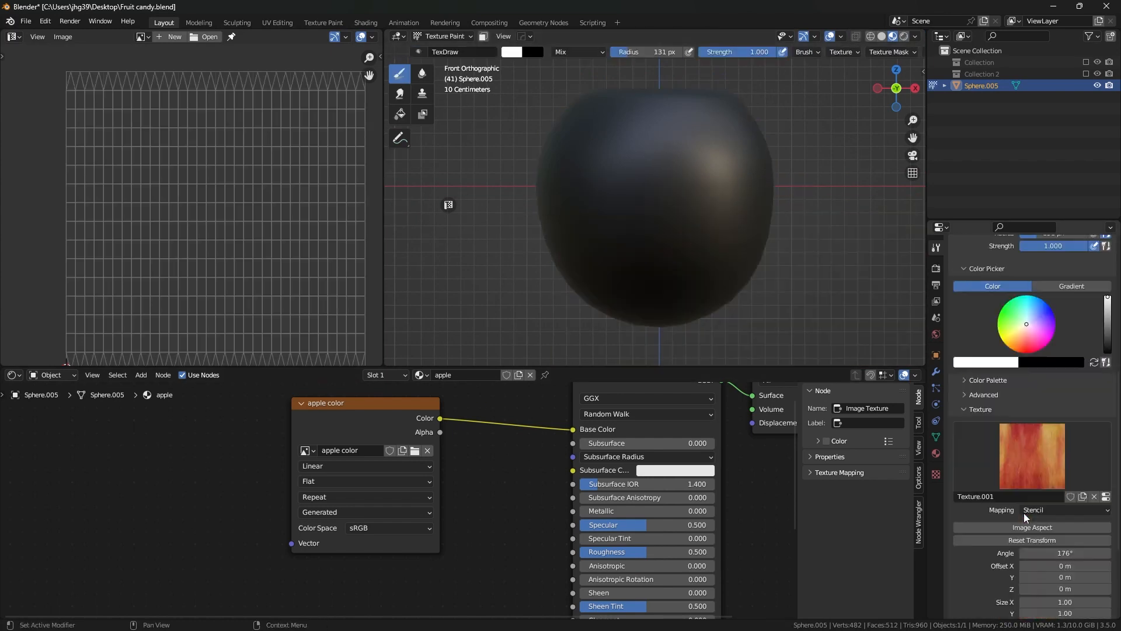
right_click_drag(773, 310, 576, 191)
right_click_drag(746, 231, 786, 233, "ctrl")
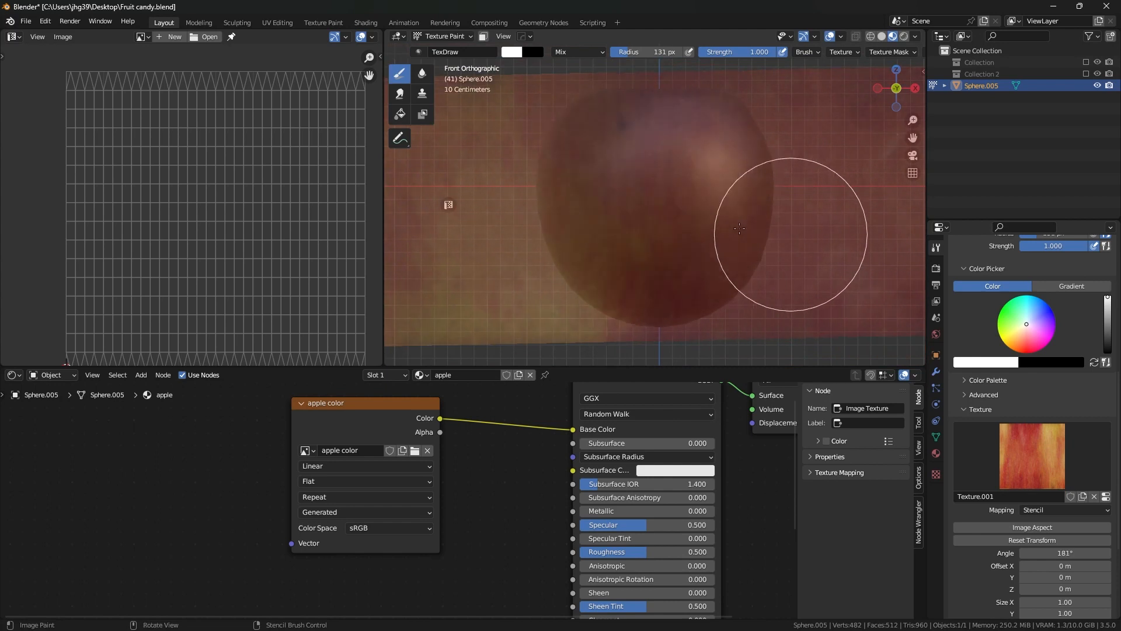
- Replace the brush texture with a new image texture that uses apple tex brush.jpg
left_click(1094, 496)
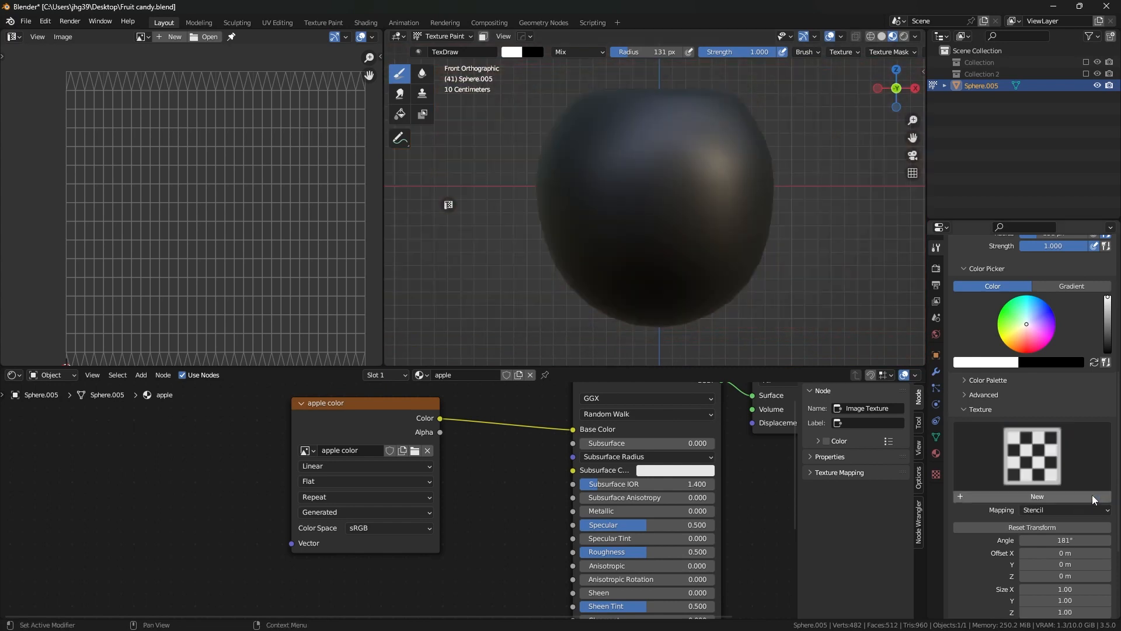
left_click(1044, 497)
left_click(1105, 496)
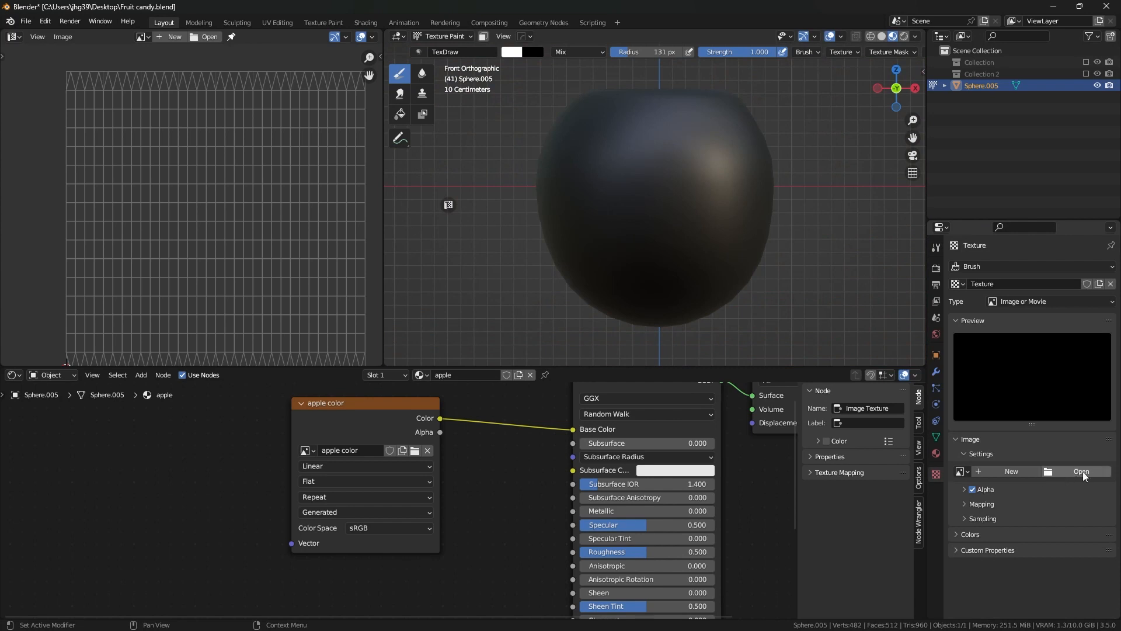
left_click(1082, 473)
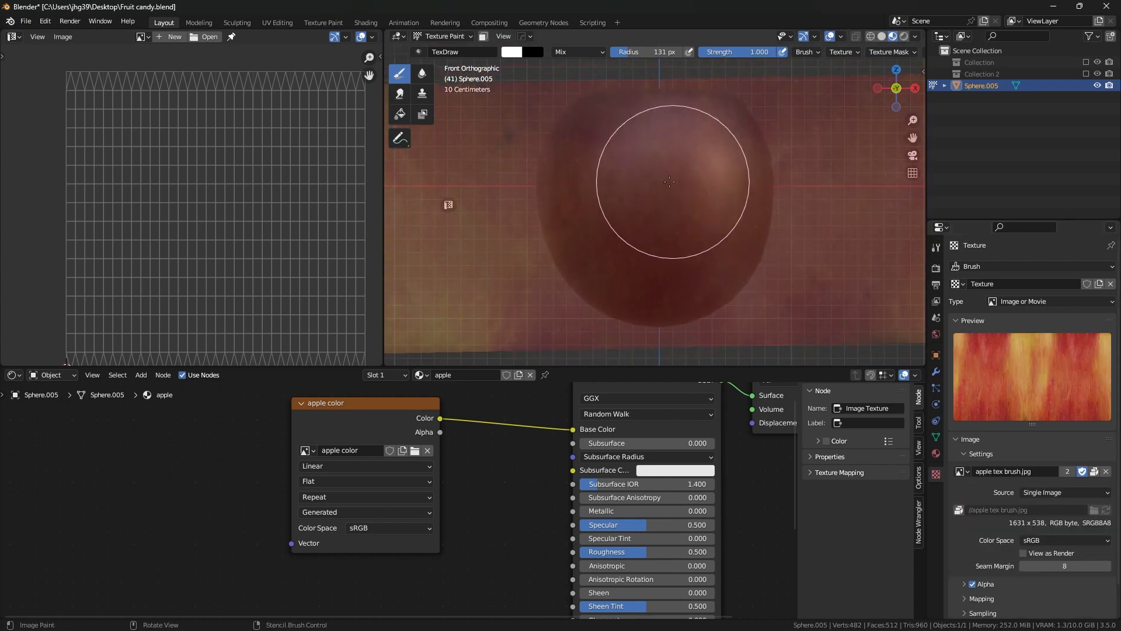
- Paint the apple stencil texture over the fruit's front and +X side, reducing the brush radius to 103 px
mouse_move(655, 170)
left_mouse_down()
mouse_move(608, 143)
mouse_move(672, 203)
mouse_move(689, 257)
mouse_move(701, 157)
mouse_move(683, 113)
left_mouse_up()
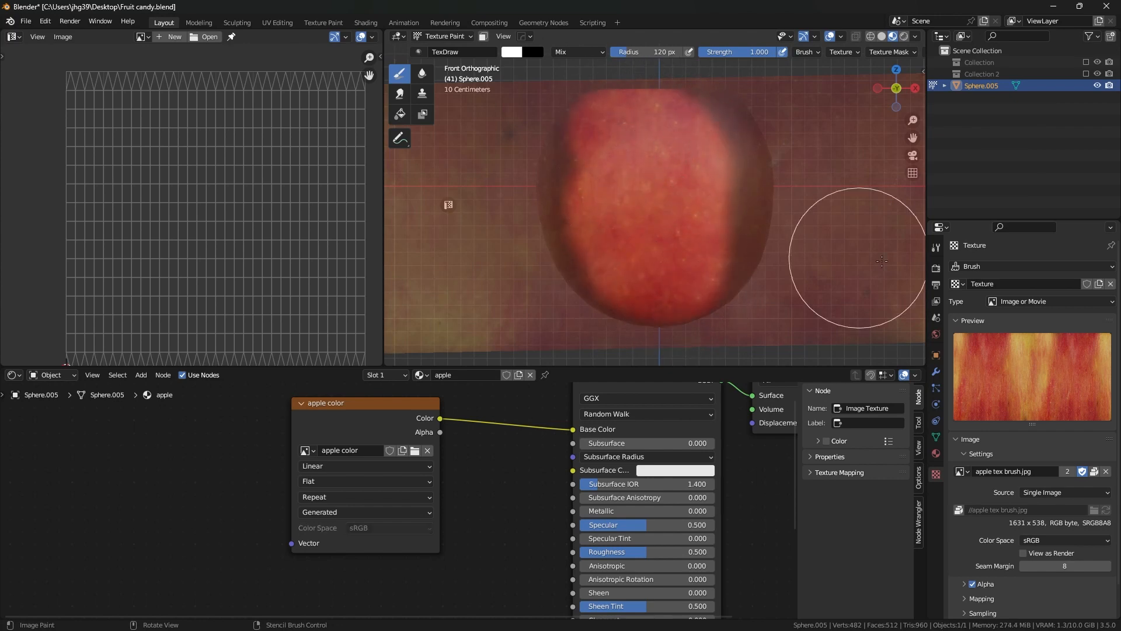
left_click(936, 247)
mouse_move(677, 216)
middle_mouse_down()
mouse_move(697, 212)
mouse_move(619, 220)
mouse_move(643, 205)
middle_mouse_up()
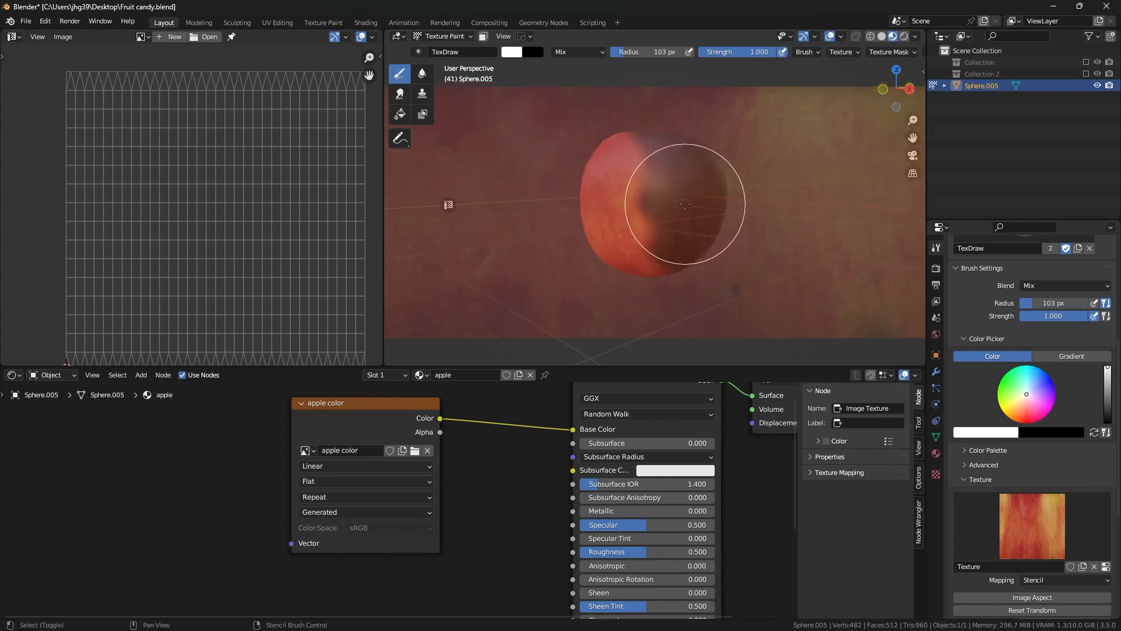
right_click_drag(685, 204, 676, 204, "shift")
scroll(673, 204, "up", 1)
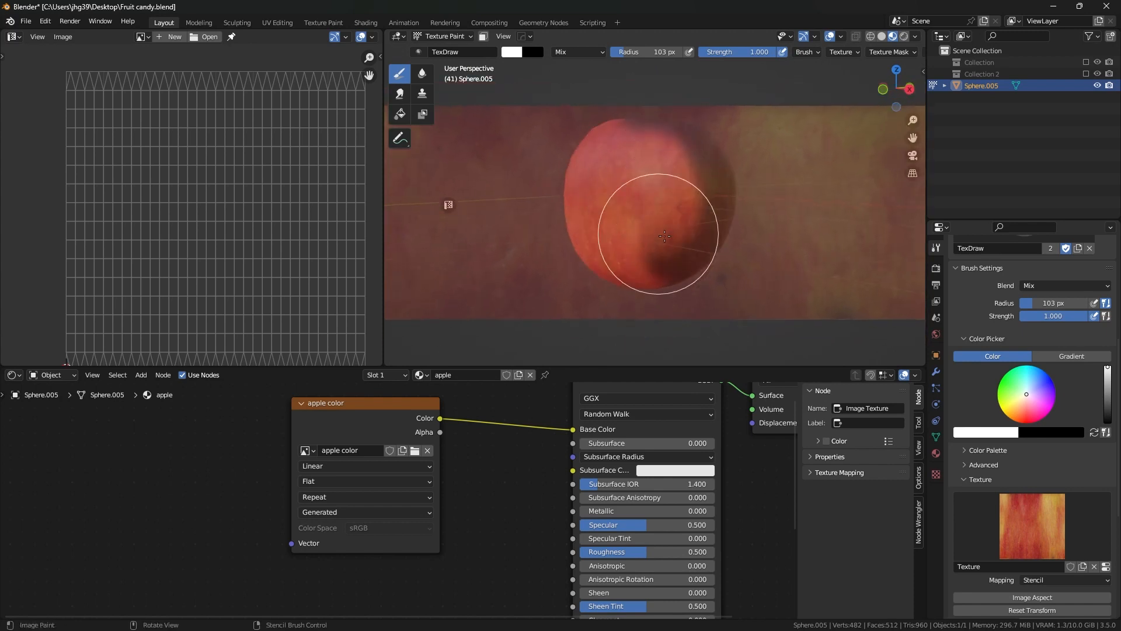
- Reposition the stencil and paint the apple texture across the back of the fruit
middle_click_drag(675, 199, 569, 224)
right_click_drag(648, 220, 838, 233)
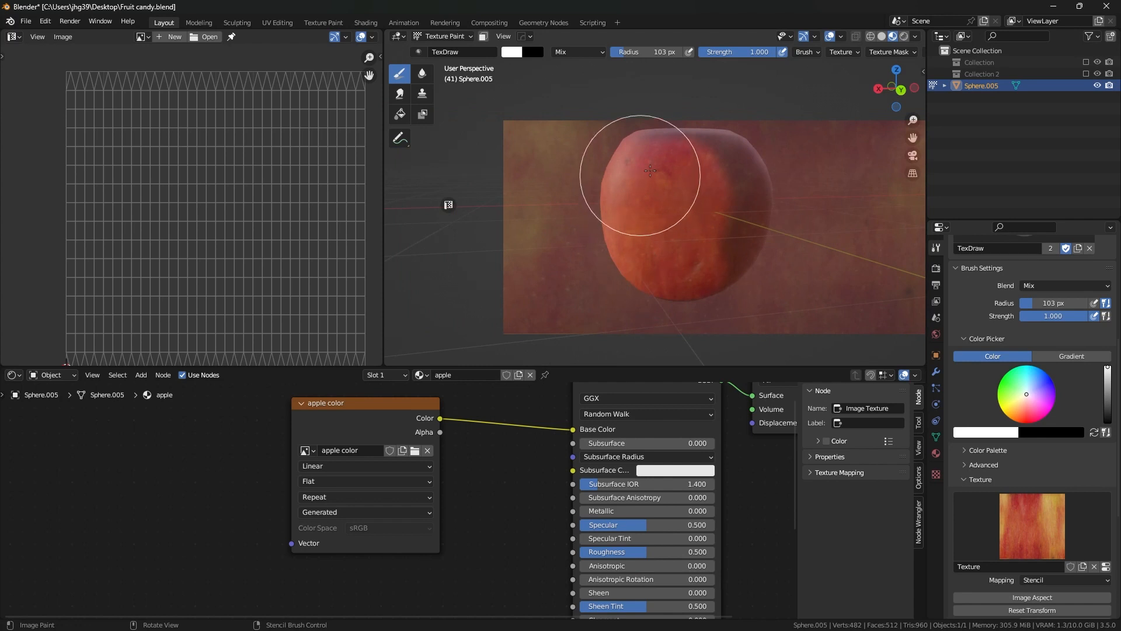
middle_click_drag(716, 201, 671, 204)
middle_click_drag(721, 208, 689, 208)
right_click_drag(727, 208, 666, 200)
left_click_drag(653, 178, 648, 159)
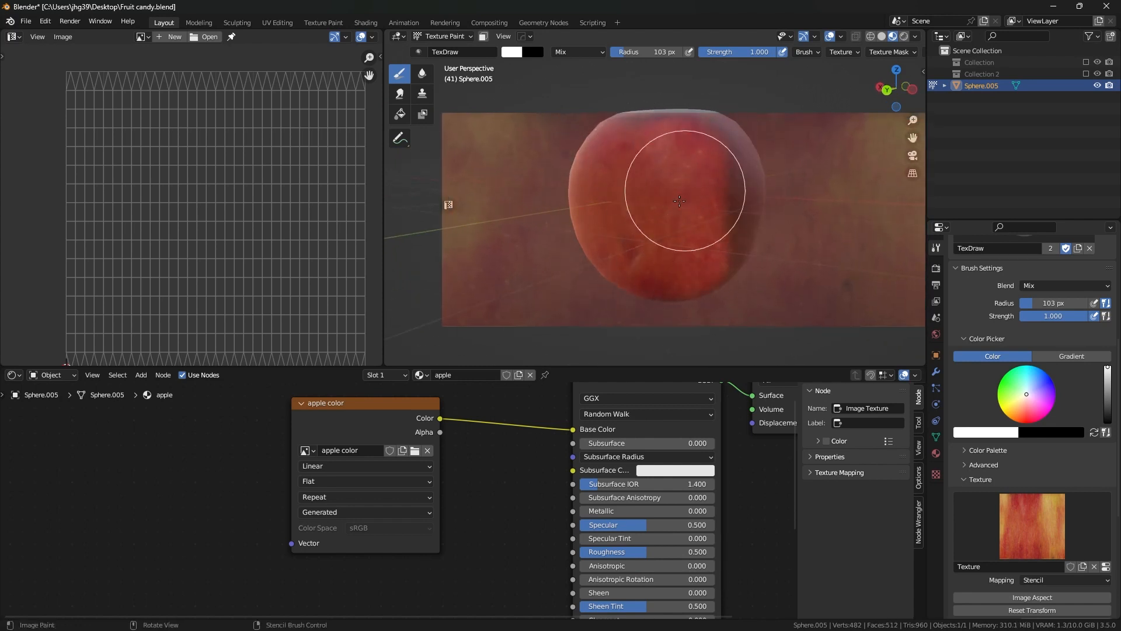
- Paint the apple texture over the remaining dark areas on the fruit's -X side, shifting the stencil to fit
middle_click_drag(689, 235, 694, 177)
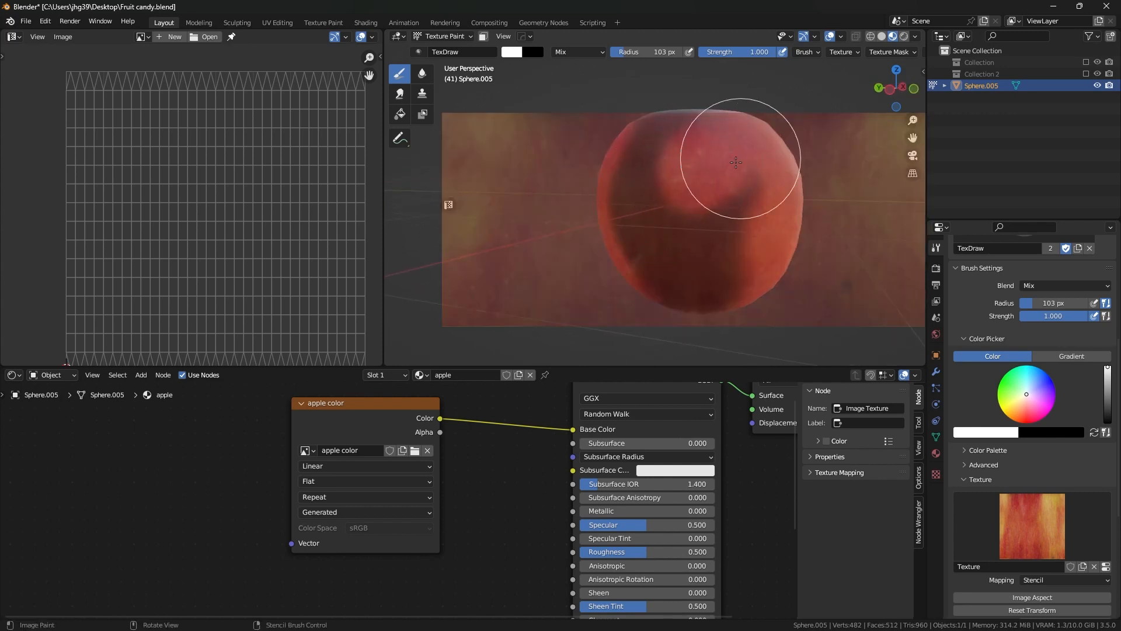
middle_click_drag(666, 241, 701, 218)
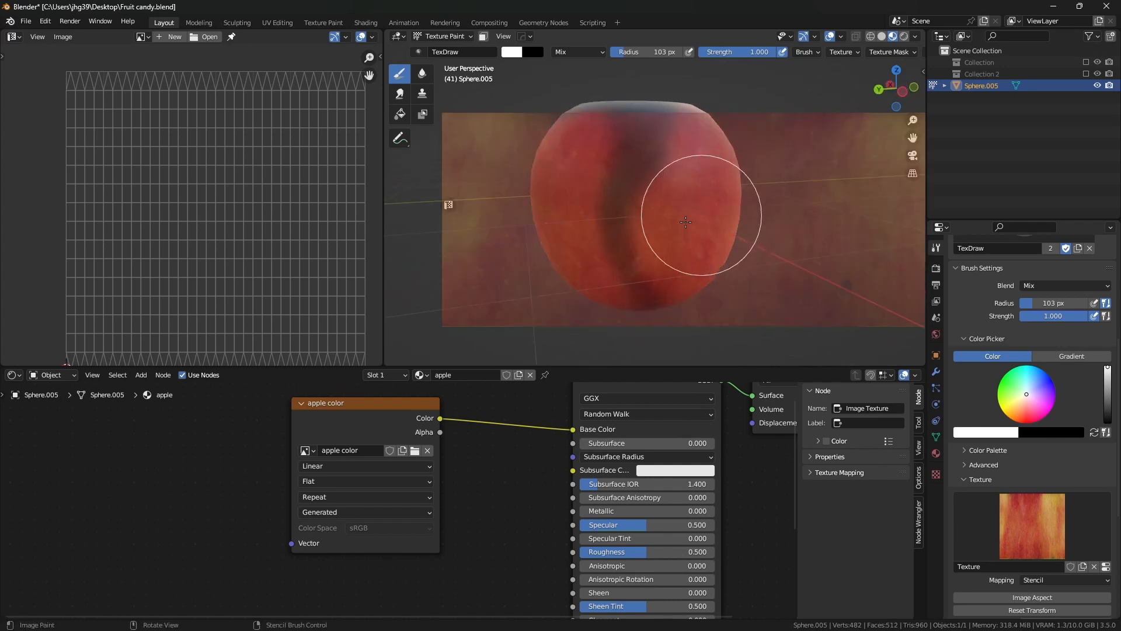
right_click_drag(701, 218, 658, 194)
right_click_drag(624, 239, 631, 220)
- Paint the apple stencil texture over the dark patches around the fruit's underside, shifting the stencil to fit
middle_click_drag(631, 220, 656, 263)
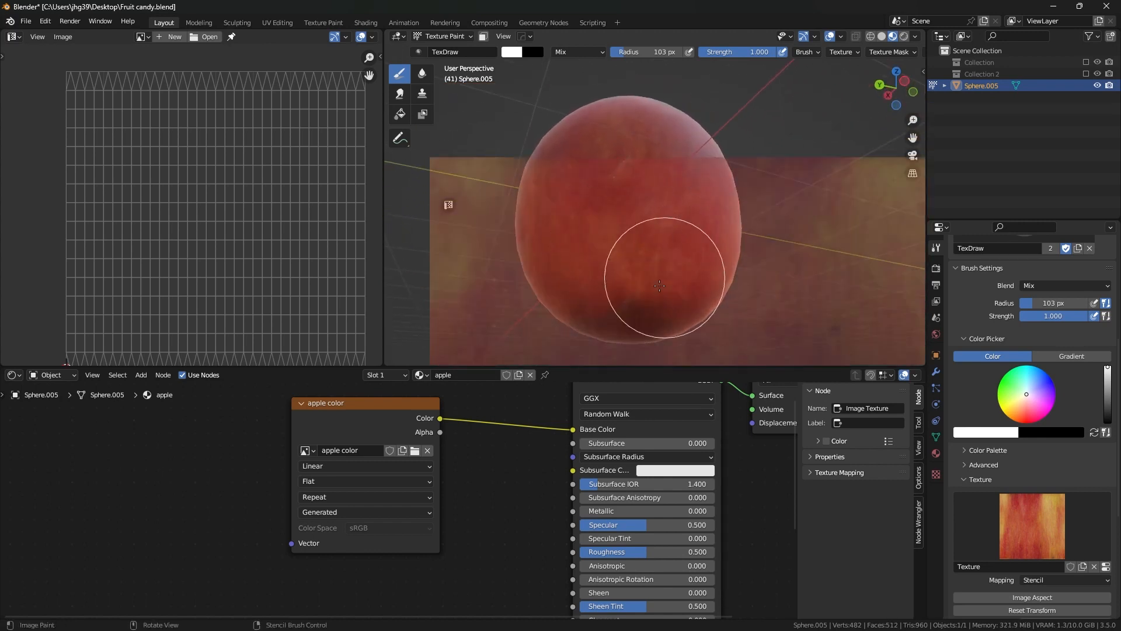
middle_click_drag(639, 308, 627, 264)
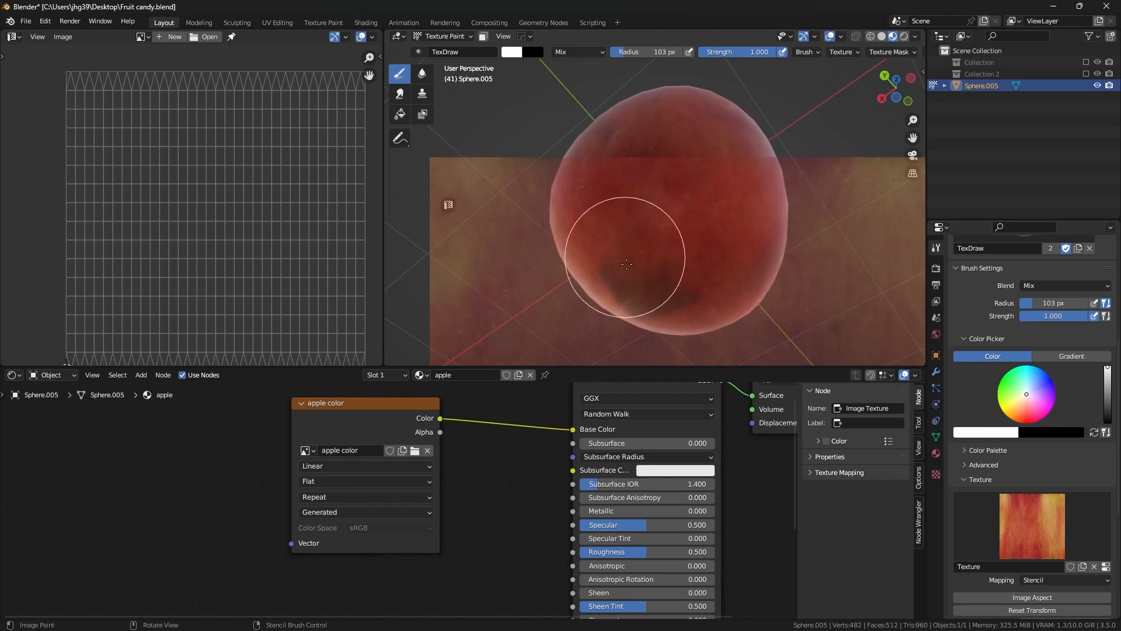
middle_click_drag(724, 236, 709, 210)
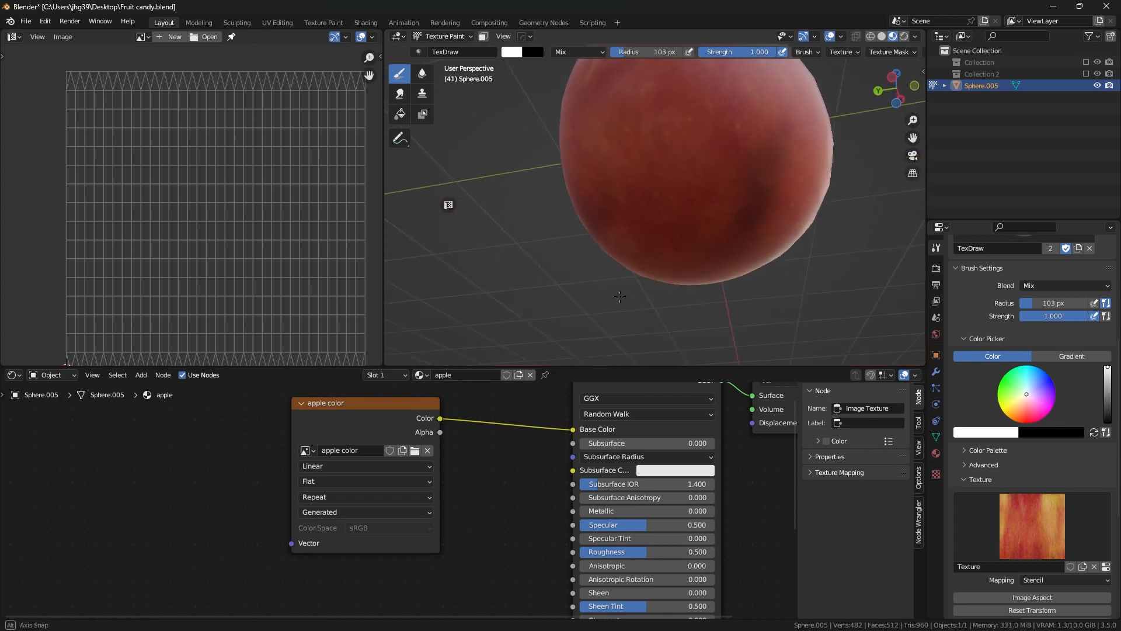
right_click_drag(709, 208, 744, 192)
- Centre the fruit's top in an orthographic top view and set the brush radius to 71 px over the repositioned stencil
middle_click_drag(681, 155, 718, 231)
key("KP_7")
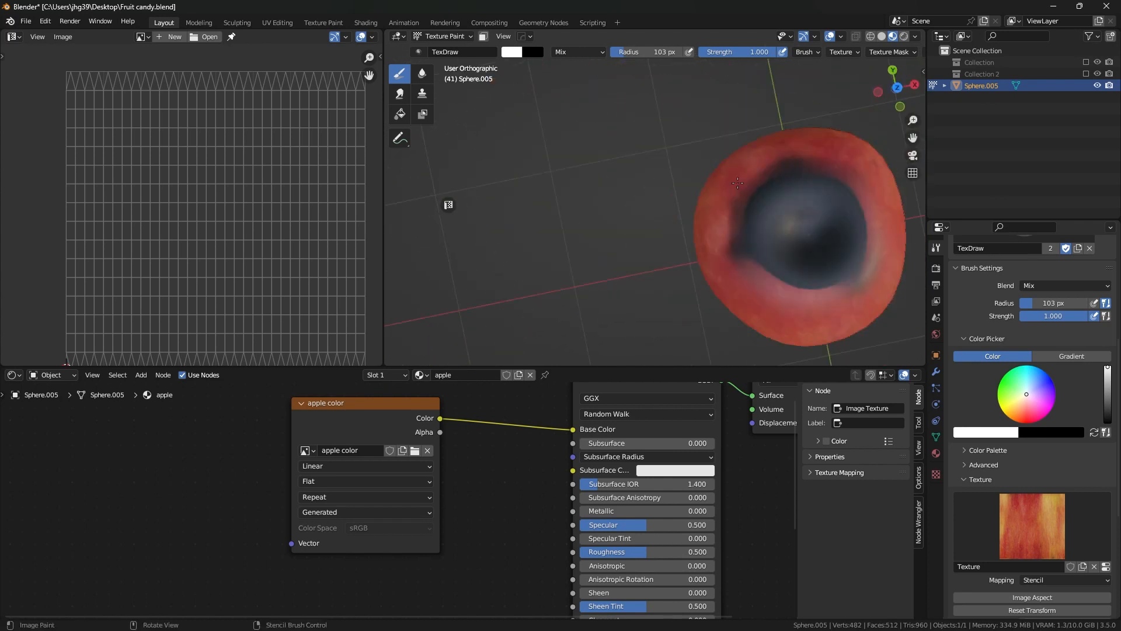
scroll(815, 227, "up", 4)
middle_click_drag(810, 243, 711, 244, "shift")
right_click_drag(706, 244, 677, 223)
key("f")
left_click(651, 220)
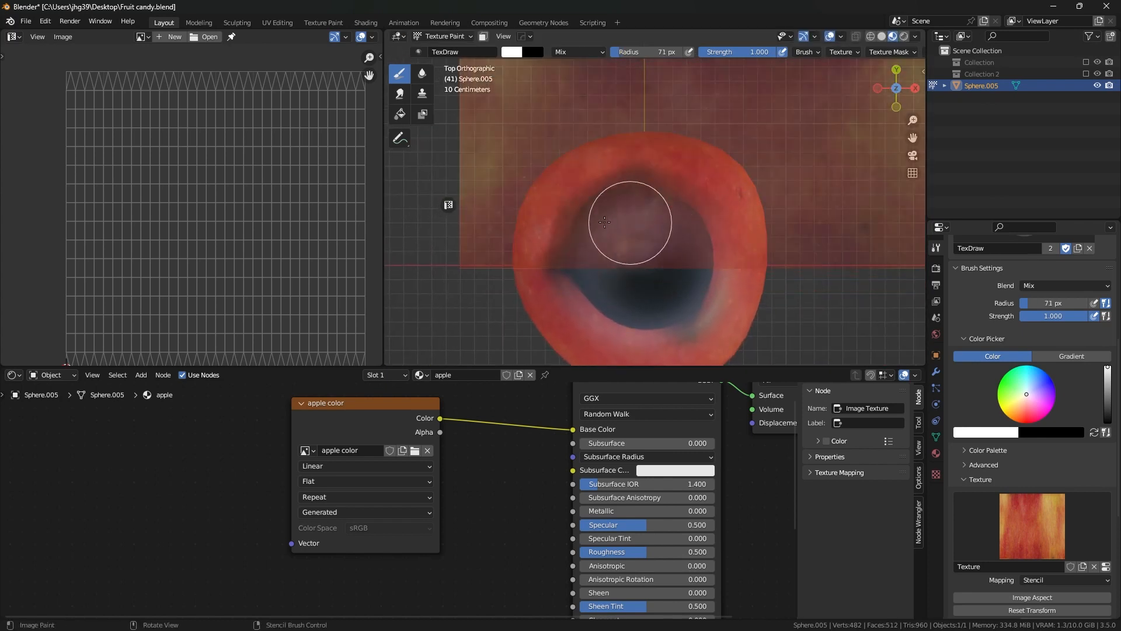
- Paint the apple texture over the back half of the fruit's top hollow, moving and rotating the stencil for coverage
right_click_drag(745, 229, 657, 223)
right_click_drag(817, 208, 810, 236)
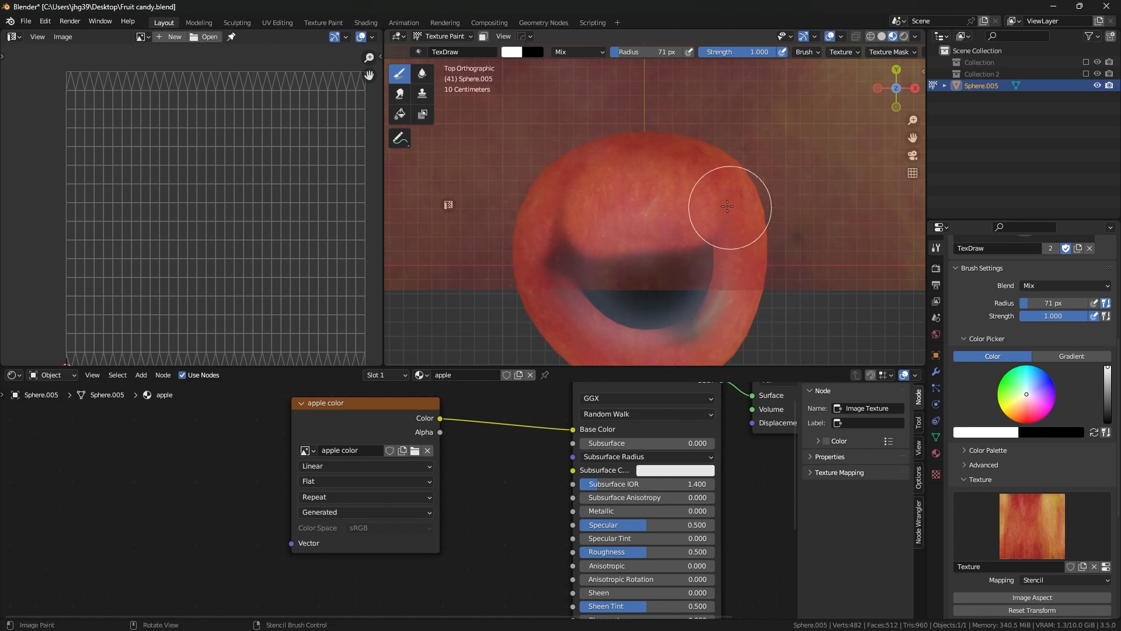
right_click_drag(731, 208, 744, 174)
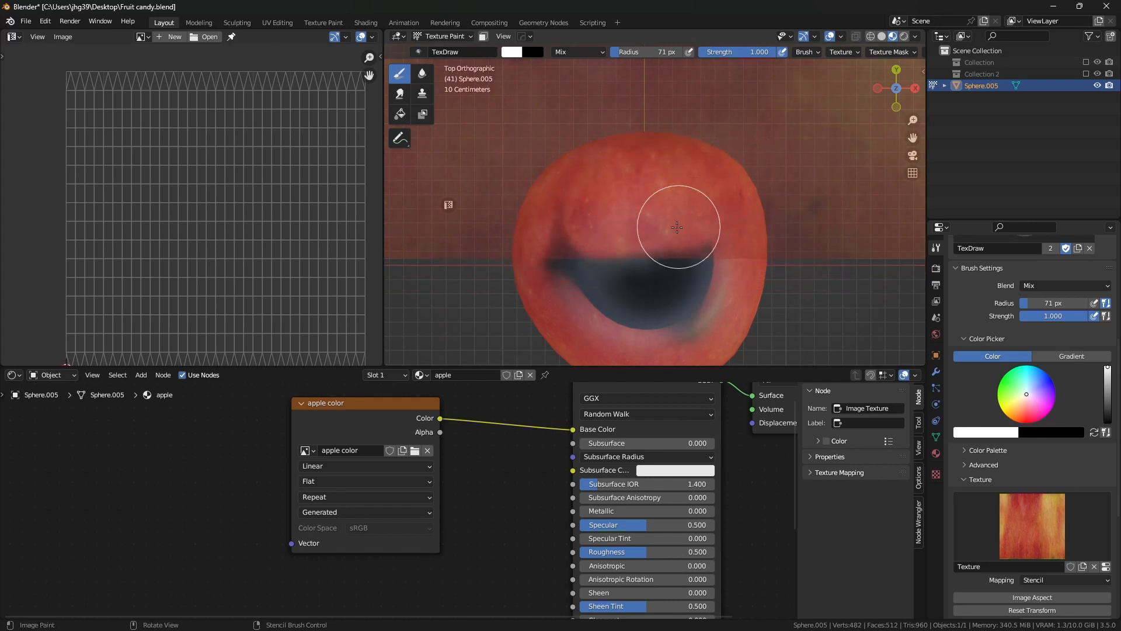
right_click_drag(796, 183, 768, 305, "ctrl")
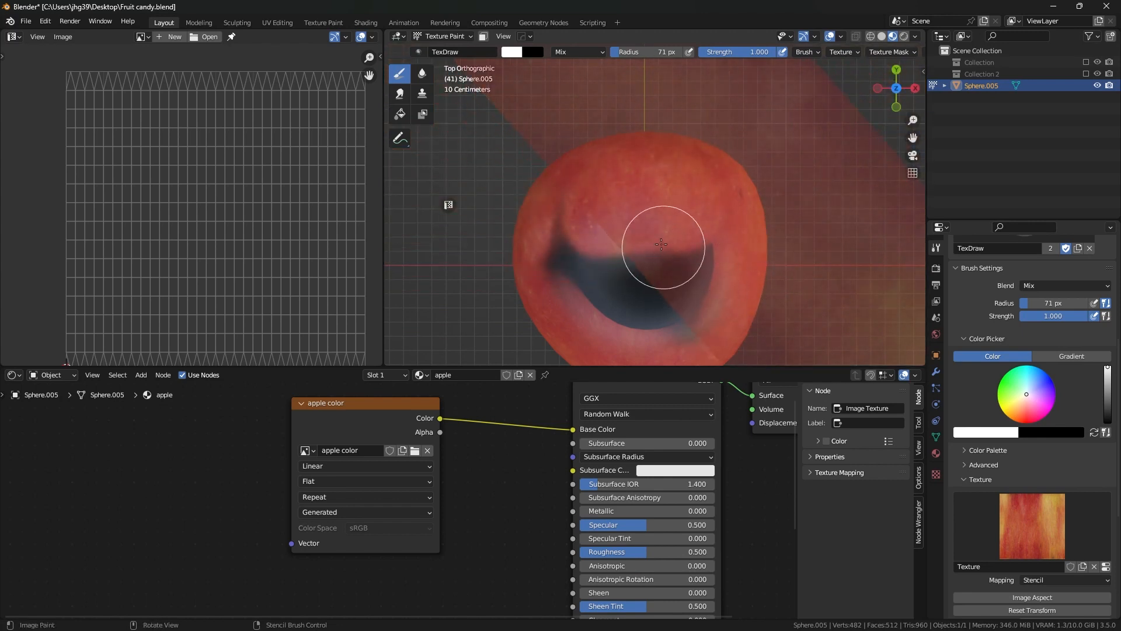
- Display the apple color image in the Image Editor to follow the painted UV texture
left_click(141, 36)
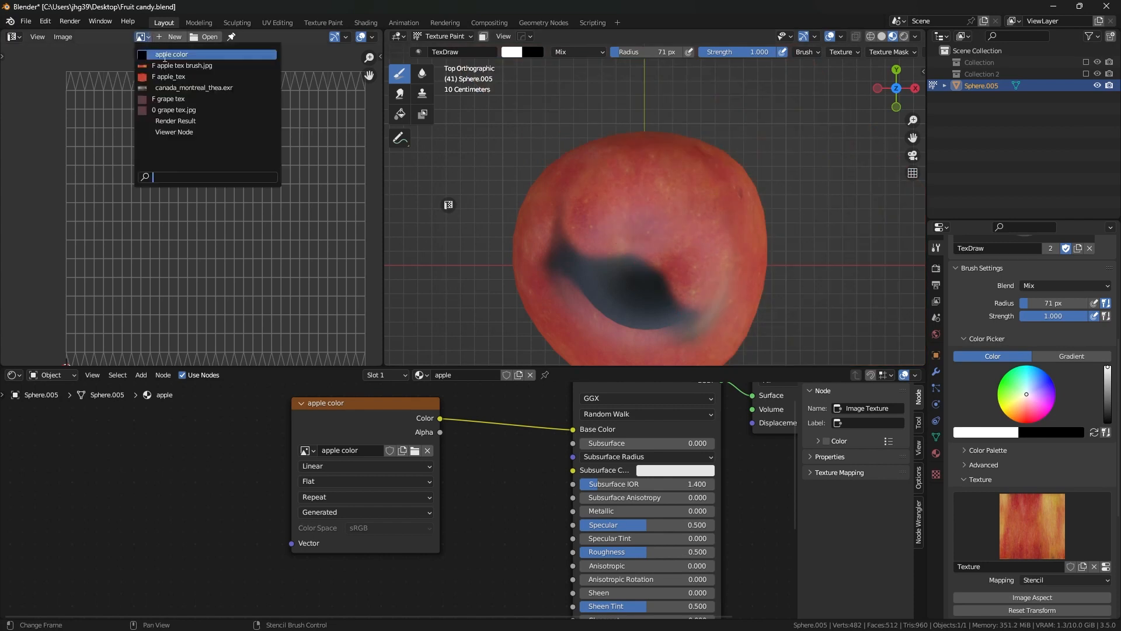
left_click(195, 66)
left_click(116, 39)
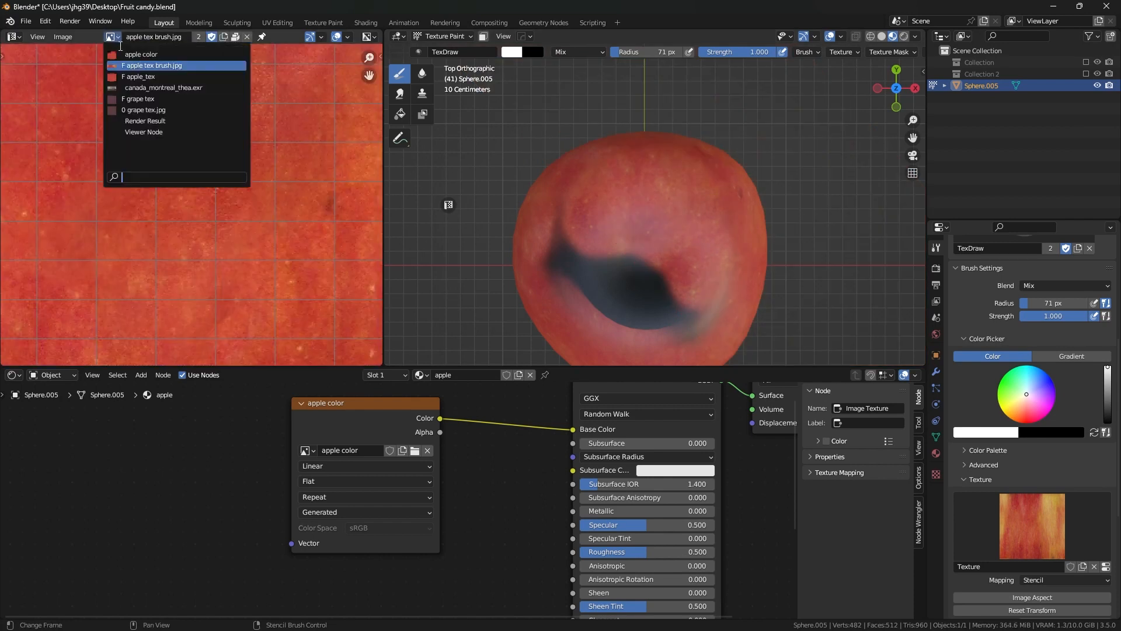
left_click(141, 54)
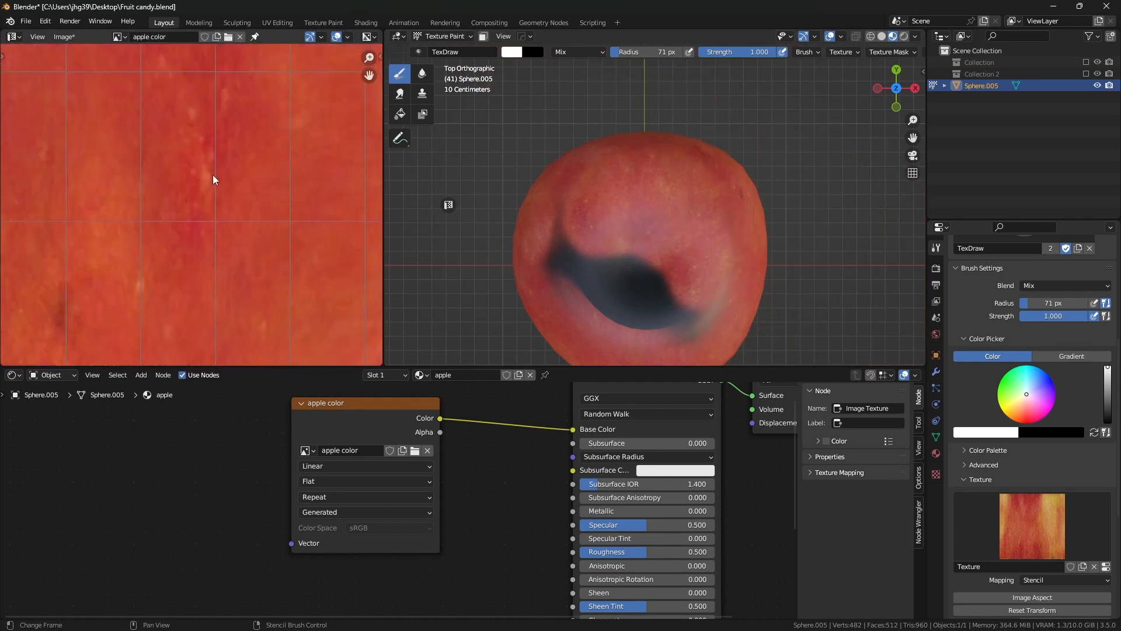
scroll(240, 176, "down", 2)
- Rotate and reposition the stencil to paint apple texture over the remaining dark areas of the top hollow
right_click_drag(762, 293, 641, 125, "ctrl")
mouse_move(689, 151)
left_mouse_down()
mouse_move(768, 255)
mouse_move(713, 250)
mouse_move(628, 307)
mouse_move(694, 279)
left_mouse_up()
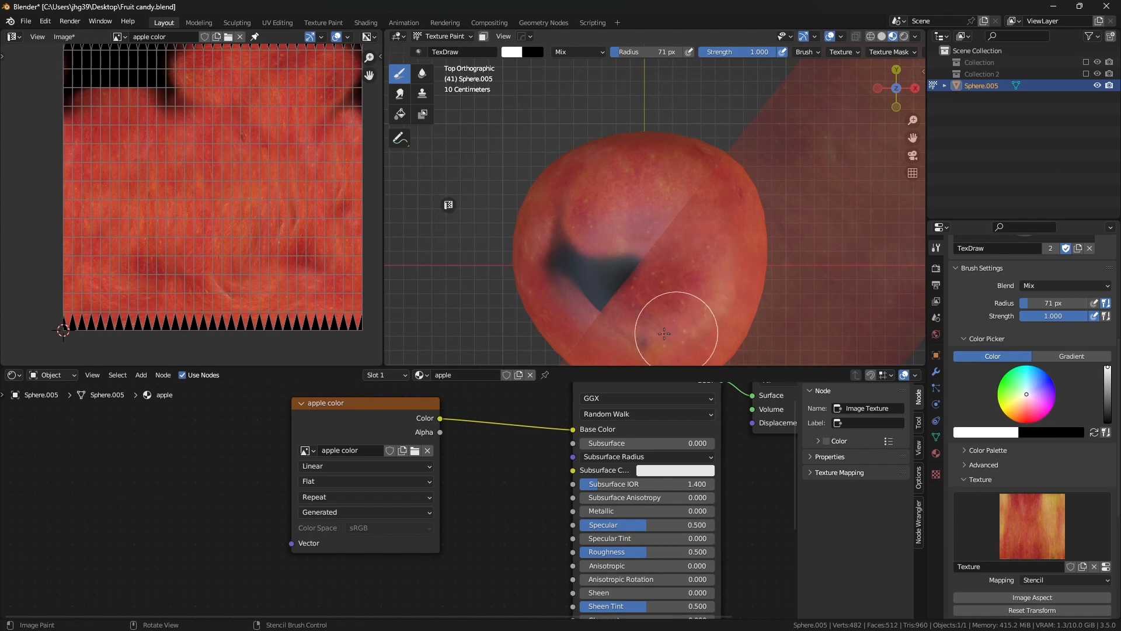
mouse_move(751, 257)
right_mouse_down("ctrl")
mouse_move(721, 325)
mouse_move(776, 325)
mouse_move(626, 343)
mouse_move(656, 350)
mouse_move(651, 325)
mouse_move(663, 412)
mouse_move(614, 251)
mouse_move(617, 200)
mouse_move(578, 207)
right_mouse_up("ctrl")
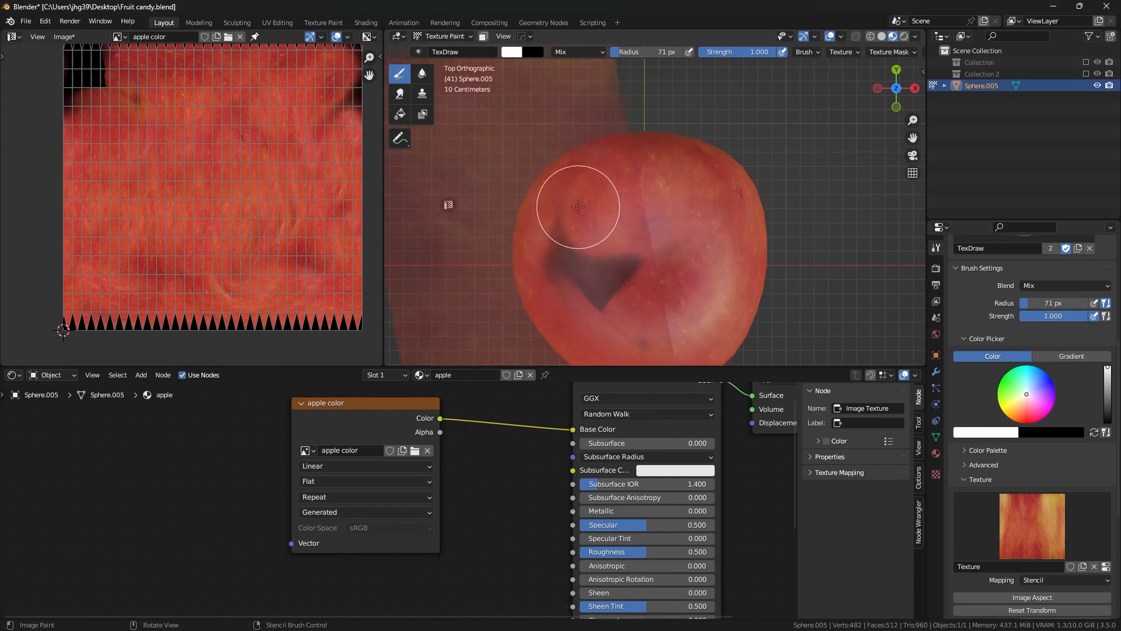
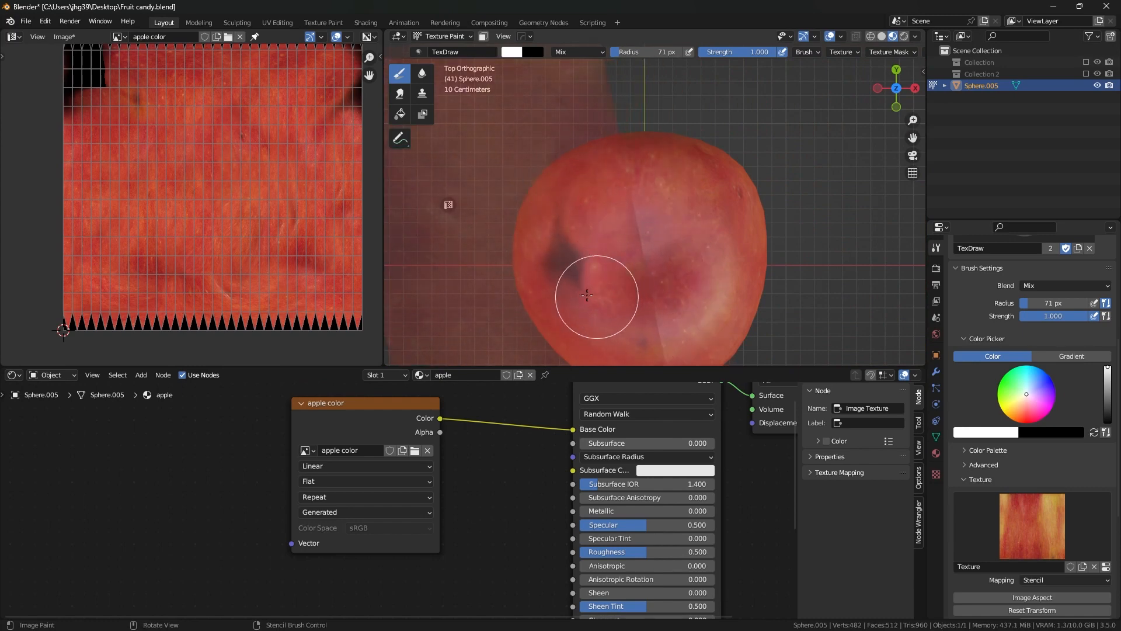
left_click_drag(587, 295, 561, 234)
left_click_drag(589, 302, 634, 275)
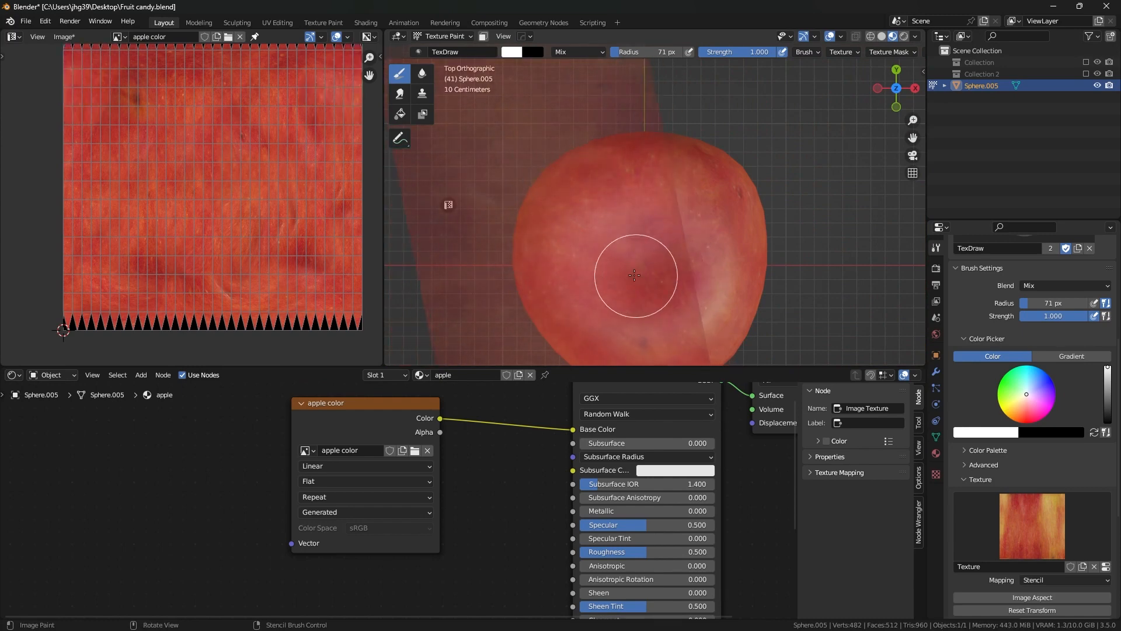
scroll(649, 261, "down", 3)
key("grave")
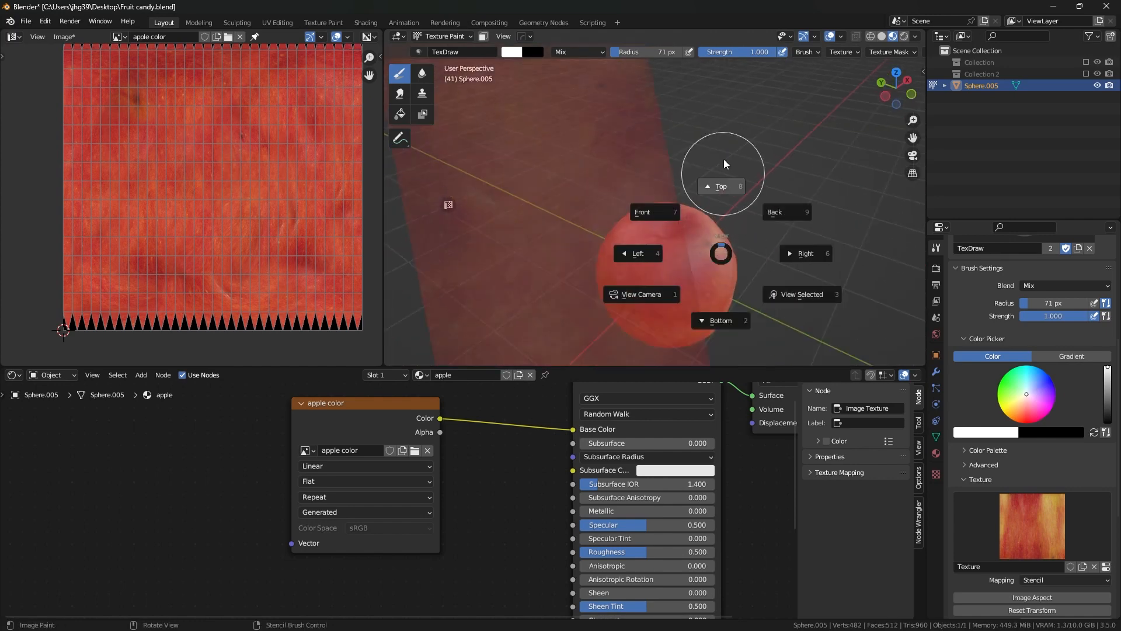
left_click(721, 181)
scroll(674, 297, "up", 3)
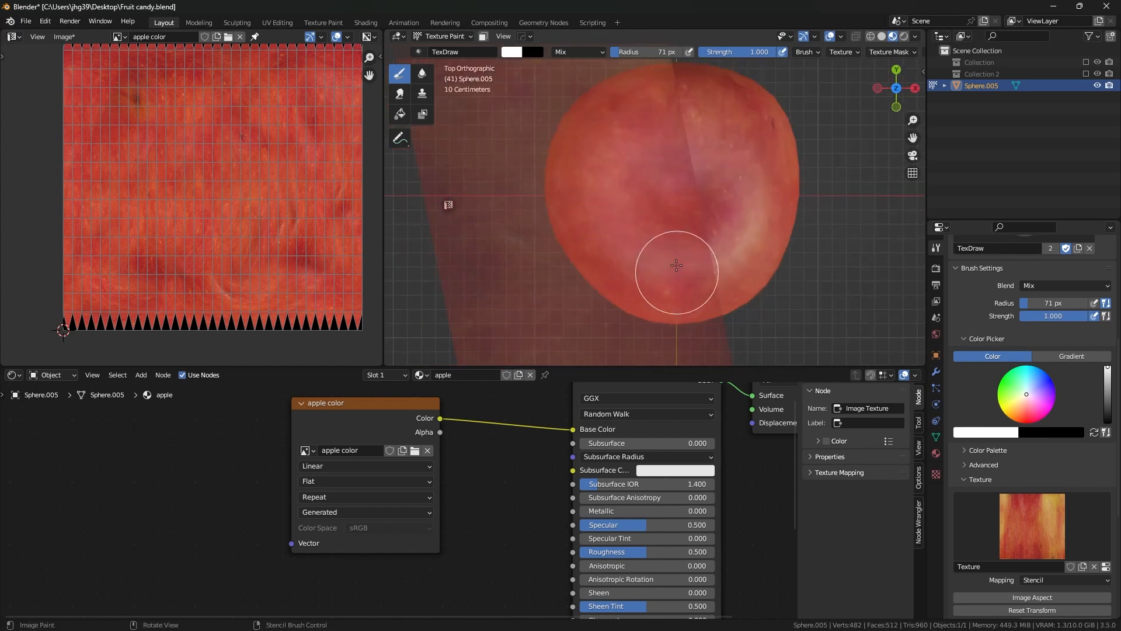
- Paint both halves of the fruit's underside from the bottom view, moving and rotating the apple stencil between strokes
mouse_move(676, 285)
middle_mouse_down()
mouse_move(643, 243)
mouse_move(737, 46)
mouse_move(706, 275)
mouse_move(681, 167)
mouse_move(696, 214)
mouse_move(720, 155)
middle_mouse_up()
scroll(681, 168, "down", 2)
scroll(685, 211, "up", 3)
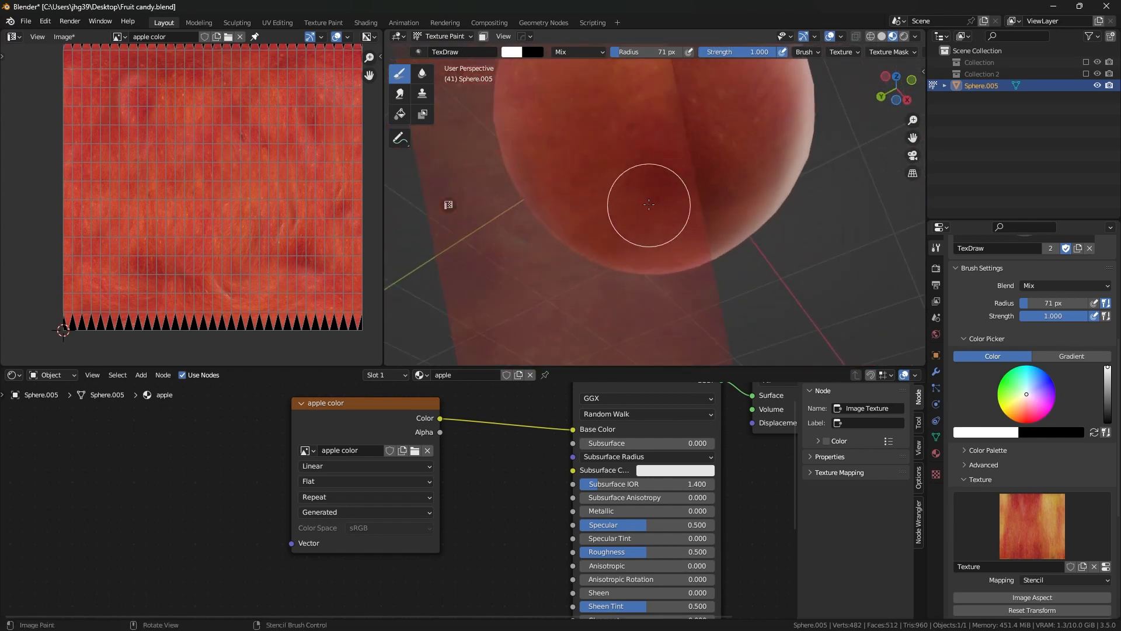
middle_click_drag(647, 204, 605, 239)
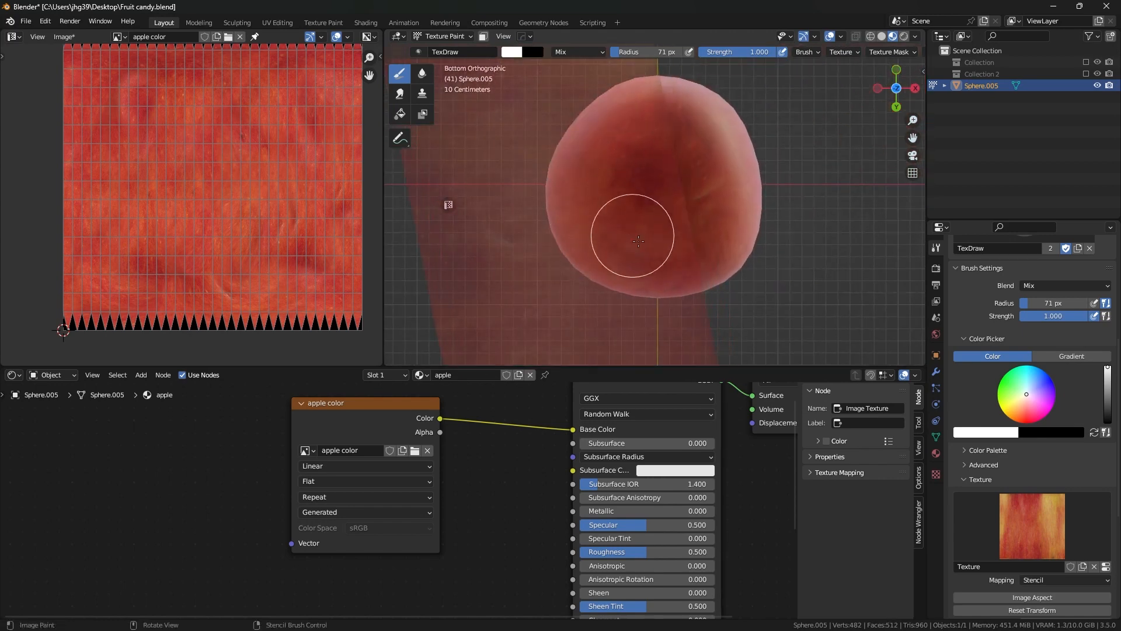
right_click_drag(636, 199, 756, 195)
mouse_move(661, 176)
right_mouse_down()
mouse_move(698, 181)
mouse_move(843, 150)
mouse_move(891, 212)
mouse_move(775, 233)
mouse_move(713, 225)
right_mouse_up()
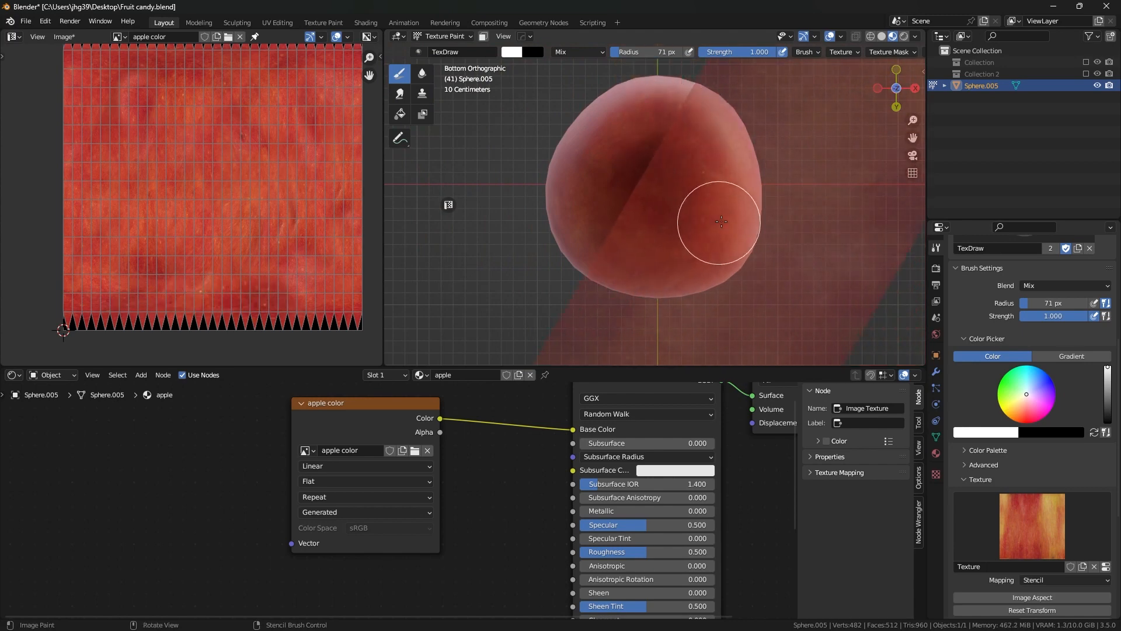
mouse_move(682, 185)
right_mouse_down("ctrl")
mouse_move(713, 187)
mouse_move(671, 137)
mouse_move(780, 205)
mouse_move(575, 62)
mouse_move(595, 80)
right_mouse_up("ctrl")
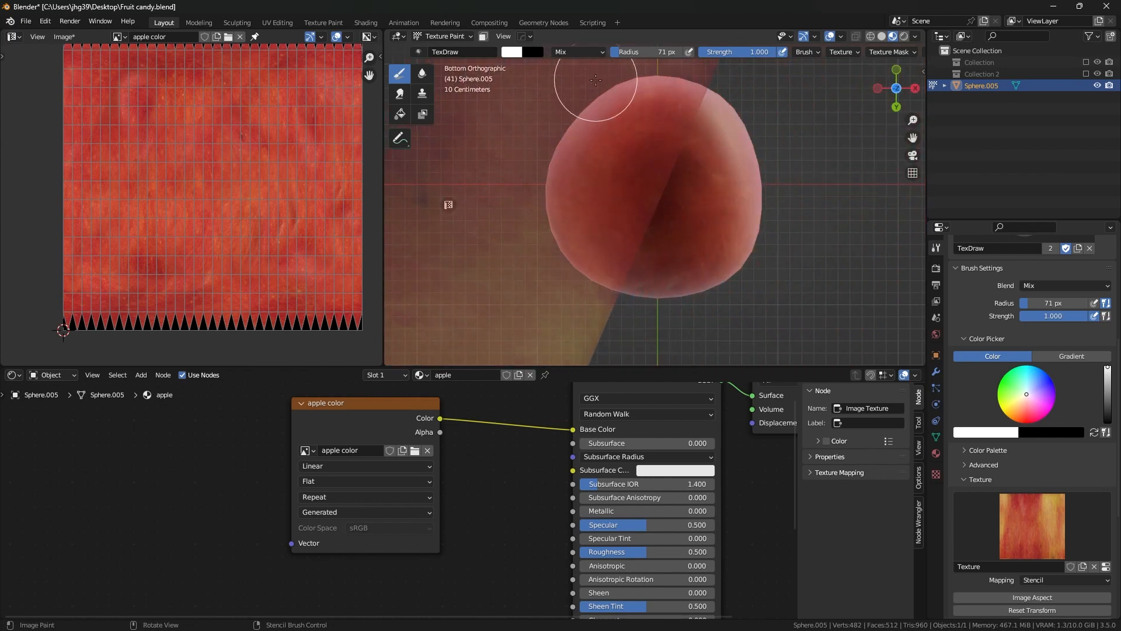
right_click_drag(601, 138, 676, 156, "ctrl")
- Switch the painted fruit from Texture Paint to Object Mode and frame it in the front view
mouse_move(676, 156)
middle_mouse_down()
mouse_move(639, 163)
mouse_move(706, 250)
mouse_move(778, 237)
mouse_move(717, 219)
mouse_move(747, 179)
middle_mouse_up()
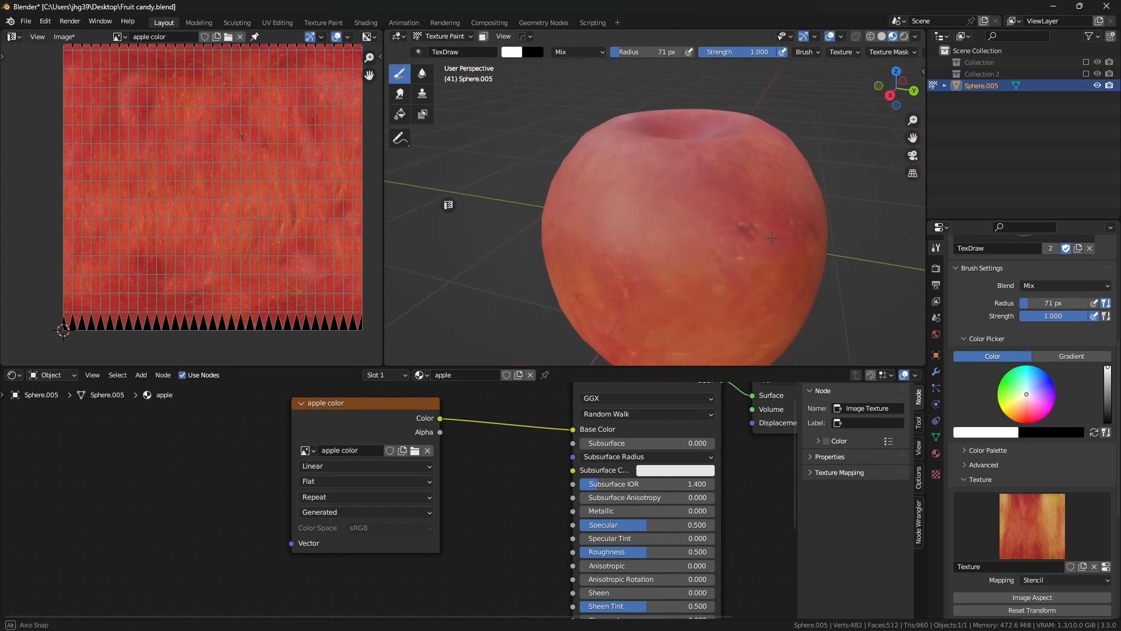
key("KP_1")
middle_click_drag(799, 210, 716, 208, "shift")
key("ctrl+Tab")
left_click(574, 191)
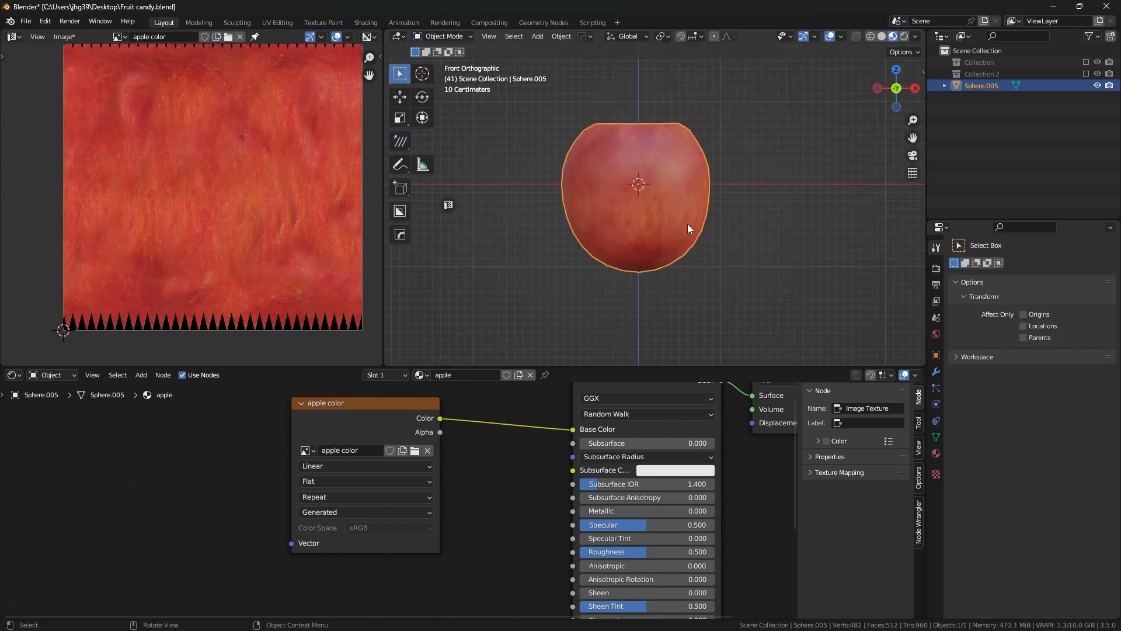
scroll(683, 221, "up", 1)
middle_click_drag(647, 187, 645, 216, "shift")
- Add a ColorRamp node and connect the apple color texture's Color output to its Fac input
left_click_drag(402, 418, 216, 438)
key("shift+a")
type("colo")
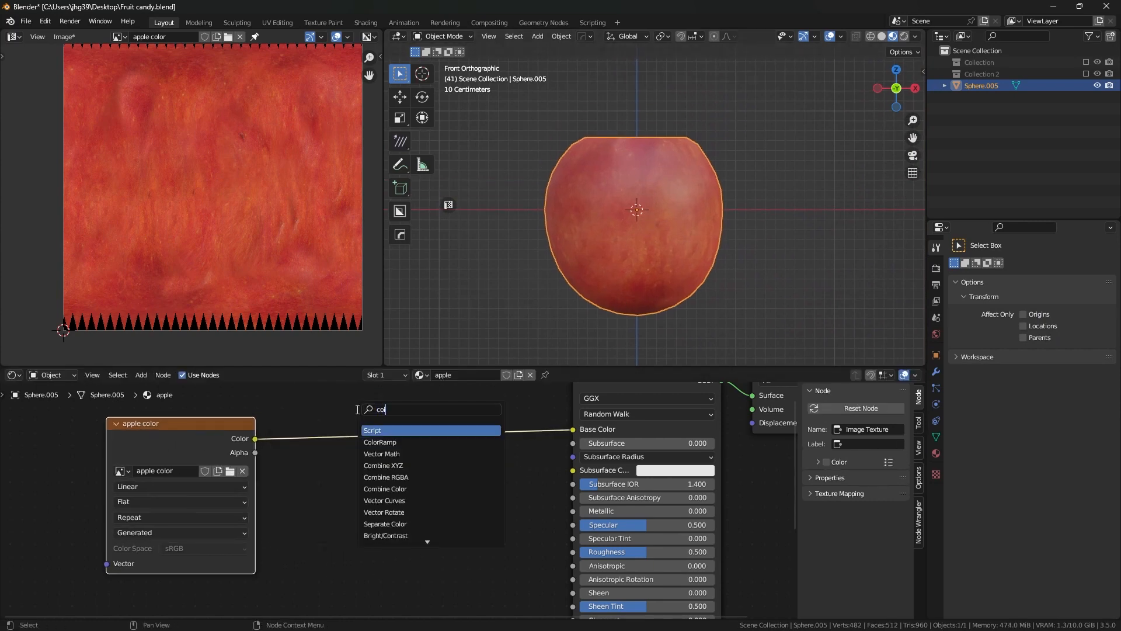
key("Return")
left_click(322, 492)
left_click_drag(255, 438, 316, 573)
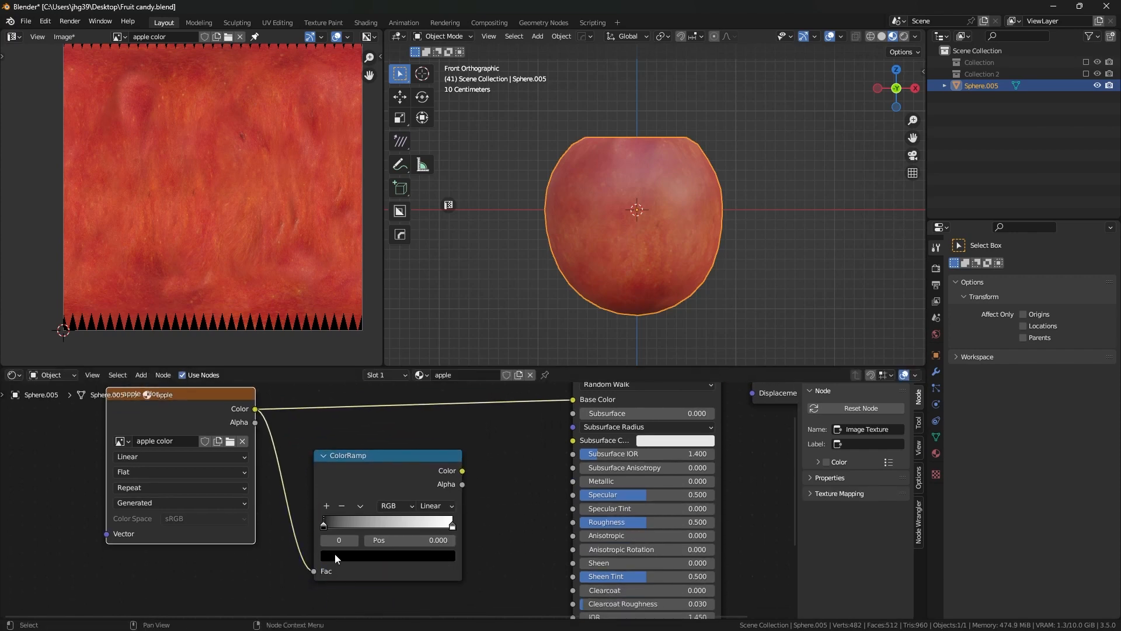
- Preview the ColorRamp on the fruit, connect its Color to the Principled BSDF's Roughness, and restore the full shader output
left_click(416, 458, "ctrl+shift")
scroll(626, 286, "up", 5)
left_click_drag(461, 471, 573, 524)
middle_click_drag(633, 442, 598, 516)
left_click(629, 428, "ctrl+shift")
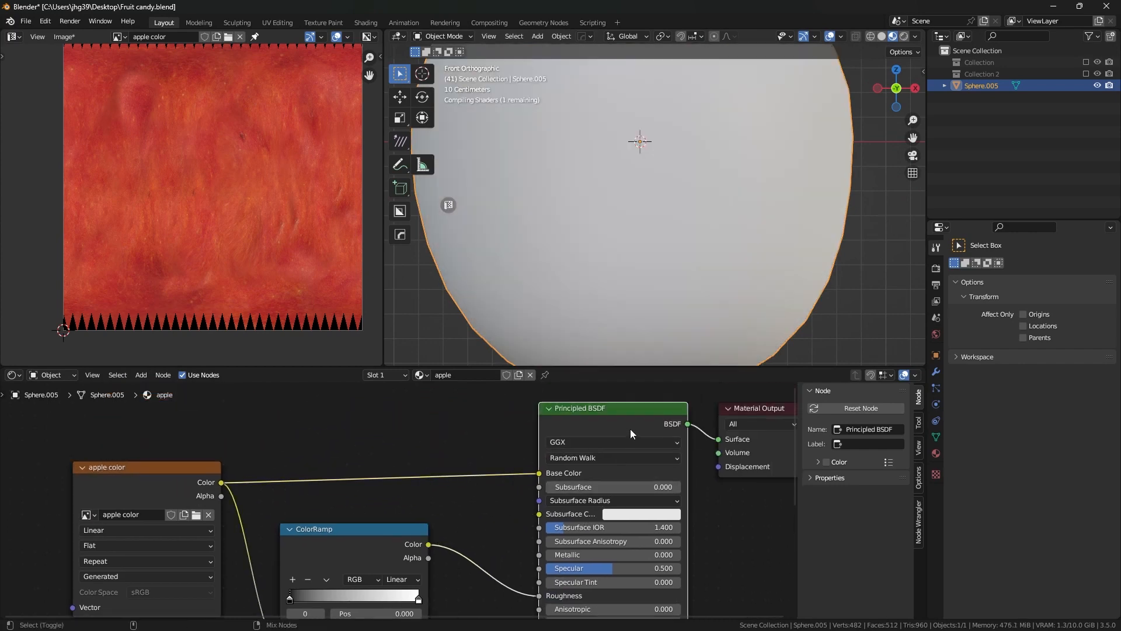
- Lighten the roughness ColorRamp's black stop to a mid gray
scroll(610, 221, "down", 2)
left_click_drag(362, 548, 343, 531)
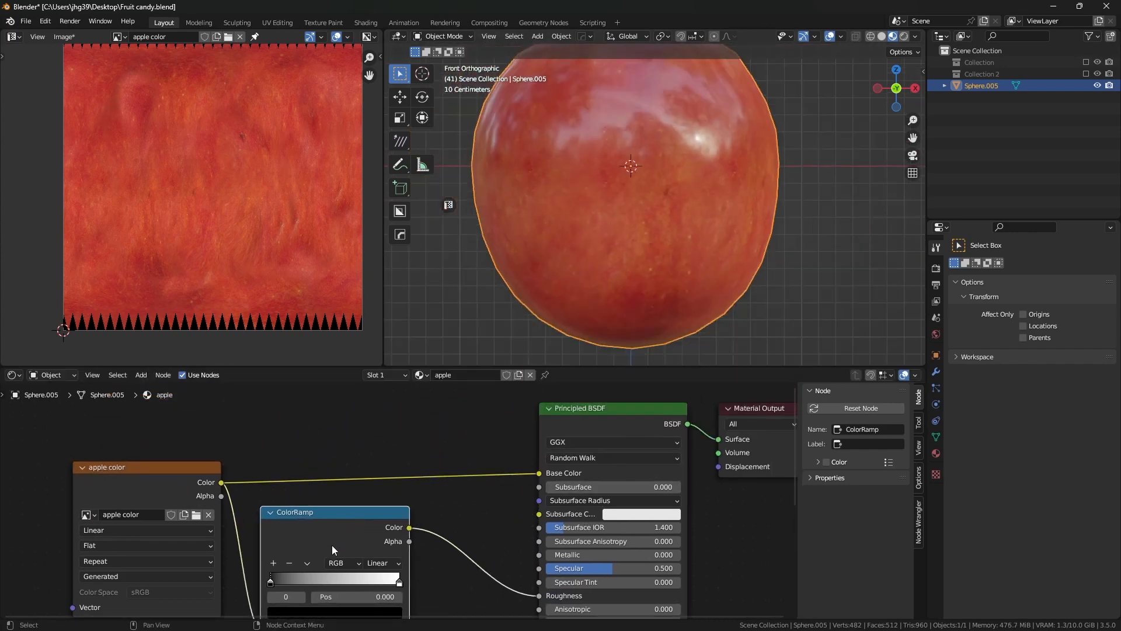
middle_click_drag(347, 573, 430, 518)
scroll(472, 543, "up", 2)
left_click(486, 526)
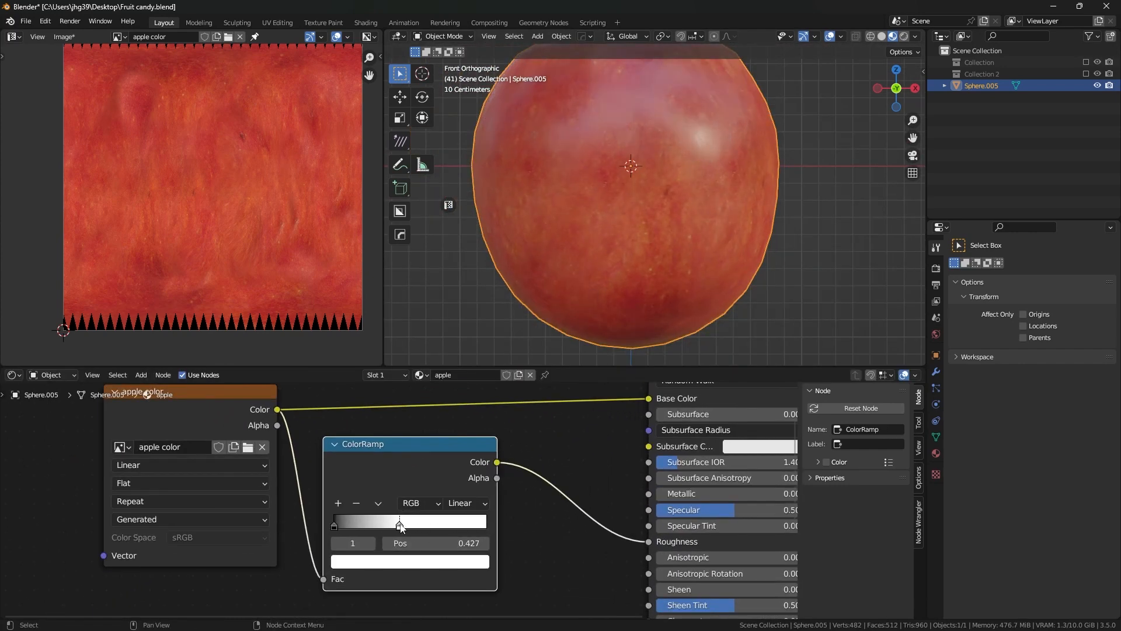
left_click(482, 564)
left_click(331, 524)
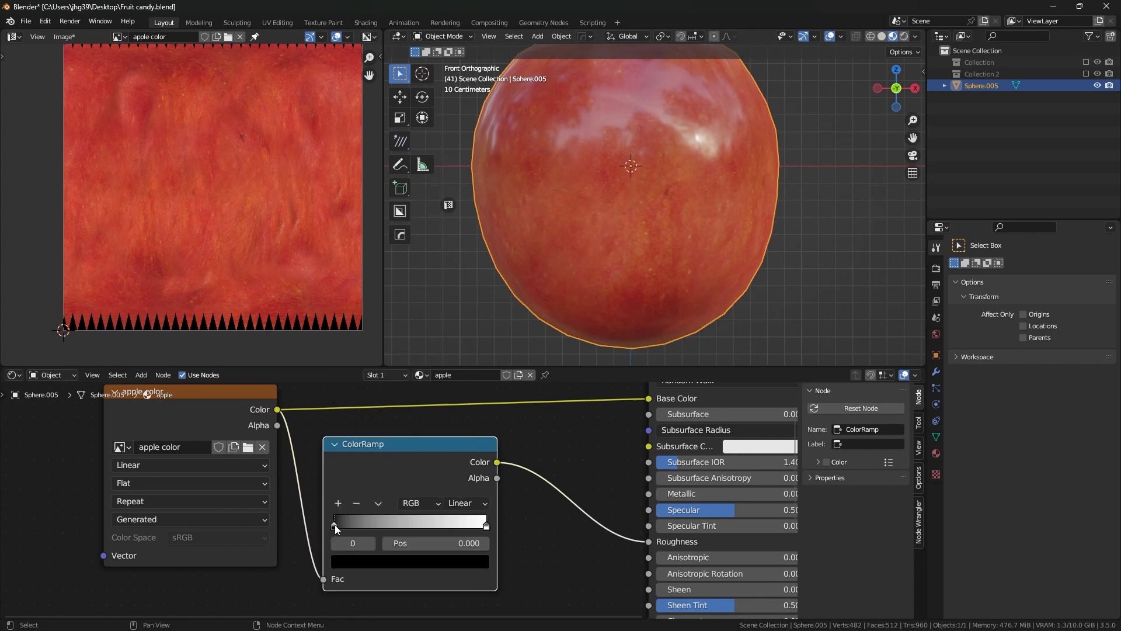
left_click(444, 562)
left_click_drag(456, 459, 455, 417)
- Duplicate the ColorRamp with its apple color link and place the copy below the original
scroll(499, 534, "down", 4)
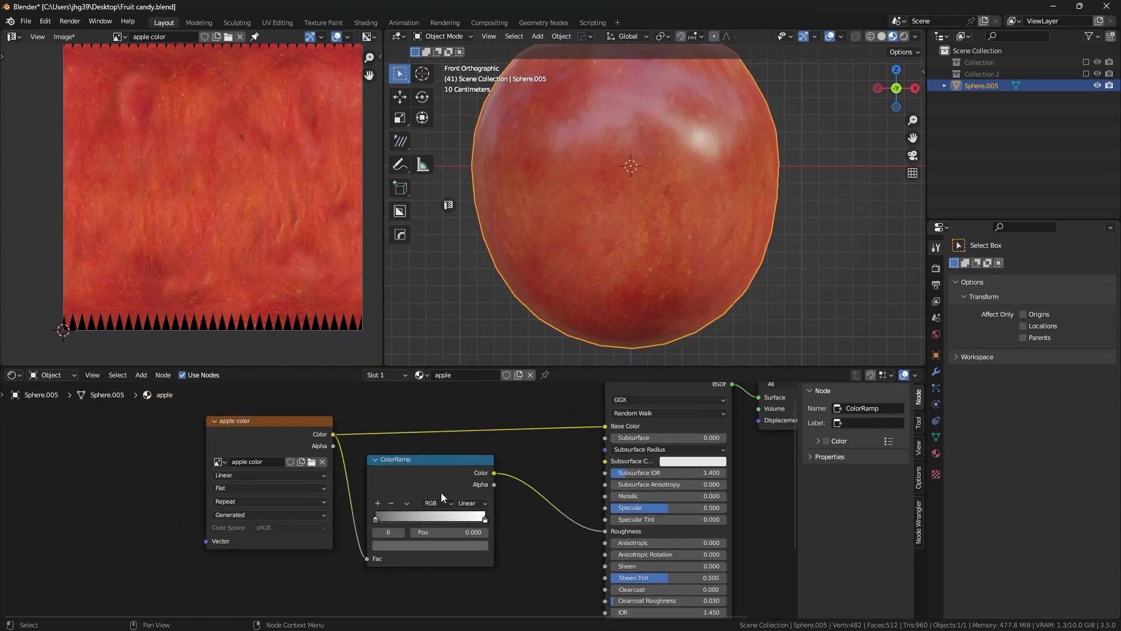
middle_click_drag(441, 491, 517, 406)
key("ctrl+shift+d")
left_click(507, 541)
- Add a Bump node, connecting the duplicated ColorRamp's Color to Height and its Normal output to the Principled BSDF's Normal
middle_click_drag(594, 528, 462, 482)
scroll(463, 482, "up", 3)
key("shift+a")
left_click(465, 478)
type("bump")
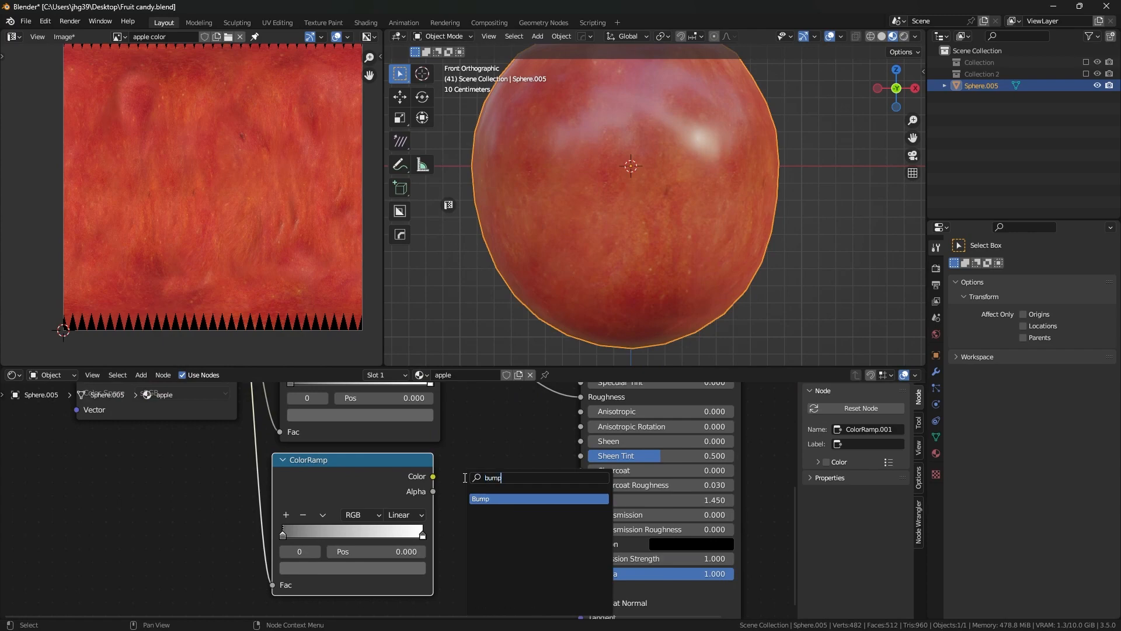
key("Return")
left_click(450, 483)
left_click_drag(433, 476, 453, 514)
left_click_drag(466, 556, 464, 553)
left_click_drag(553, 489, 581, 588)
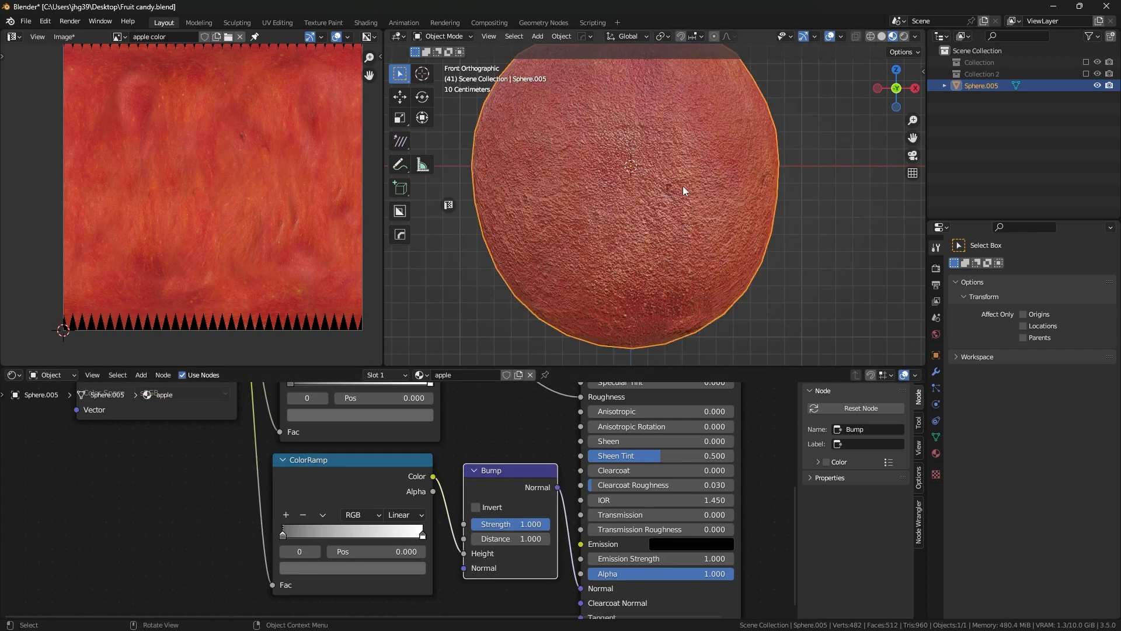
- Set the Bump strength to 0.117 and move the duplicated ColorRamp's gray stop to position 0.877
scroll(664, 271, "up", 5)
left_click_drag(527, 525, 453, 525)
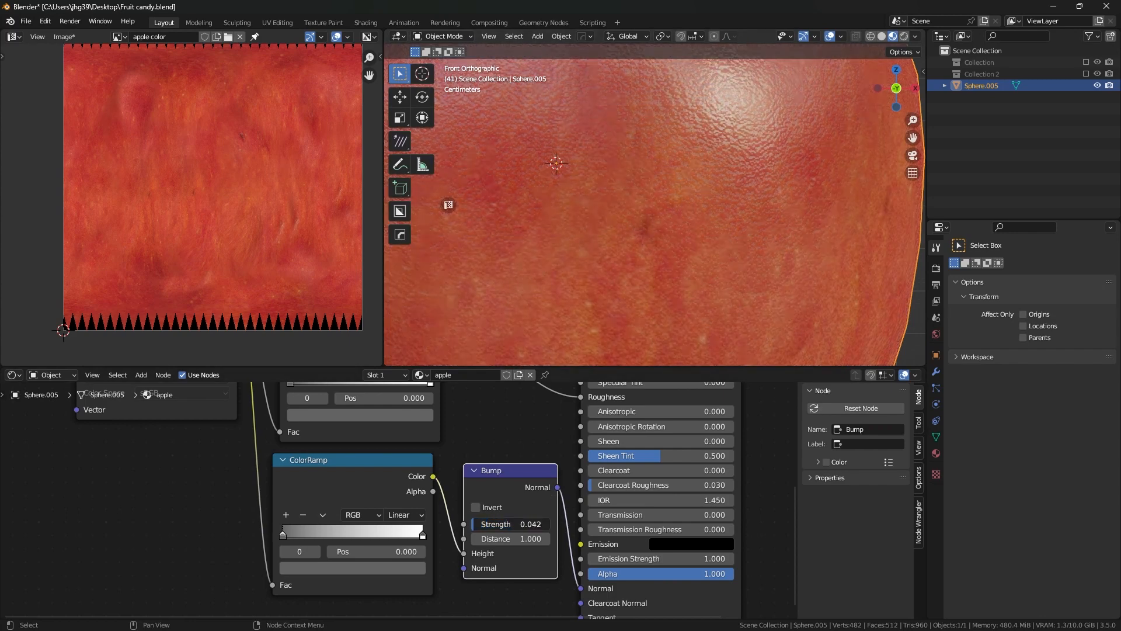
left_click(420, 533)
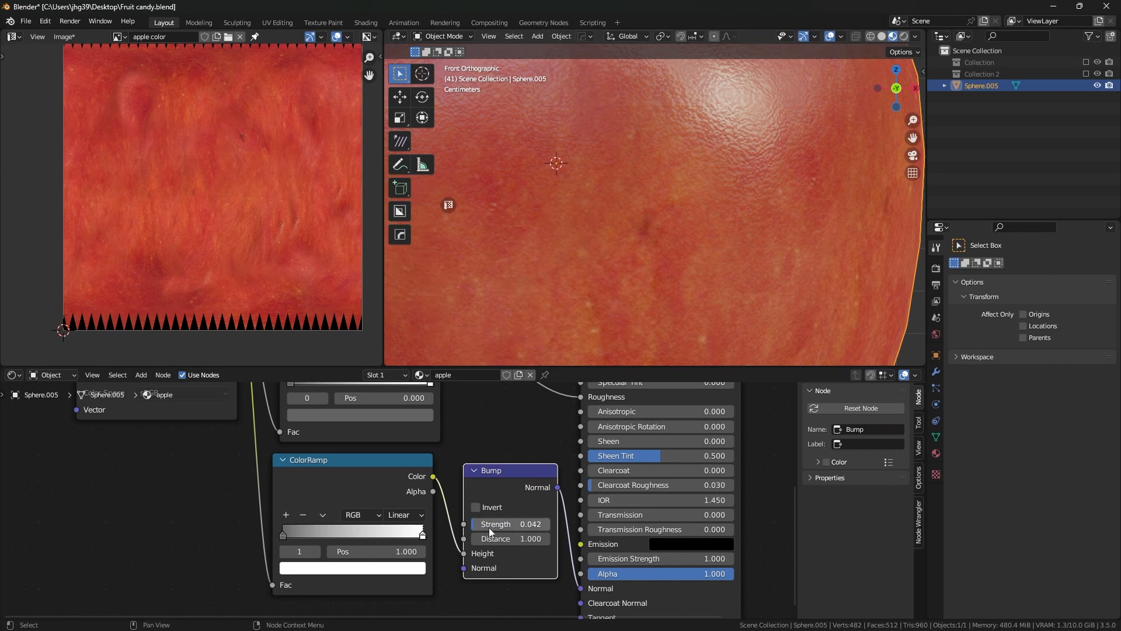
left_click_drag(503, 525, 508, 525)
left_click_drag(285, 532, 414, 533)
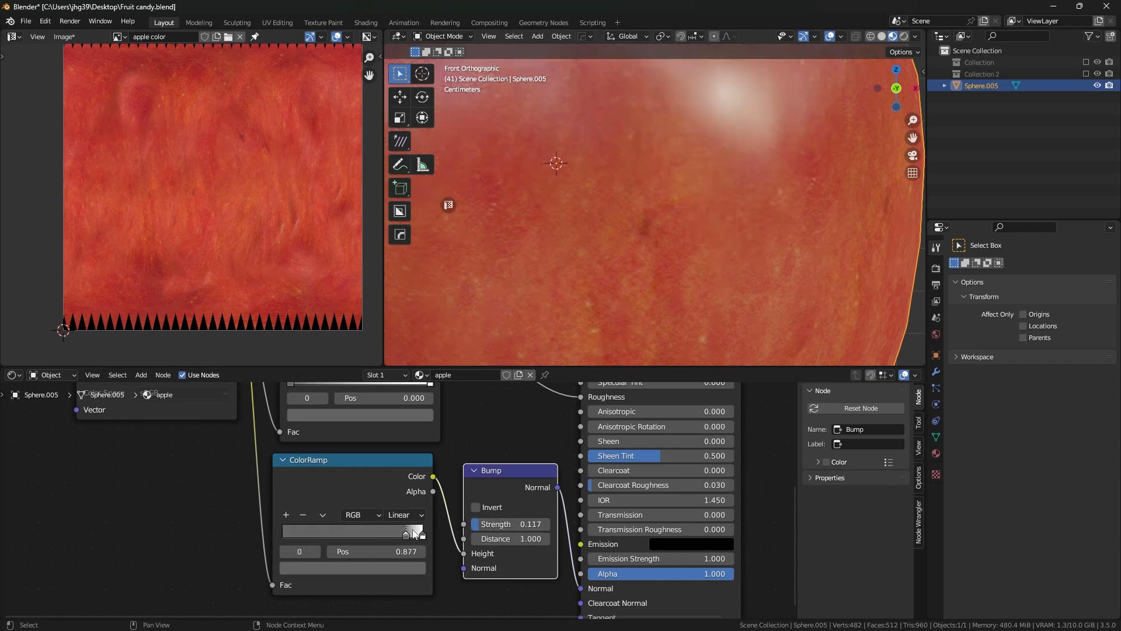
- Move the lower ColorRamp's gray stop to position 0.000 and set the Bump strength to 0.025
mouse_move(342, 534)
left_mouse_down()
mouse_move(279, 535)
mouse_move(303, 539)
mouse_move(268, 548)
left_mouse_up()
left_click_drag(496, 523, 467, 523)
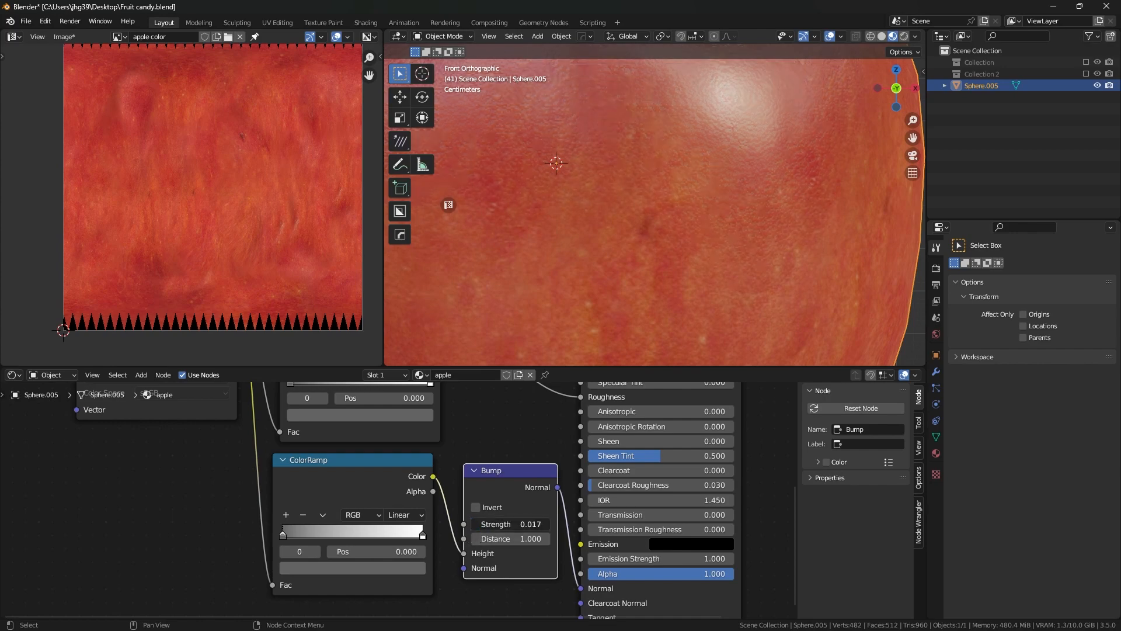
scroll(740, 219, "down", 7)
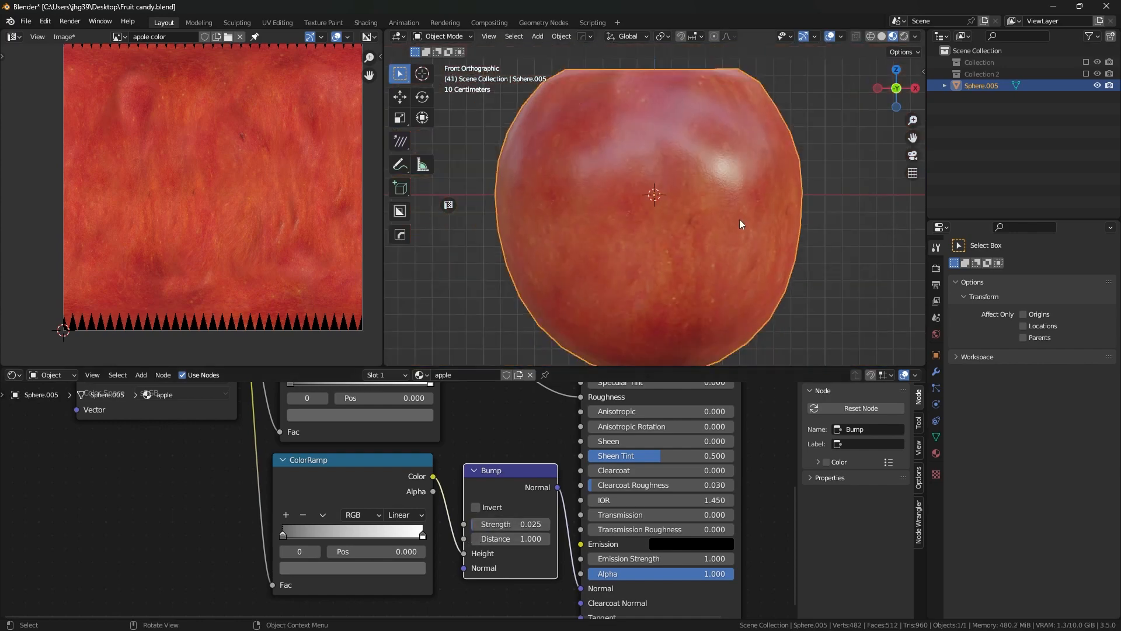
- Rotate the apple 180° about the global Y axis
scroll(710, 244, "down", 4)
scroll(793, 202, "up", 1)
left_click(793, 202)
scroll(727, 210, "down", 2)
middle_click_drag(727, 210, 668, 250, "shift")
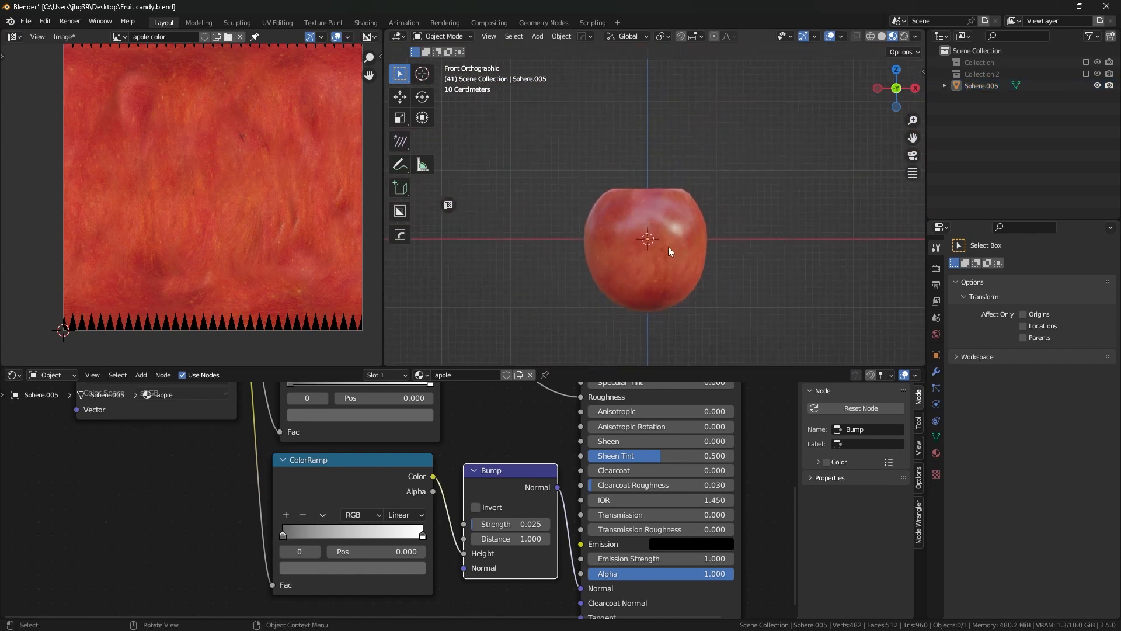
left_click(668, 250)
key("r")
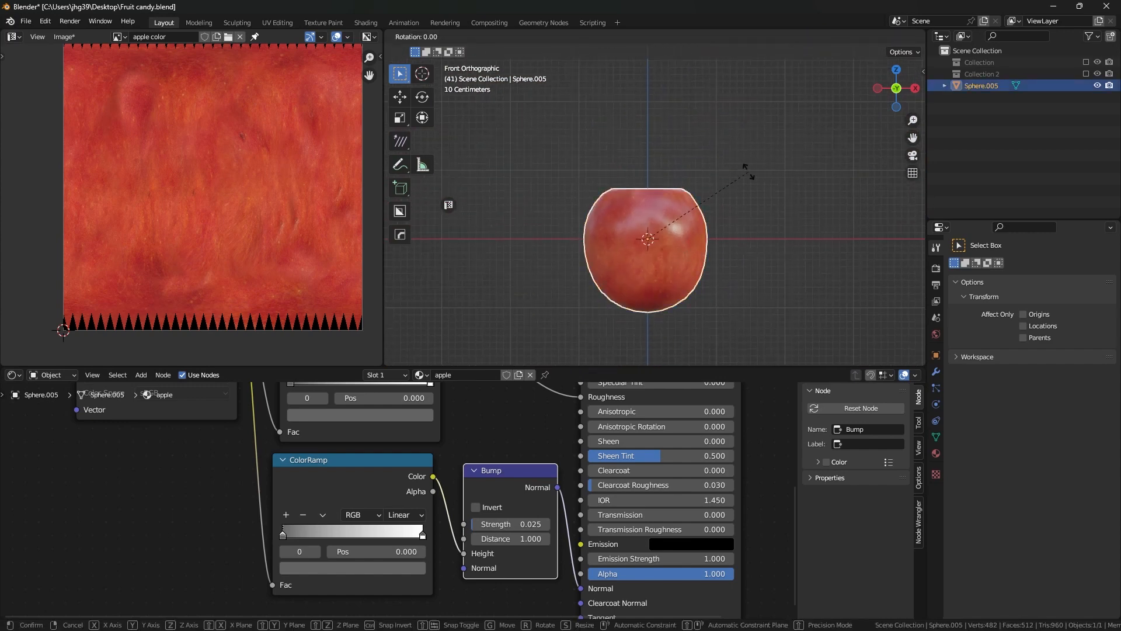
type("y")
type("180")
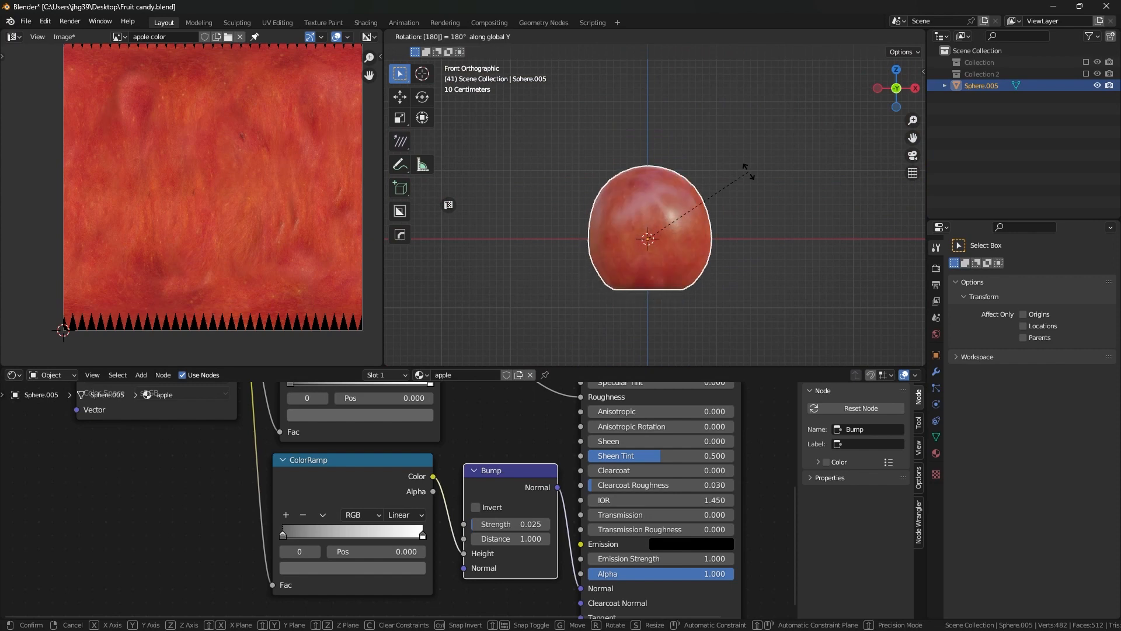
key("Return")
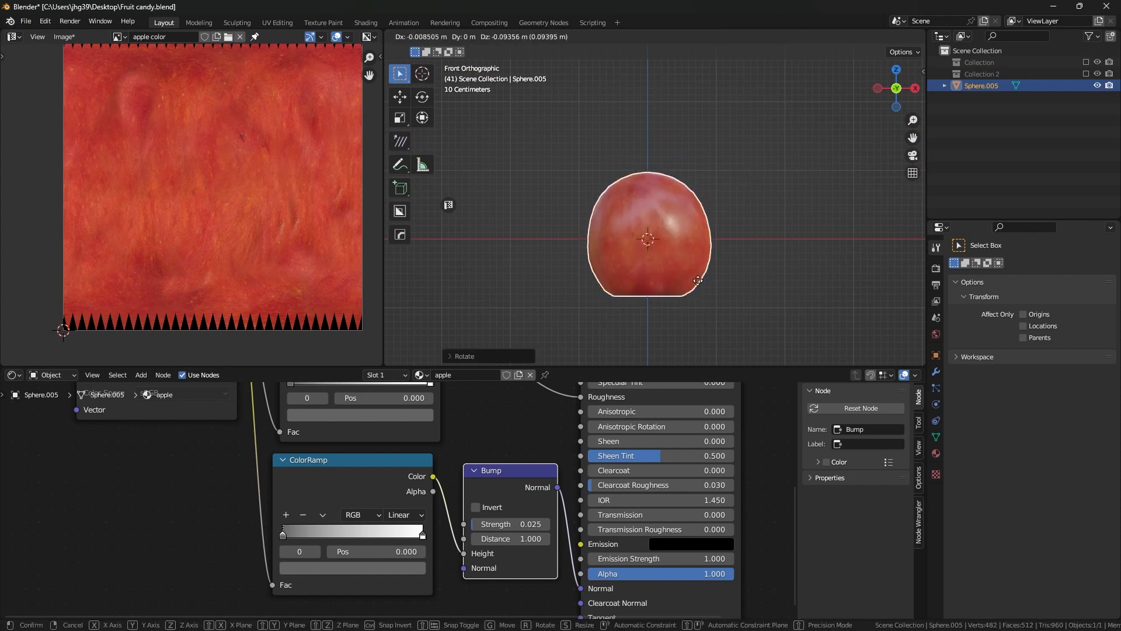
- Duplicate the apple straight up along Z onto the first one and rotate the copy about 36° around its local Z
key("shift+d")
key("z")
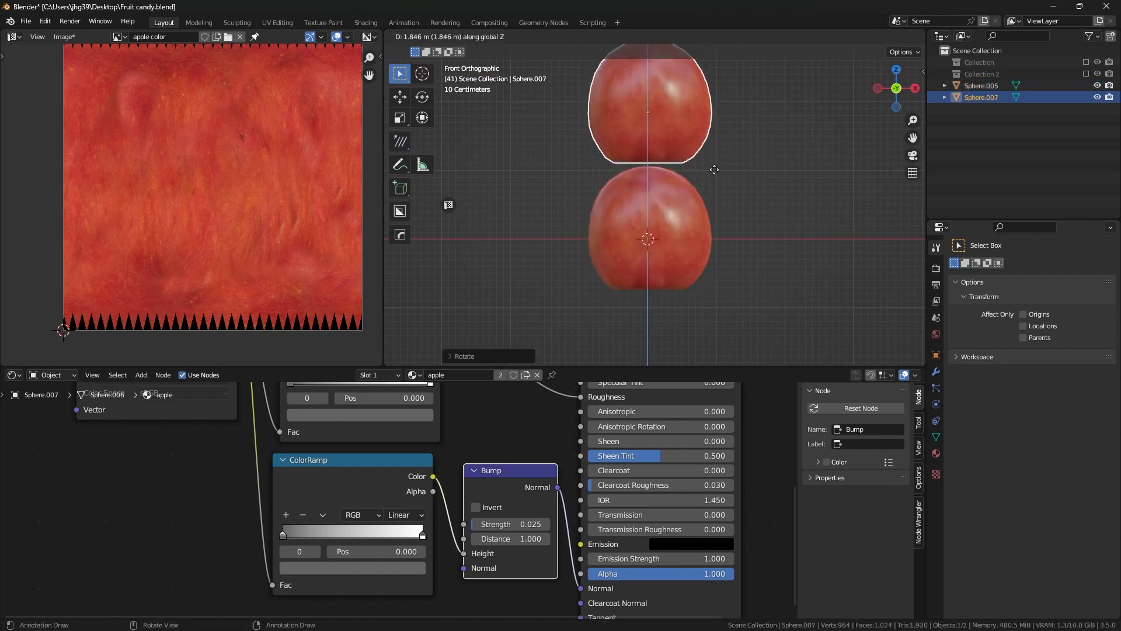
key("Return")
key("r")
key("z")
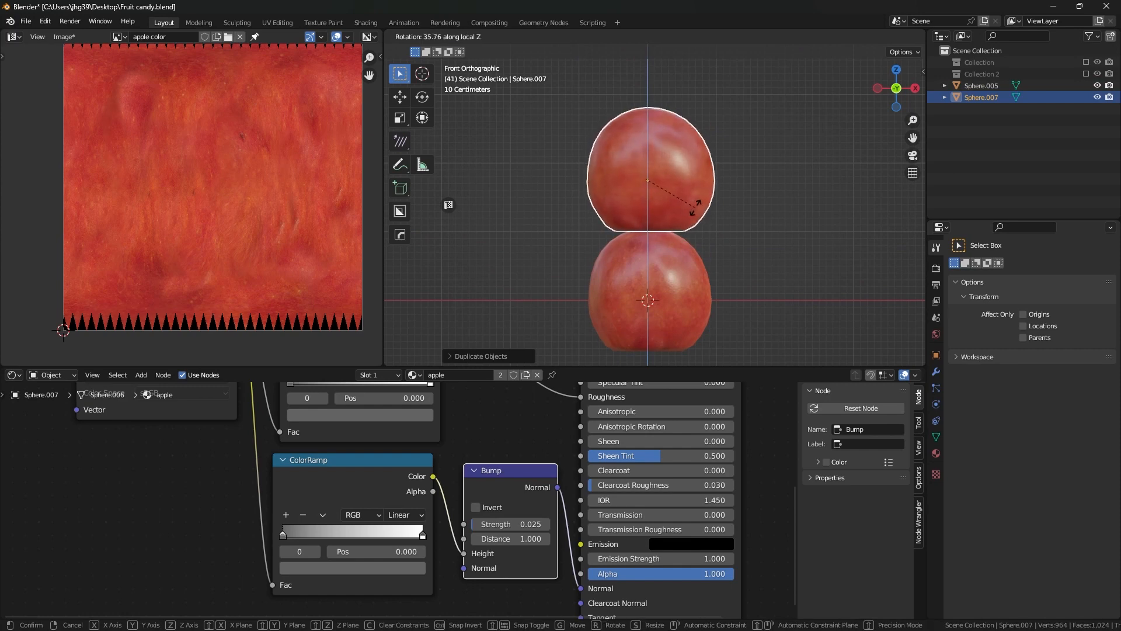
left_click(701, 209)
- Stack a third apple by duplicating the upper one about 1.79 m along Z and rotating it about 140° around its local Z
key("shift+d")
key("z")
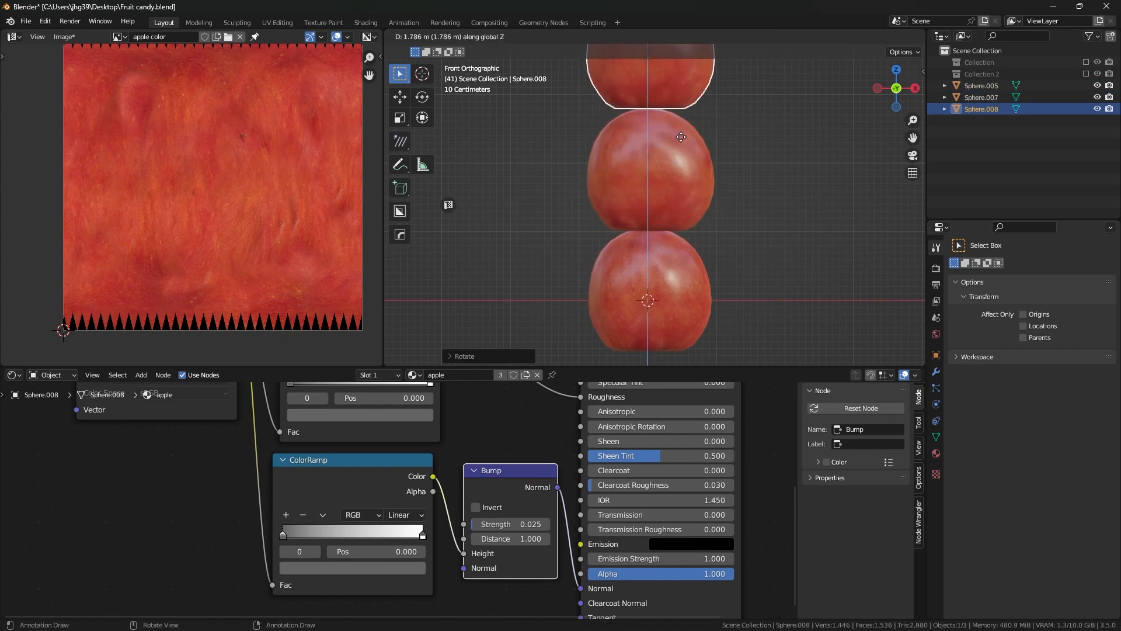
left_click(681, 137)
middle_click_drag(681, 136, 678, 184, "shift")
key("r")
key("z")
key("z")
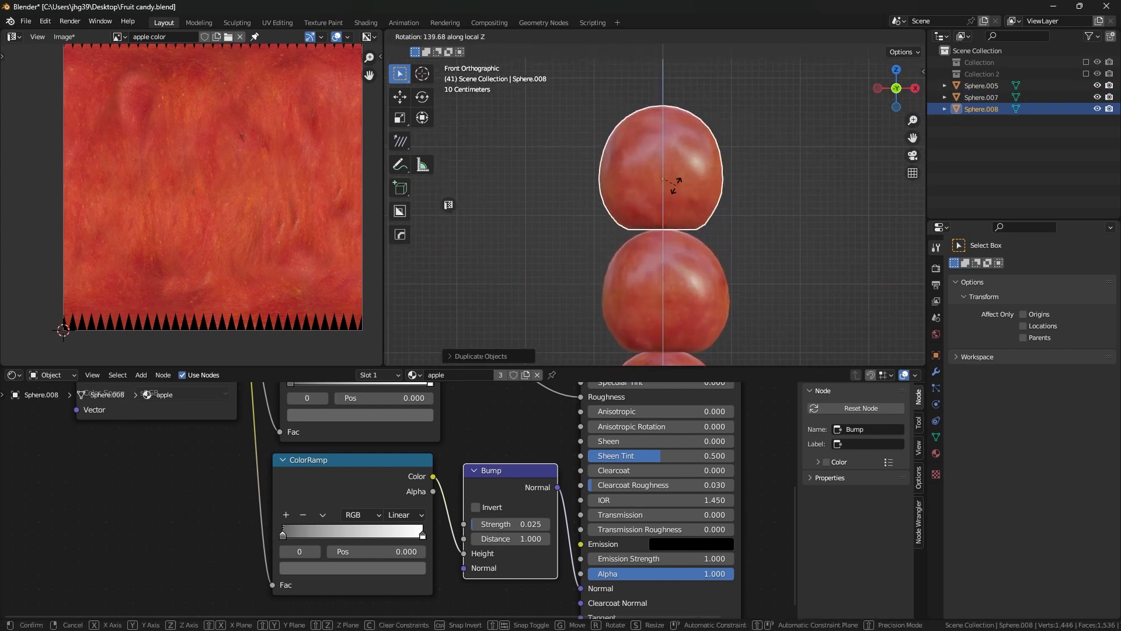
left_click(668, 192)
scroll(672, 202, "down", 2)
middle_click_drag(689, 231, 673, 154, "shift")
scroll(674, 207, "down", 1)
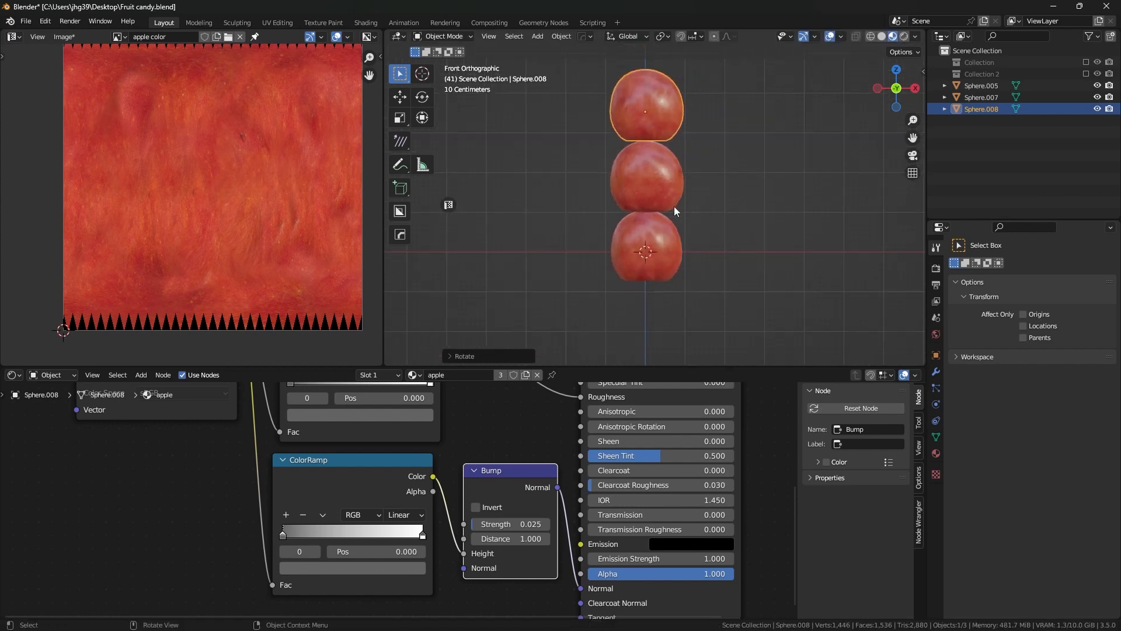
- Show Collection 2 and duplicate its skewer stick in place
left_click(1085, 74)
scroll(701, 251, "down", 1)
middle_click_drag(701, 251, 699, 224, "shift")
left_click(590, 325)
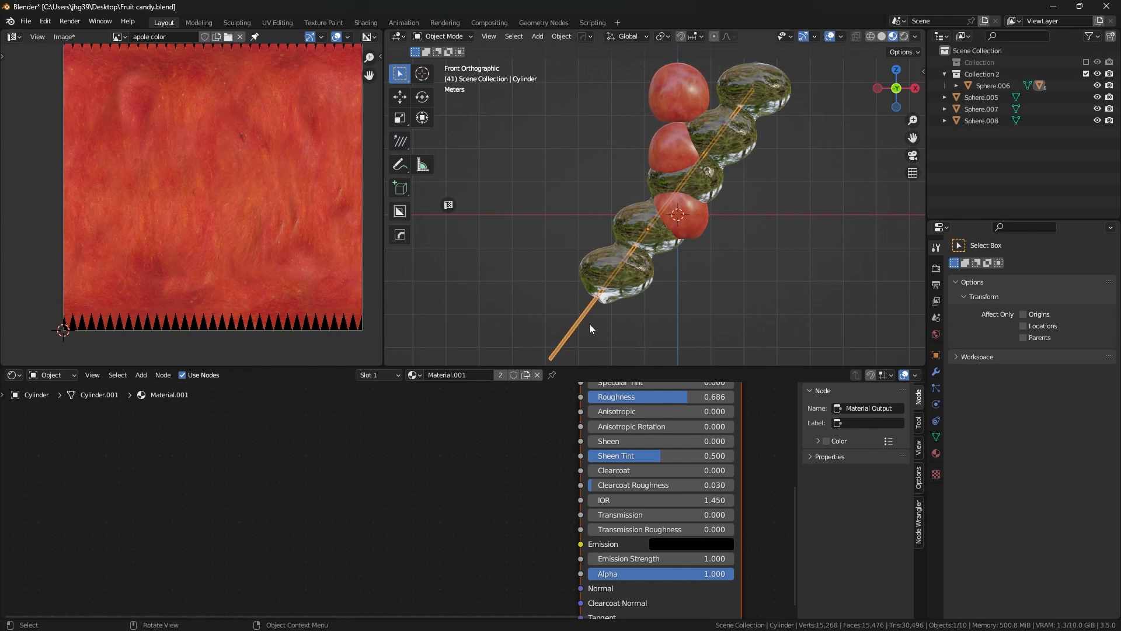
key("shift+d")
right_click(698, 292)
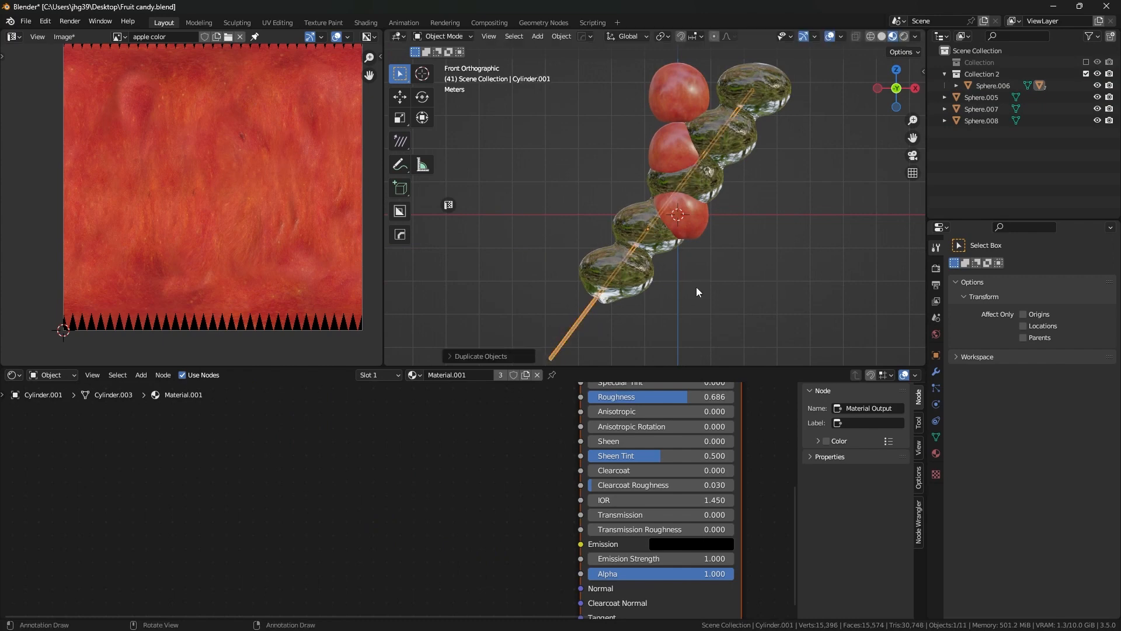
- Clear the duplicated stick's parent without keeping its transformation, so it stands upright through the apples
key("alt+p")
left_click(670, 242)
key("alt+p")
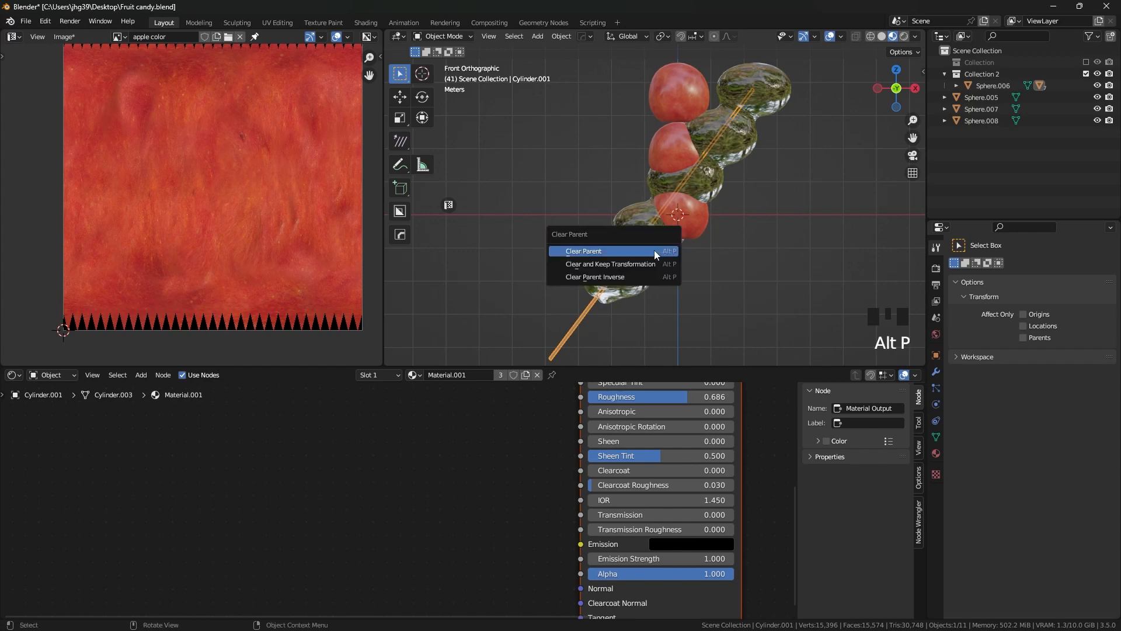
left_click(654, 250)
- Move the duplicated stick out of Collection 2 into the Scene Collection and exclude Collection 2 from the view layer
left_click(702, 232)
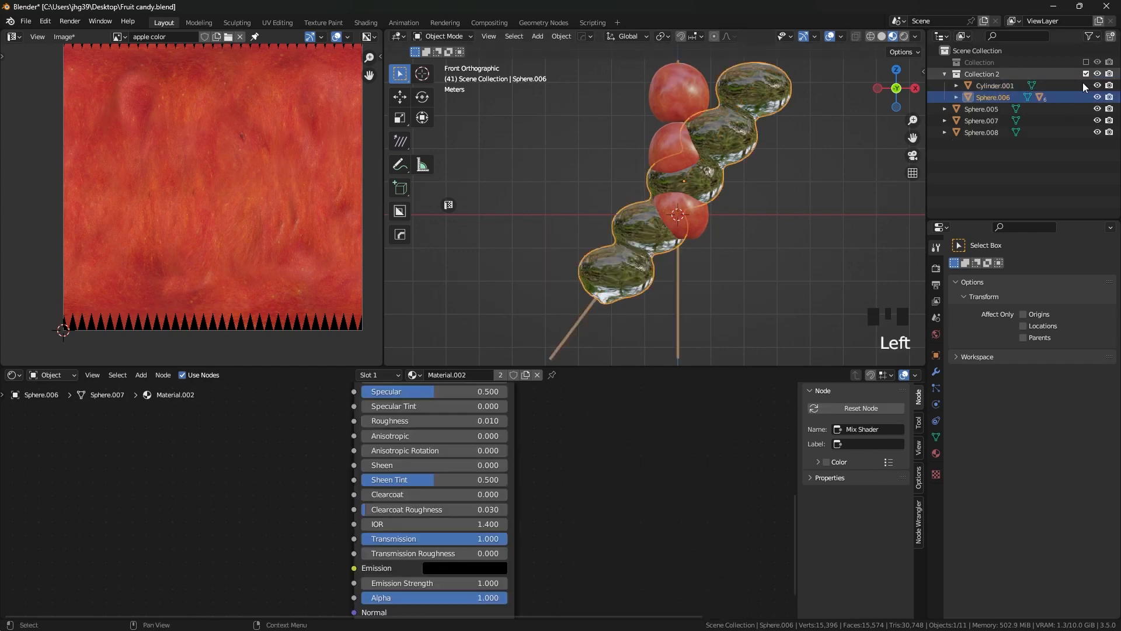
left_click(991, 87)
left_click_drag(991, 87, 994, 143)
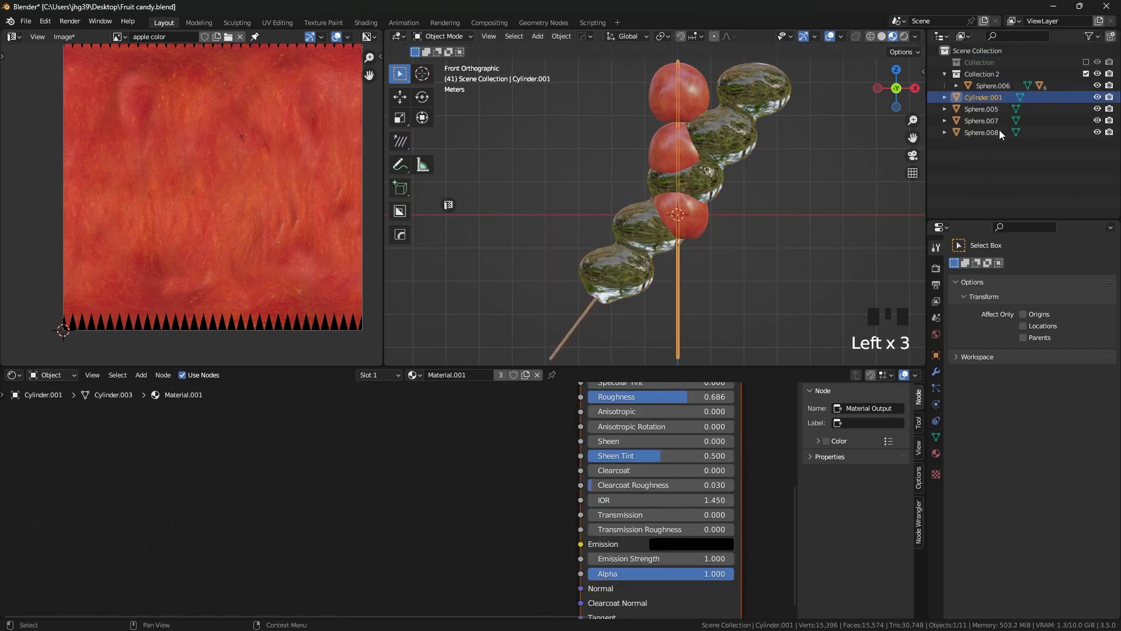
left_click(1086, 73)
- Move the stick and the three apples into a new collection named Collection 3
left_click_drag(776, 107, 647, 248)
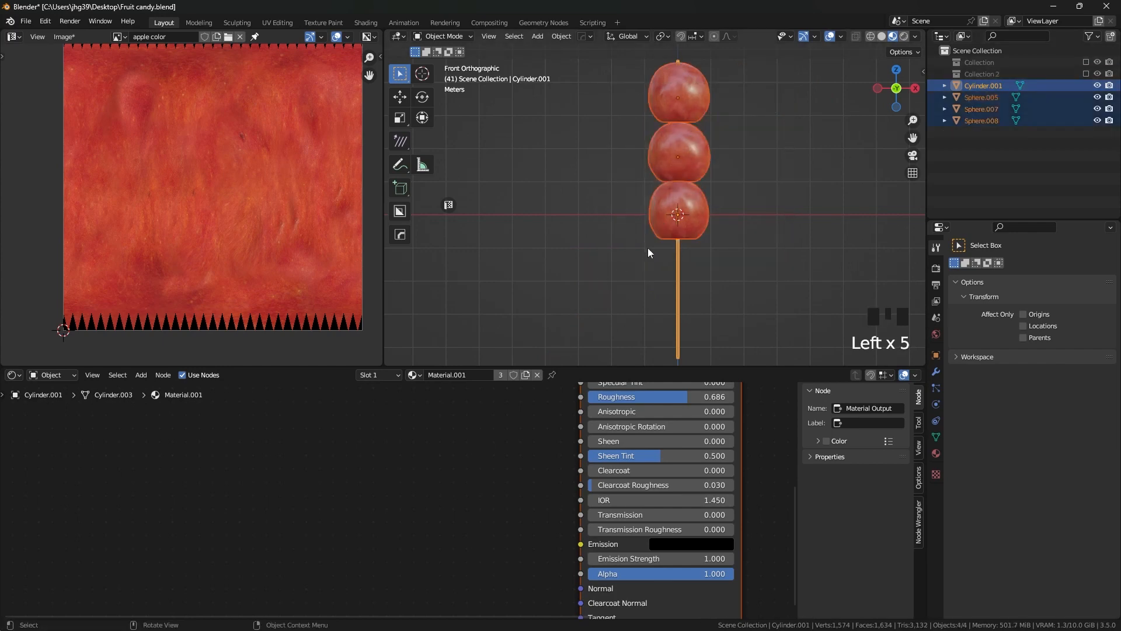
key("m")
left_click(678, 225)
left_click(674, 265)
left_click(677, 272)
- Lower the stick's upper end vertices along Z so the stick ends inside the lowest apple
key("Tab")
key("alt+z")
middle_click_drag(686, 94, 686, 152, "shift")
left_click_drag(654, 88, 708, 153)
key("g")
key("z")
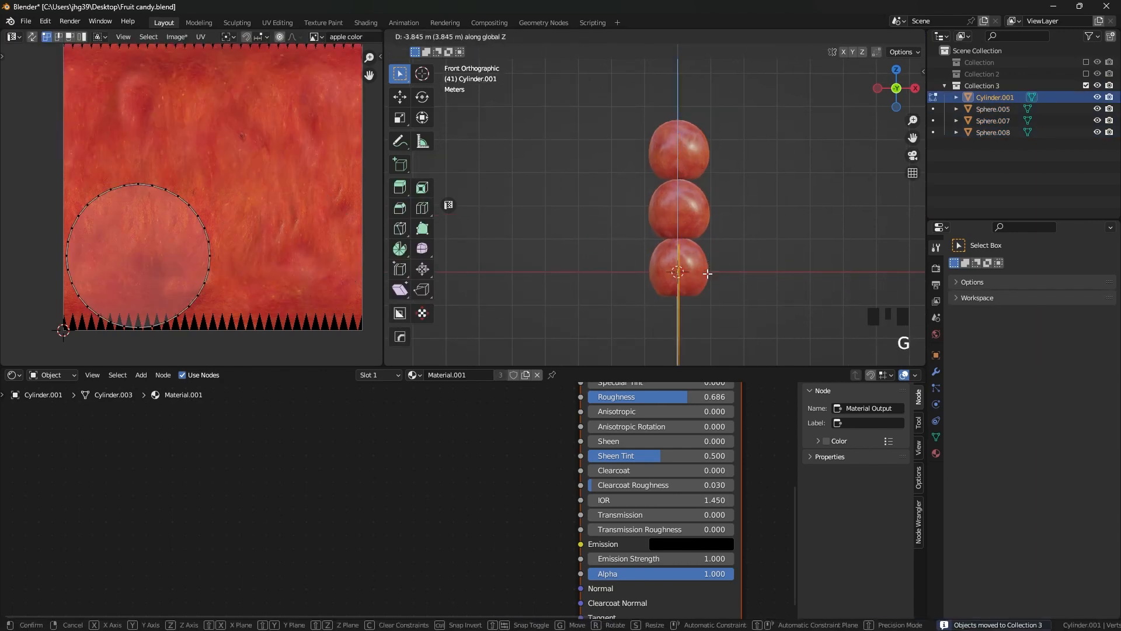
left_click(709, 282)
key("Tab")
key("Tab")
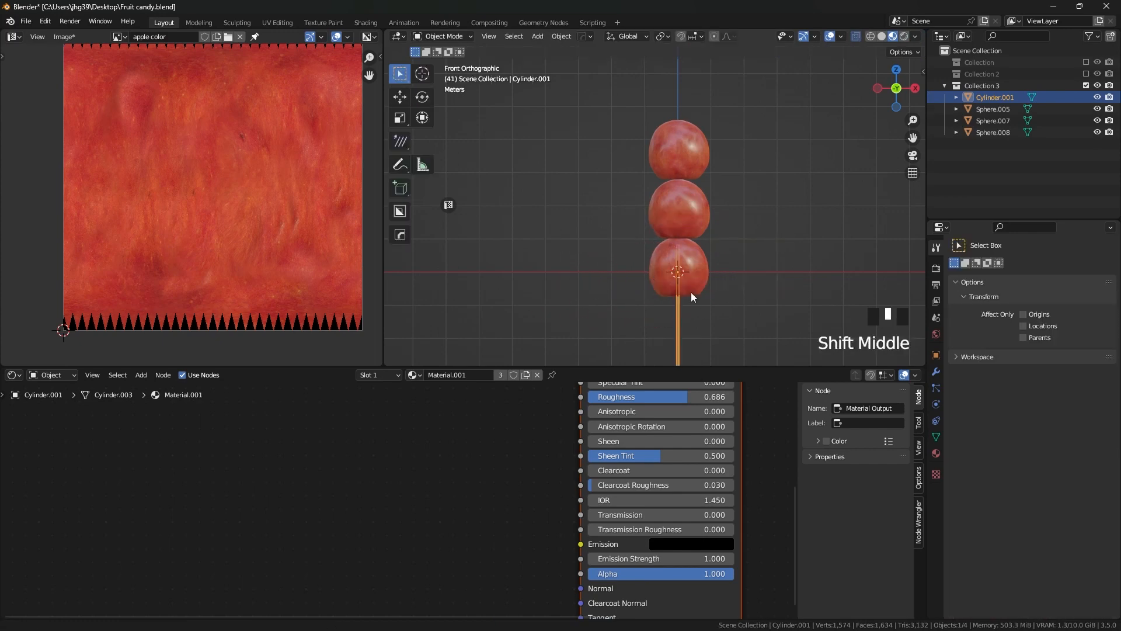
- Duplicate the three apples in place and join the copies into one object
middle_click_drag(692, 292, 694, 232, "shift")
left_click(694, 232)
left_click(697, 163, "shift")
left_click(690, 97, "shift")
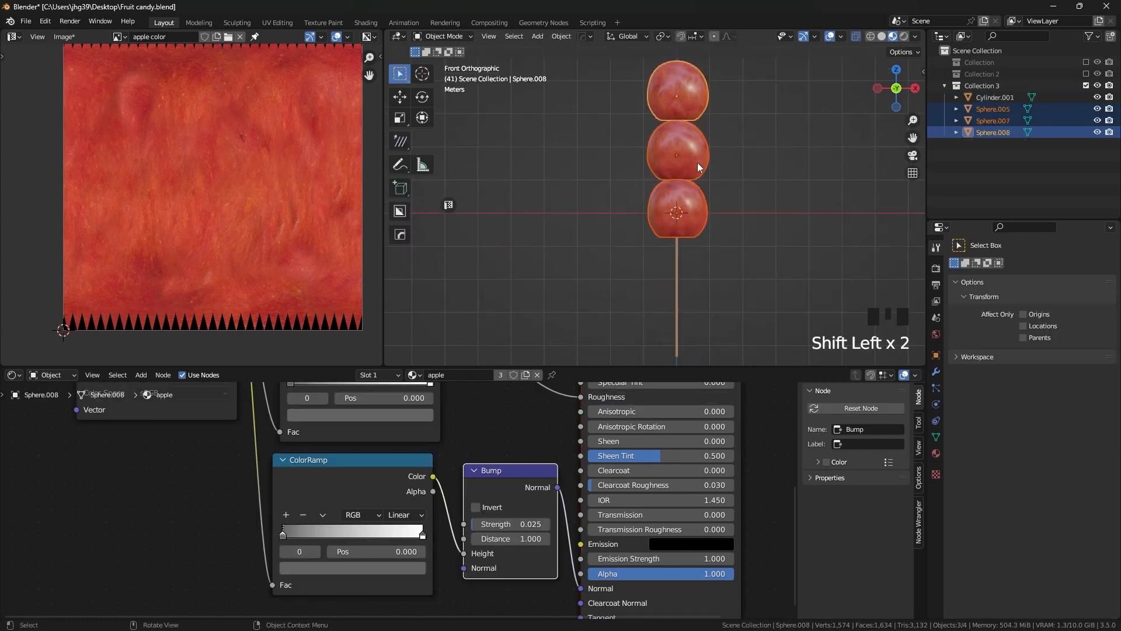
key("shift+d")
right_click(781, 236)
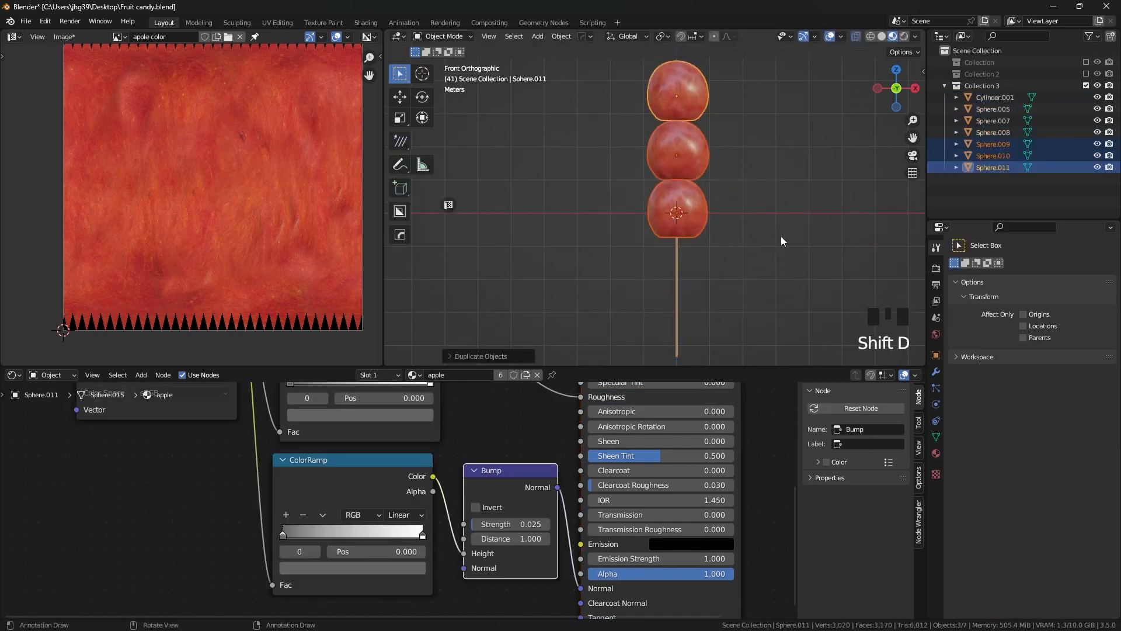
key("ctrl+j")
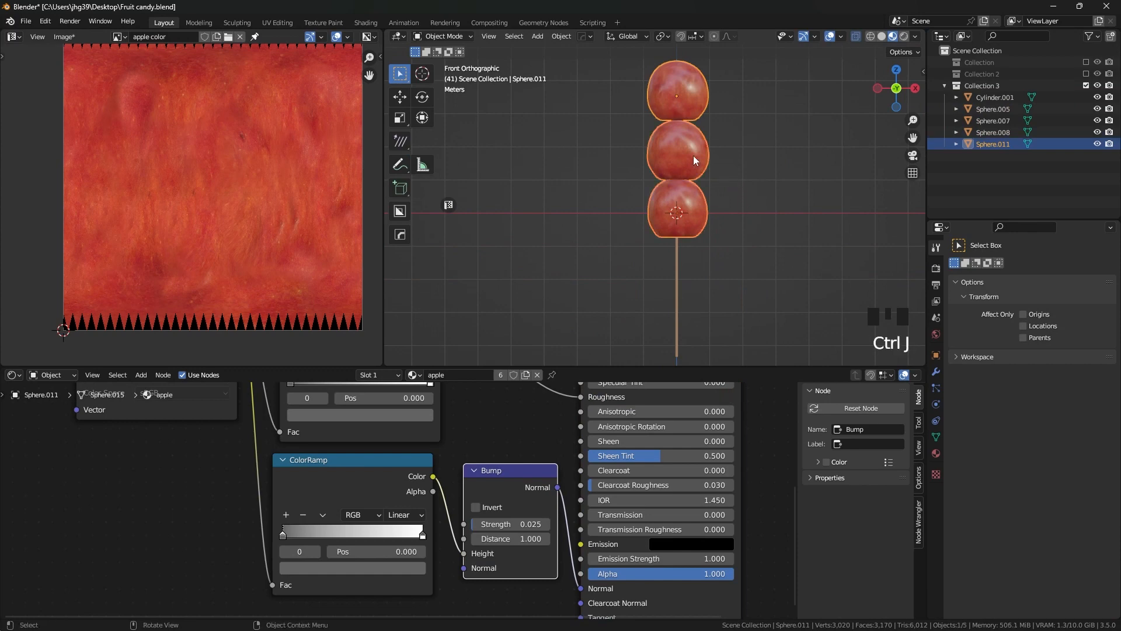
- Apply the joined apple mesh's object transforms in Object Mode
middle_click_drag(693, 155, 681, 170, "shift")
scroll(680, 174, "up", 2)
key("Tab")
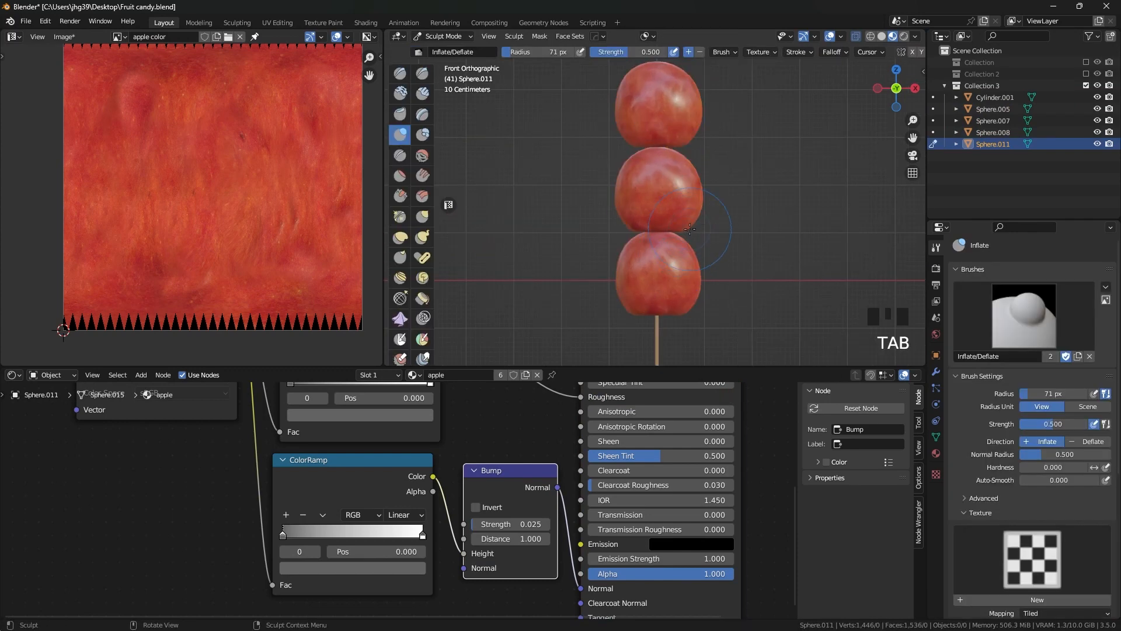
key("r")
key("Tab")
key("ctrl+a")
left_click(667, 223)
key("ctrl+a")
left_click(663, 210)
- Voxel remesh the joined apple copy in Sculpt Mode with a voxel size of about 0.0945 m
key("Tab")
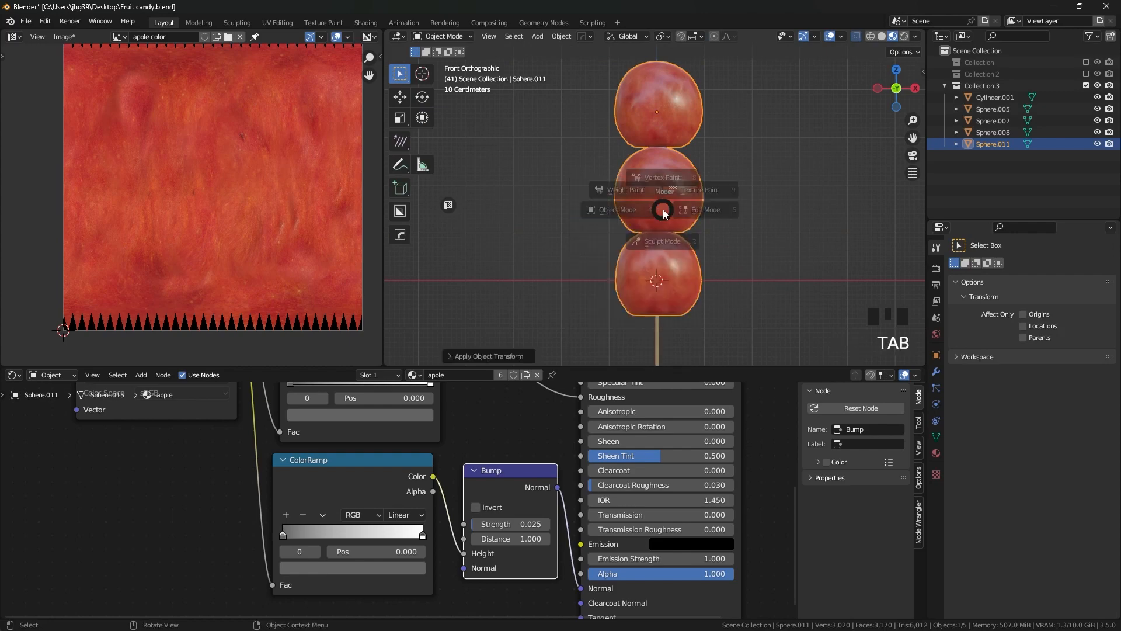
left_click(666, 271)
key("r")
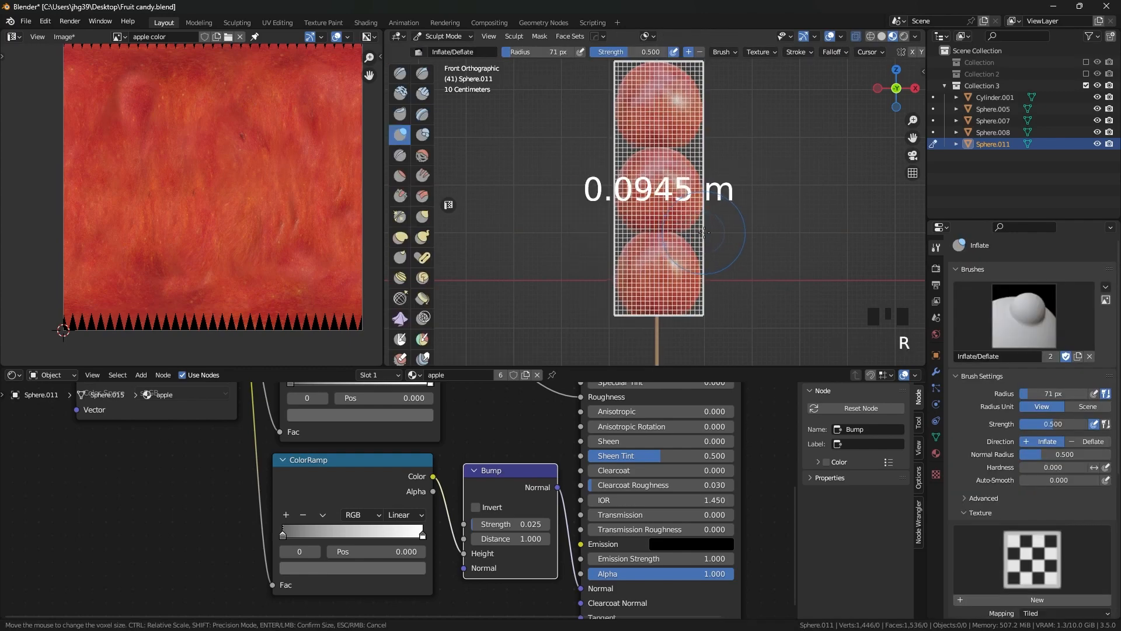
left_click(703, 233)
key("ctrl+r")
- Replace the remeshed shell's apple material with the transparent coating Material.002
left_click(936, 453)
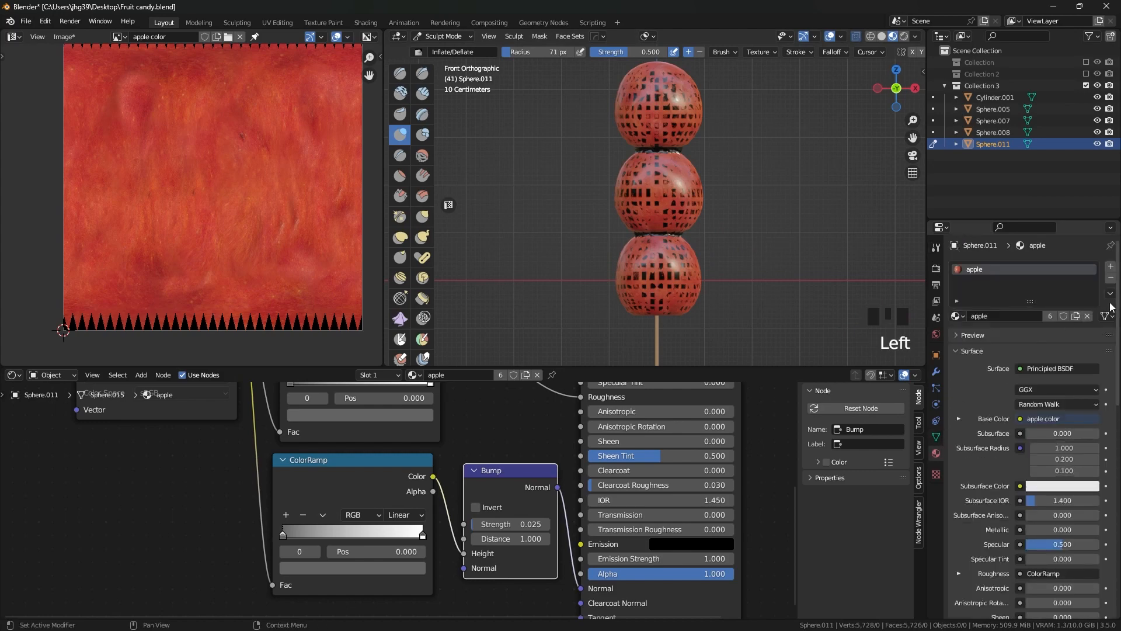
left_click(1088, 317)
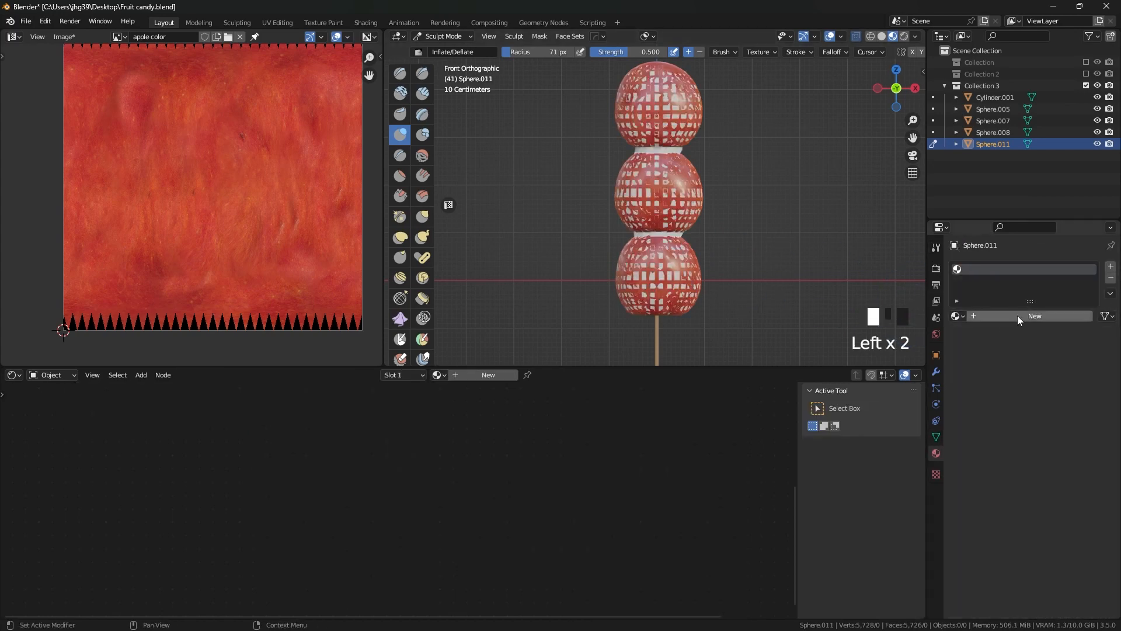
left_click(956, 316)
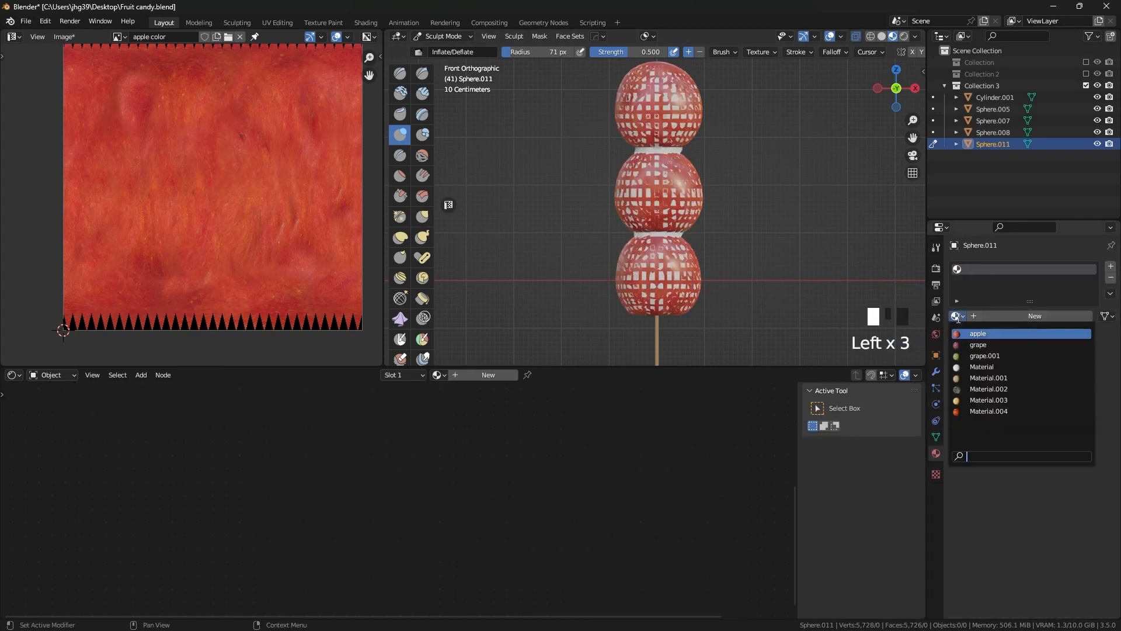
left_click(997, 389)
- Set the Inflate/Deflate brush radius to 150 px and inflate the front of the coating over all three apples
key("f")
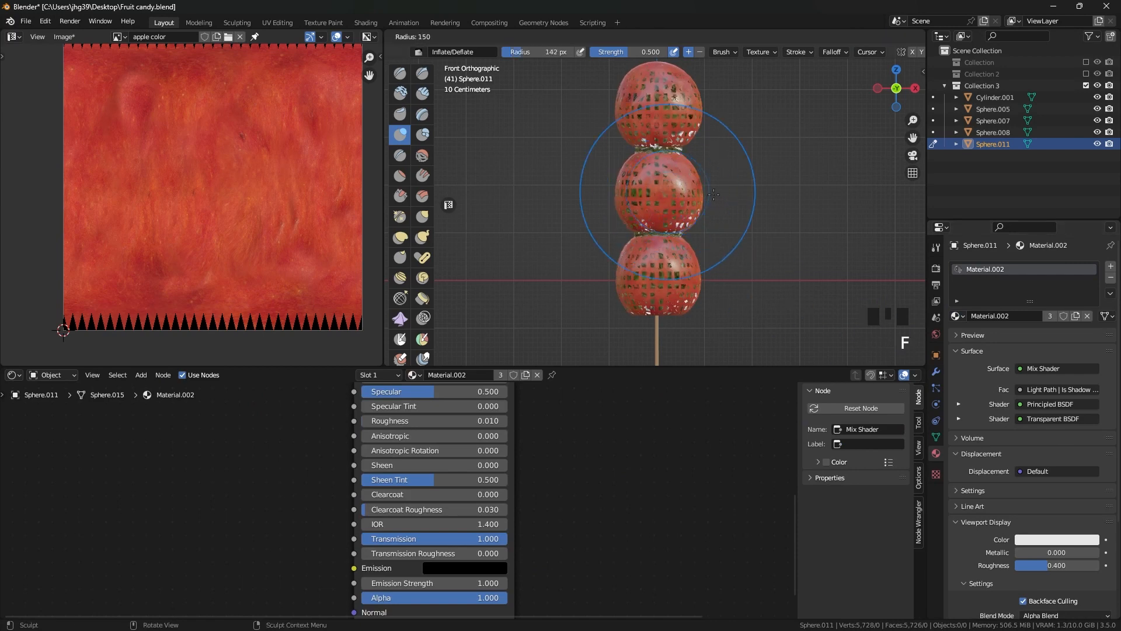
left_click(753, 196)
key("ctrl+z")
left_click(666, 205)
left_click(660, 266)
left_click(661, 272)
left_click(659, 111)
left_click(660, 113)
- Inflate the coating around the remaining sides of the three apples until it covers them
middle_click_drag(663, 123, 689, 144, "shift")
left_click(690, 144)
left_click(677, 221)
left_click(658, 312)
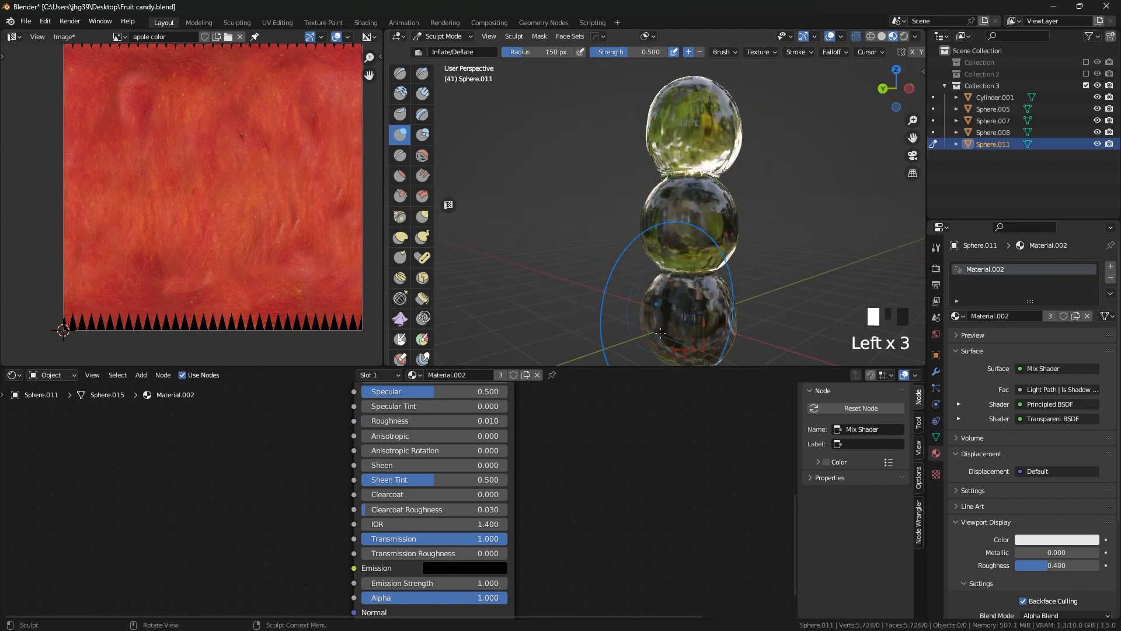
mouse_move(679, 343)
middle_mouse_down("shift")
mouse_move(664, 211)
mouse_move(616, 241)
mouse_move(641, 136)
middle_mouse_up("shift")
left_click(663, 210)
left_click(664, 211)
left_click(616, 241)
left_click(641, 137)
left_click(641, 136)
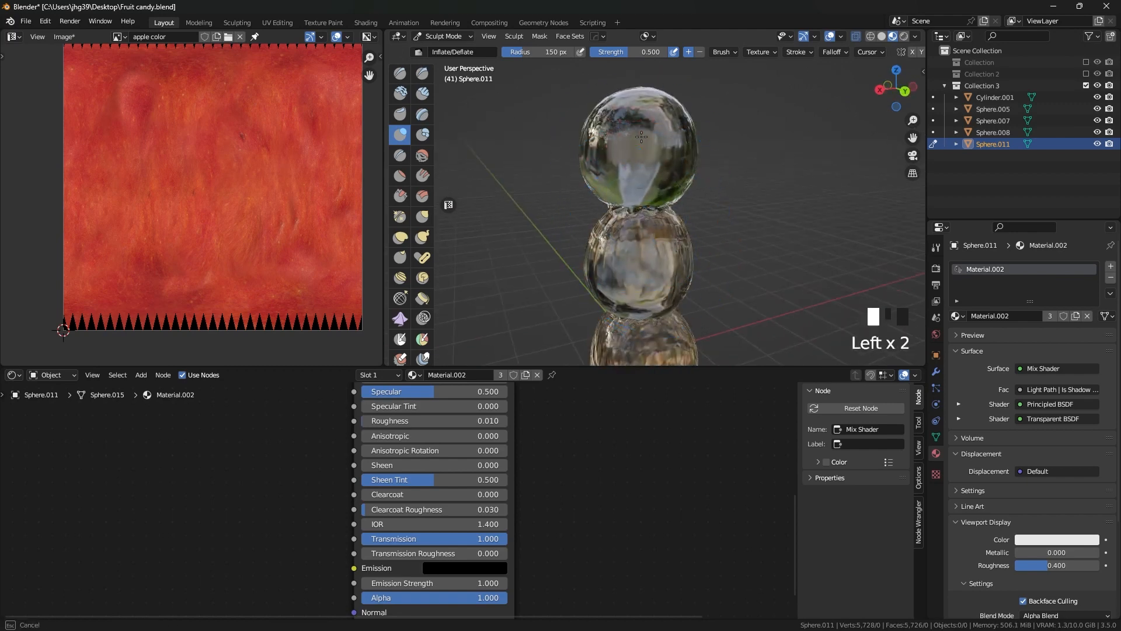
- Remesh the inflated coating with a finer voxel size of about 0.04 m
key("grave")
middle_click_drag(637, 146, 648, 175, "shift")
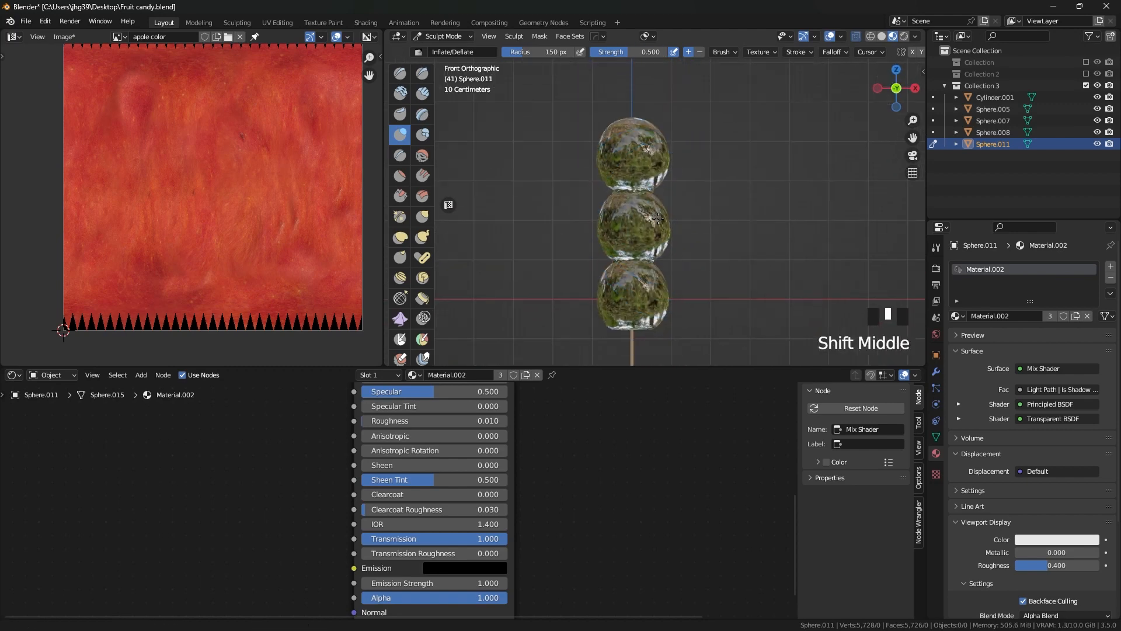
key("r")
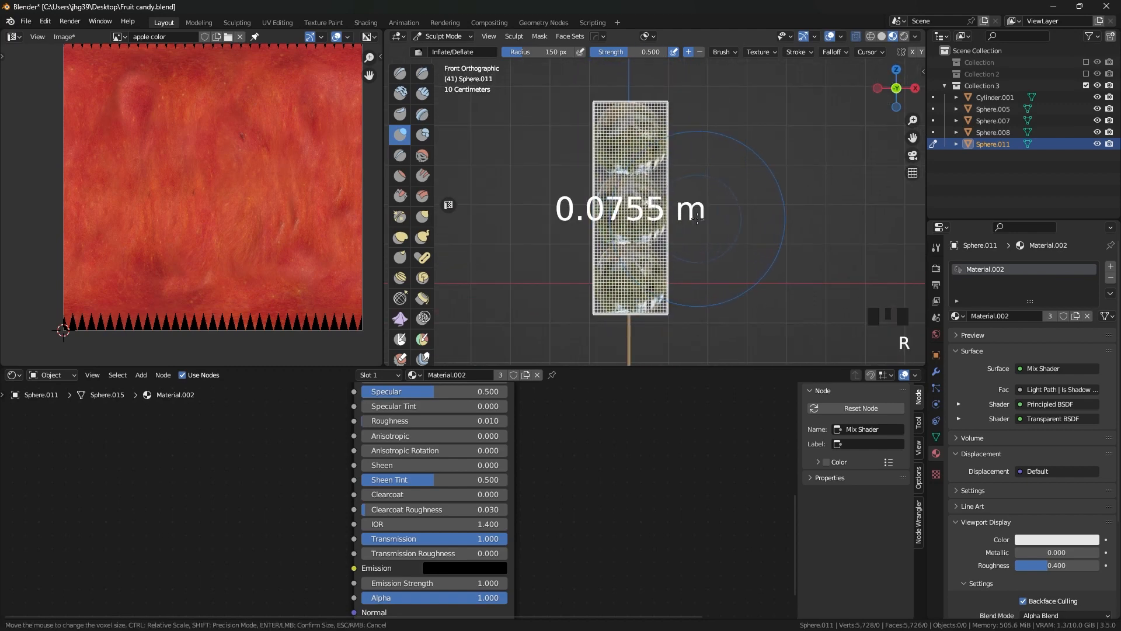
key("r")
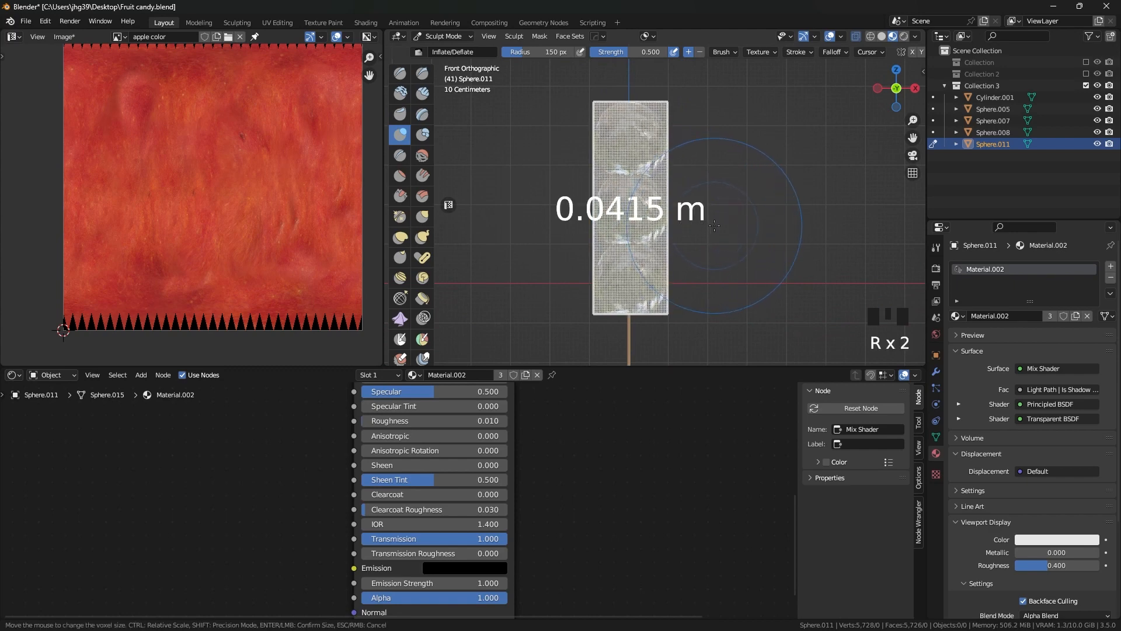
key("ctrl+r")
- Reduce the Inflate/Deflate brush radius to 99 px and switch the viewport to solid shading
scroll(645, 257, "up", 2)
key("f")
left_click(613, 212)
key("z")
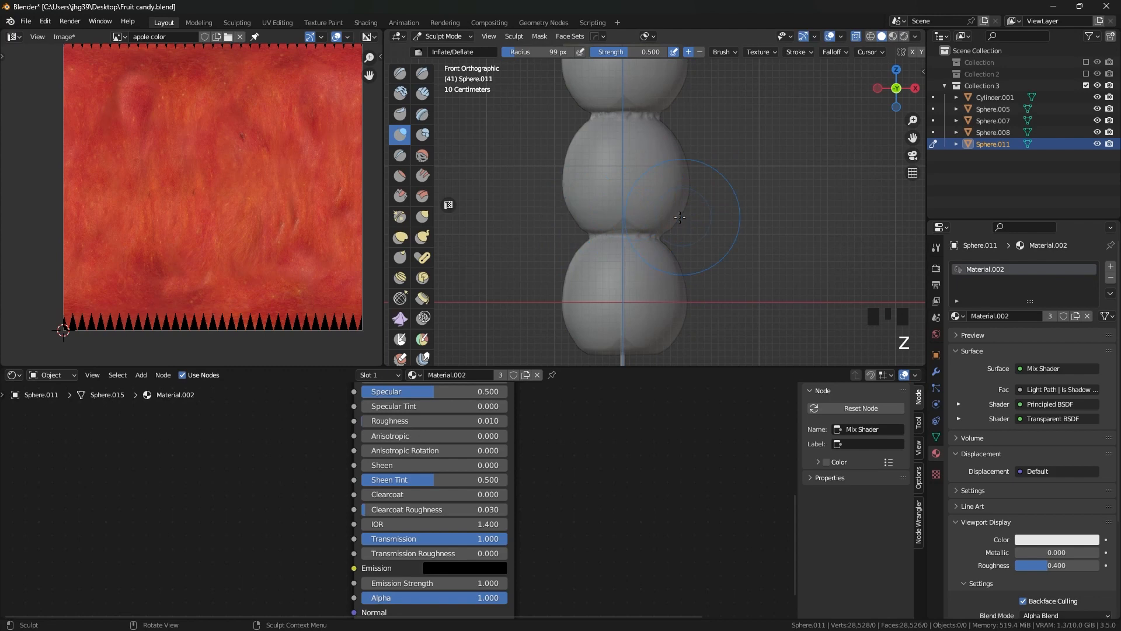
- Turn off X-ray display and smooth the coating's seam between the lower and middle apples from several sides
key("alt+z")
left_click_drag(620, 240, 654, 239, "shift")
left_click_drag(596, 237, 665, 240, "shift")
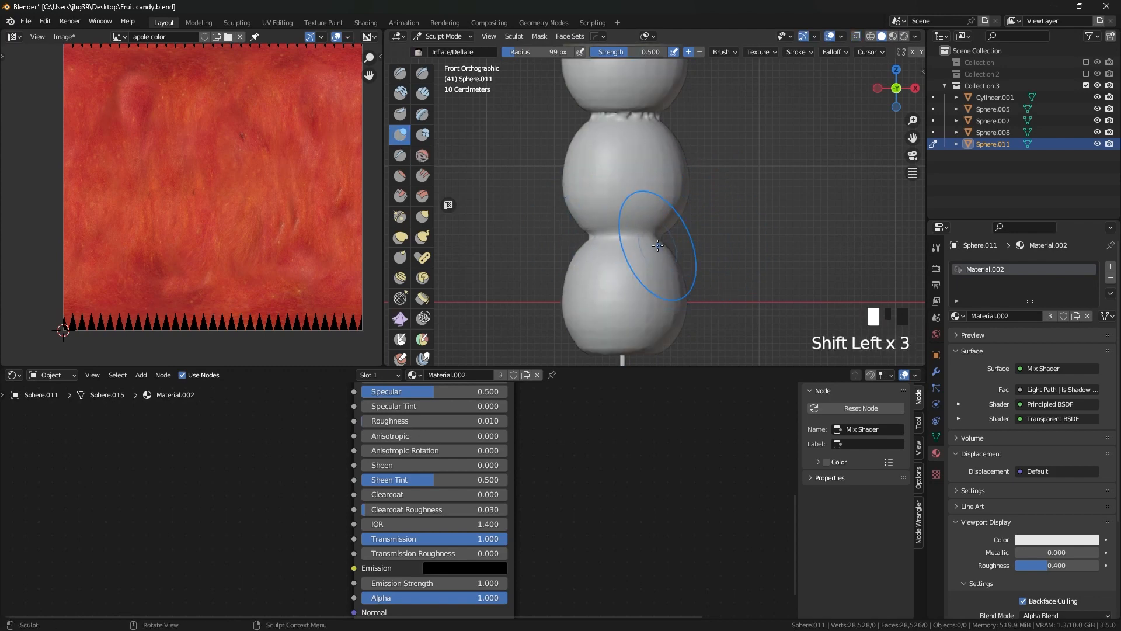
middle_click_drag(657, 242, 526, 226)
left_click_drag(633, 235, 719, 245, "shift")
middle_click_drag(743, 252, 726, 245, "shift")
left_click_drag(654, 192, 669, 188, "shift")
middle_click_drag(669, 188, 843, 249)
- Give the coating a light blue object viewport display colour and check the viewport's object colour shading options
left_click(936, 354)
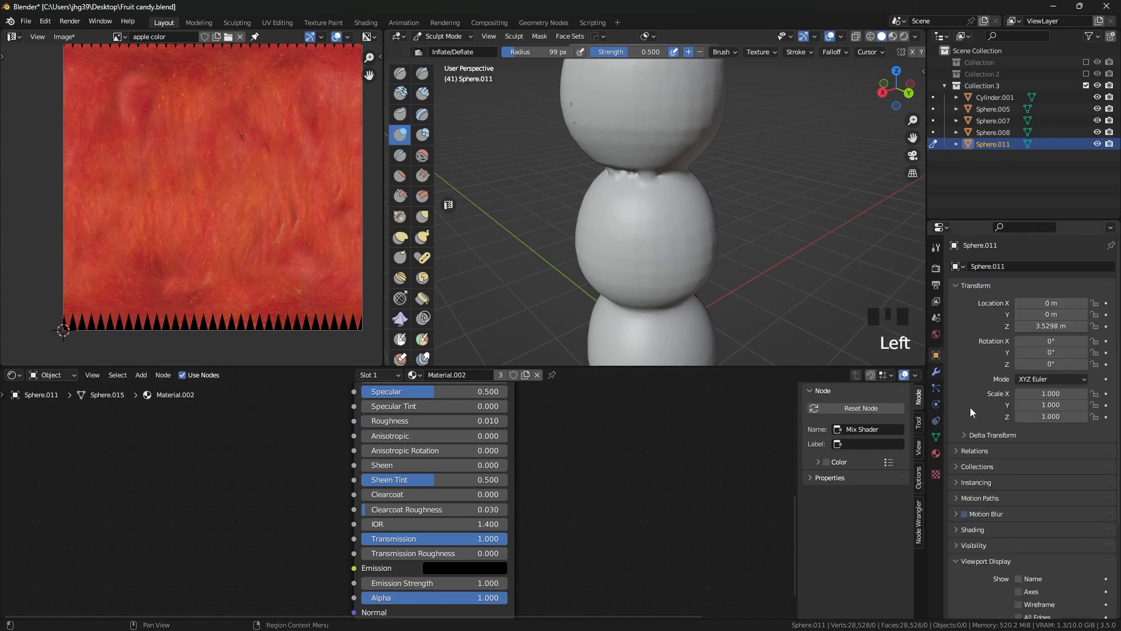
scroll(1028, 409, "down", 9)
left_click(1056, 546)
left_click(1043, 407)
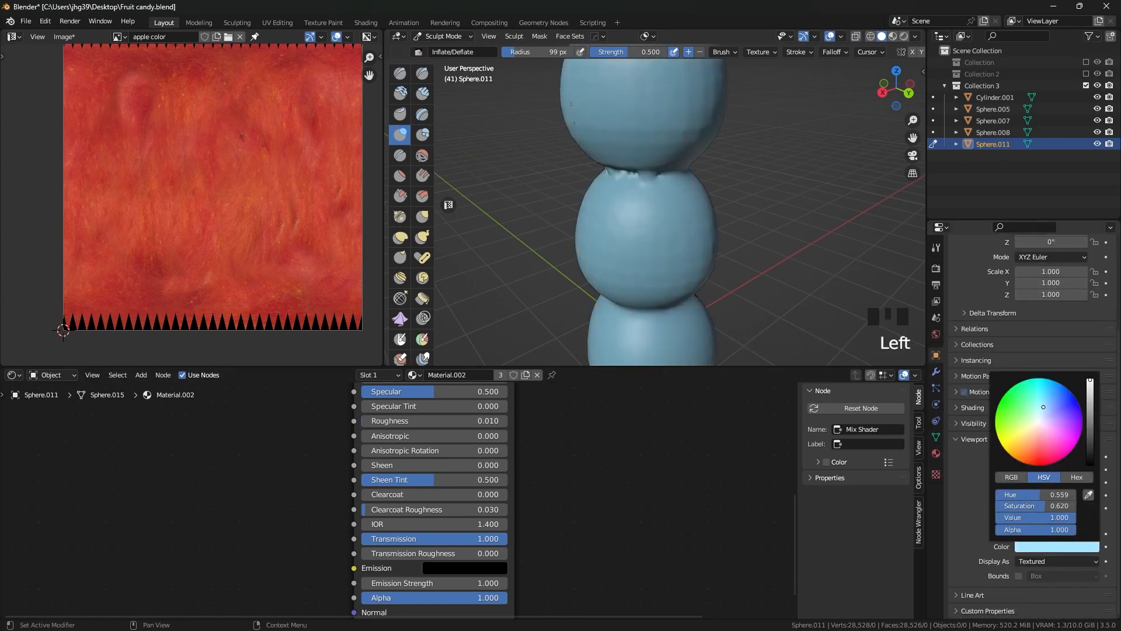
left_click(915, 37)
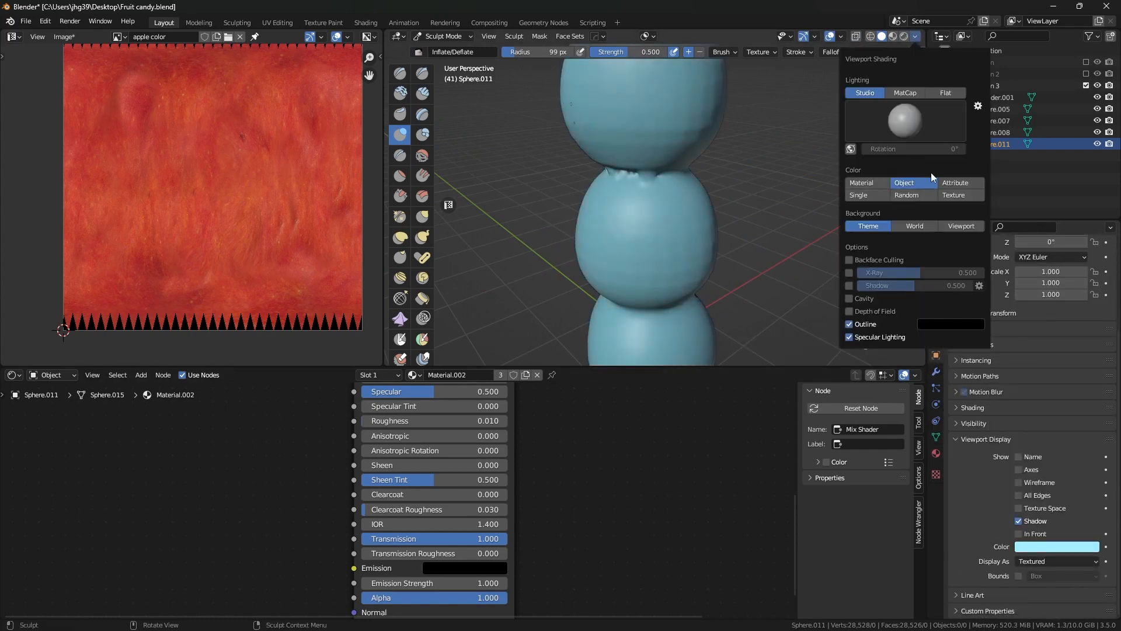
- Smooth the jagged seam of the coating between the top and middle apples all the way around
mouse_move(654, 105)
middle_mouse_down()
mouse_move(677, 140)
mouse_move(660, 175)
middle_mouse_up()
key("grave")
scroll(680, 146, "down", 3)
left_click(661, 175, "shift")
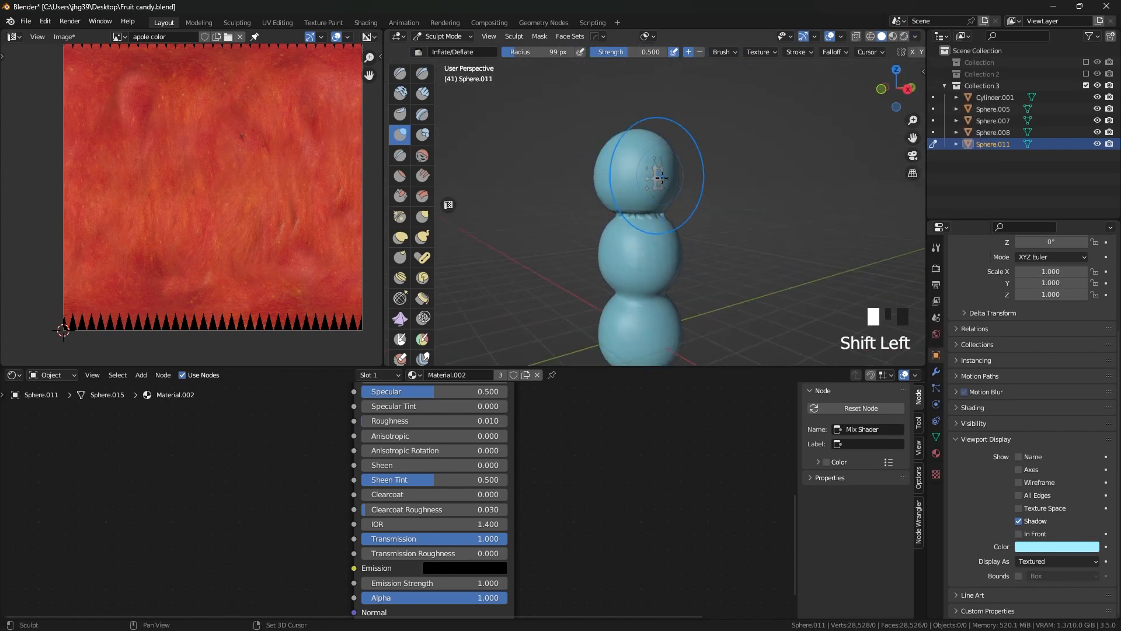
left_click(646, 185)
left_click(648, 187, "shift")
left_click(654, 196, "shift")
left_click(654, 199, "shift")
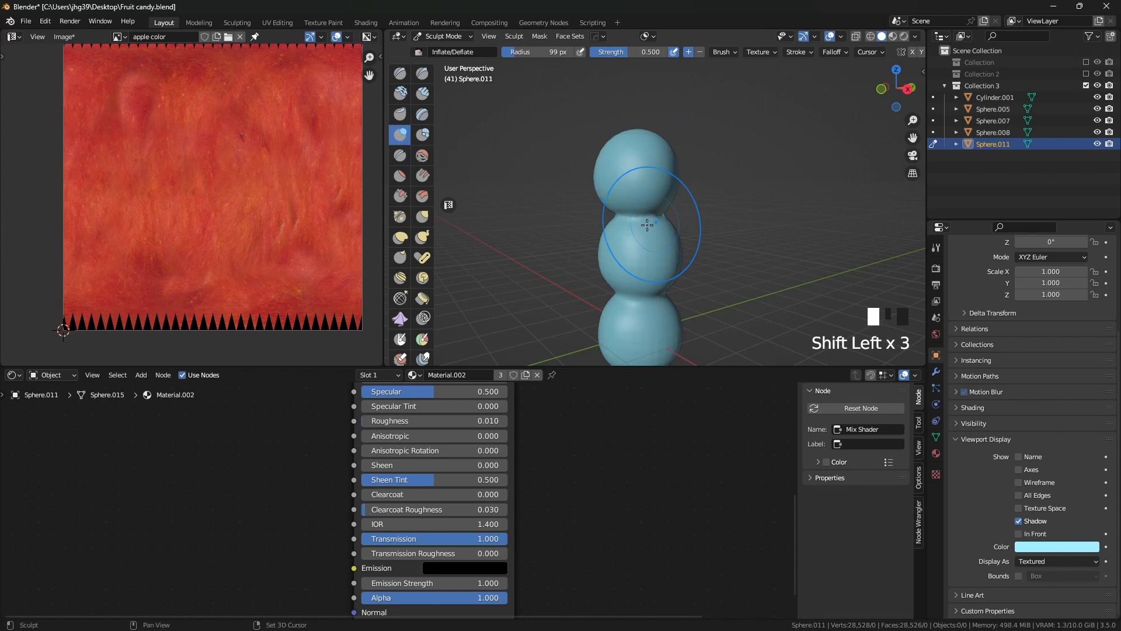
middle_click_drag(654, 199, 753, 221)
middle_click_drag(587, 226, 644, 230)
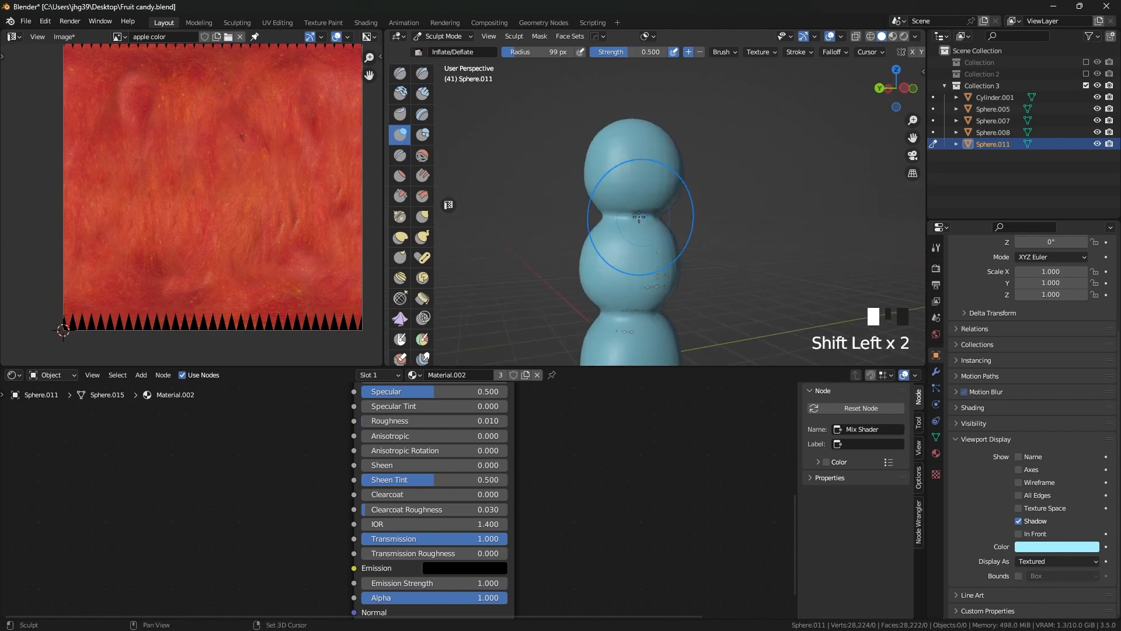
left_click(642, 151, "shift")
- Set the brush radius to 62 px and smooth the coating's seams and the underside around the stick
key("f")
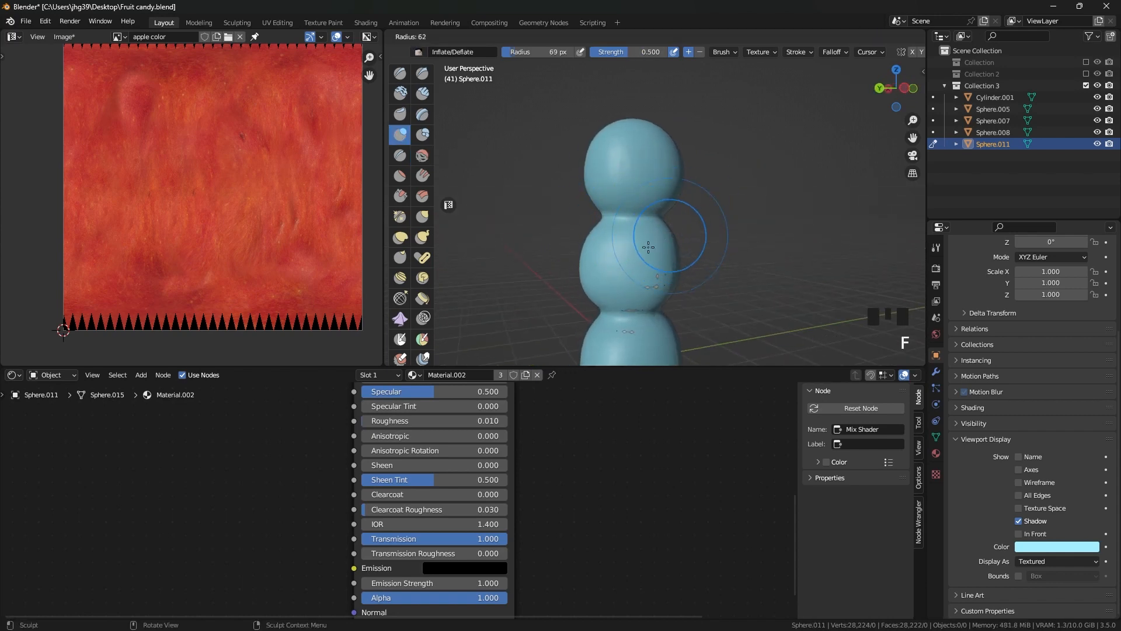
left_click(648, 310)
middle_click_drag(648, 310, 647, 251, "shift")
left_click(646, 198, "shift")
middle_click_drag(646, 198, 672, 280)
left_click(676, 296, "shift")
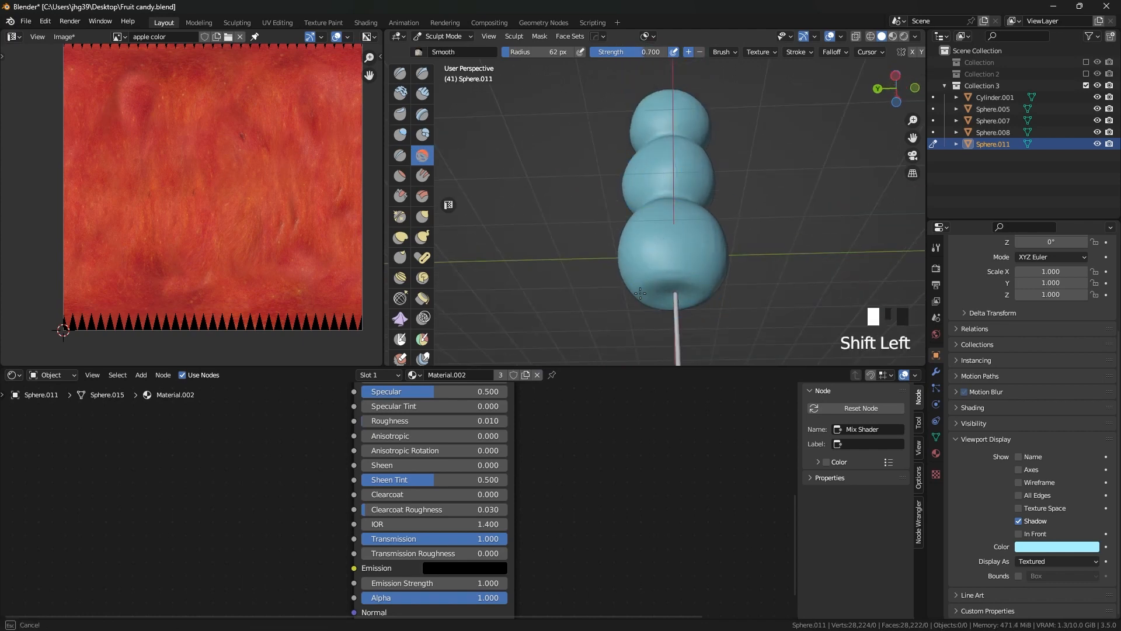
middle_click_drag(647, 241, 699, 266)
left_click(666, 251, "shift")
- Enlarge the brush radius to 123 px and smooth the coating over the lower and middle apples
mouse_move(597, 276)
middle_mouse_down("shift")
mouse_move(625, 210)
mouse_move(641, 250)
mouse_move(618, 270)
middle_mouse_up("shift")
key("f")
left_click(649, 247)
key("f")
left_click(619, 268)
left_click_drag(599, 273, 587, 275, "shift")
left_click(639, 156, "shift")
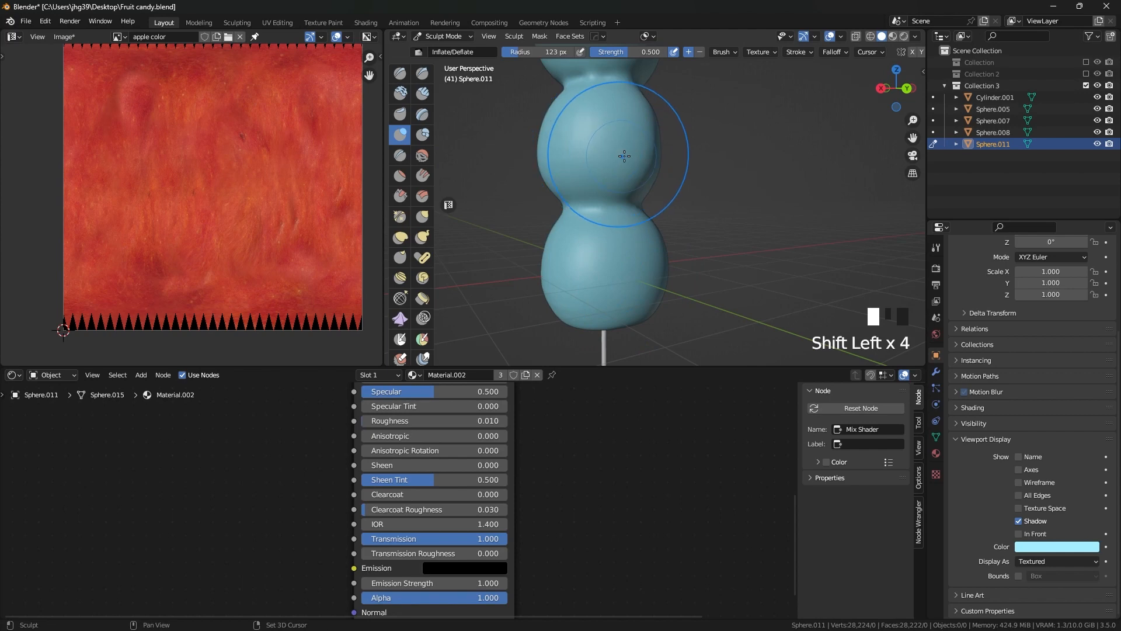
- Smooth and lightly inflate the coating around the remaining sides of the skewer, including the seams between the apples
middle_click_drag(639, 156, 698, 200, "shift")
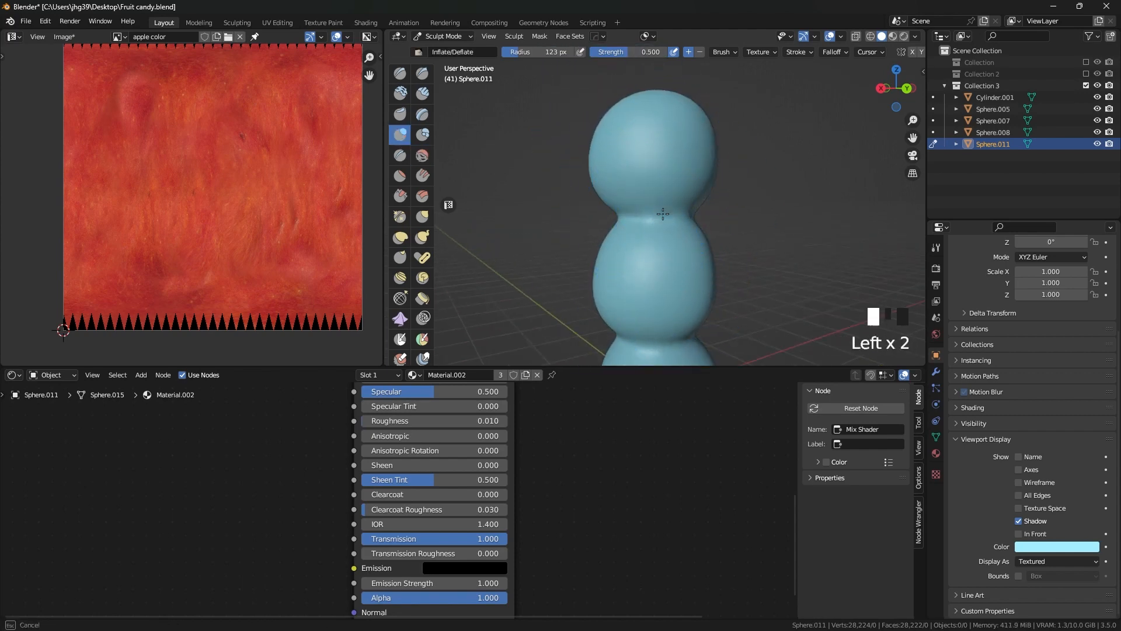
scroll(648, 280, "down", 2)
middle_click_drag(641, 298, 637, 281)
left_click(631, 251, "shift")
left_click(619, 261, "shift")
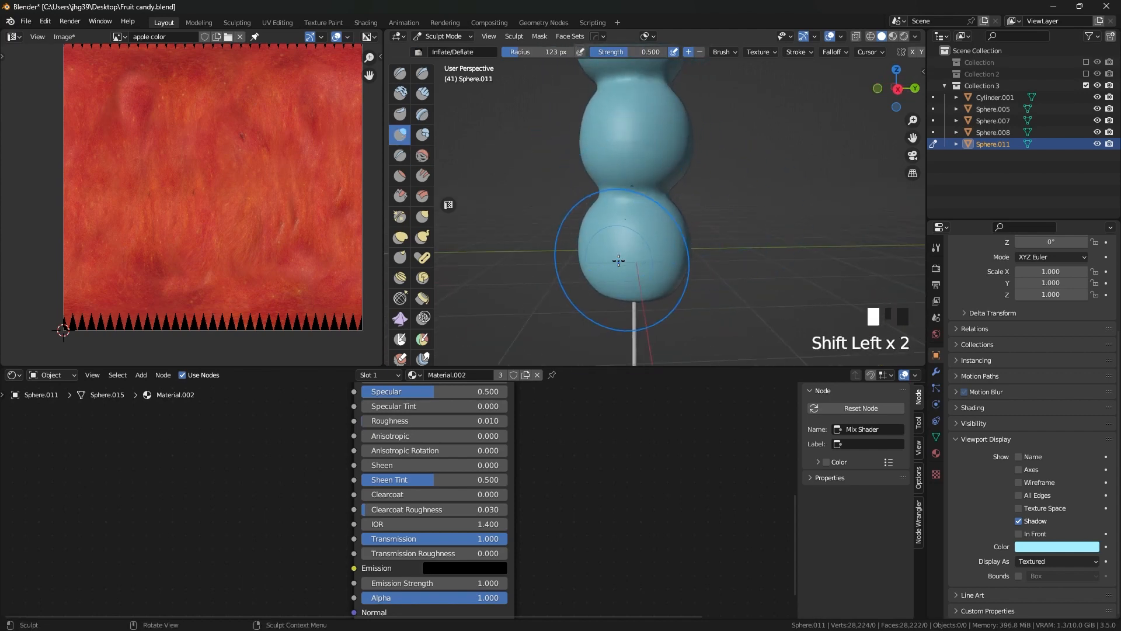
middle_click_drag(632, 156, 660, 247, "shift")
left_click(658, 175)
mouse_move(652, 196)
middle_mouse_down()
mouse_move(622, 288)
mouse_move(642, 313)
mouse_move(597, 305)
middle_mouse_up()
left_click(643, 313)
mouse_move(589, 187)
middle_mouse_down("shift")
mouse_move(590, 175)
mouse_move(673, 253)
middle_mouse_up("shift")
double_click(591, 175, "shift")
left_click(638, 225)
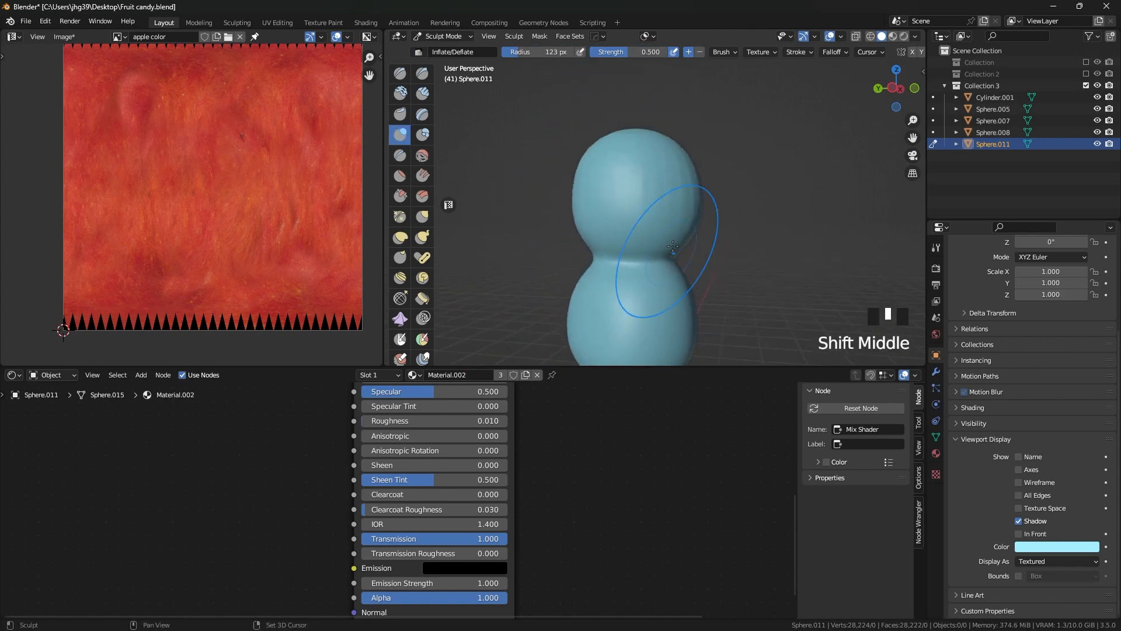
- Round off the coating over the top apple by smoothing its crown and sides
left_click(664, 150, "shift")
middle_click_drag(663, 150, 668, 105)
double_click(668, 105, "shift")
left_click_drag(668, 105, 719, 114, "shift")
left_click(667, 109)
middle_click_drag(655, 113, 680, 211)
double_click(654, 217, "shift")
left_click(644, 160, "shift")
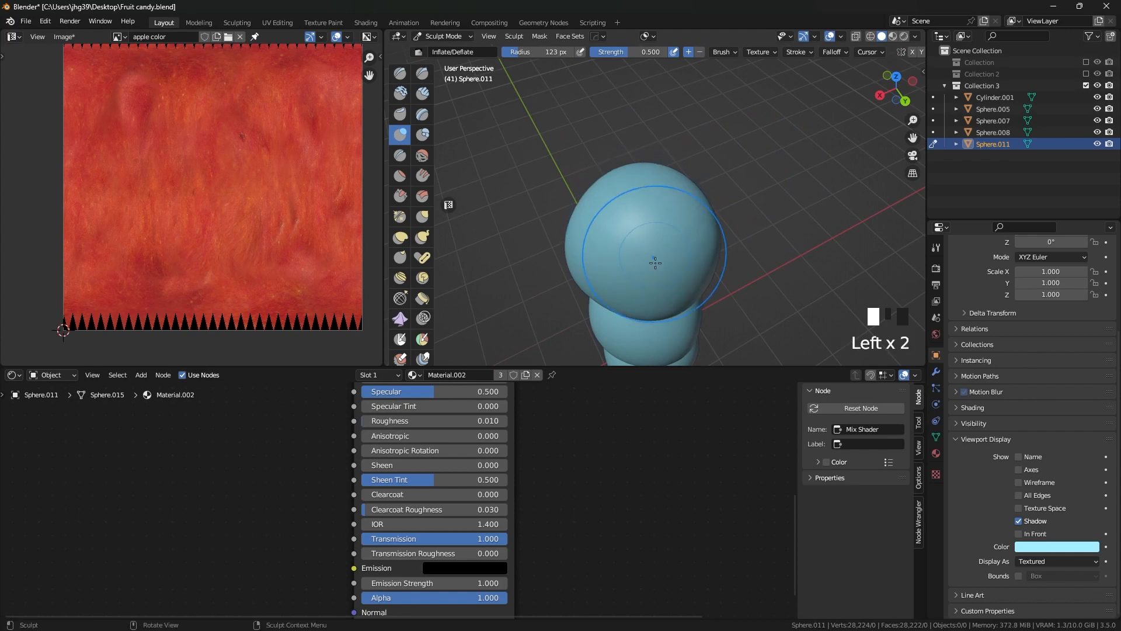
- Smooth the remaining uneven areas of the coating below the top apple
middle_click_drag(656, 263, 642, 230)
double_click(689, 310, "shift")
mouse_move(688, 310)
middle_mouse_down("shift")
mouse_move(660, 246)
mouse_move(619, 230)
mouse_move(664, 136)
middle_mouse_up("shift")
left_click(661, 245, "shift")
triple_click(618, 230, "shift")
- Return to Object Mode and parent the stick and the three apples to the coating
key("grave")
scroll(656, 173, "down", 4)
key("Tab")
left_click(621, 264)
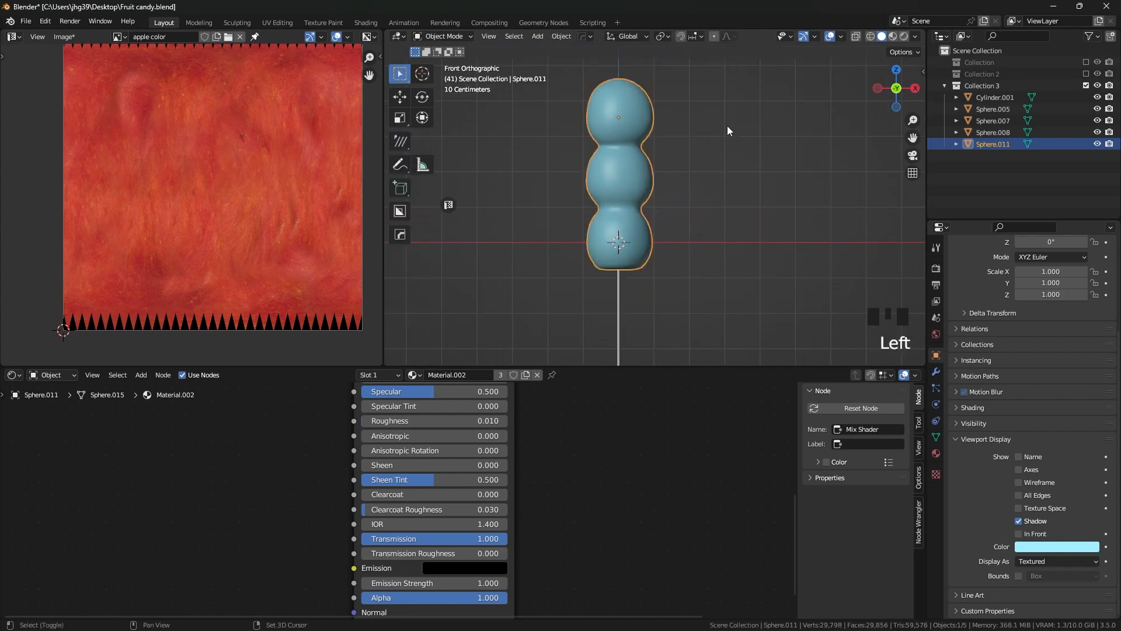
key("ctrl+p")
left_click(622, 272)
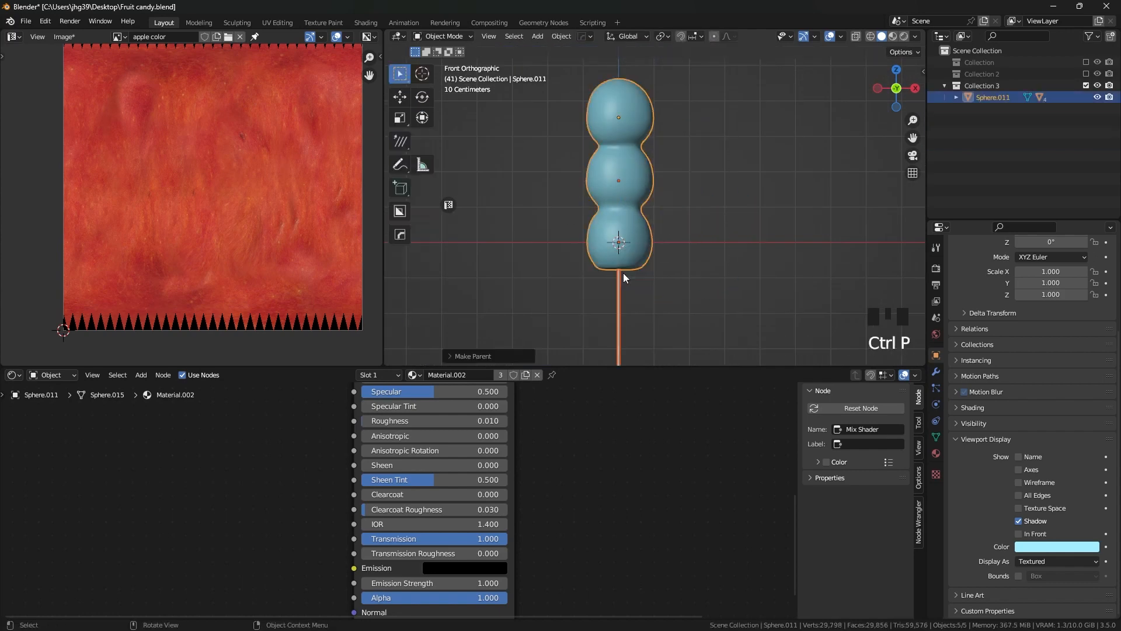
- Show Collection 2 as a reference and rotate the apple skewer about 37° to match the other skewer's tilt
left_click(628, 279)
left_click(1087, 74)
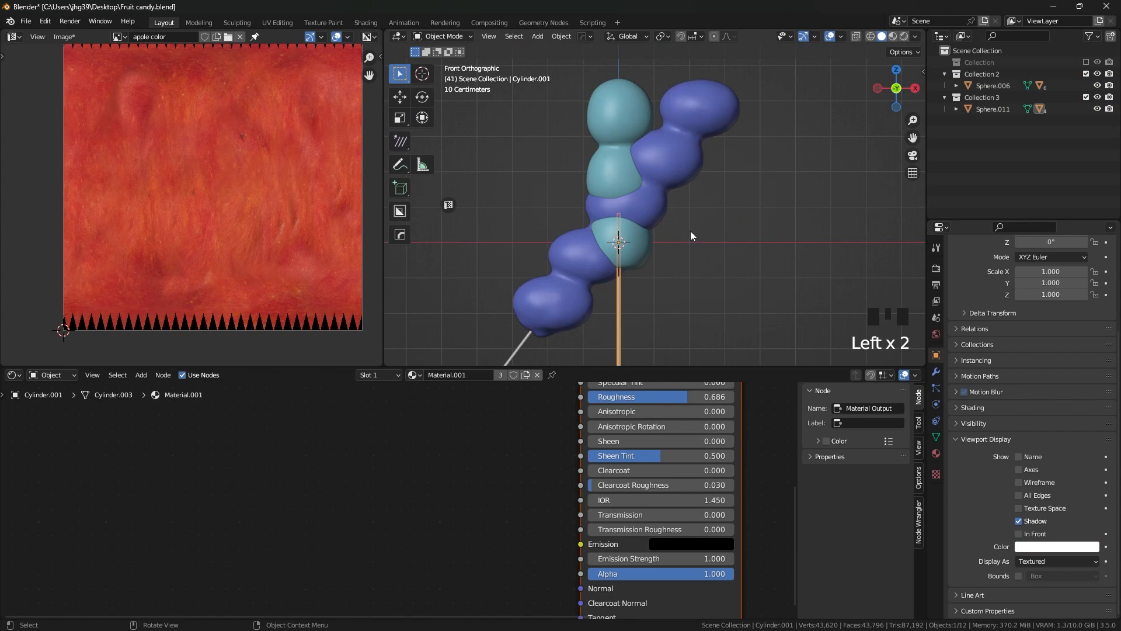
scroll(620, 304, "down", 2)
middle_click_drag(668, 300, 749, 226, "shift")
key("r")
right_click(735, 240)
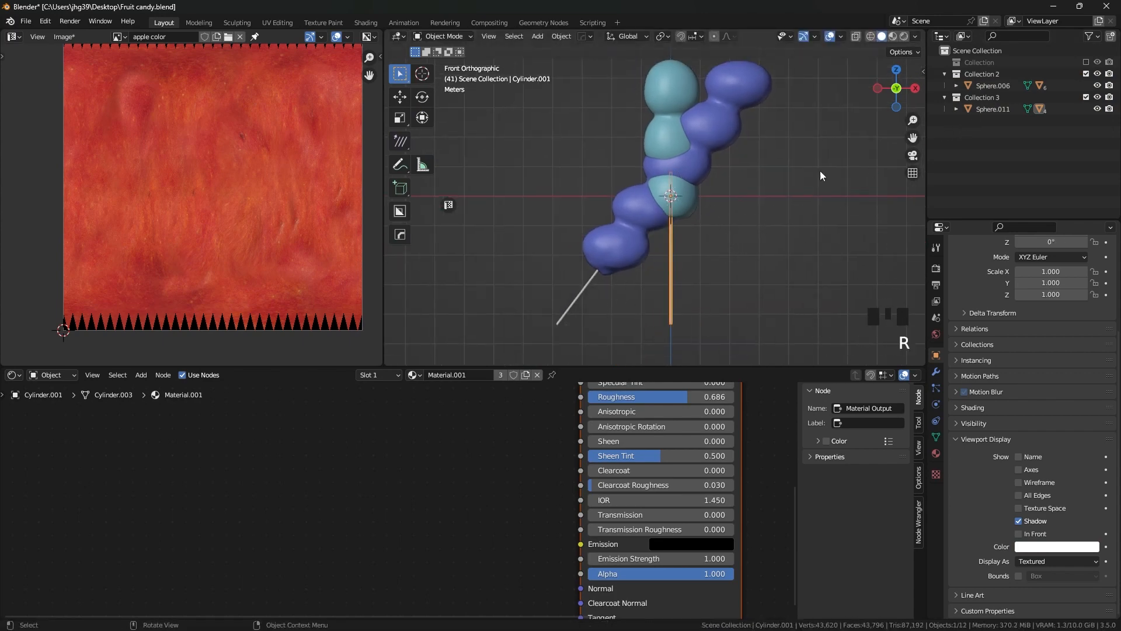
left_click(656, 133)
key("r")
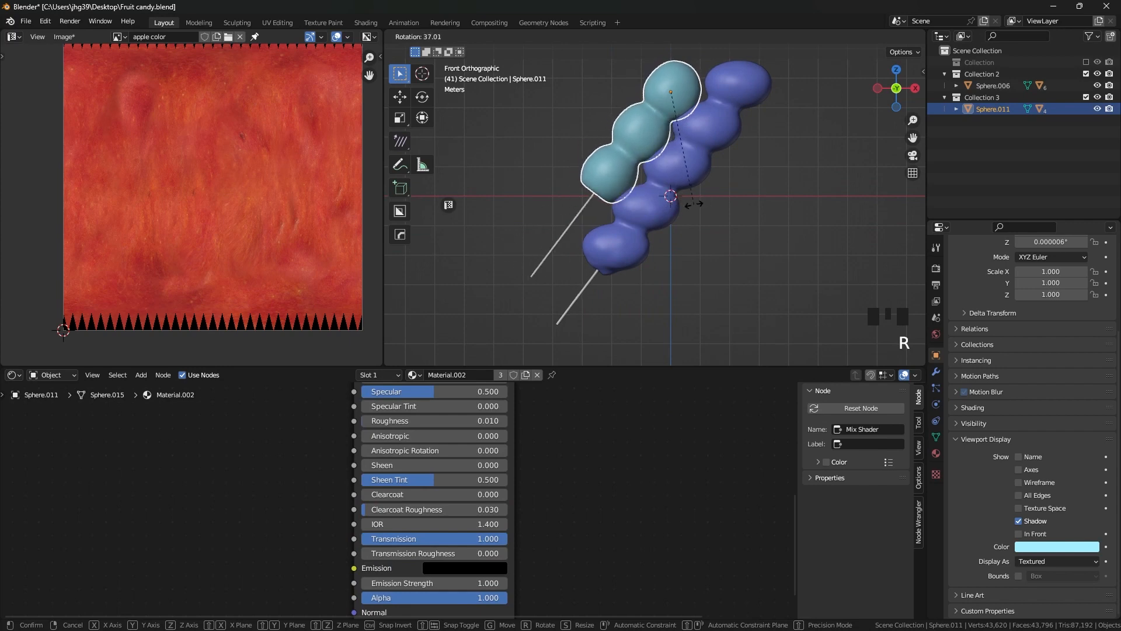
left_click(704, 174)
- Move the apple skewer over the reference skewer, adjust its rotation and scale it to about 1.21
key("s")
left_click(704, 175)
key("g")
left_click(752, 182)
key("r")
left_click(731, 175)
key("s")
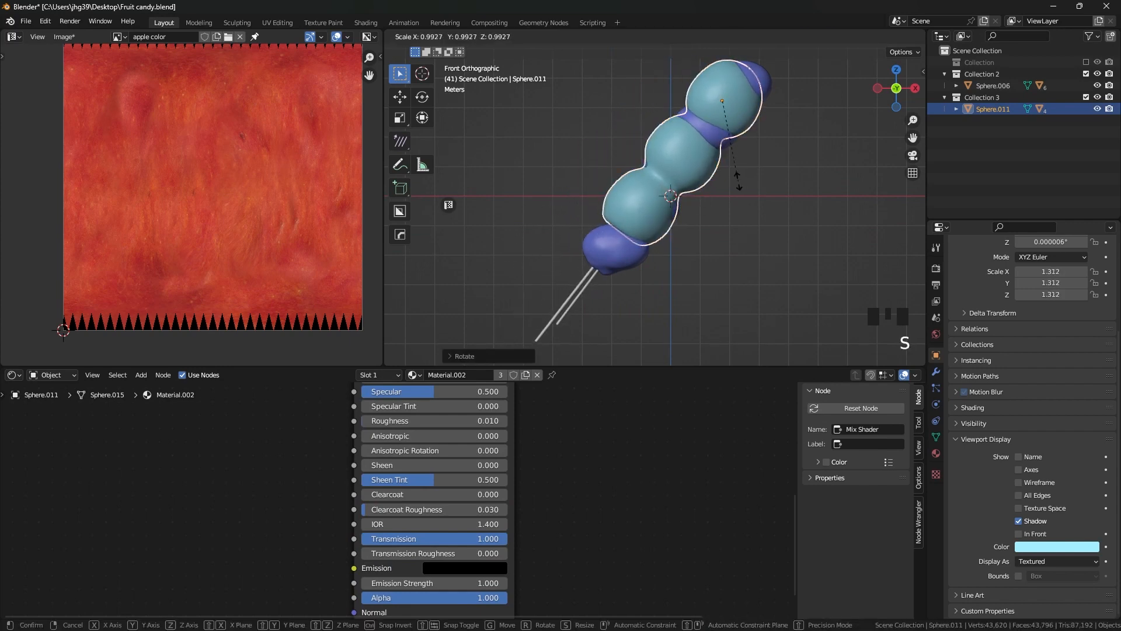
left_click(730, 175)
- Enlarge the apple skewer to a scale of 1.41 and reposition it over the reference skewer
key("g")
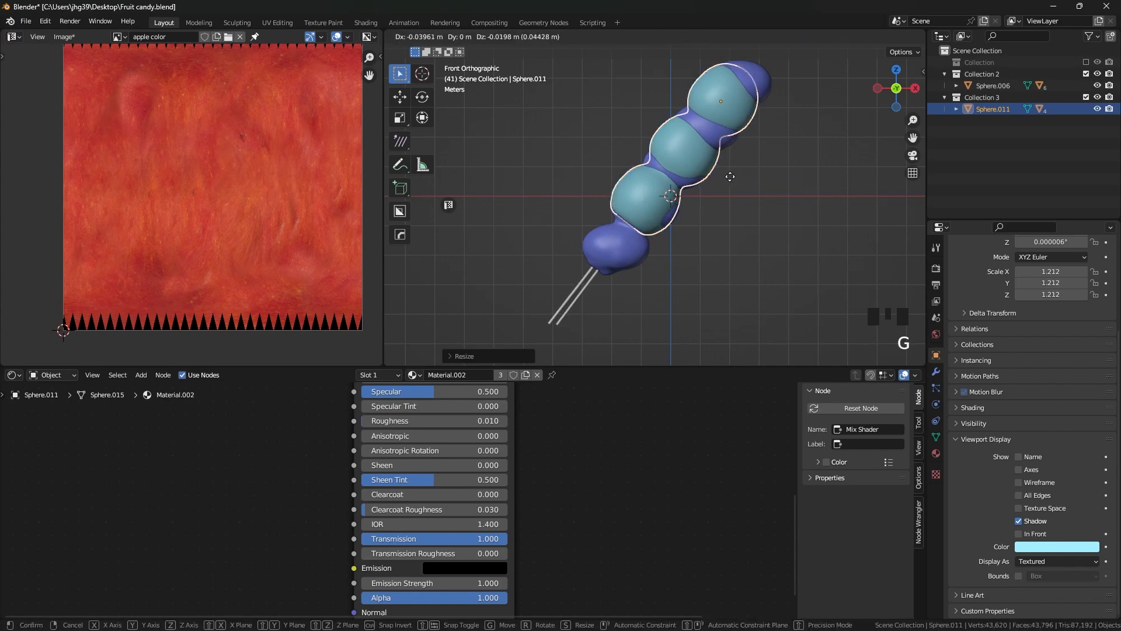
left_click(717, 195)
key("s")
left_click(725, 206)
key("g")
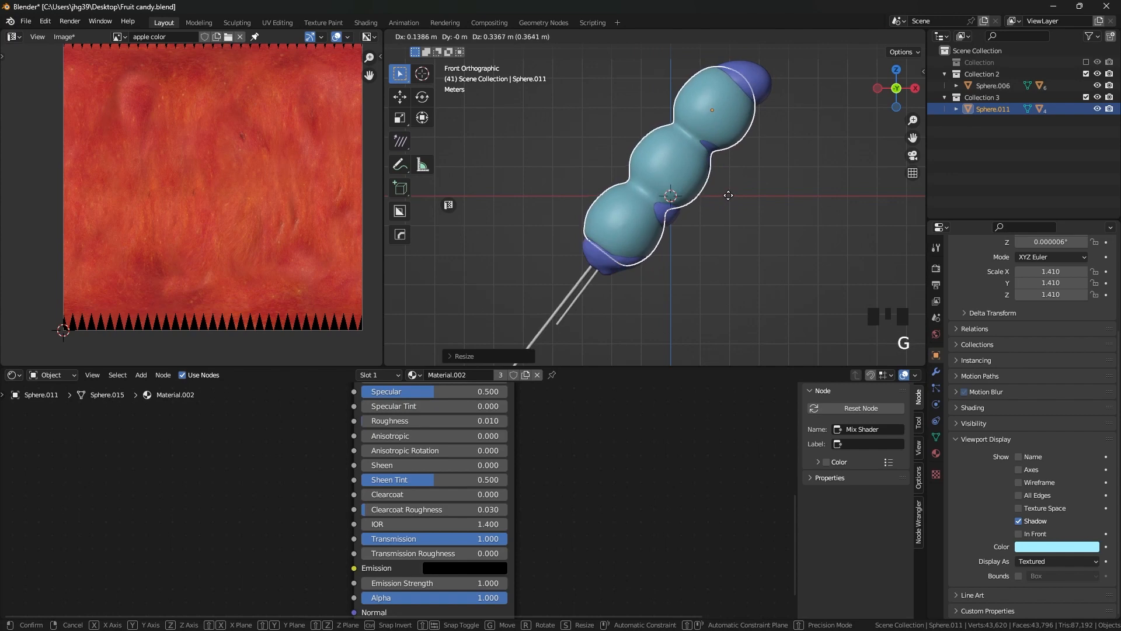
left_click(730, 195)
- Slide the apple skewer's stick up along its local Z axis to match the reference stick's end, and hide Collection 2
middle_click_drag(611, 280, 638, 262, "shift")
left_click(598, 275)
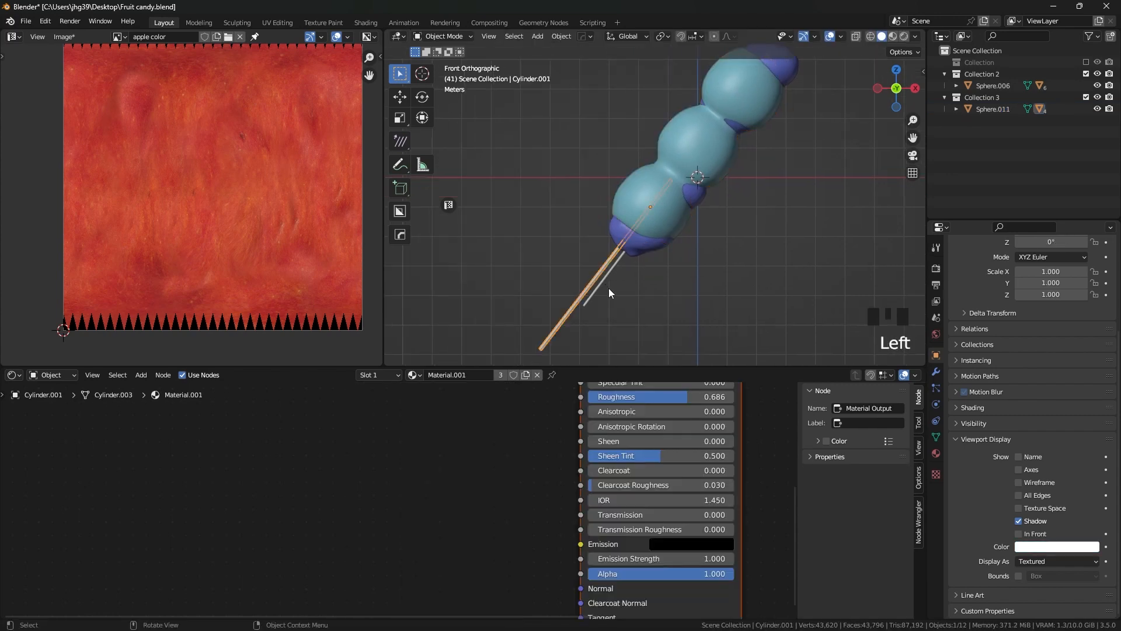
key("g")
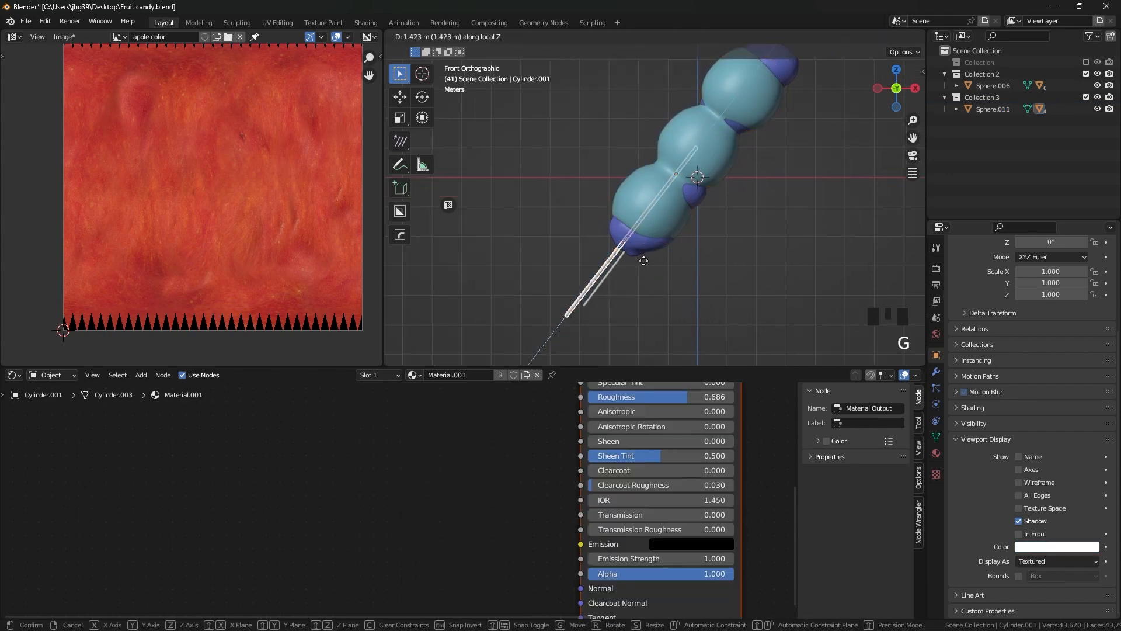
left_click(648, 257)
key("Tab")
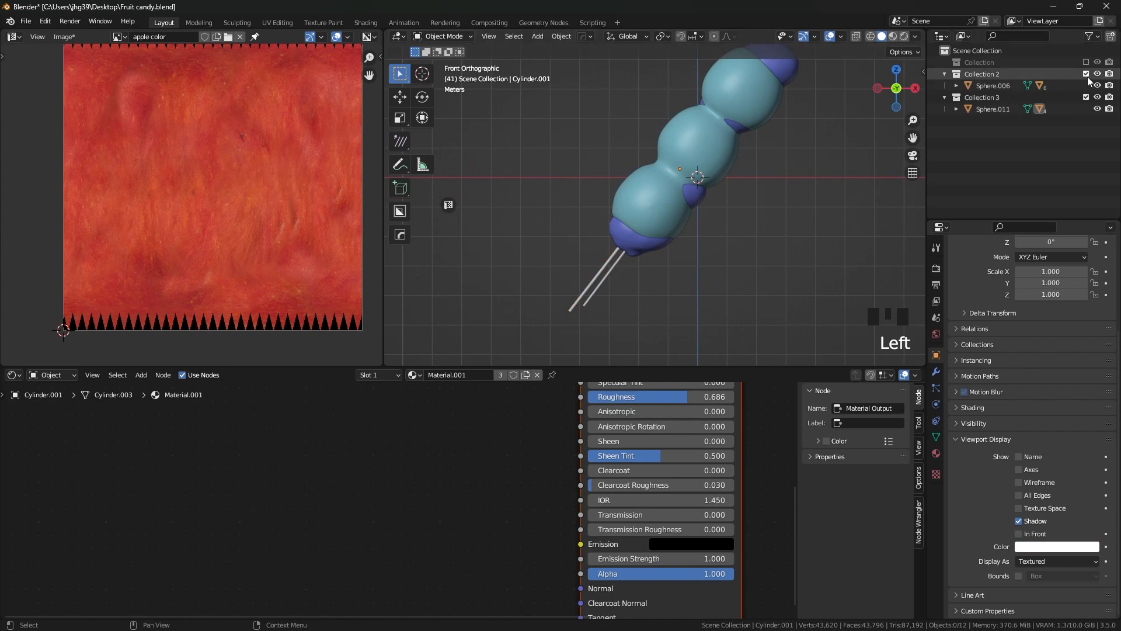
left_click(1086, 74)
- Sculpt the coating with a 73 px brush, inflating and smoothing it around the stick's entry point
left_click(654, 260)
scroll(633, 281, "up", 3)
mouse_move(633, 281)
middle_mouse_down()
mouse_move(656, 234)
mouse_move(633, 229)
middle_mouse_up()
key("Tab")
left_click_drag(602, 223, 594, 214)
key("f")
left_click(595, 216)
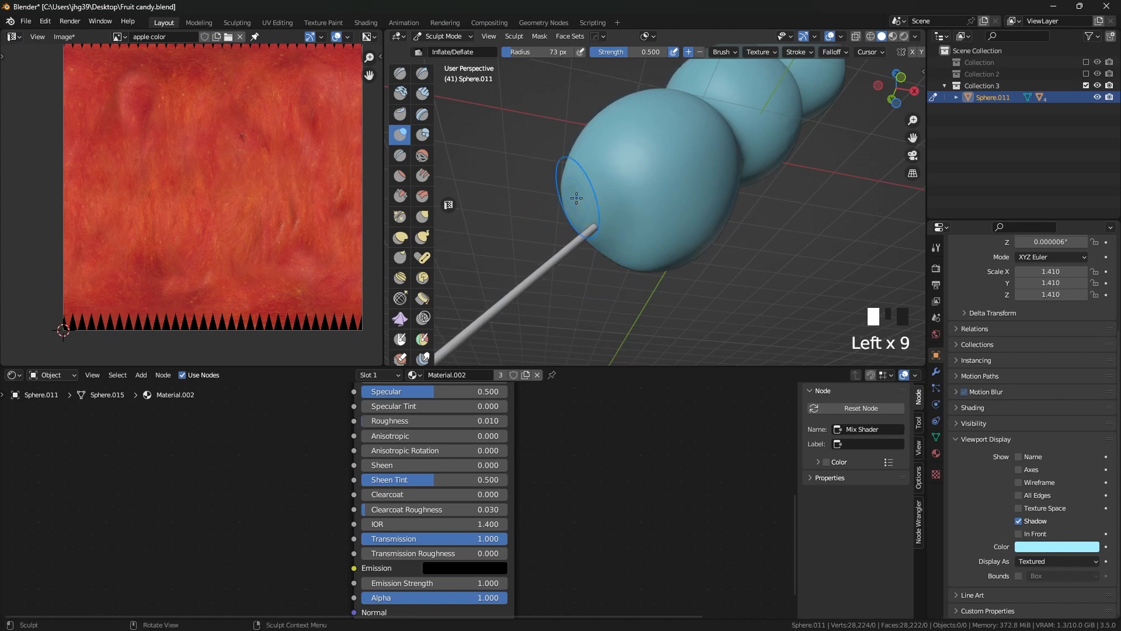
left_click_drag(576, 198, 607, 224)
left_click_drag(627, 236, 632, 238)
left_click_drag(586, 207, 595, 221, "shift")
left_click_drag(598, 228, 606, 236, "shift")
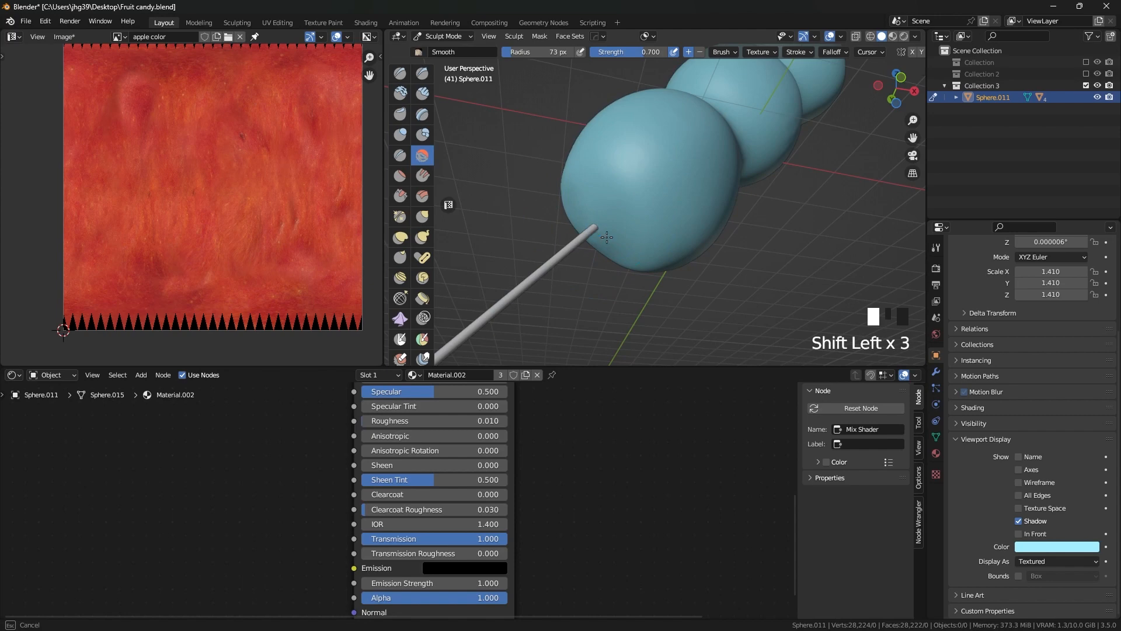
- Reduce the brush radius to 49 px and inflate a drip of coating beneath the lowest apple
left_click(627, 264)
key("f")
left_click(635, 267)
left_click_drag(633, 269, 602, 251)
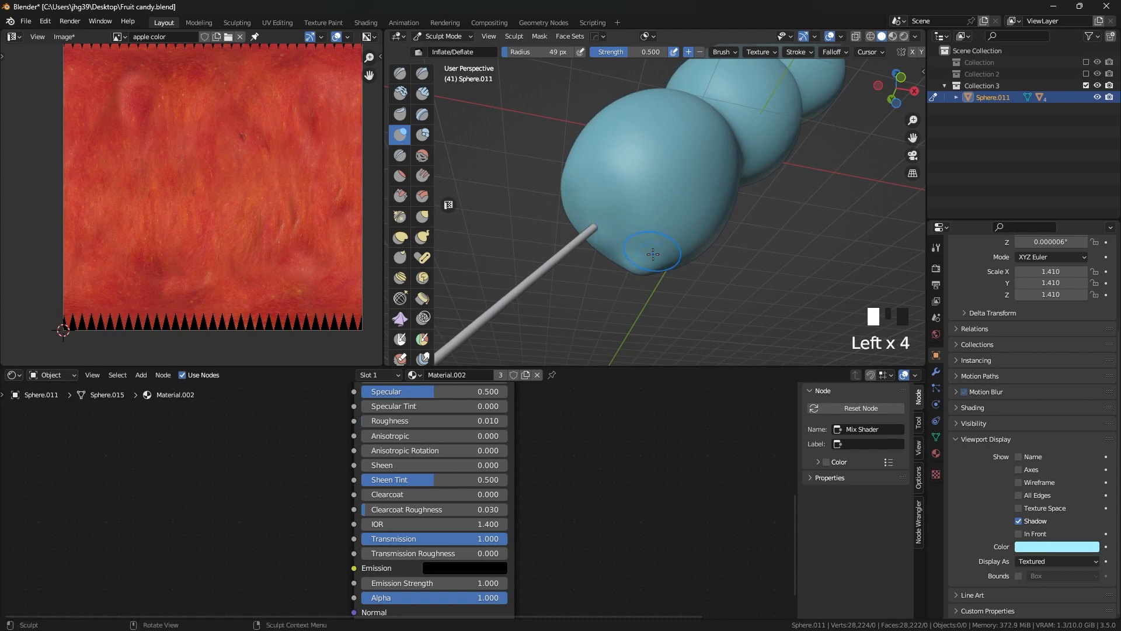
mouse_move(618, 258)
middle_mouse_down()
mouse_move(613, 238)
mouse_move(626, 236)
middle_mouse_up()
left_click(618, 246)
left_click(600, 241)
left_click(625, 236)
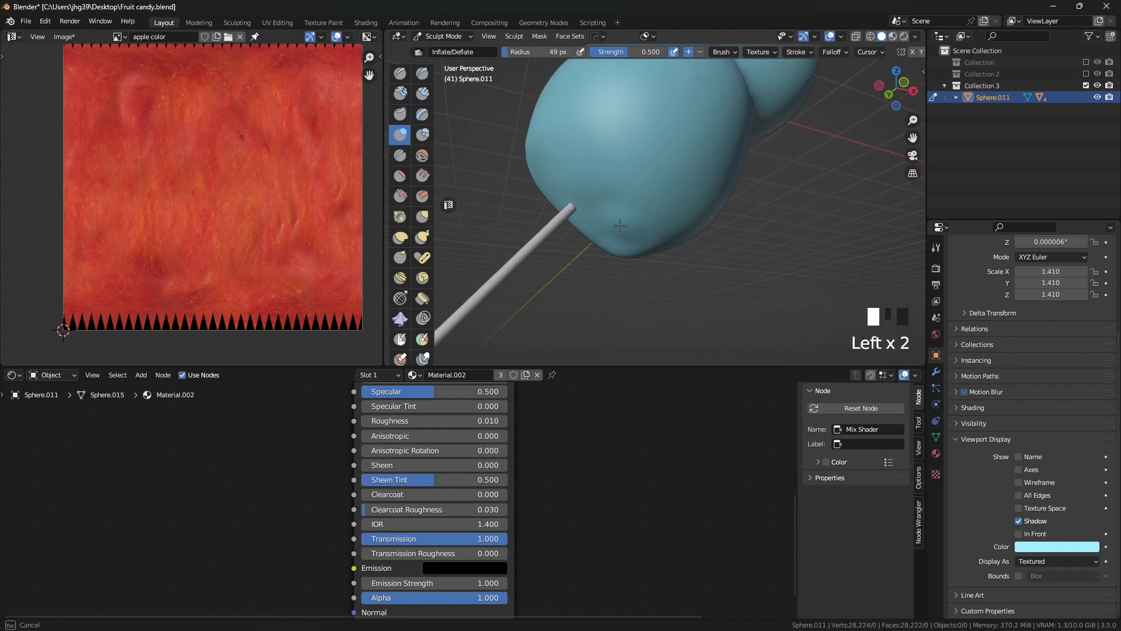
- Set the brush radius to 88 px and its strength to 0.382, and blend the bump beneath the lowest apple
left_click(624, 225, "shift")
left_click(623, 229)
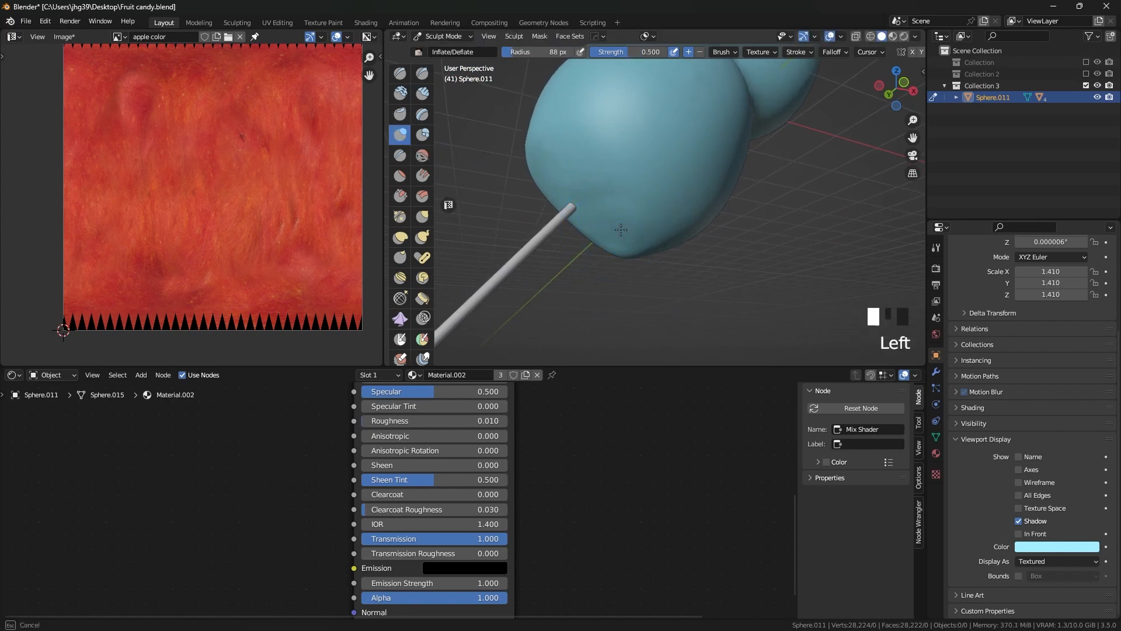
left_click(606, 228, "shift")
key("shift+f")
left_click(613, 229, "shift")
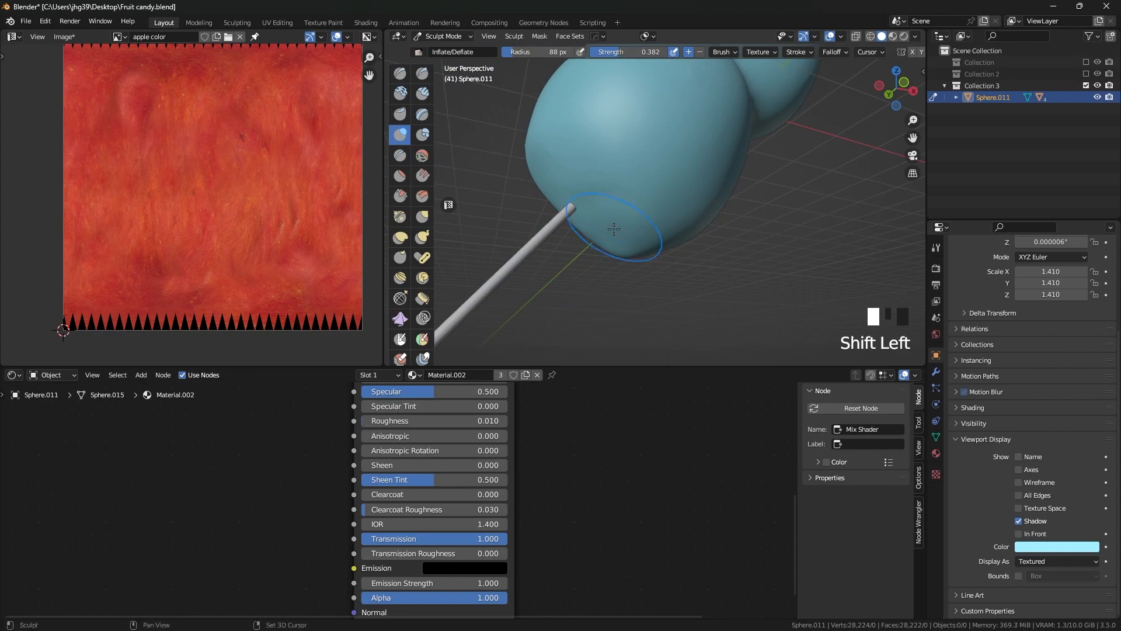
left_click_drag(608, 226, 610, 228)
- Preview the apple skewer in rendered camera view with the lights and backdrop collection shown, and return to Object Mode
key("z")
left_click(619, 169)
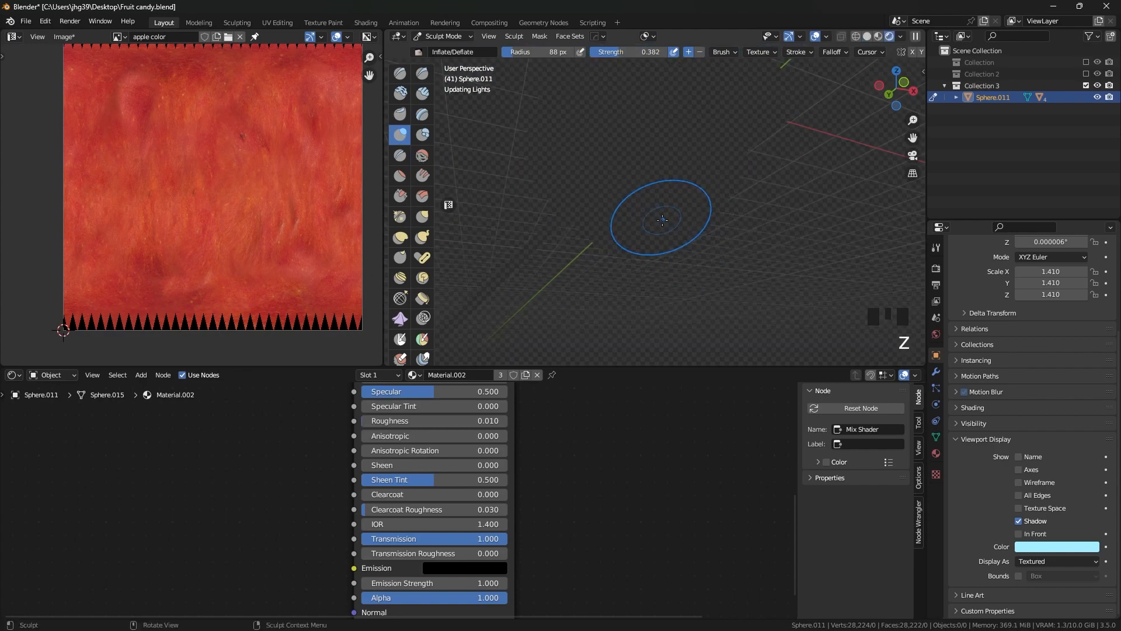
key("grave")
left_click(590, 262)
left_click(1086, 63)
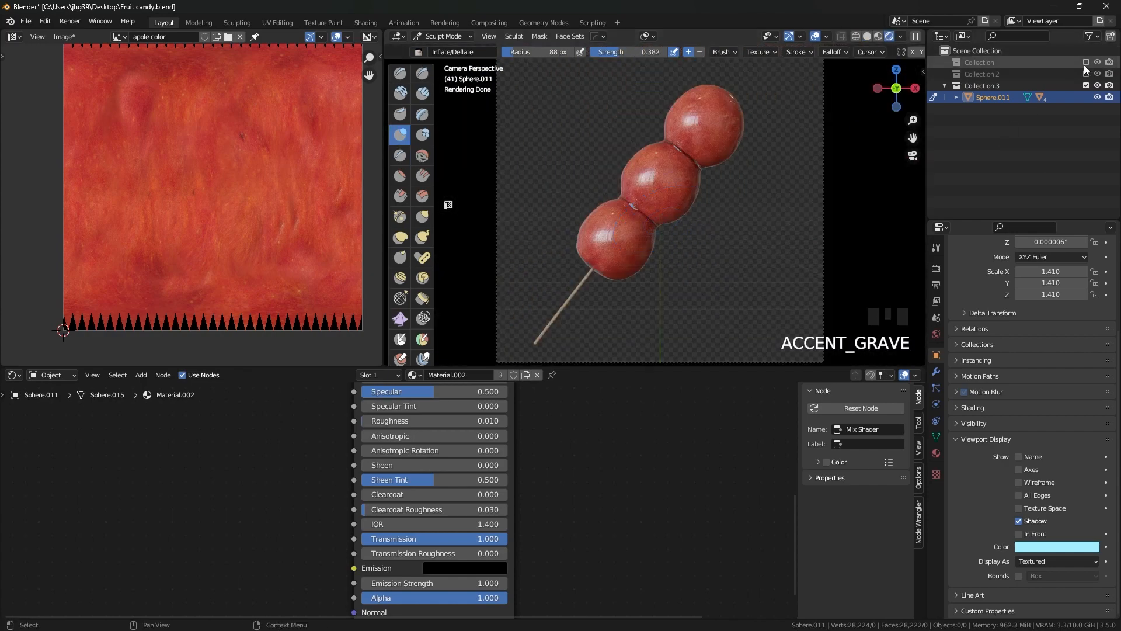
scroll(714, 215, "up", 3)
key("Tab")
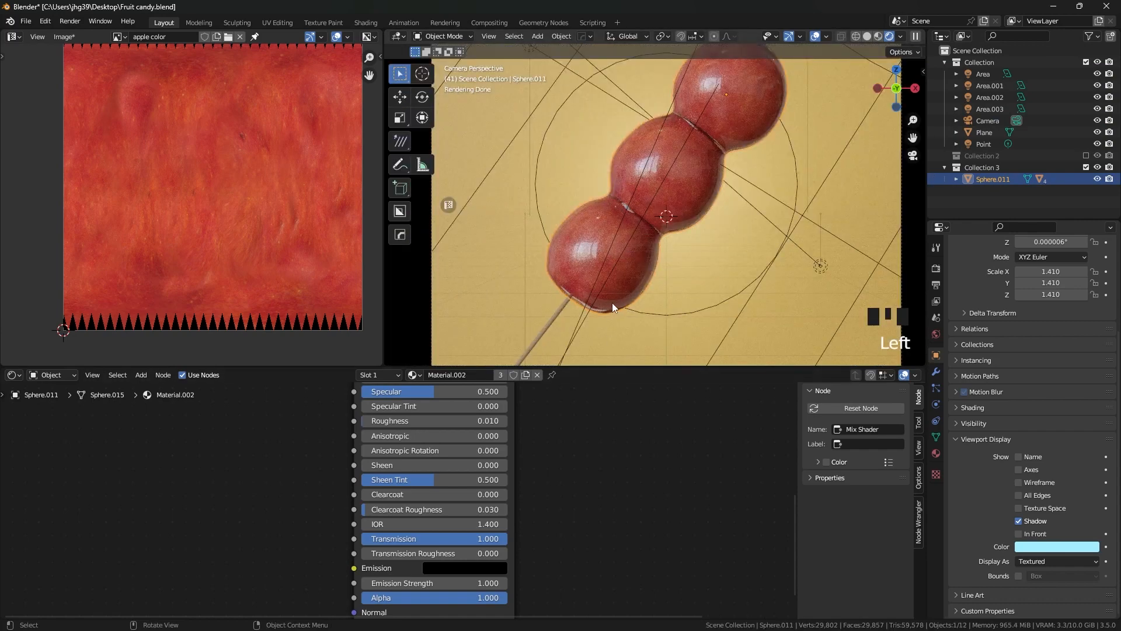
- Switch to solid shading and frame the apple skewer in the front view
key("z")
left_click(678, 306)
key("grave")
left_click(627, 370)
key("grave")
left_click(582, 234)
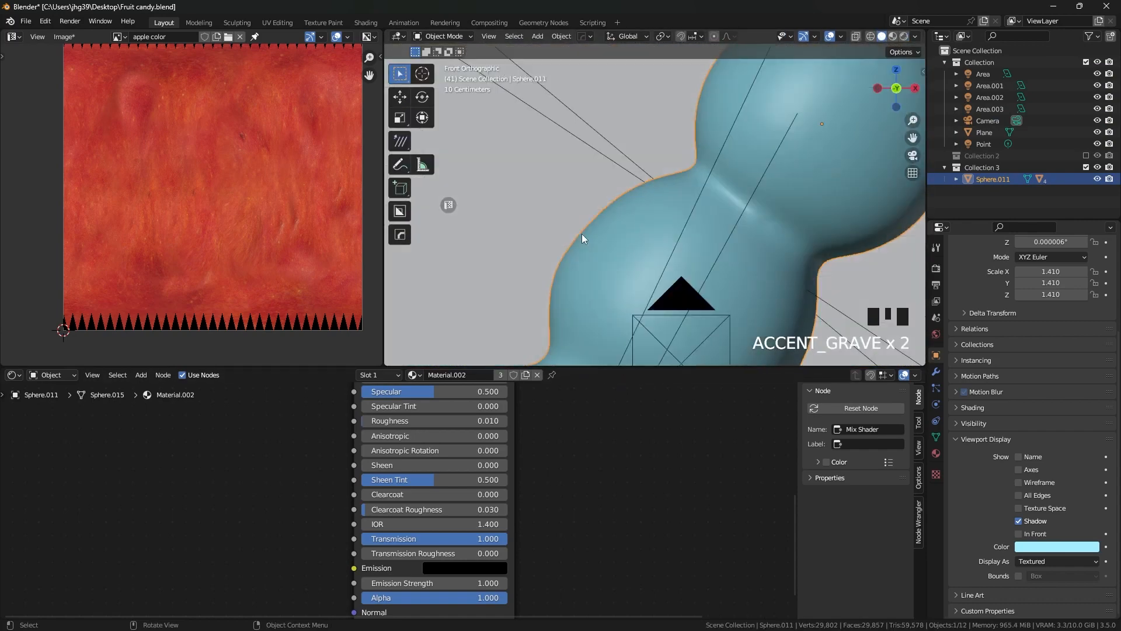
- In Sculpt Mode, pull the coating beneath the lowest apple into a pointed drip with the Grab brush
scroll(619, 285, "down", 4)
middle_click_drag(618, 285, 636, 230, "shift")
scroll(636, 230, "up", 4)
key("Tab")
scroll(637, 230, "up", 4)
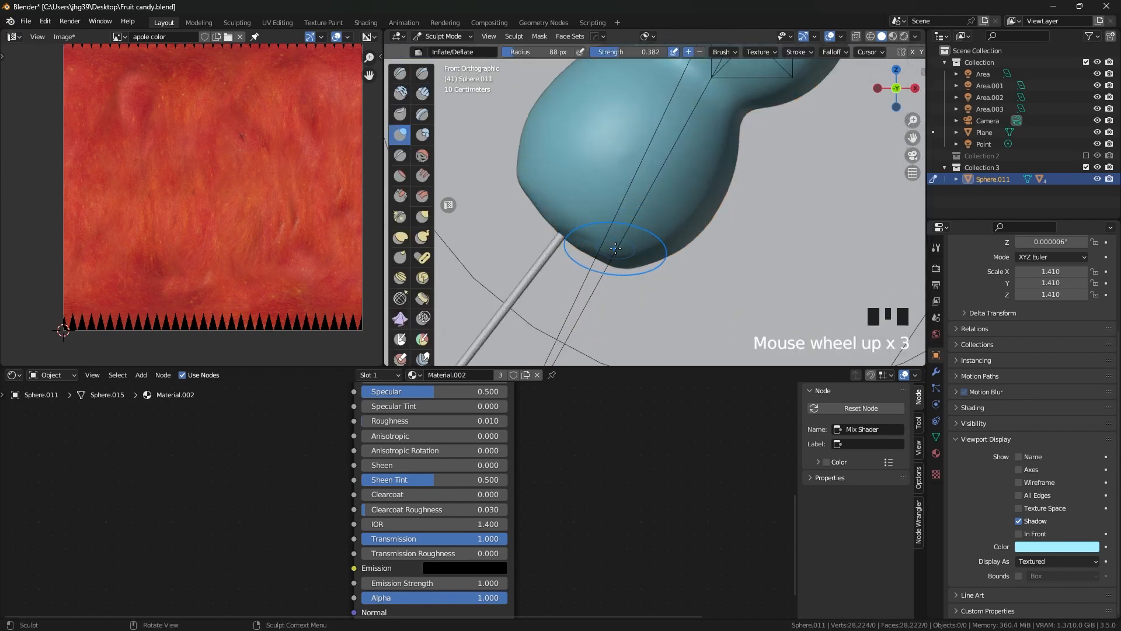
mouse_move(613, 279)
left_mouse_down()
mouse_move(627, 273)
mouse_move(619, 289)
mouse_move(600, 280)
mouse_move(525, 211)
mouse_move(508, 175)
left_mouse_up()
key("g")
left_click_drag(560, 240, 520, 158)
mouse_move(663, 264)
left_mouse_down()
mouse_move(569, 245)
mouse_move(563, 225)
mouse_move(681, 264)
left_mouse_up()
- Smooth the coating around the drip beneath the lowest apple
middle_click_drag(681, 264, 671, 170)
left_click_drag(671, 170, 626, 291, "shift")
left_click_drag(627, 289, 716, 226, "shift")
key("grave")
scroll(663, 240, "down", 7)
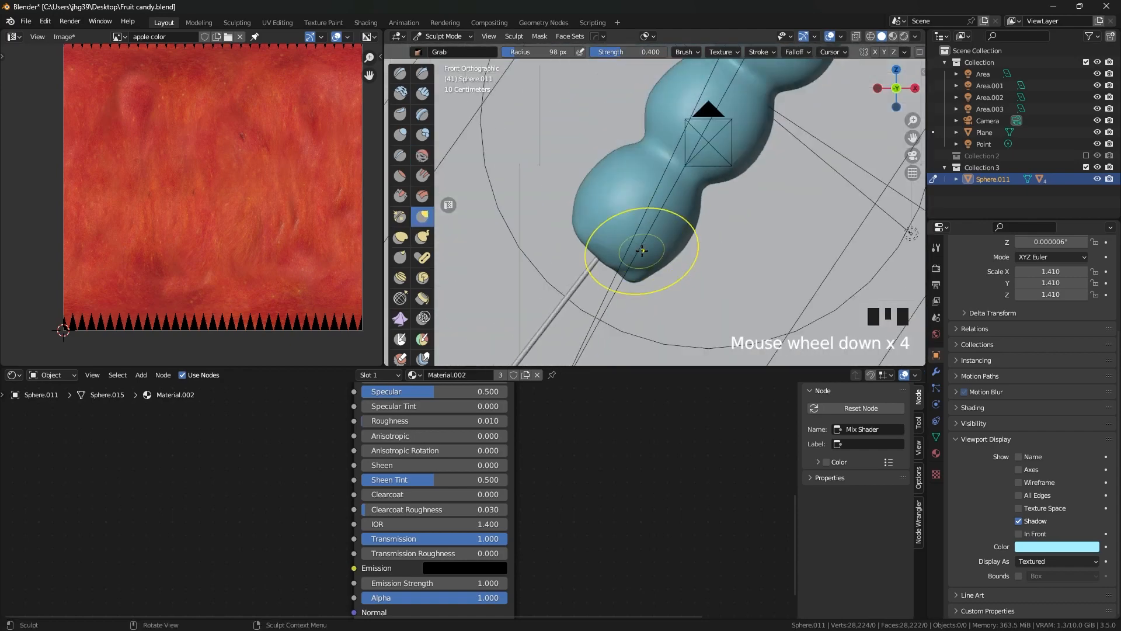
- Preview the apple skewer with rendered shading in Object Mode
key("z")
left_click(664, 211)
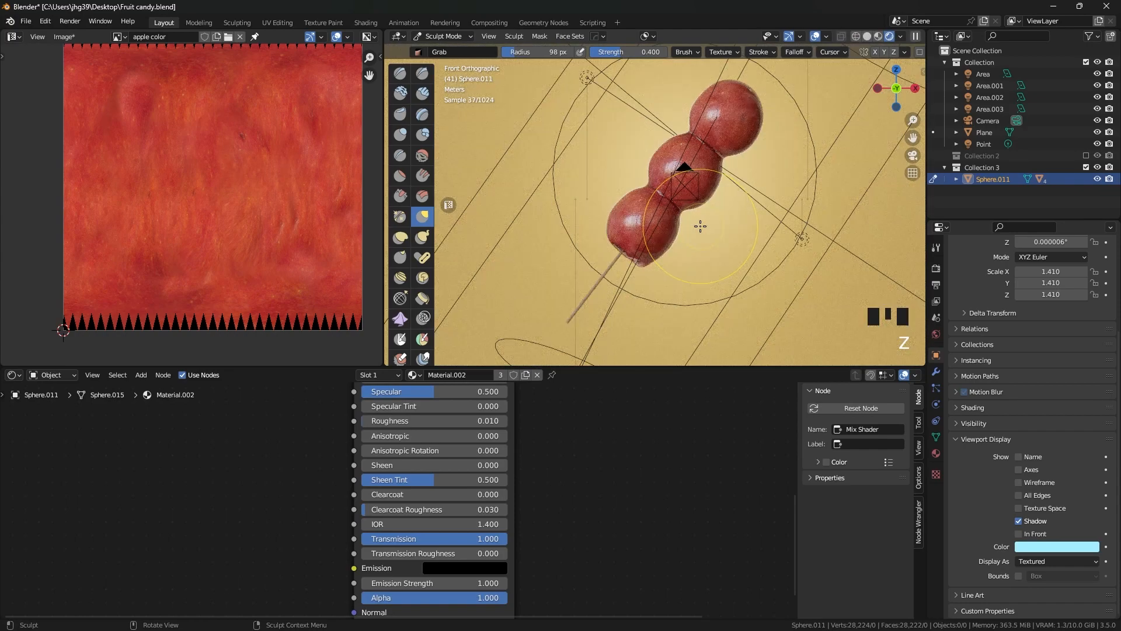
key("Tab")
scroll(681, 227, "up", 2)
middle_click_drag(681, 228, 677, 260, "shift")
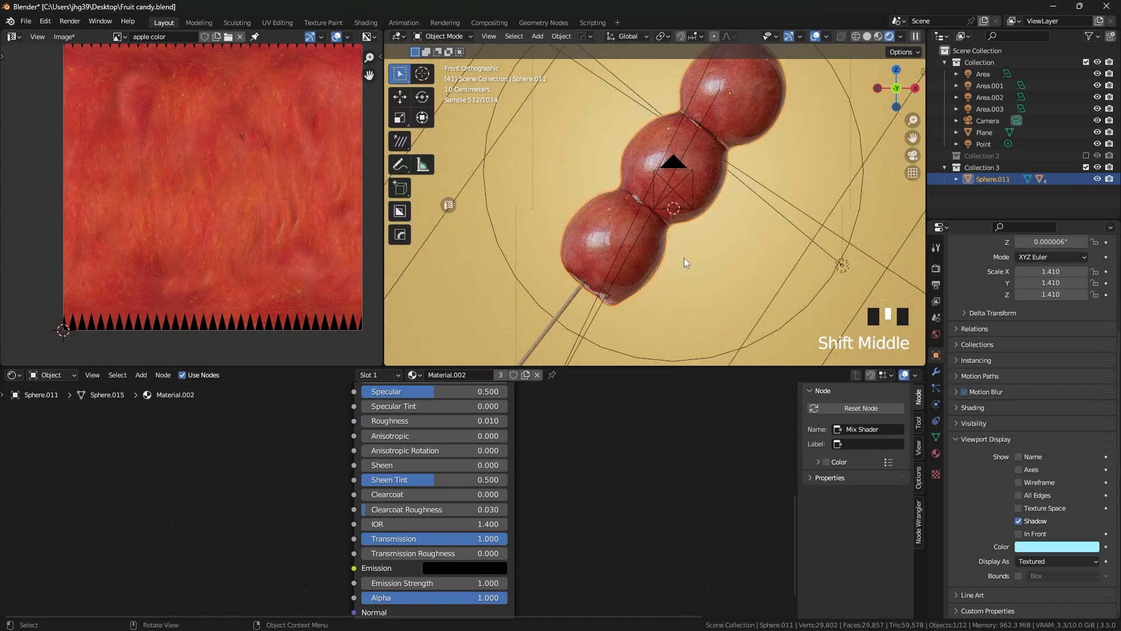
- Smooth the underside of the lowest apple's coating in Sculpt Mode and return to Object Mode
scroll(634, 264, "down", 1)
key("Tab")
left_click(643, 260, "shift")
left_click(645, 258, "shift")
scroll(656, 251, "down", 2)
key("Tab")
- In the middle apple's material, insert a Hue Saturation Value node between the apple color texture and Base Color, and set its saturation to 1.100
left_click(645, 246)
left_click(672, 222)
left_click(673, 222)
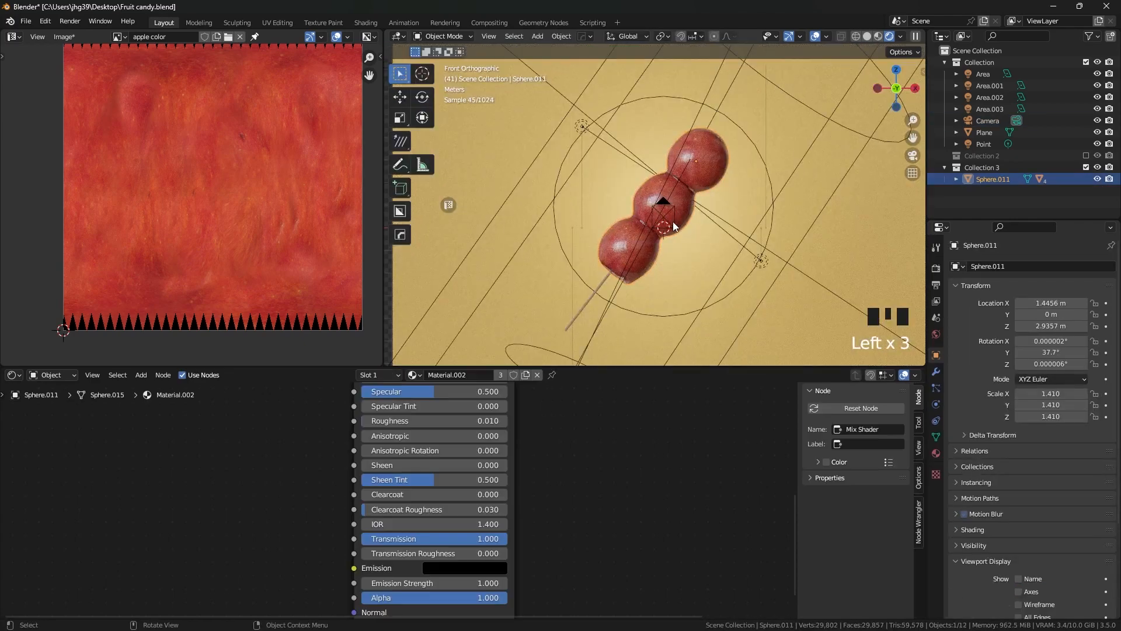
scroll(688, 202, "up", 3)
left_click(688, 202)
left_click(688, 203)
left_click(688, 203)
middle_click_drag(474, 408, 589, 482)
scroll(590, 482, "down", 4)
middle_click_drag(550, 435, 579, 504)
key("shift+a")
left_click(577, 413)
type("h")
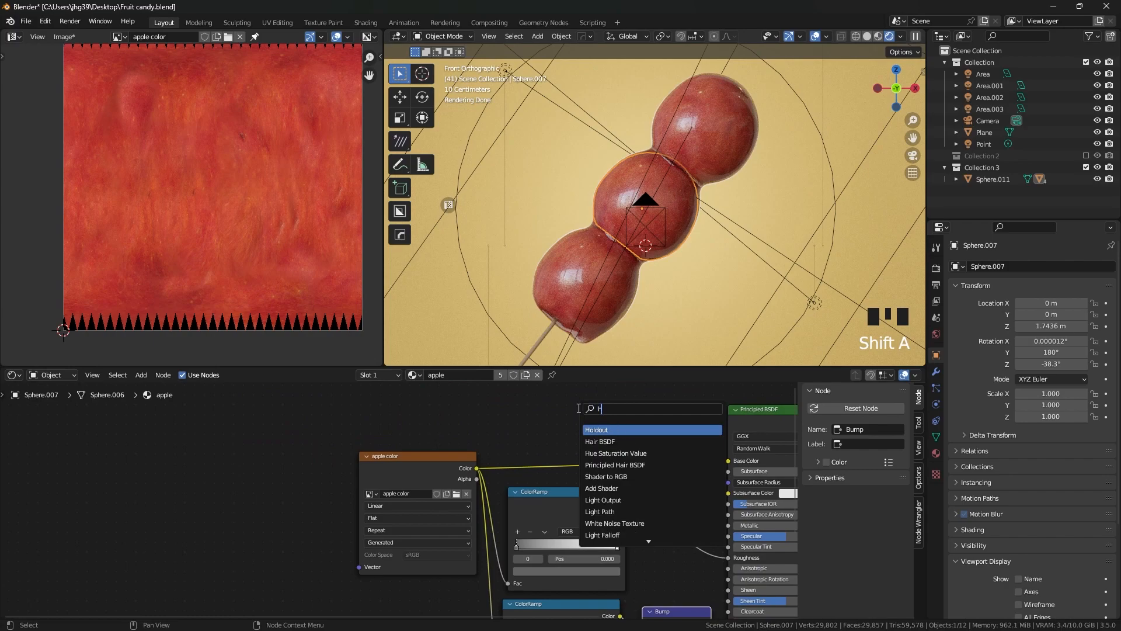
left_click(618, 455)
left_click(577, 464)
scroll(579, 444, "up", 6)
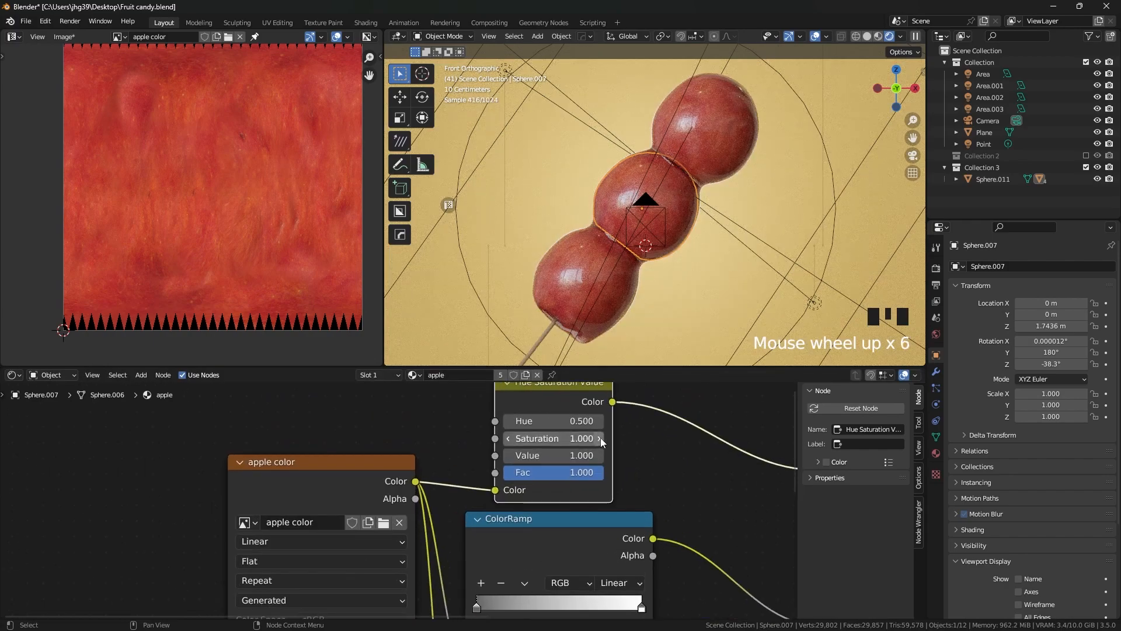
left_click(601, 438)
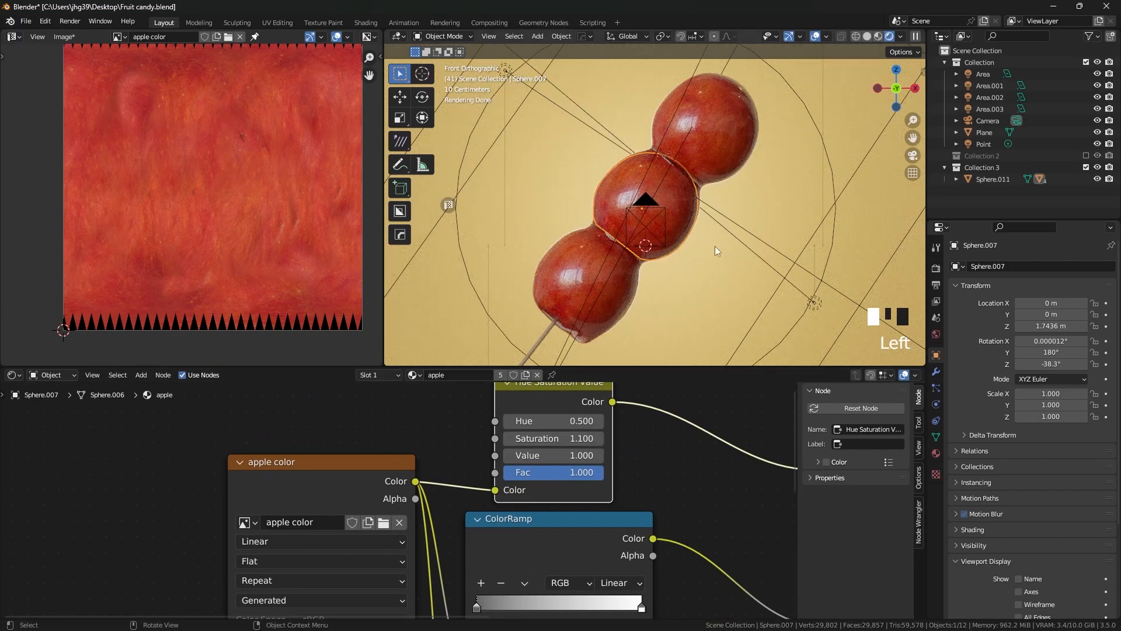
- Check the more saturated apples and the whole skewer's framing through the camera
scroll(714, 246, "down", 2)
middle_click_drag(715, 246, 691, 217, "shift")
key("Tab")
key("grave")
scroll(659, 330, "down", 3)
middle_click_drag(659, 331, 690, 275, "shift")
scroll(662, 282, "up", 1)
scroll(690, 276, "down", 1)
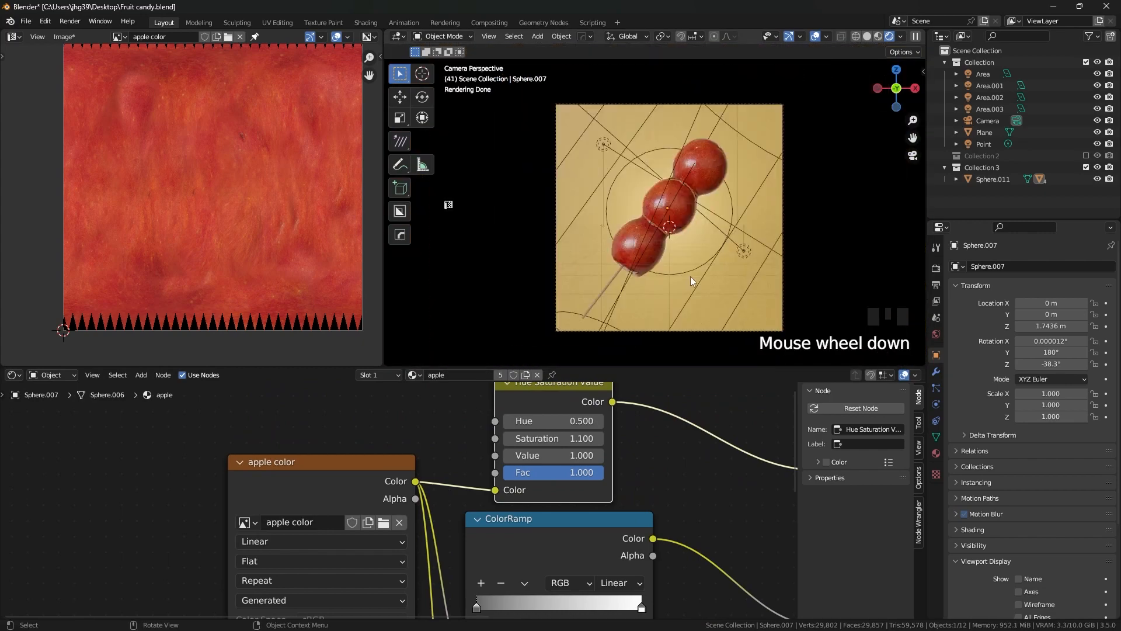
- Save the file and render the apple skewer from the camera
key("ctrl+s")
key("F12")
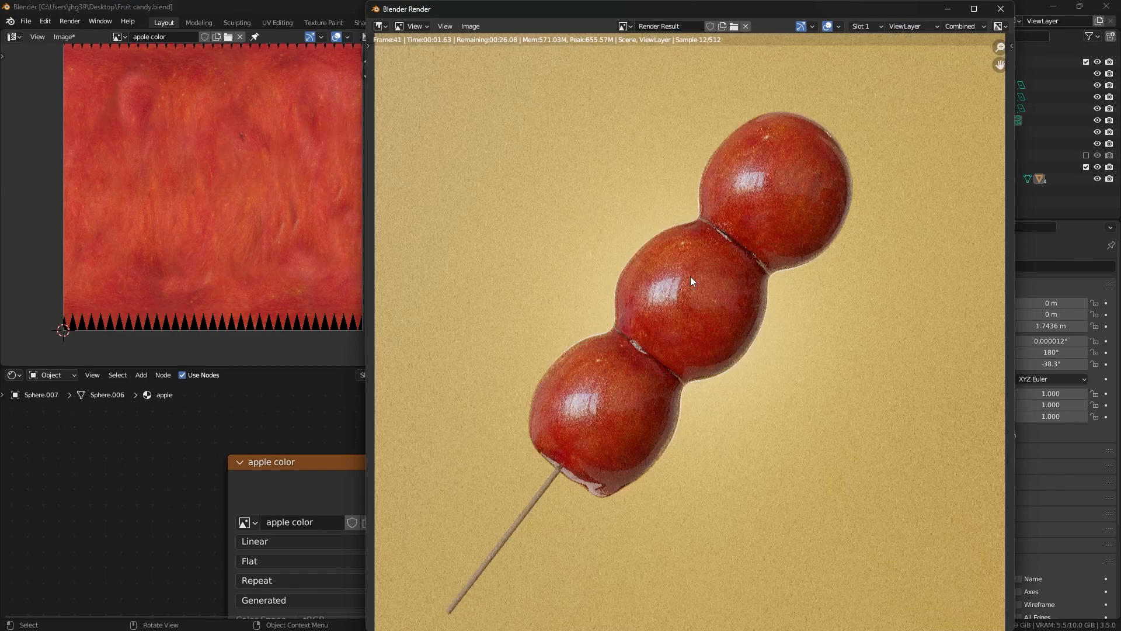
scroll(690, 275, "down", 2)
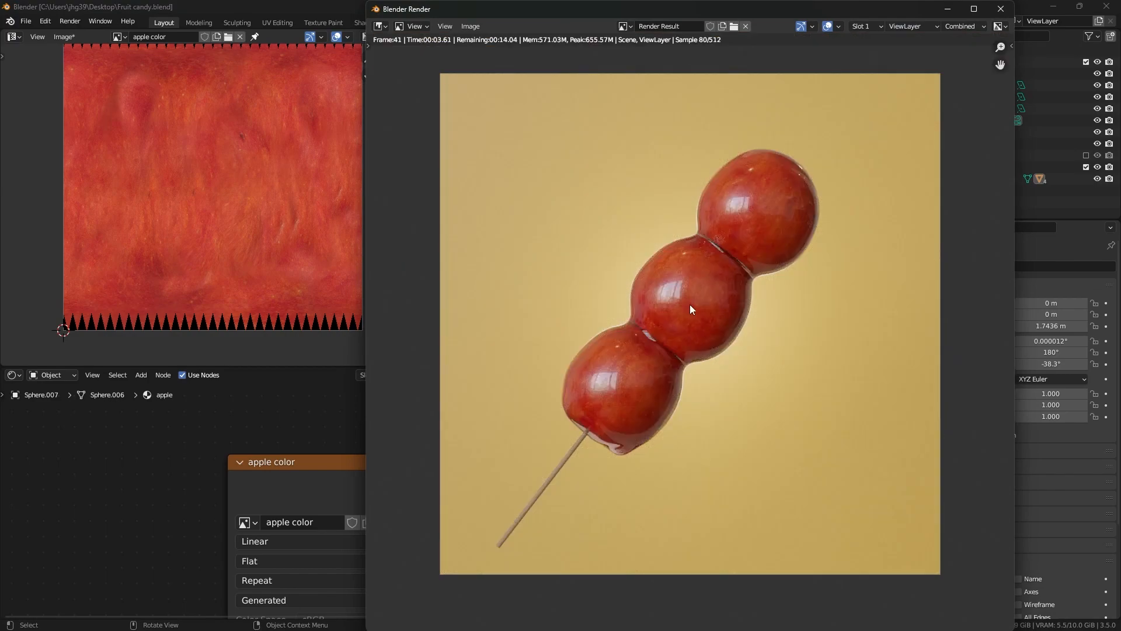